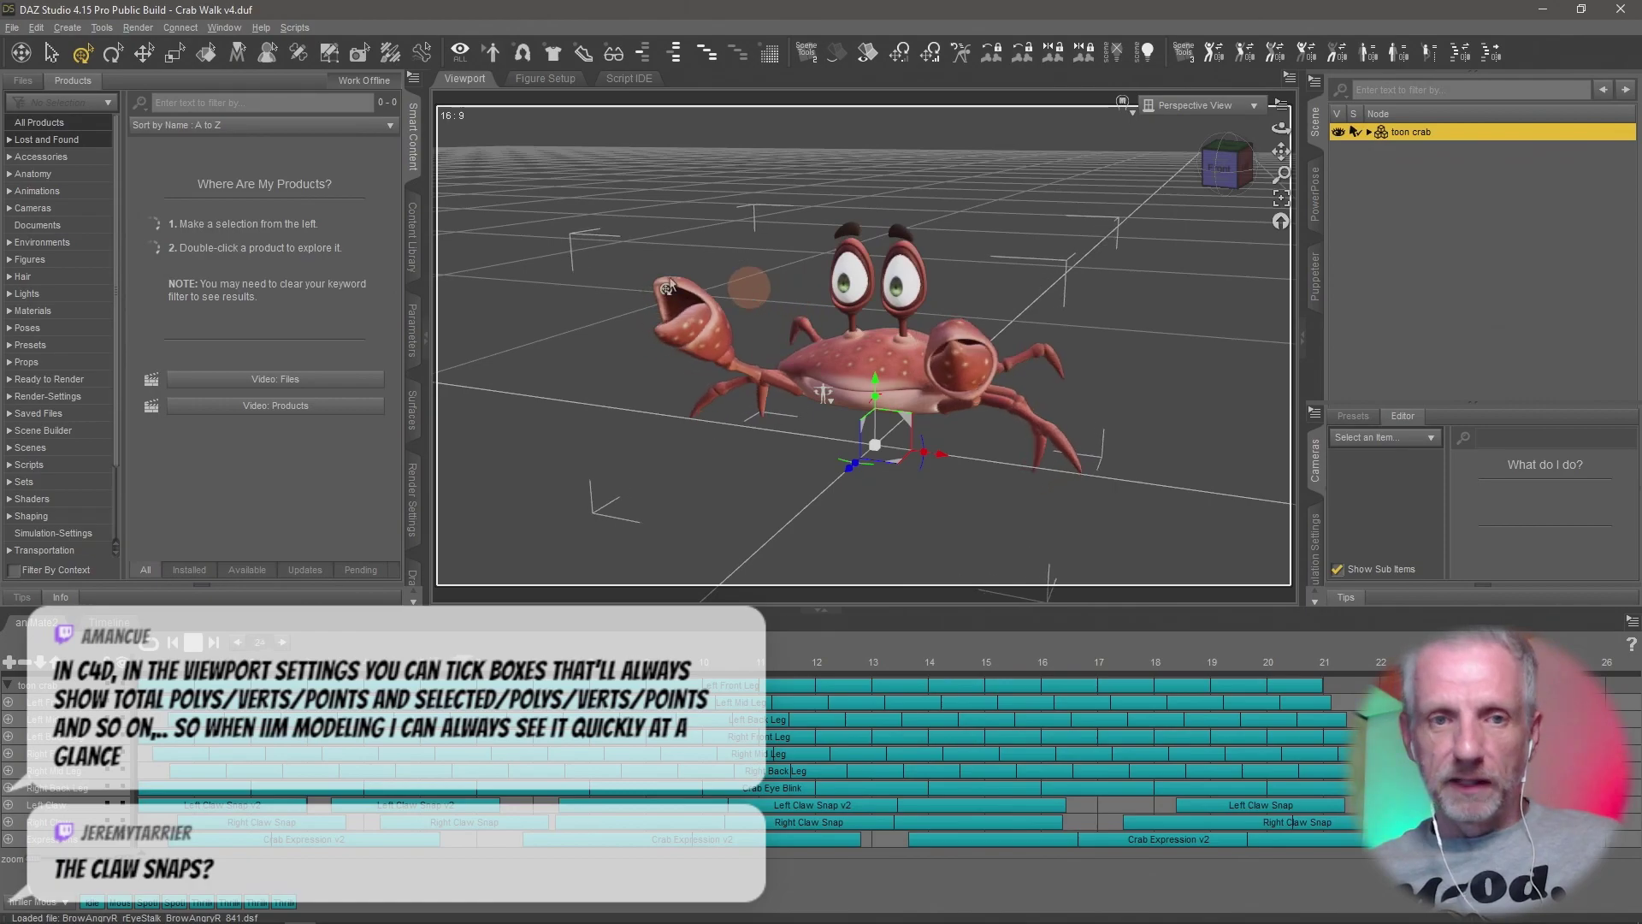
View the toon crab's walk animation from several angles with the Node Selection tool while it plays.
left_click(51, 53)
mouse_move(563, 332)
left_mouse_down()
mouse_move(967, 479)
mouse_move(1126, 413)
left_mouse_up()
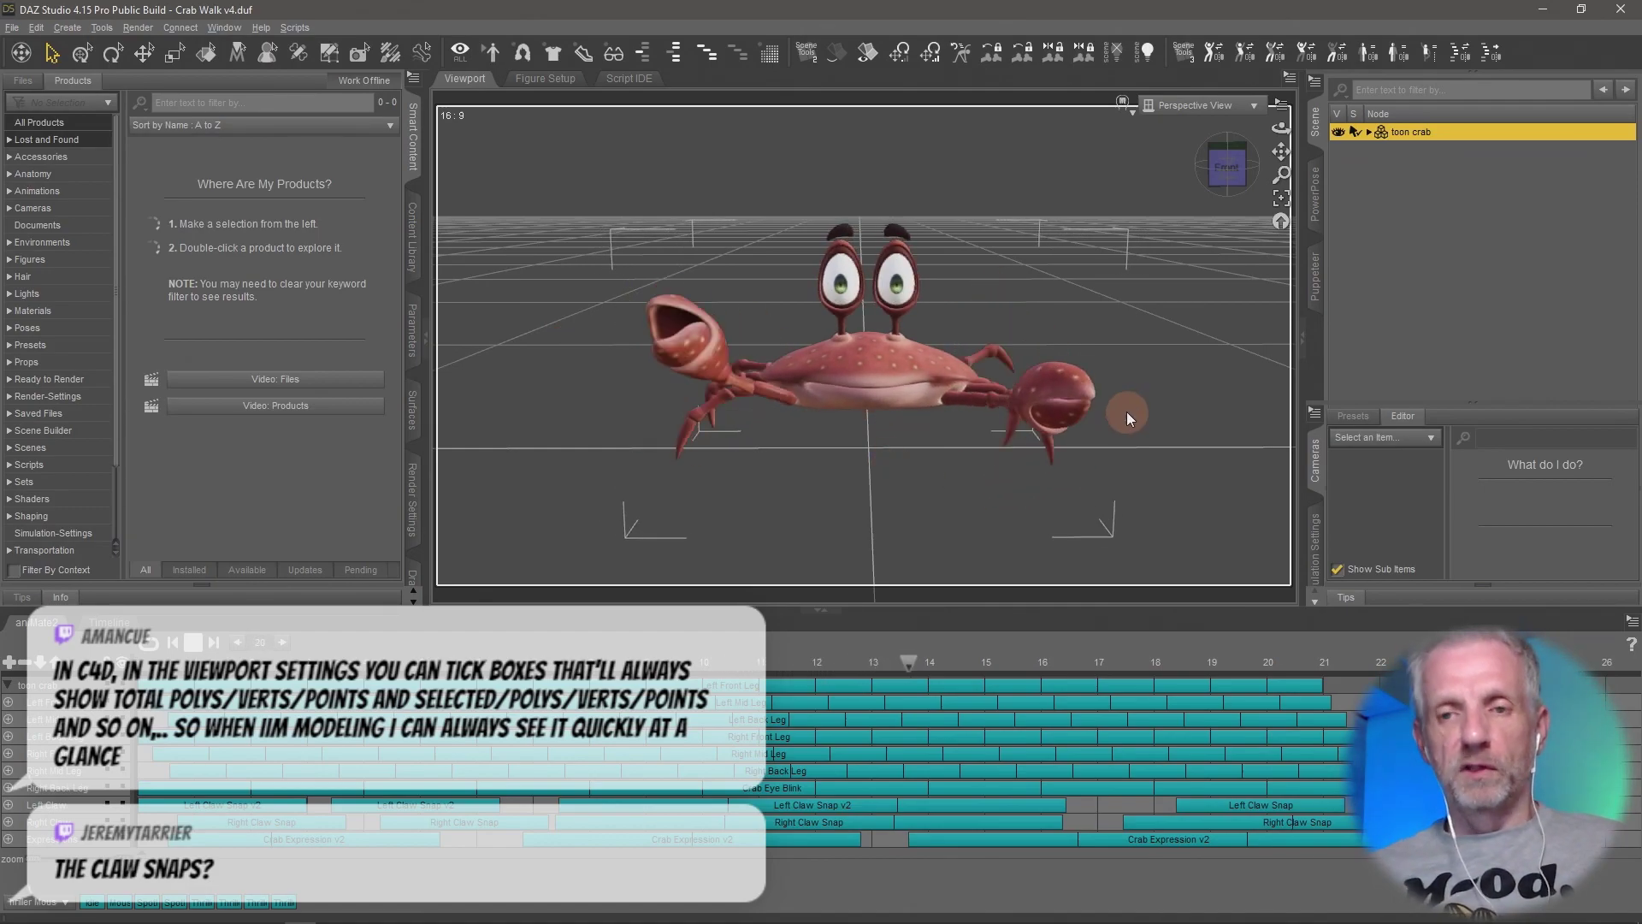
left_click_drag(1126, 413, 1151, 400)
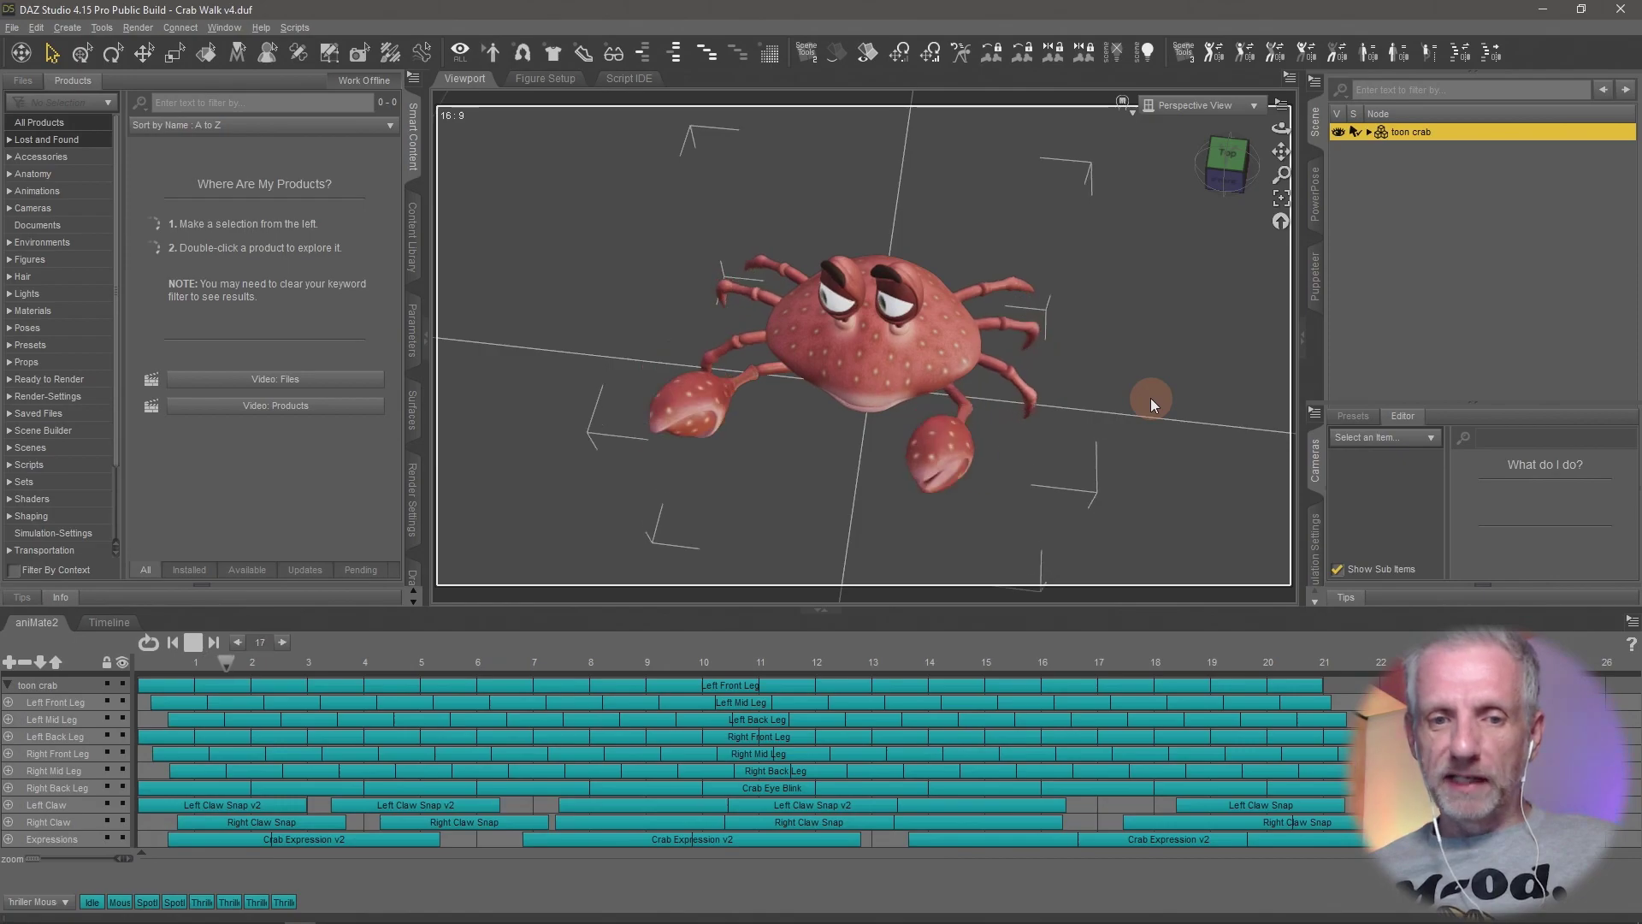
left_click_drag(1151, 399, 1151, 398, "alt")
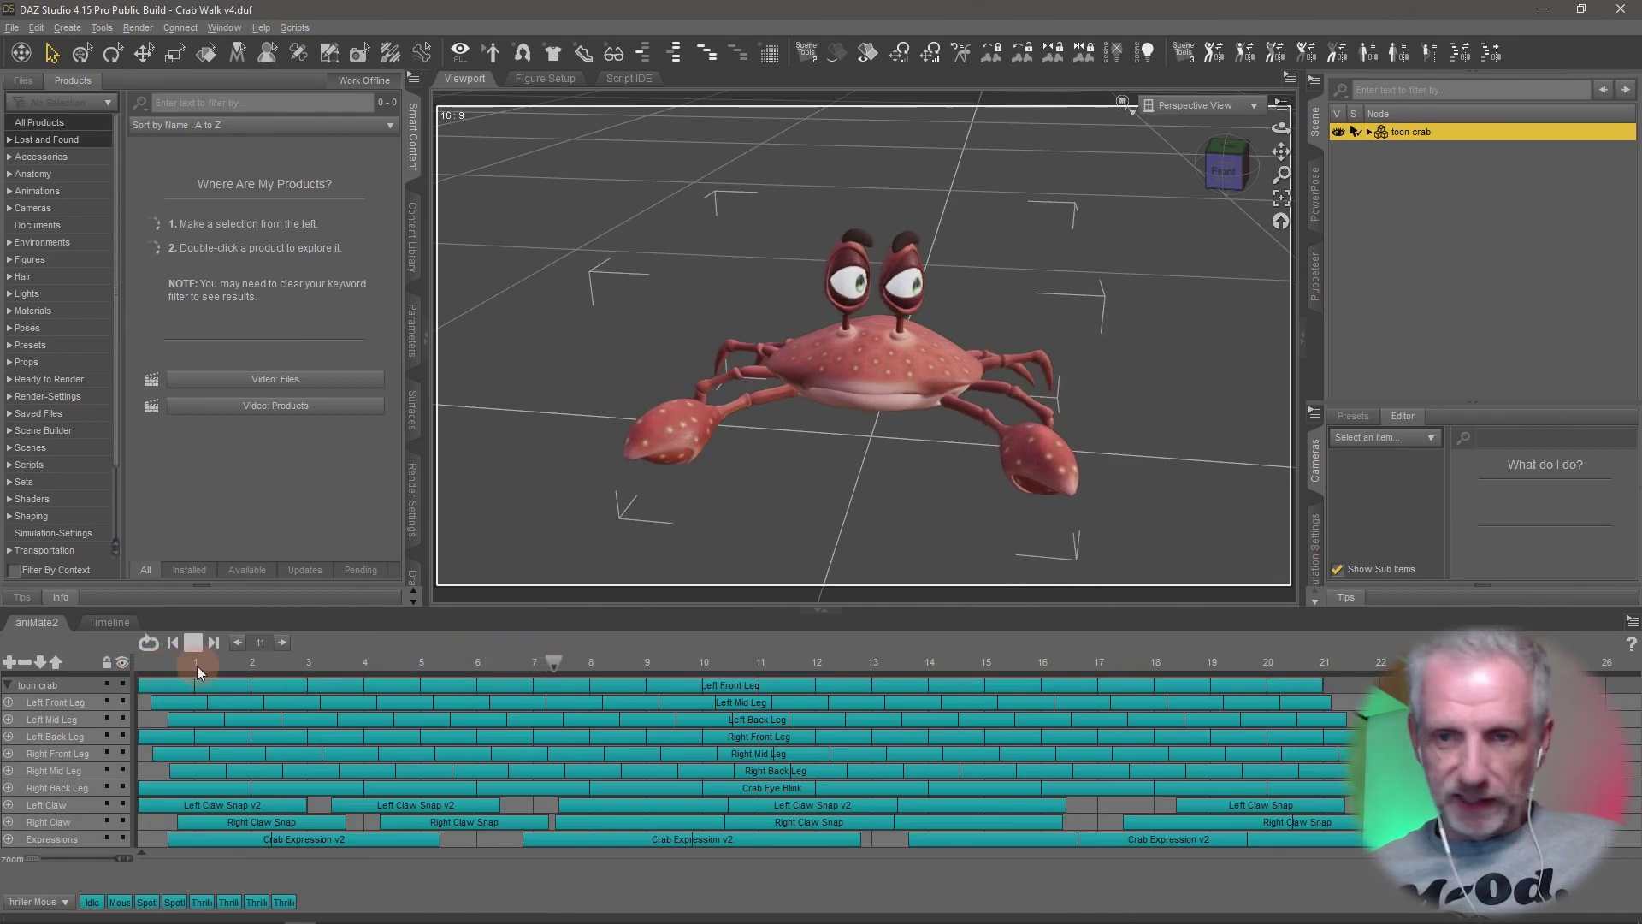
mouse_move(641, 480)
left_mouse_down("alt")
mouse_move(667, 468)
mouse_move(722, 485)
left_mouse_up("alt")
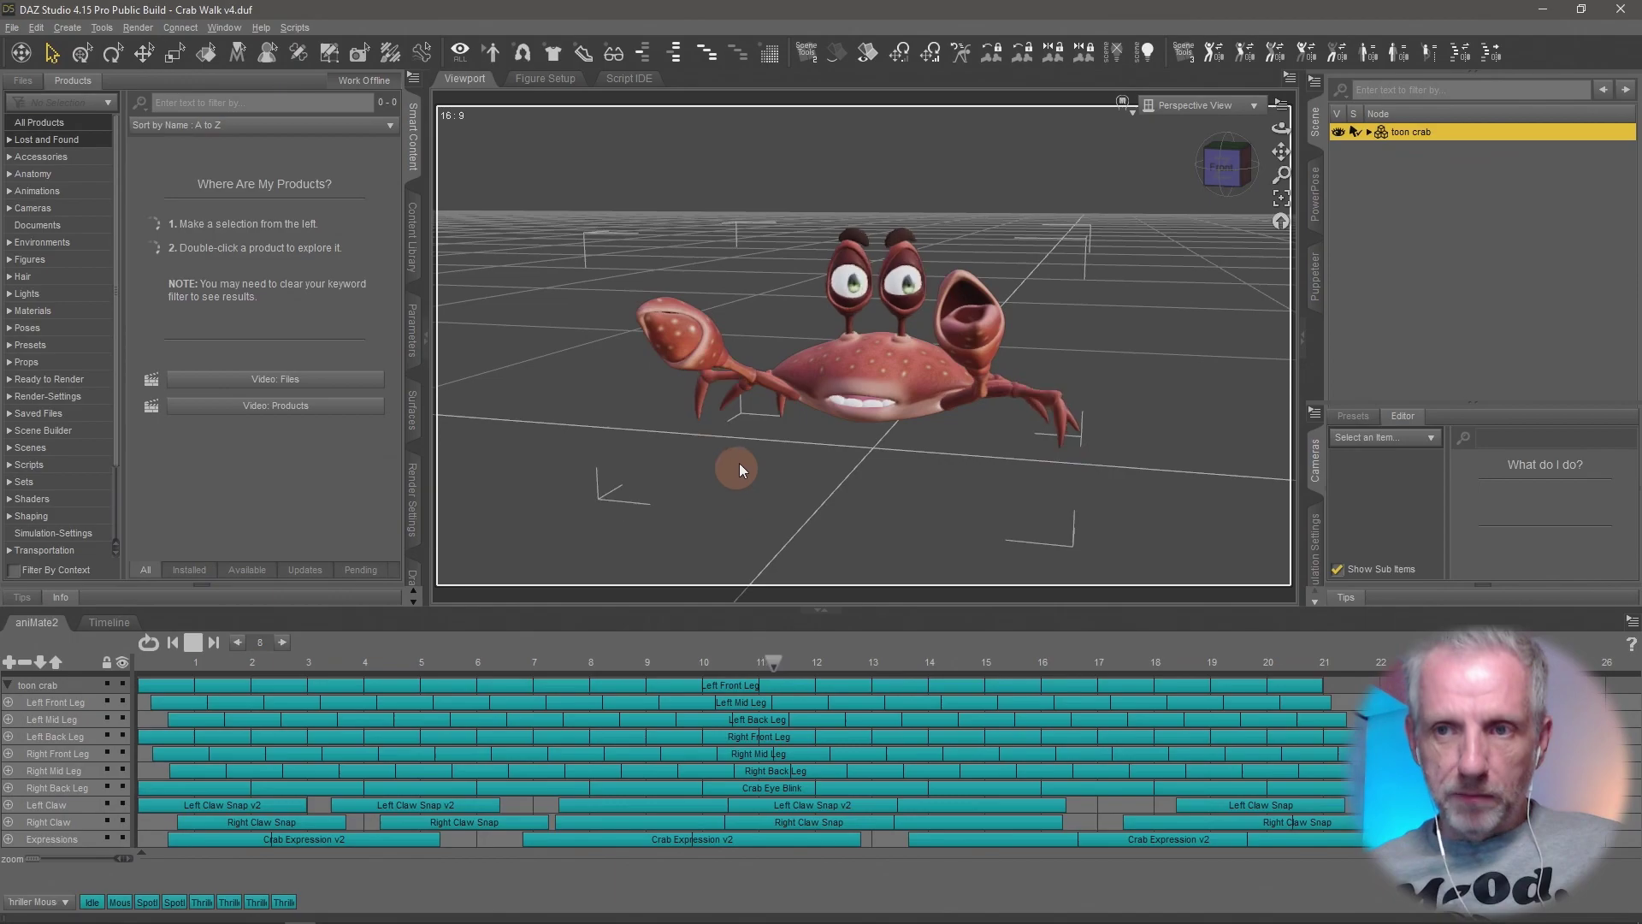
Stop the aniMate2 playback and move the playhead back to frame 0.
left_click(194, 642)
left_click(597, 654)
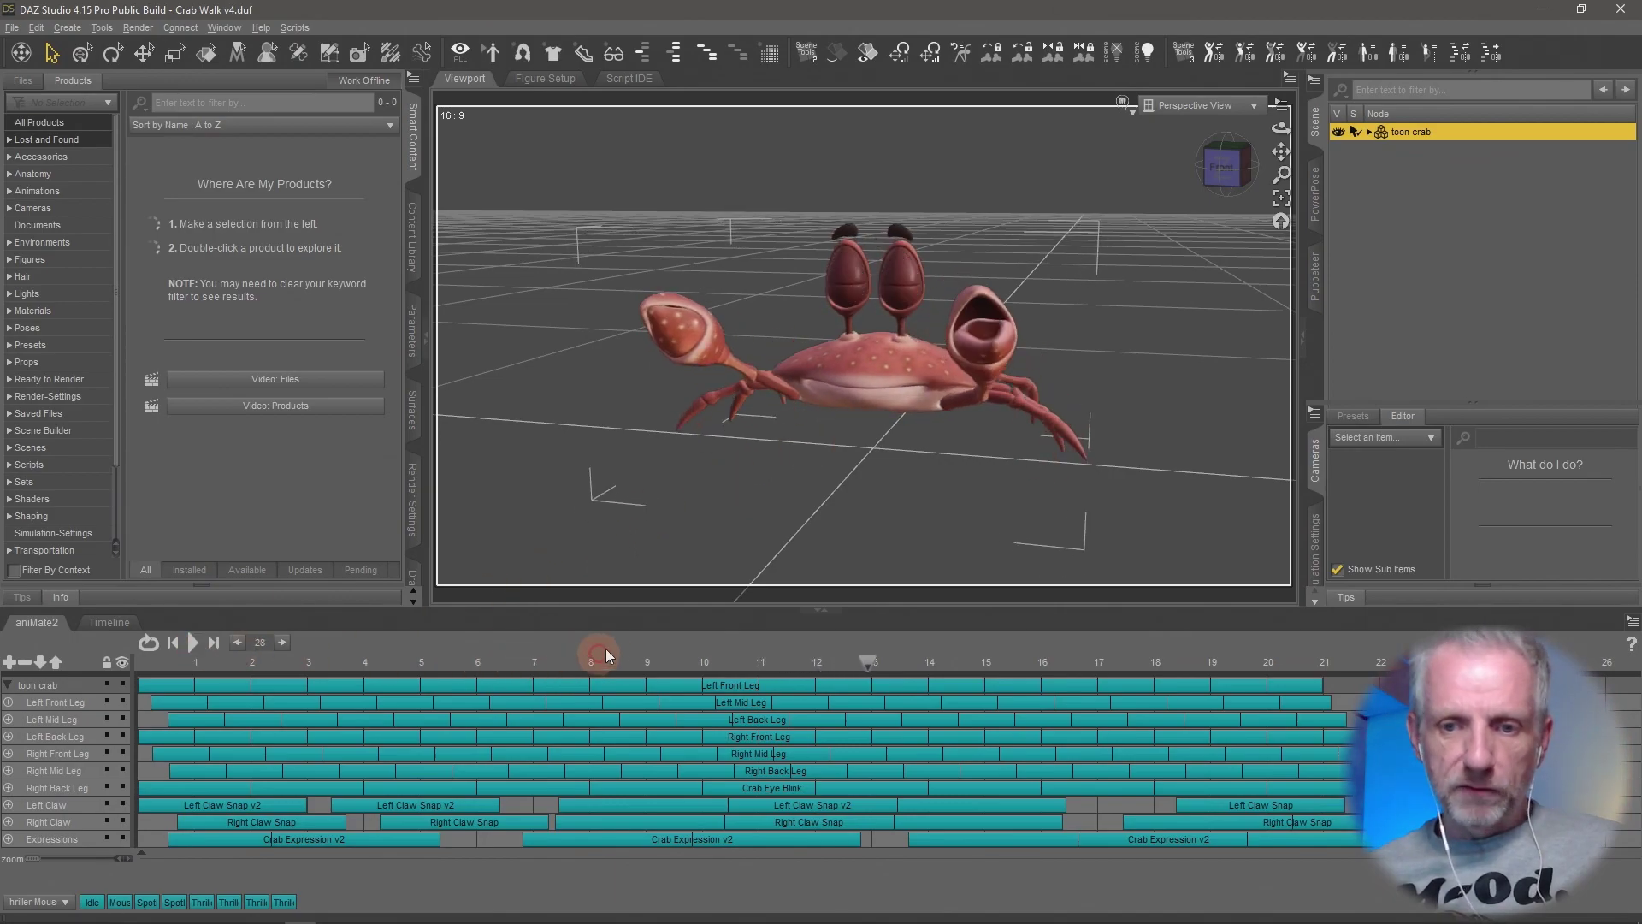
left_click_drag(563, 664, 39, 687)
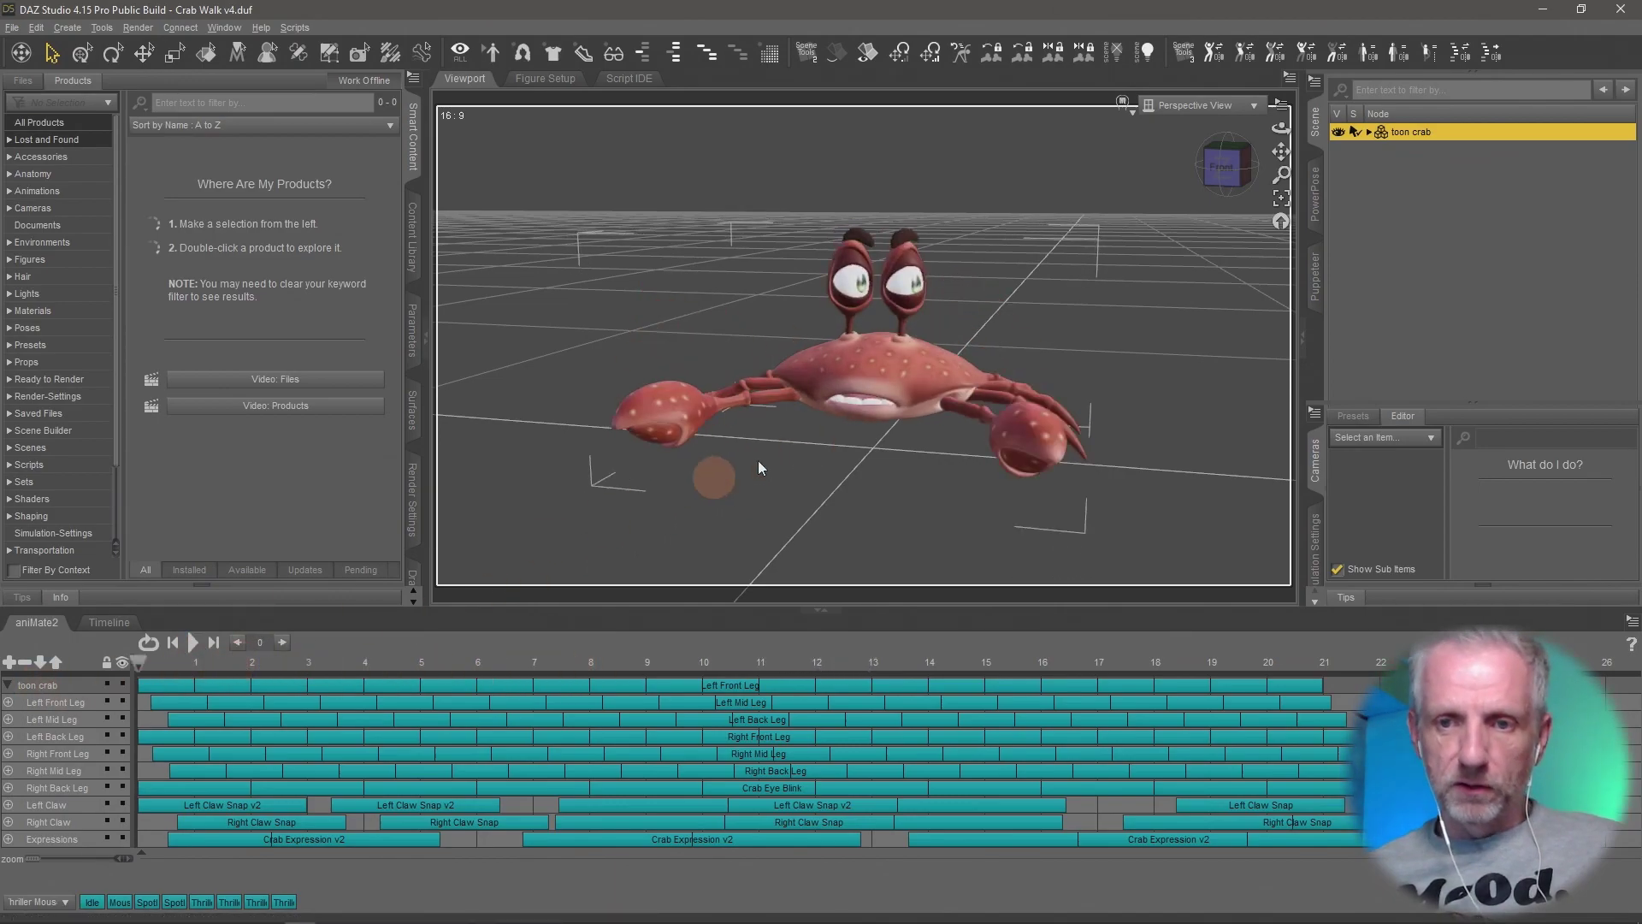
Examine the toon crab's material presets and the shader and General properties of its BodyUpper surface.
scroll(812, 422, "up", 10)
left_click_drag(812, 420, 811, 421, "ctrl+alt")
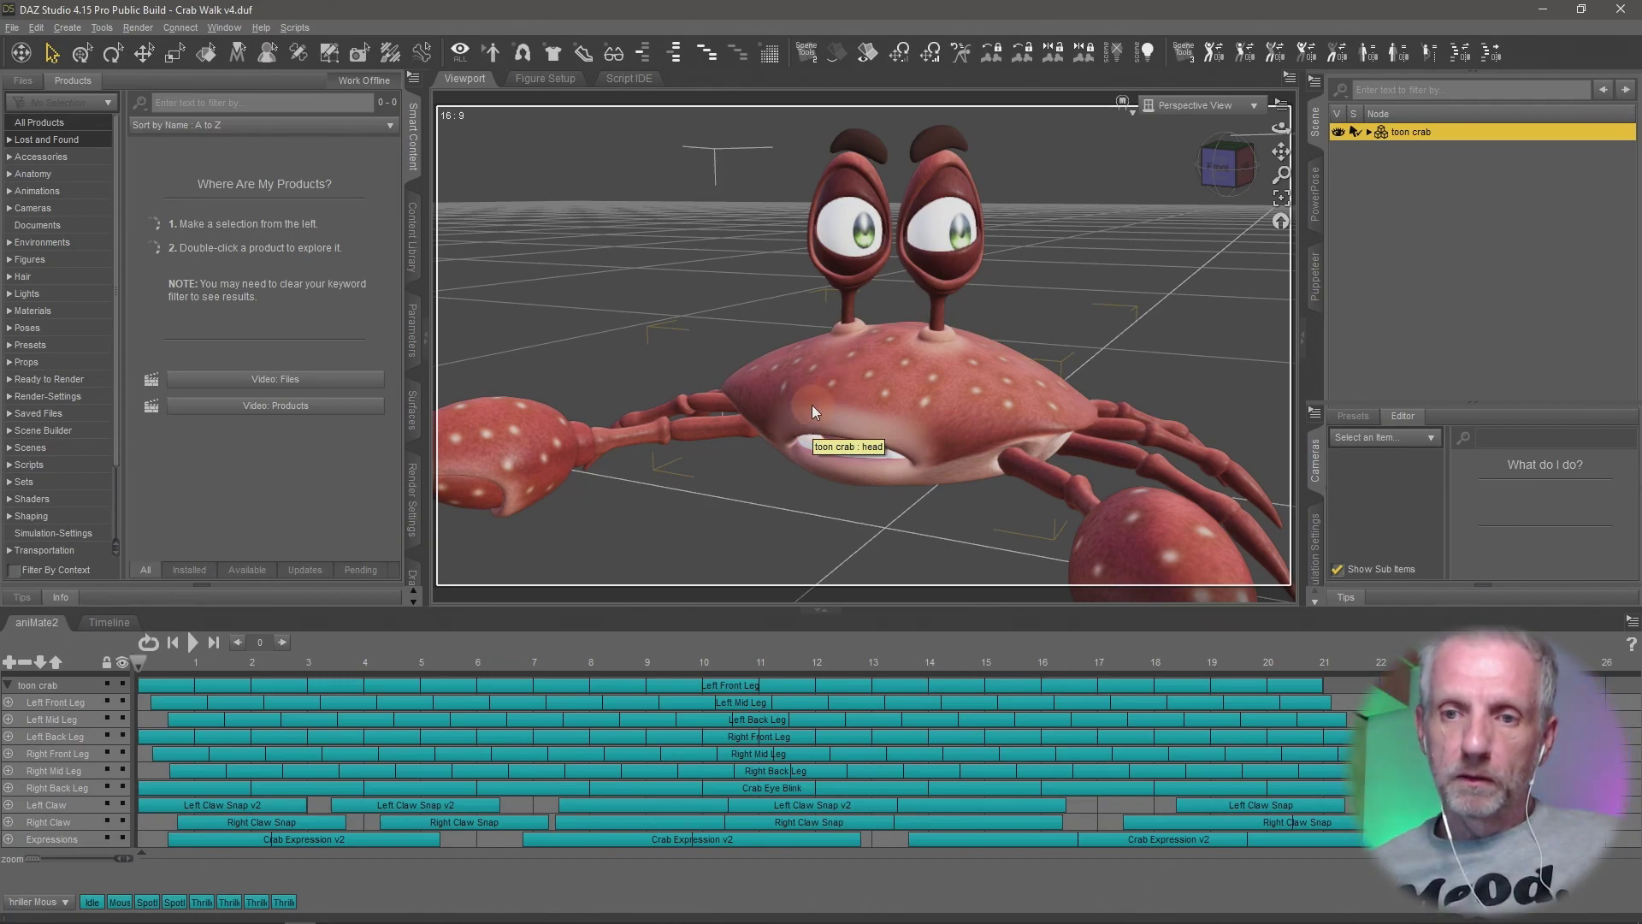
left_click(412, 411)
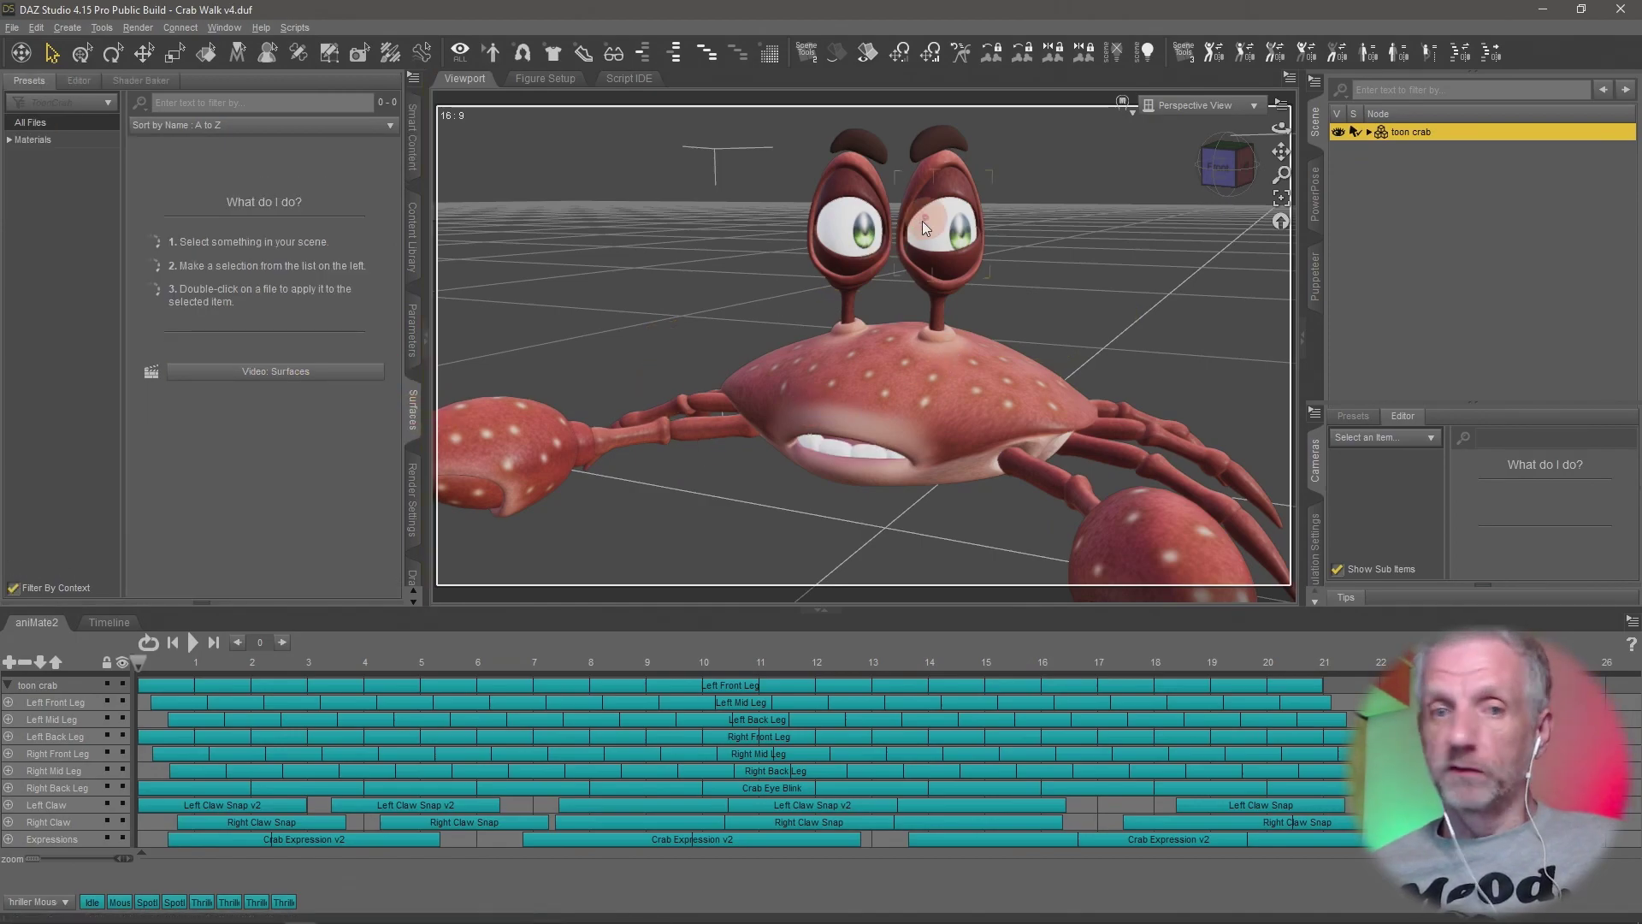
left_click(35, 142)
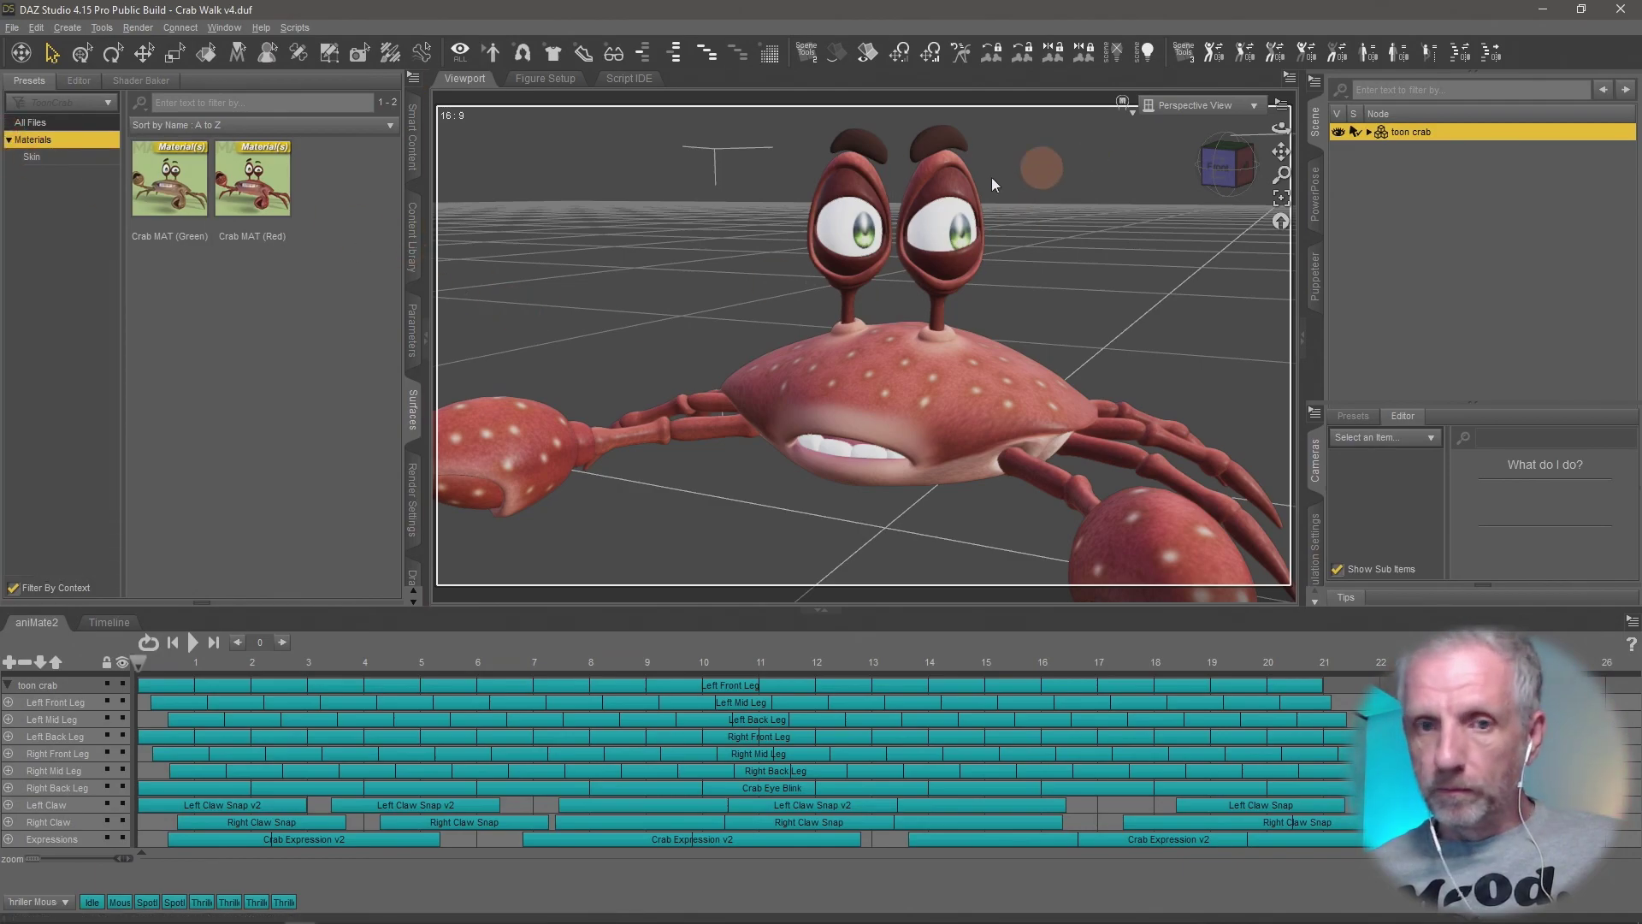
double_click(1412, 132)
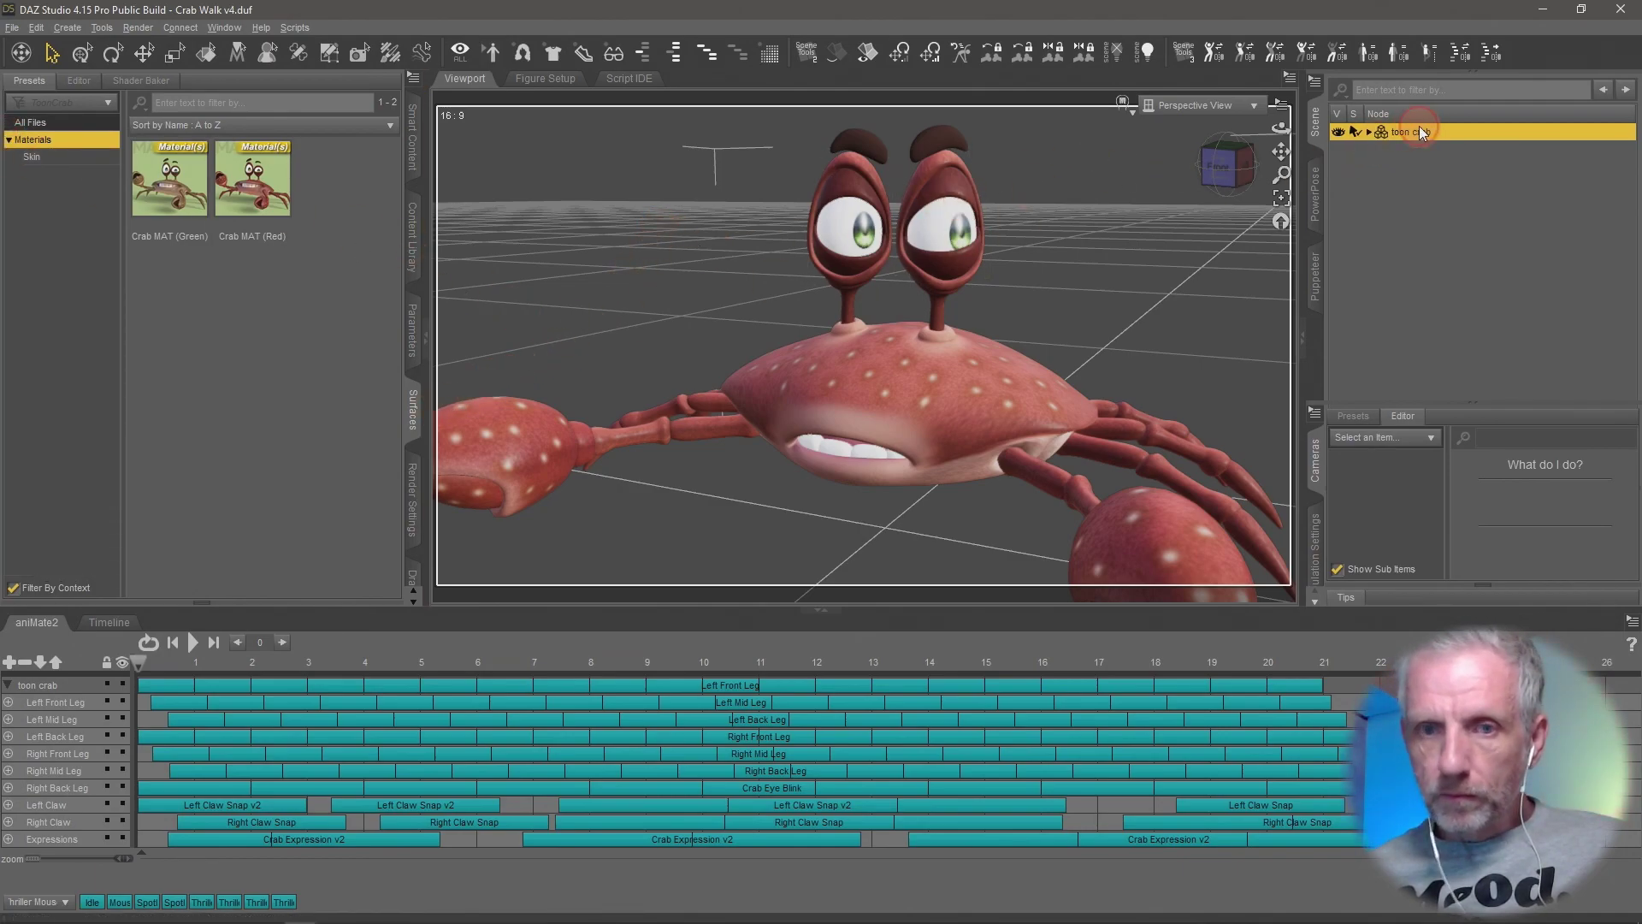
left_click(78, 79)
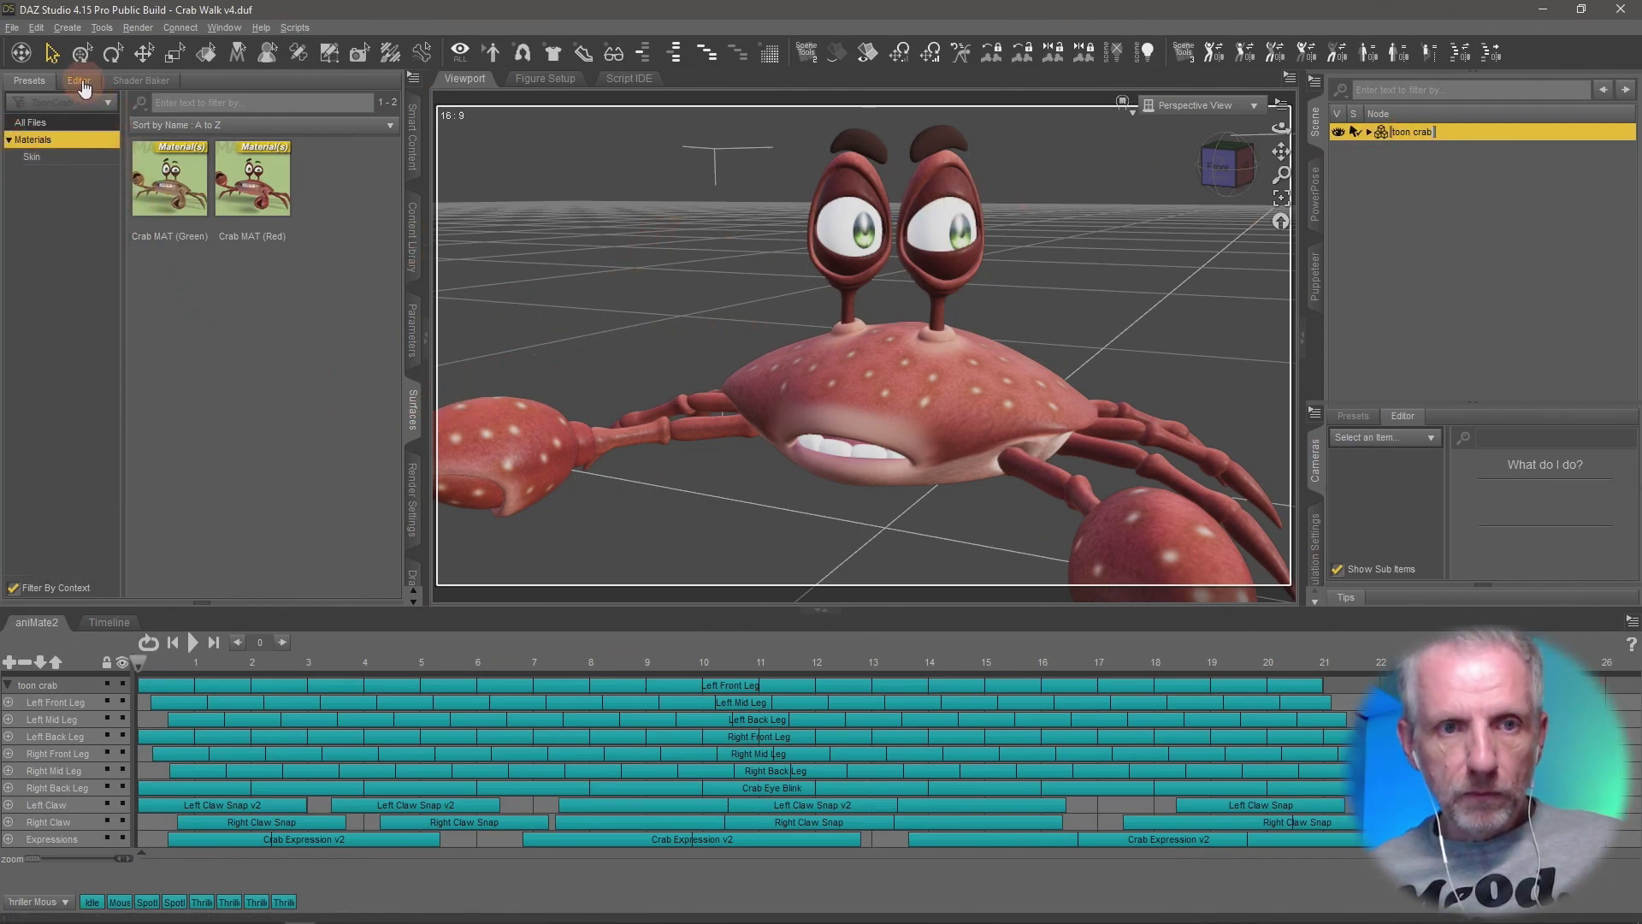
left_click(11, 170)
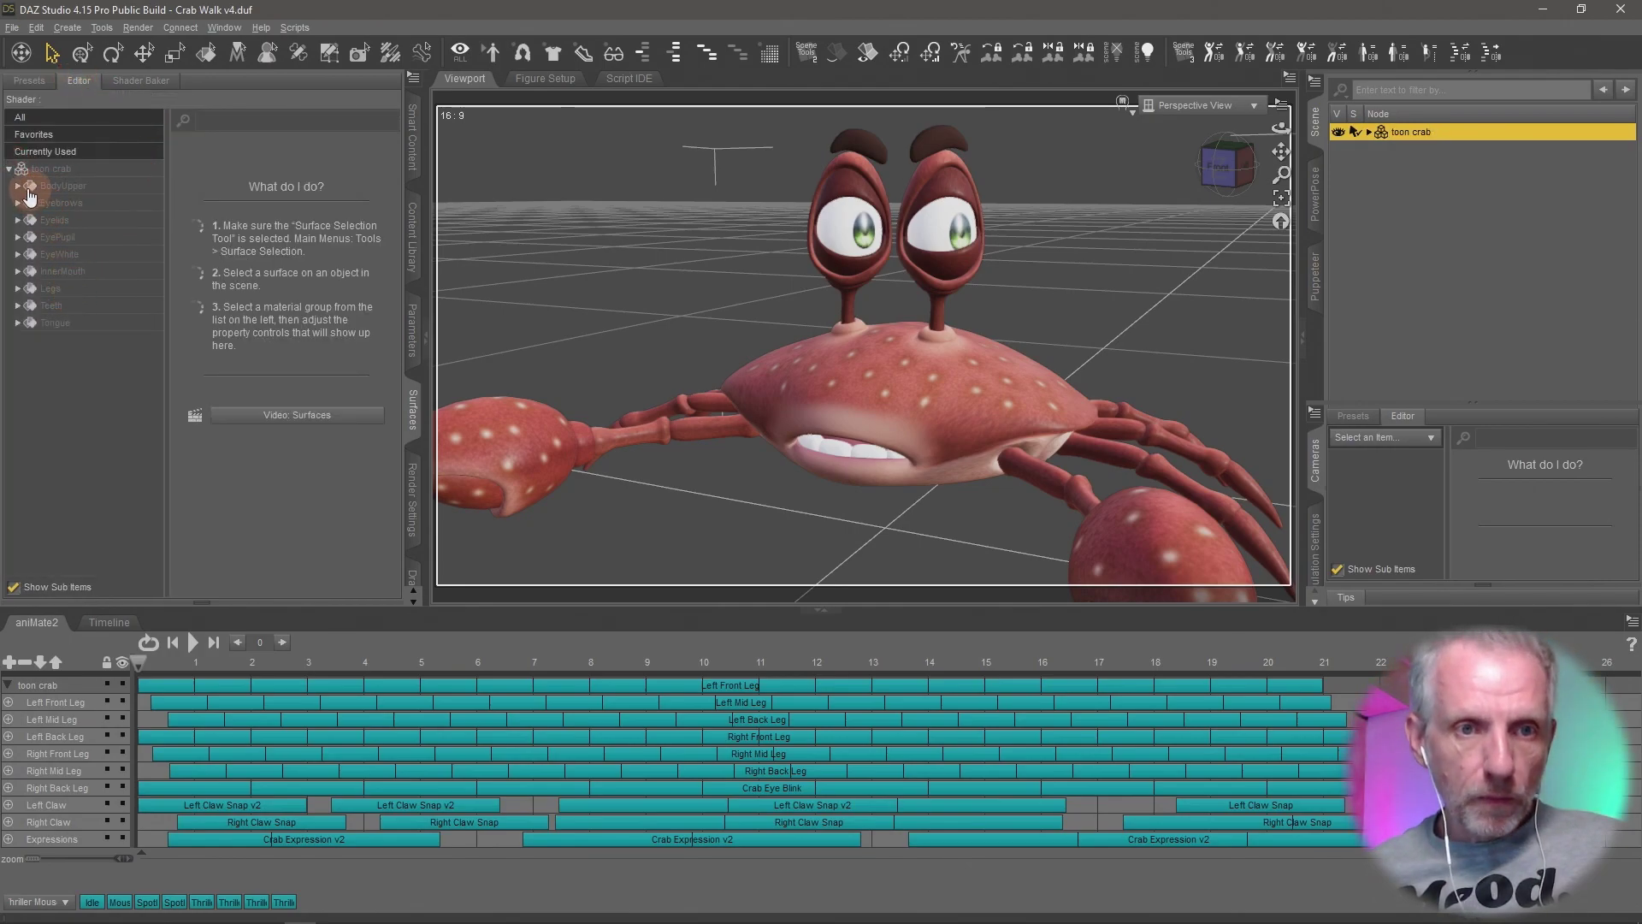
double_click(97, 187)
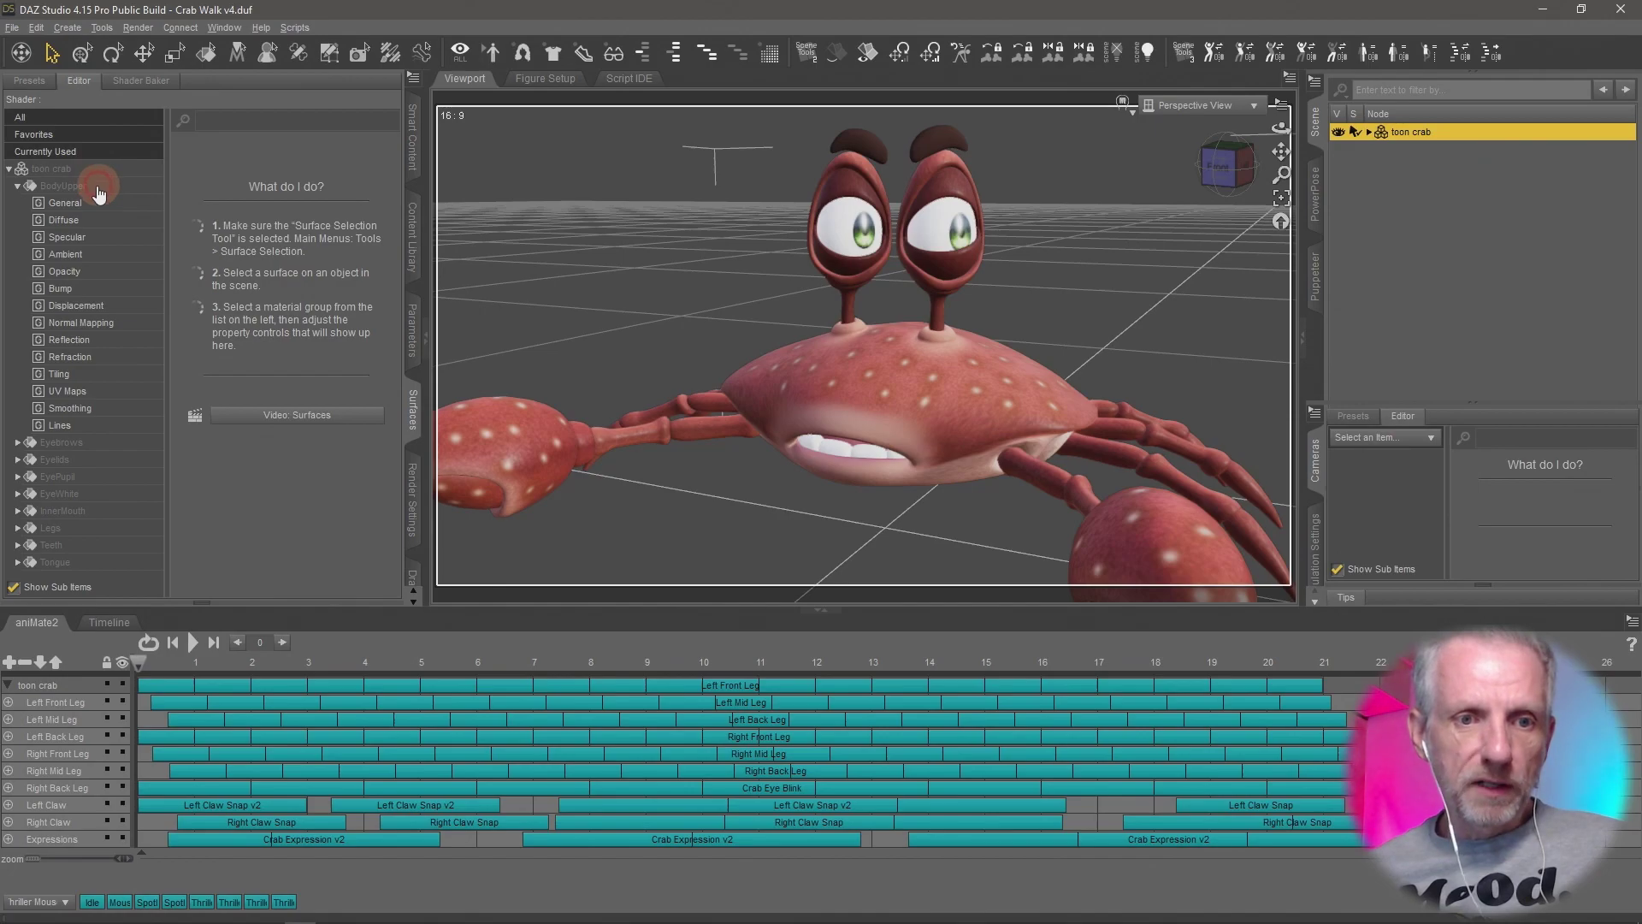
left_click(99, 204)
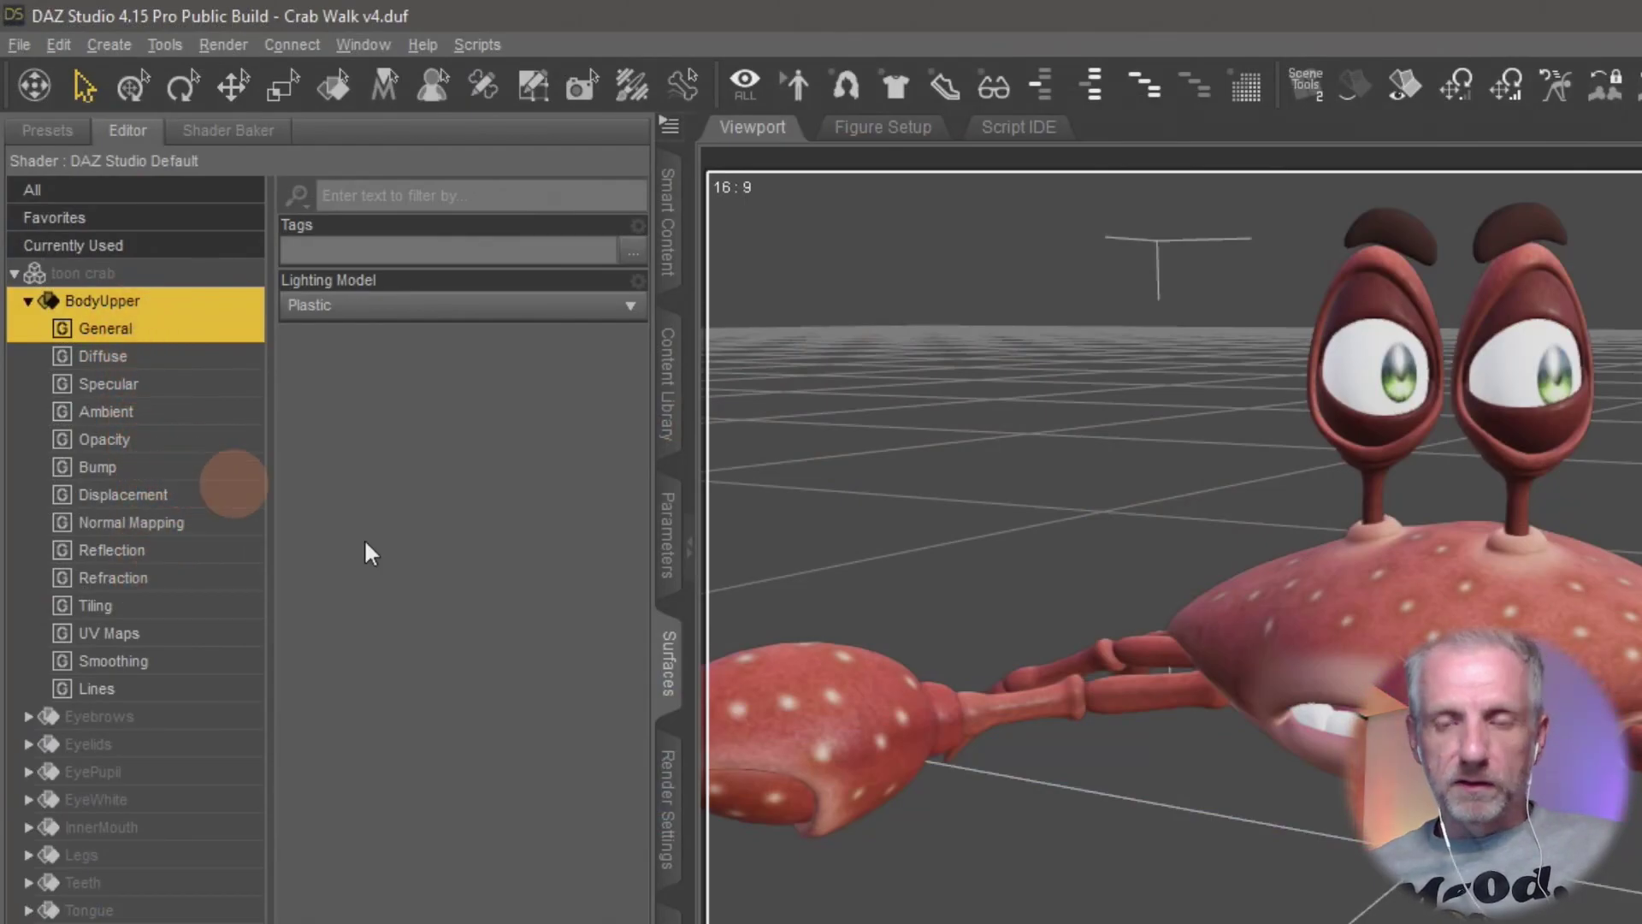
scroll(1017, 621, "down", 2)
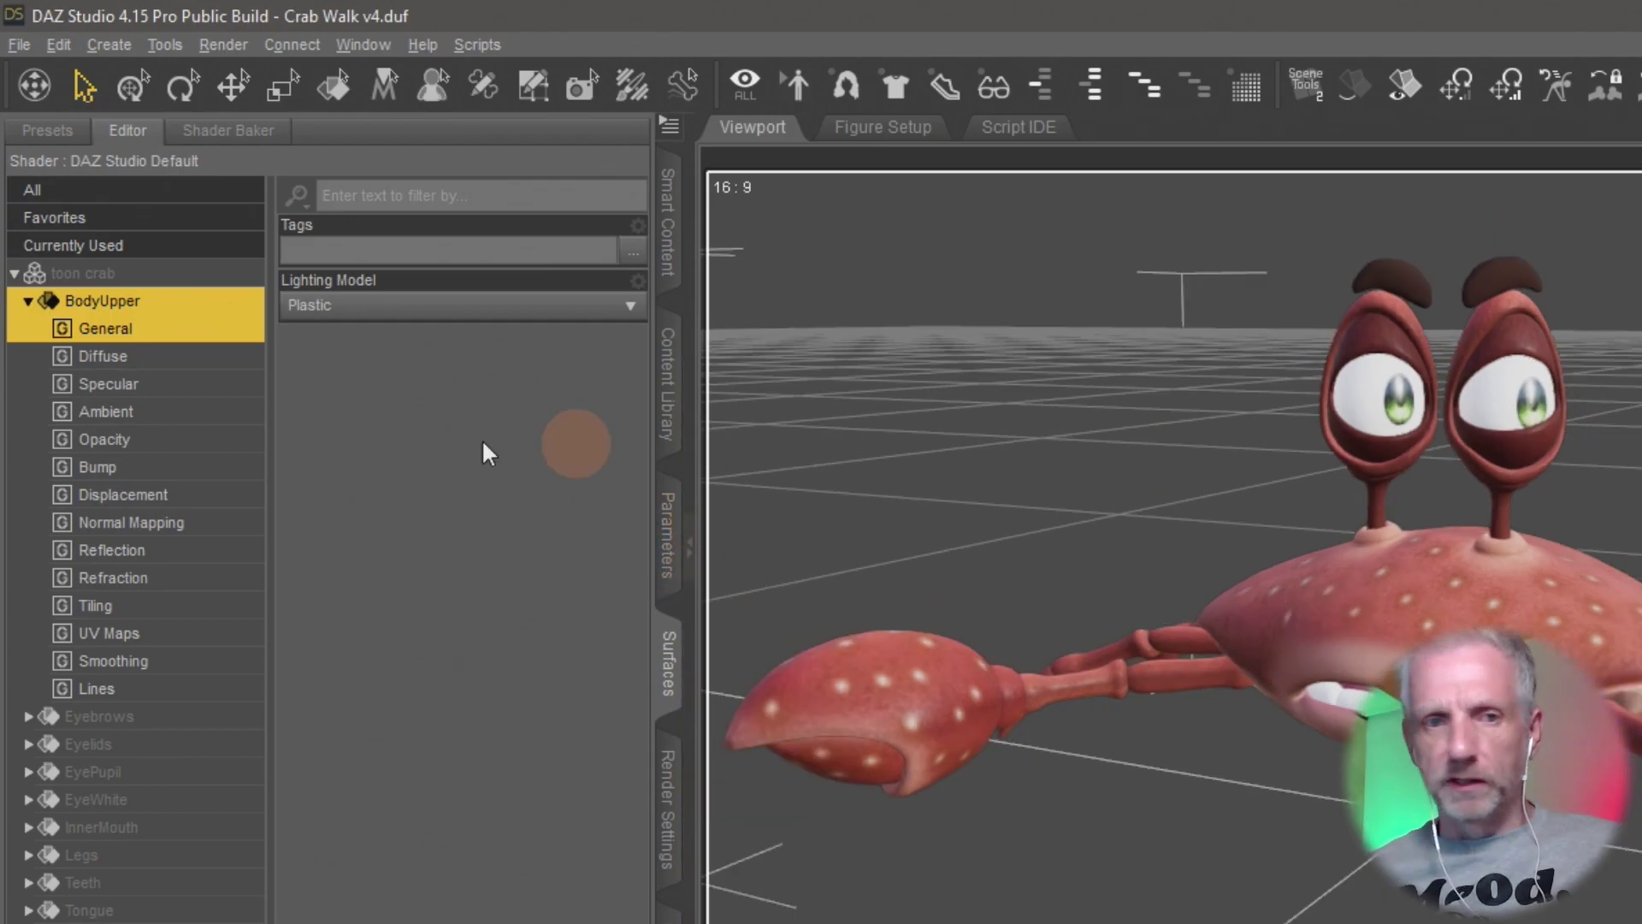
Apply the !Iray Uber Base shader to all surfaces of the toon crab.
left_click(27, 304)
left_click(146, 530, "shift")
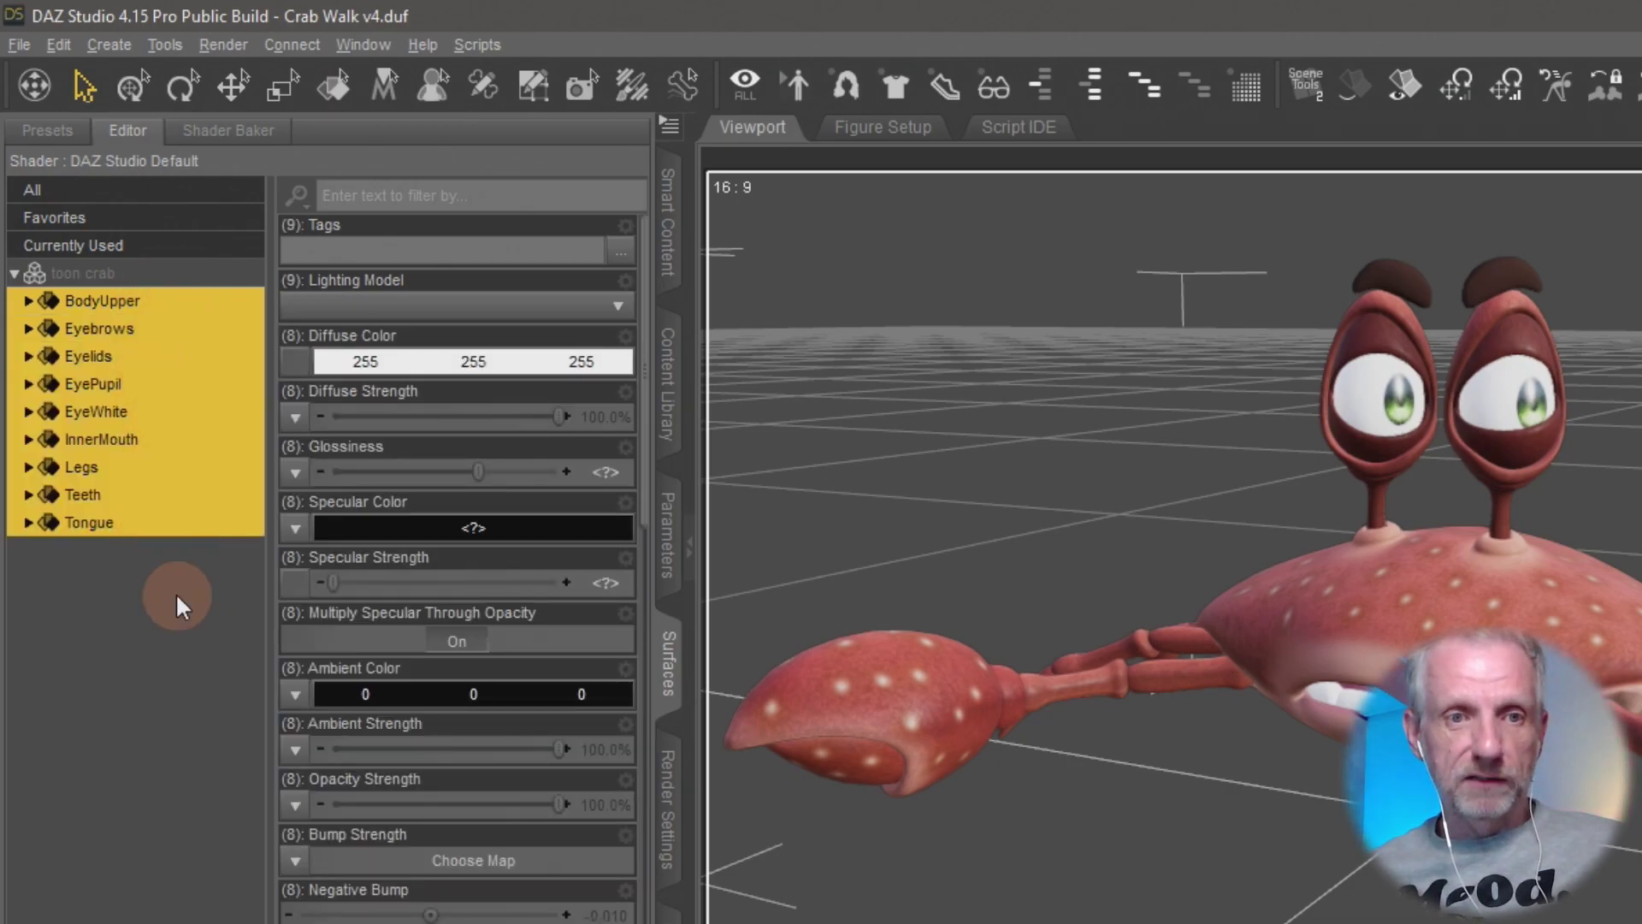
left_click(184, 276)
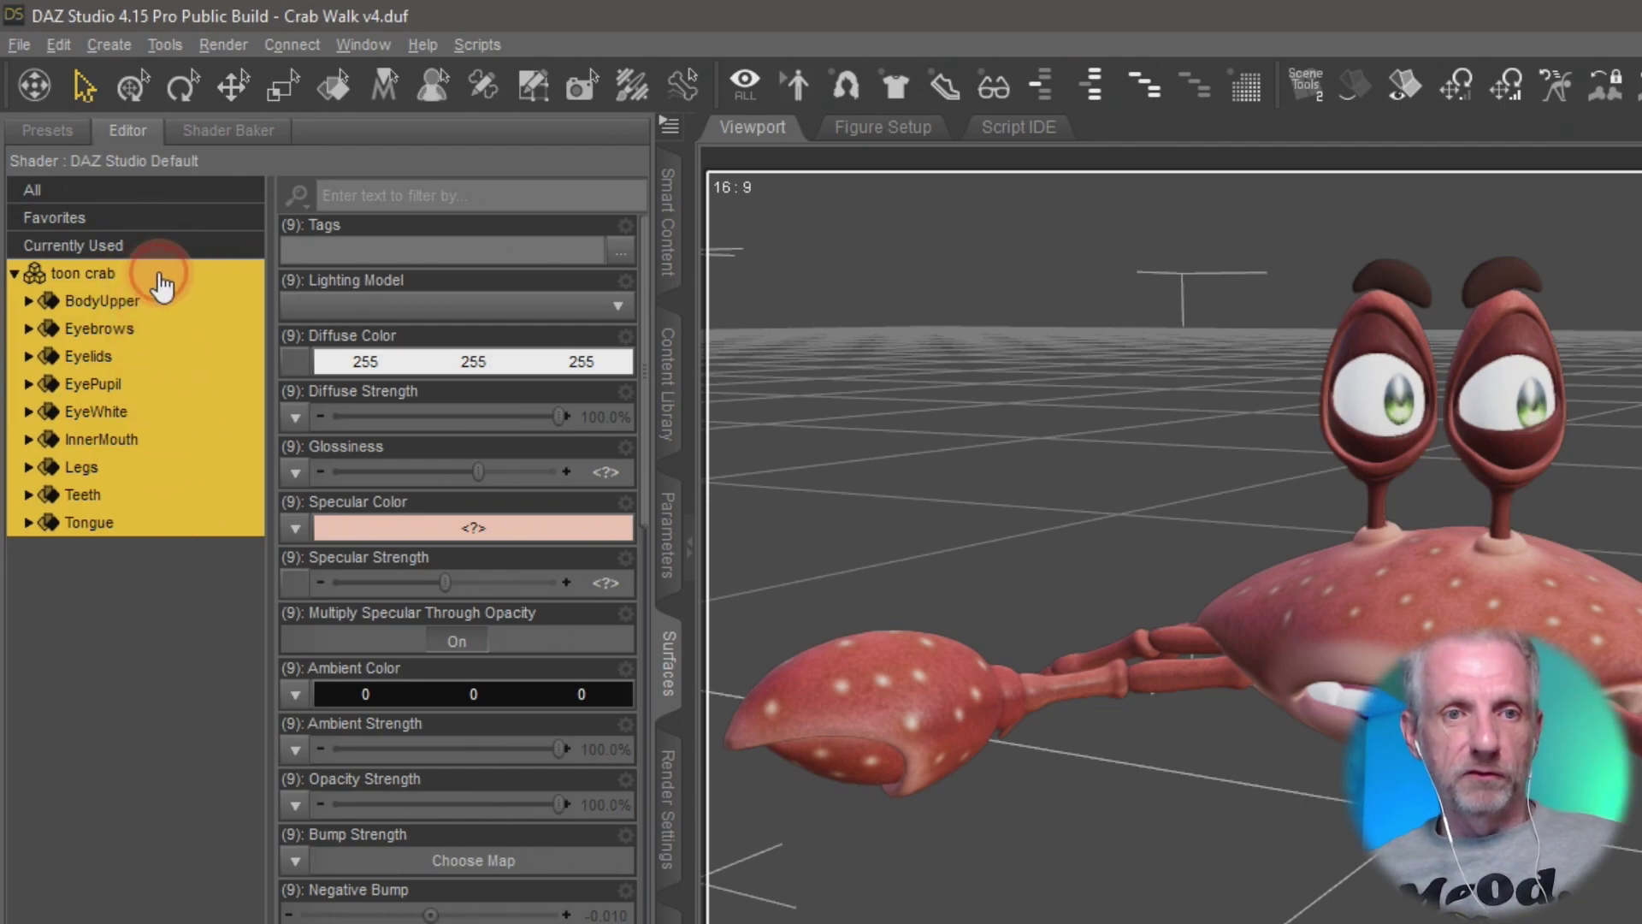
left_click(175, 599)
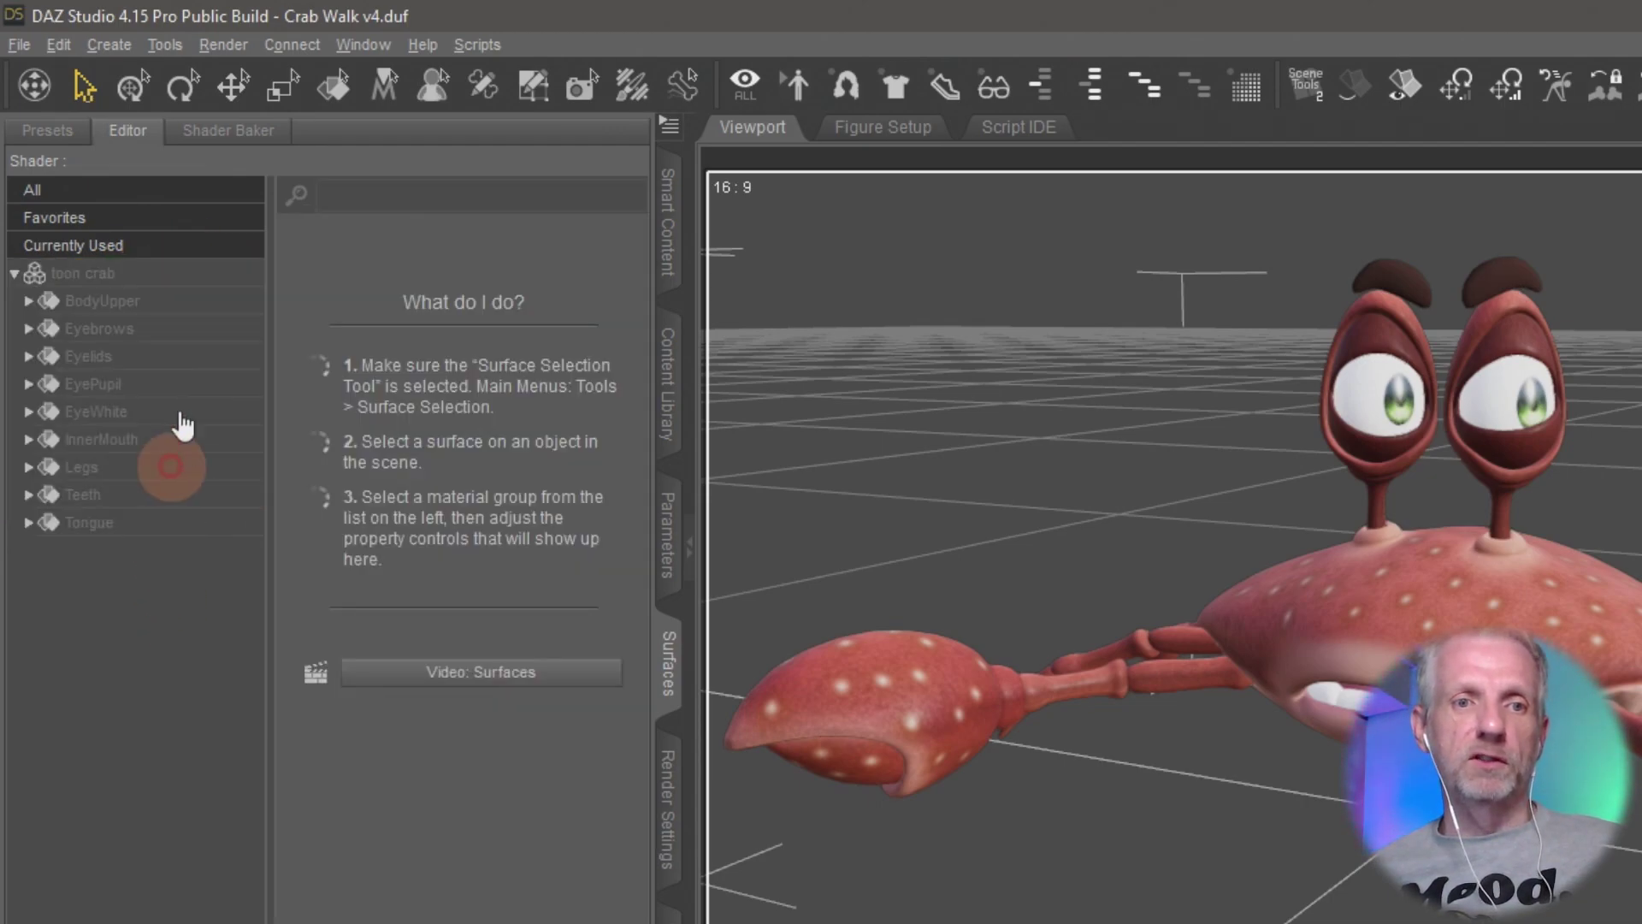
left_click(175, 274)
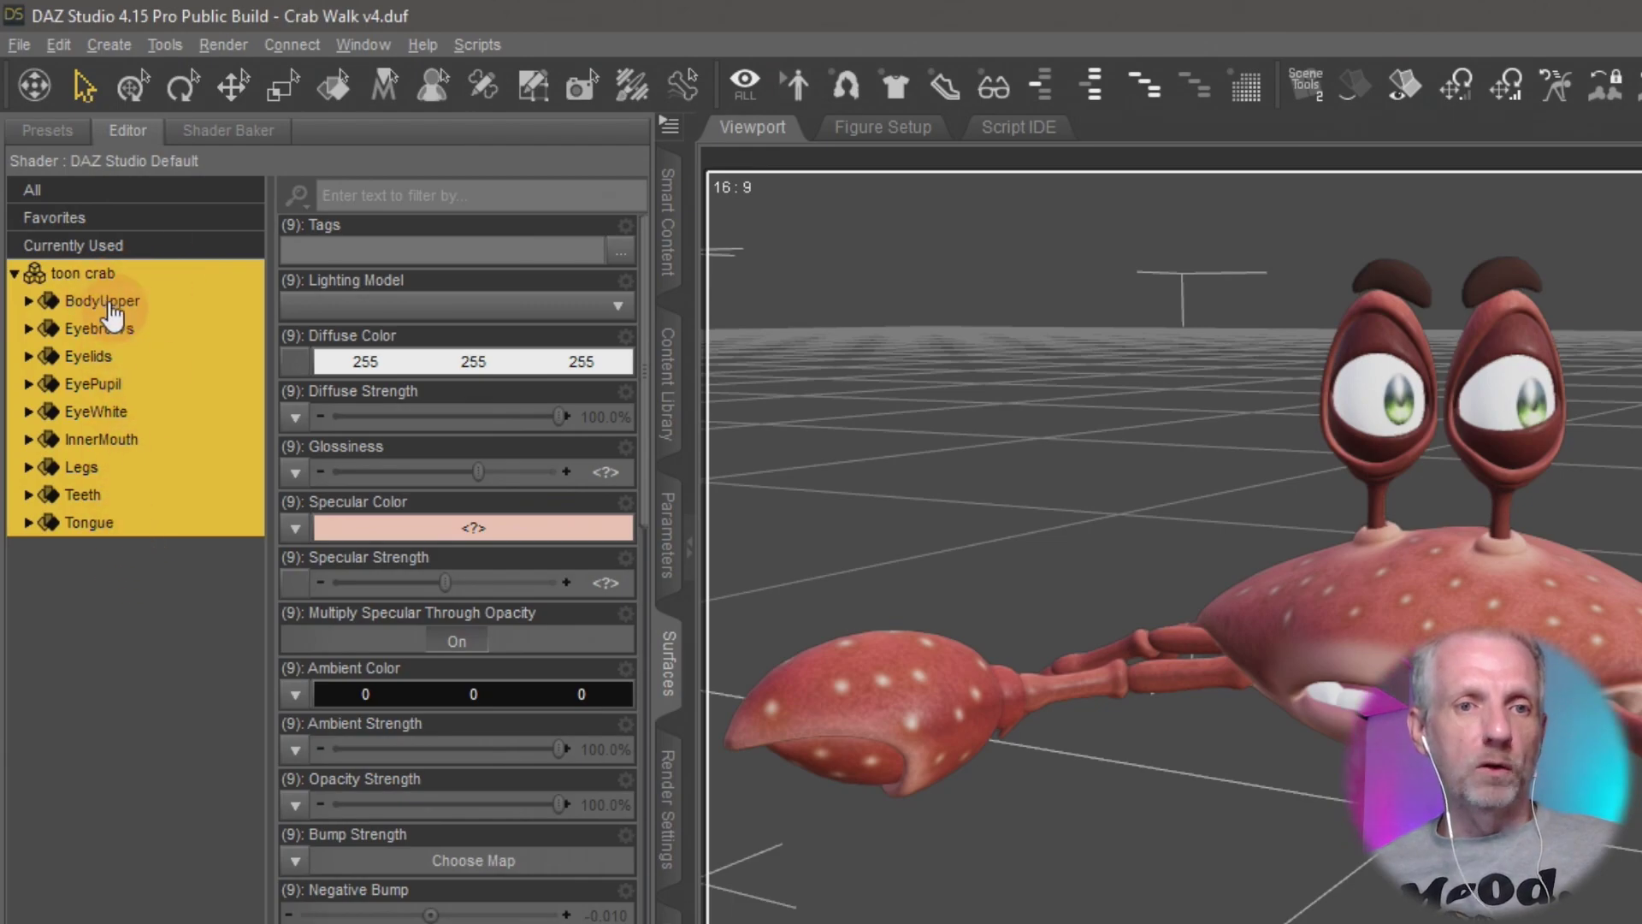
left_click(58, 132)
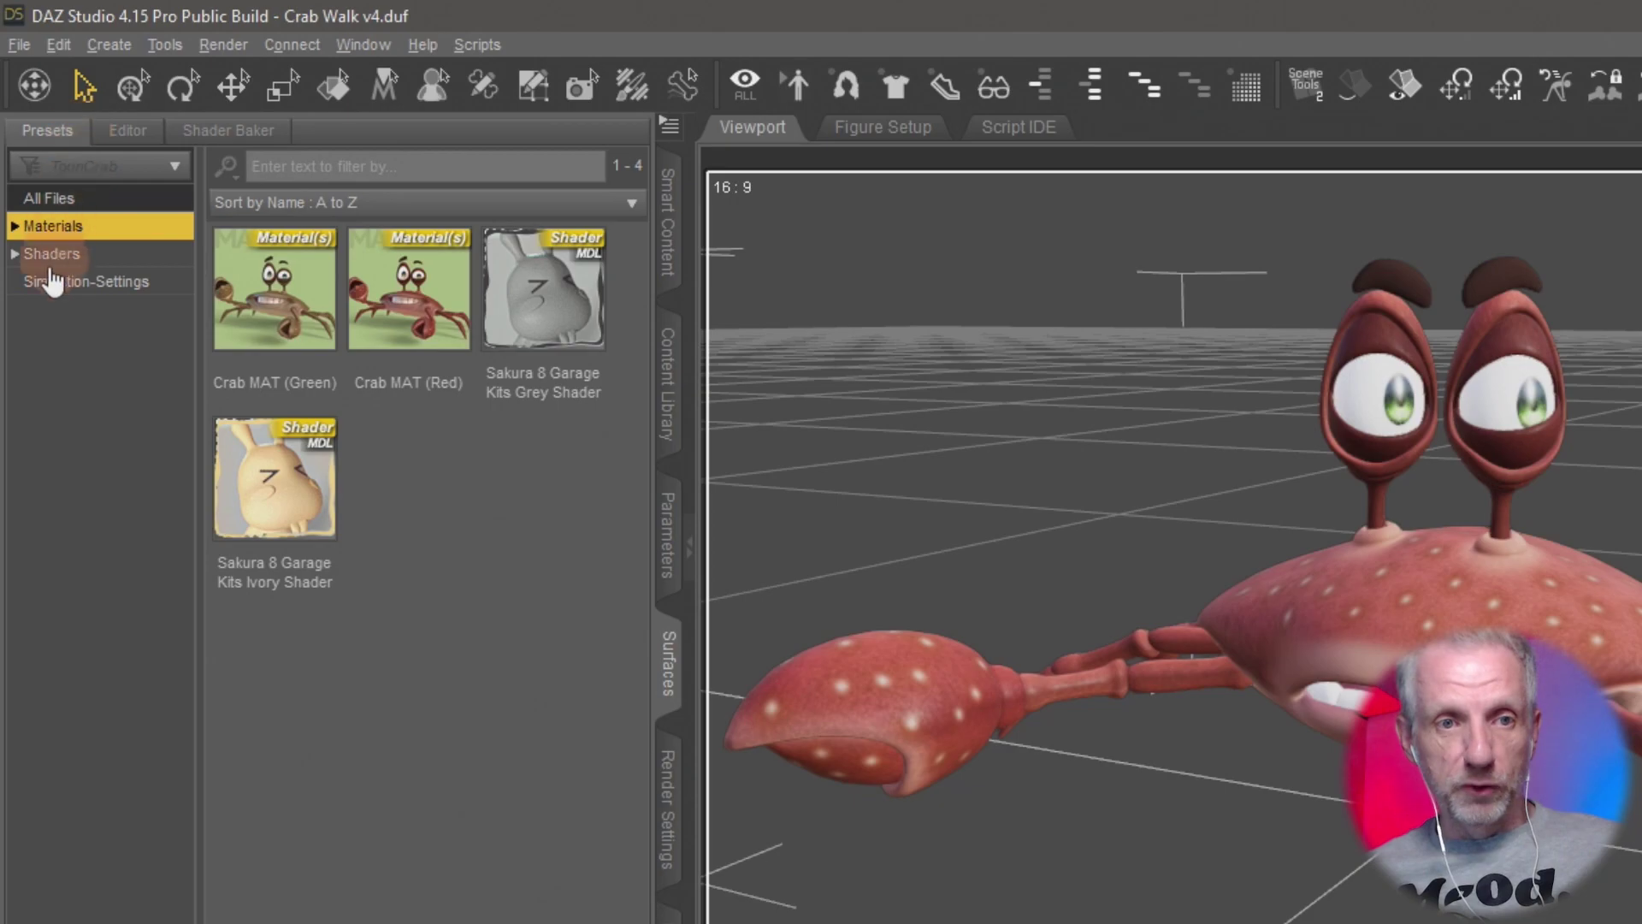
left_click(15, 256)
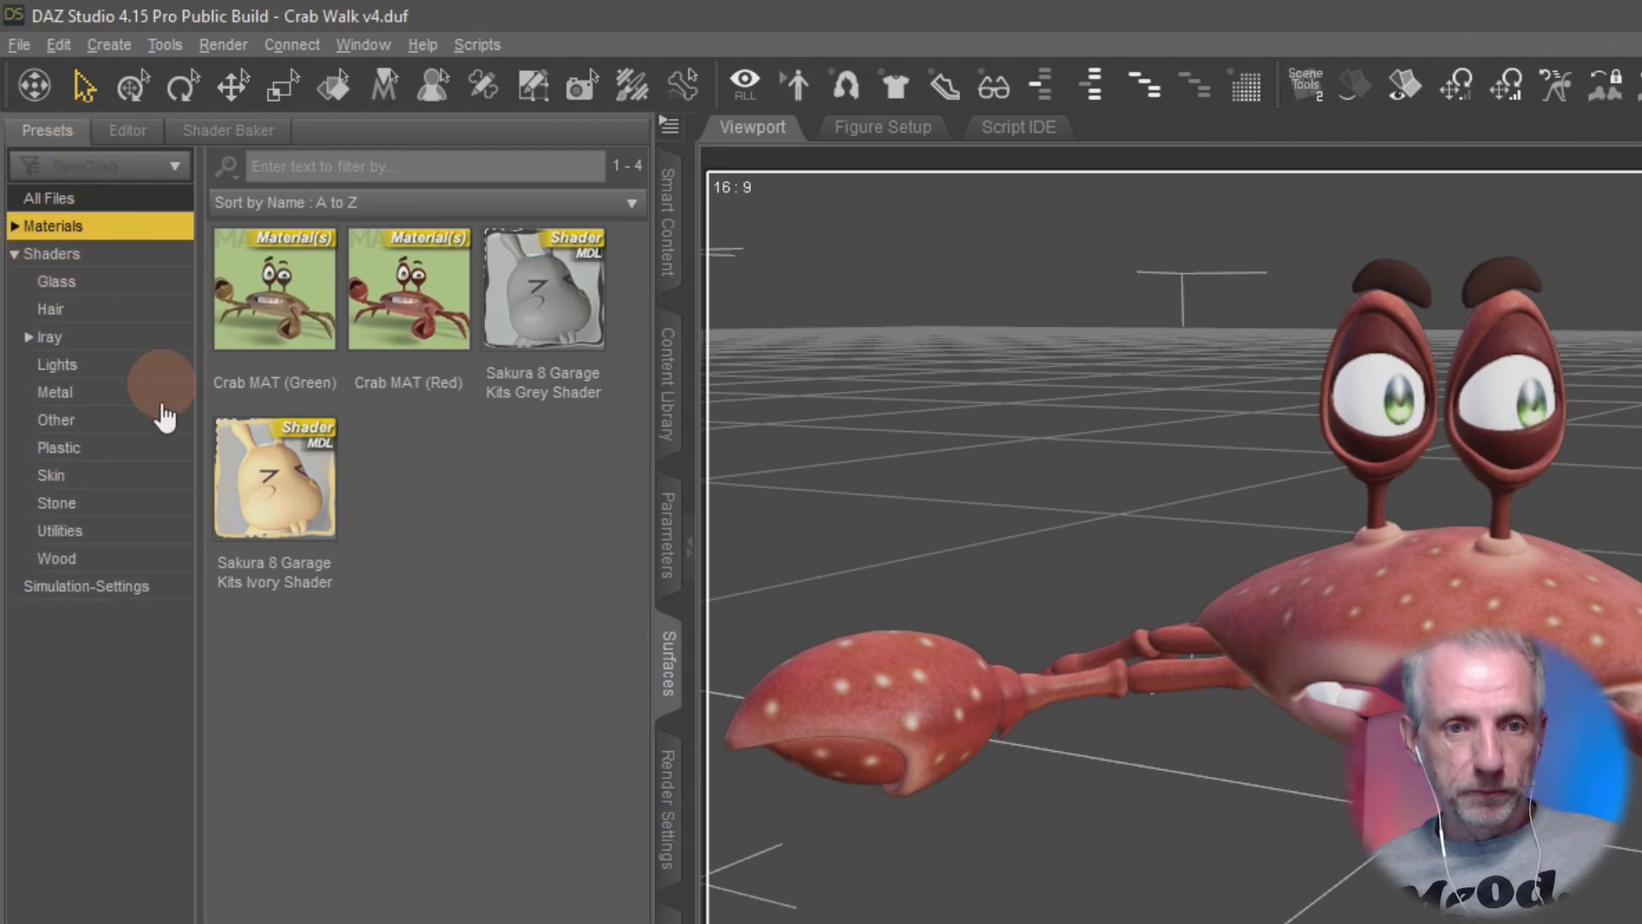
left_click(50, 338)
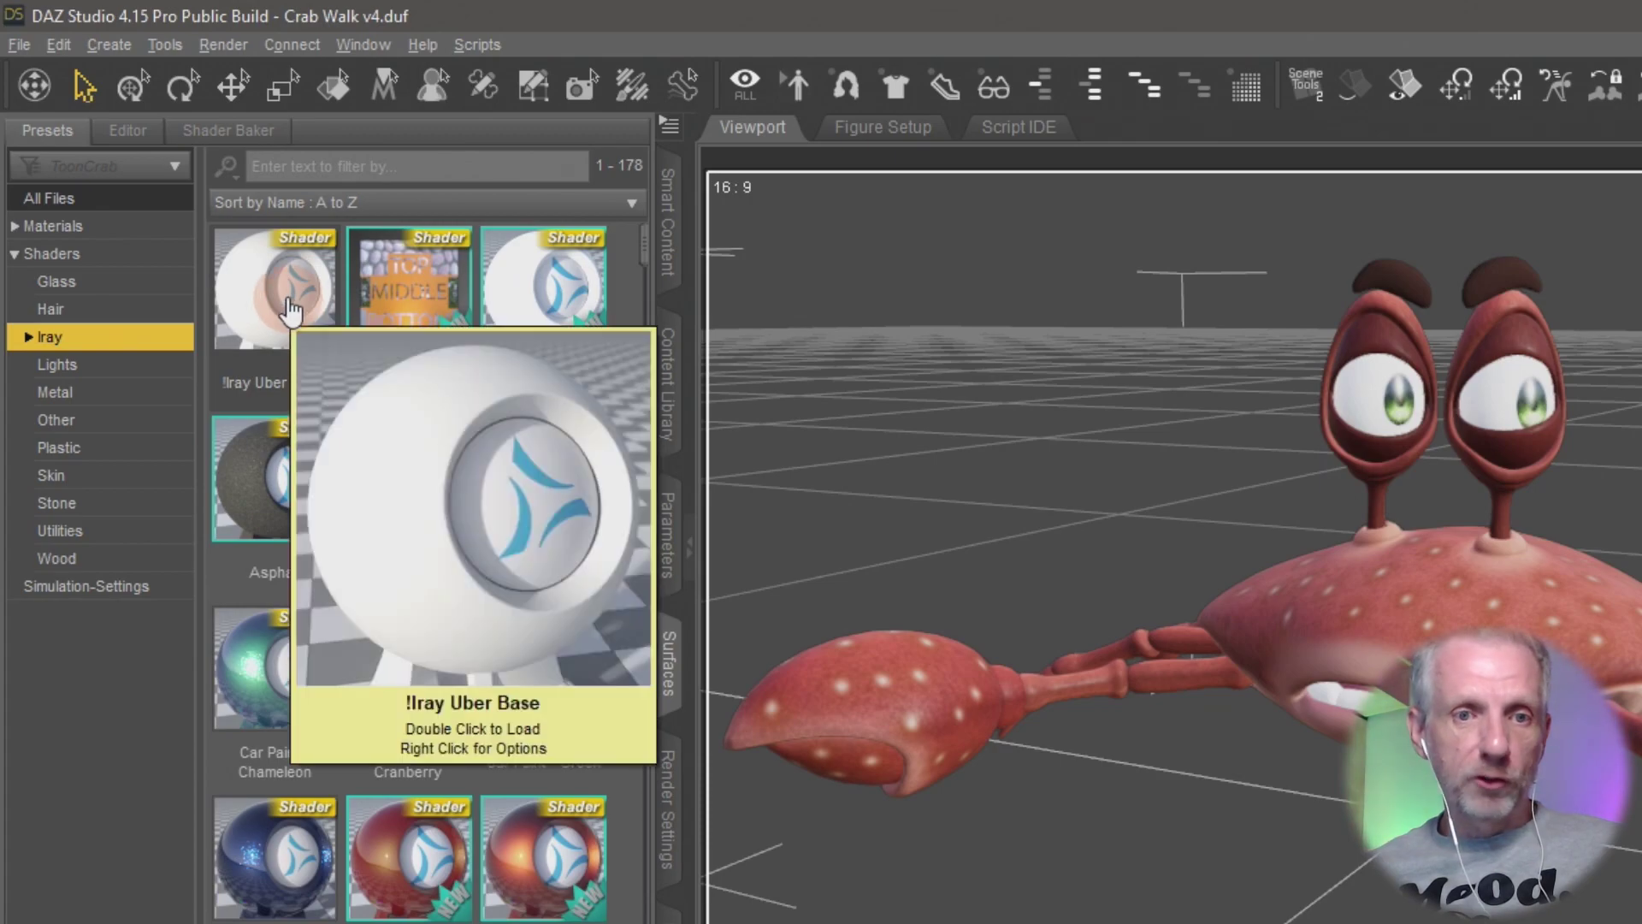
left_click(290, 309)
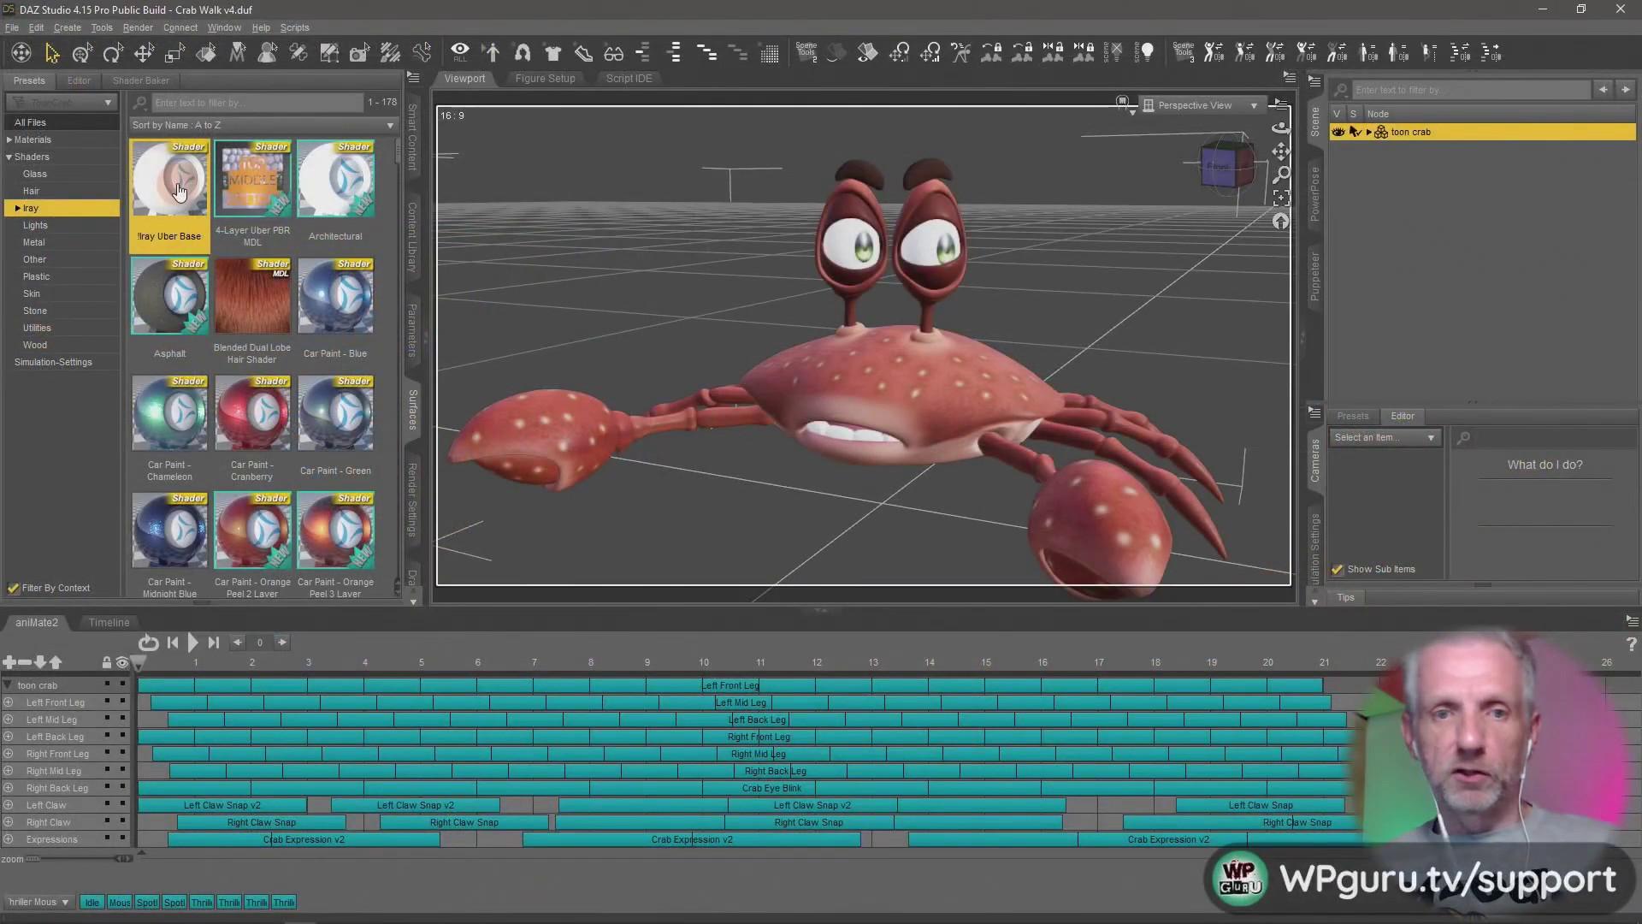
Check the Base properties of the crab's BodyUpper surface in the surface editor.
left_click(78, 80)
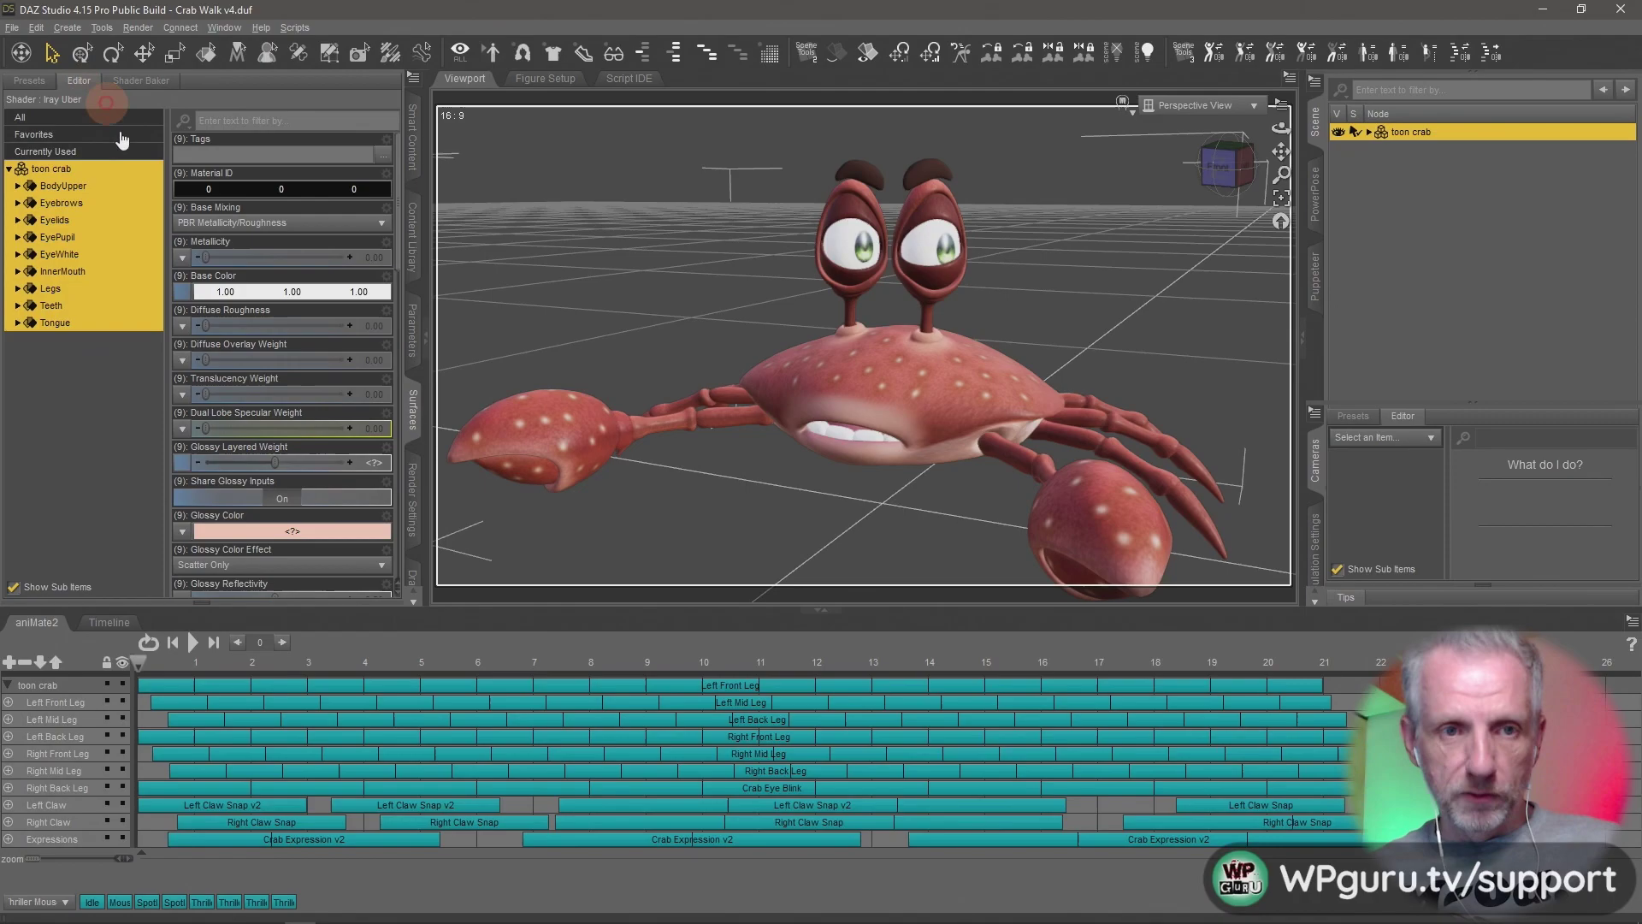
left_click(17, 186)
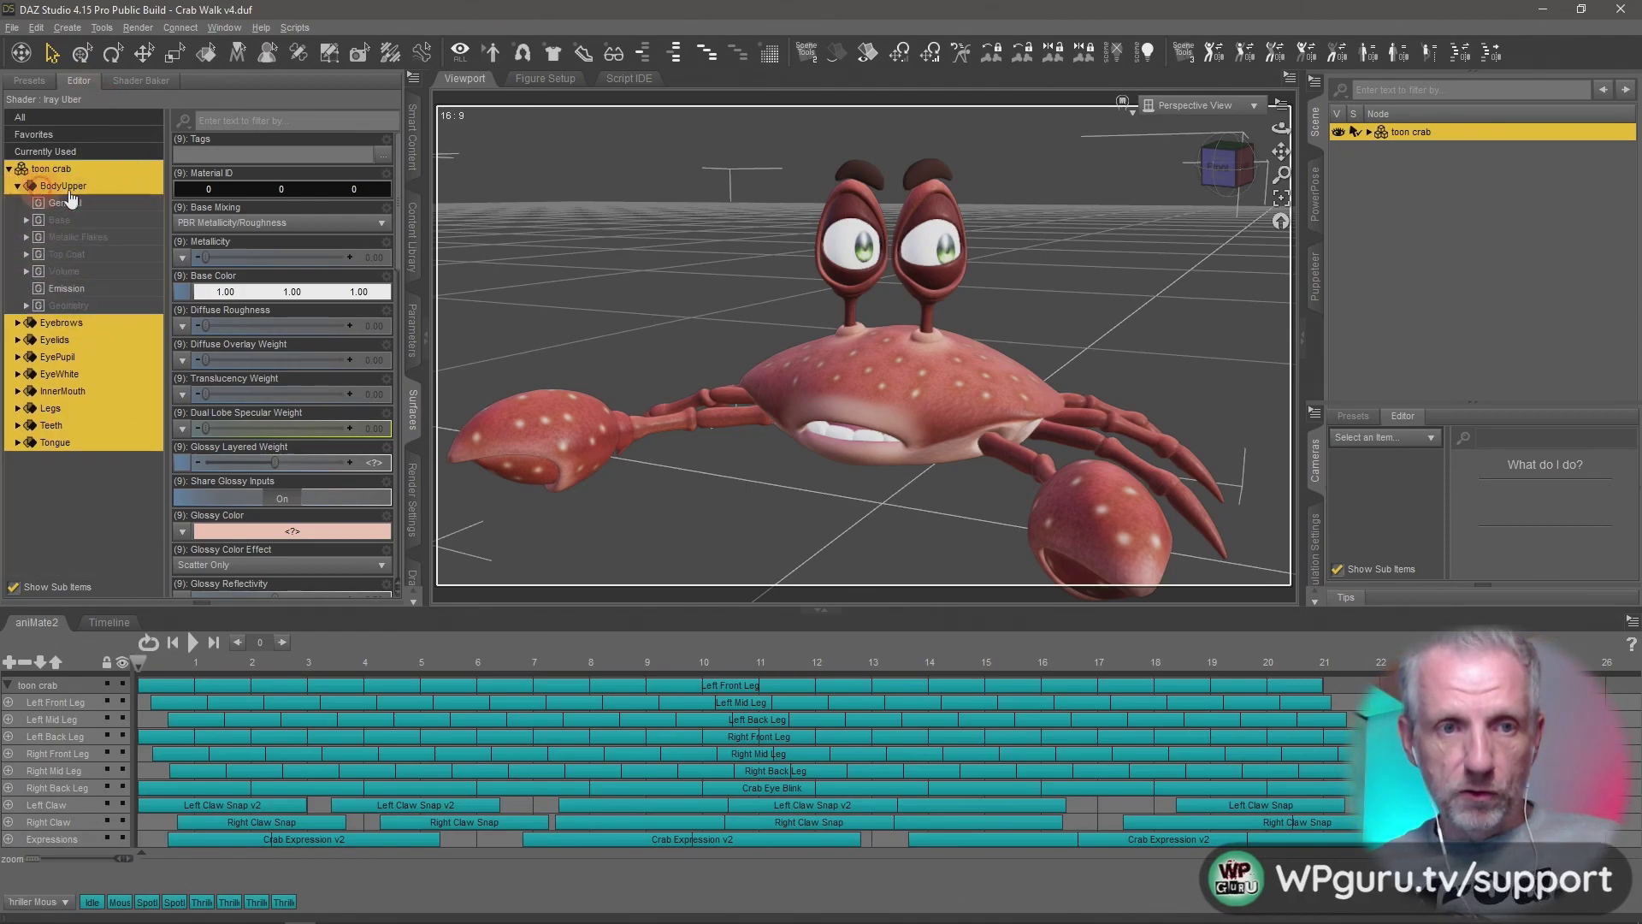
left_click(60, 220)
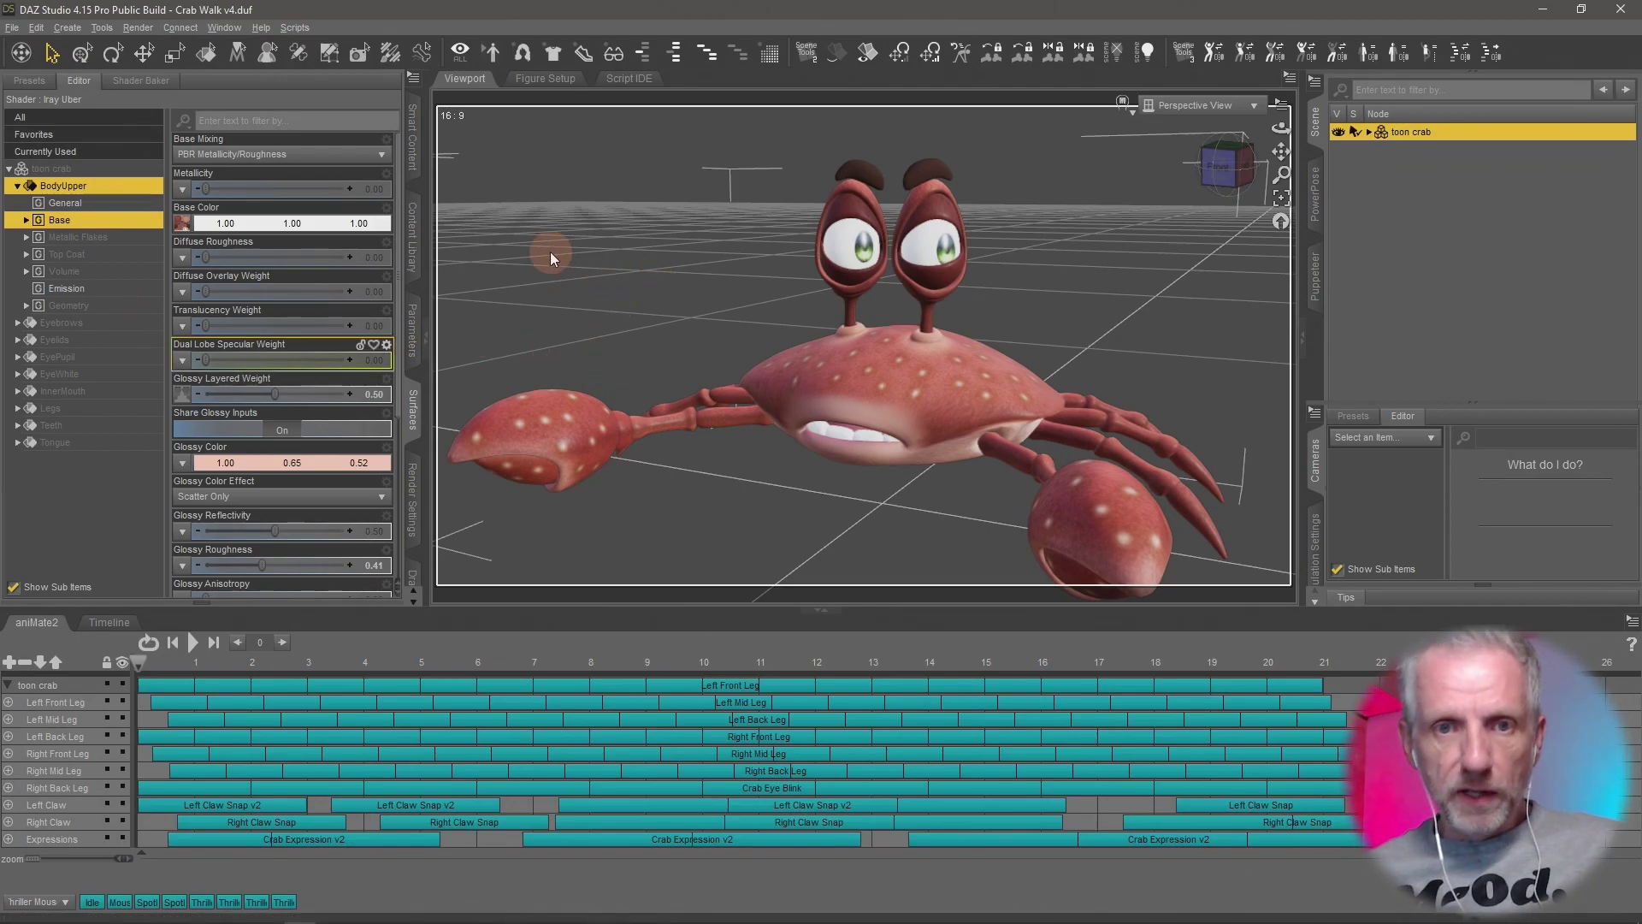
Set the render dimension preset to HD / 720p (16:9, 1280 x 720).
left_click(413, 483)
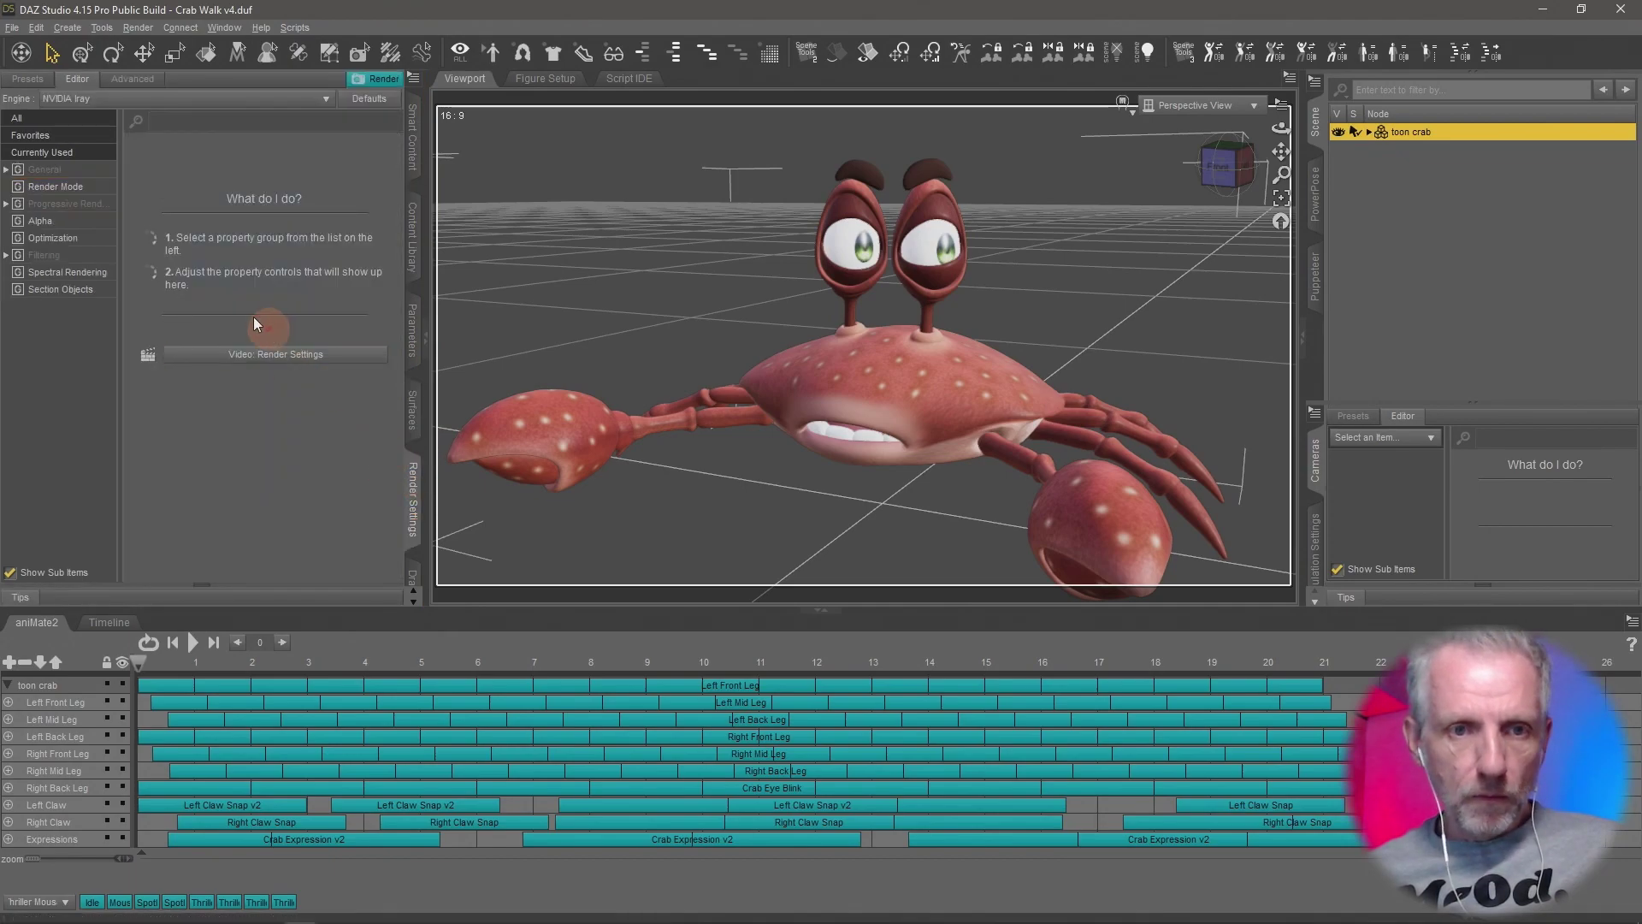
left_click(48, 169)
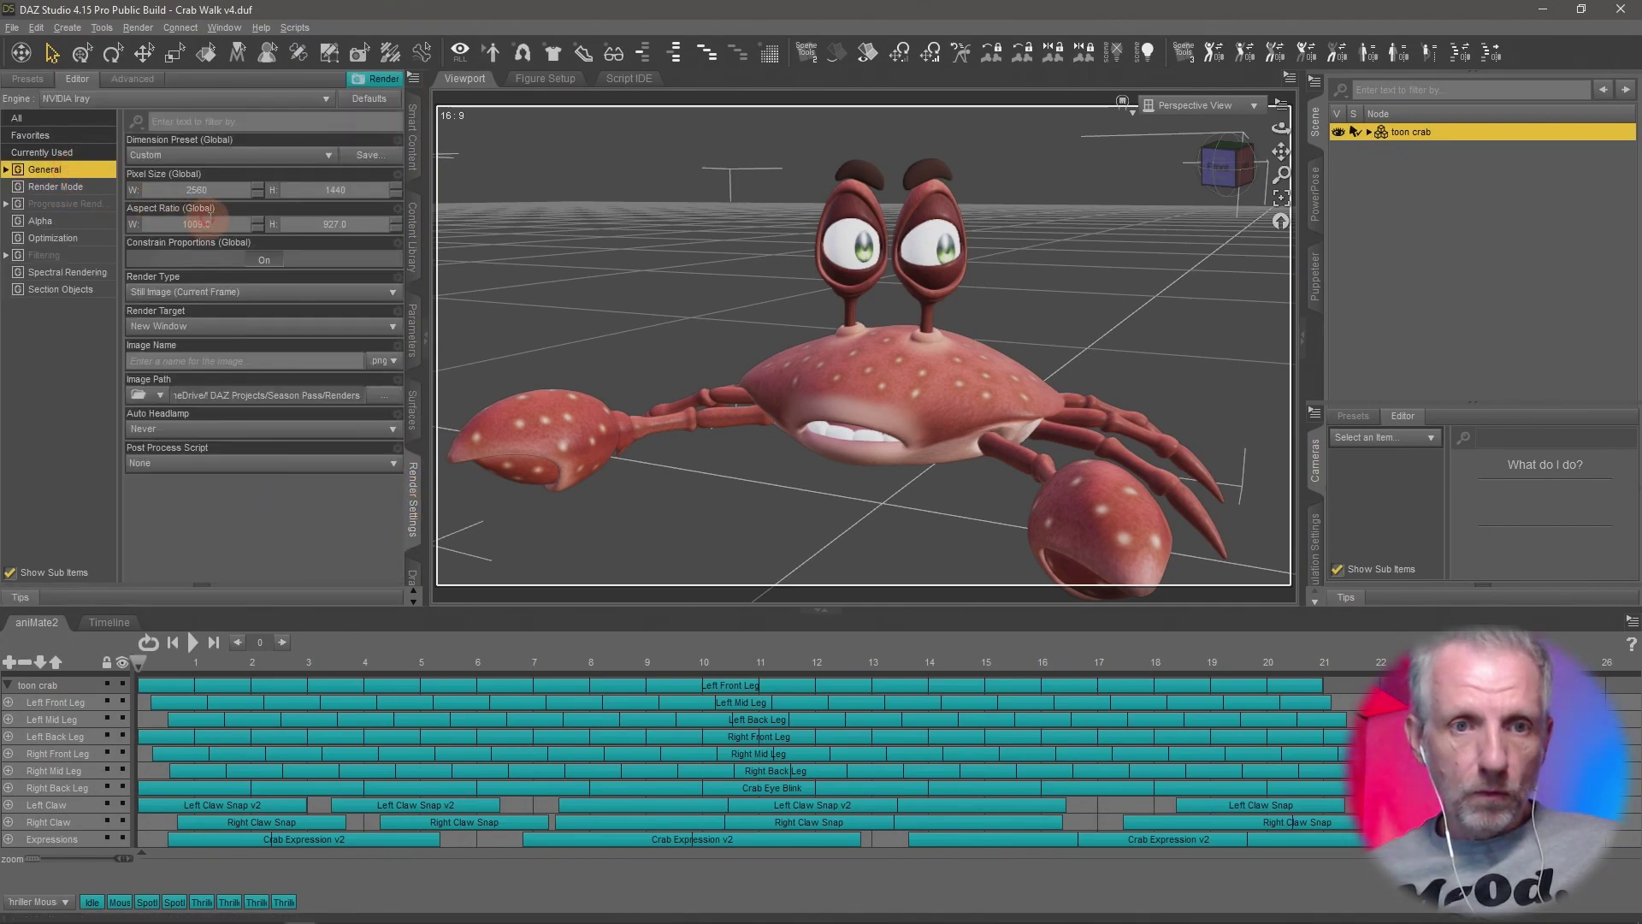
left_click(299, 157)
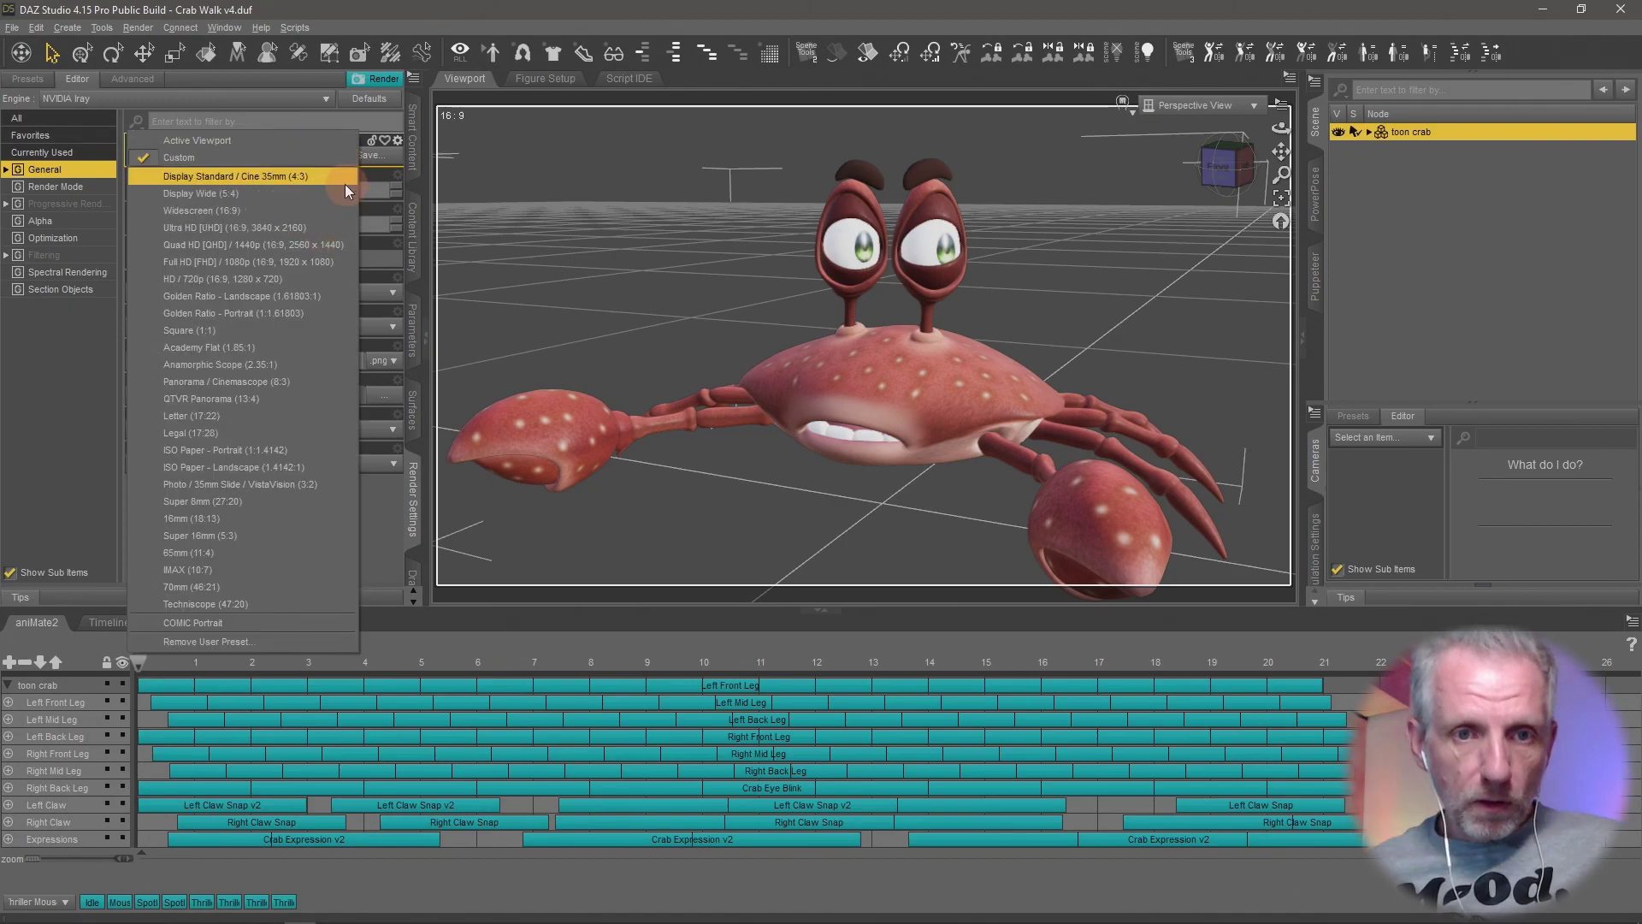
left_click(341, 279)
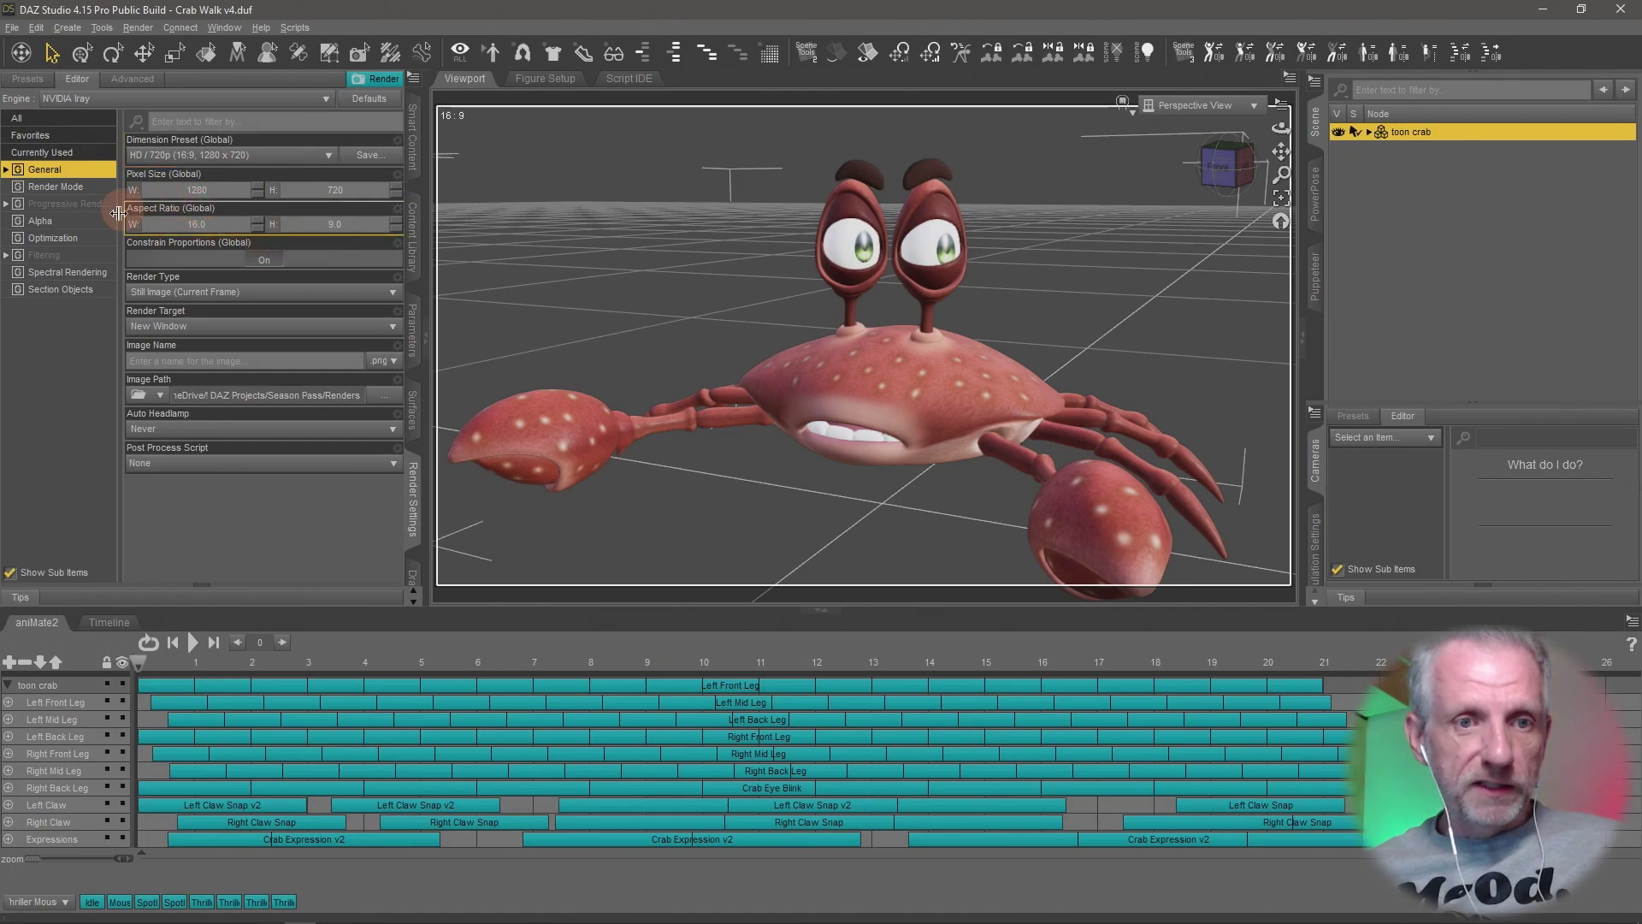
Set Max Samples to 200 in the Progressive Rendering settings.
left_click(76, 204)
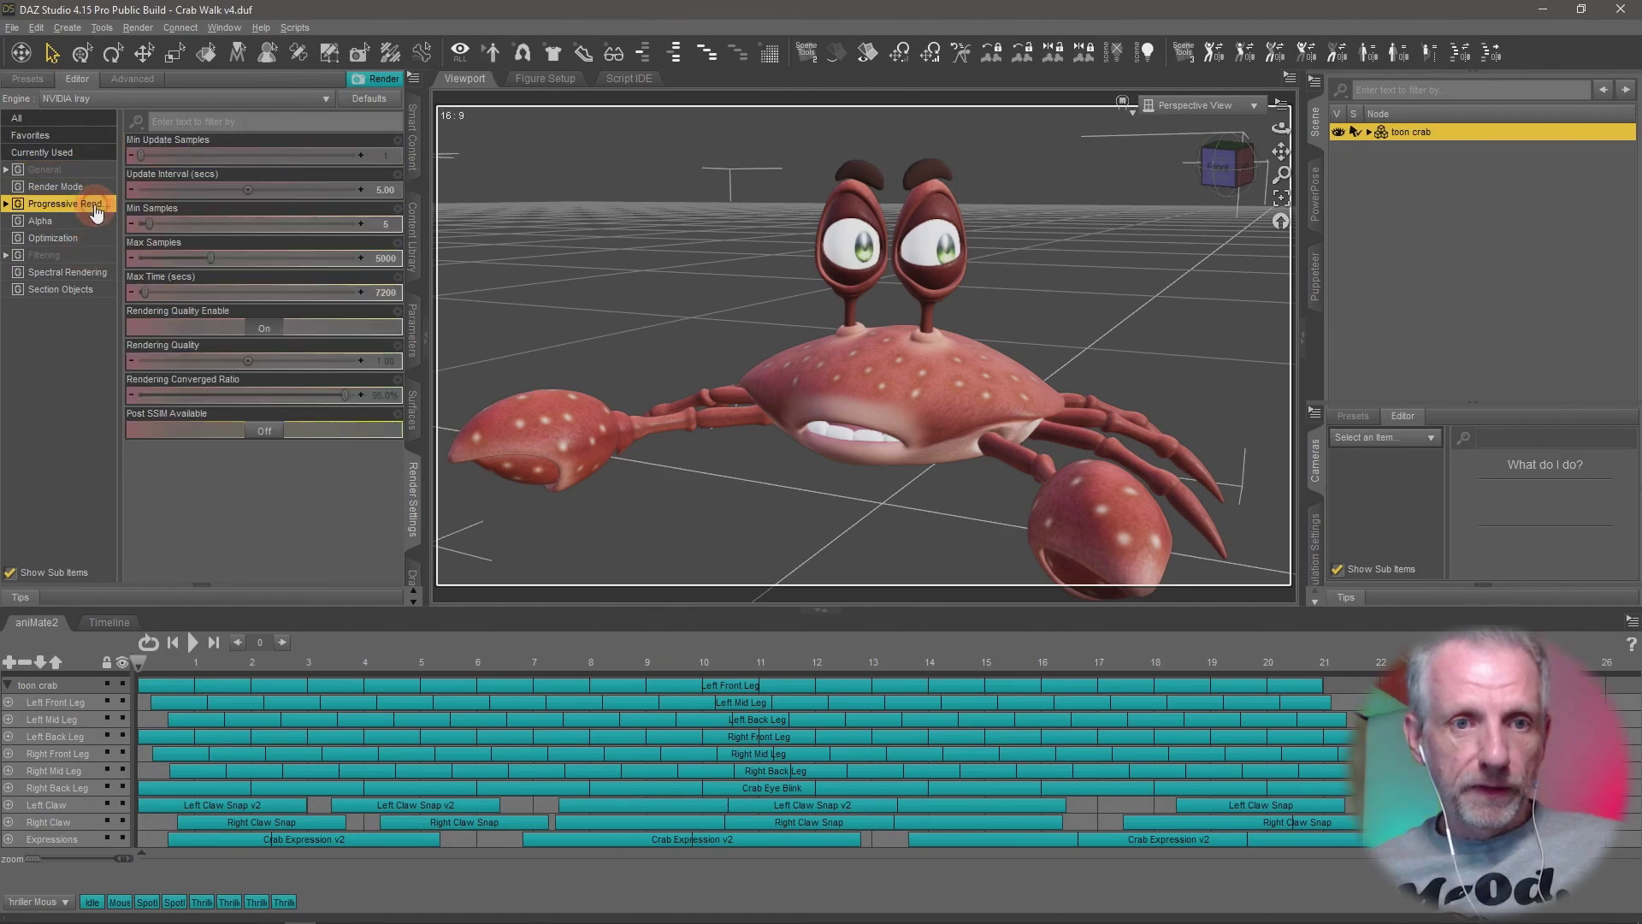
left_click(387, 259)
type("200")
key("Return")
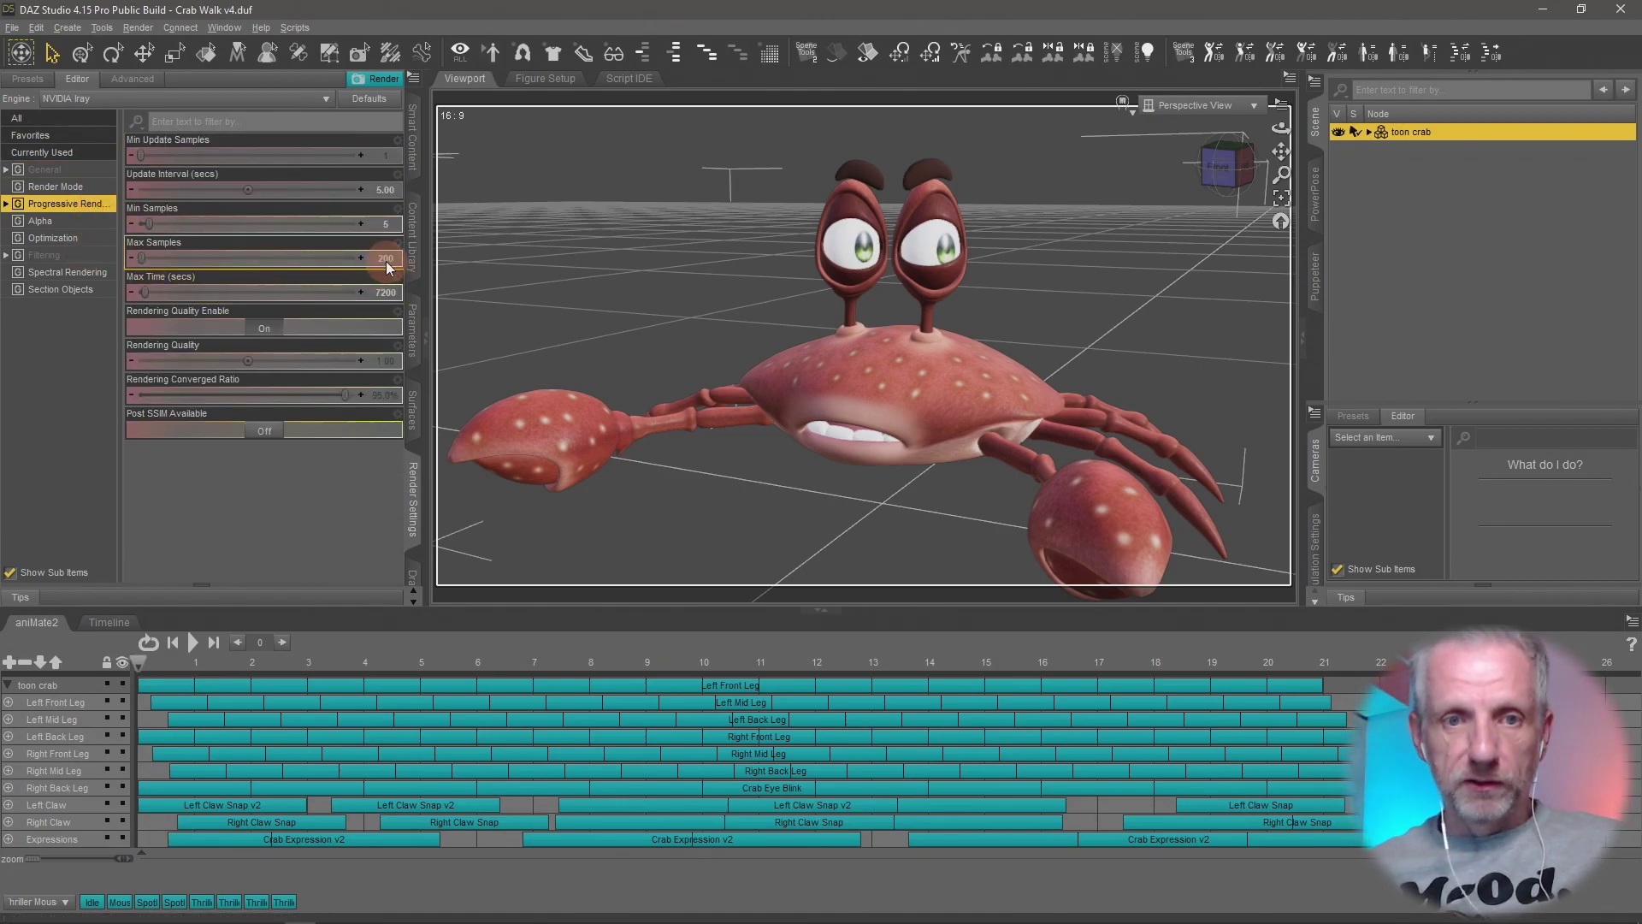
Reset Update Interval, Min Samples and Max Time to their defaults and turn Rendering Quality Enable off.
left_click(332, 193, "alt")
left_click(328, 227, "alt")
left_click(322, 289, "alt")
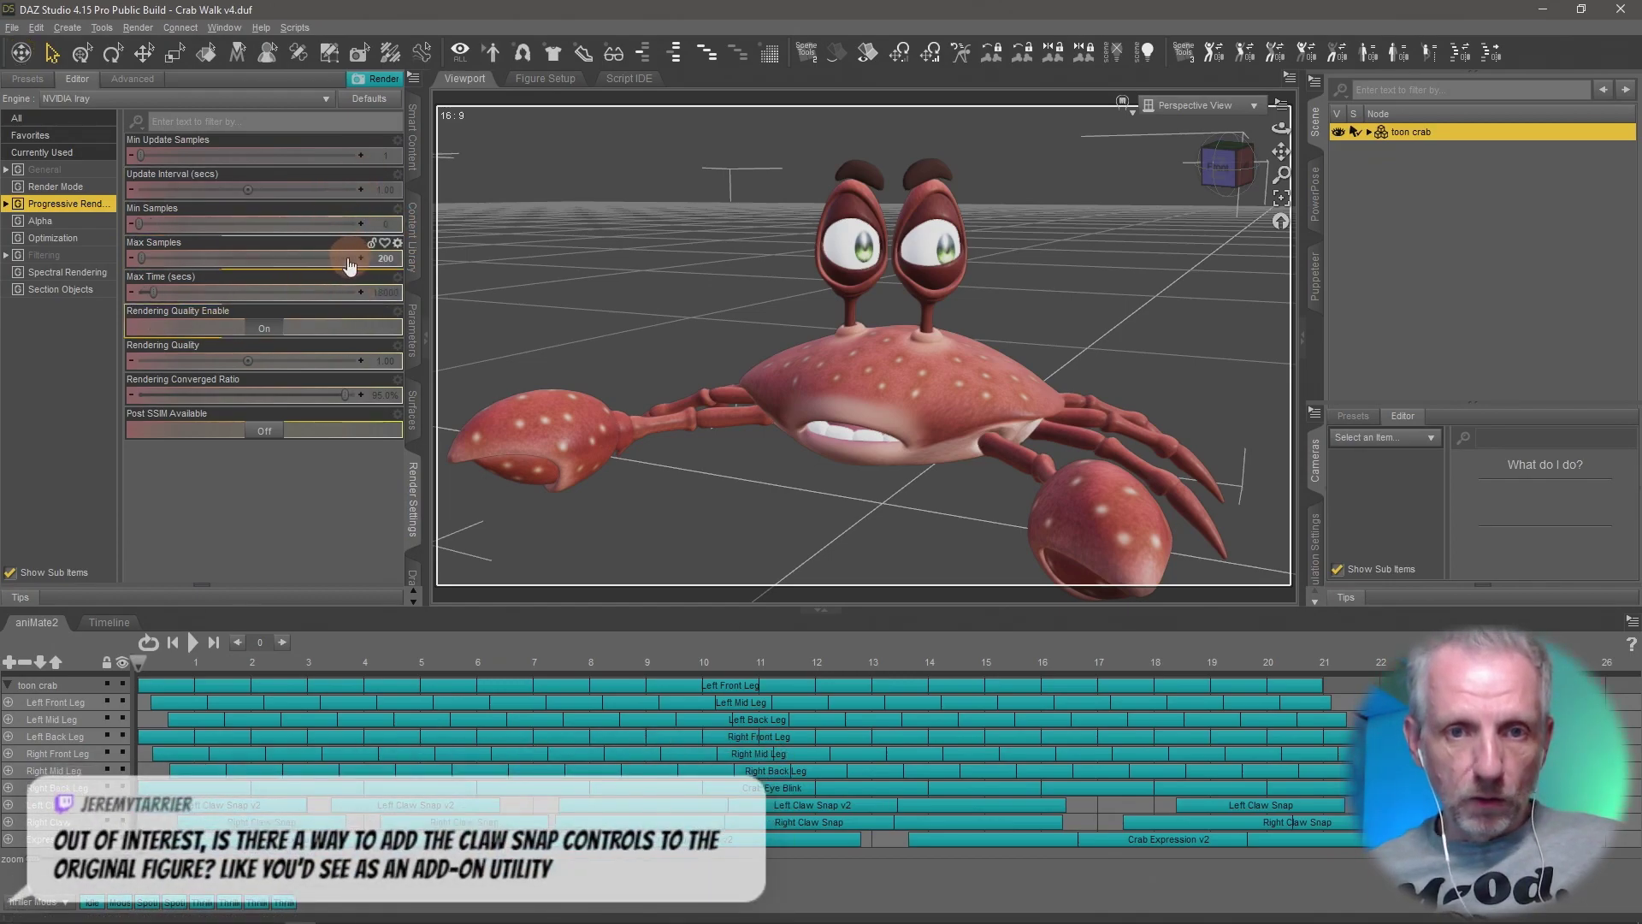
left_click(264, 328)
Turn on Post Denoiser Available and Post Denoiser Enable in the Filtering settings, and check the Iray hardware devices.
left_click(75, 292)
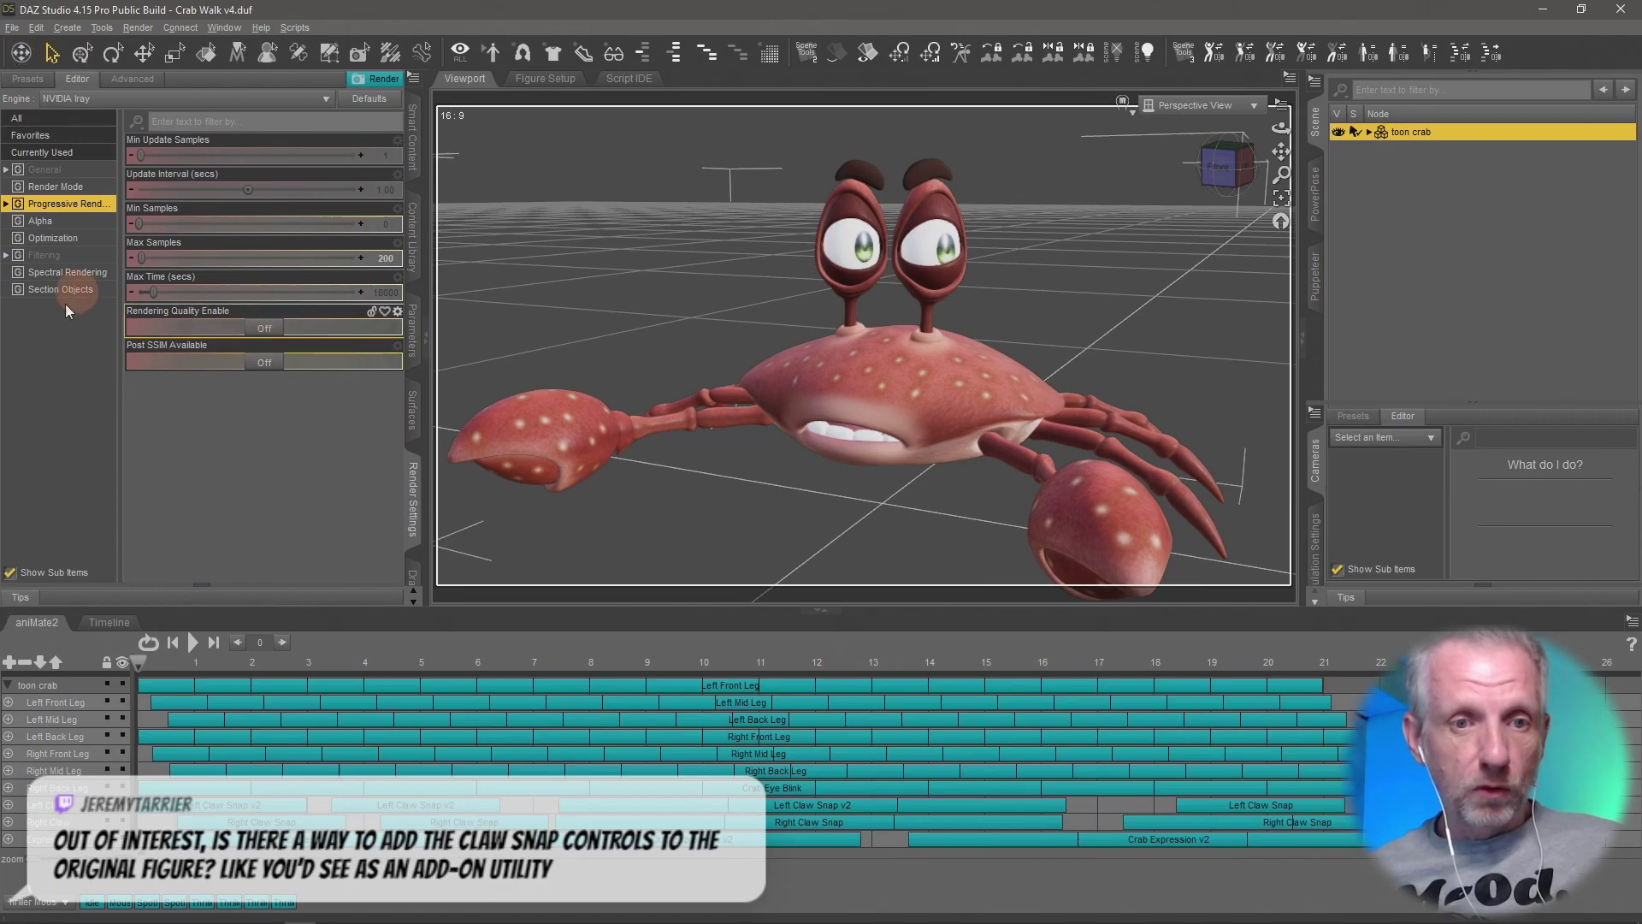
left_click(72, 268)
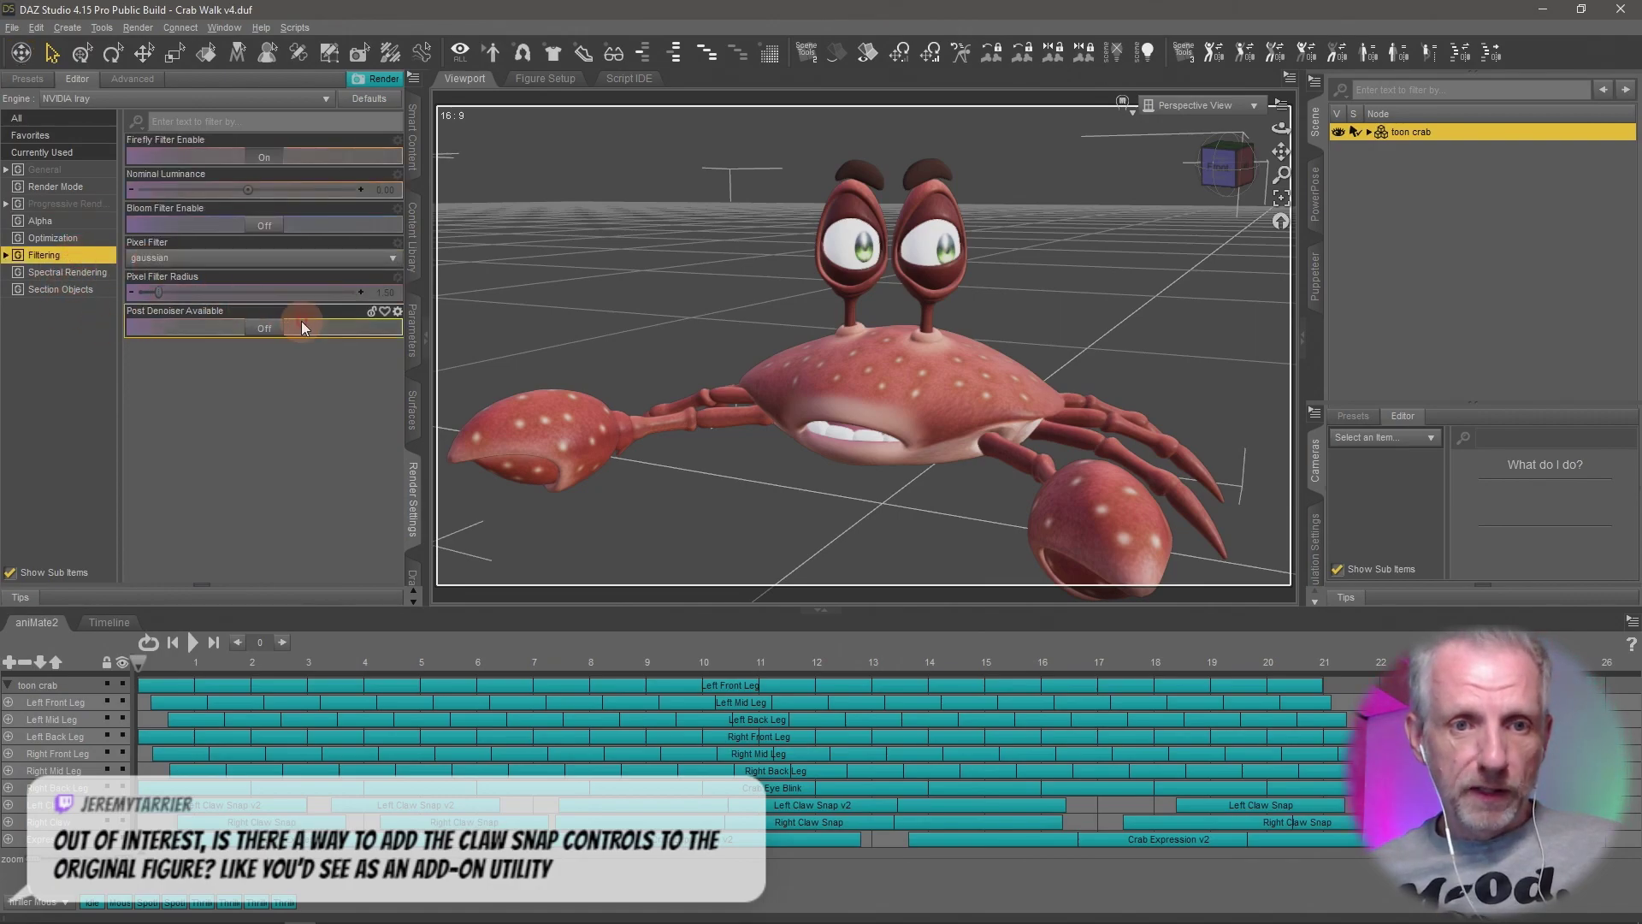
left_click(274, 363)
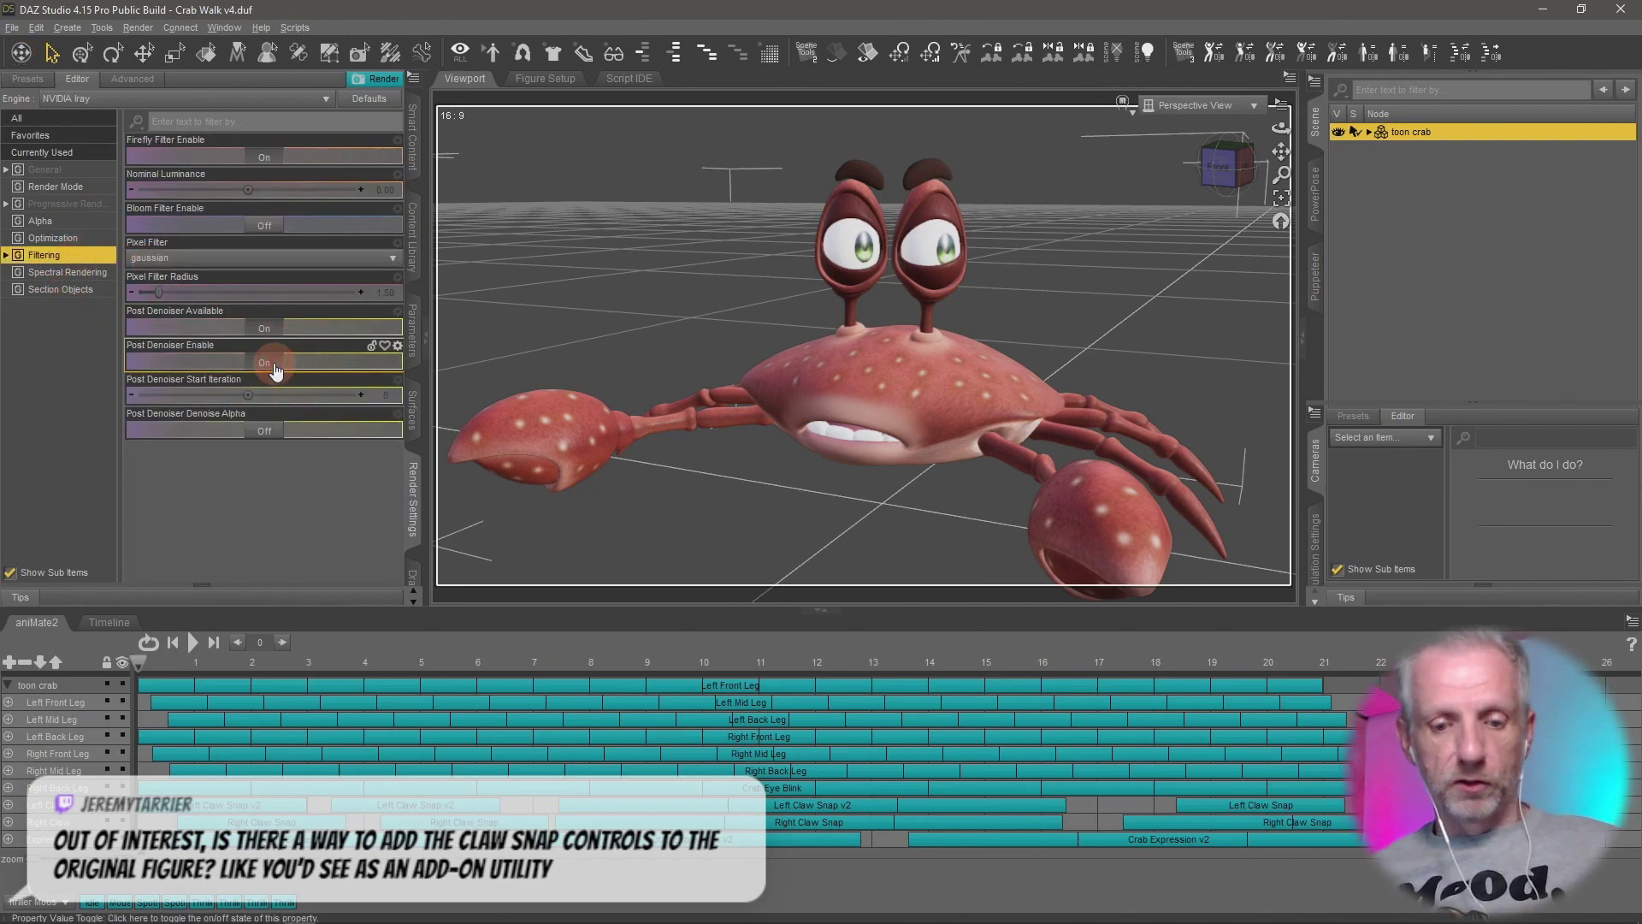
left_click(132, 79)
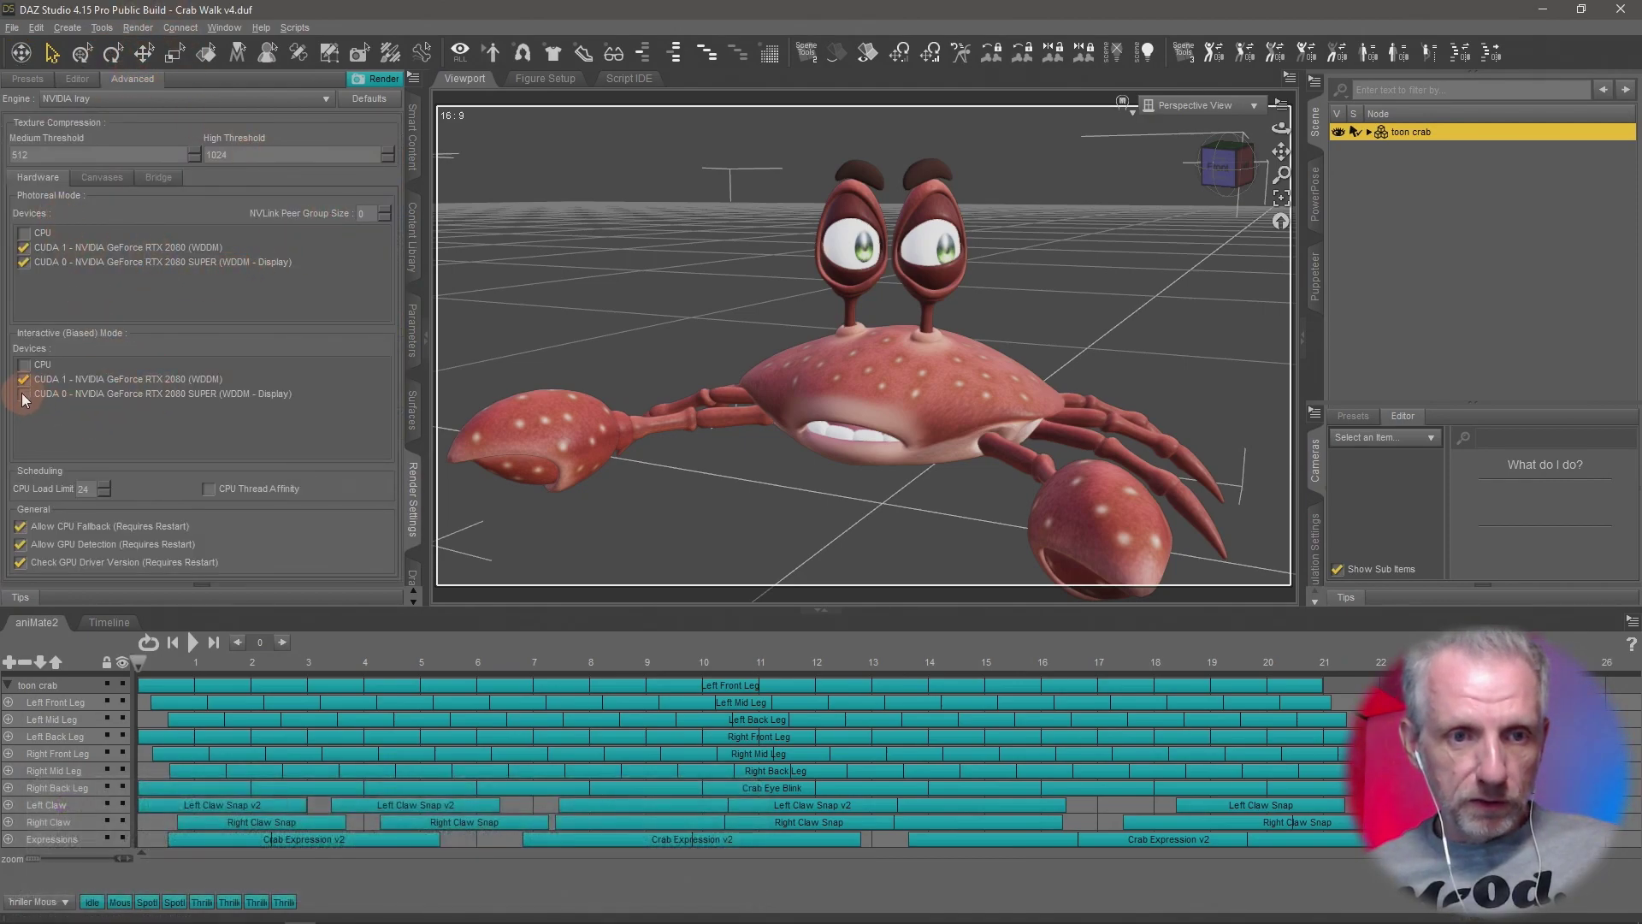
left_click(77, 78)
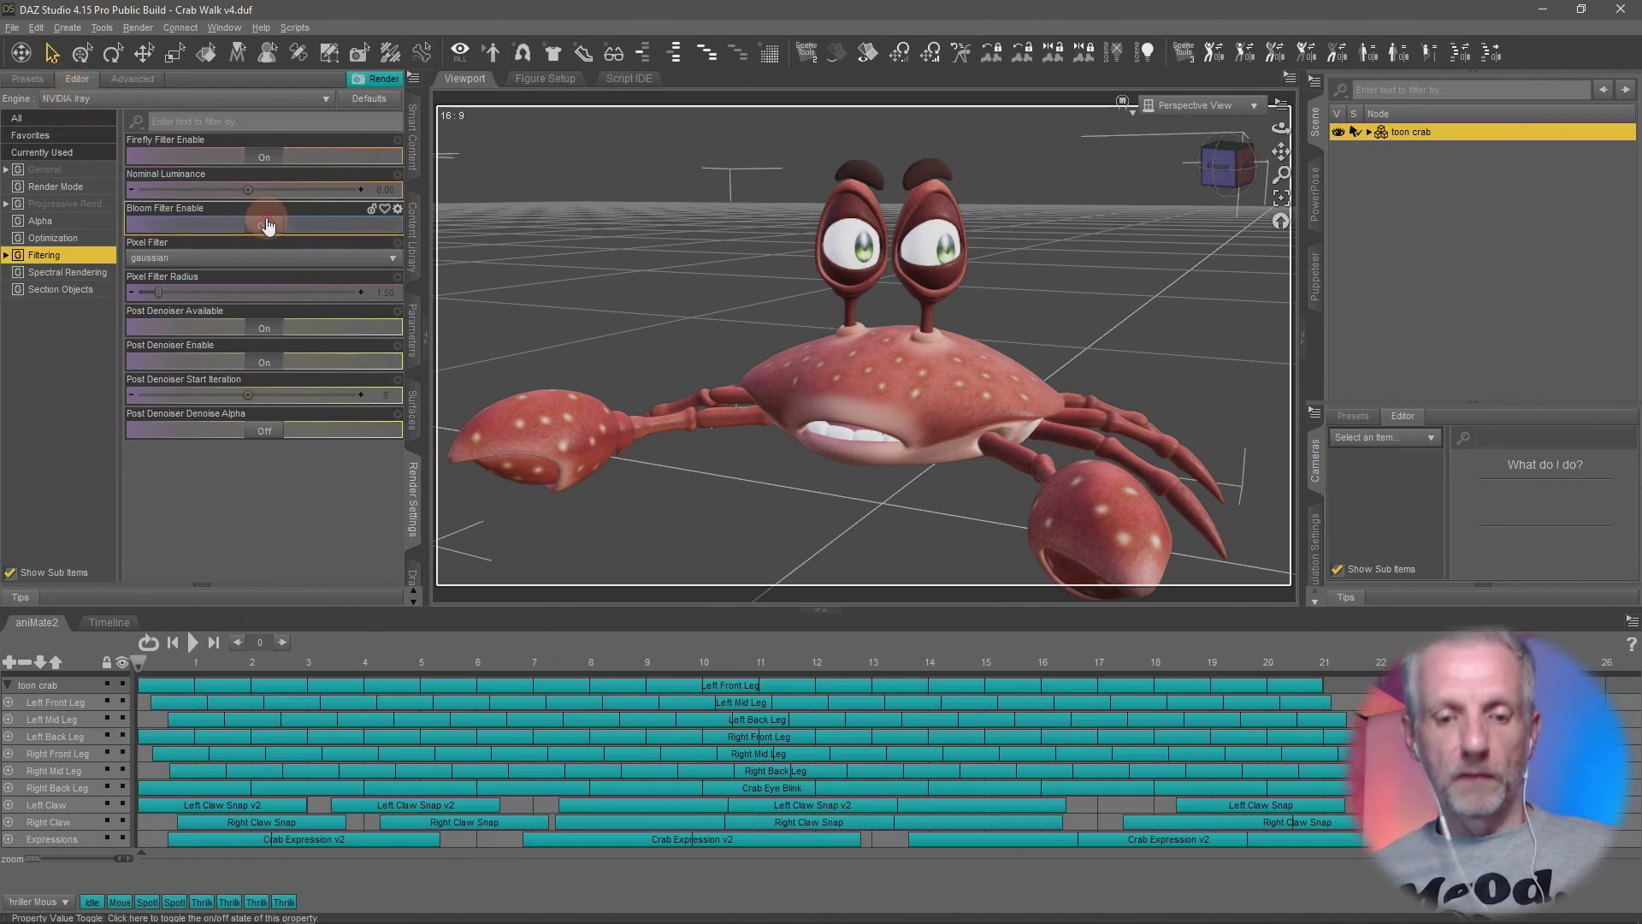
Render a test image of the crab, and enlarge and reposition the render window to inspect the result.
key("ctrl+r")
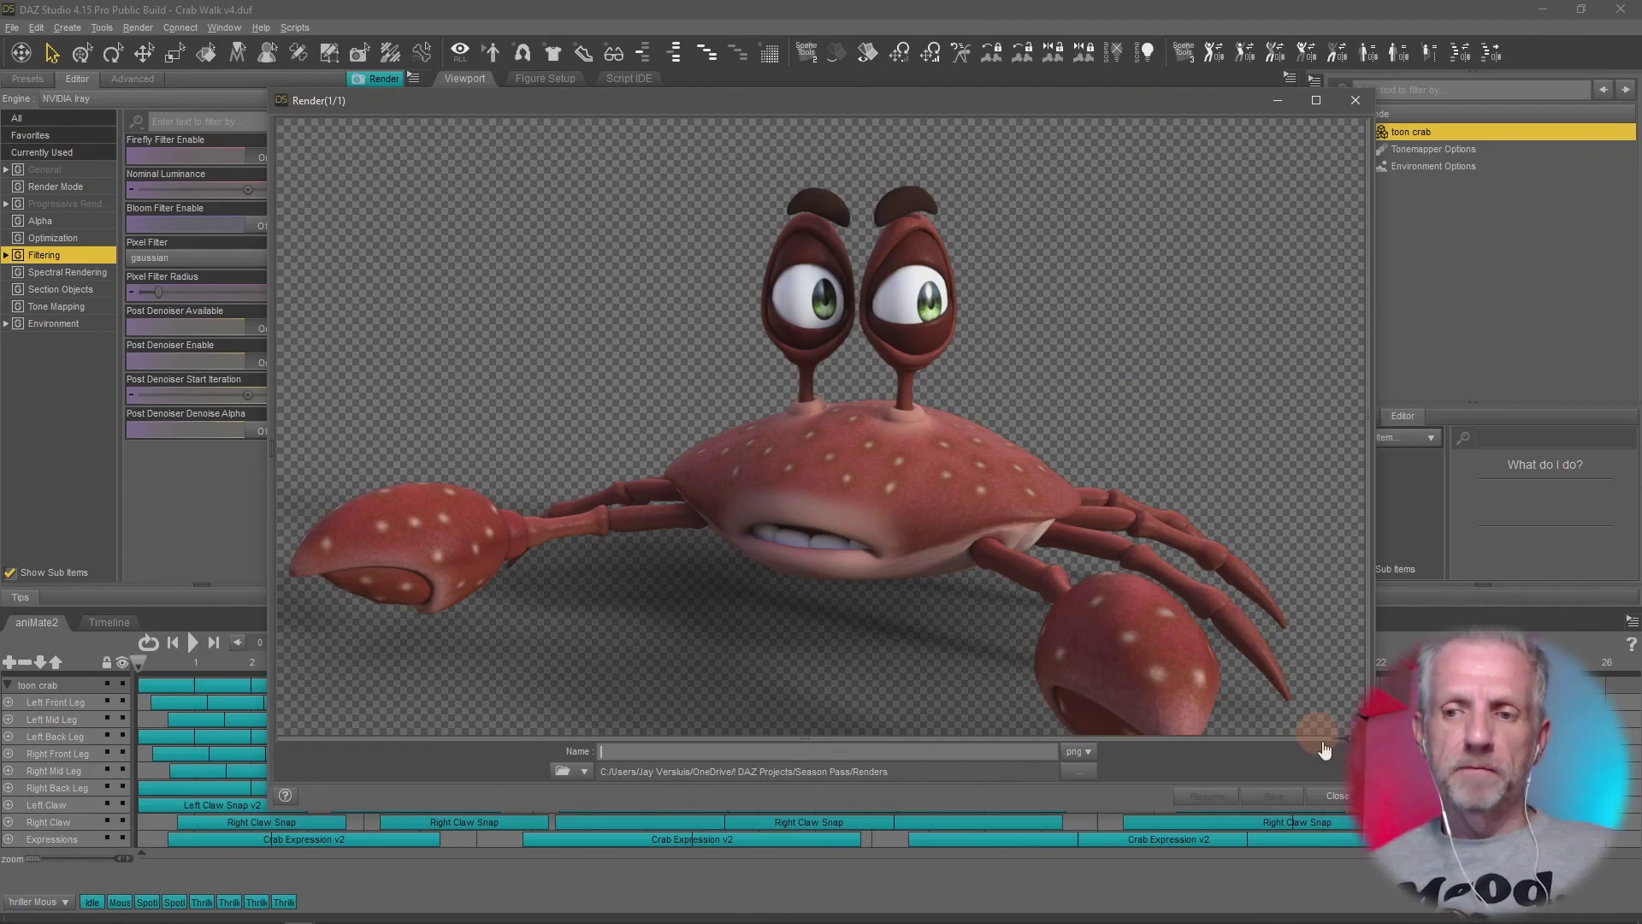
left_click_drag(1367, 781, 1488, 869)
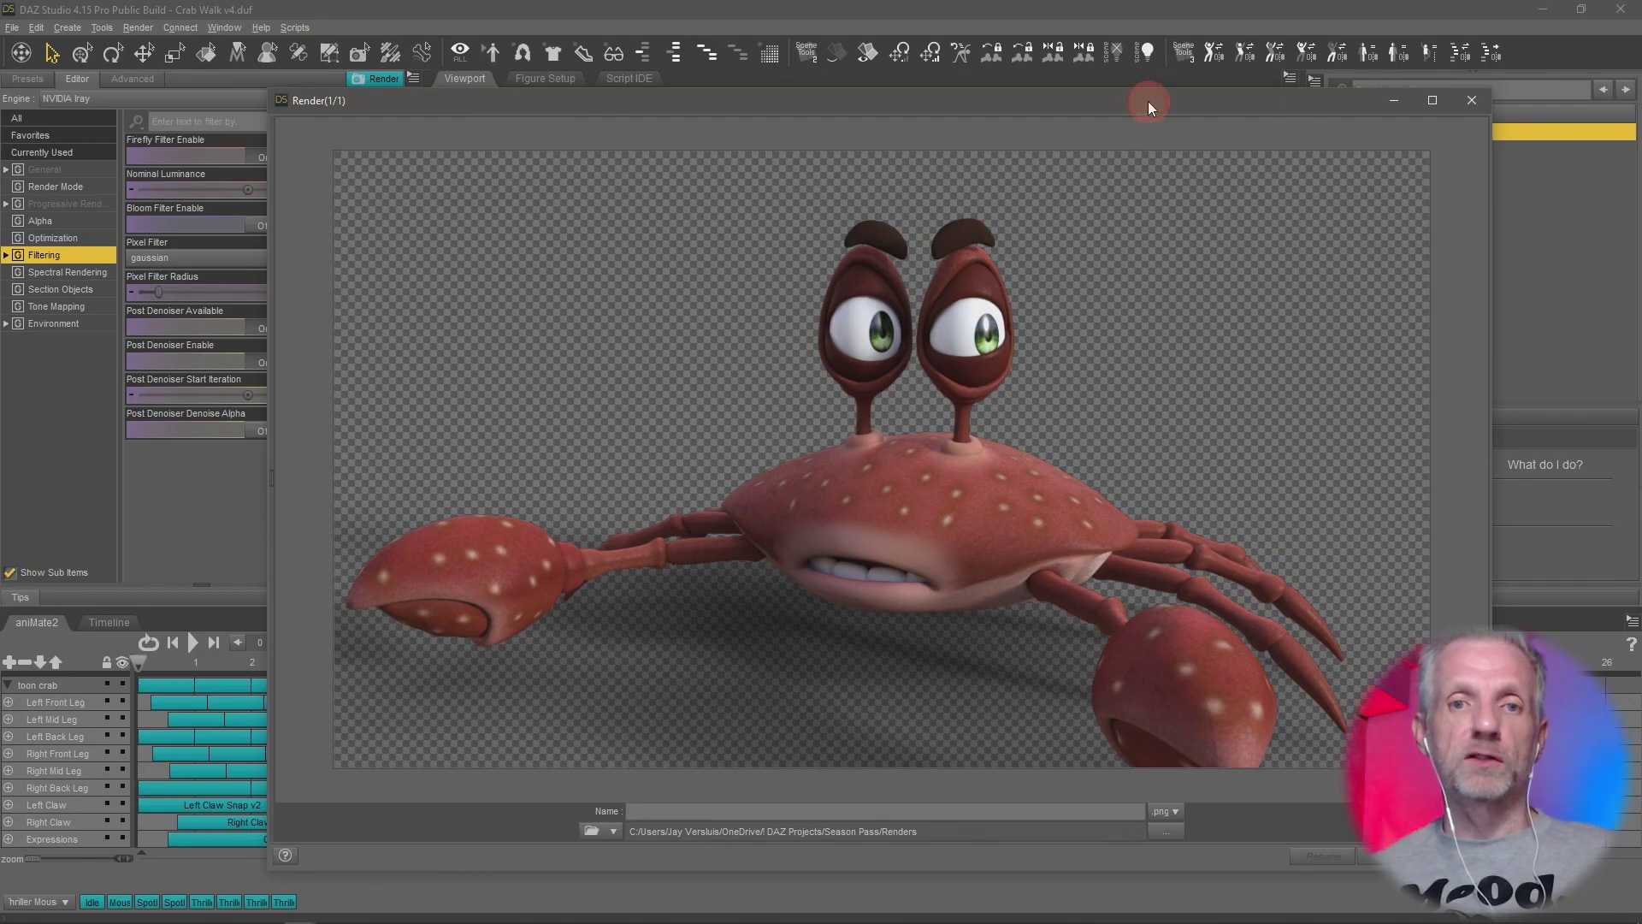
left_click_drag(1147, 101, 1095, 40)
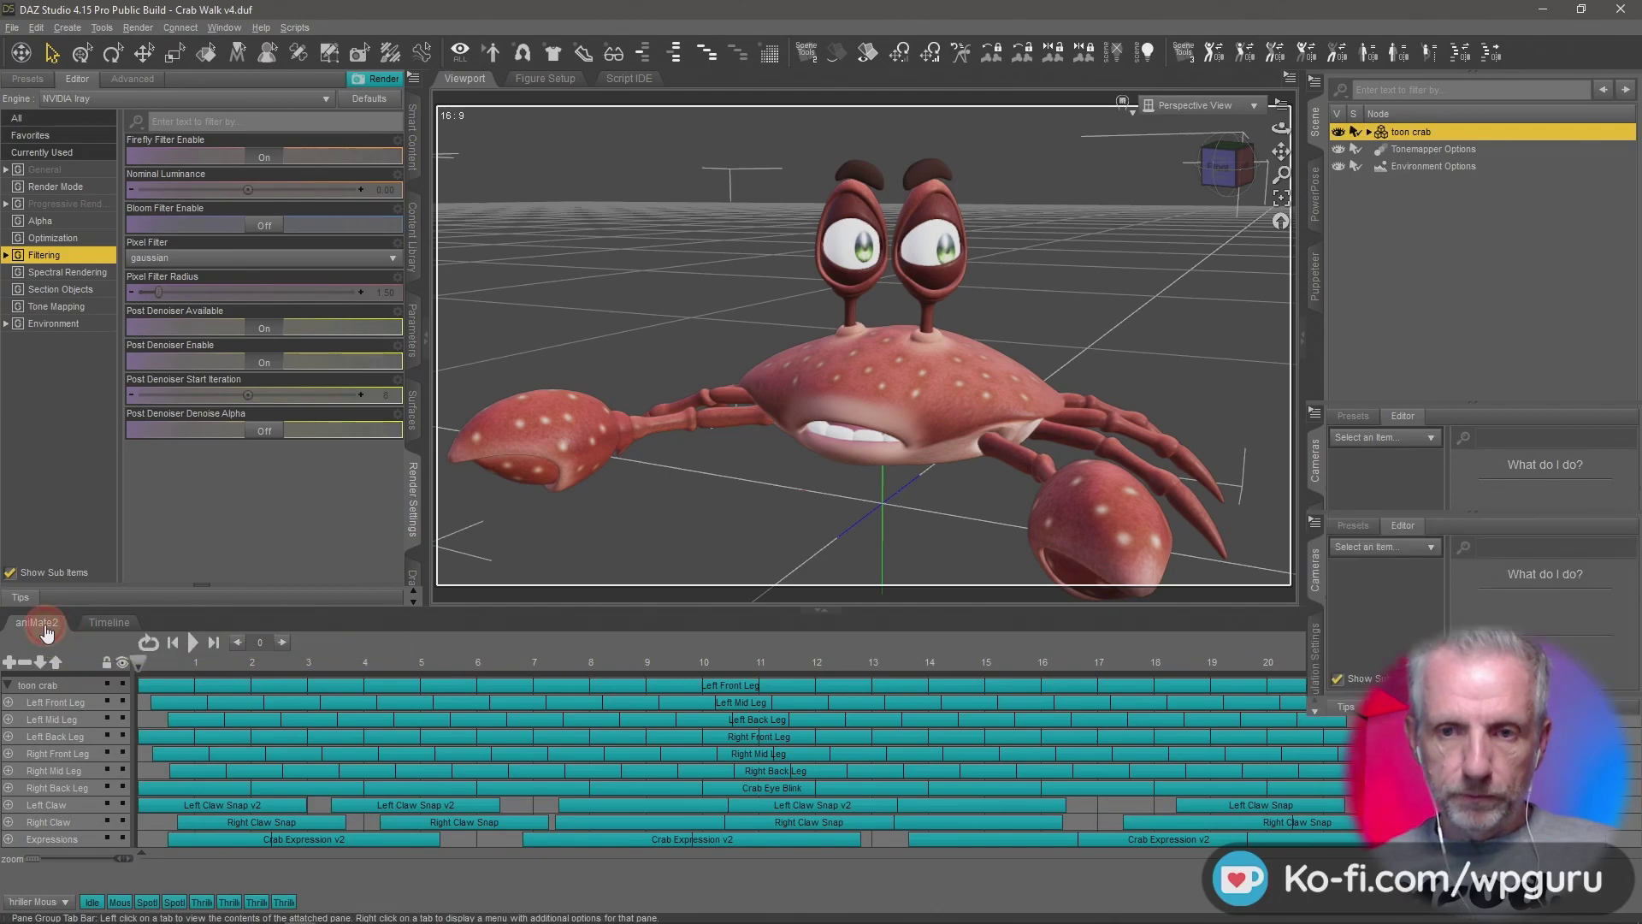
Collapse the animation pane, create a new camera with the active viewport transforms facing the crab, and hide the camera.
left_click(46, 632)
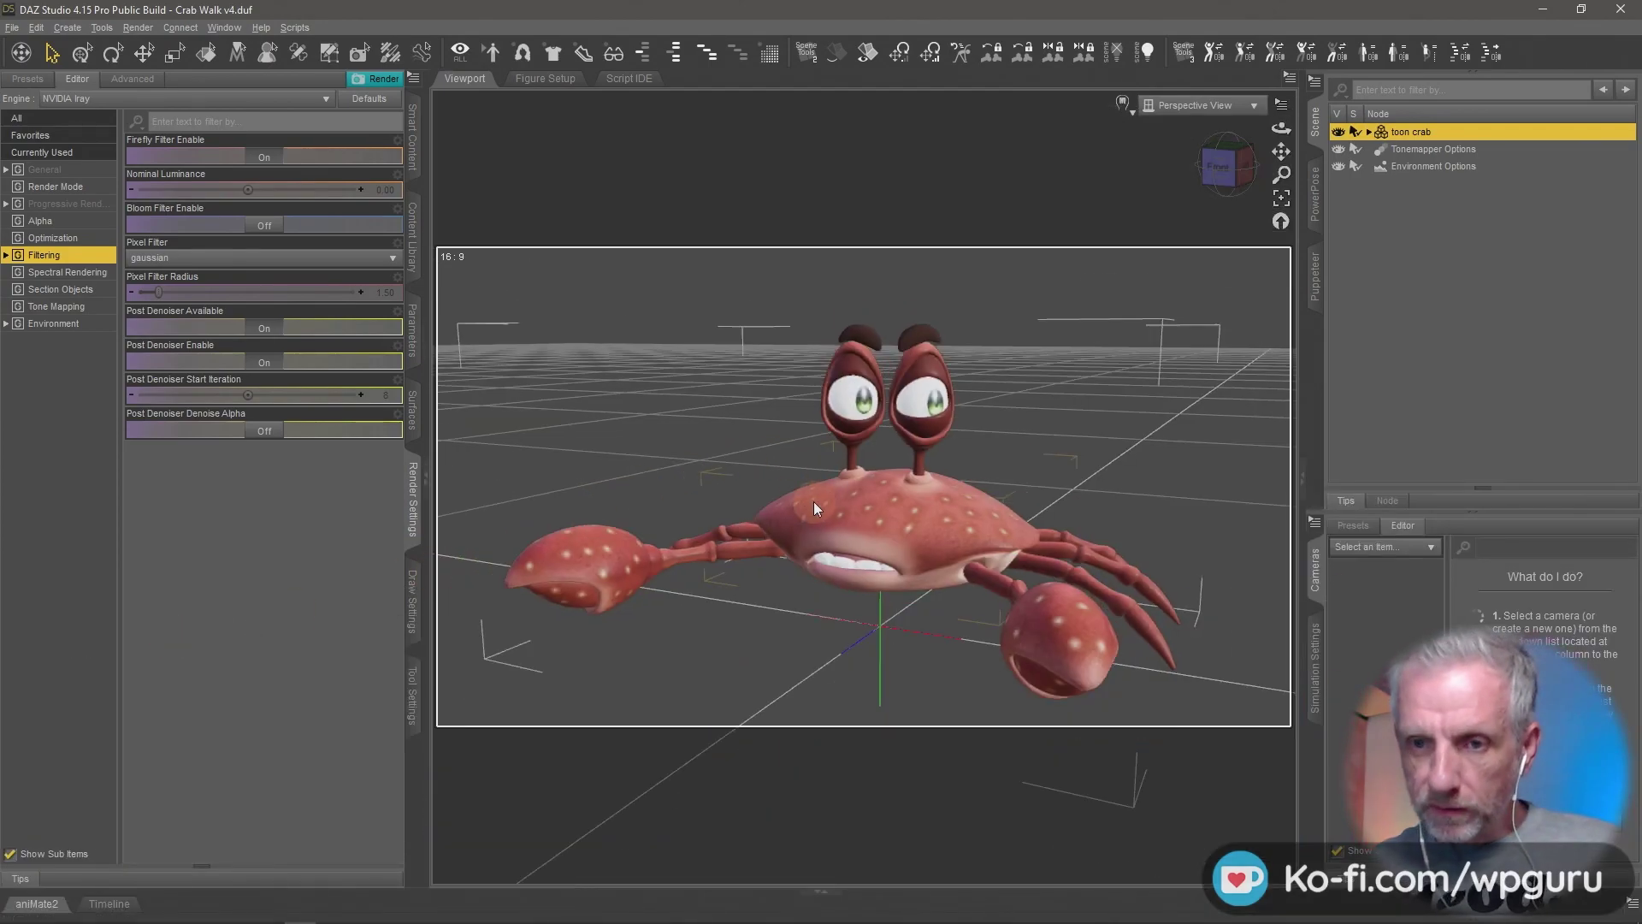
mouse_move(814, 501)
left_mouse_down("alt")
mouse_move(738, 522)
mouse_move(847, 494)
mouse_move(813, 524)
mouse_move(813, 501)
left_mouse_up("alt")
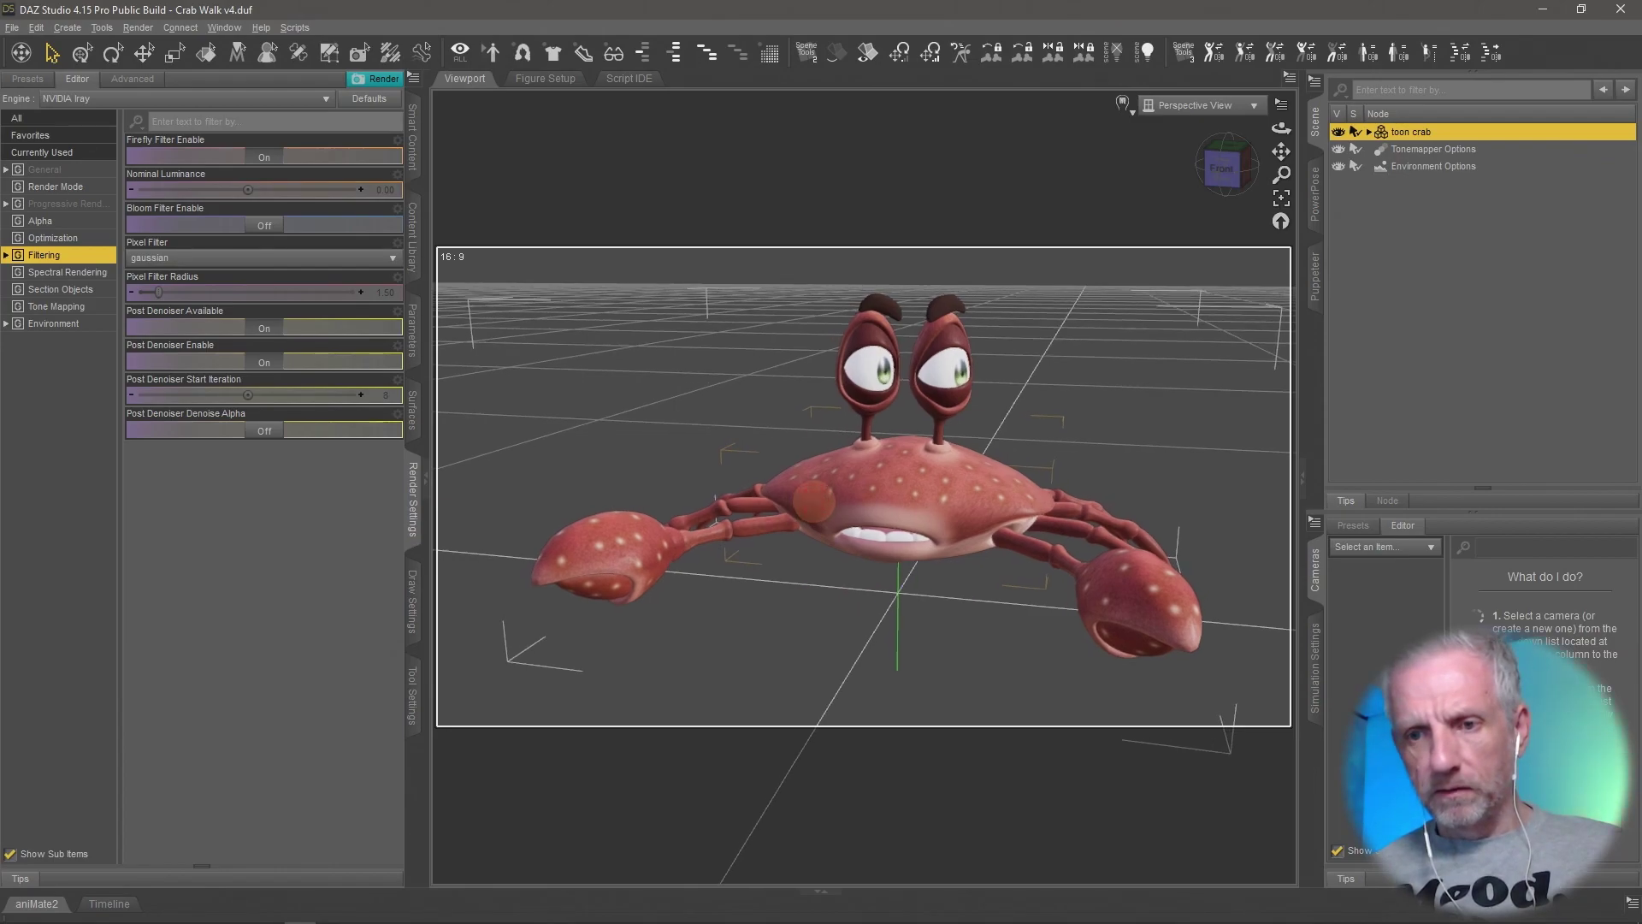
left_click(58, 28)
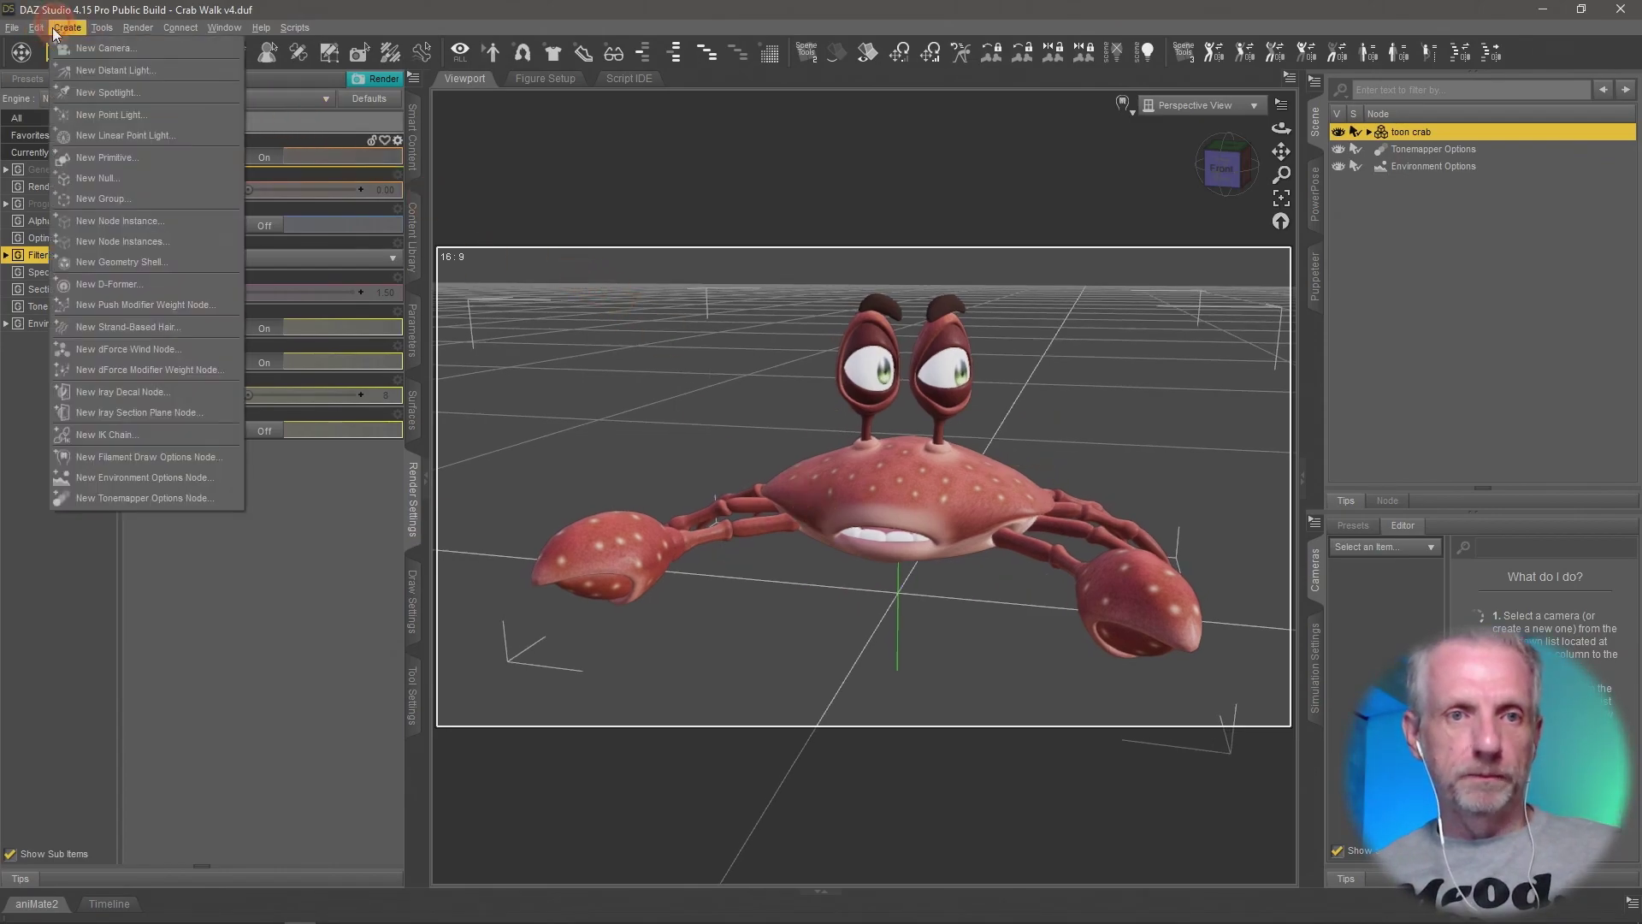
left_click(102, 48)
left_click(619, 473)
left_click(695, 548)
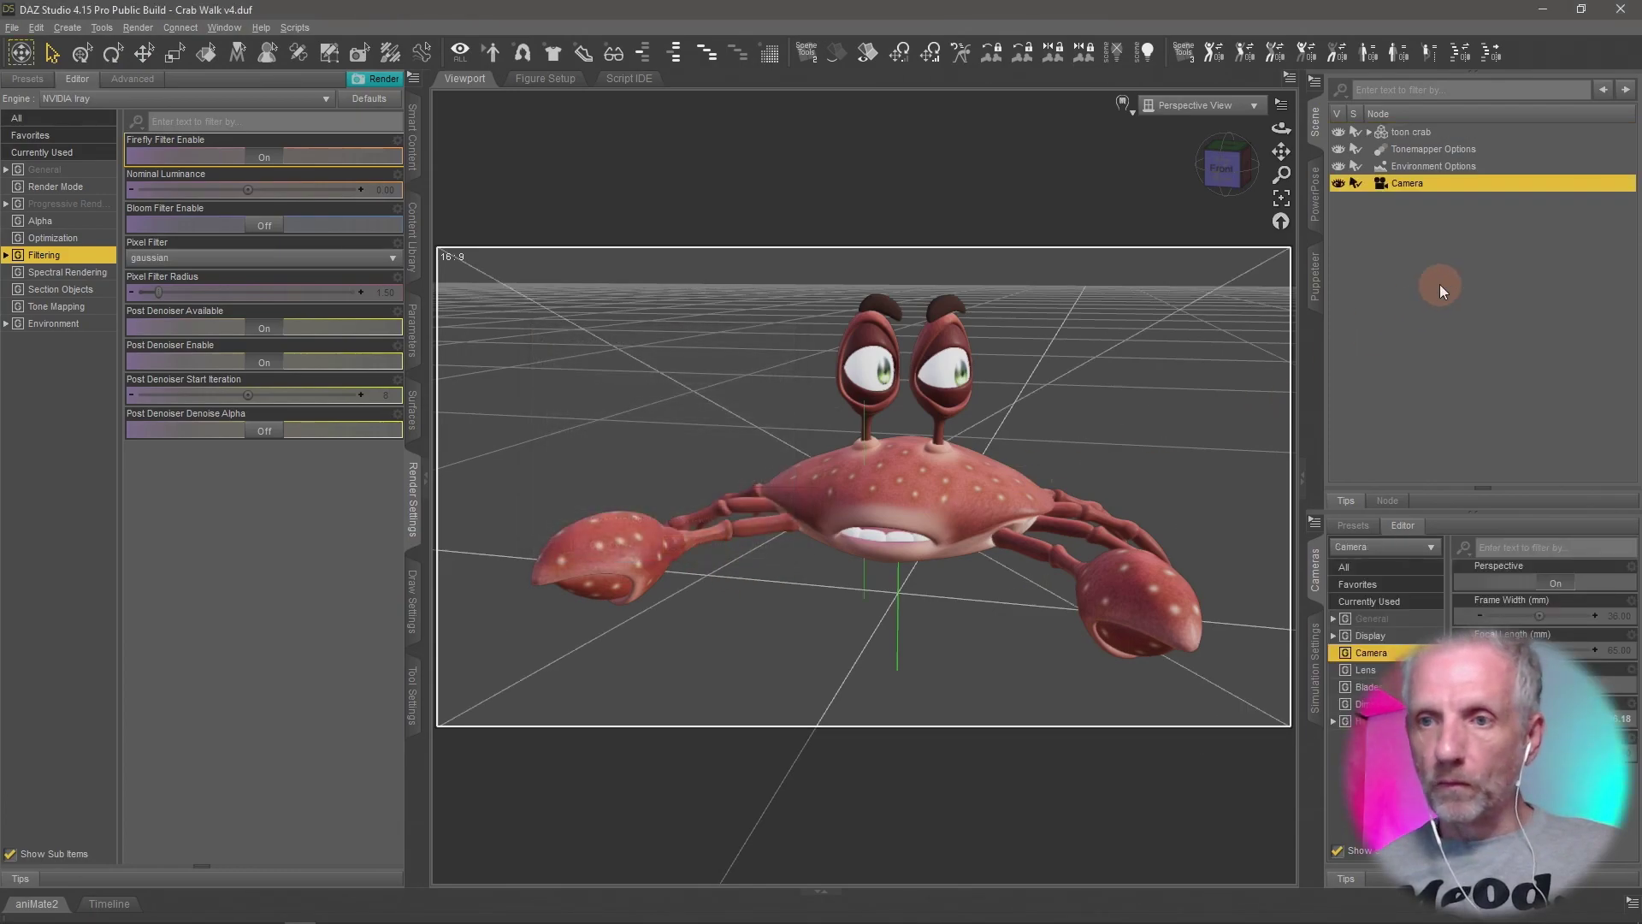
left_click(1338, 183)
Create a new spotlight with the active viewport transforms, aimed down at the crab from its side.
left_click_drag(1098, 285, 1018, 397)
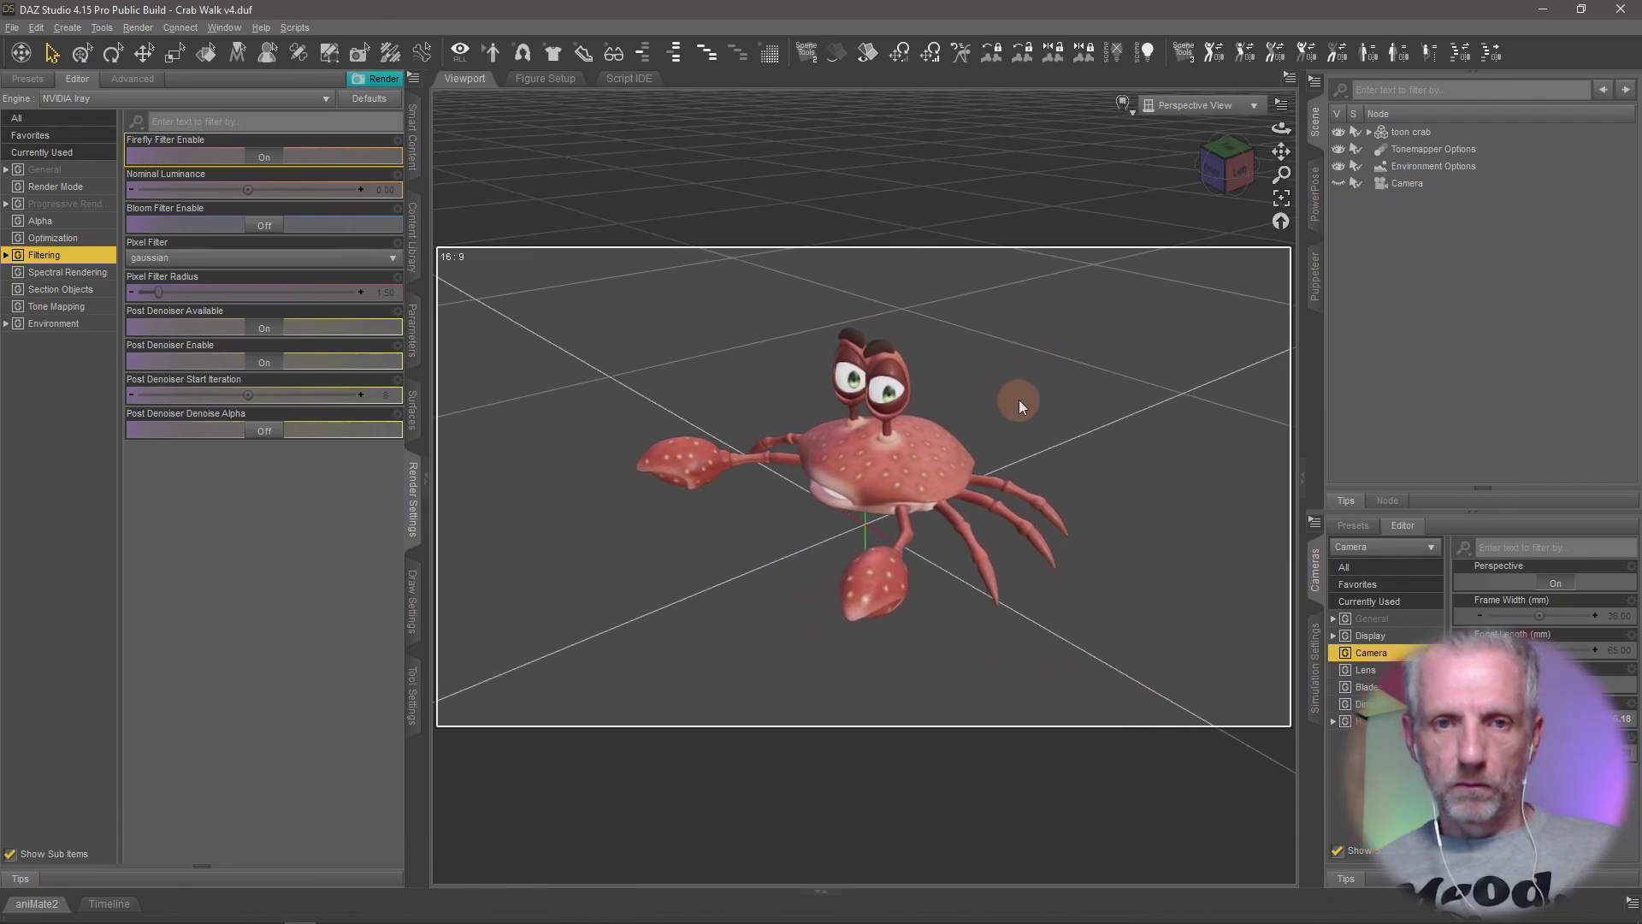
left_click(75, 33)
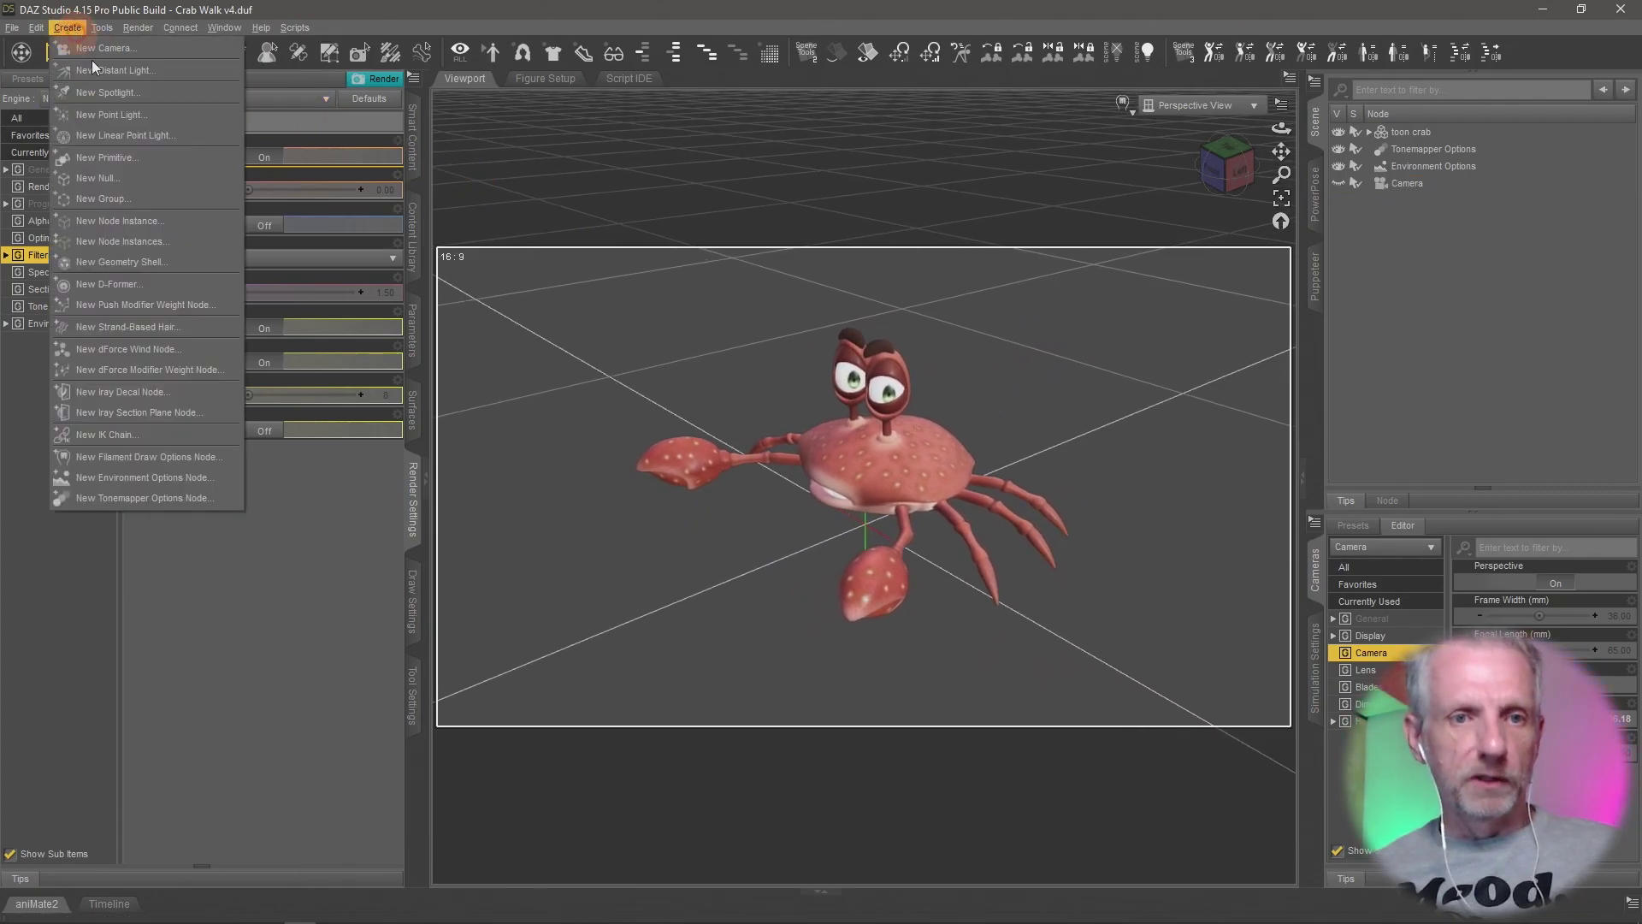
left_click(156, 94)
left_click(595, 465)
left_click(693, 548)
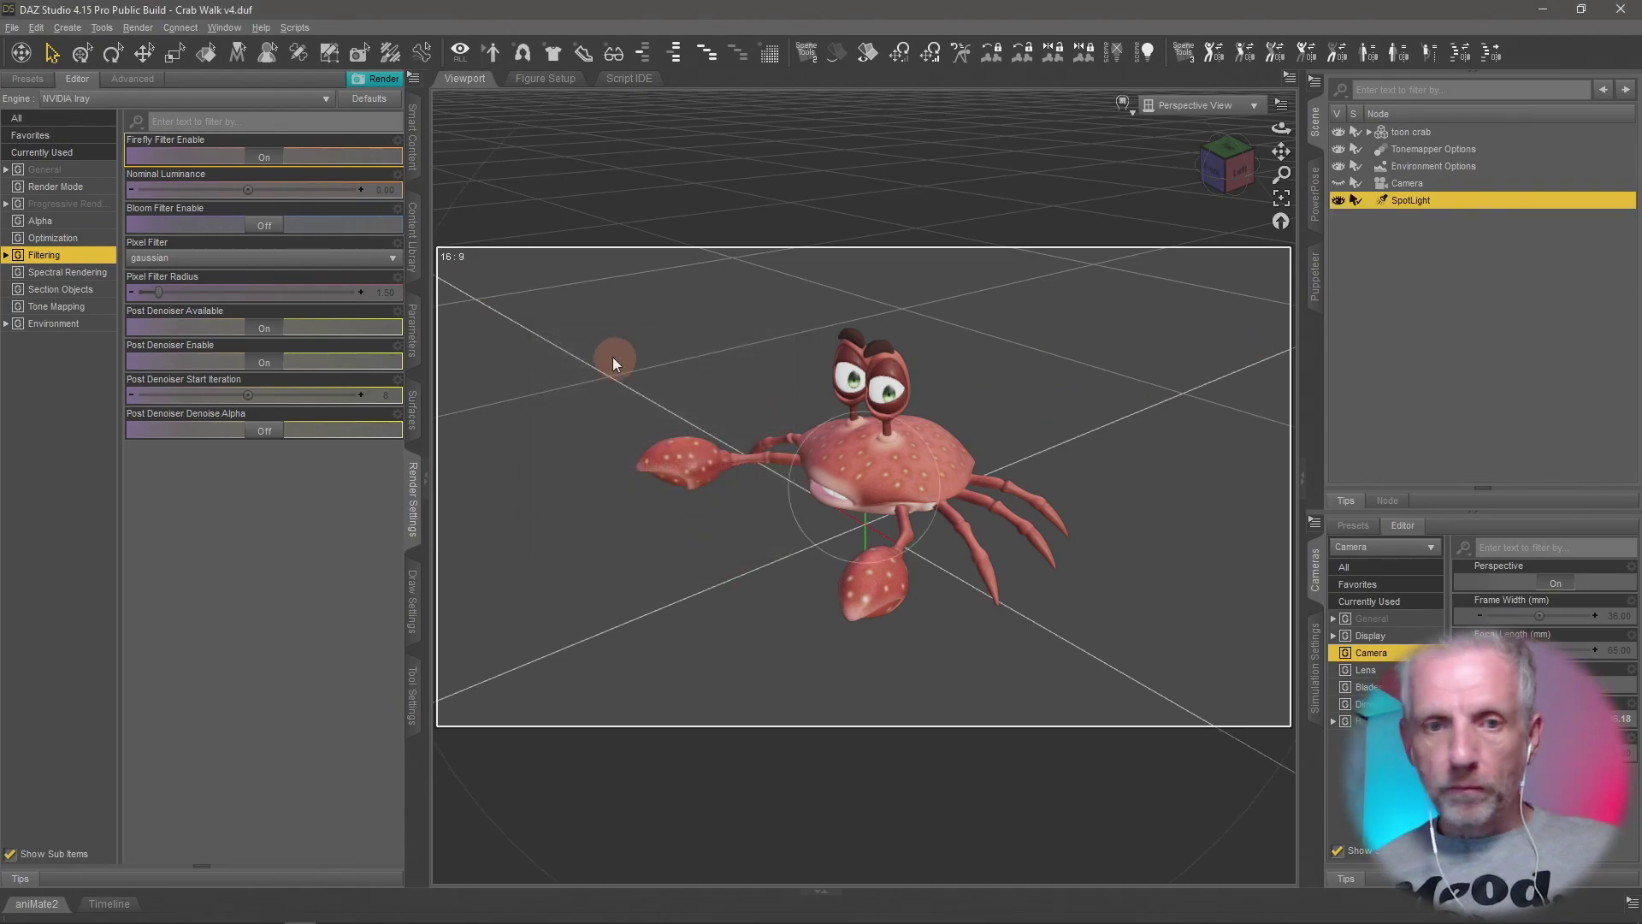
Set the spotlight's Point At constraint to the toon crab's head.
left_click(413, 330)
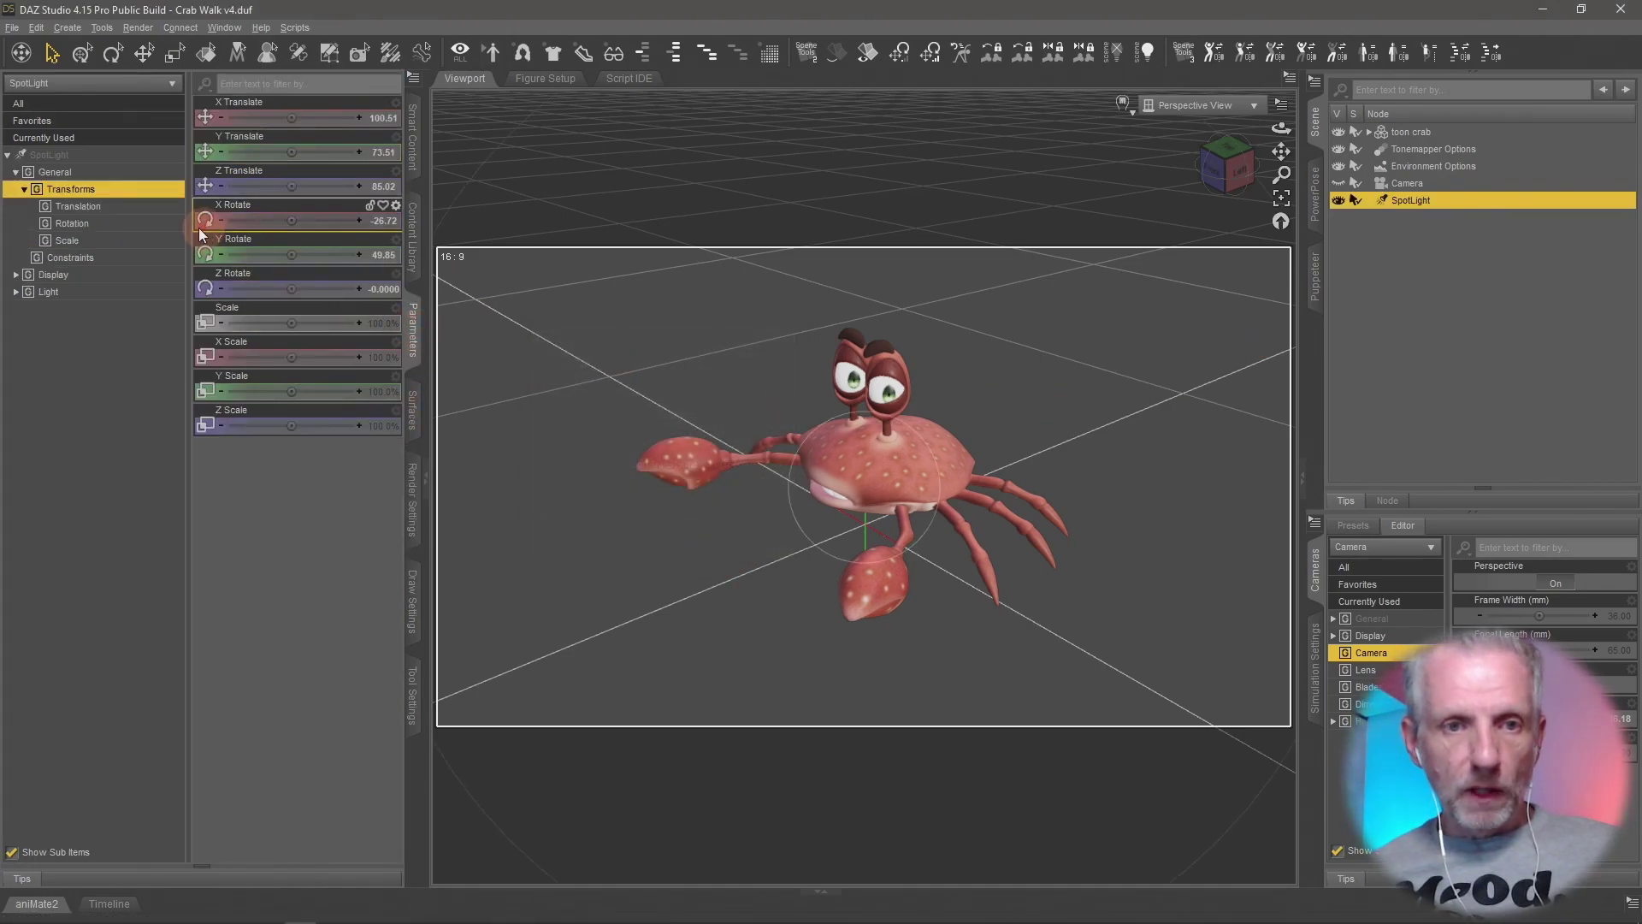
left_click(109, 259)
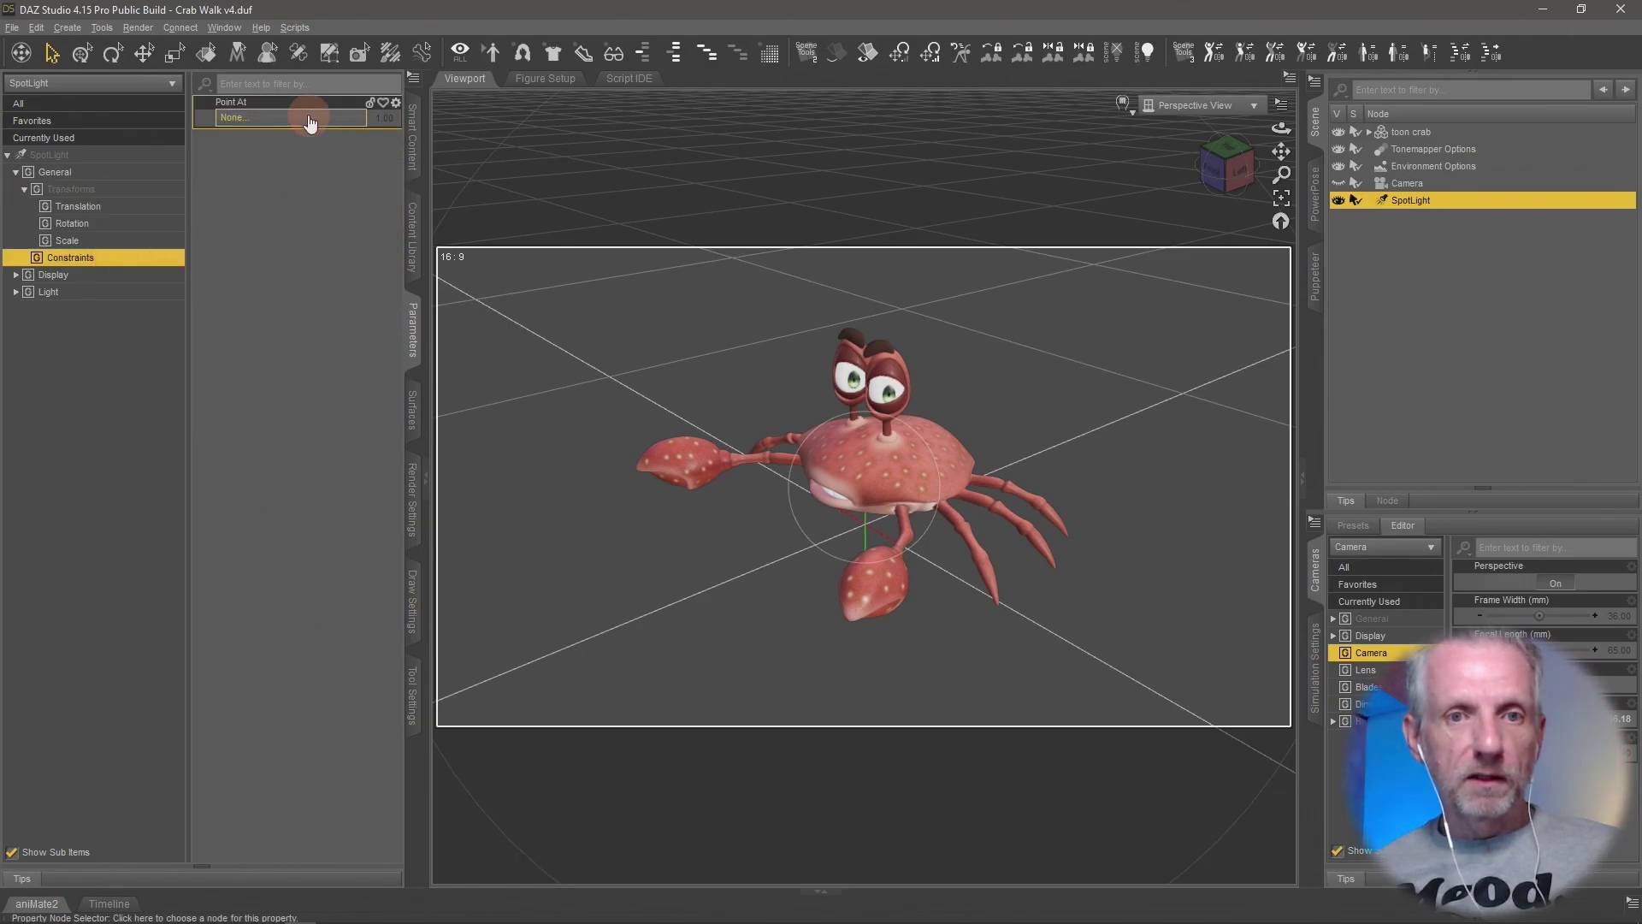
left_click(308, 116)
left_click(774, 326)
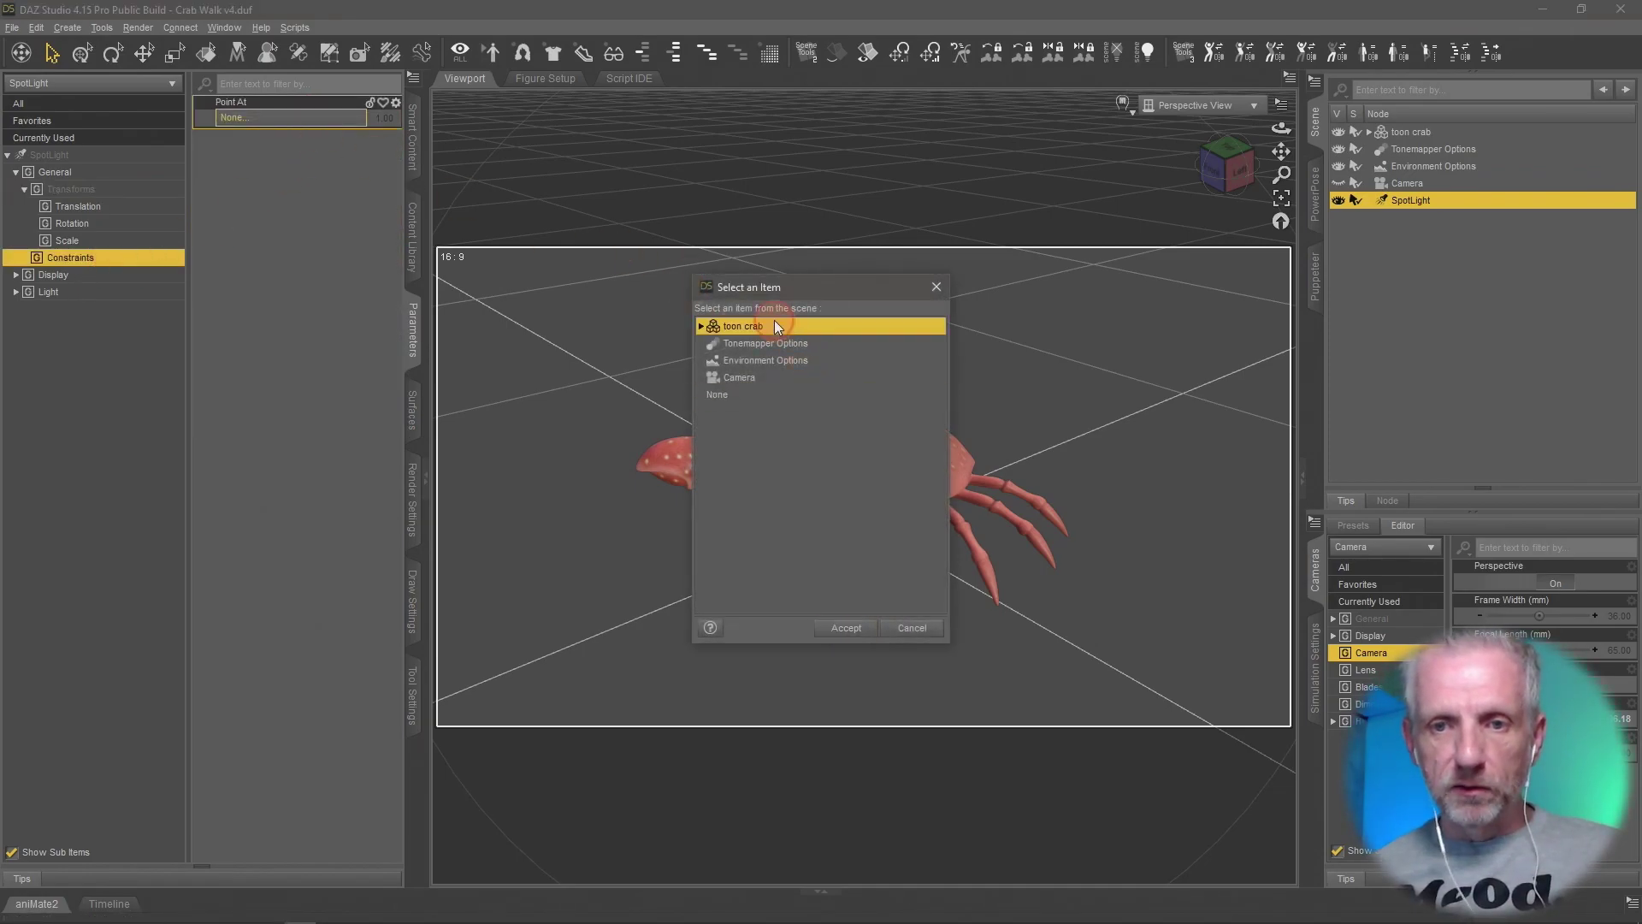
left_click(701, 326)
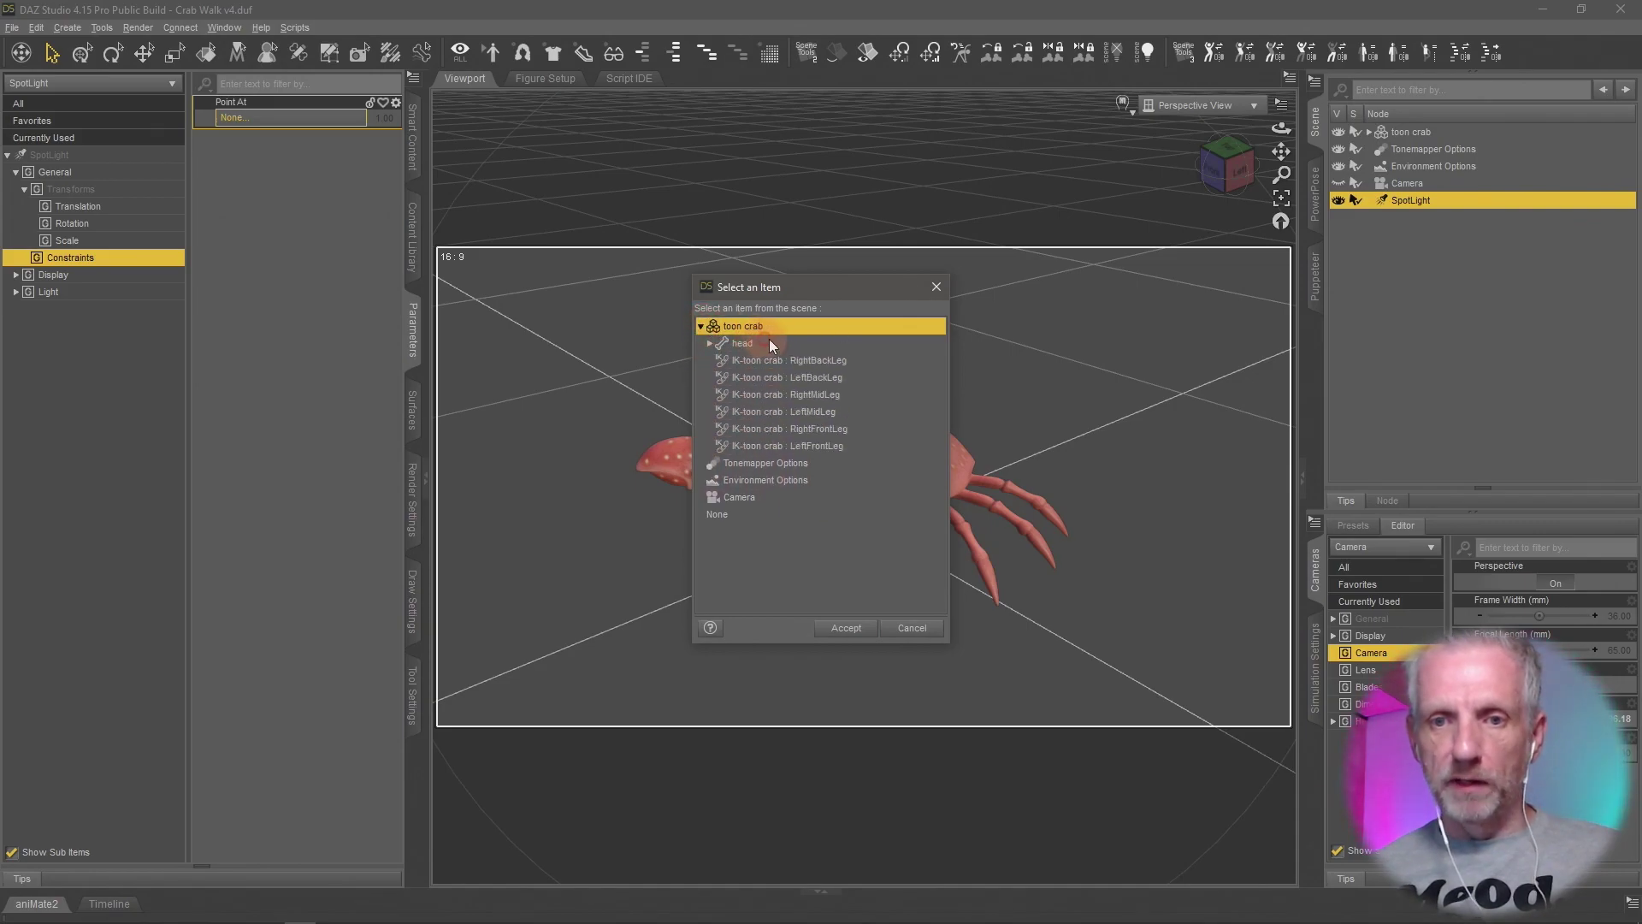
left_click(751, 341)
left_click(846, 627)
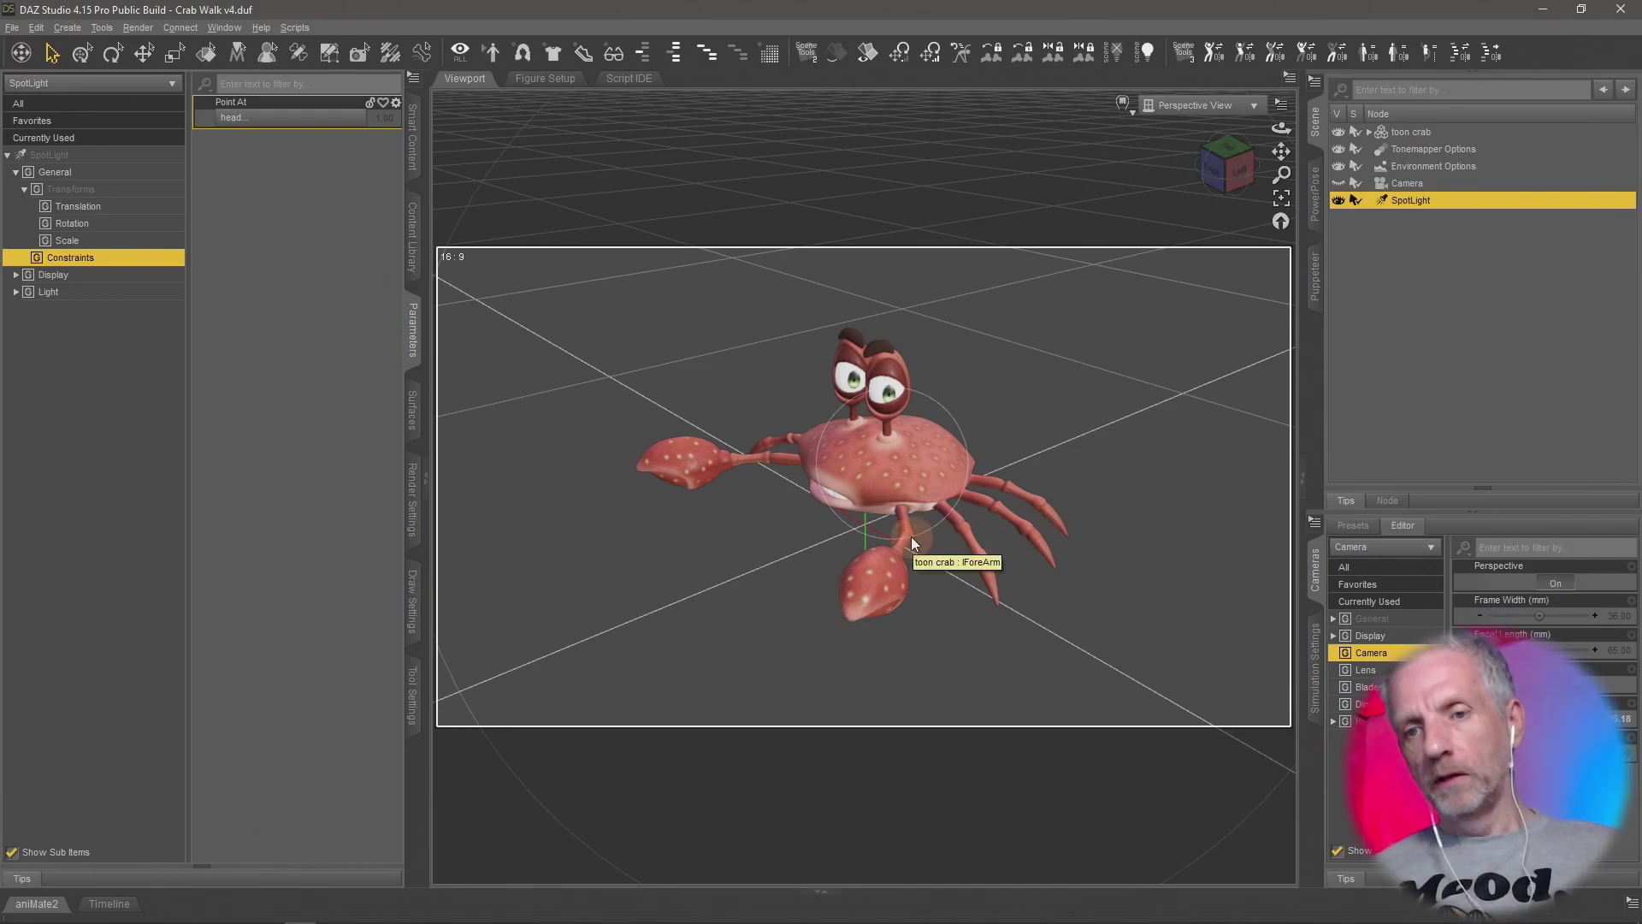
Make the camera visible again and create a second spotlight with the active viewport transforms, looking down at the crab from behind.
mouse_move(911, 536)
middle_mouse_down()
mouse_move(1034, 500)
mouse_move(912, 529)
mouse_move(913, 543)
mouse_move(898, 524)
mouse_move(918, 544)
mouse_move(909, 531)
mouse_move(909, 631)
mouse_move(907, 535)
middle_mouse_up()
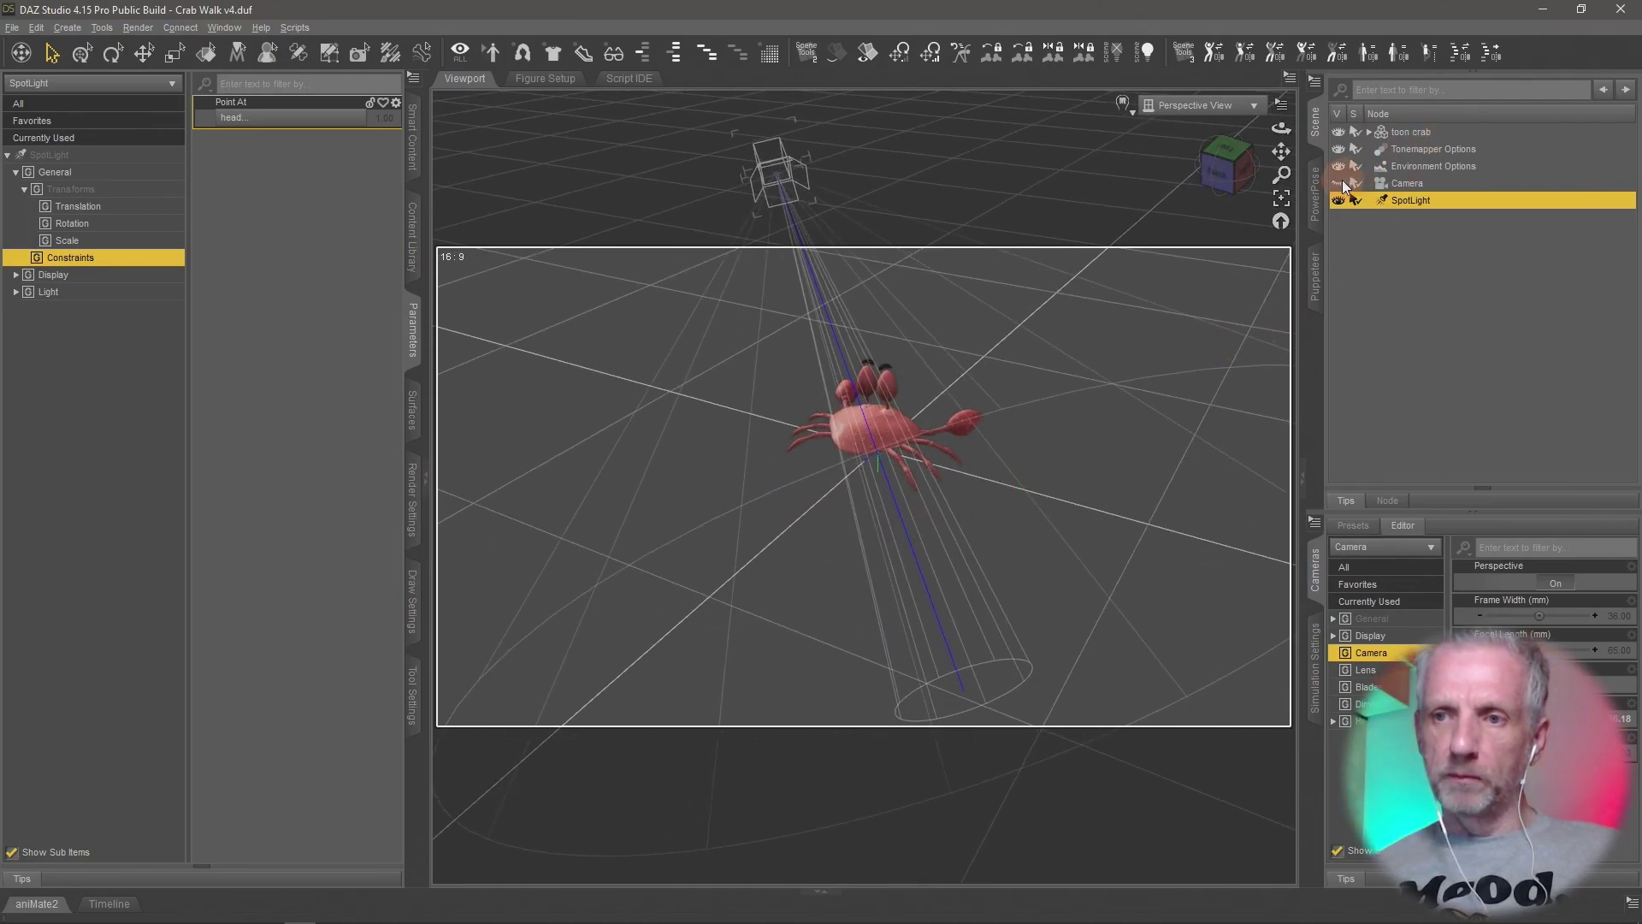
middle_click_drag(1128, 319, 1132, 317)
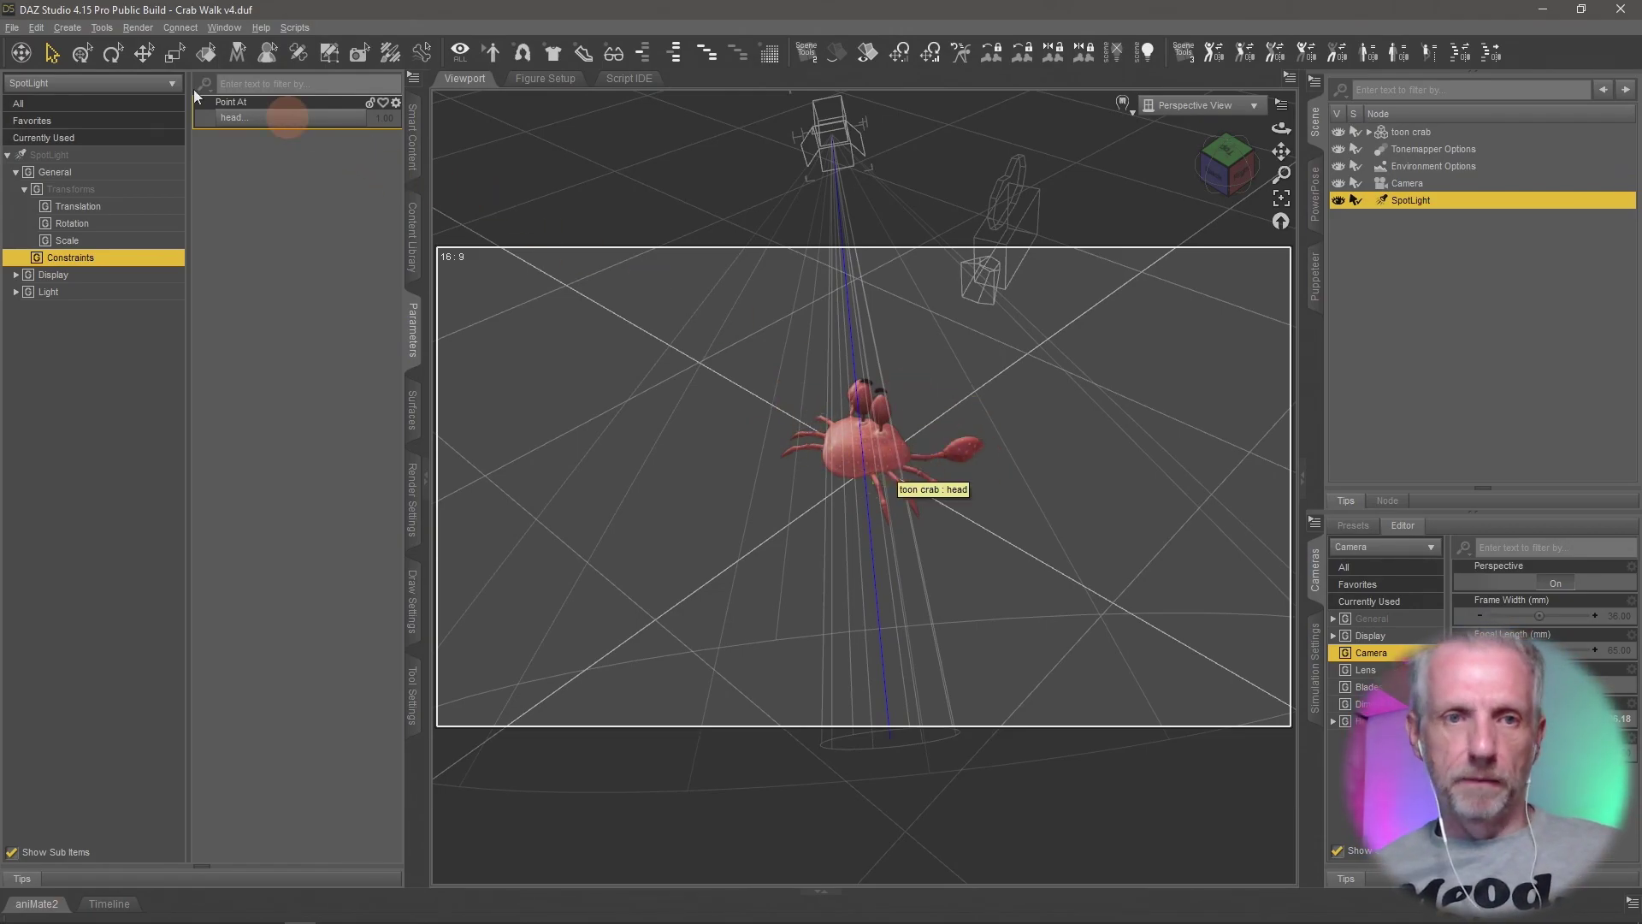
left_click(67, 27)
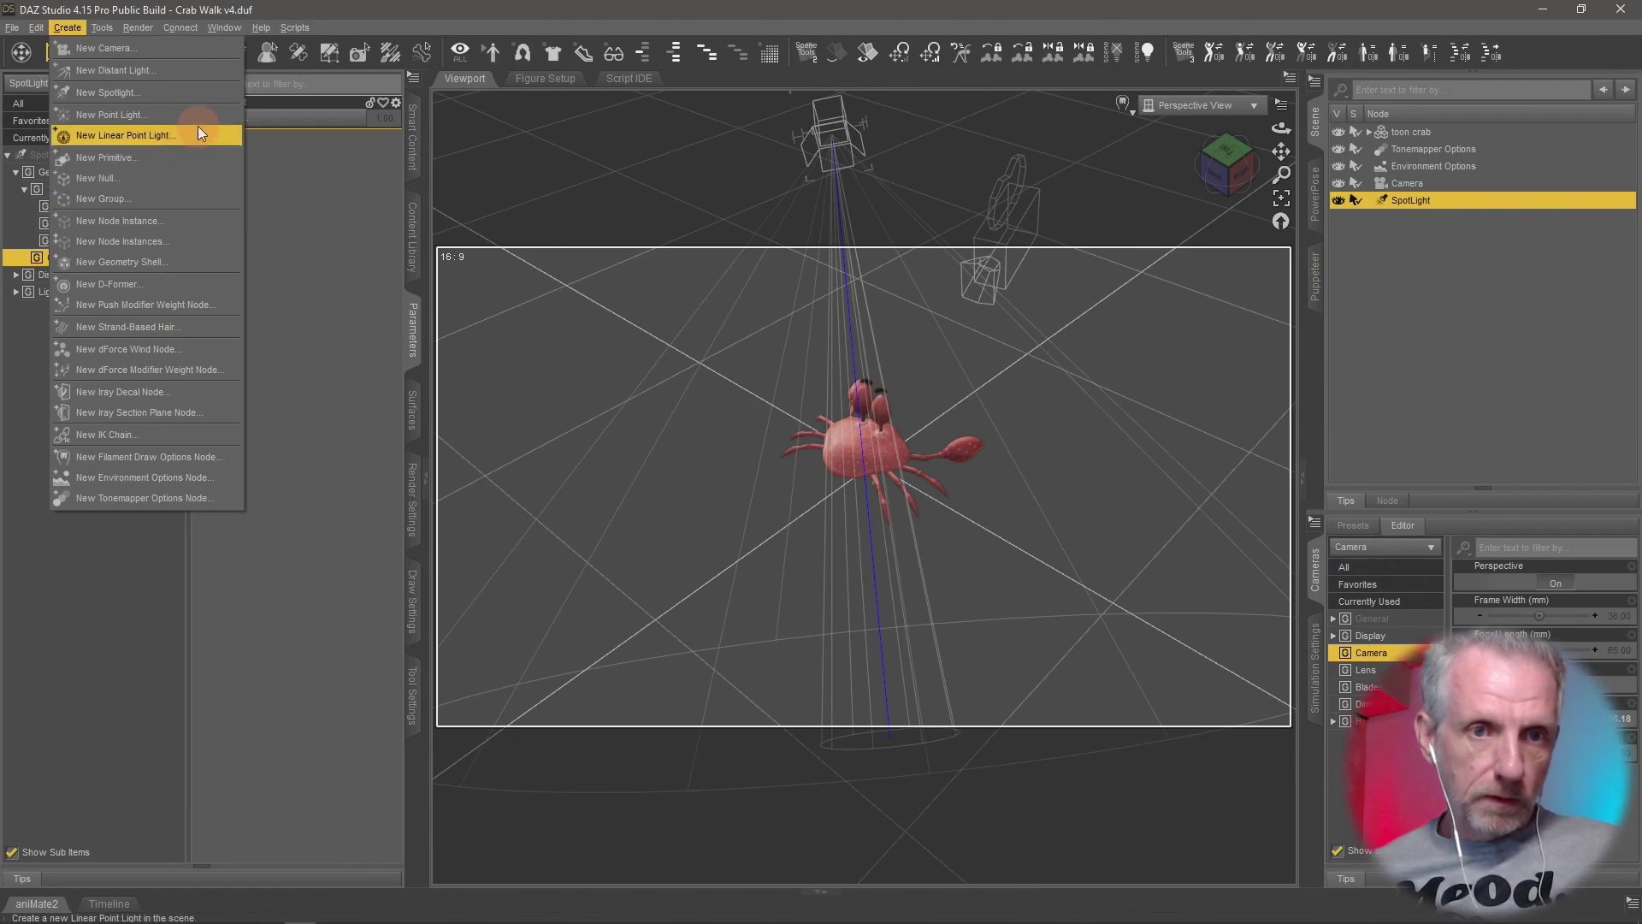
left_click(187, 92)
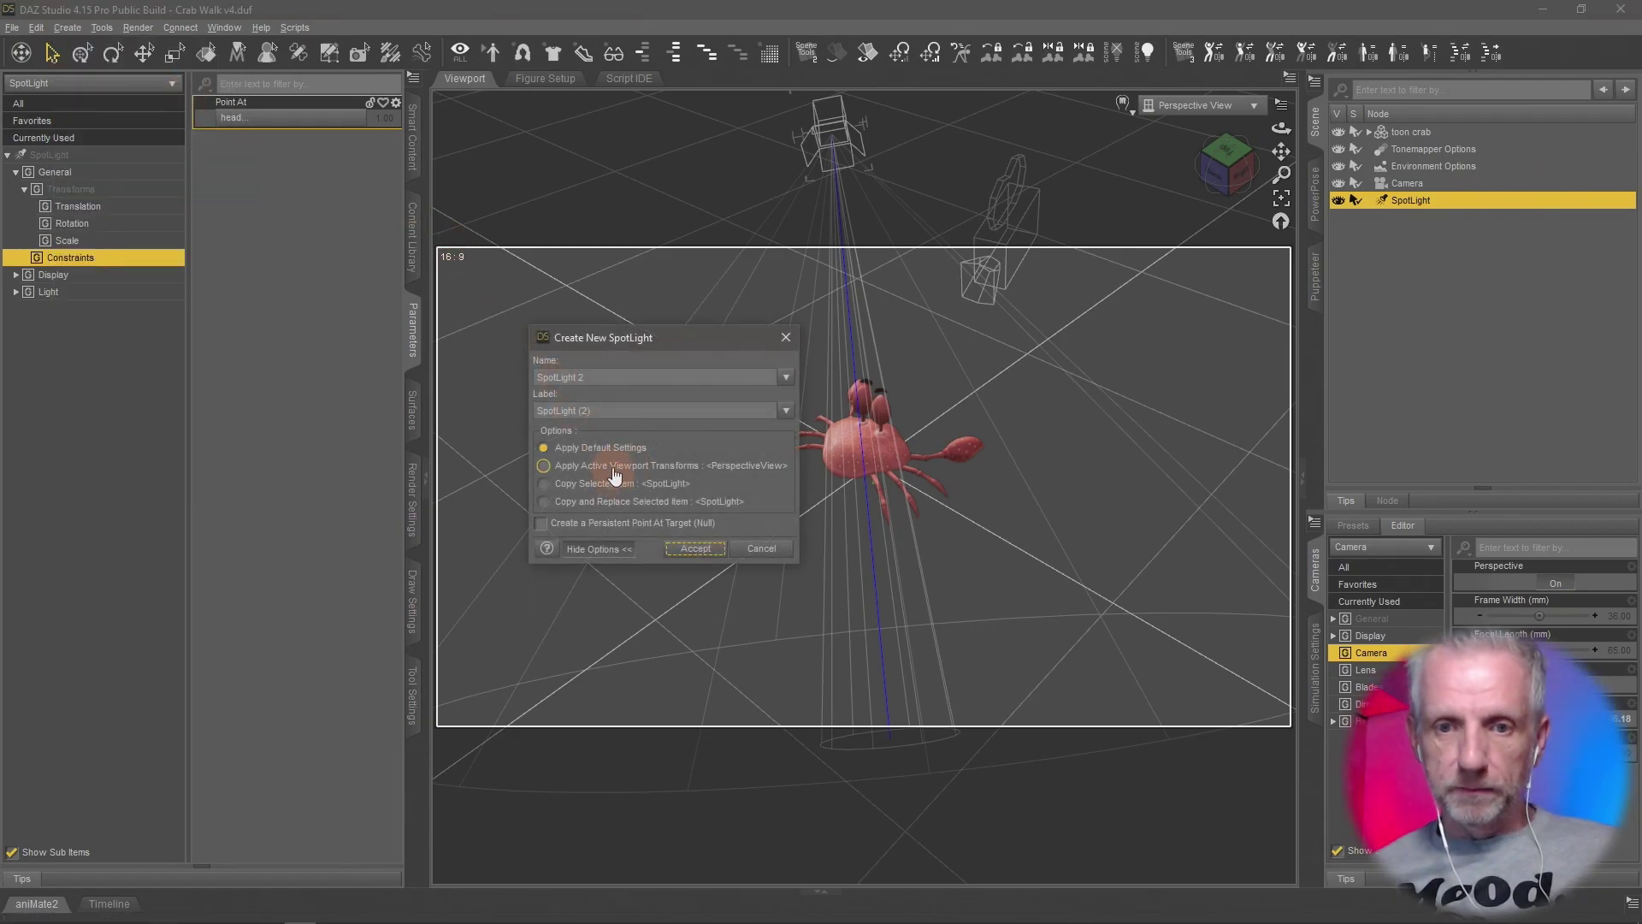
left_click(695, 548)
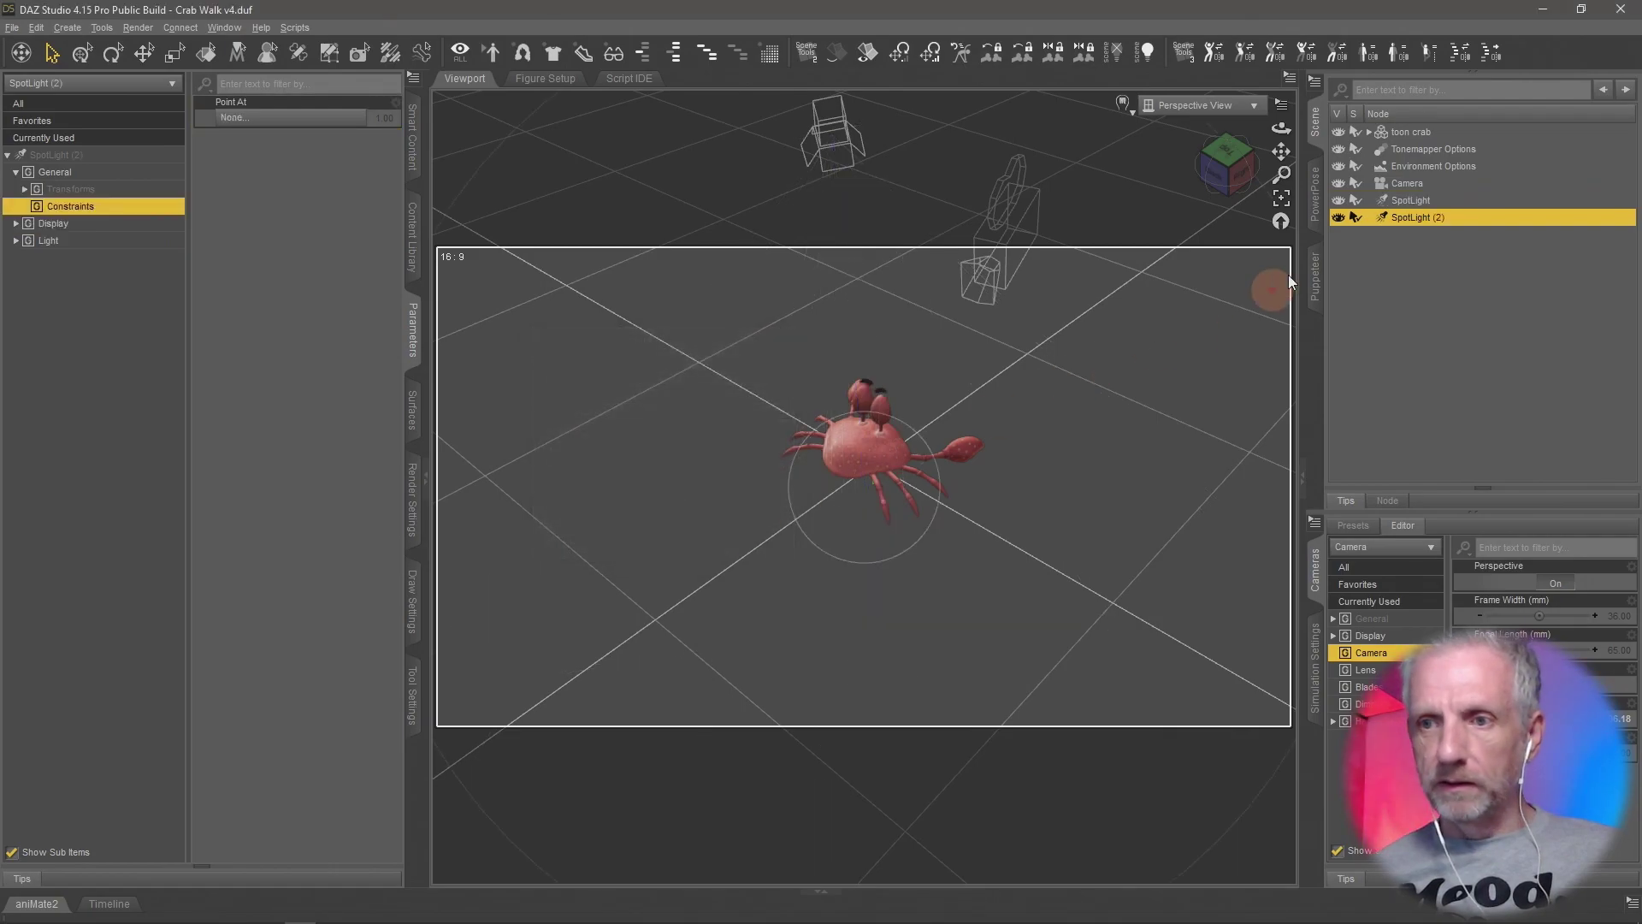
Rename the first spotlight as Key Light.
left_click(1422, 201)
left_click(1423, 199)
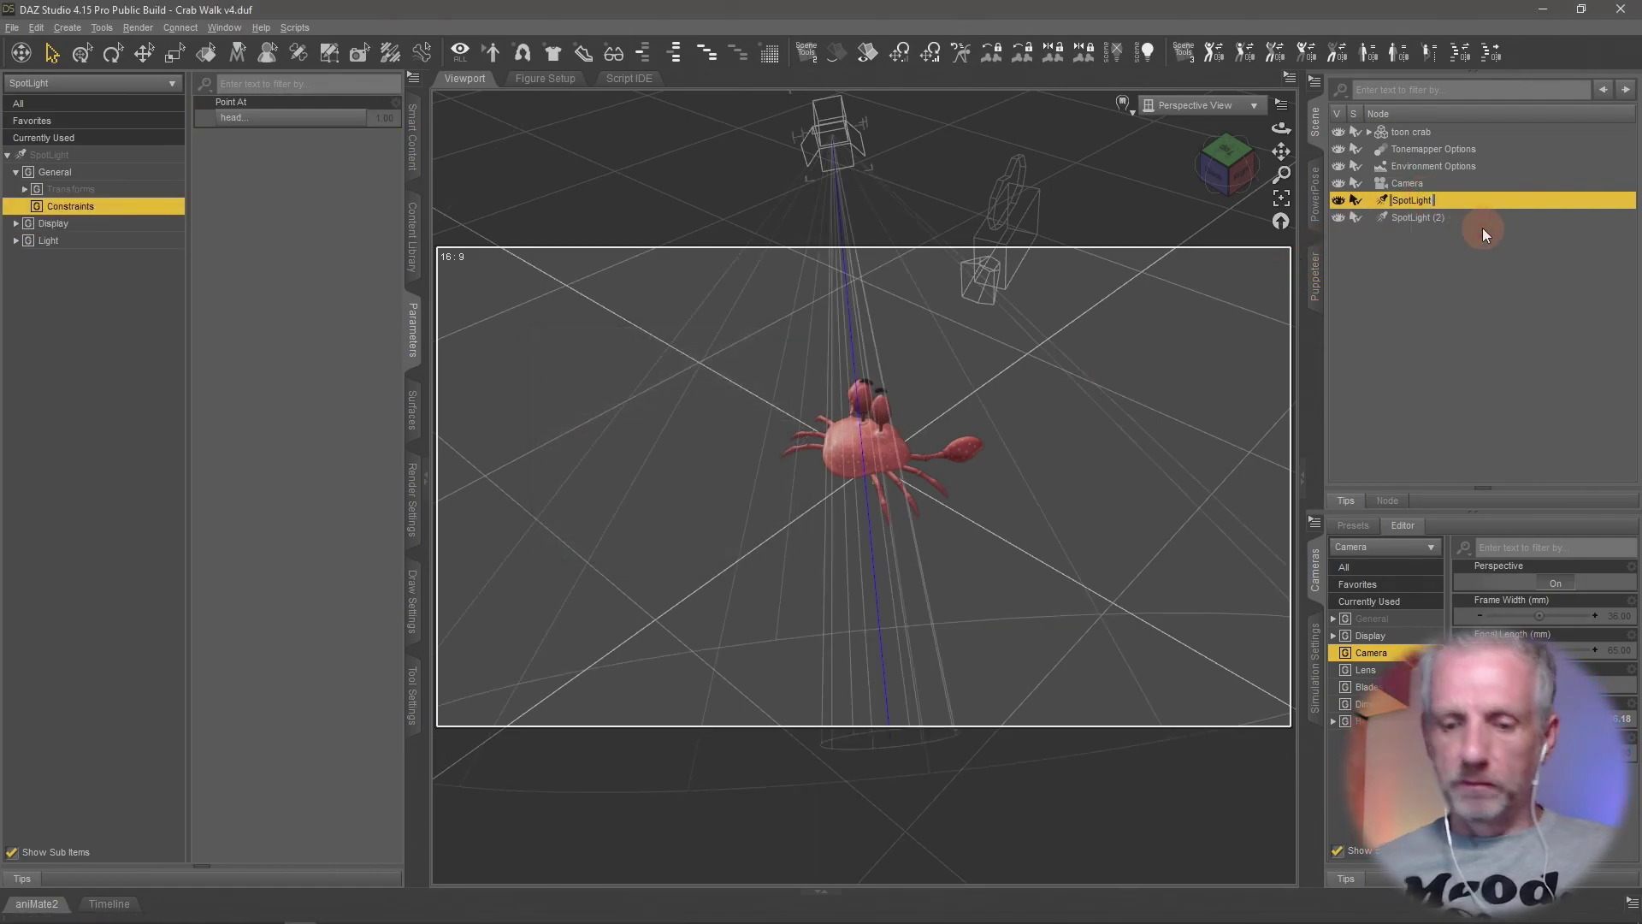
type("Key Light")
key("Return")
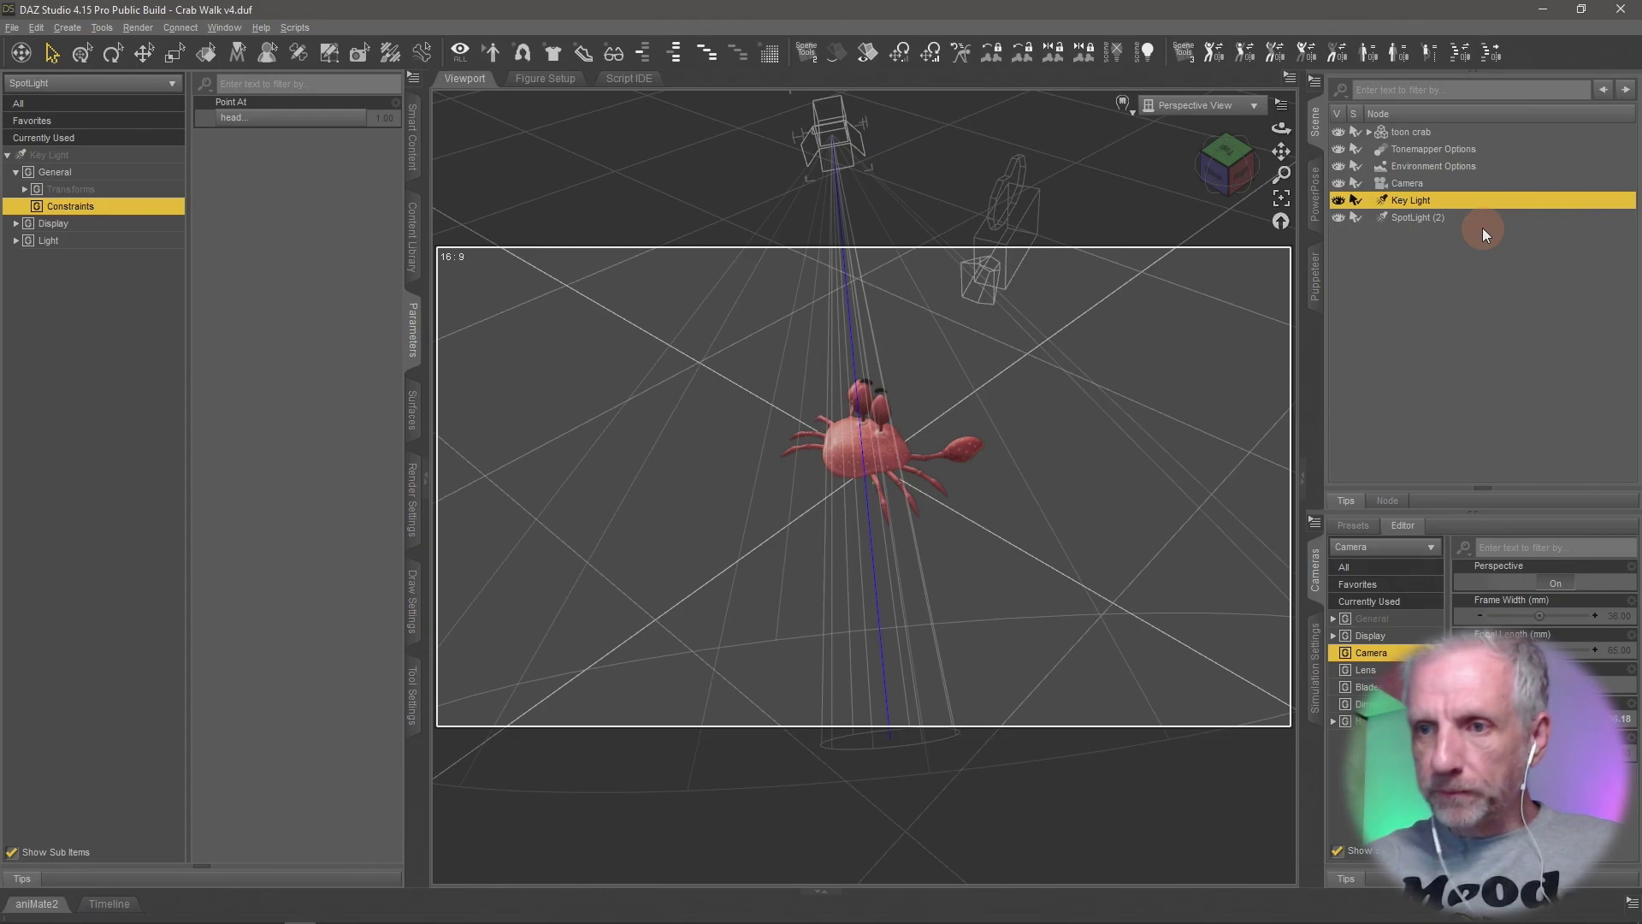
Rename the second spotlight as Rim Light.
left_click(1438, 218)
left_click(1438, 218)
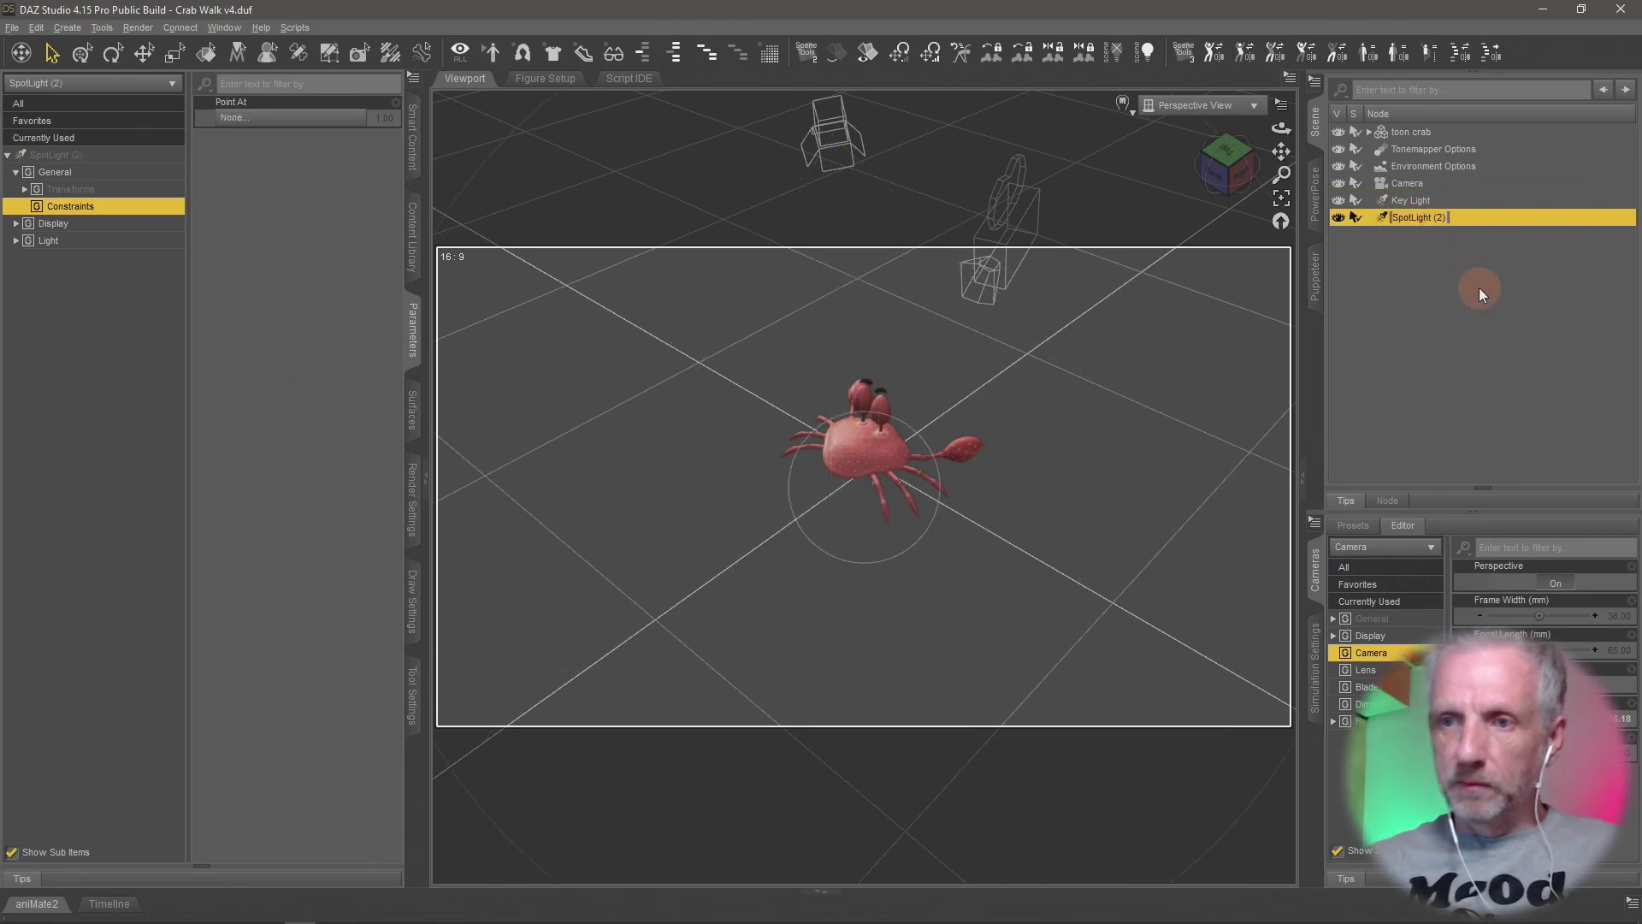
type("Rim L")
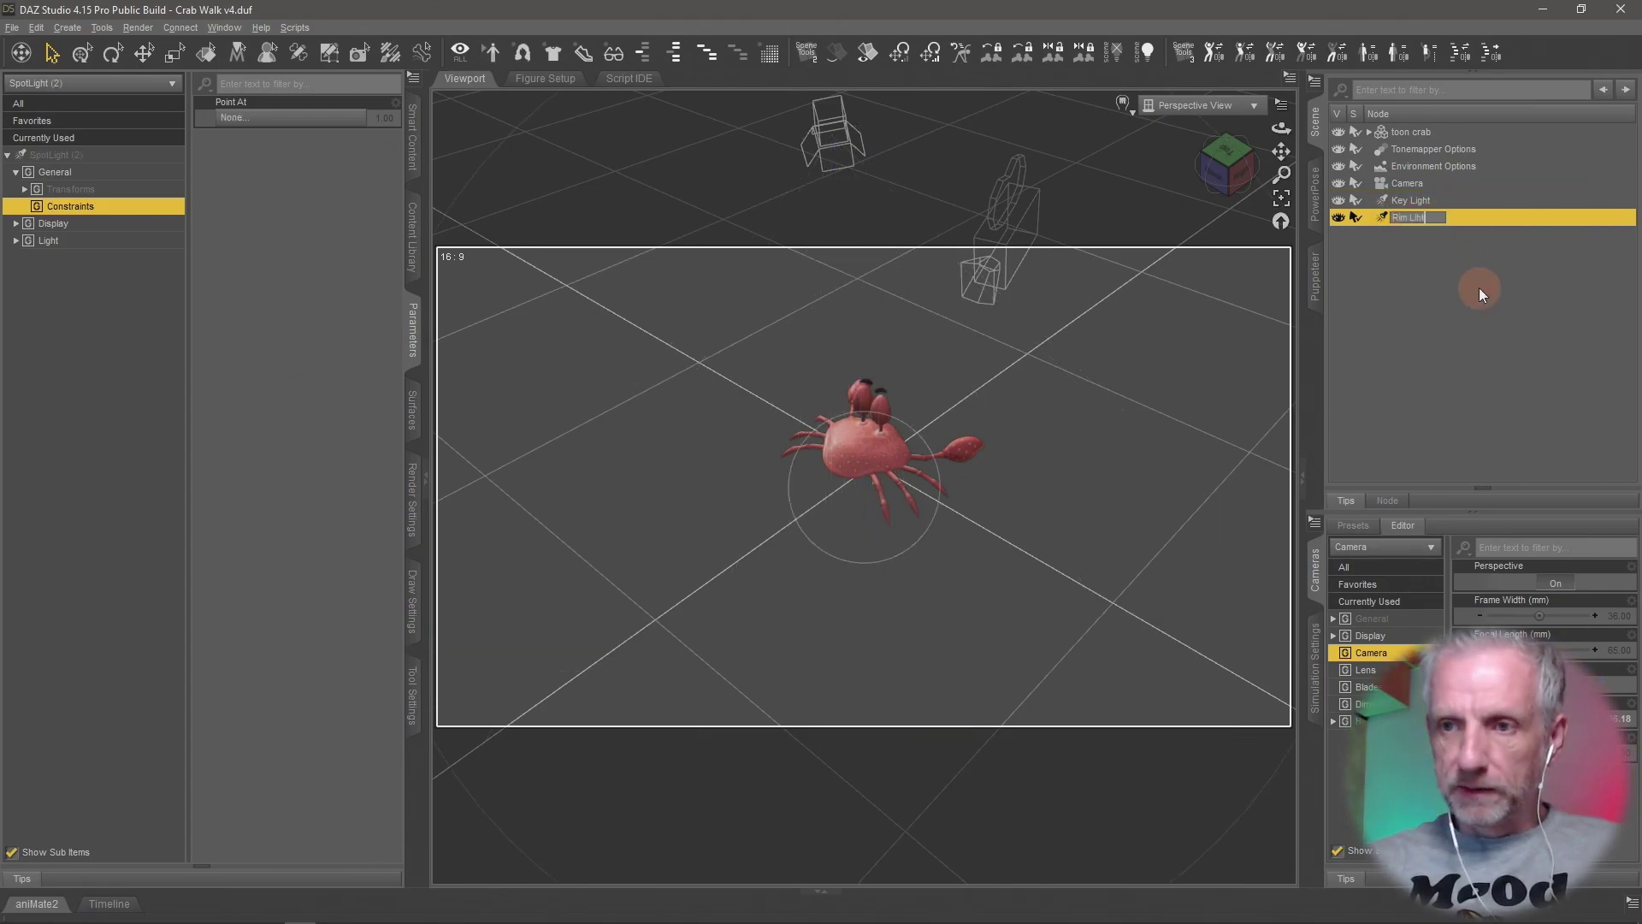
type("ight")
key("Return")
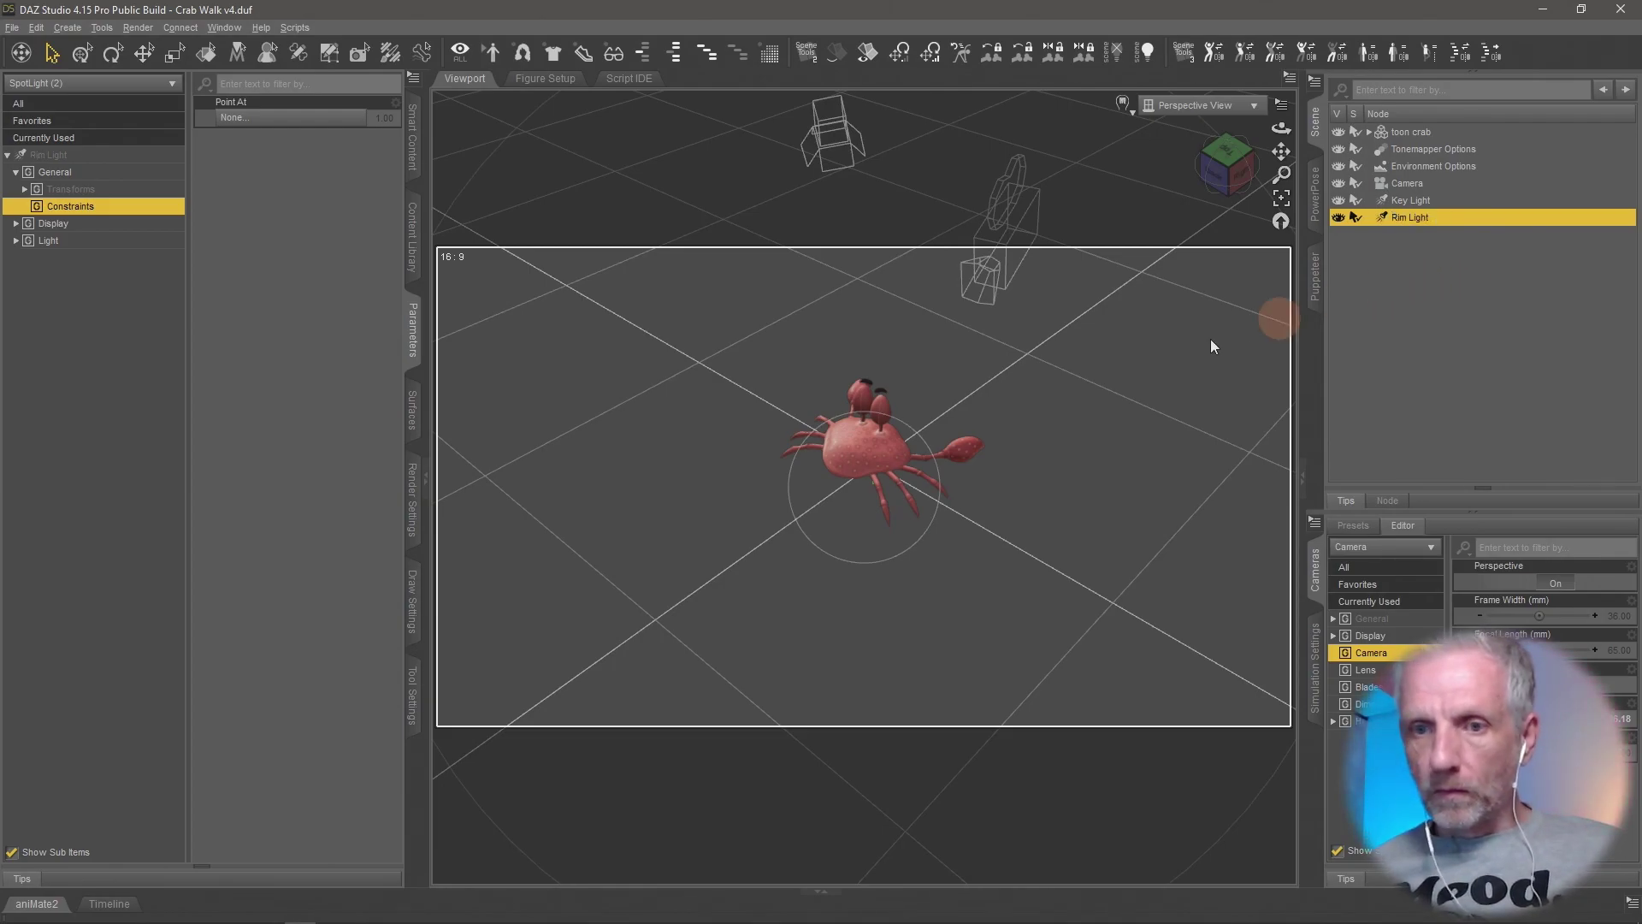
Set the Rim Light's Point At constraint to the toon crab's head.
left_click(279, 119)
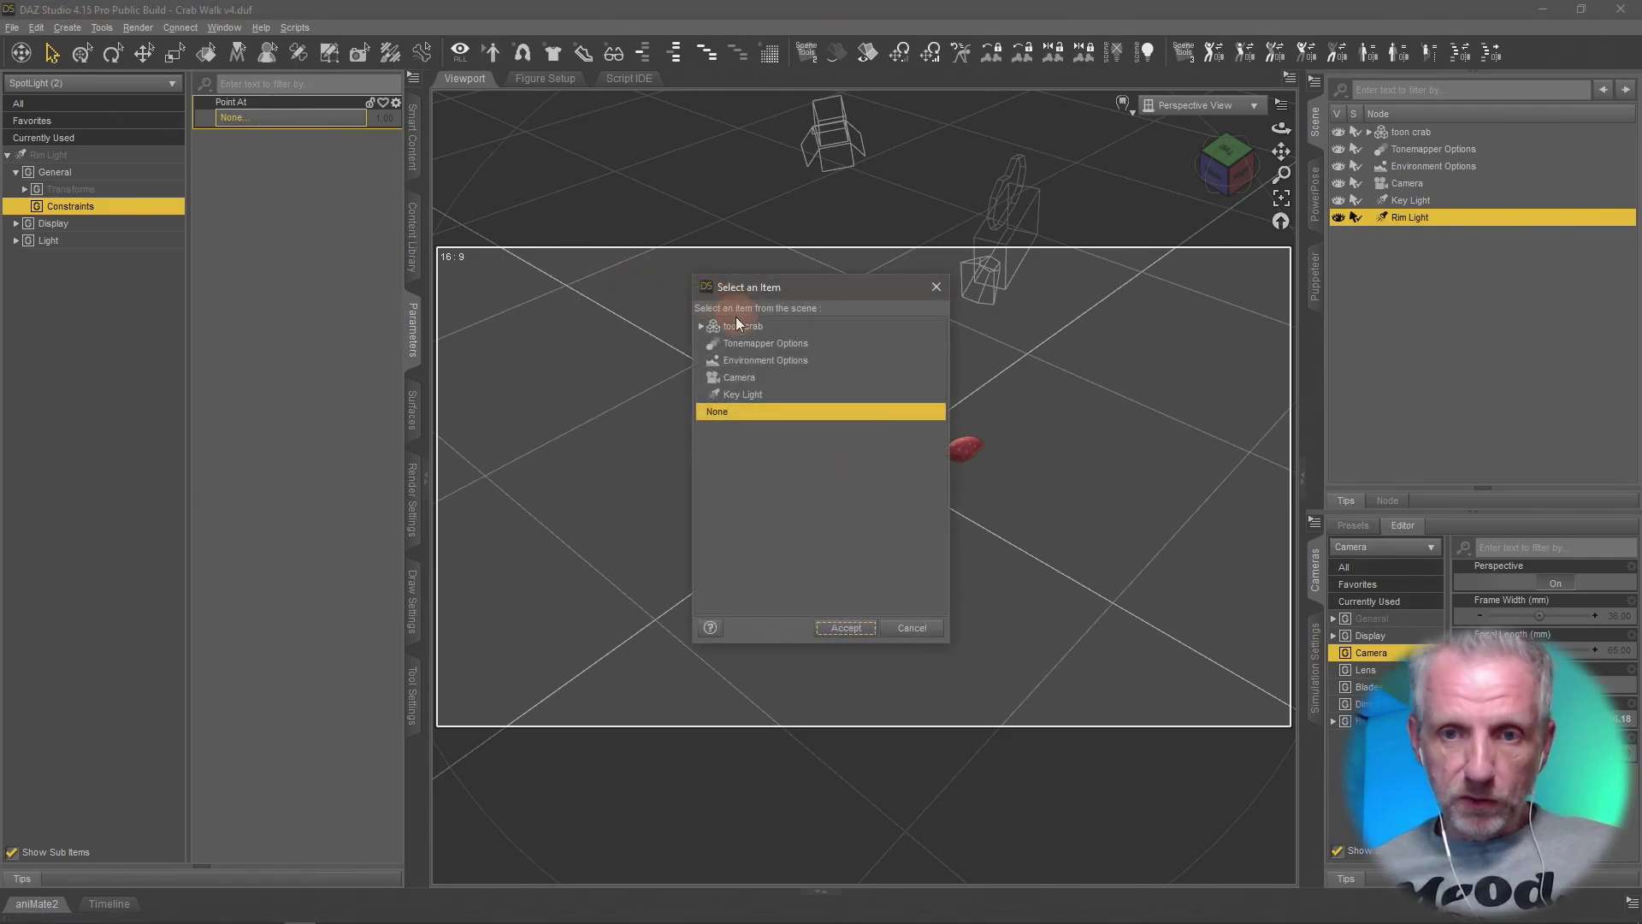
left_click(706, 326)
left_click(700, 326)
left_click(742, 343)
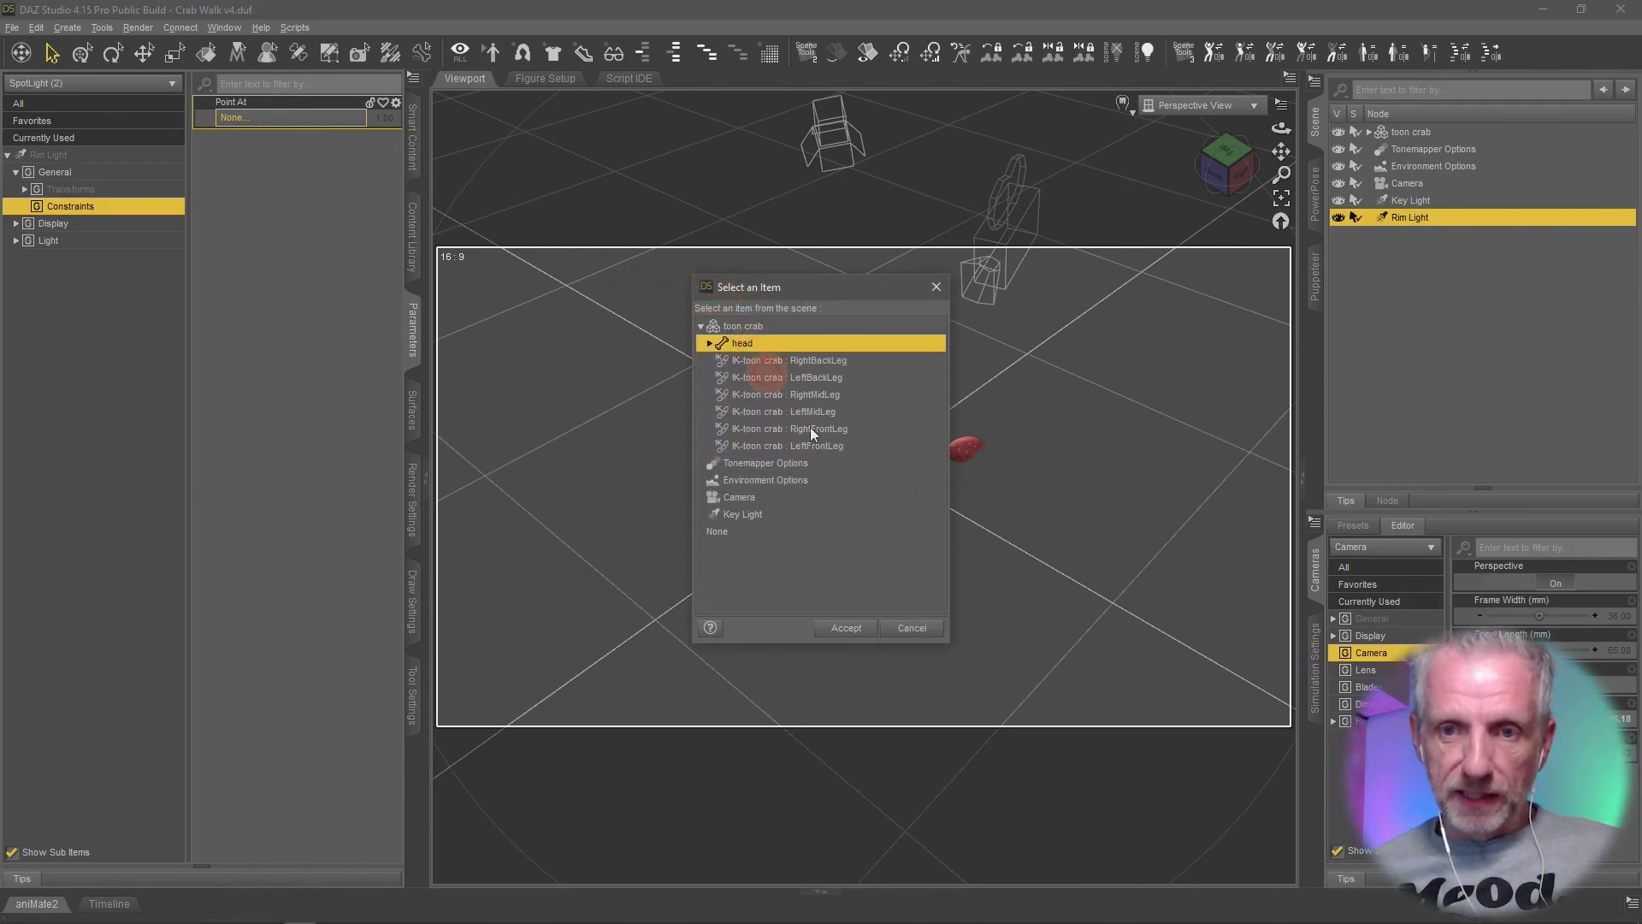
left_click(856, 633)
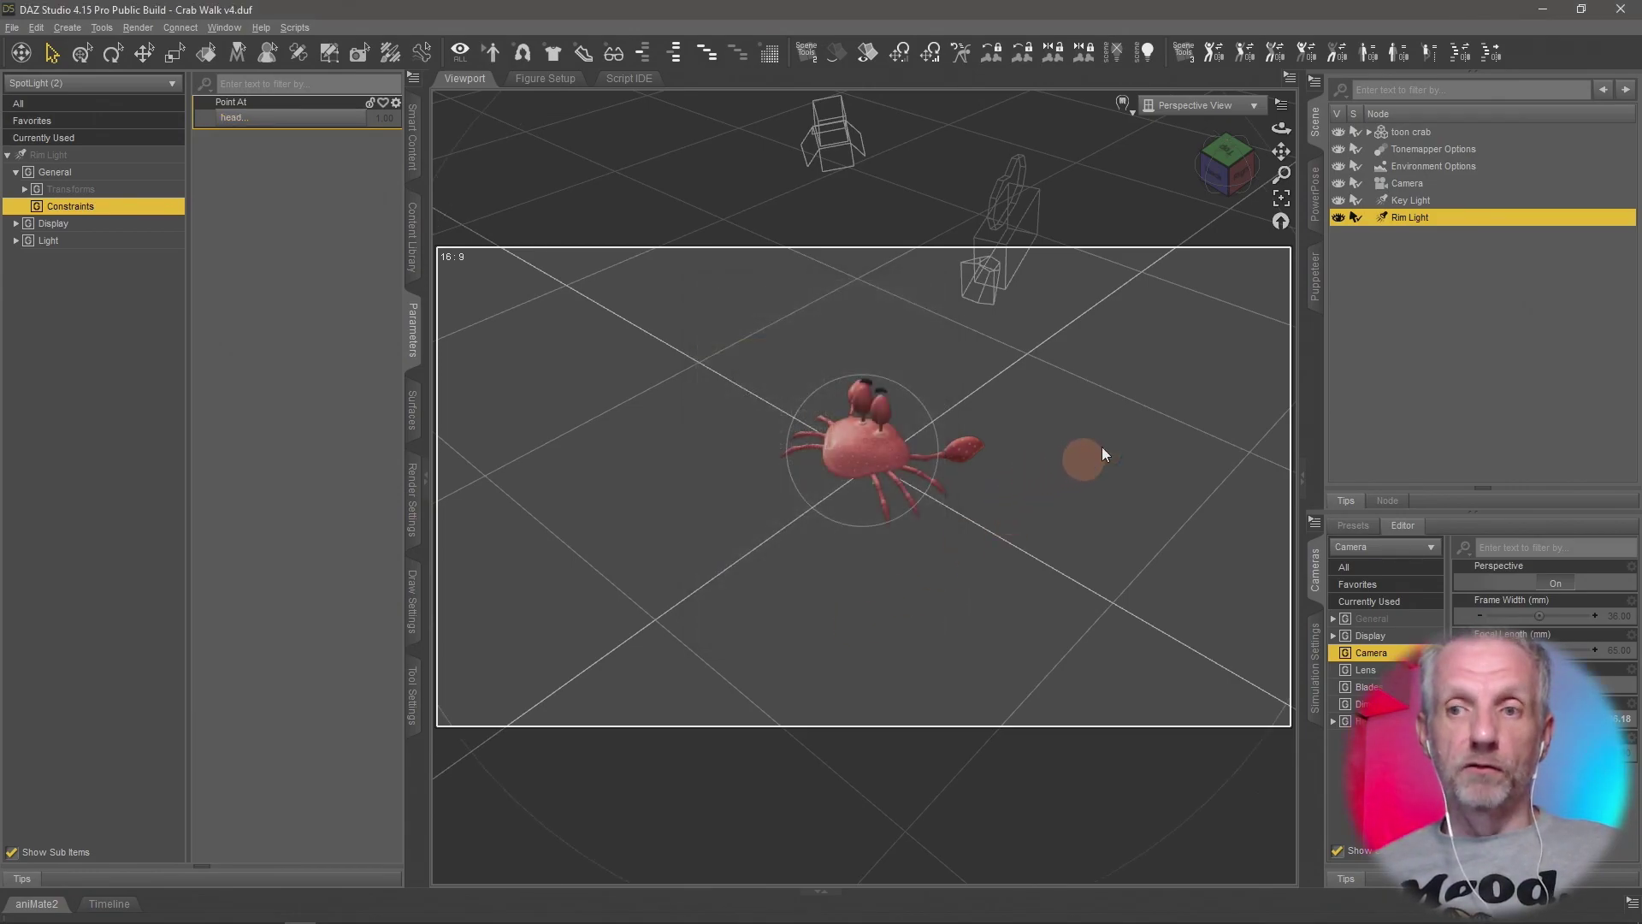
Set the Rim Light's luminous flux to 100000 lumen.
left_click(84, 224)
left_click(71, 242)
left_click(15, 241)
left_click(105, 292)
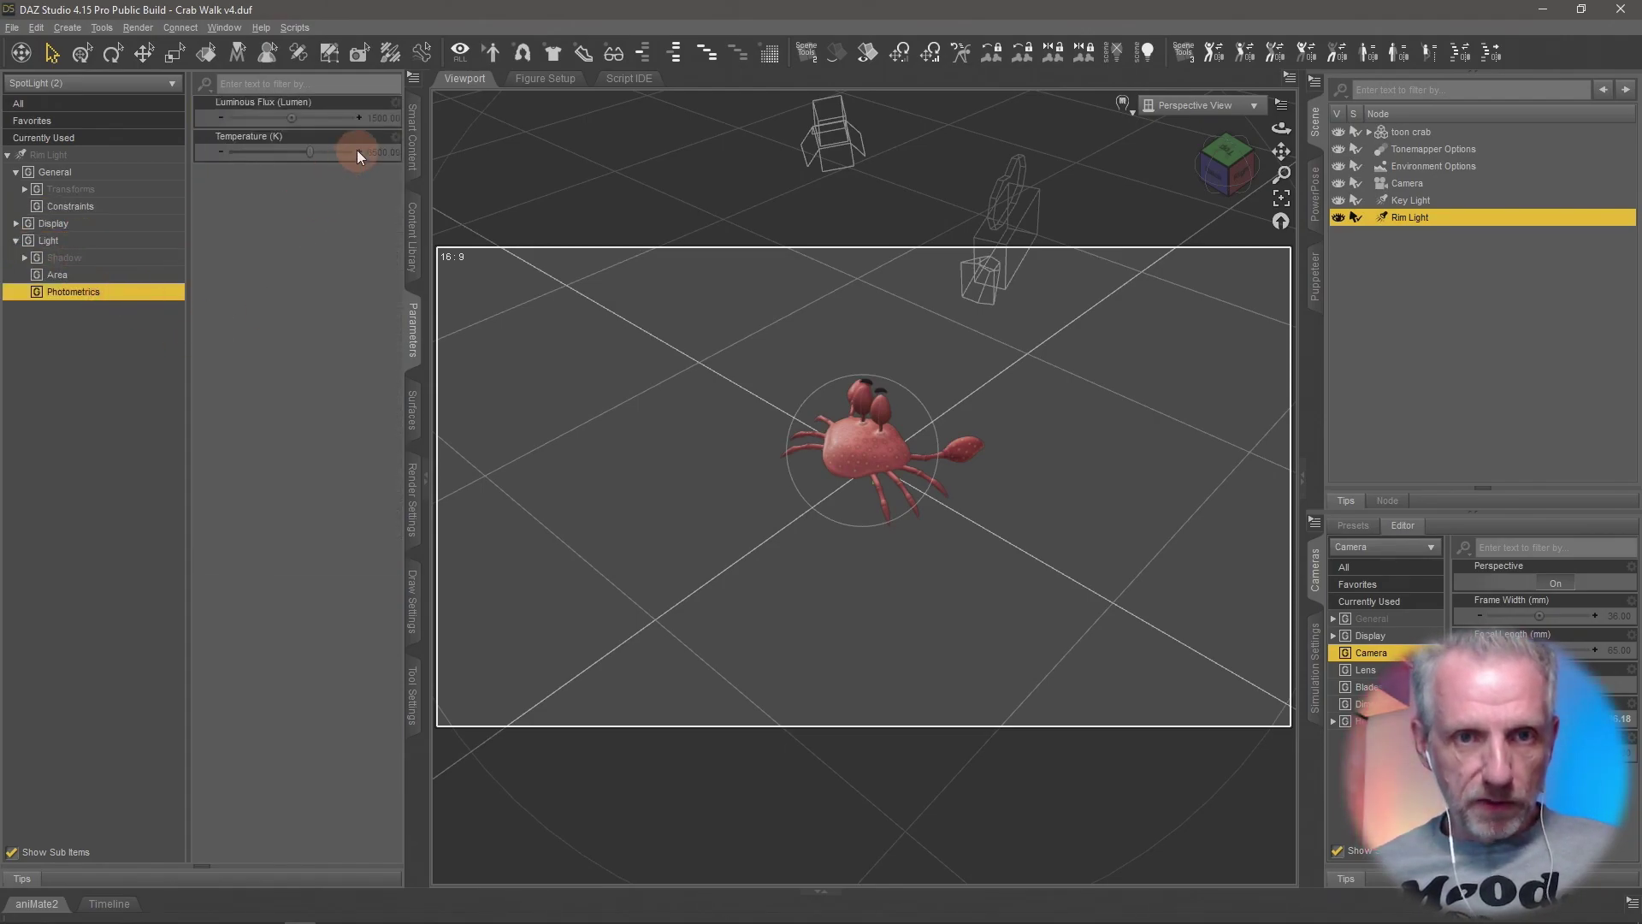
left_click(378, 114)
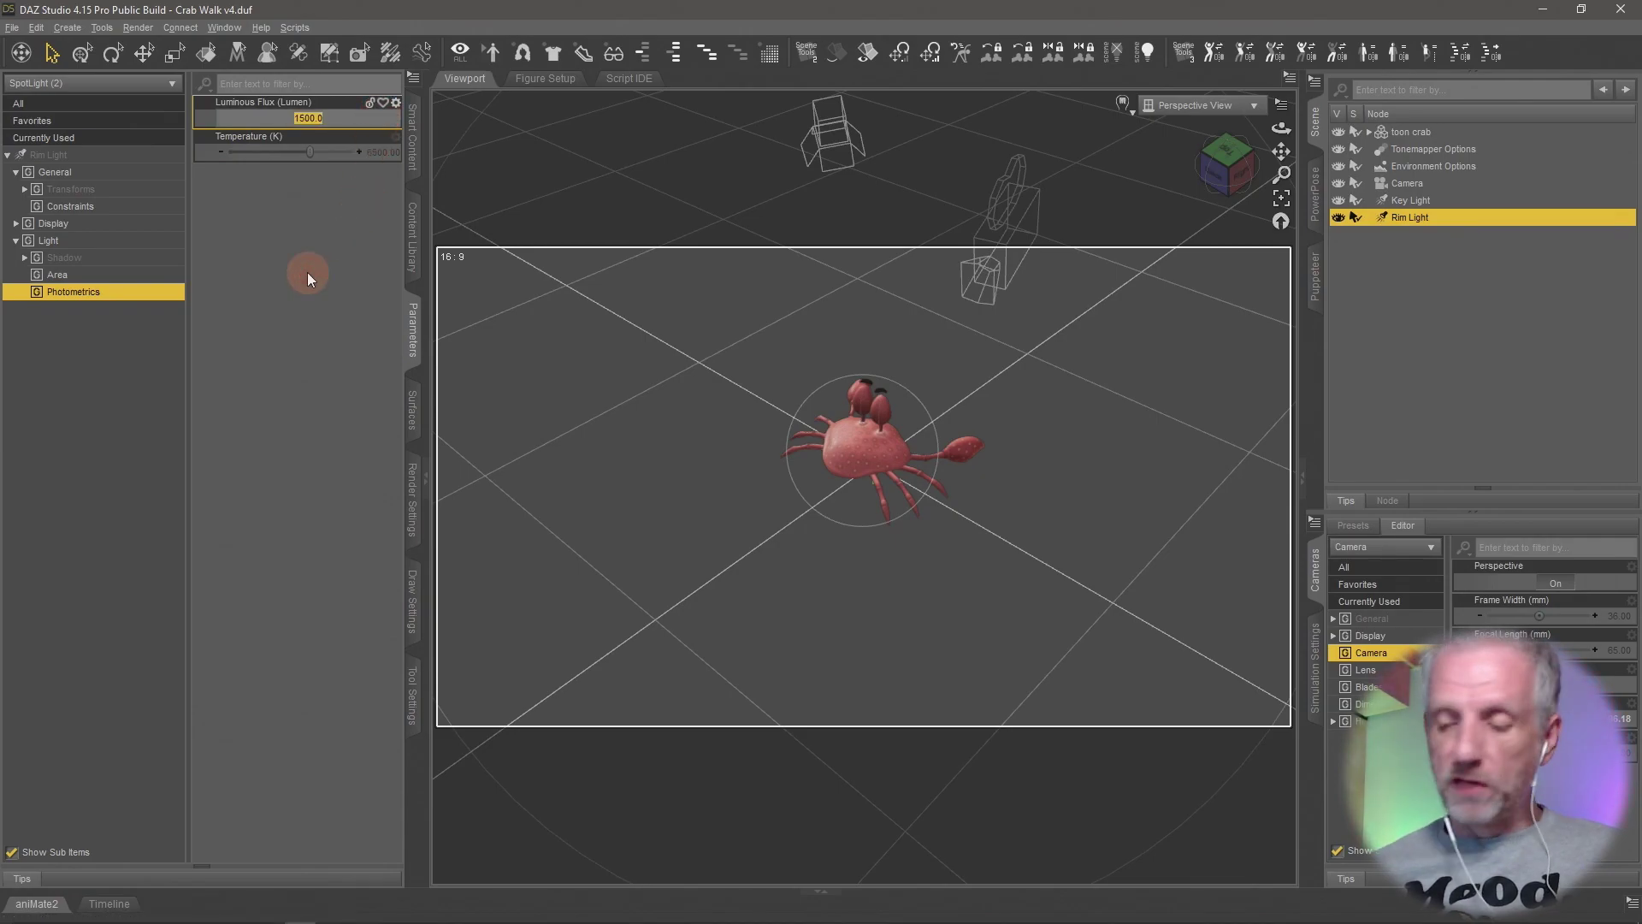
type("100000")
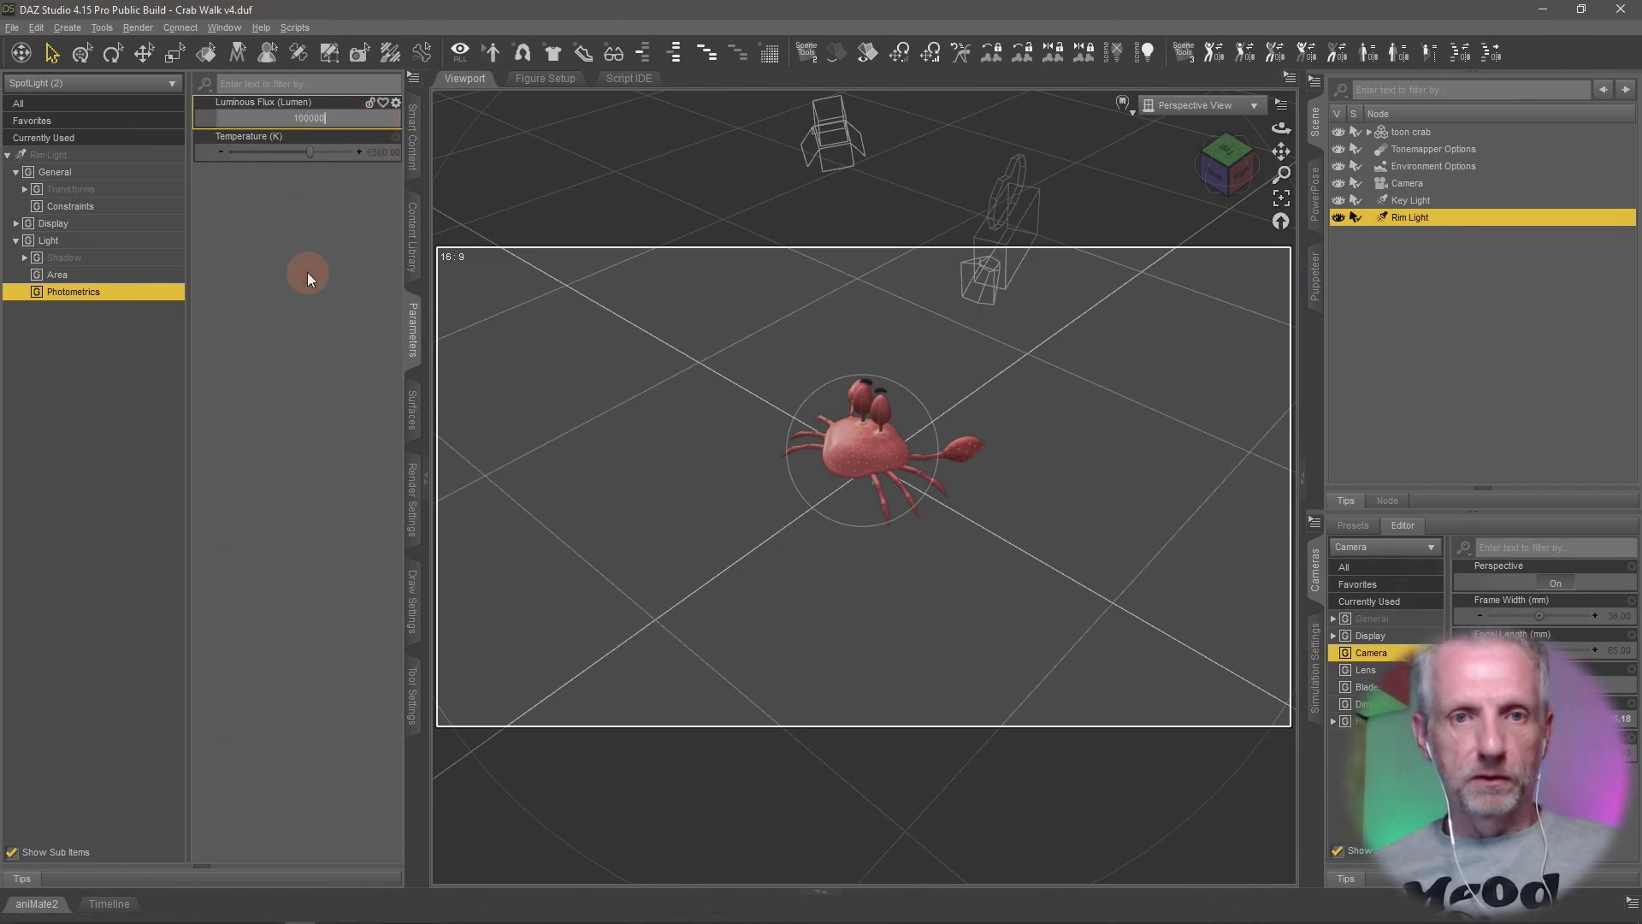
key("Return")
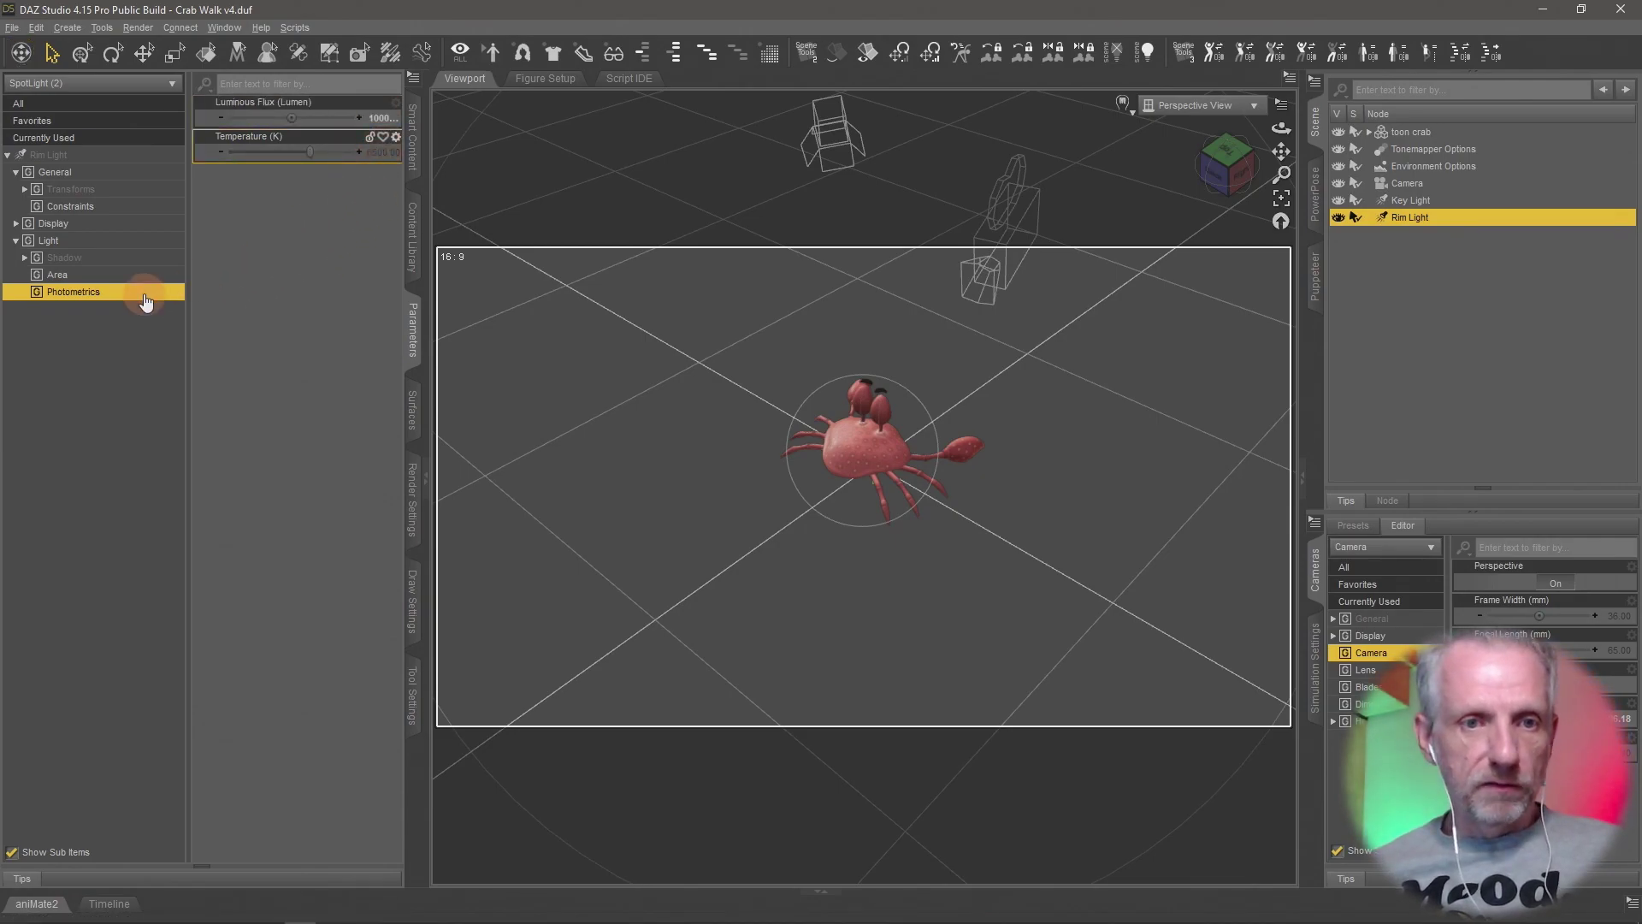
Change the Rim Light's light geometry from a point to Disc.
left_click(137, 276)
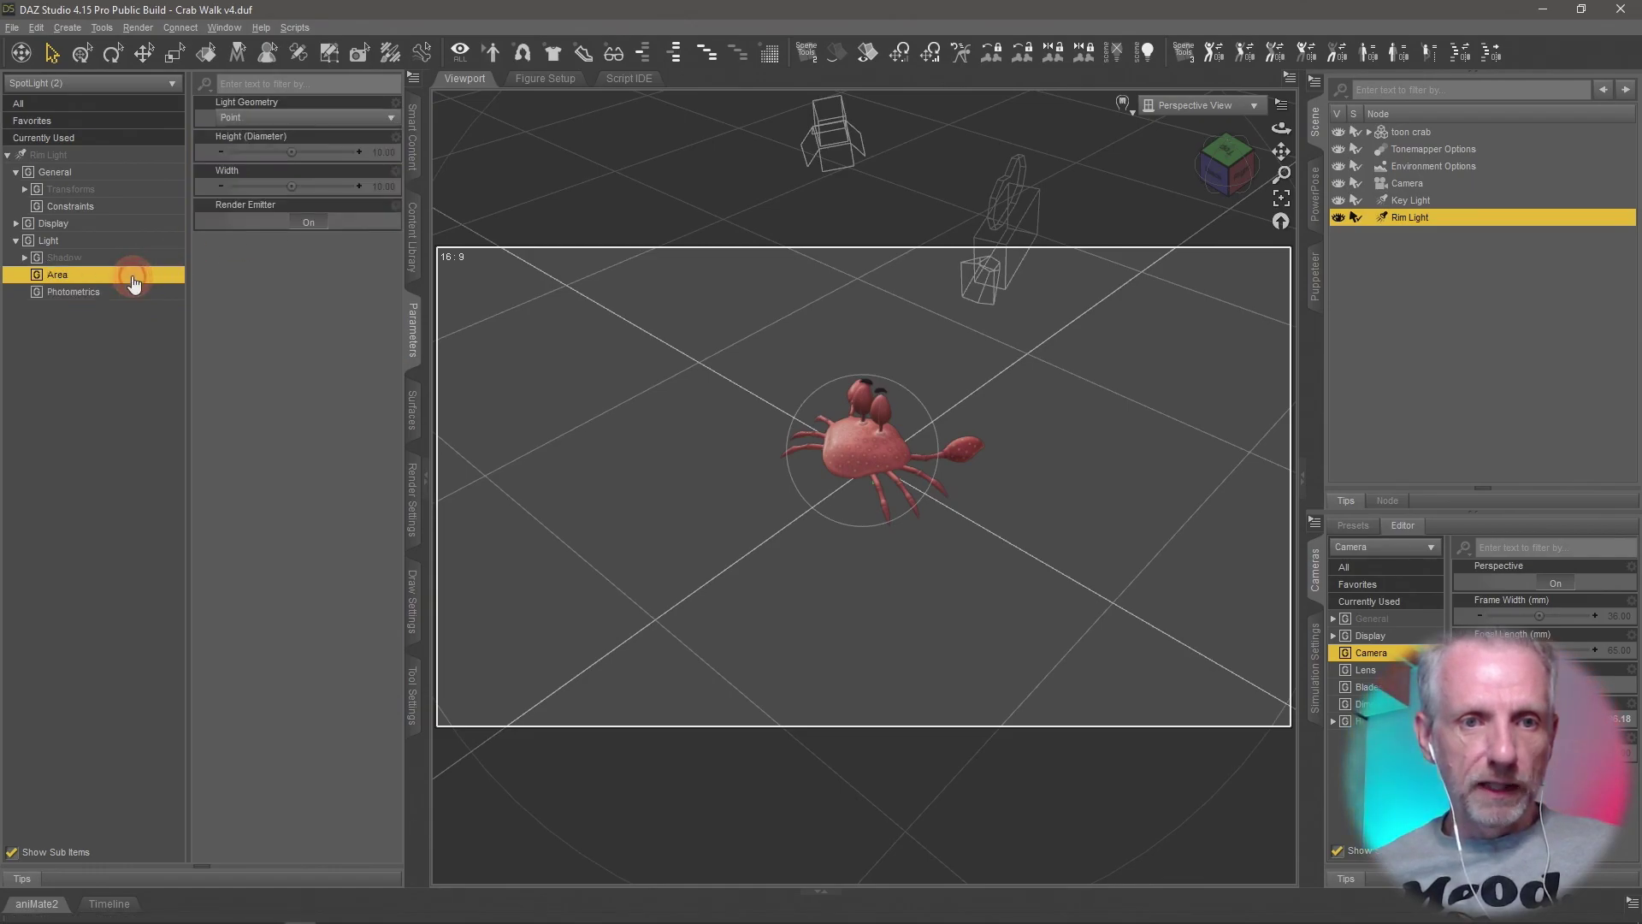
left_click(362, 120)
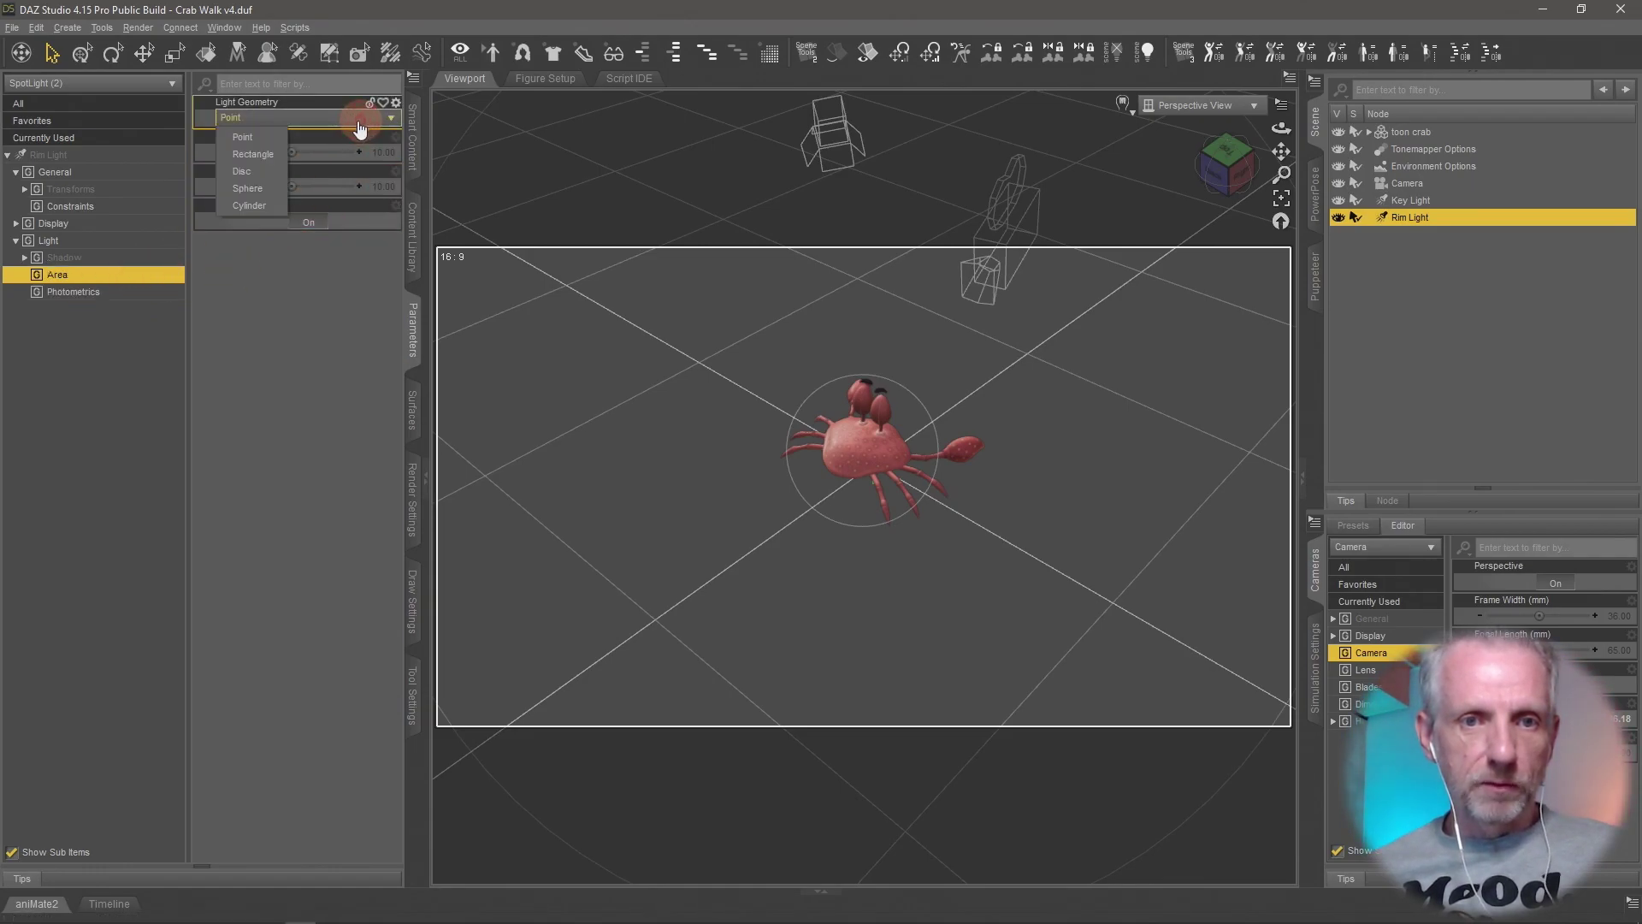
left_click(274, 171)
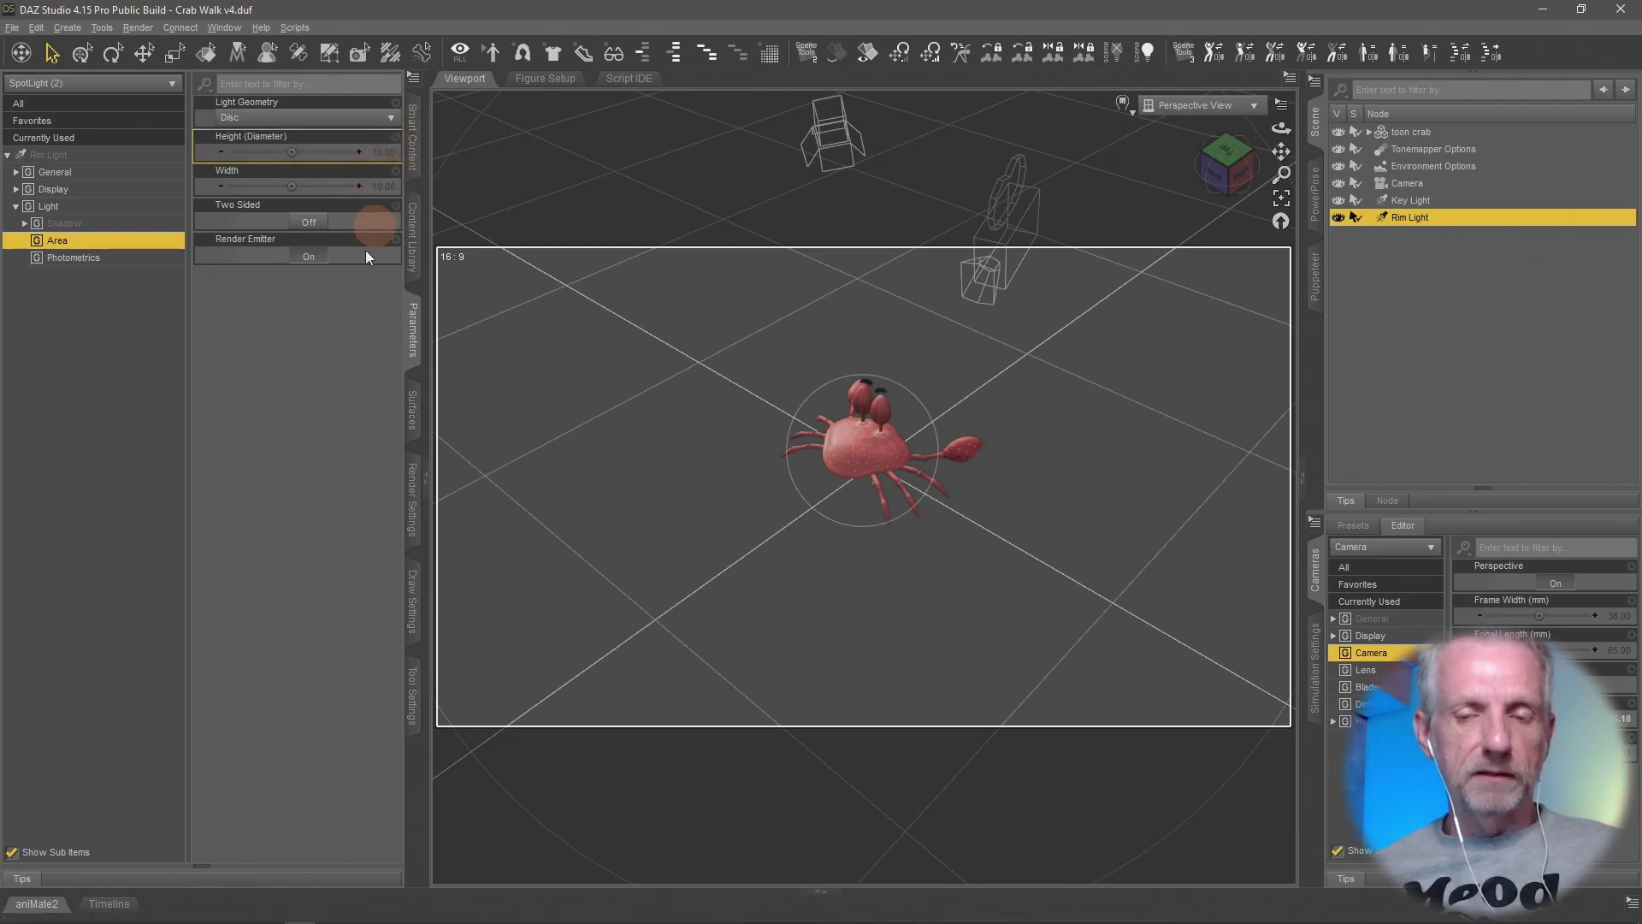
Change the Key Light's light geometry to Disc with a height (diameter) and width of 50.
left_click(1407, 199)
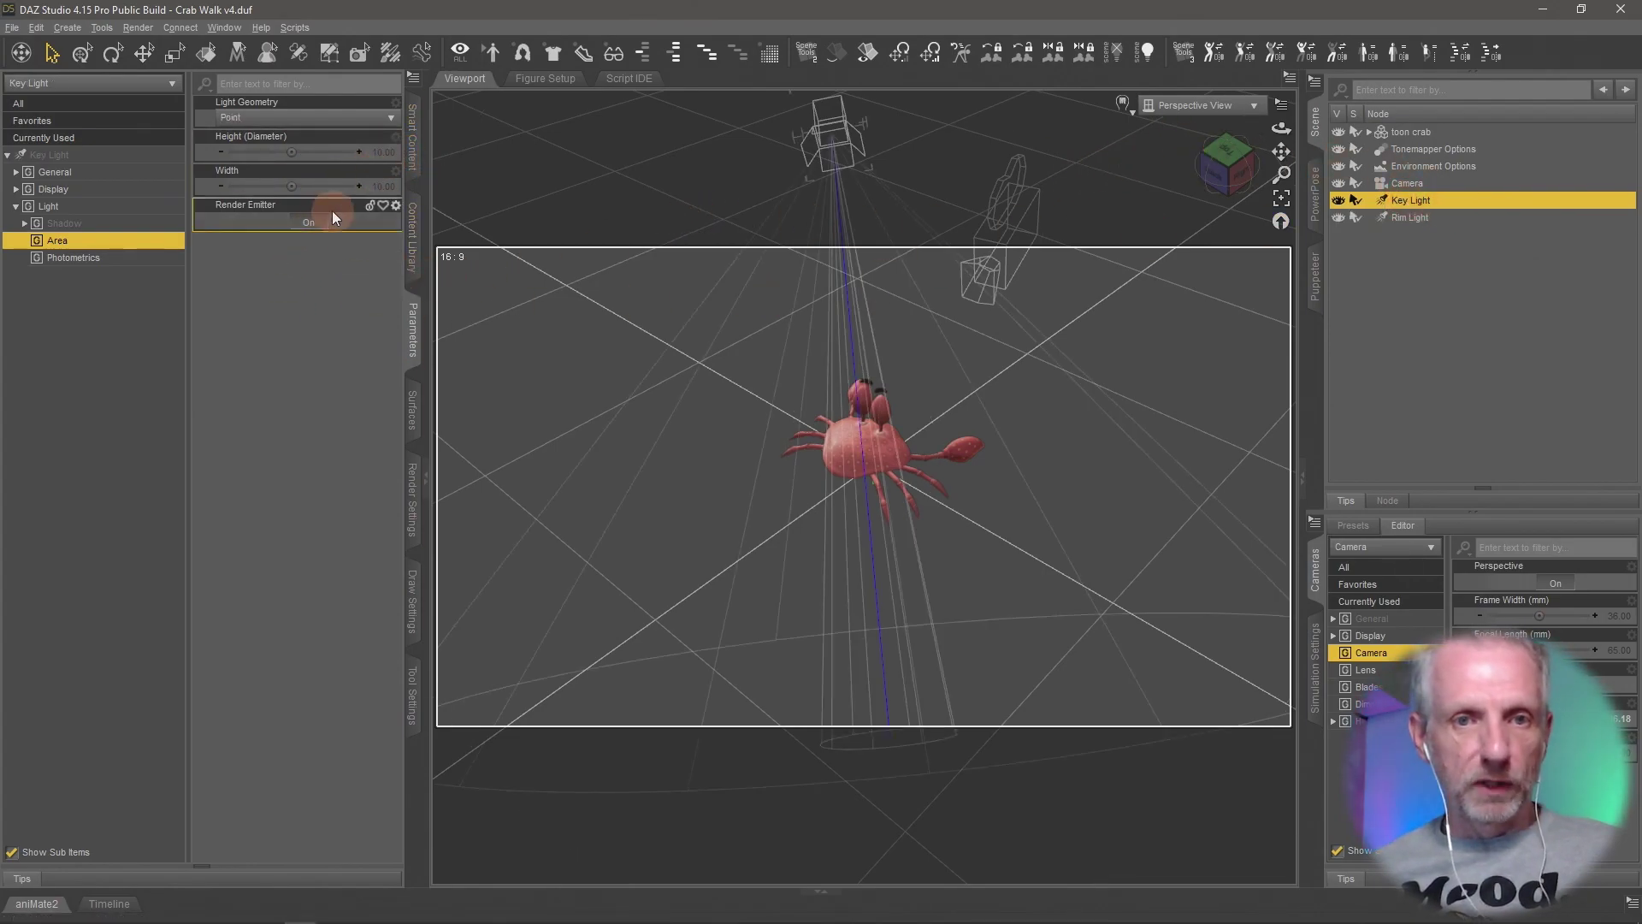
left_click(337, 120)
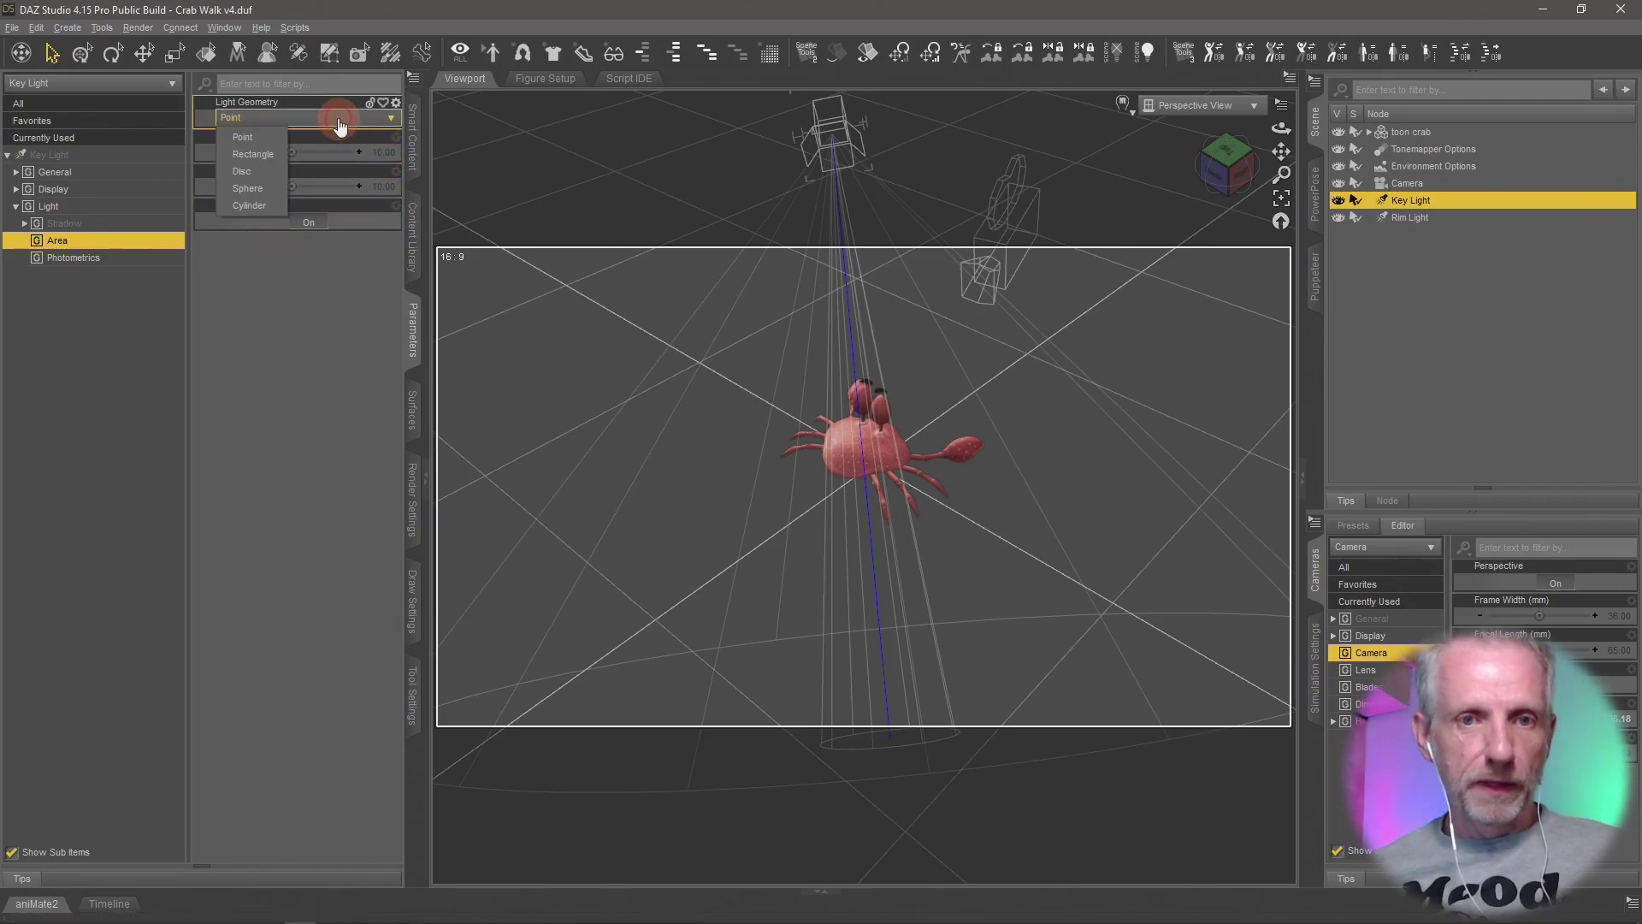
left_click(261, 172)
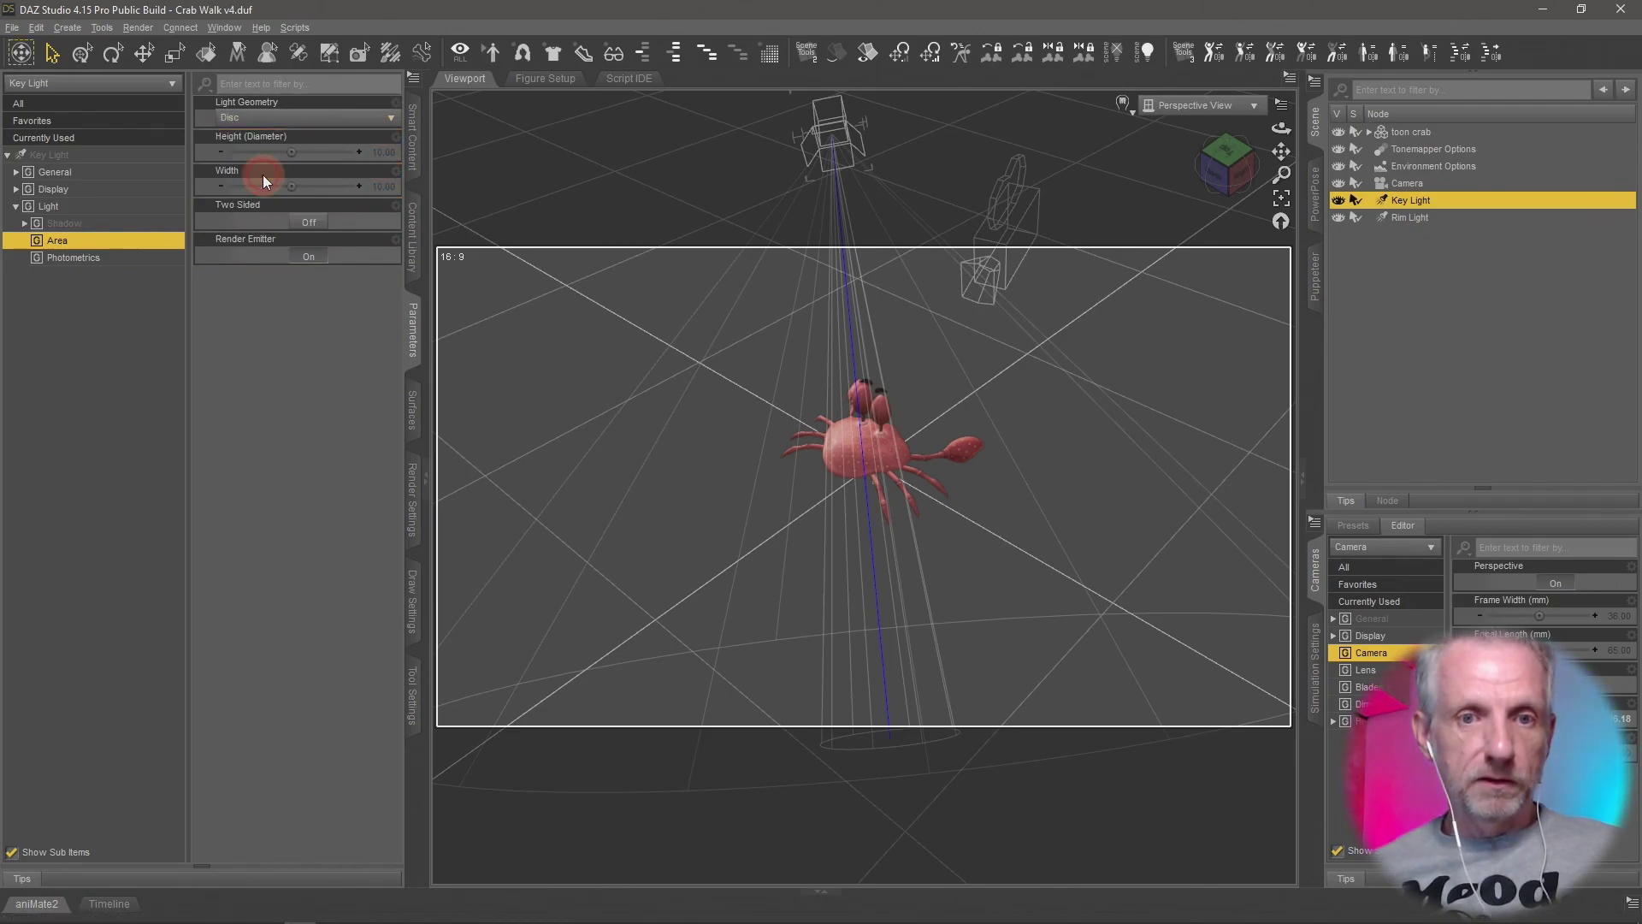
left_click(385, 147)
type("50")
key("Return")
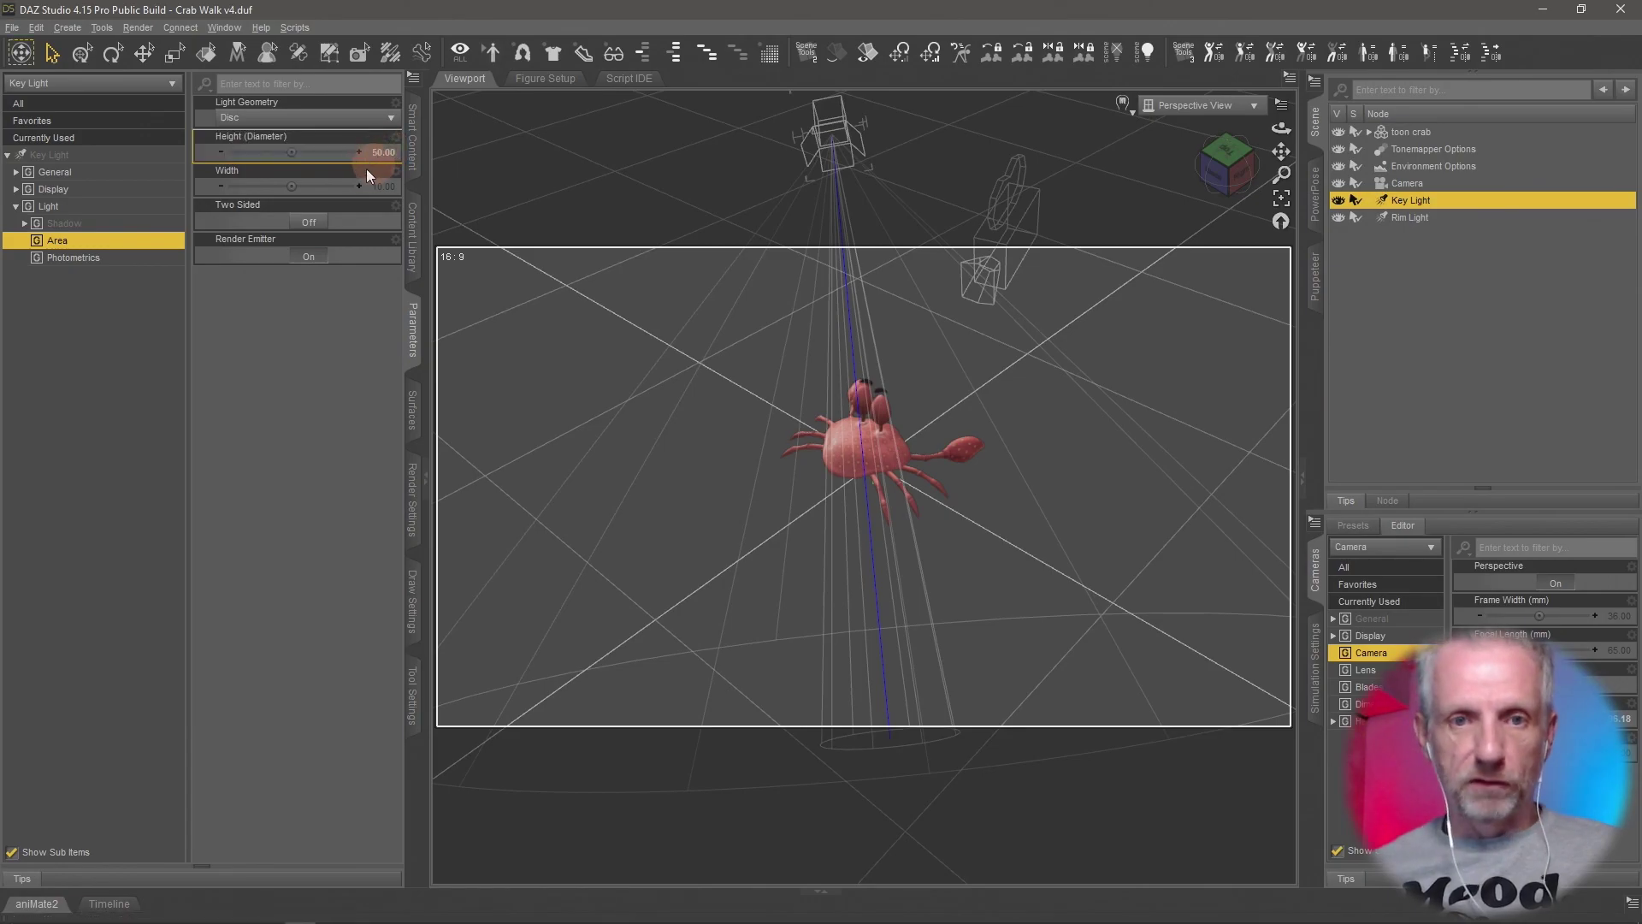
left_click(385, 186)
type("5")
key("Return")
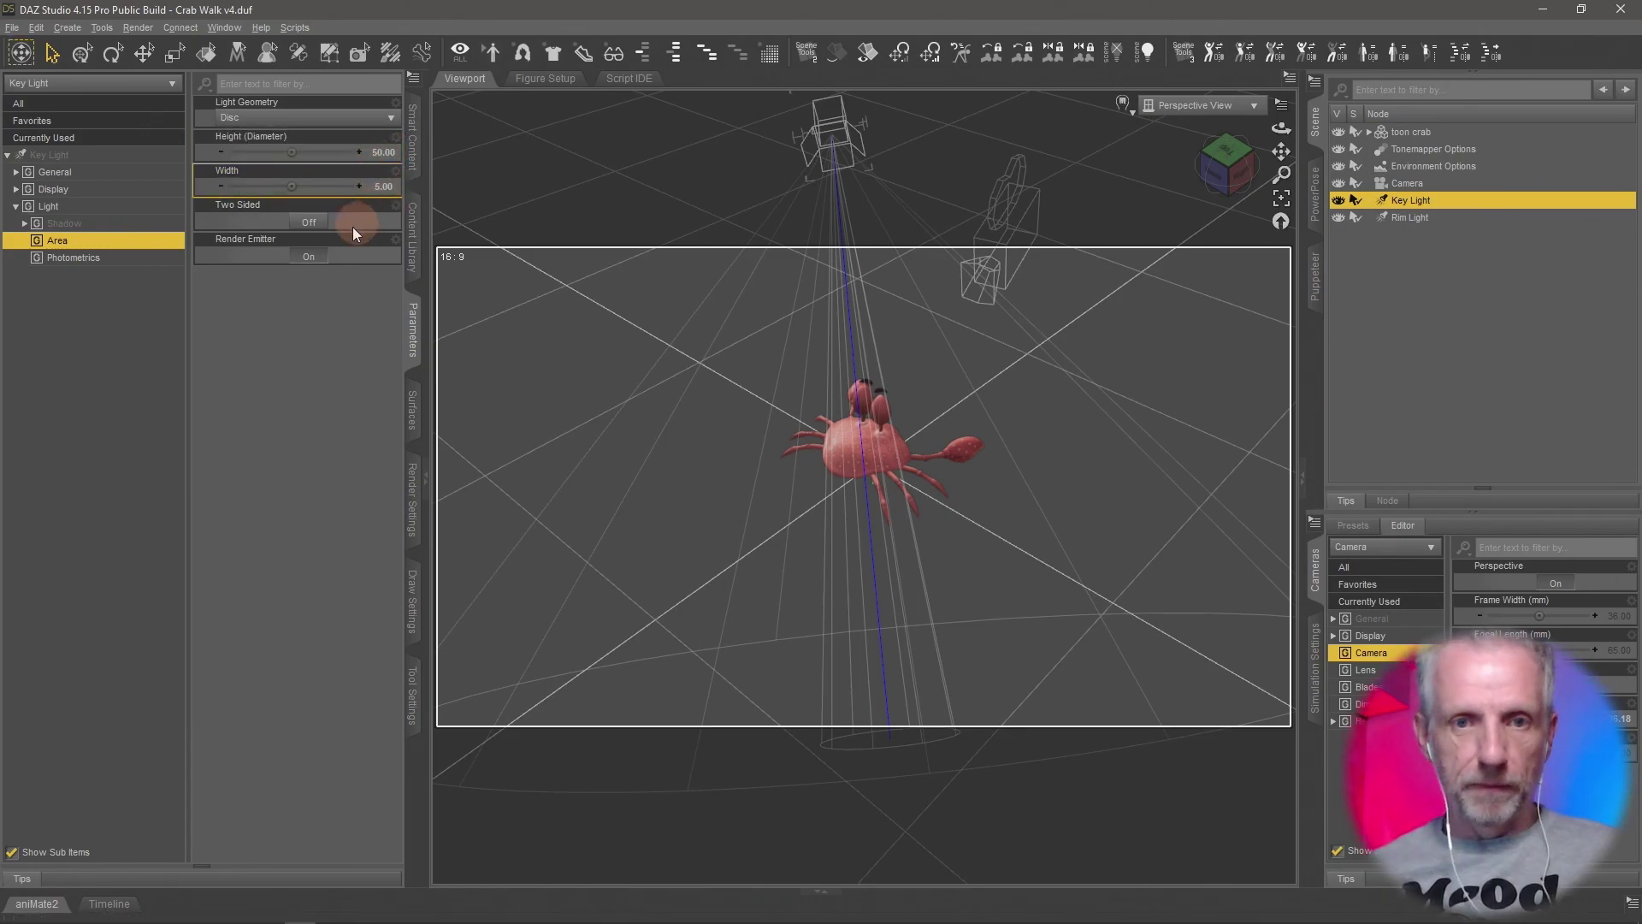
left_click(390, 187)
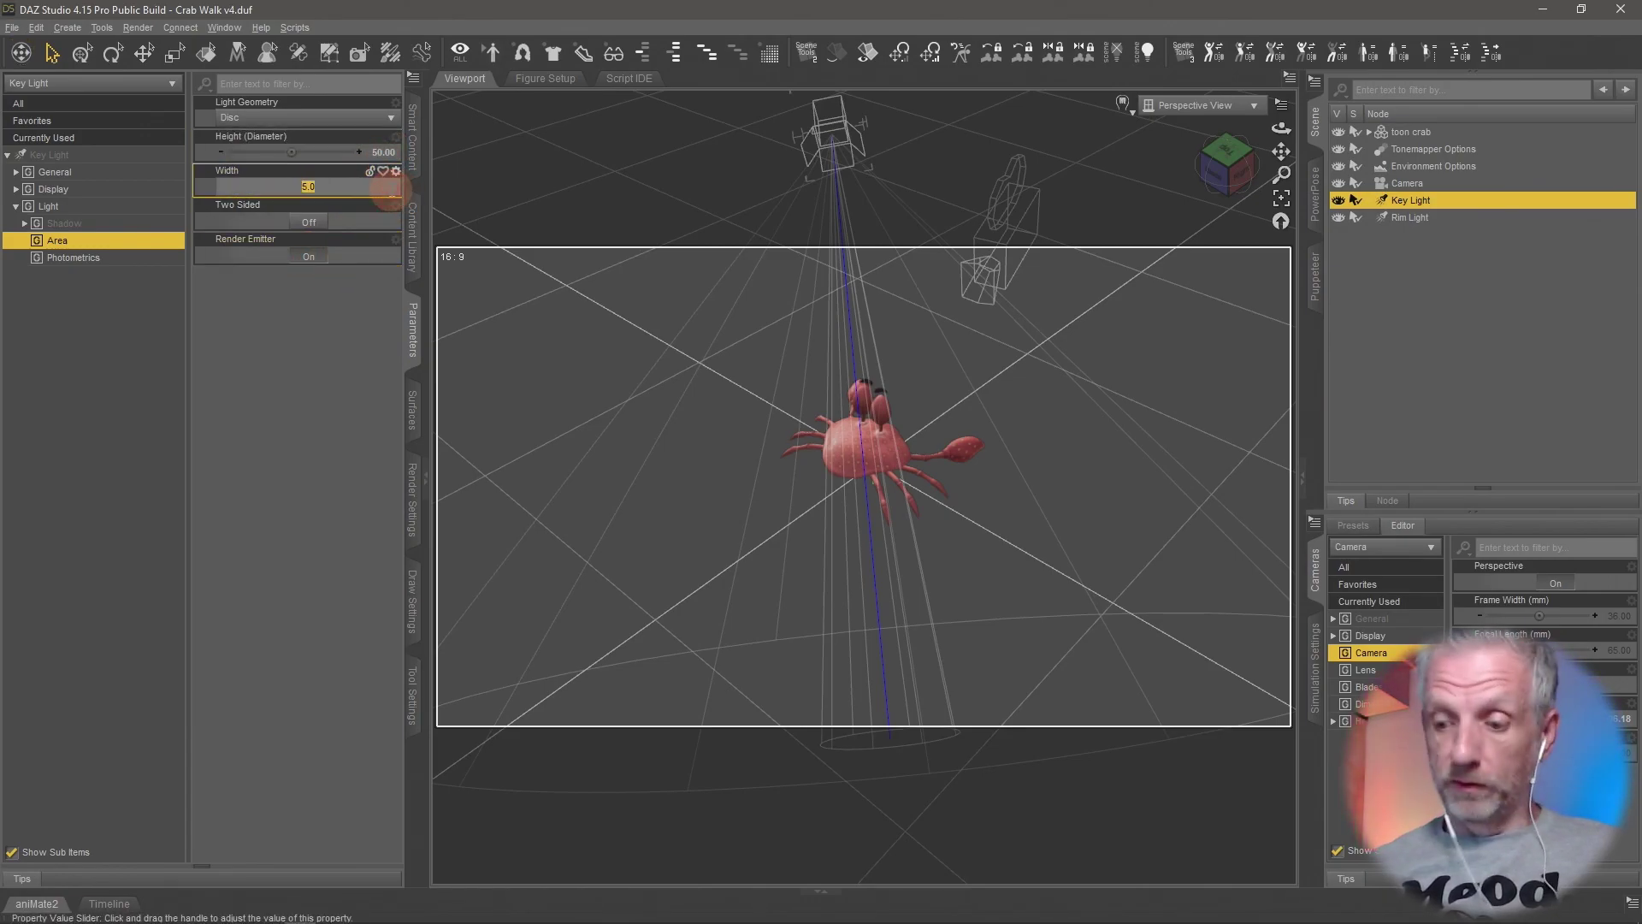
type("50")
key("Return")
Set the Key Light's luminous flux to 50000 lumen.
left_click(116, 258)
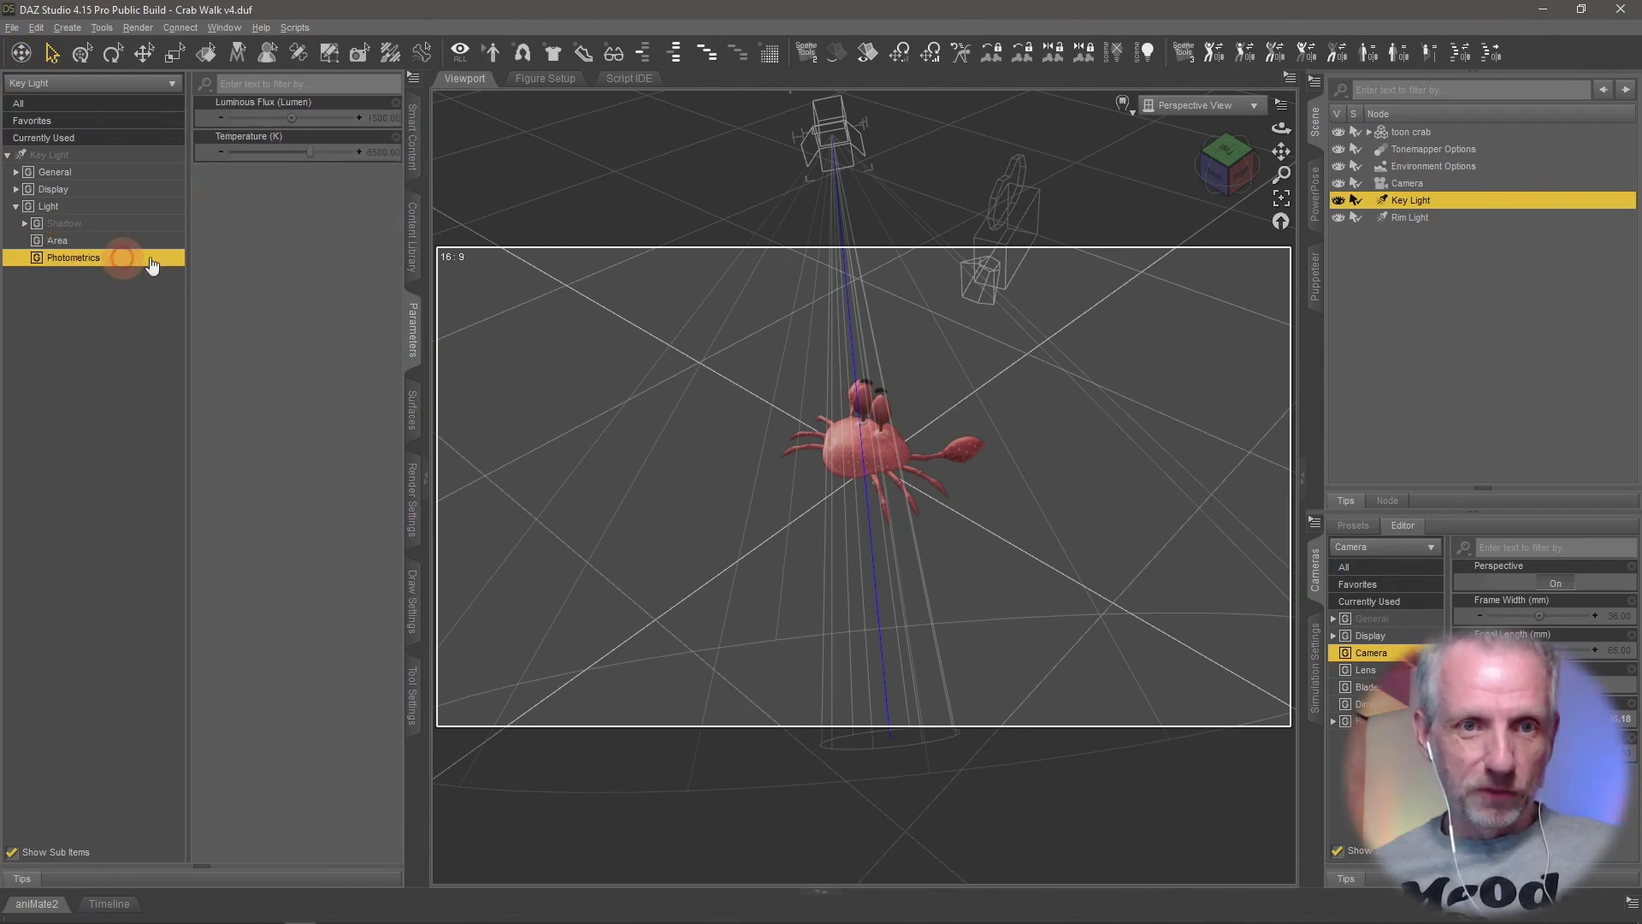
left_click(388, 120)
type("5")
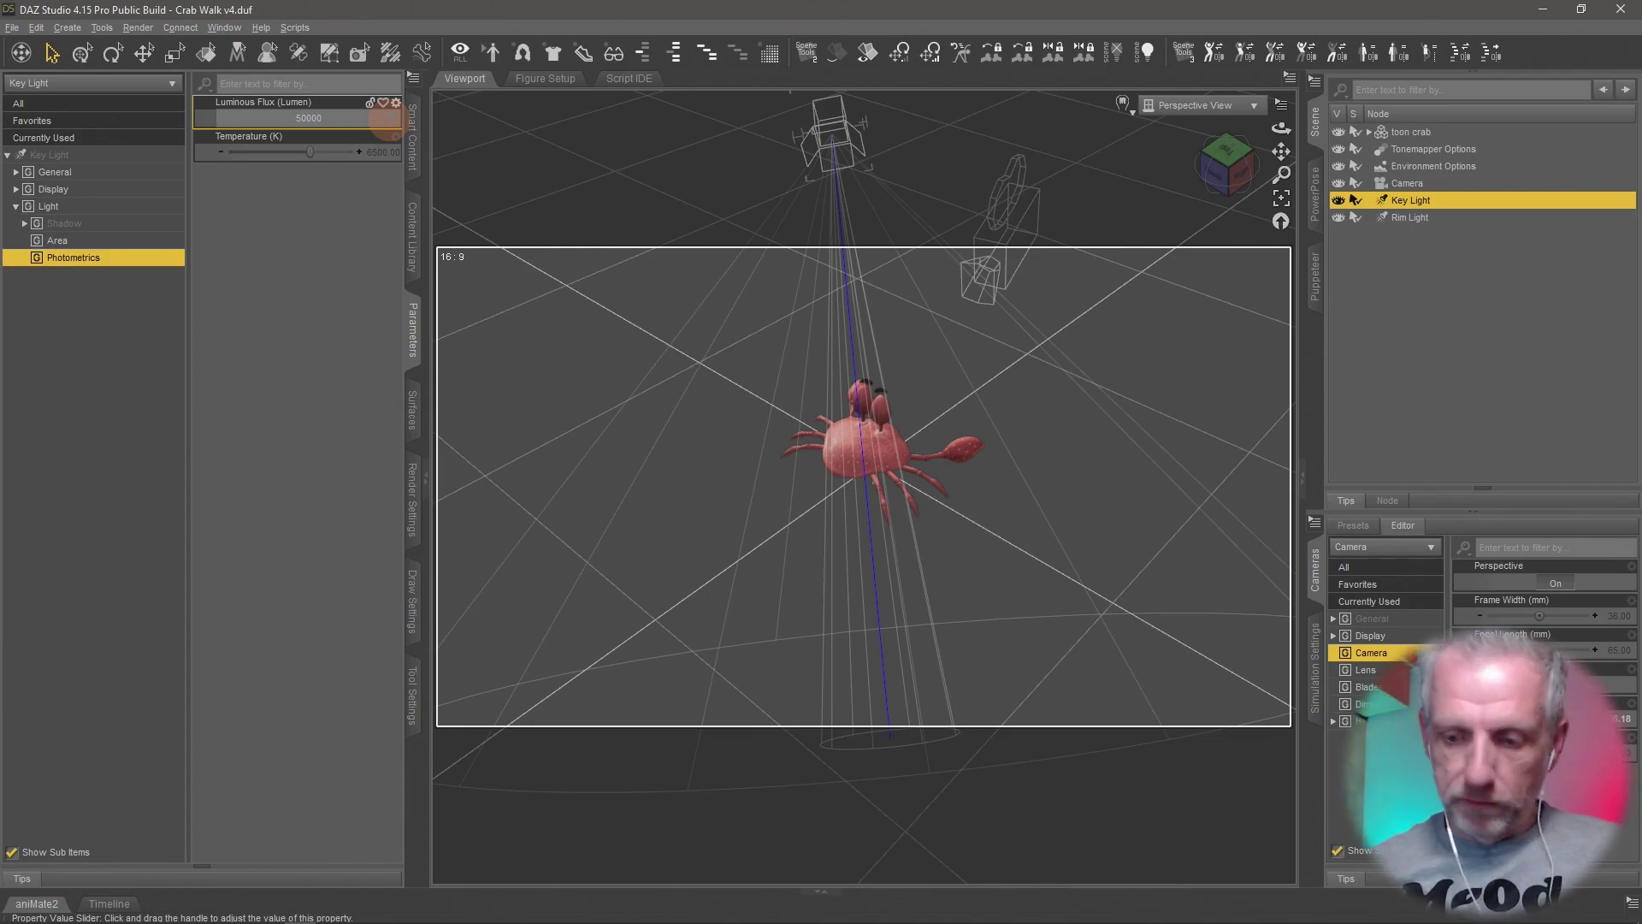
key("Return")
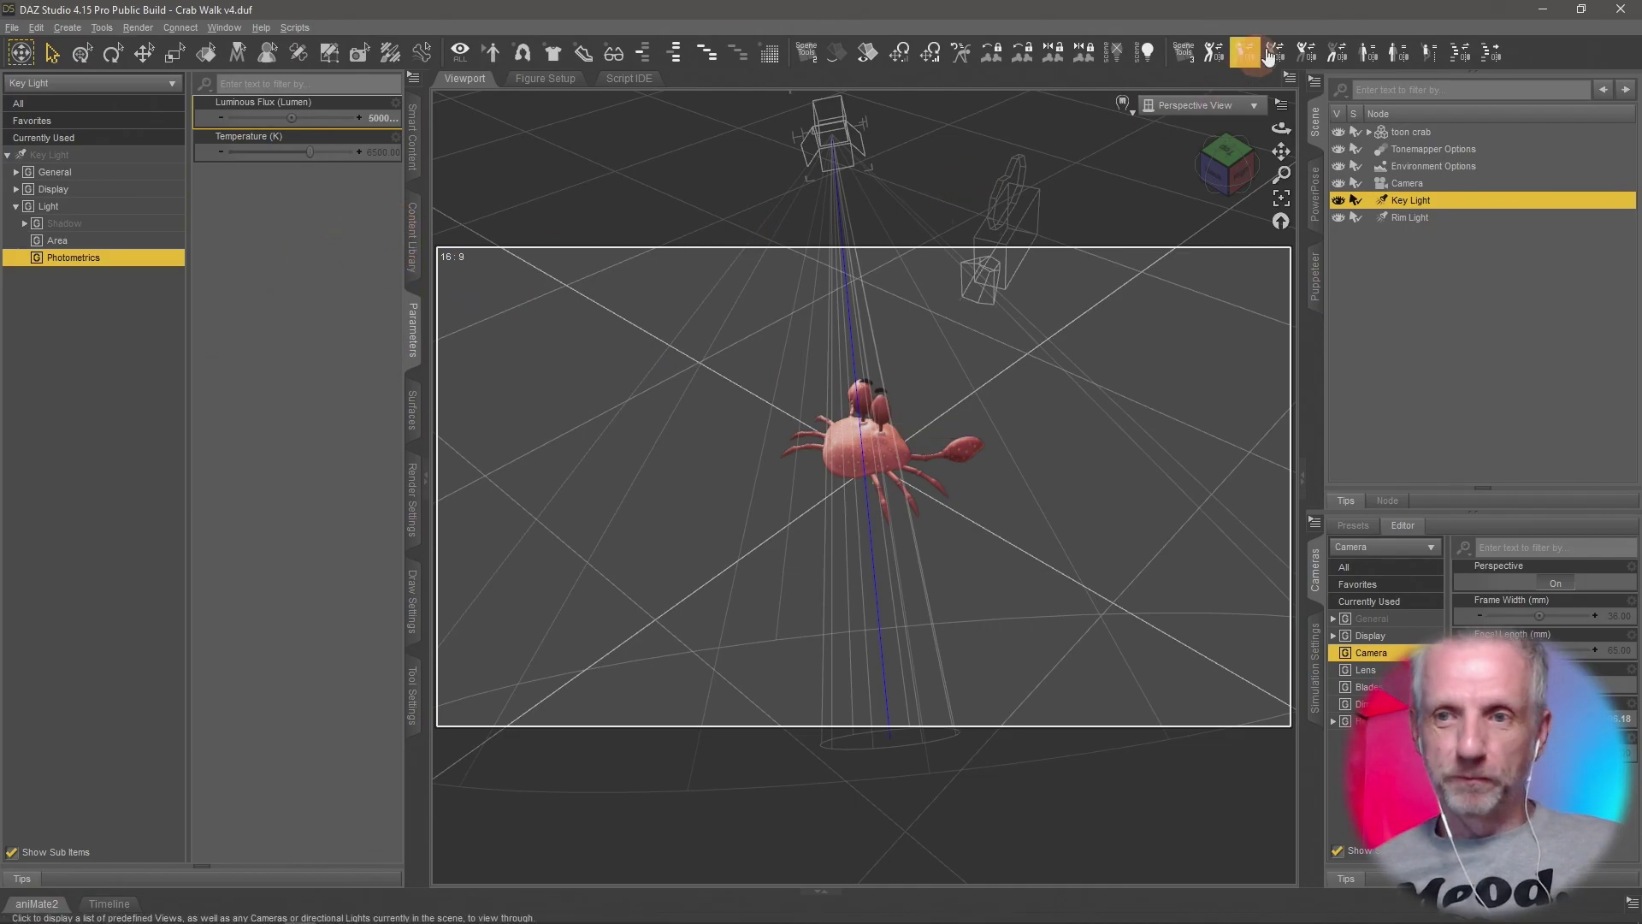
View the scene through the Camera and set the environment intensity in the render settings to 0.
left_click(1236, 106)
left_click(1215, 244)
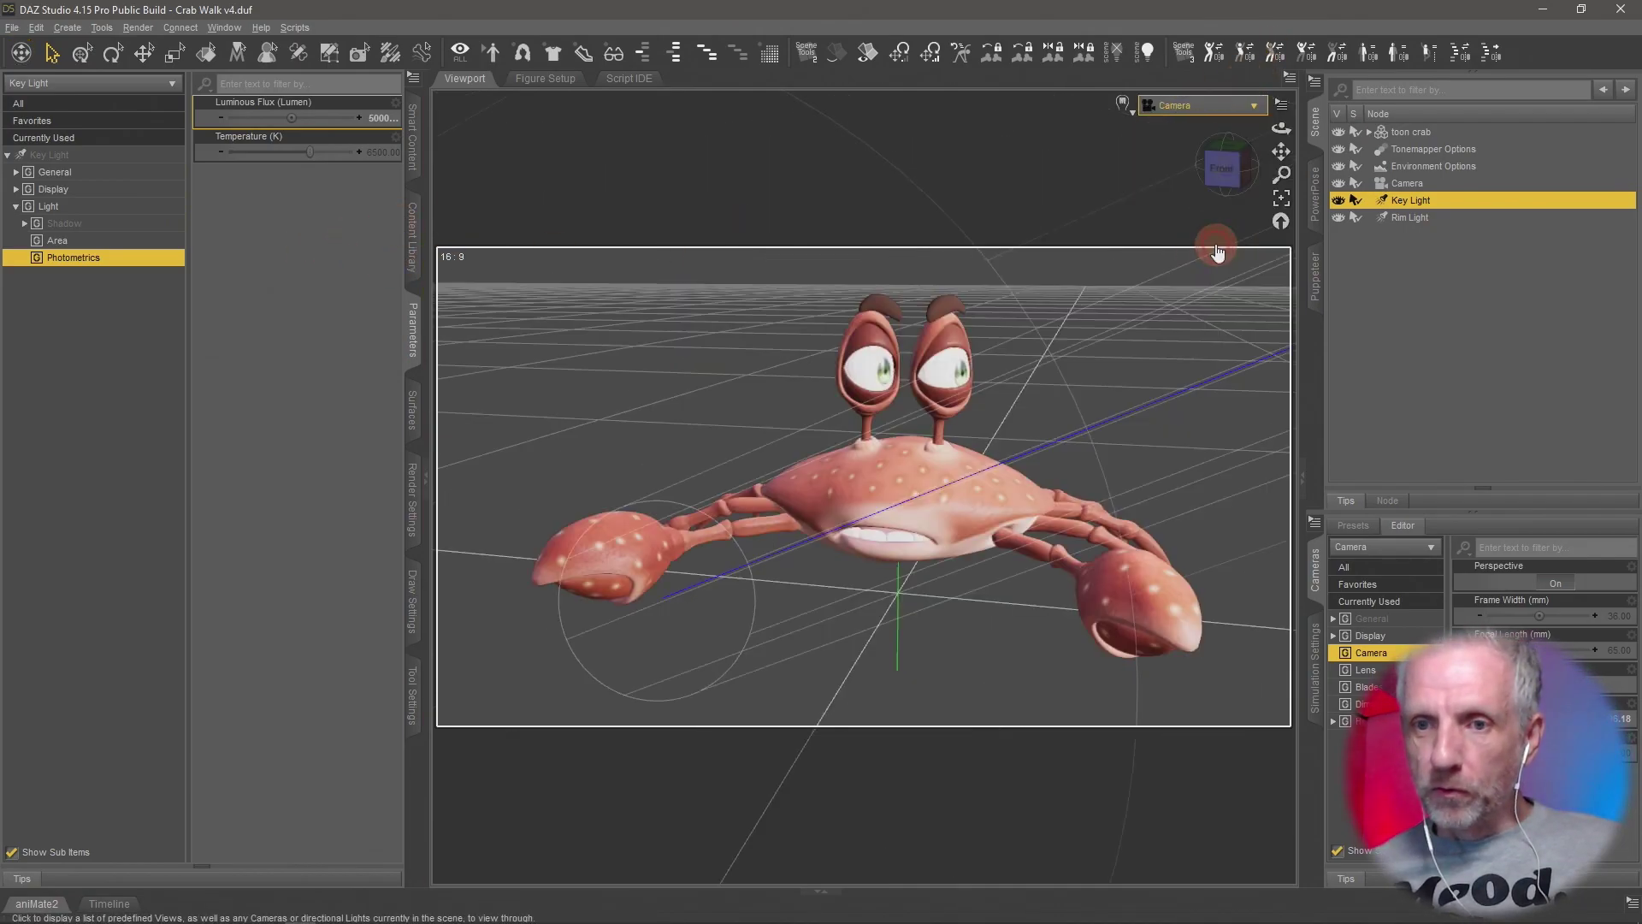
left_click(419, 513)
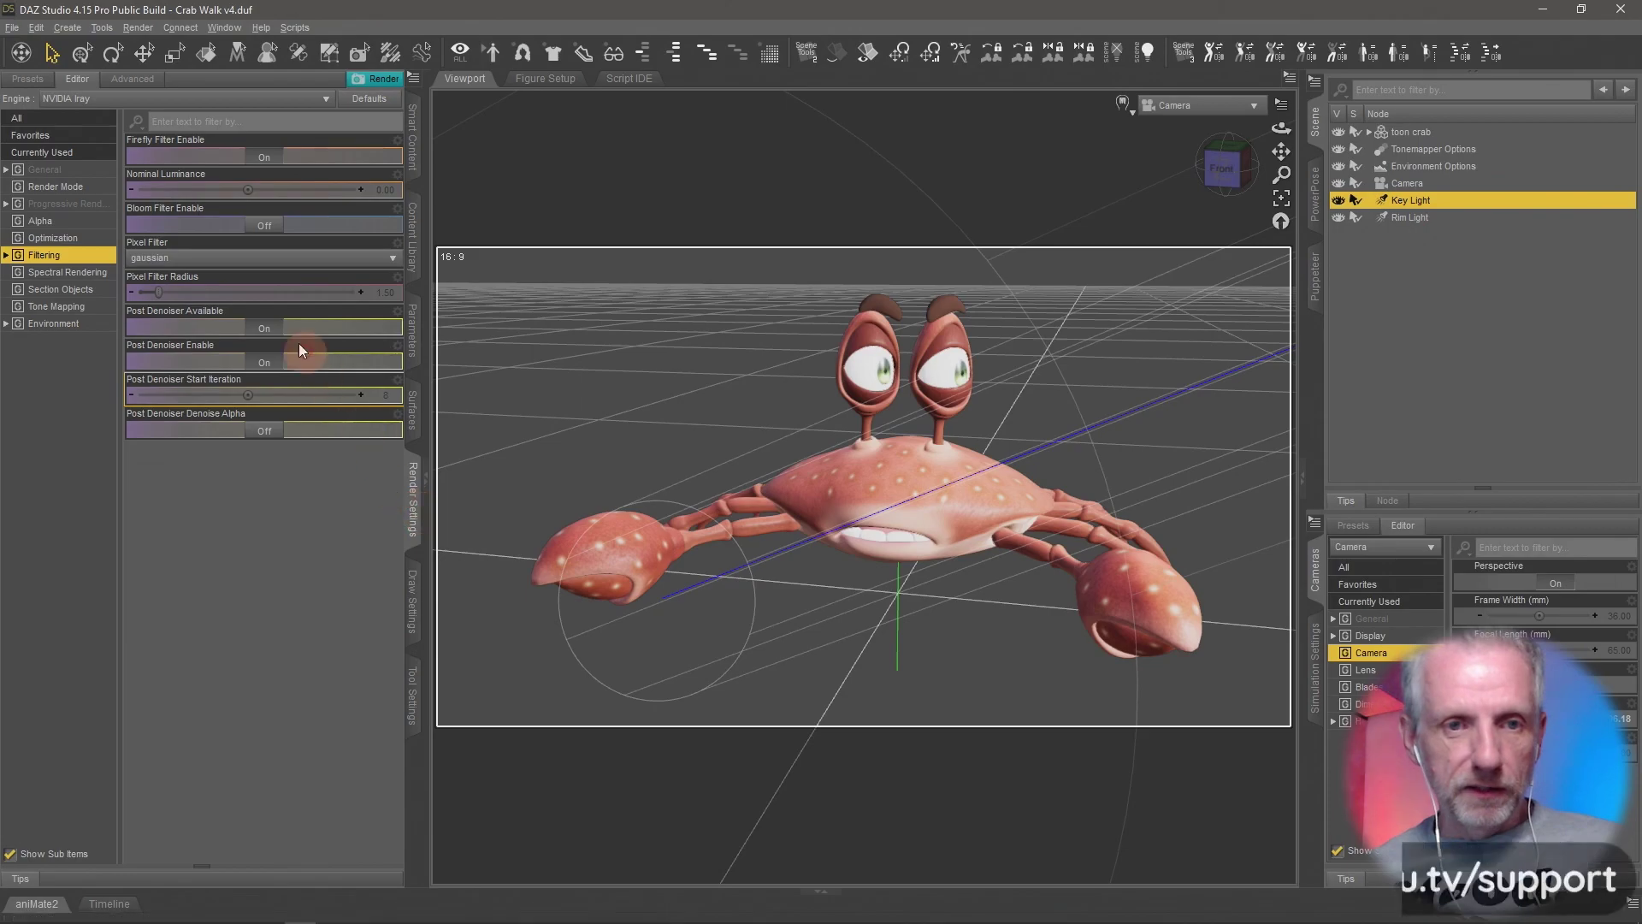
left_click(53, 323)
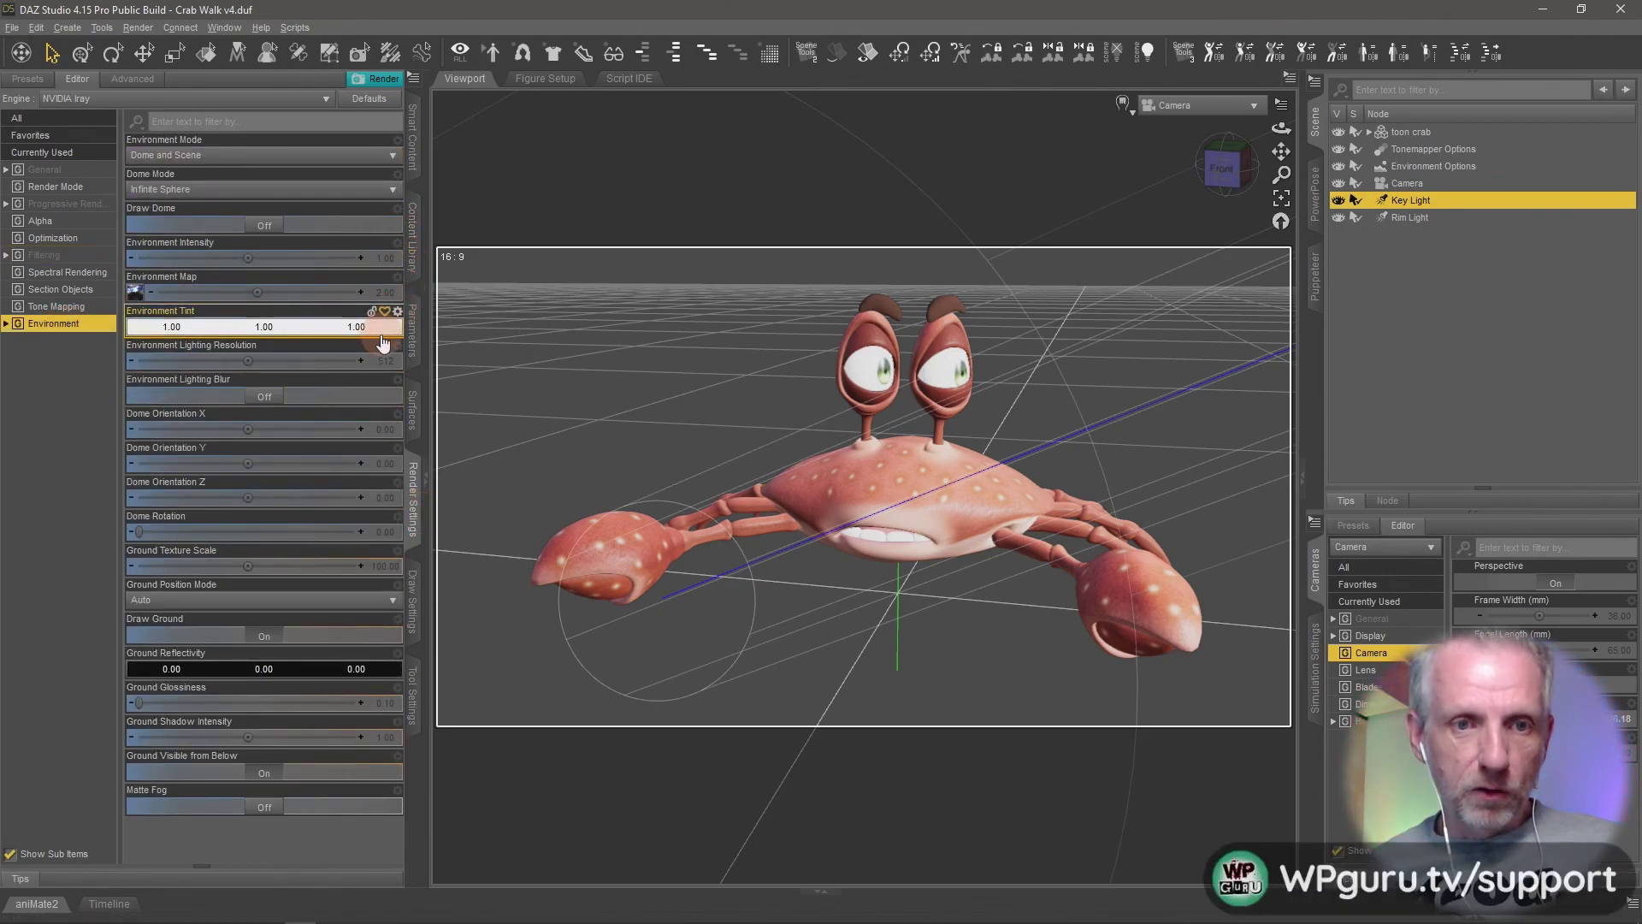
double_click(381, 257)
type("0")
key("Return")
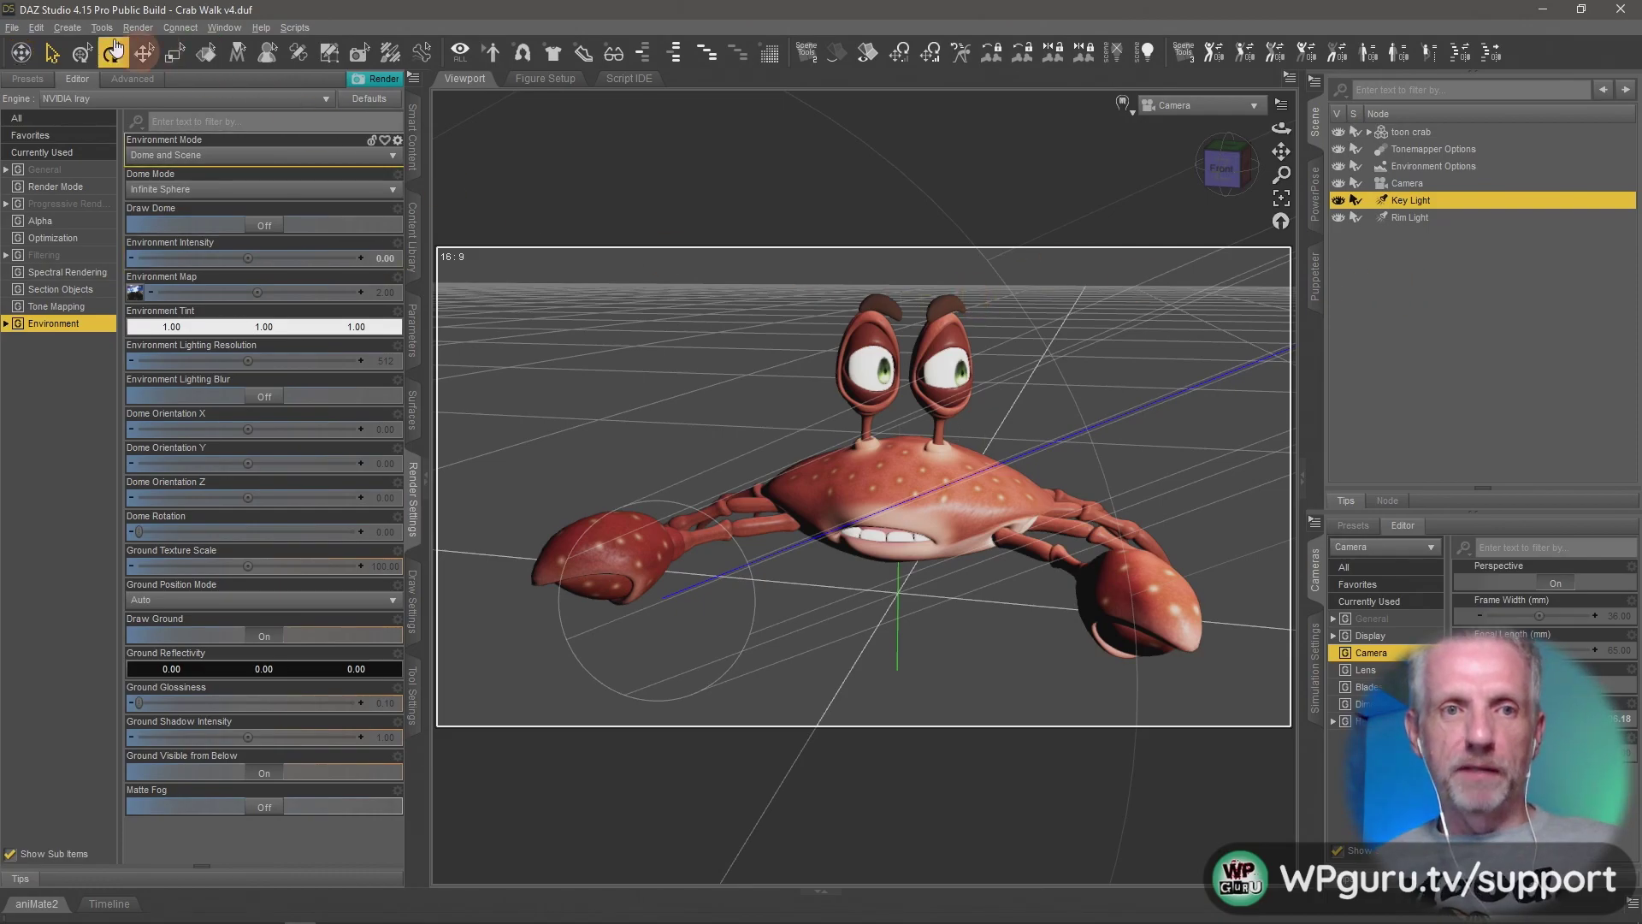
Create a Filament Draw Options node with its default name and settings.
left_click(55, 28)
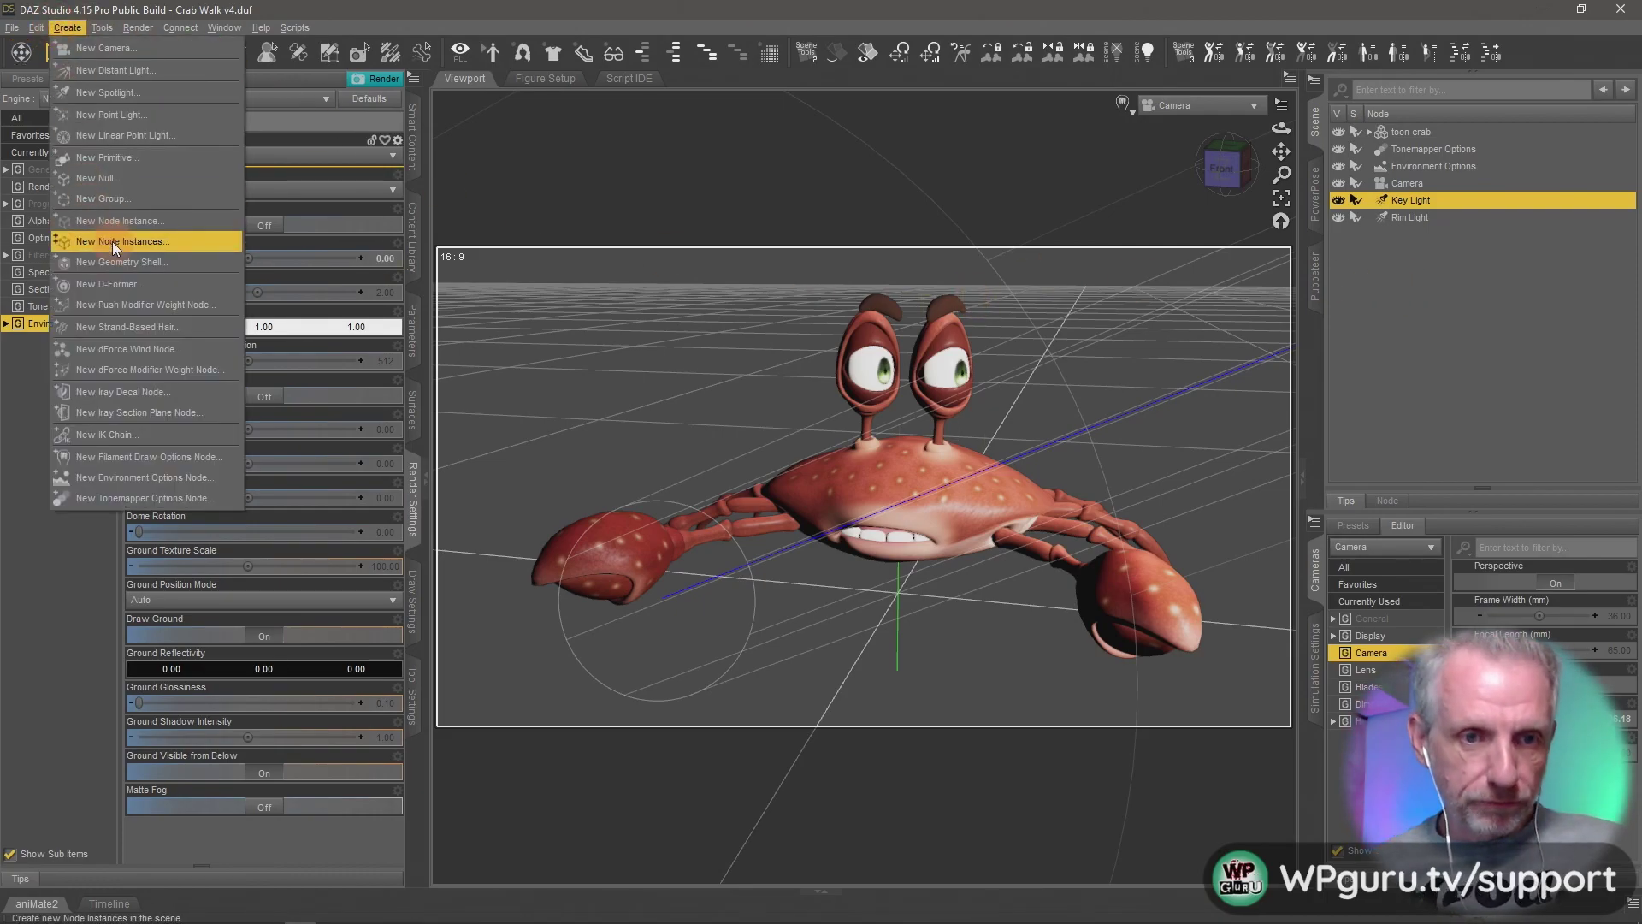
left_click(203, 453)
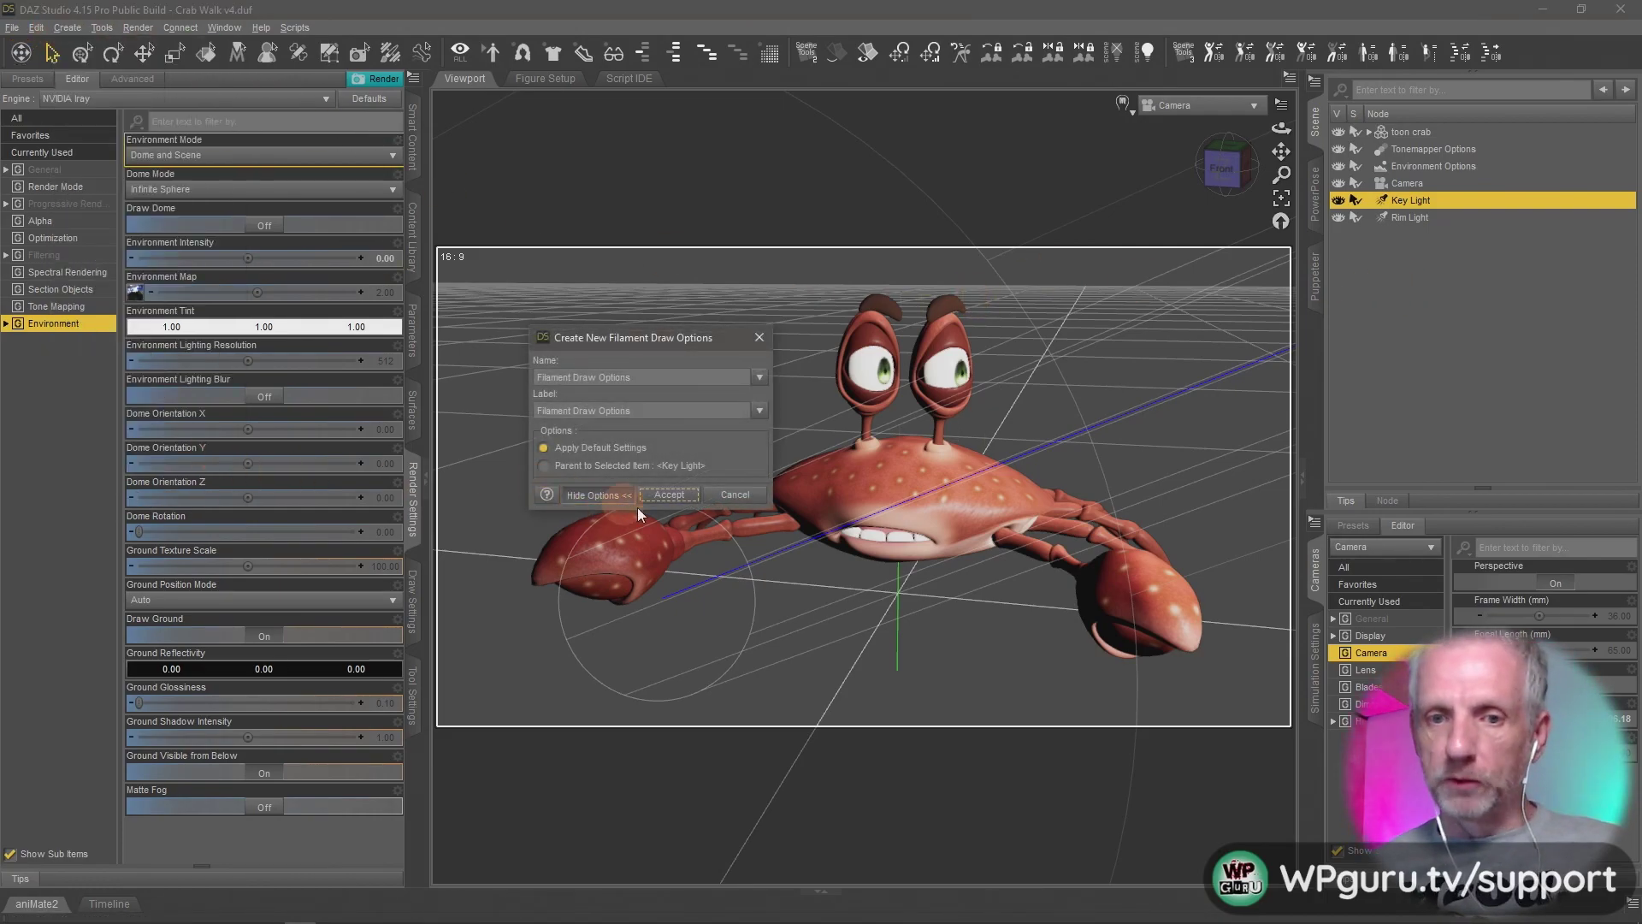
left_click(669, 498)
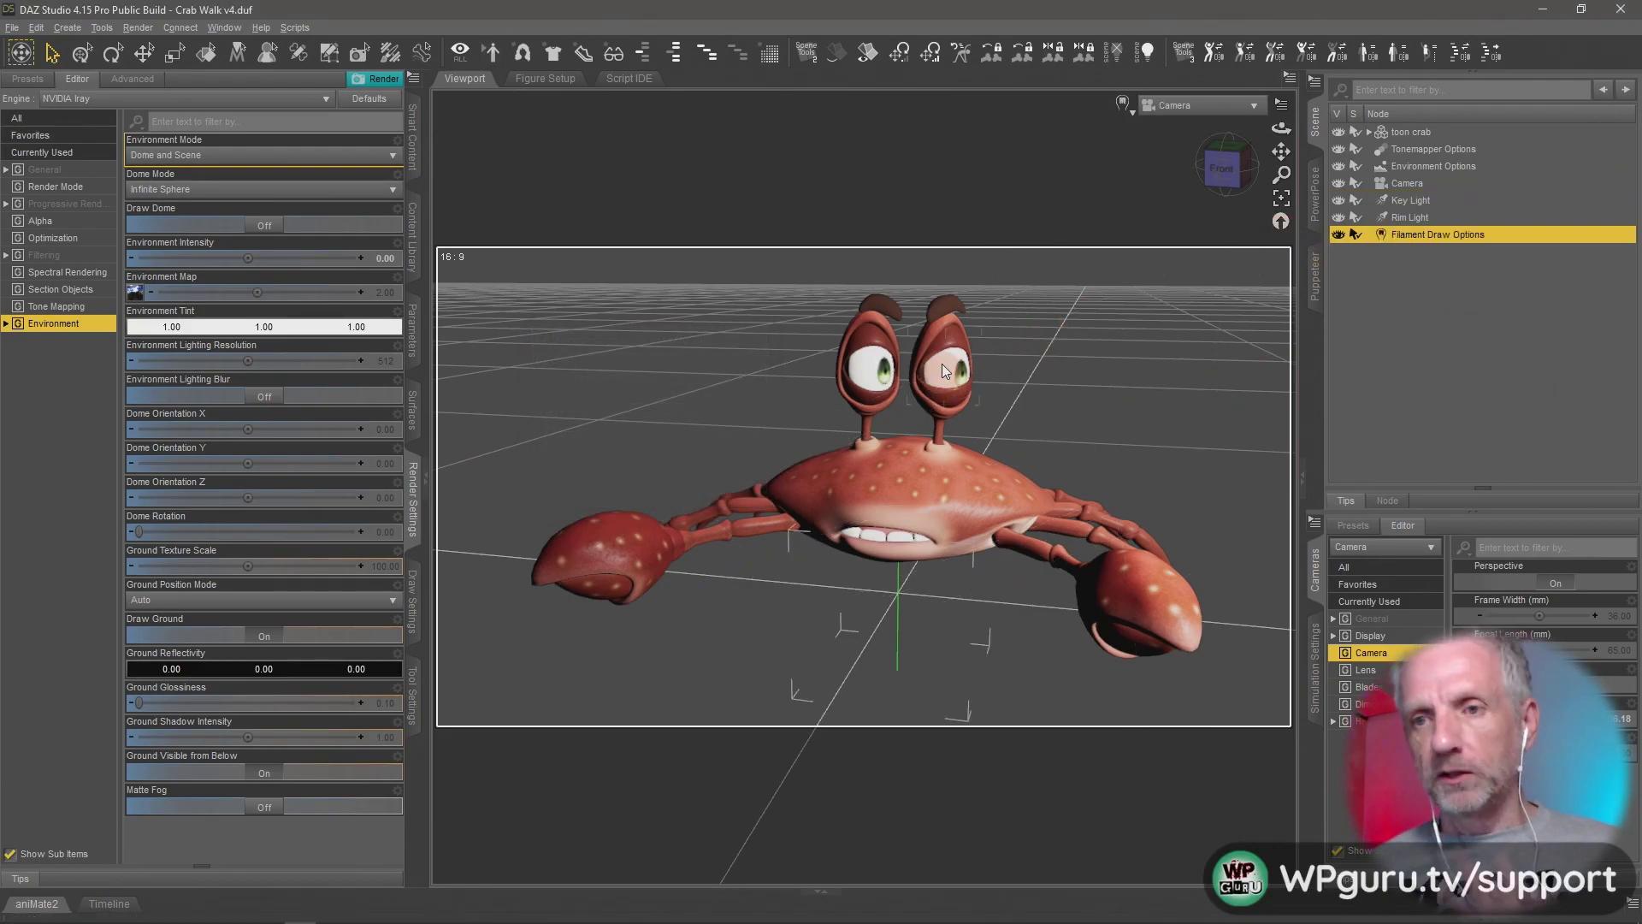
Turn off Generate Texture Mipmaps in the optimization parameters of the Filament Draw Options node.
left_click(413, 329)
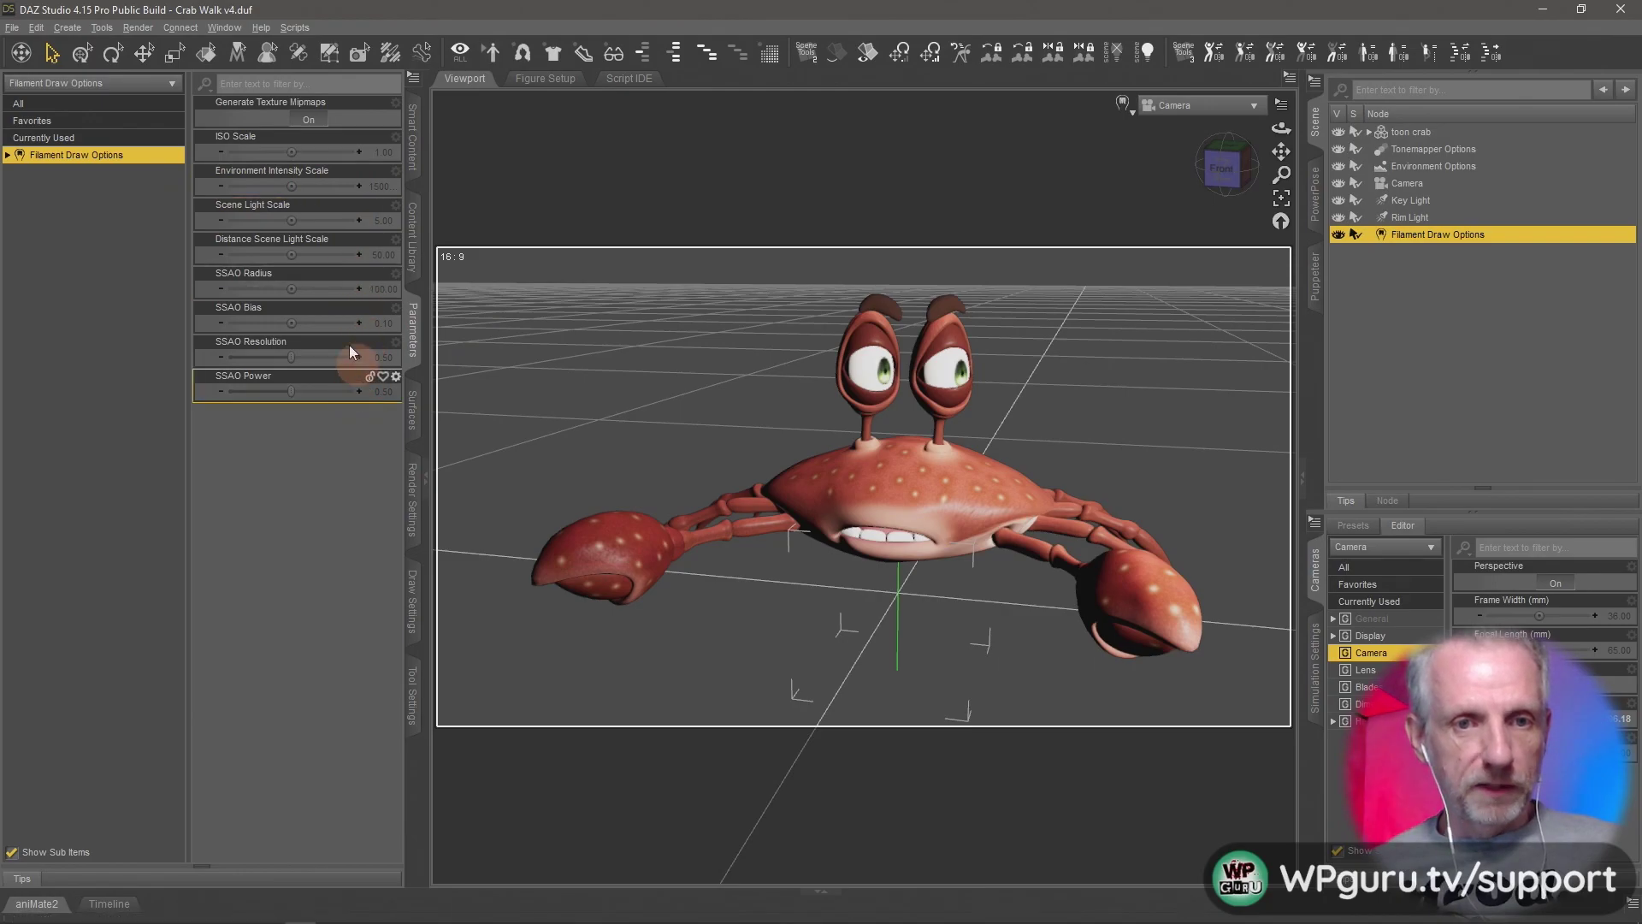
left_click(8, 156)
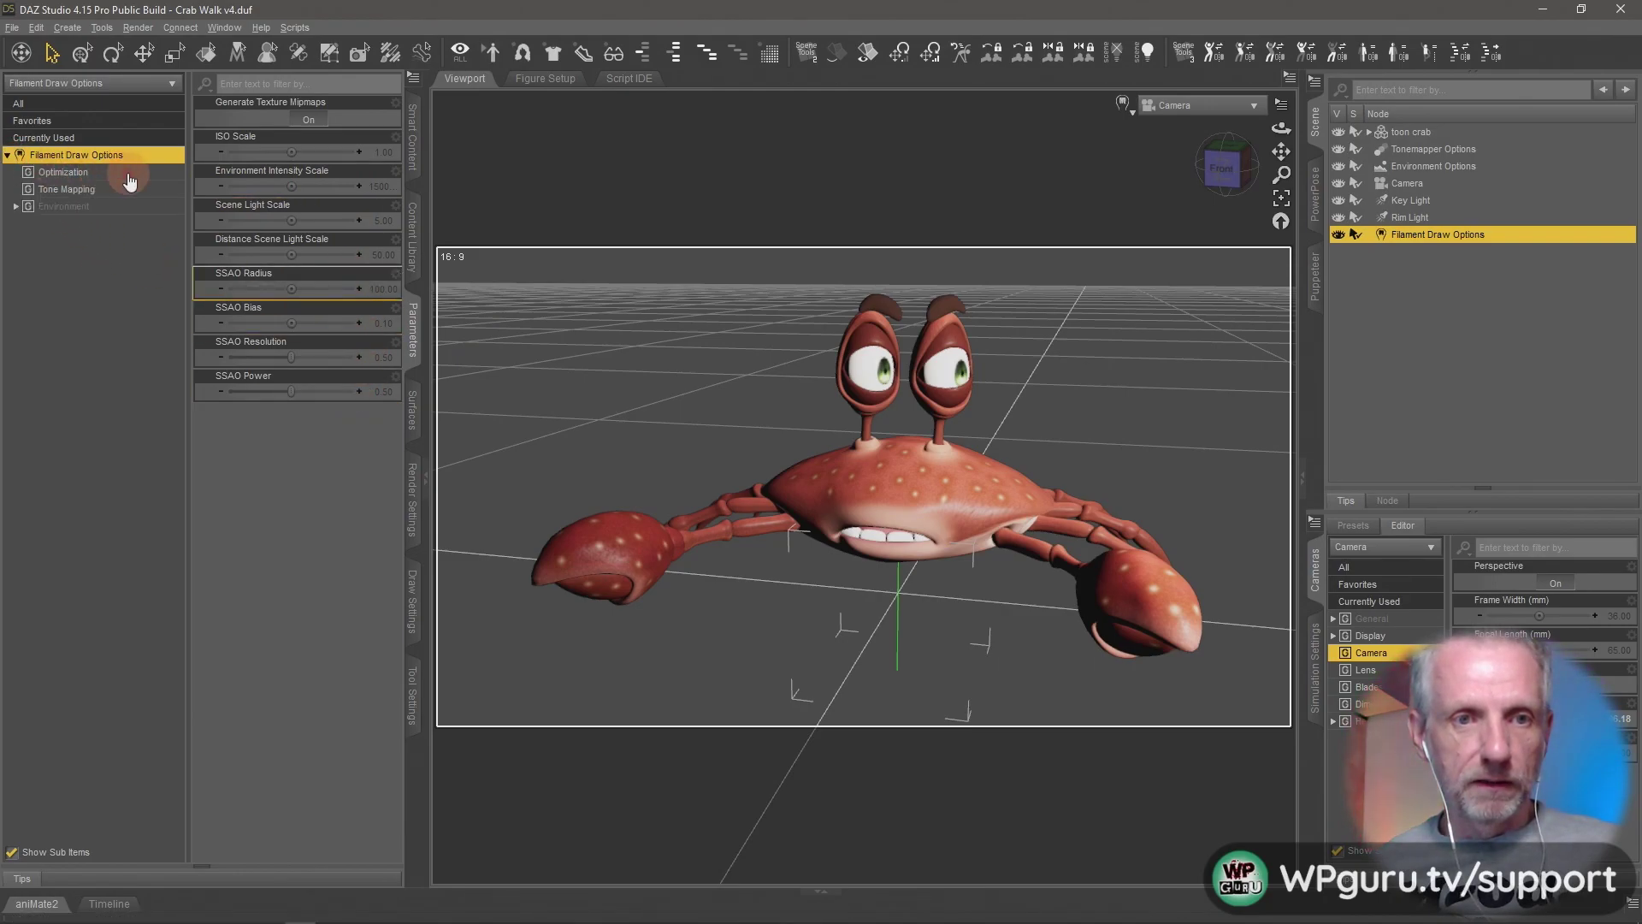
left_click(131, 178)
left_click(359, 120)
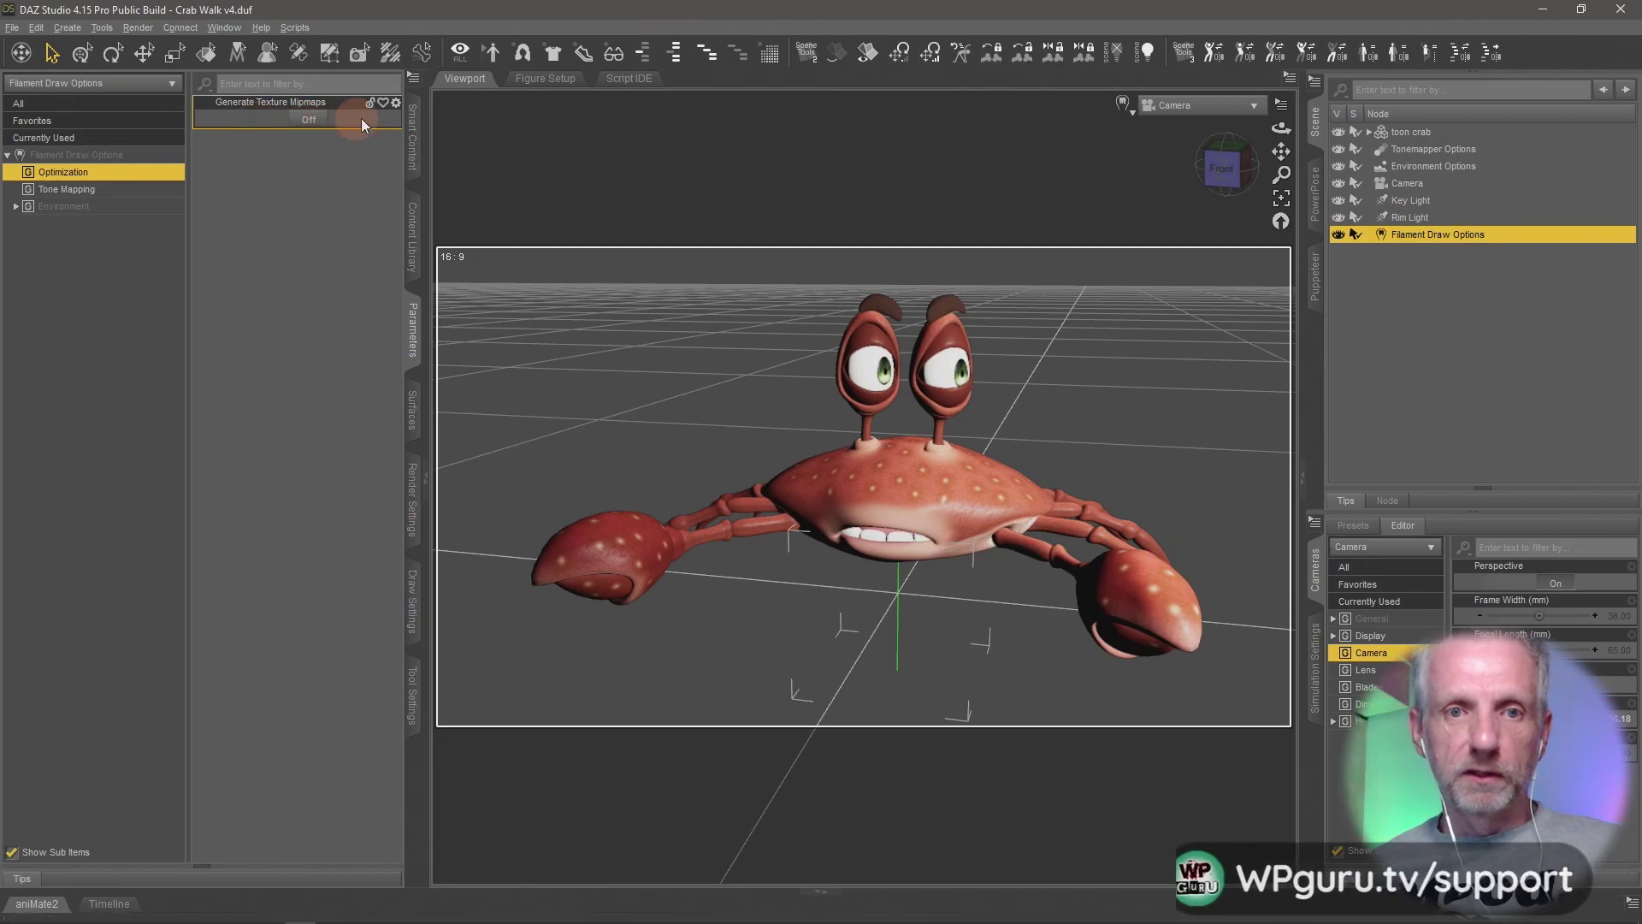
Set the Filament Draw Options node's Environment Intensity Scale to 6000.
left_click(147, 192)
left_click(158, 214)
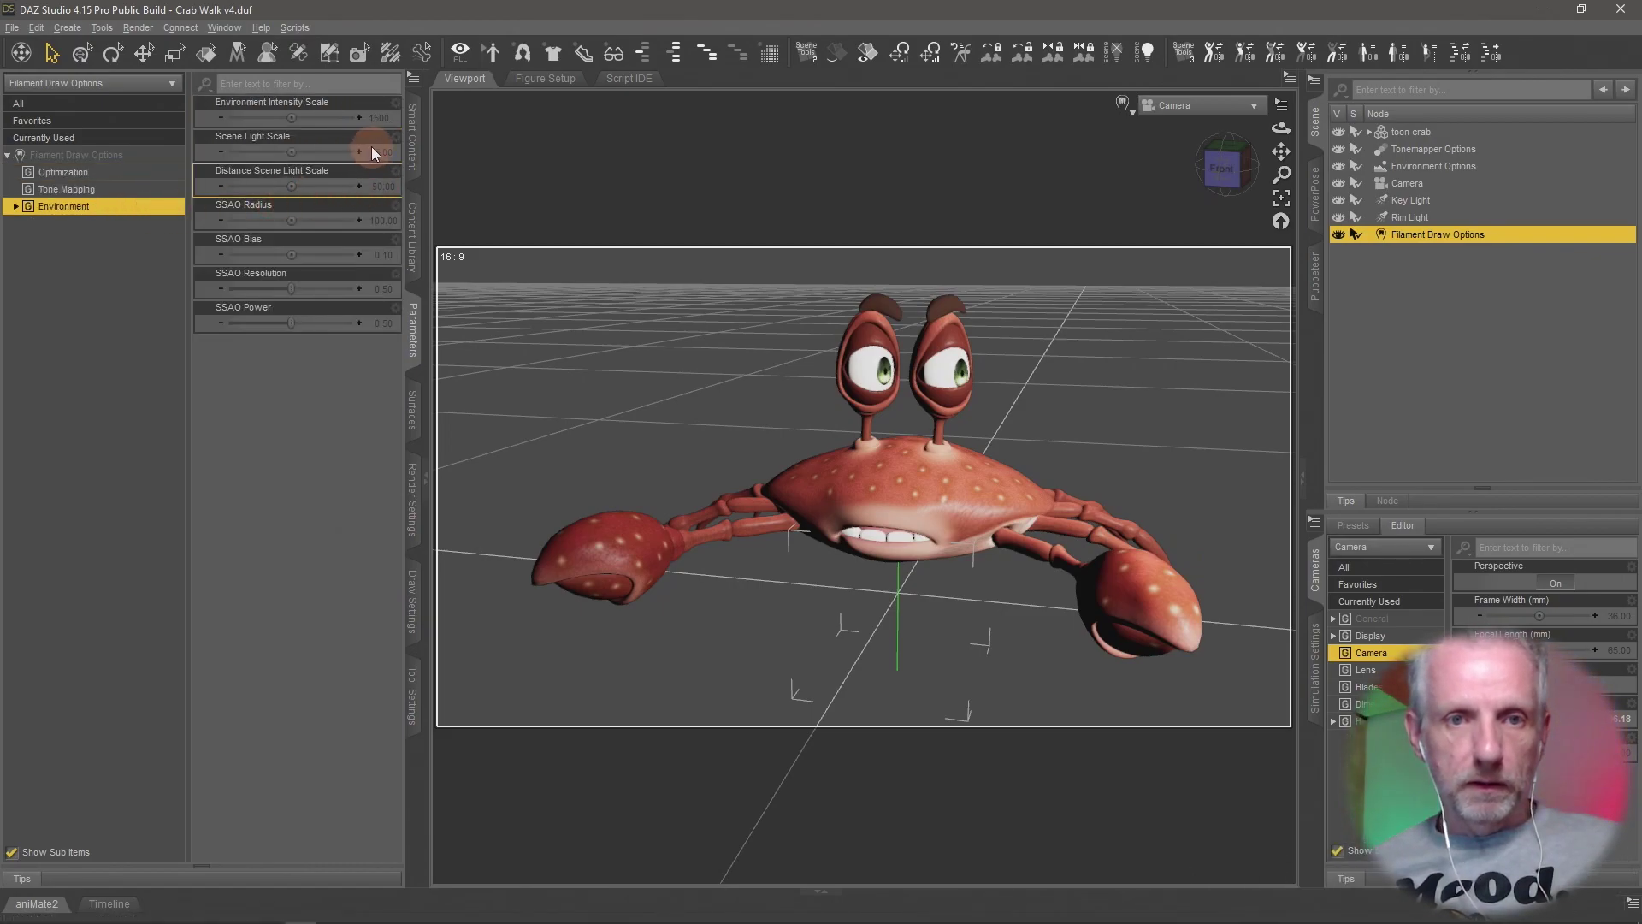
left_click(382, 118)
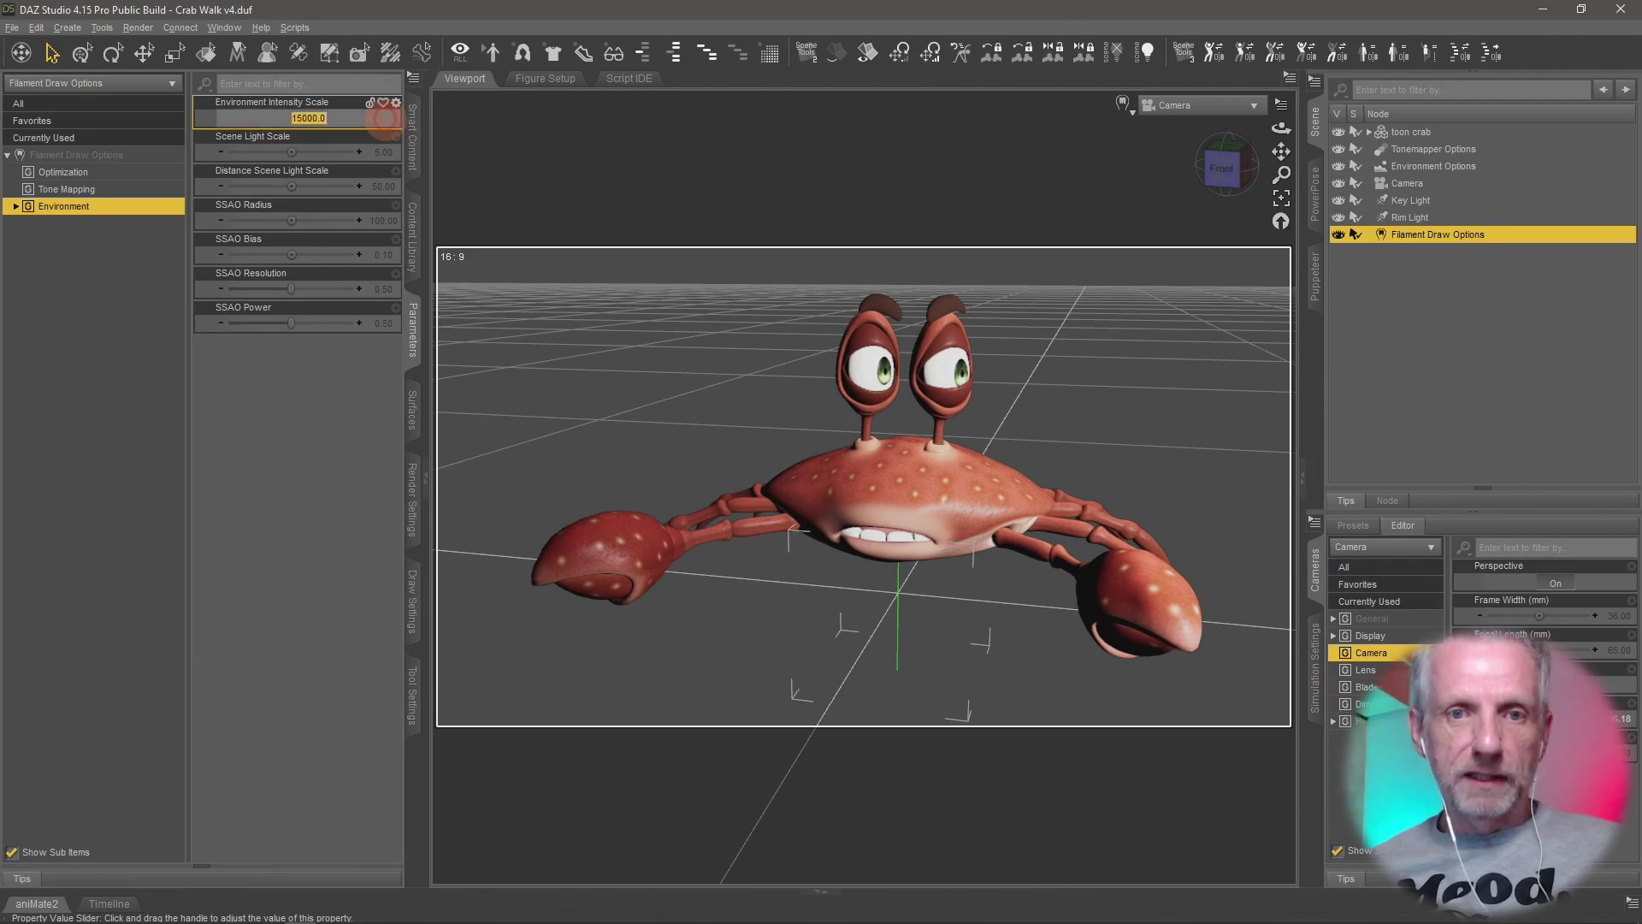
type("6000")
key("Return")
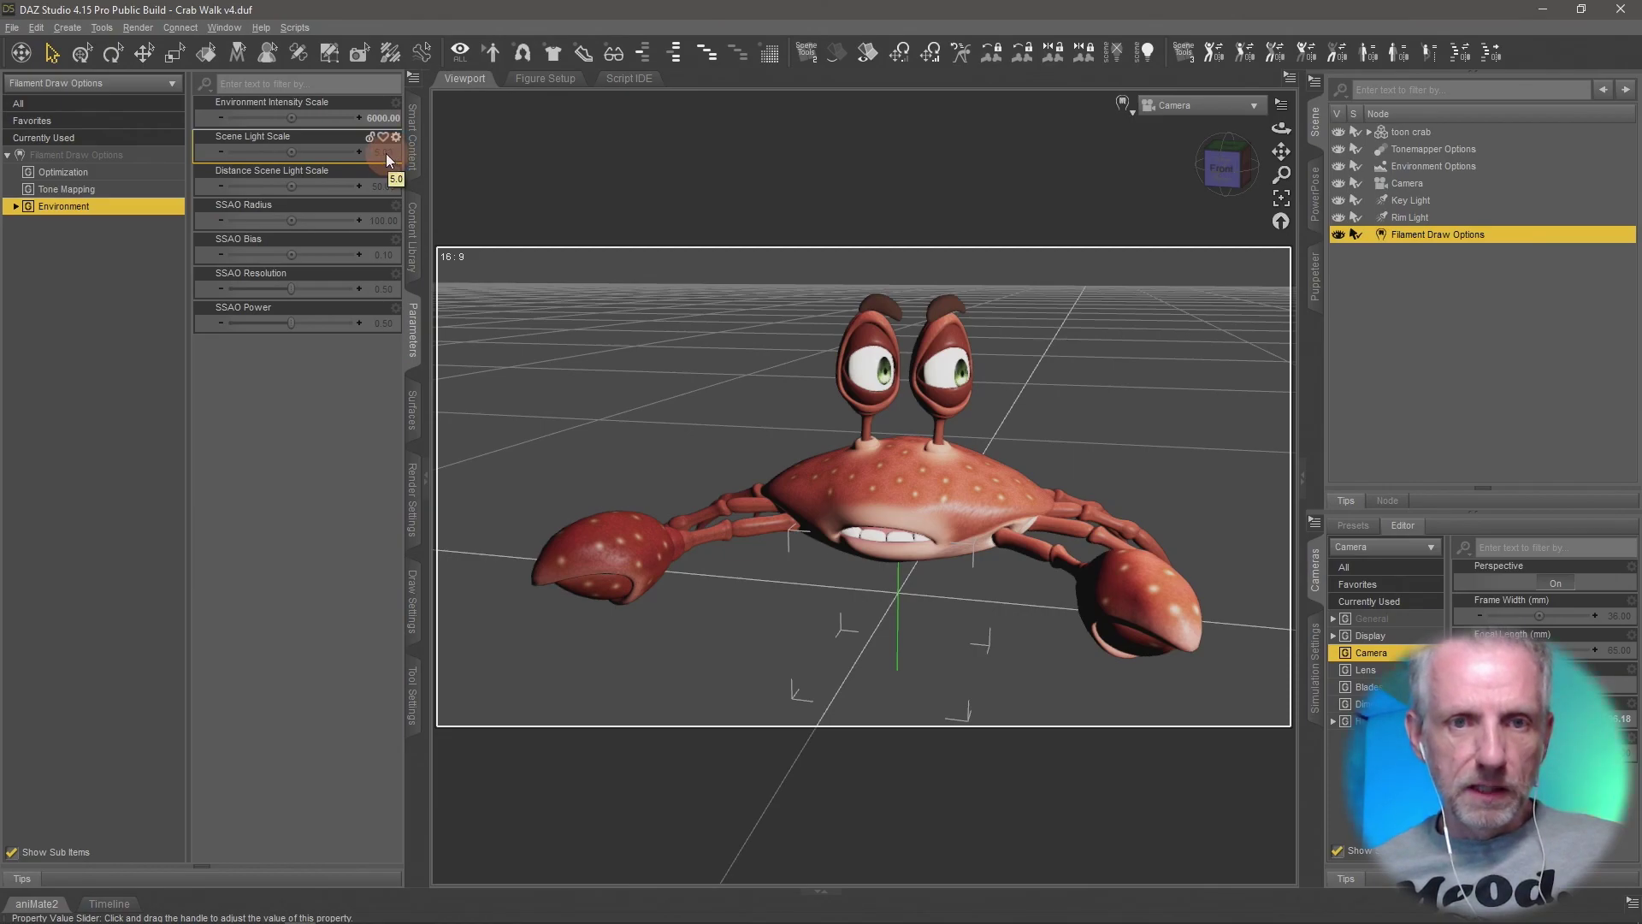
Set the Filament Draw Options node's Scene Light Scale to 1.5.
left_click(384, 153)
type("1")
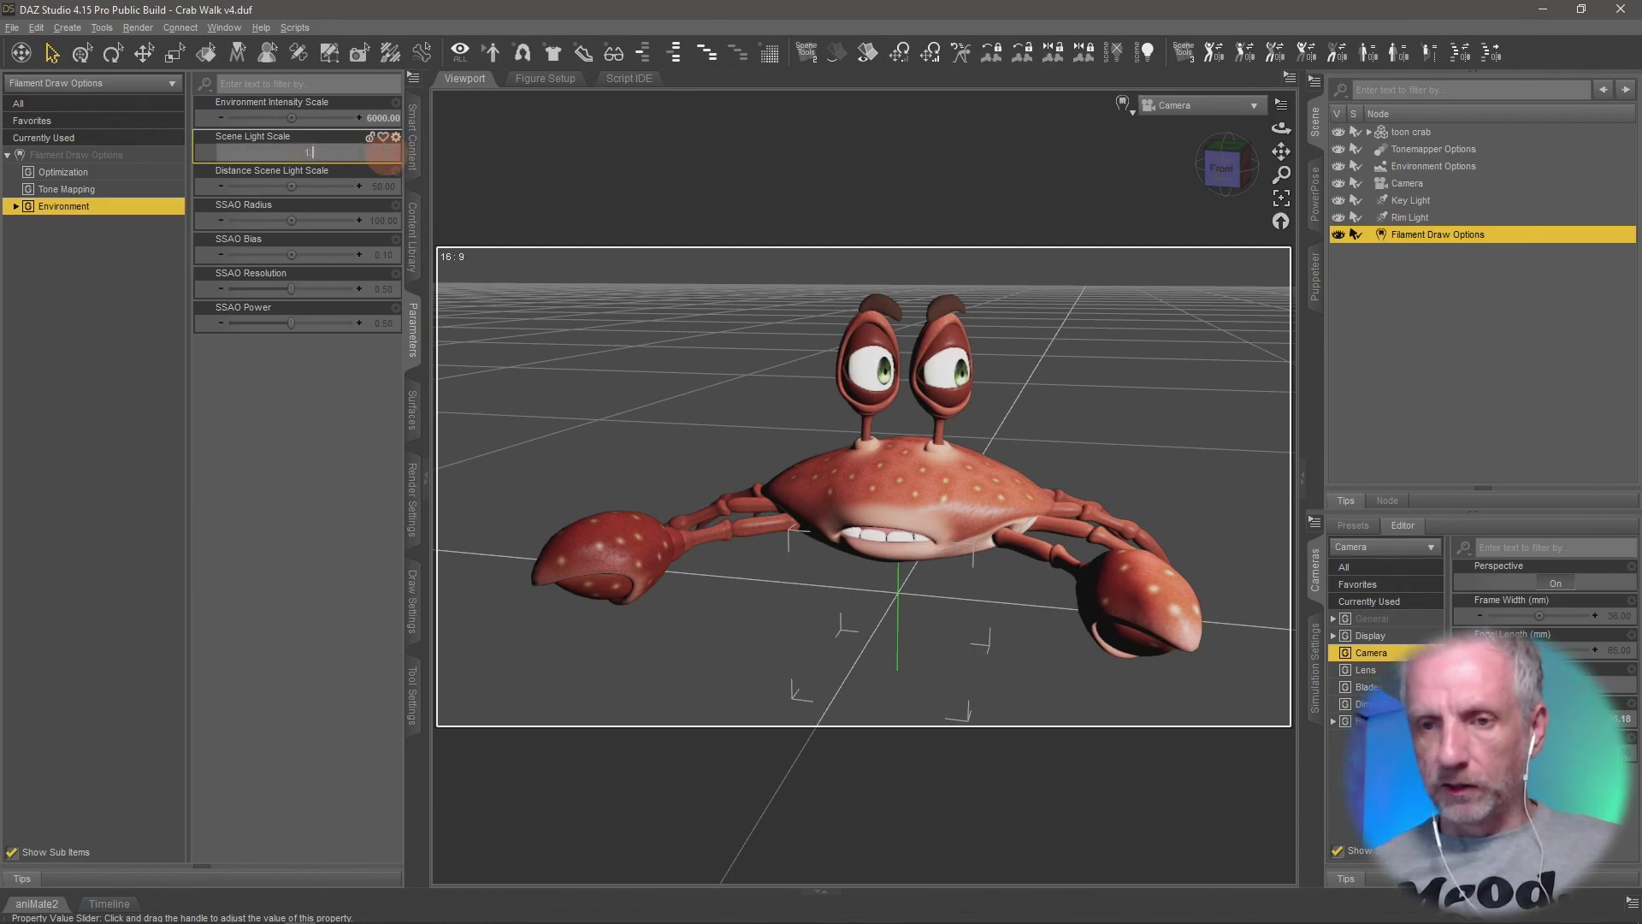
type(".5")
key("Return")
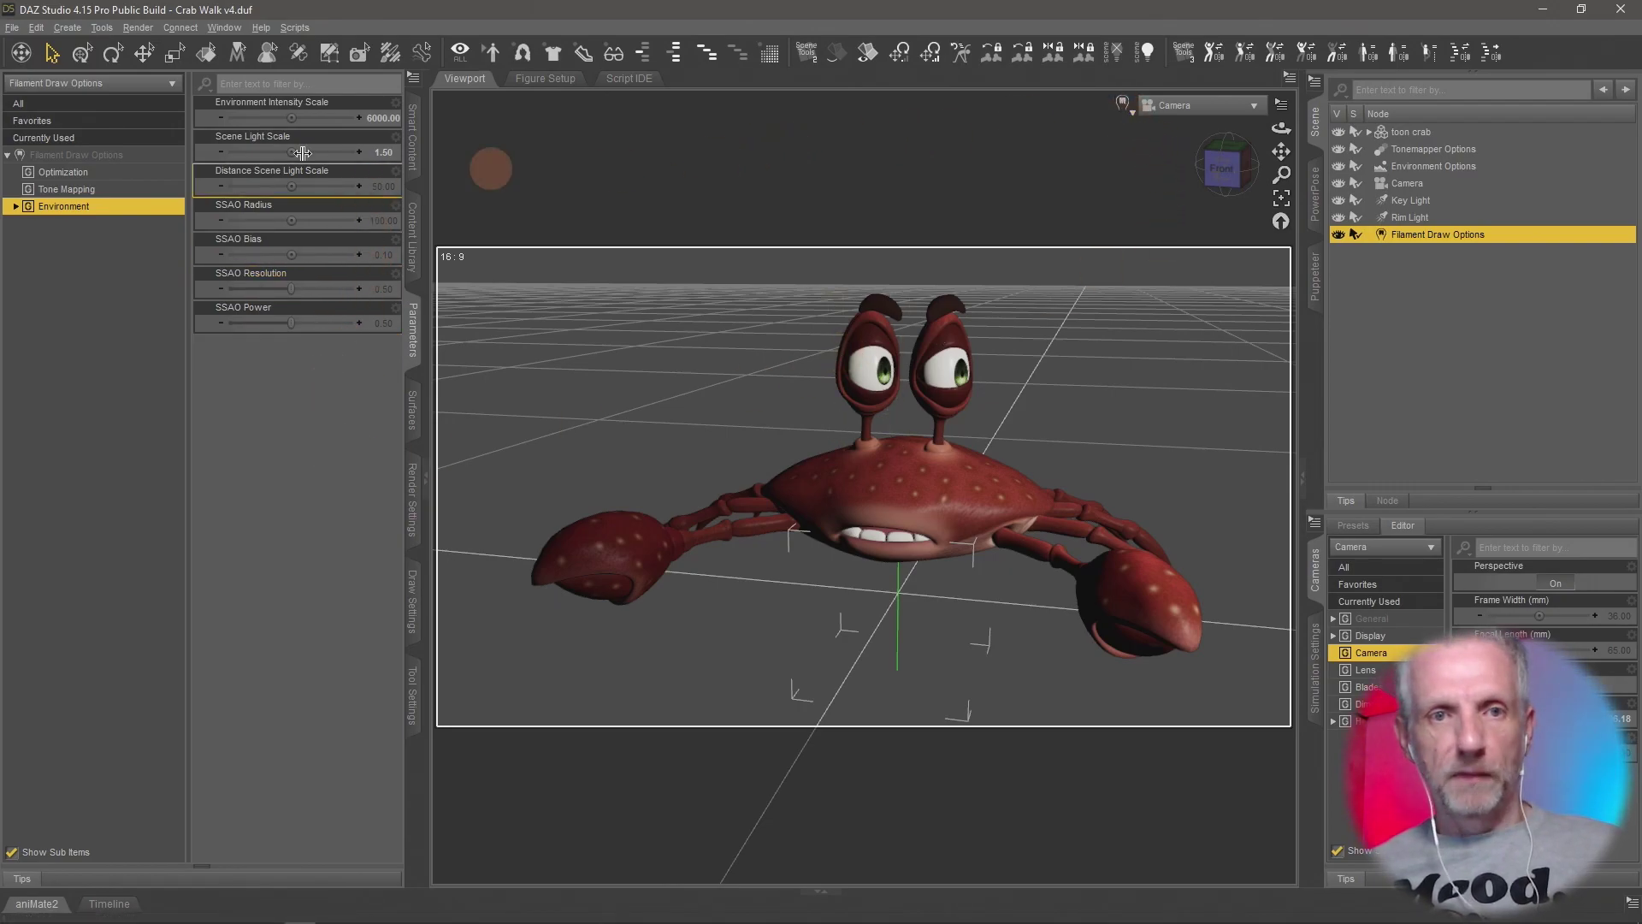
Start saving the scene as a new file in the Crab Walk folder under ! DAZ Projects.
left_click(12, 27)
mouse_move(127, 146)
left_click(248, 145)
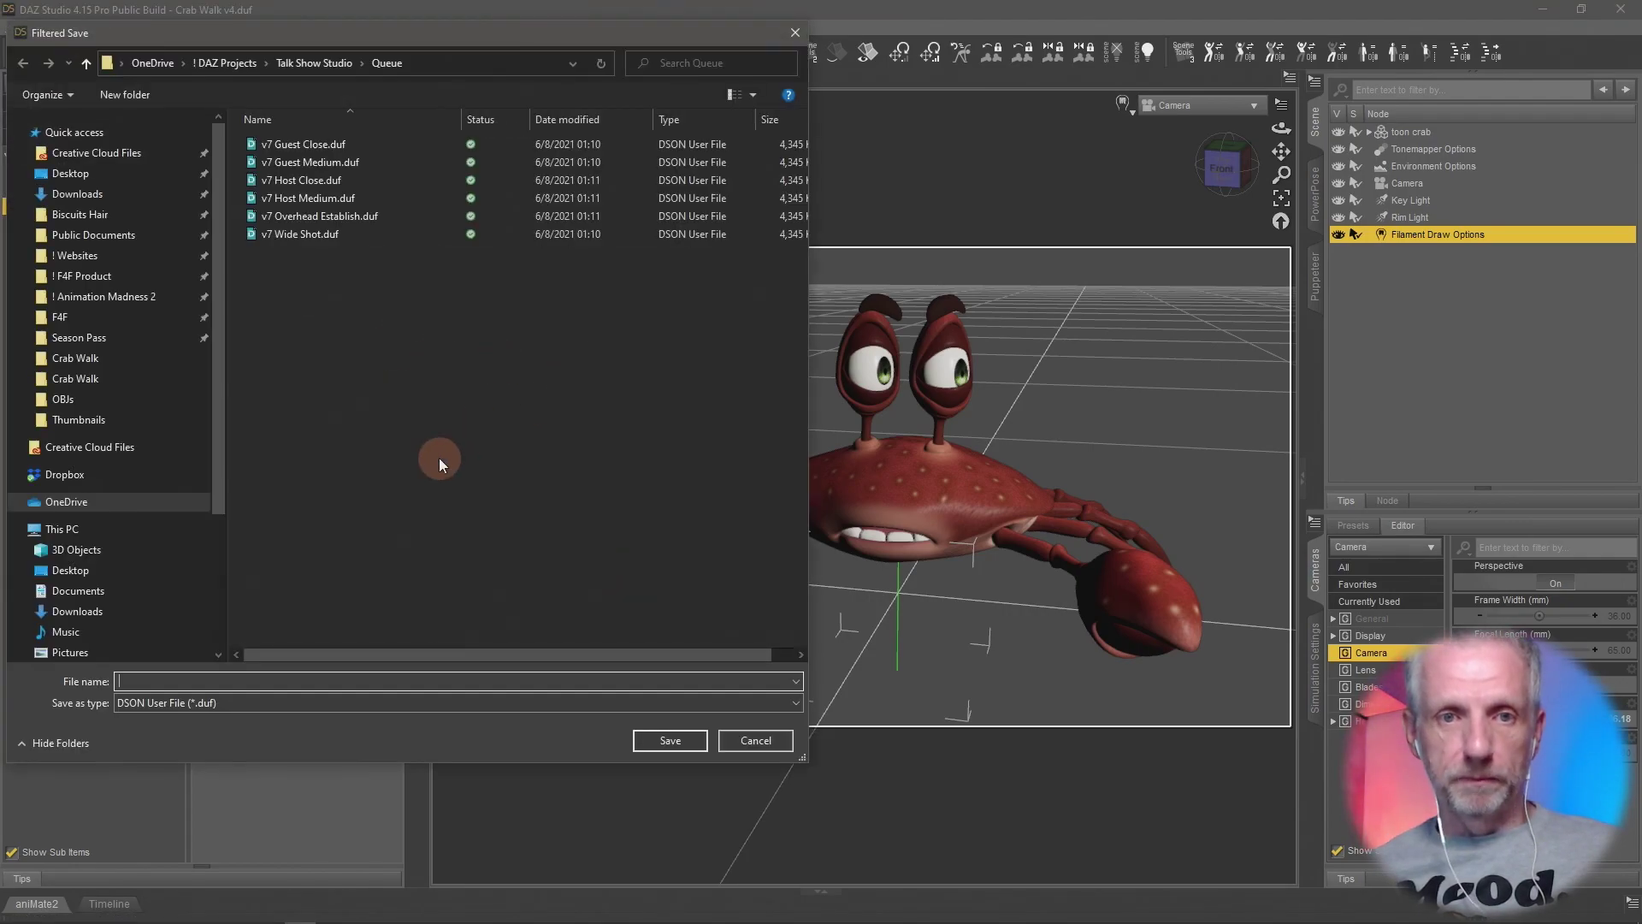
left_click(225, 64)
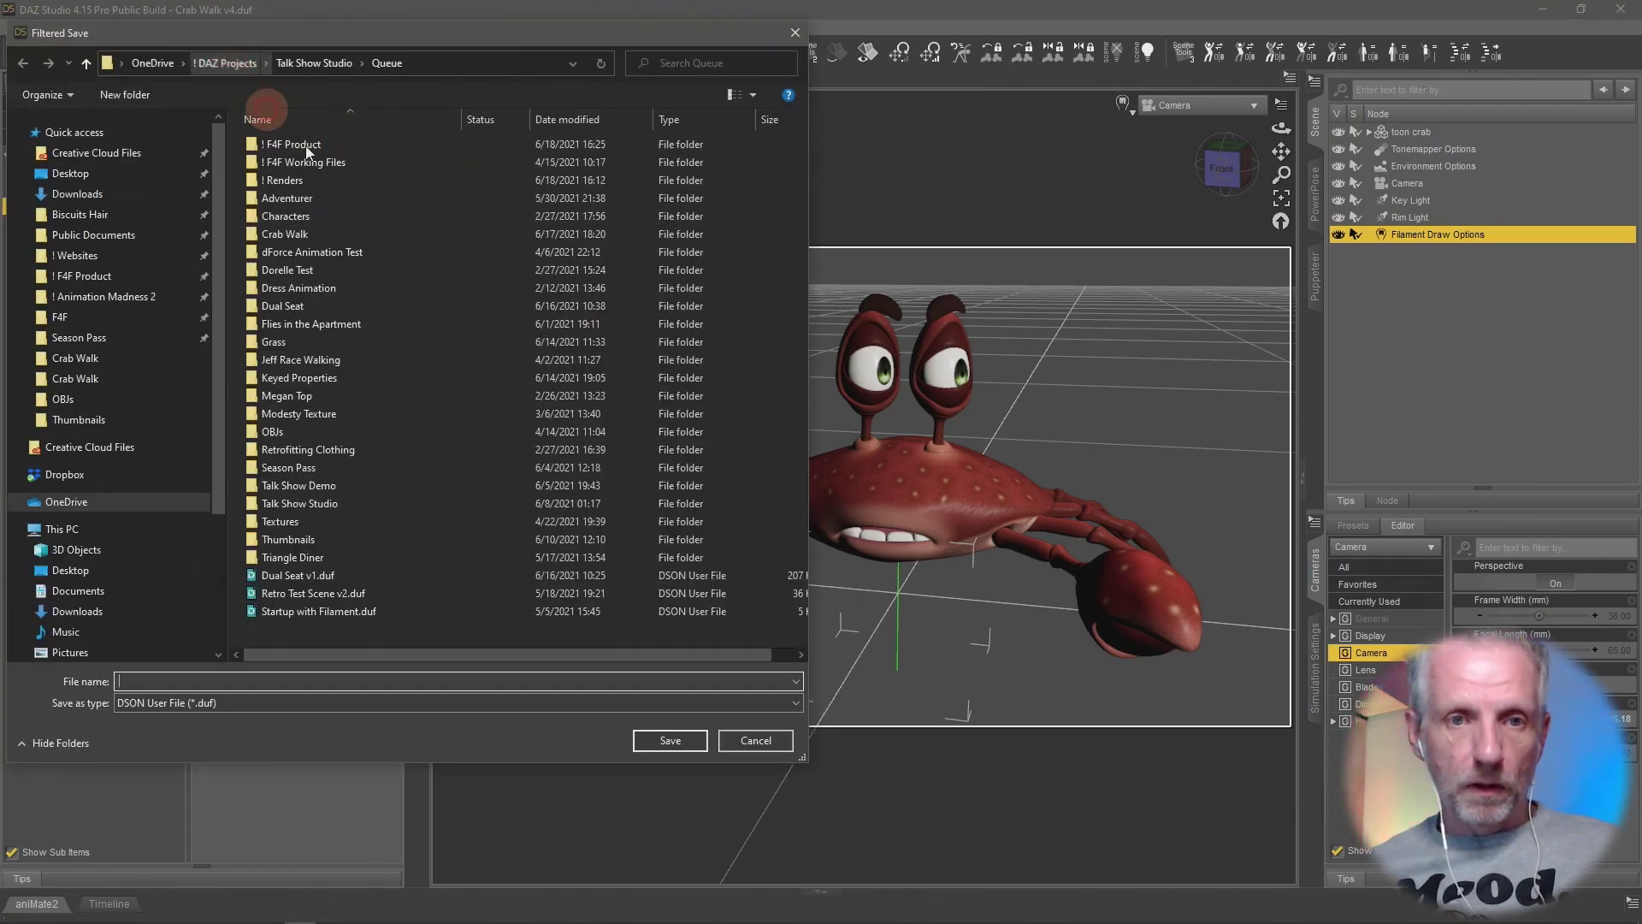
double_click(359, 234)
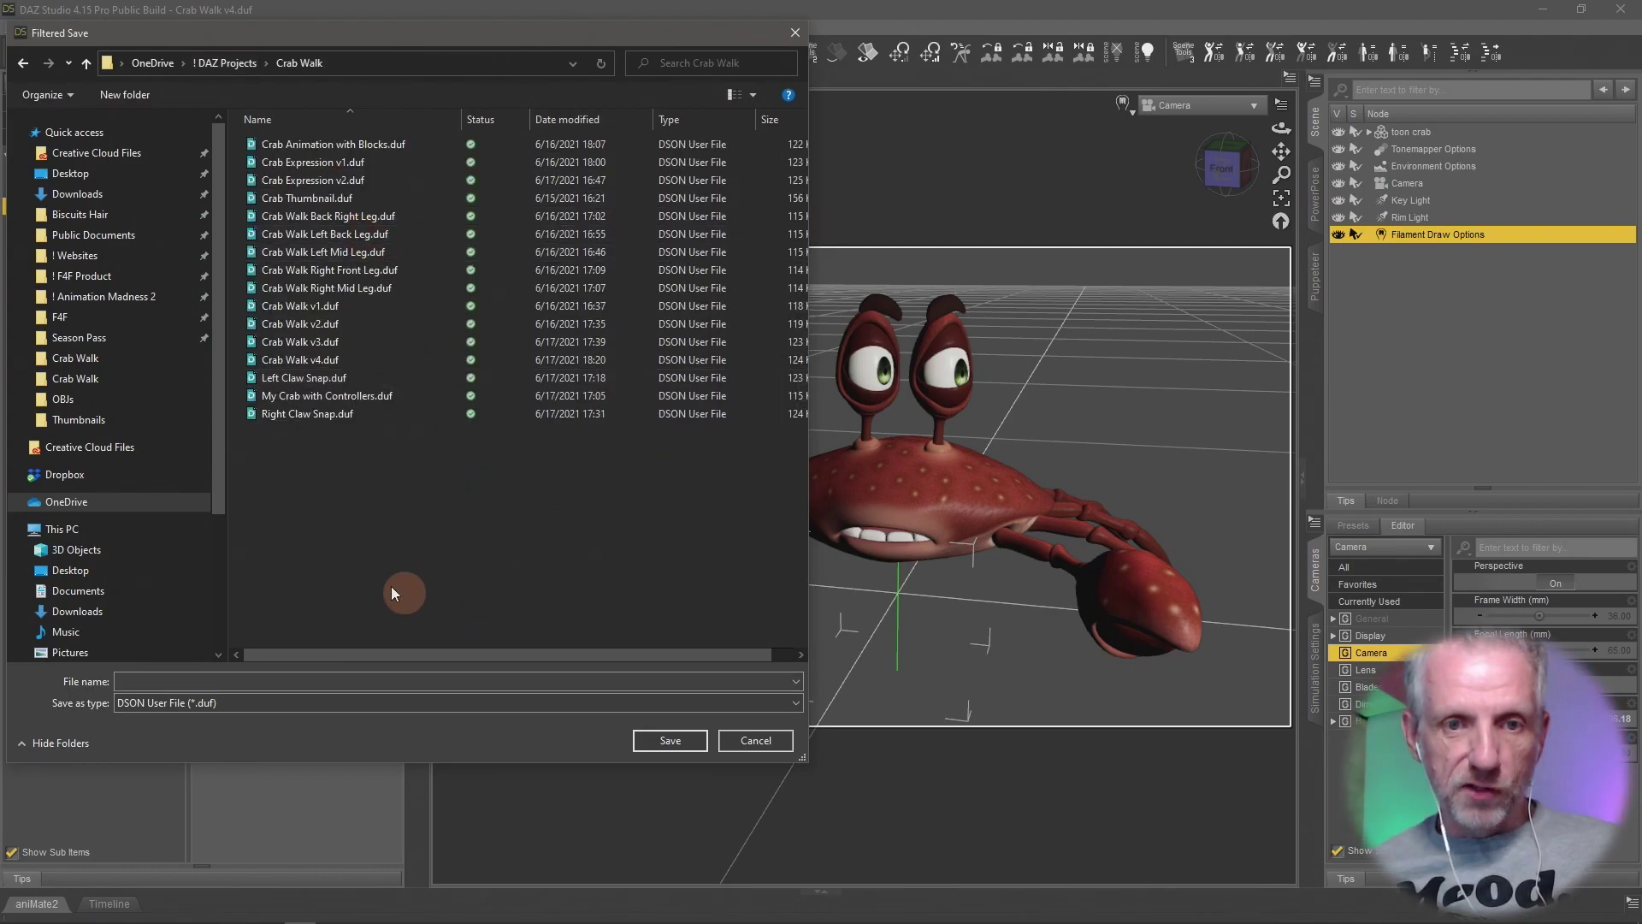
Reuse the existing Crab Walk v4.duf file name, change its version number, and save the scene as Crab Walk v5.duf.
left_click(321, 360)
left_click(388, 678)
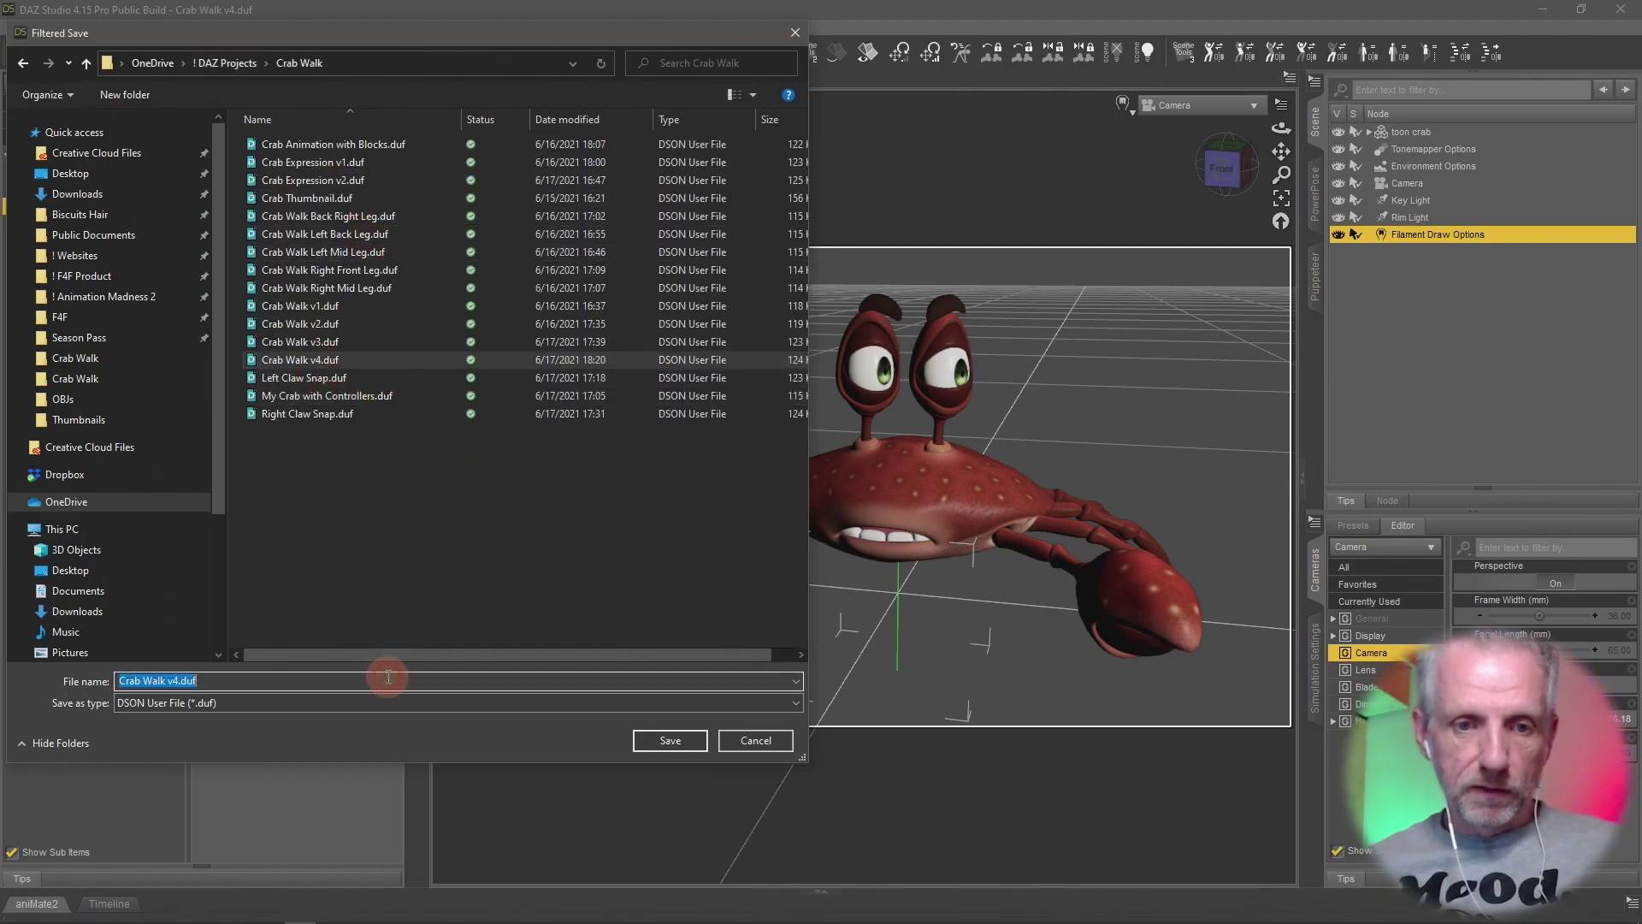
left_click(388, 677)
key("Left")
key("Left")
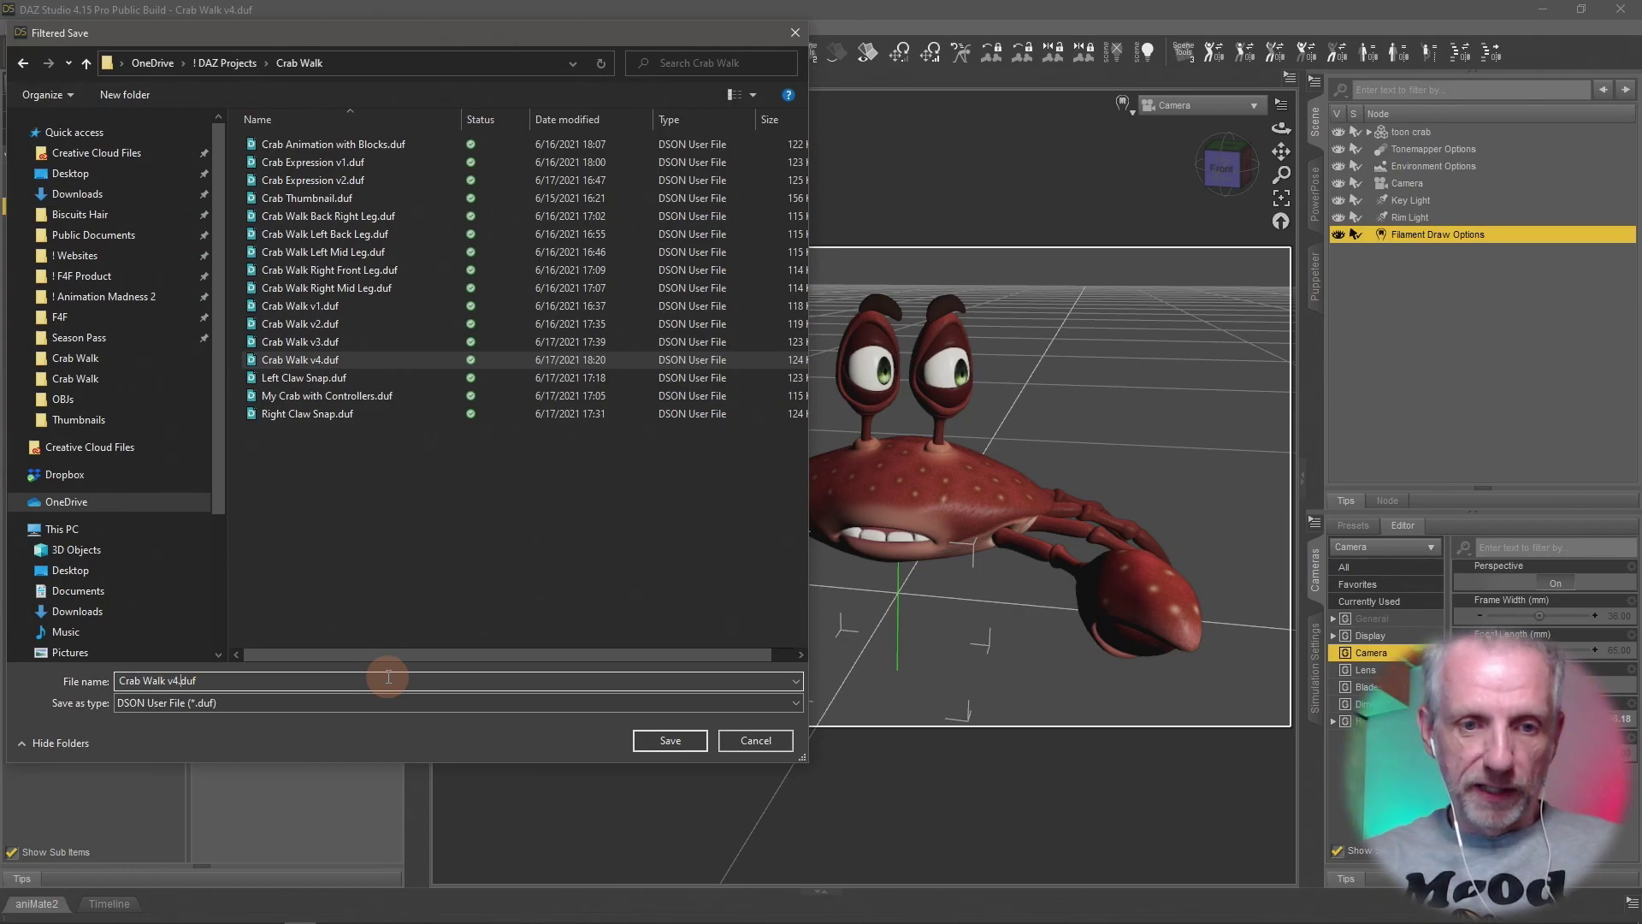
key("BackSpace")
type("5")
key("Return")
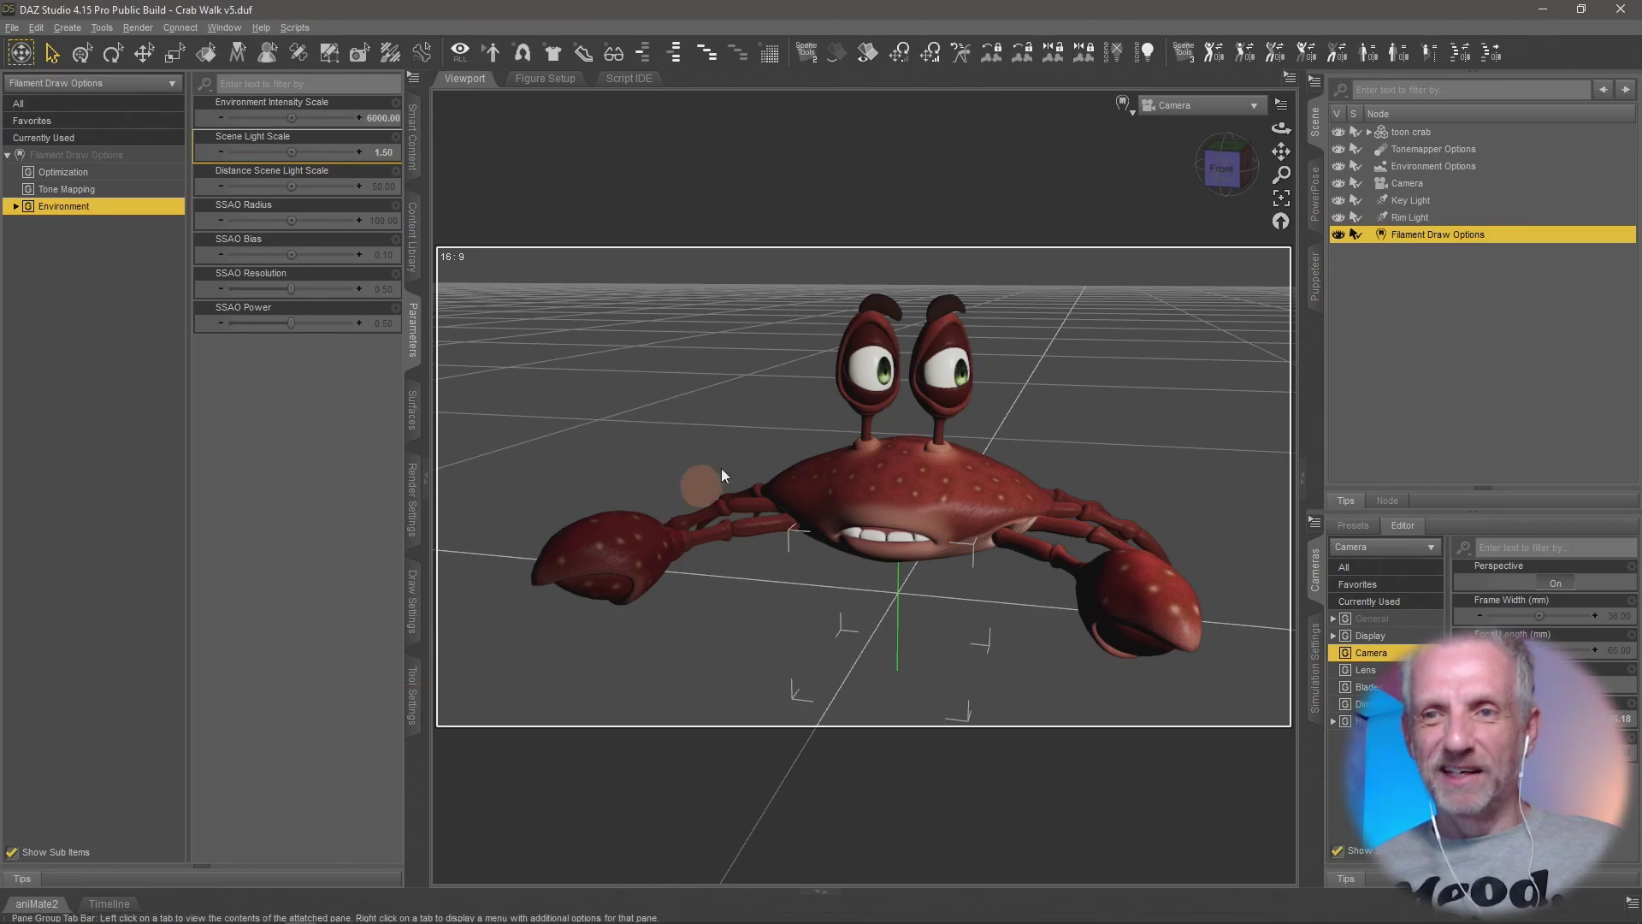
Test-render the camera view, close the finished render, and switch the viewport's draw style to Iray.
left_click(1119, 117)
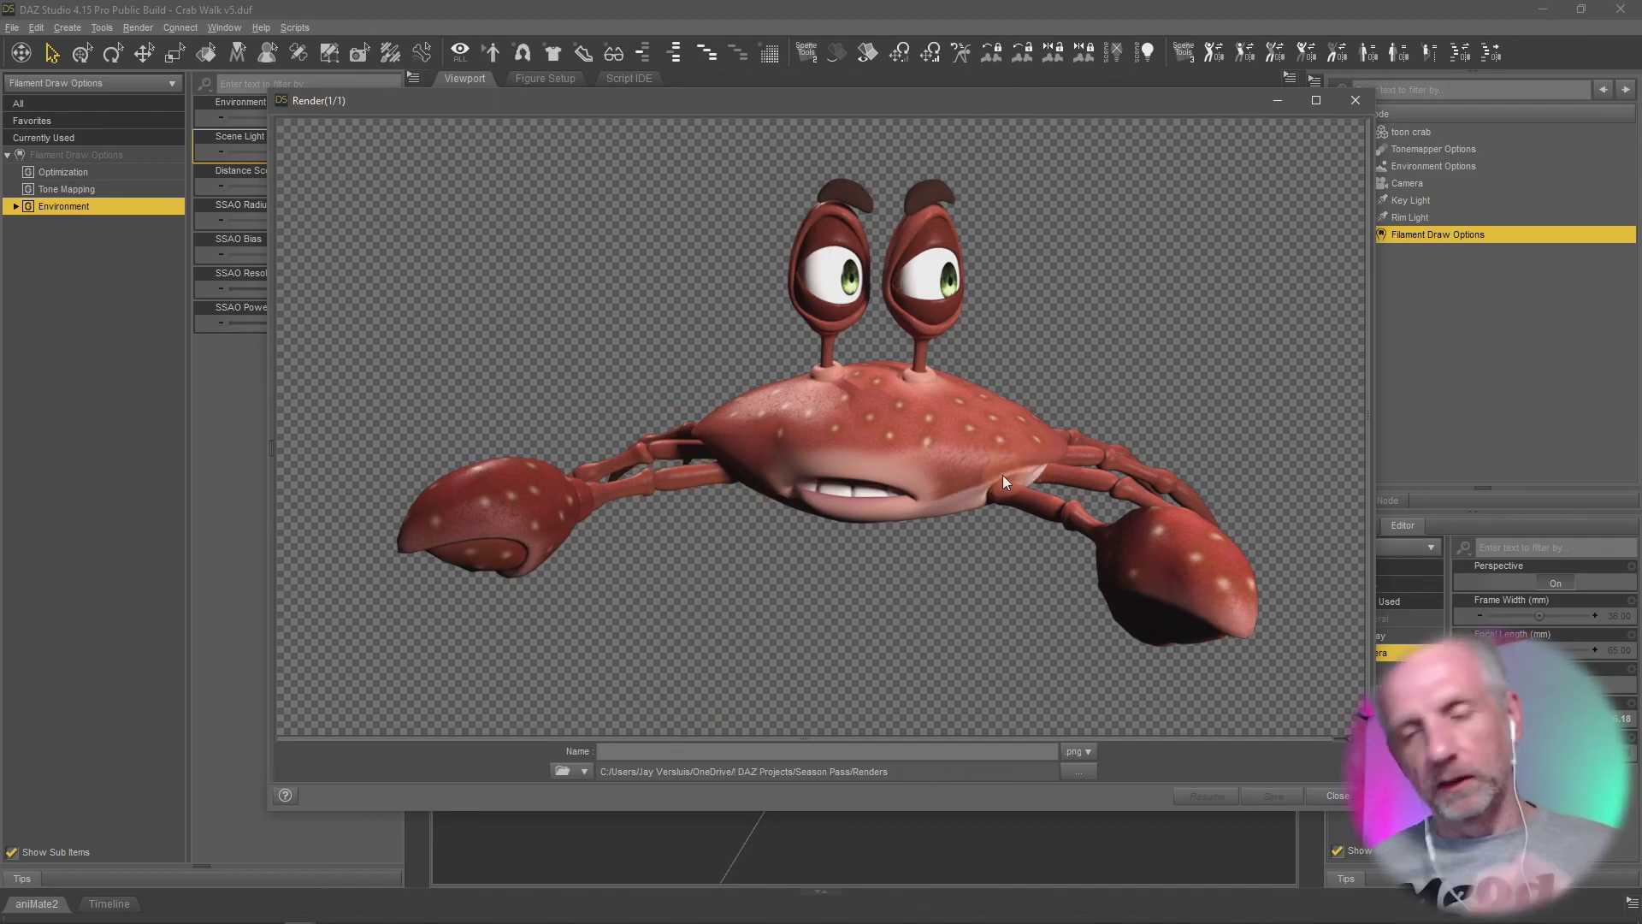
left_click(1339, 796)
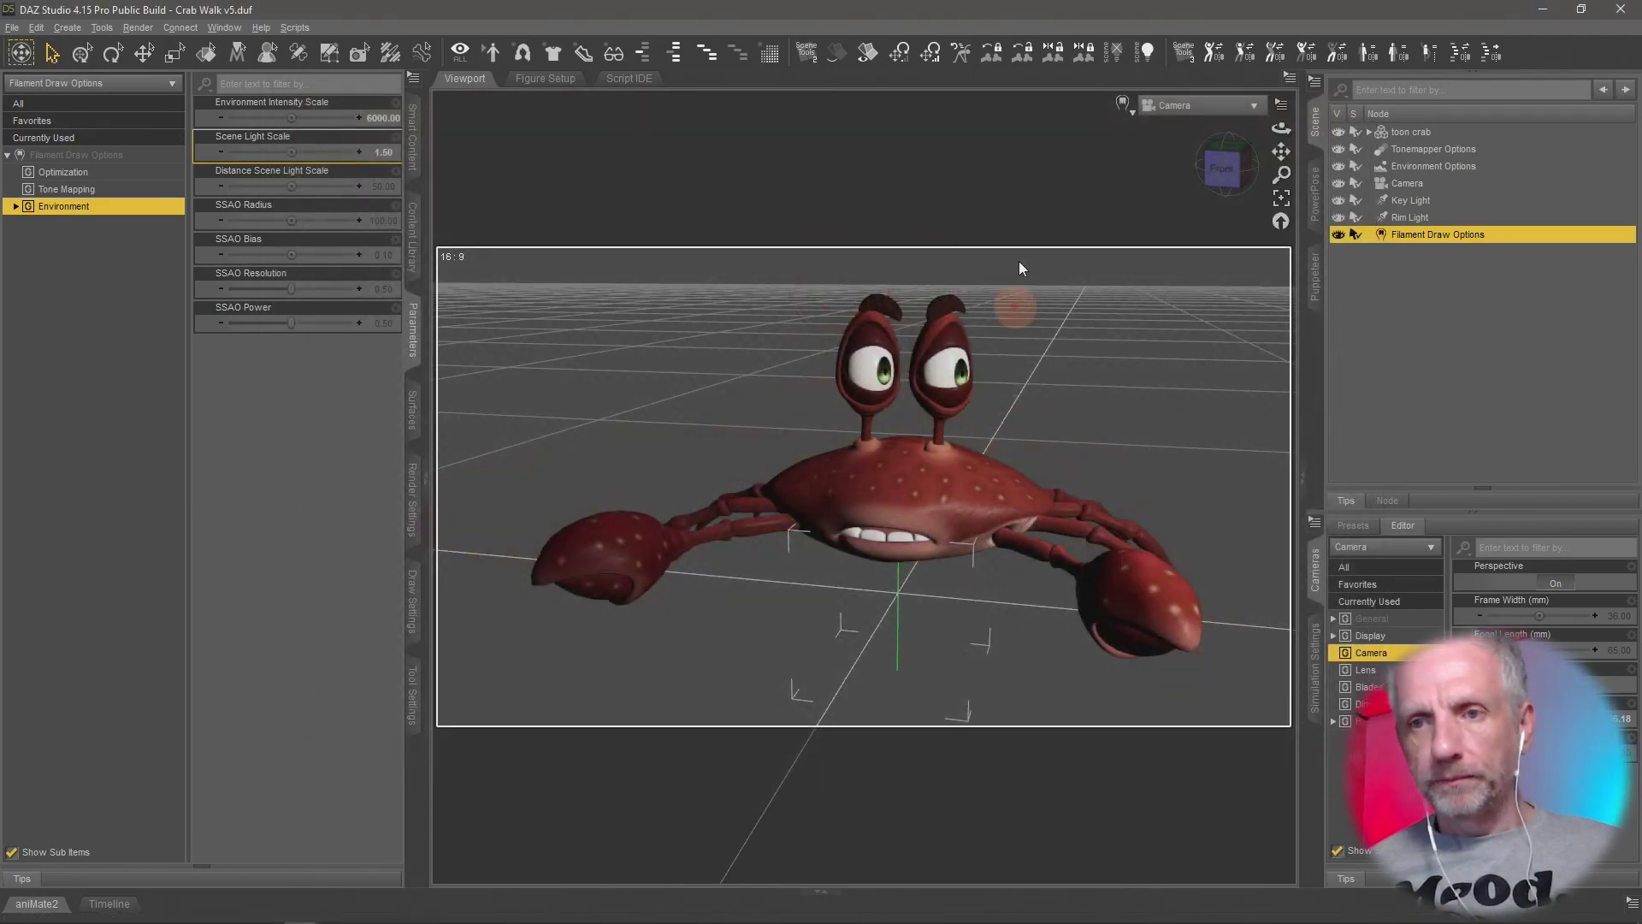
left_click(1146, 106)
left_click(1120, 329)
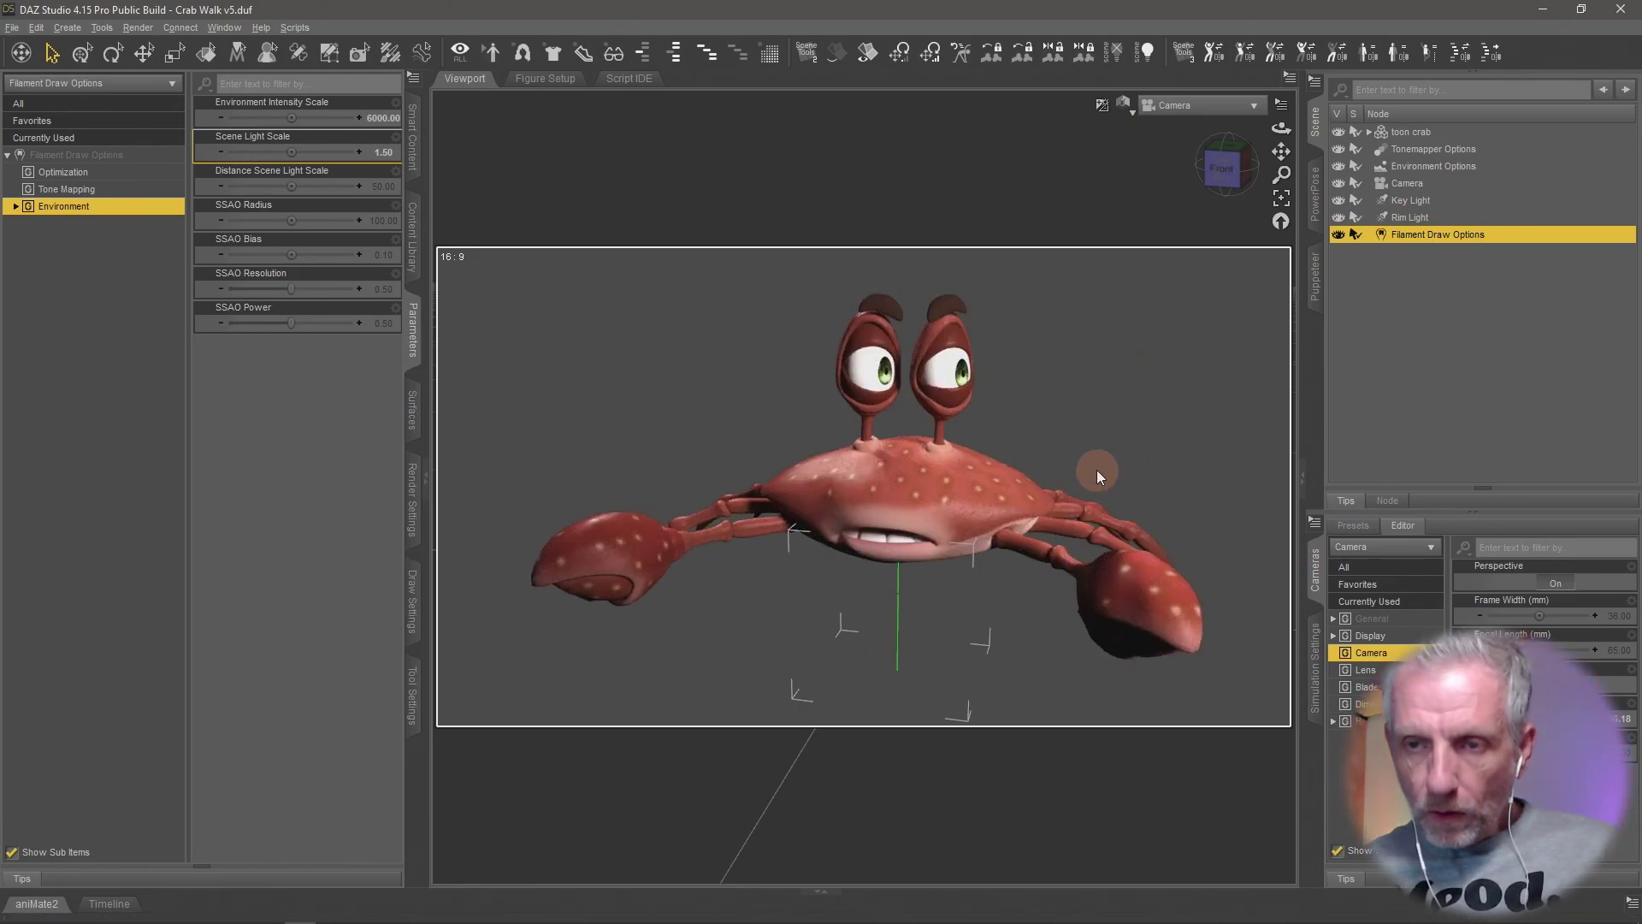
Change the viewport layout to two stacked views, with the camera view above a perspective view.
left_click(235, 30)
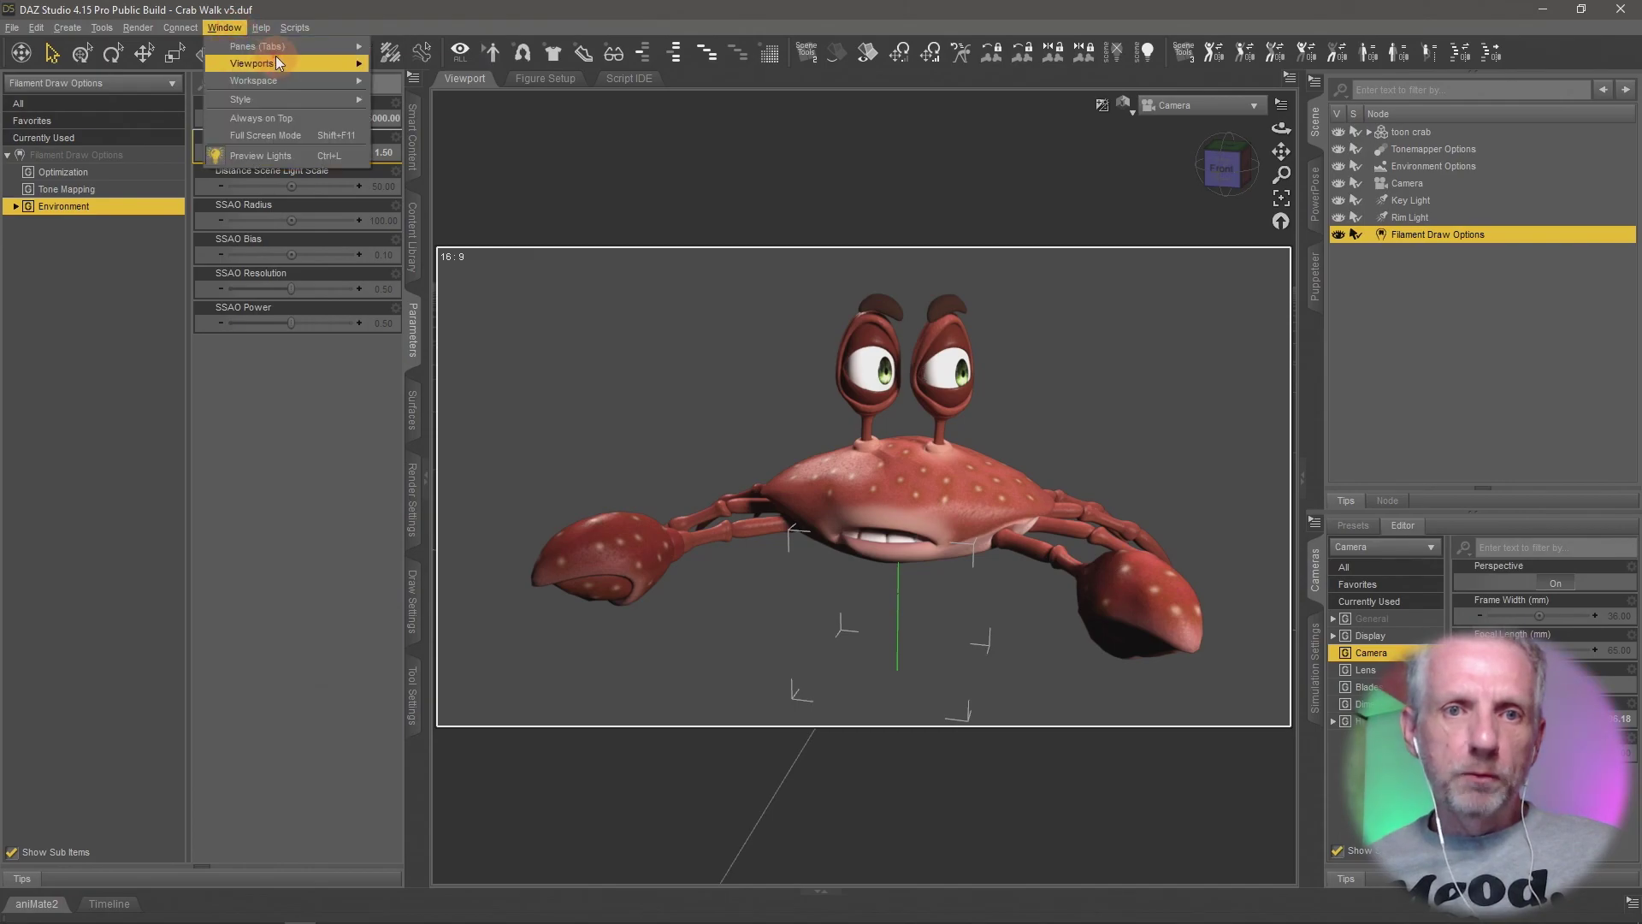
mouse_move(276, 60)
left_click(407, 104)
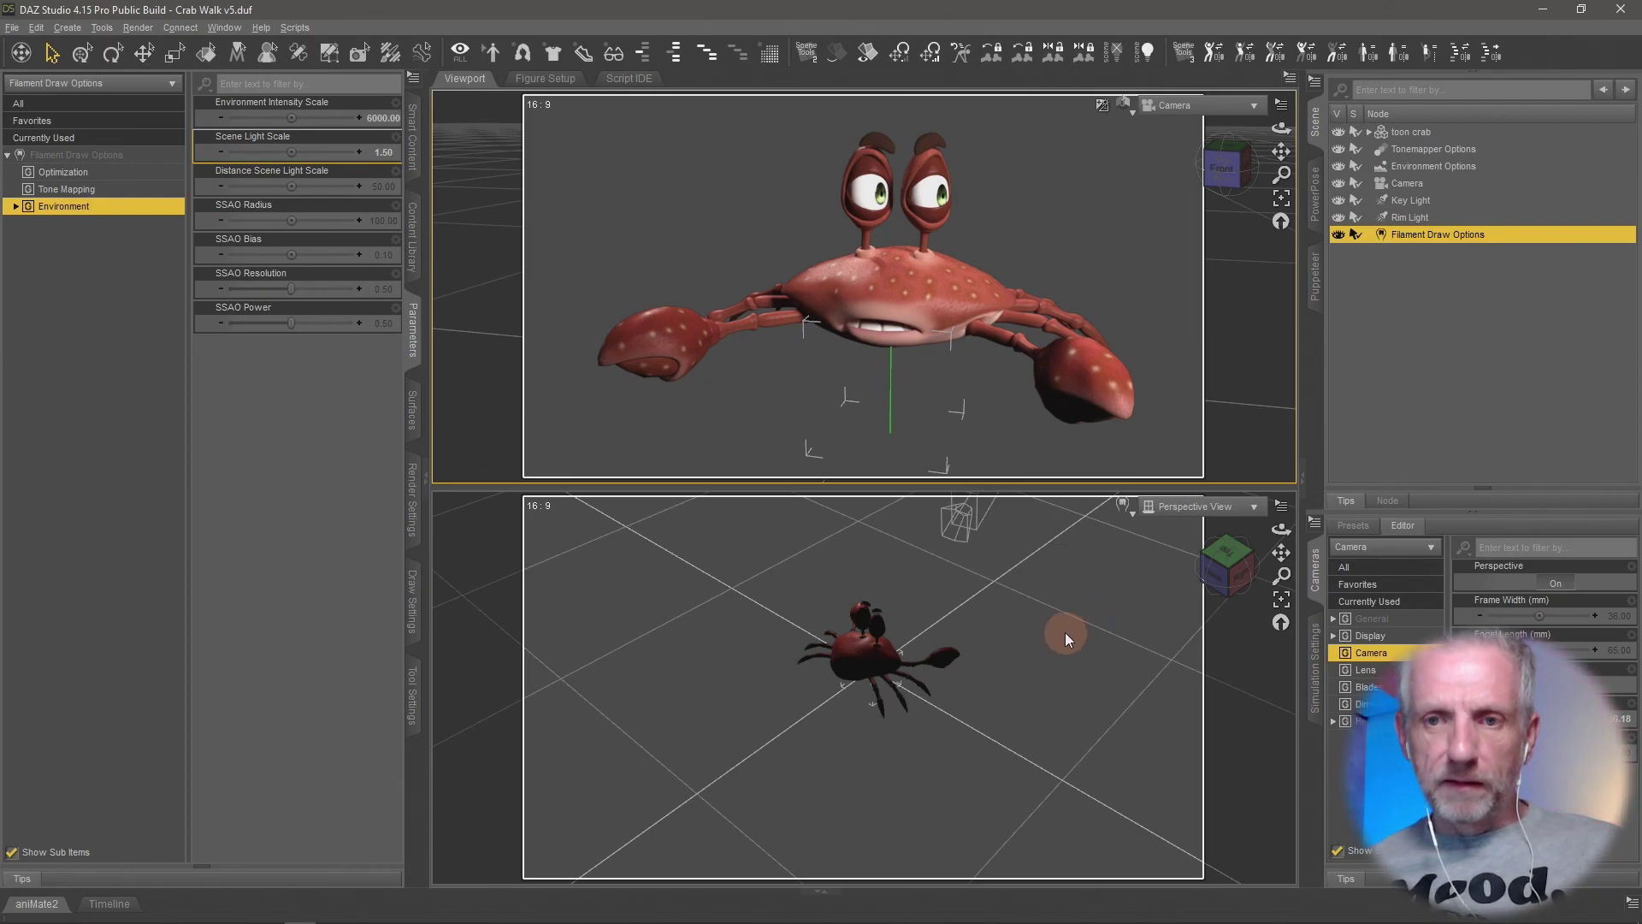
Activate the Universal tool and select the Rim Light in the perspective view.
mouse_move(1065, 633)
middle_mouse_down()
mouse_move(1045, 609)
mouse_move(1025, 657)
mouse_move(1015, 625)
middle_mouse_up()
scroll(1015, 624, "up", 2)
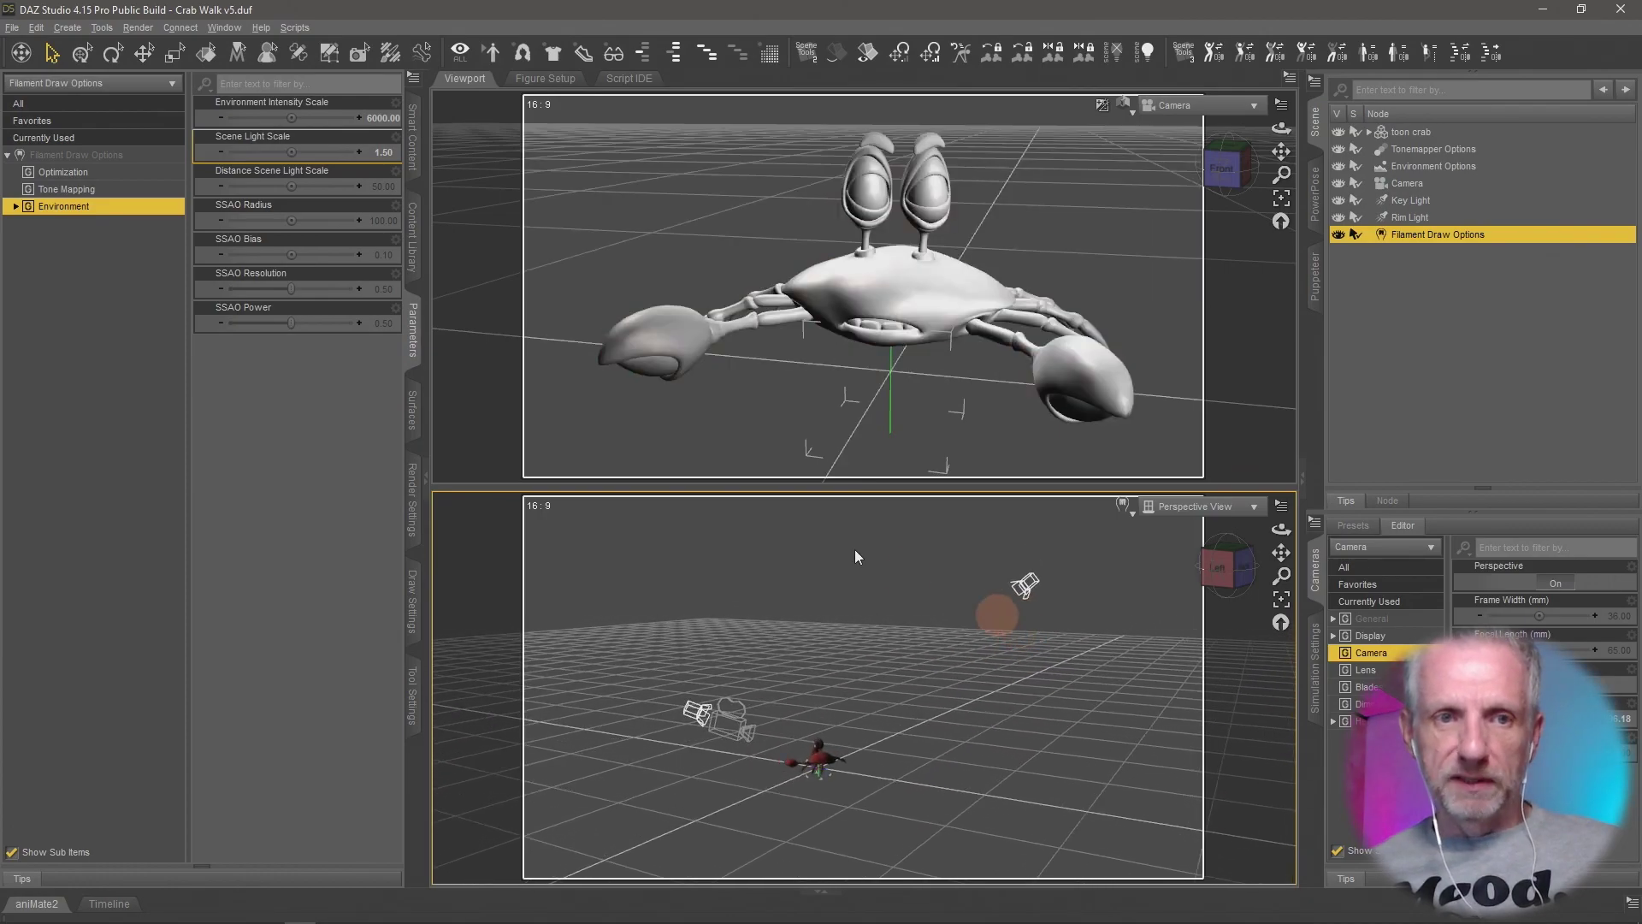
left_click(83, 53)
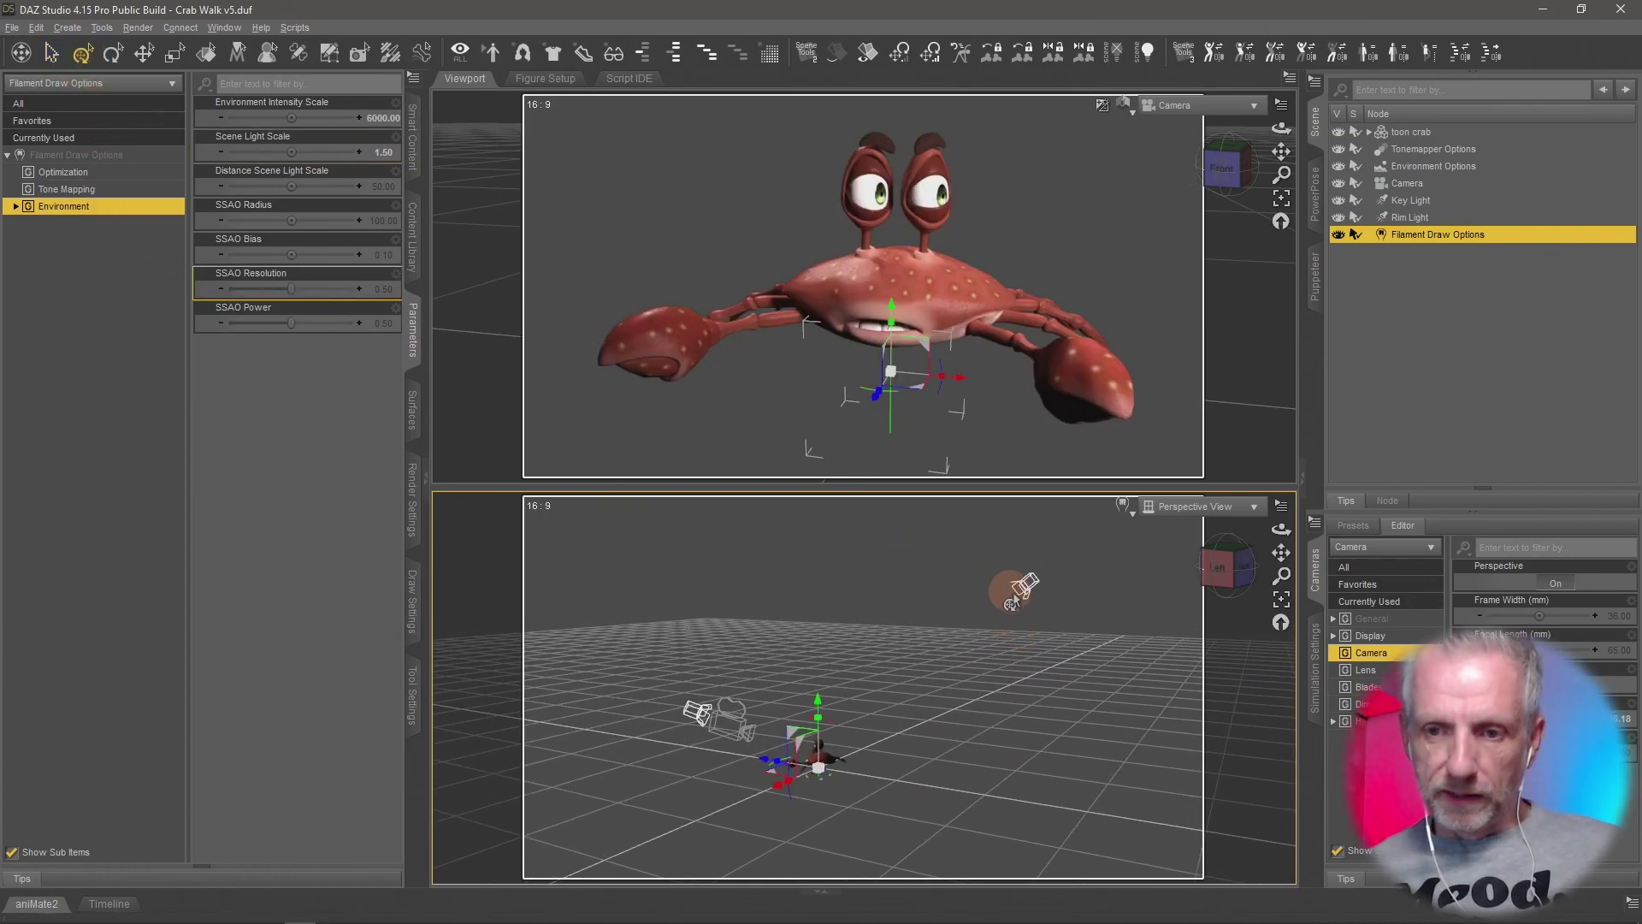
left_click(1004, 590)
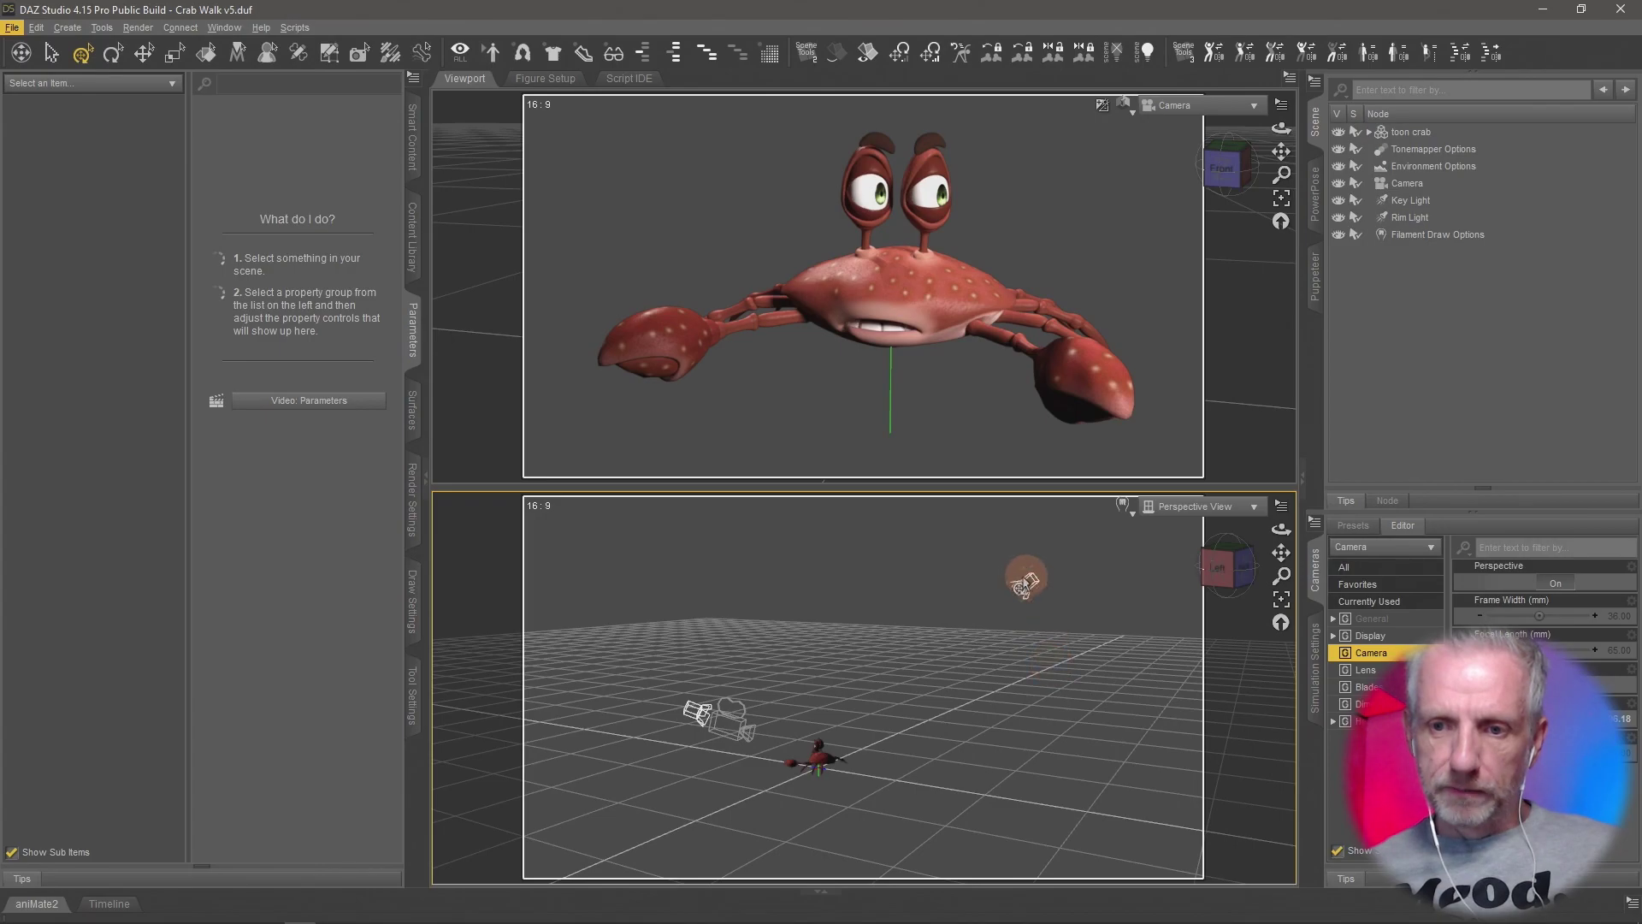
left_click(1019, 589)
left_click(1103, 684)
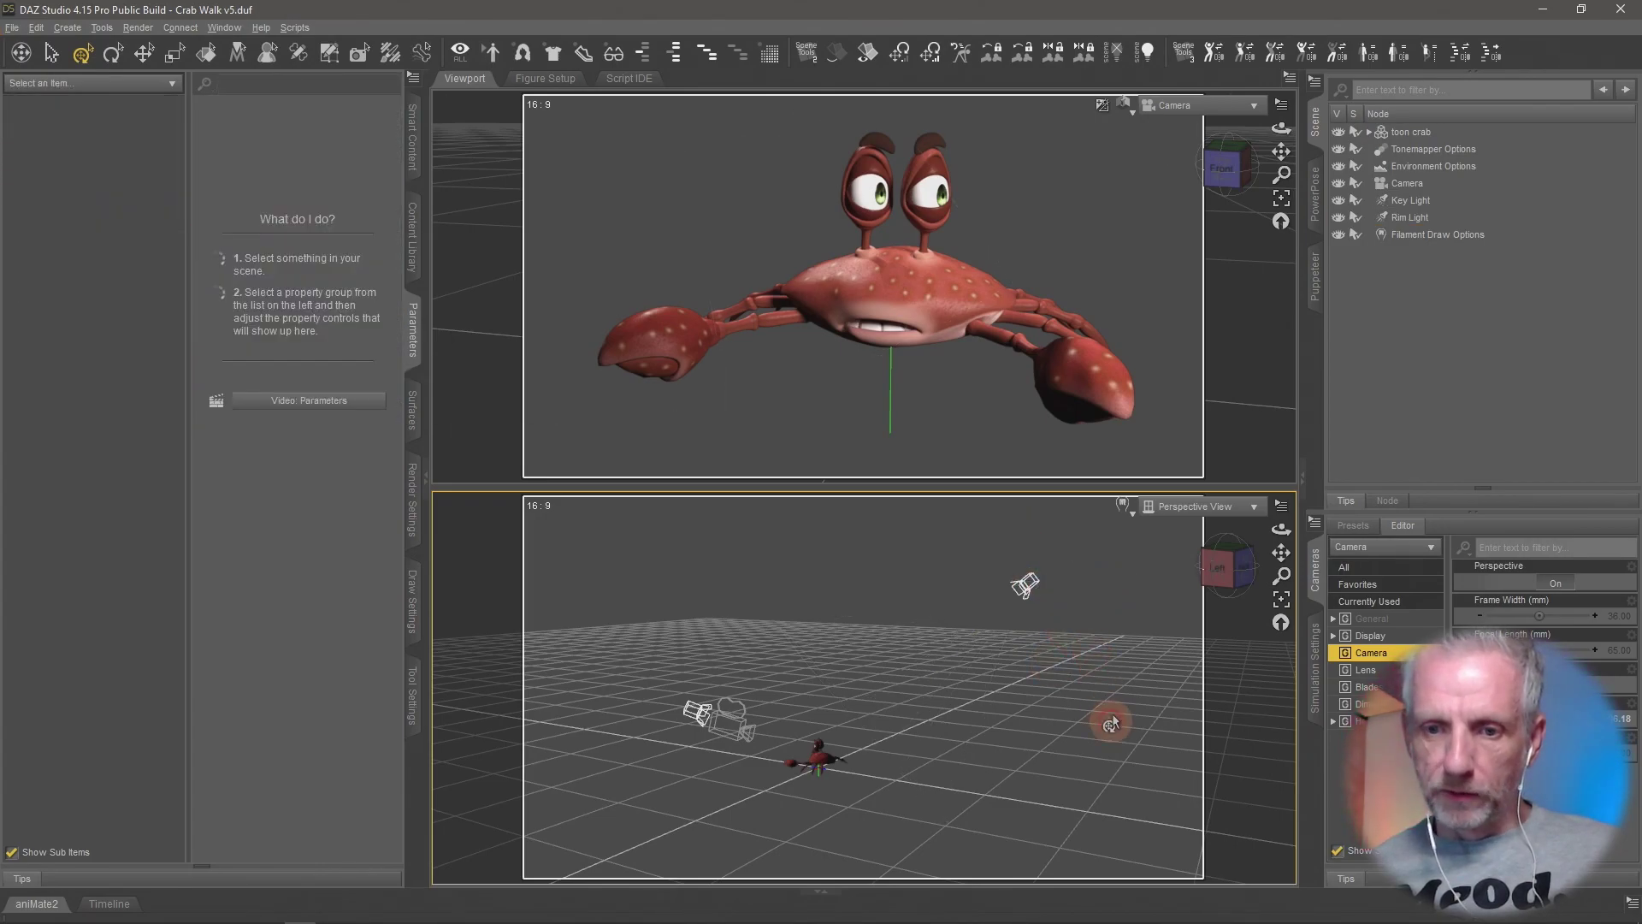
left_click(1037, 604)
Move the Rim Light closer behind the crab, to about -46 on X and -71 on Z.
left_click_drag(1036, 605, 1029, 571, "alt")
left_click_drag(1040, 647, 1038, 647, "alt")
left_click_drag(1052, 541, 1044, 689)
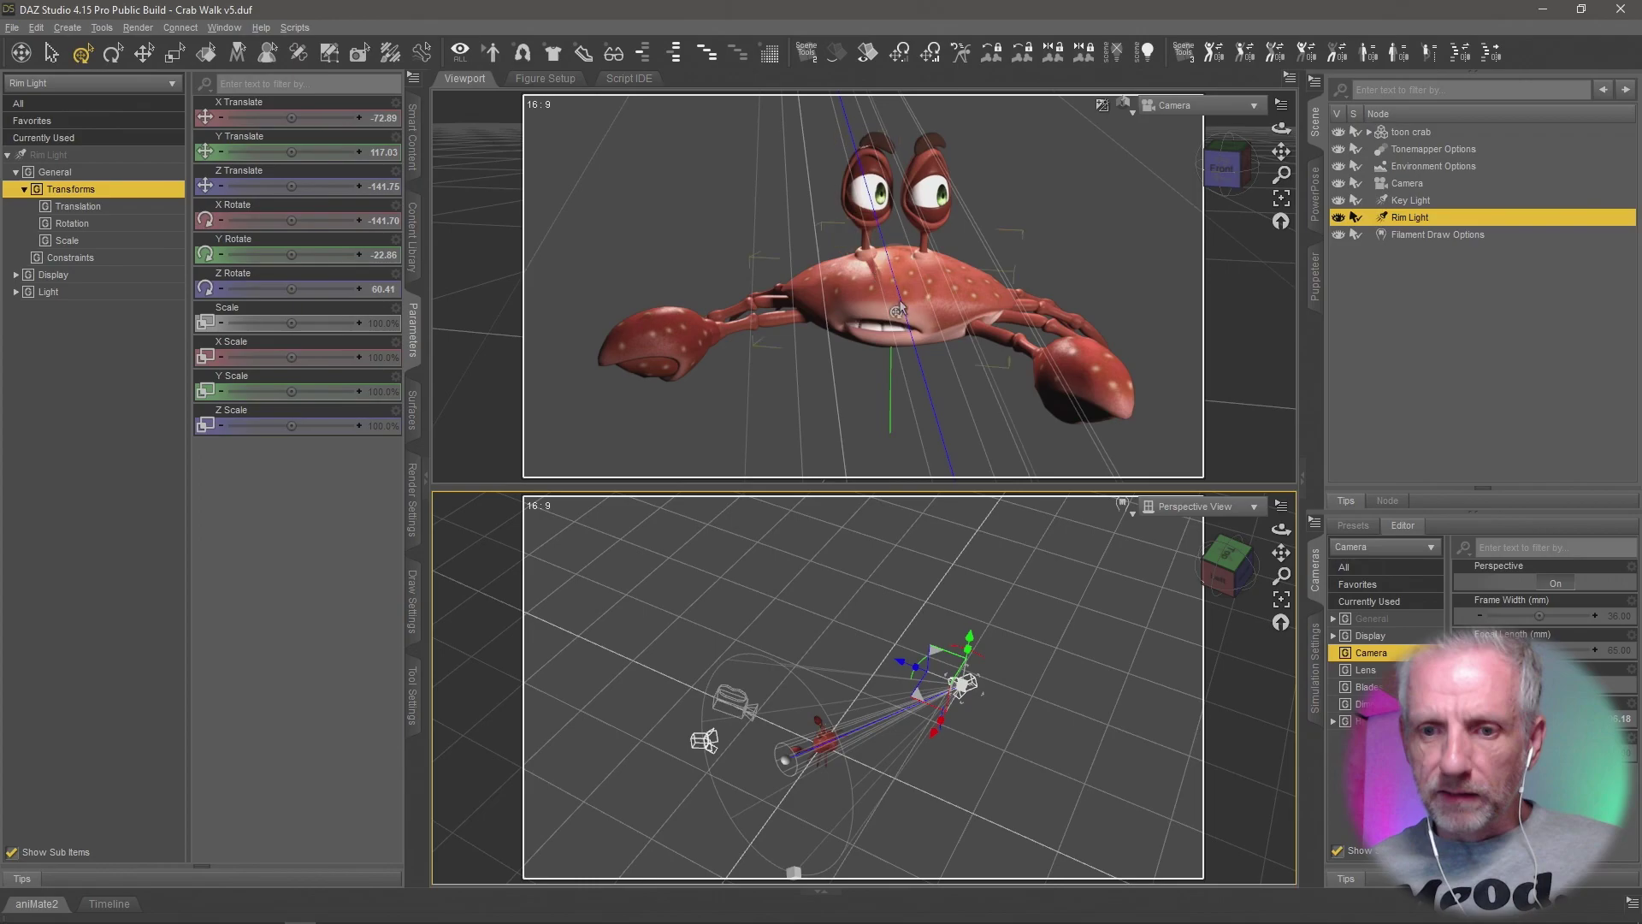
mouse_move(923, 652)
left_mouse_down("ctrl+alt")
mouse_move(955, 648)
mouse_move(921, 684)
left_mouse_up("ctrl+alt")
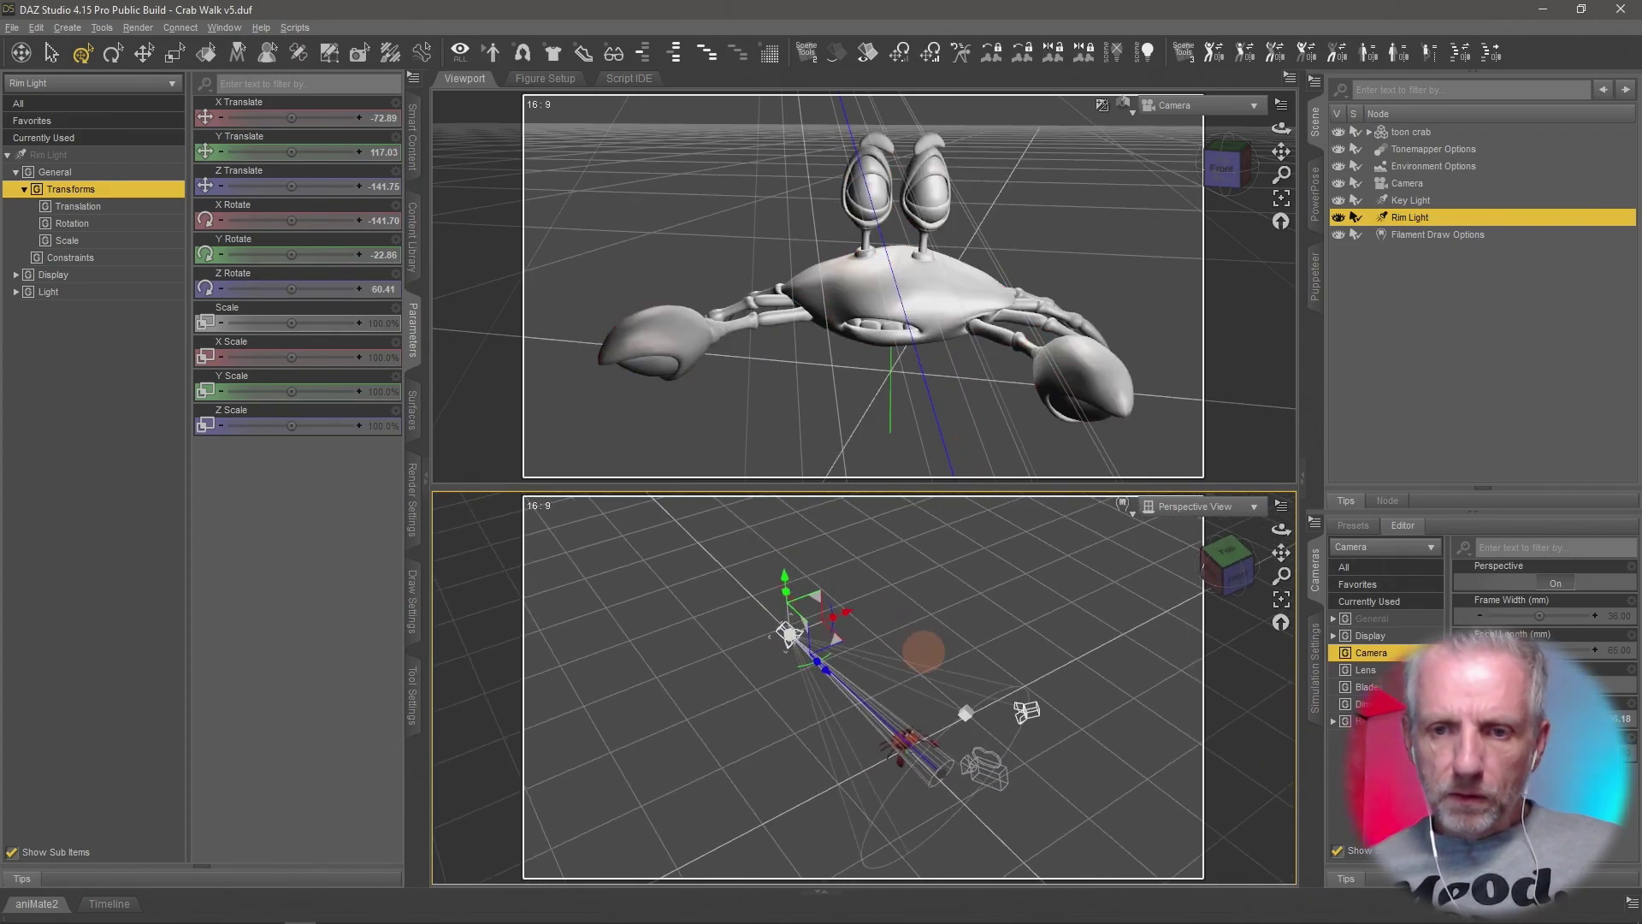
left_click_drag(838, 646, 890, 665)
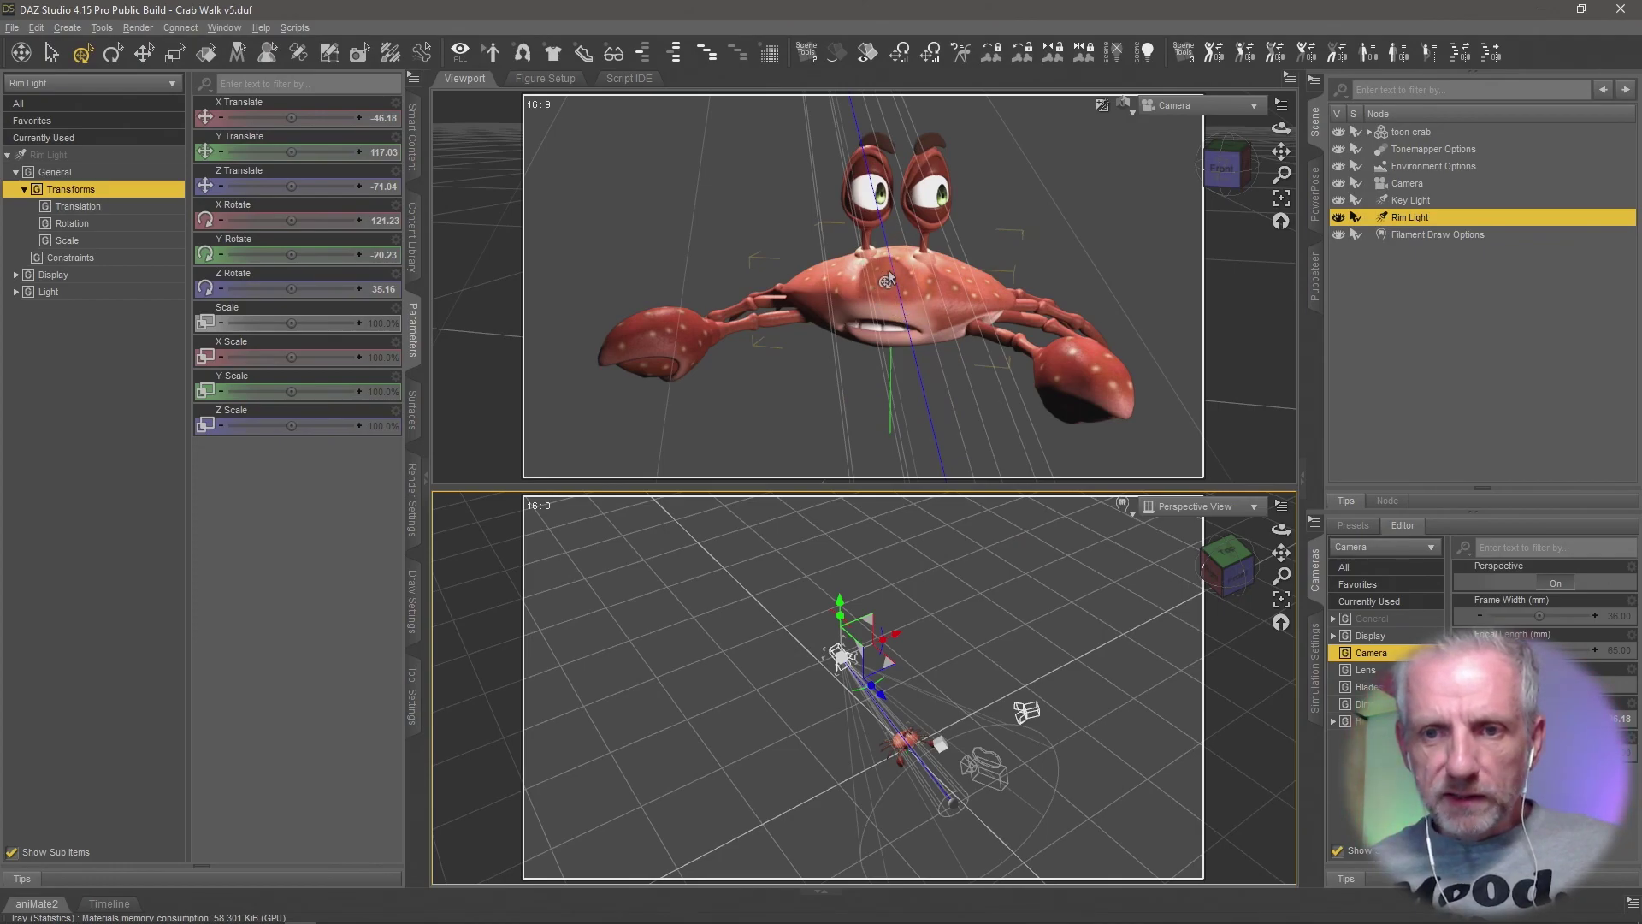
Lower the Rim Light to about 25 on Y and move it farther behind the crab, to about -45 on X and -148 on Z.
left_click(895, 601)
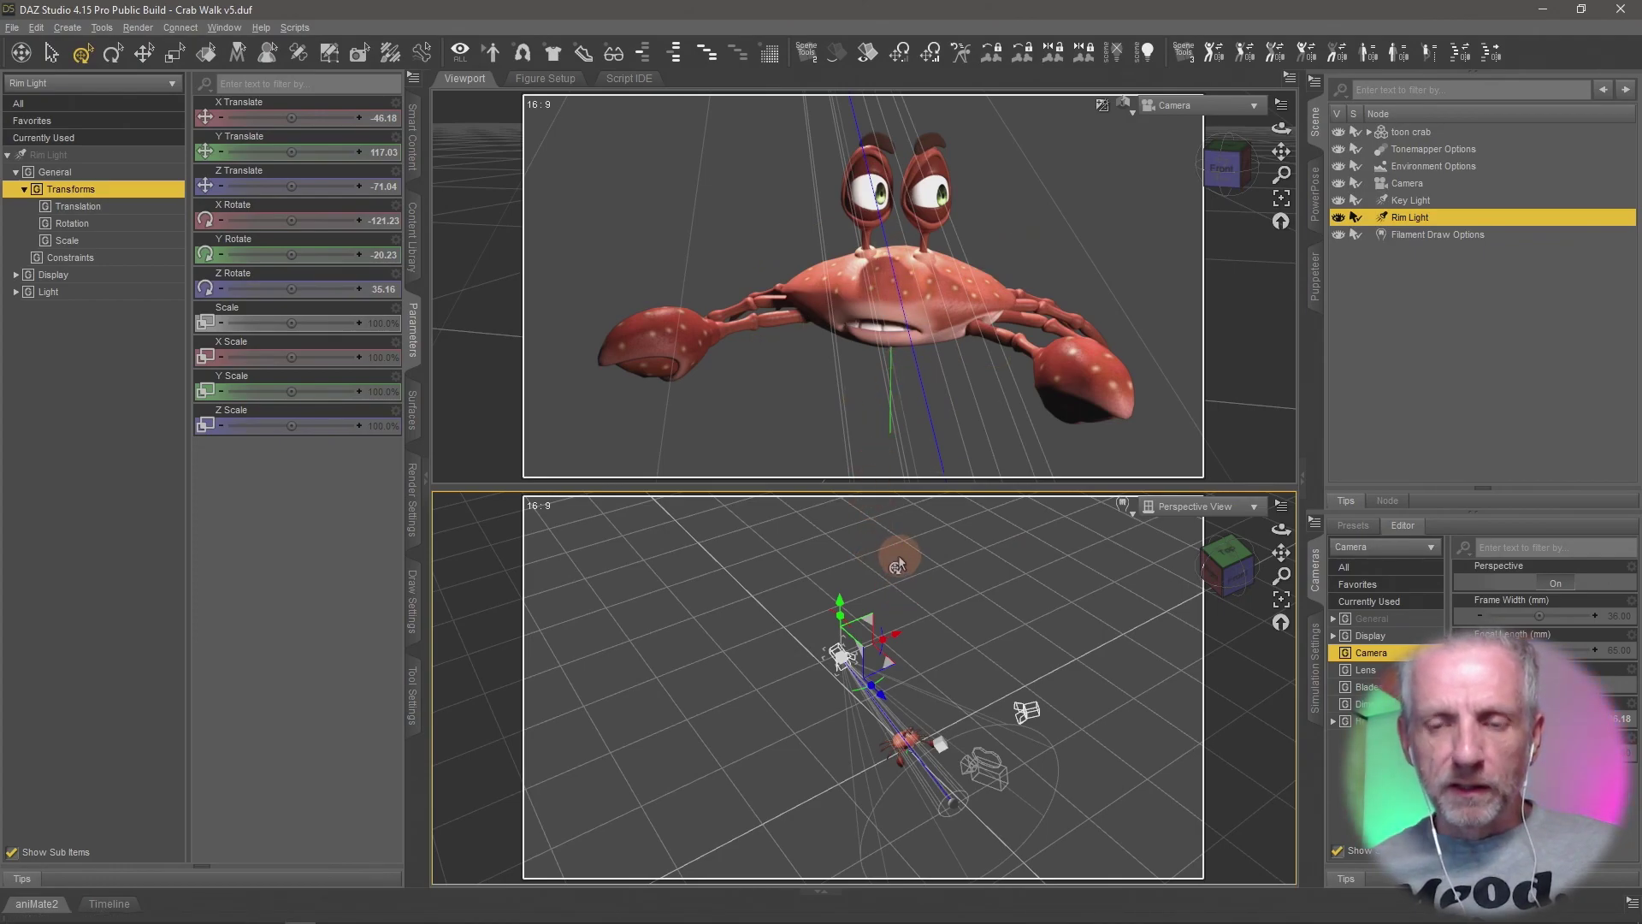
left_click_drag(895, 577, 844, 684)
left_click(920, 447)
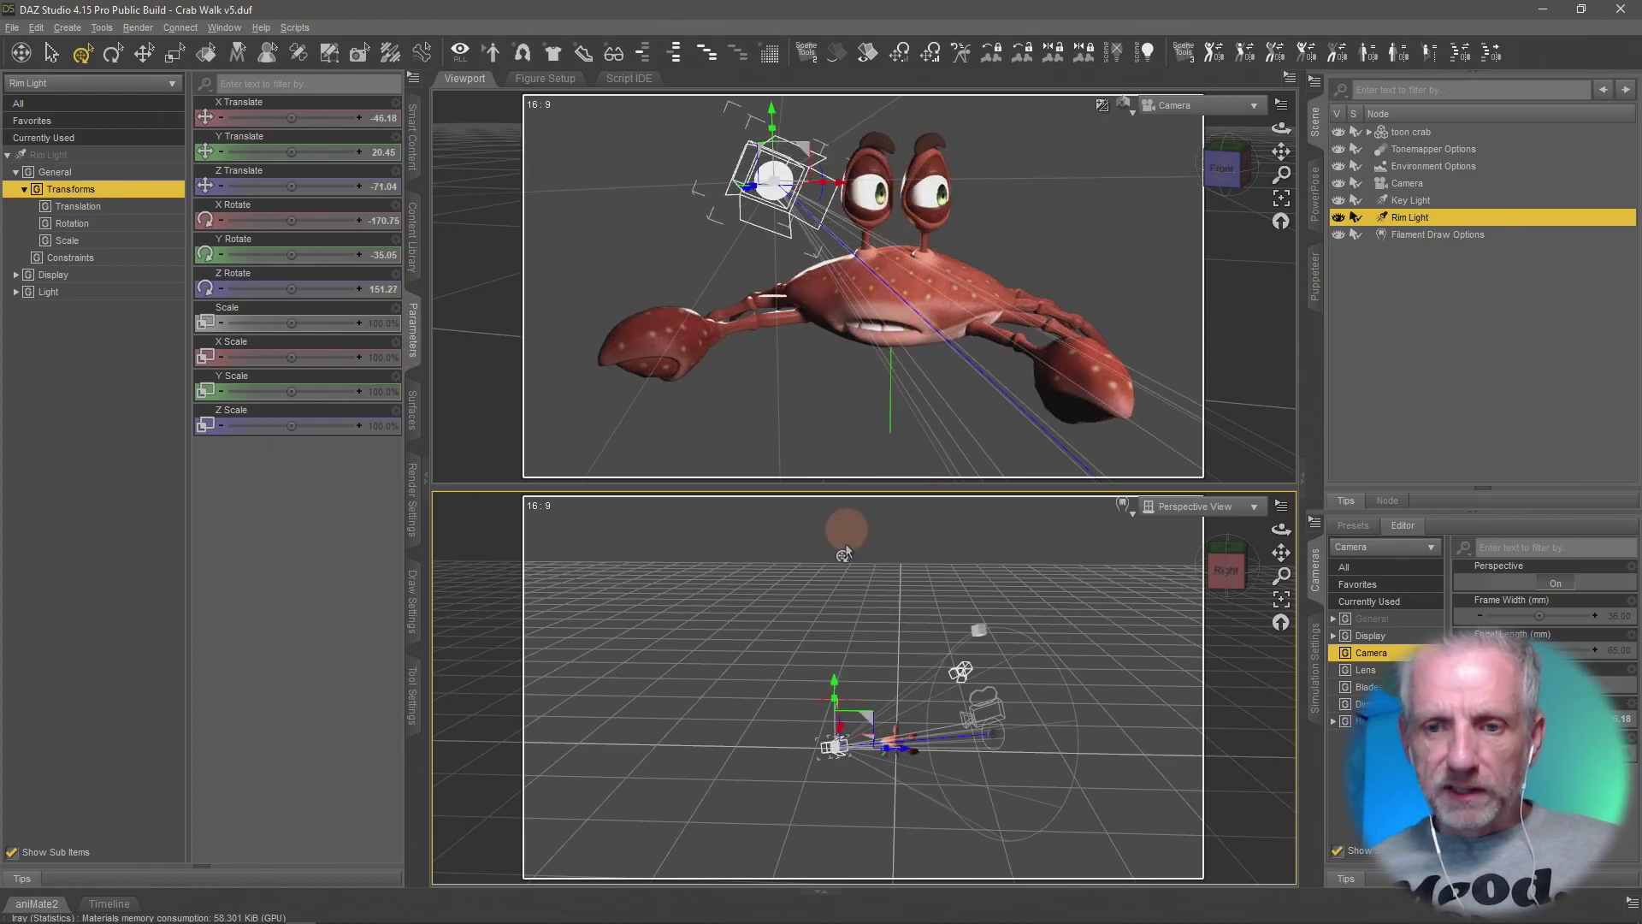
left_click_drag(834, 689, 839, 599)
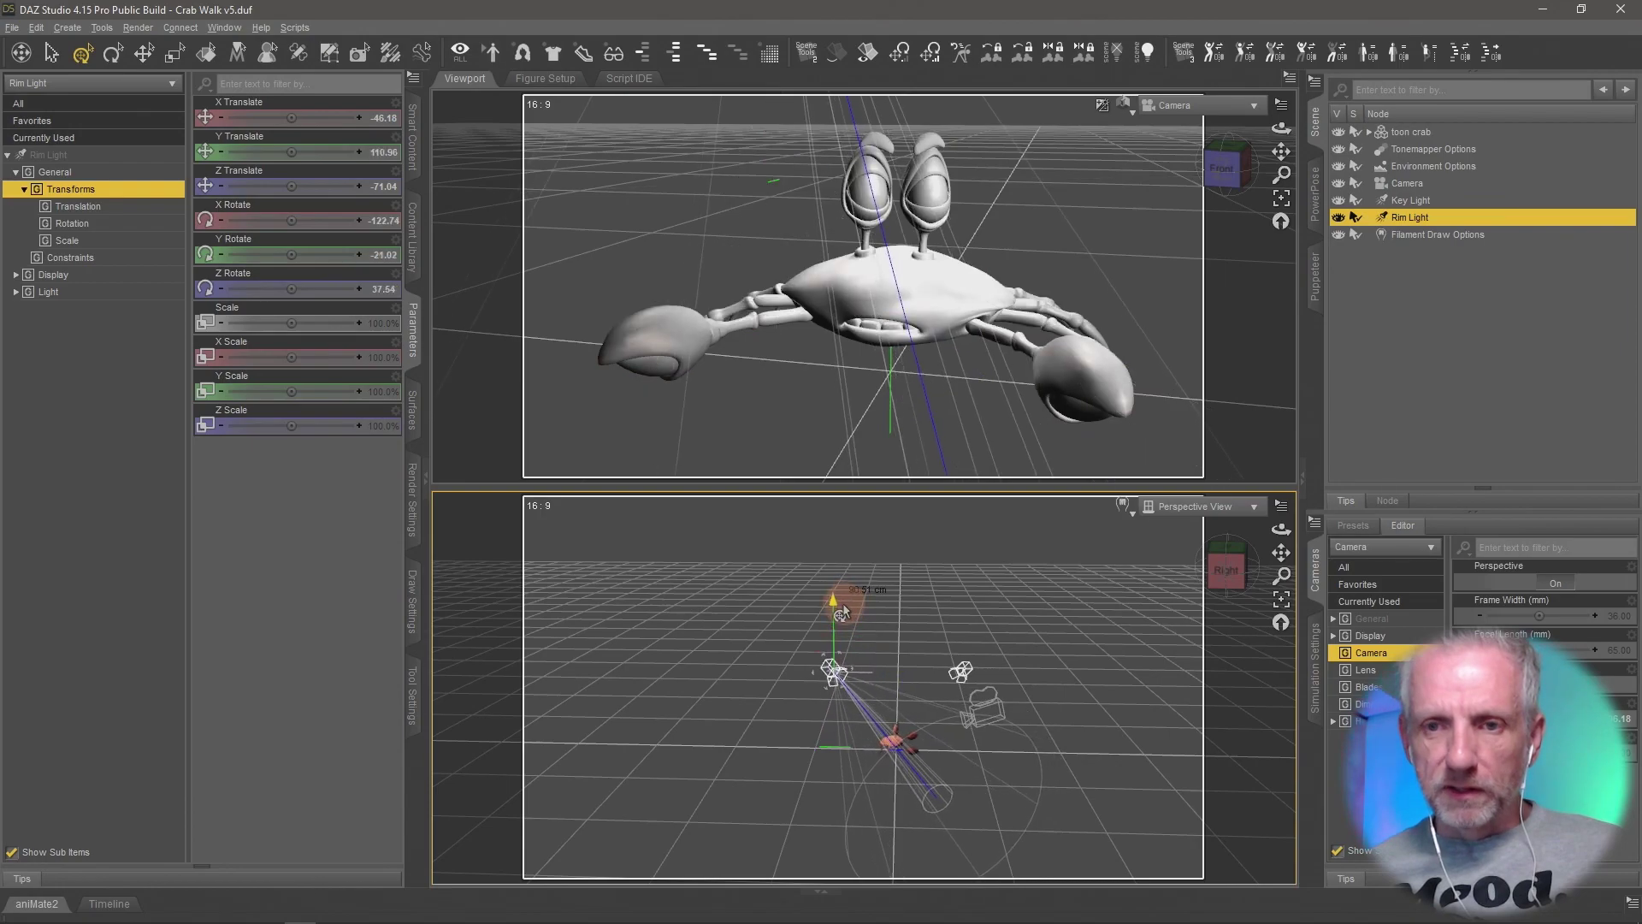
left_click(843, 447)
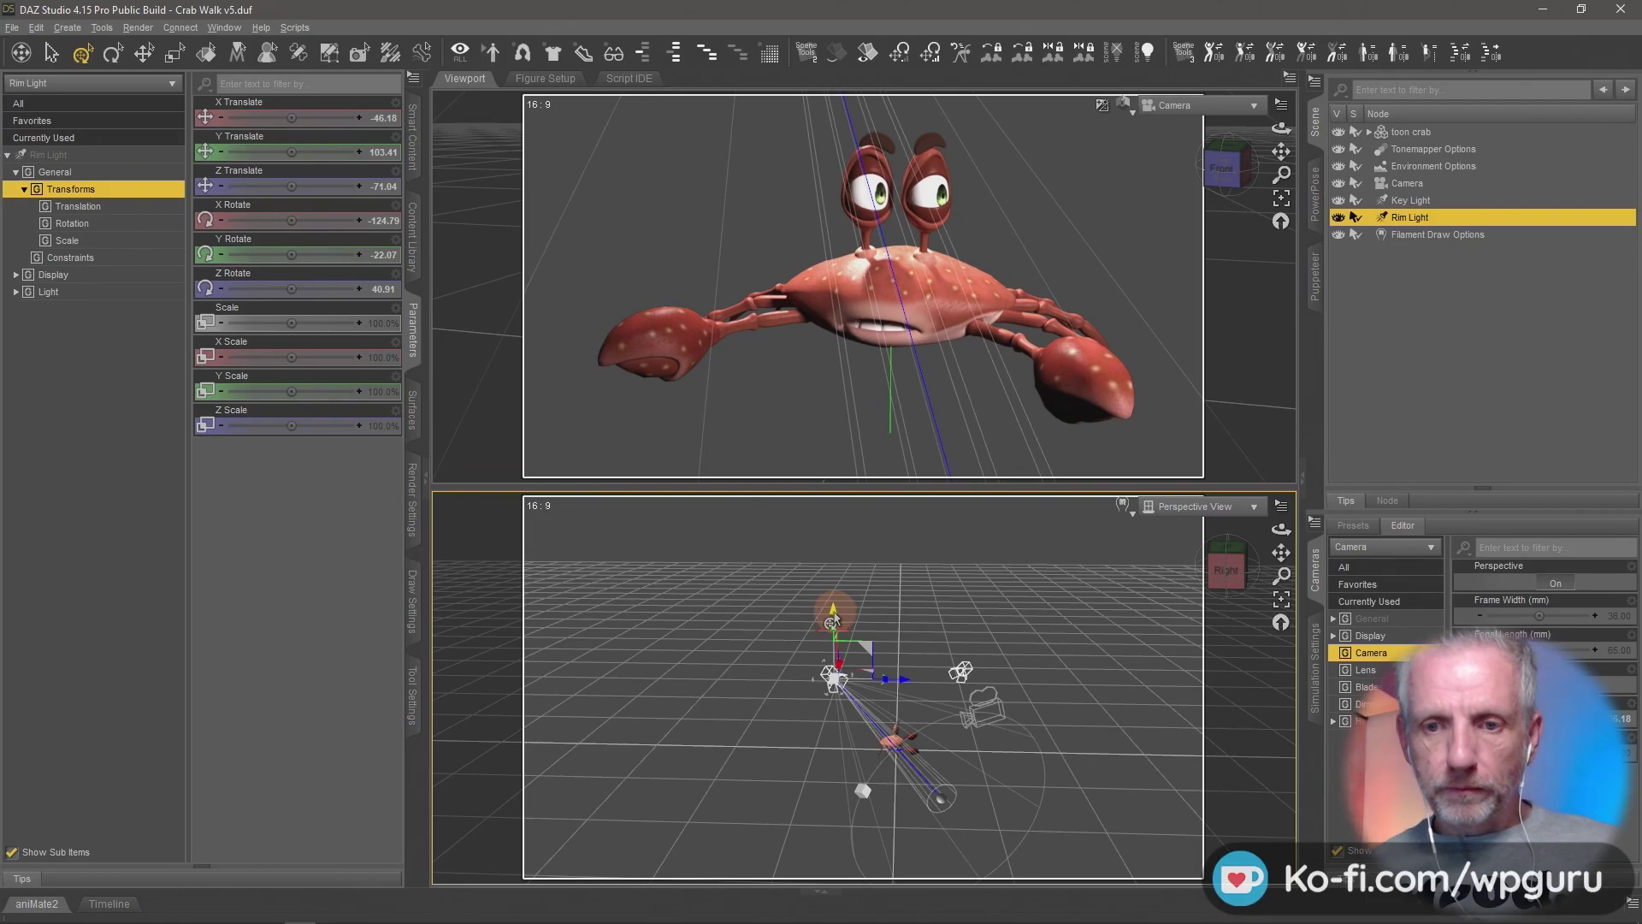
left_click_drag(831, 619, 829, 689)
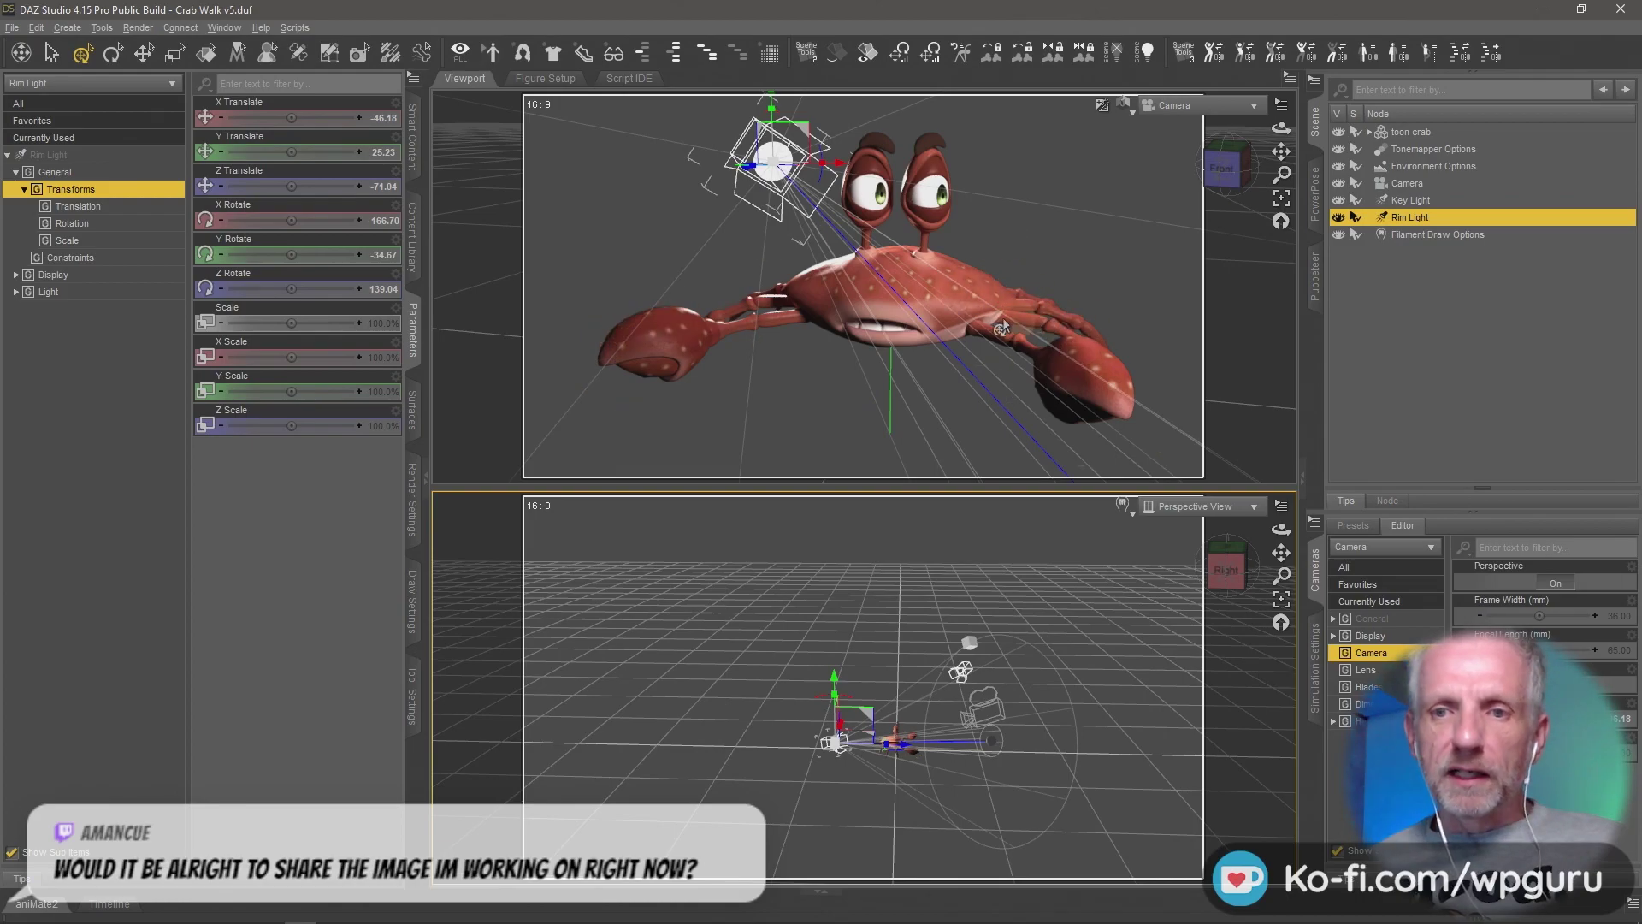
mouse_move(824, 697)
left_mouse_down("alt")
mouse_move(825, 678)
mouse_move(825, 697)
left_mouse_up("alt")
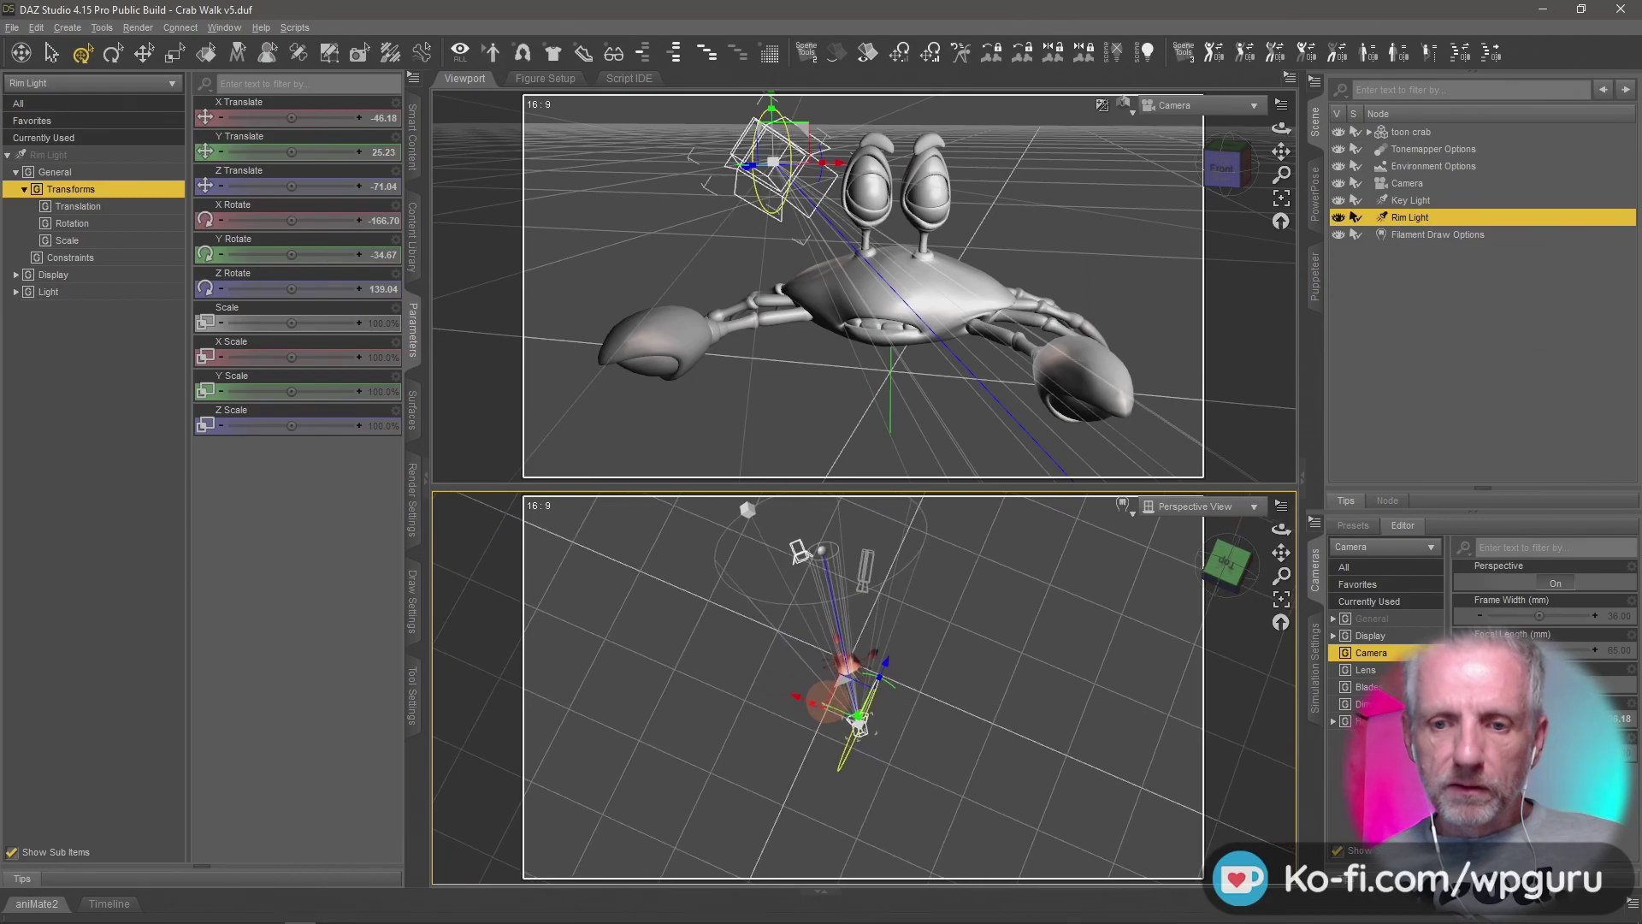
left_click_drag(841, 691, 815, 748)
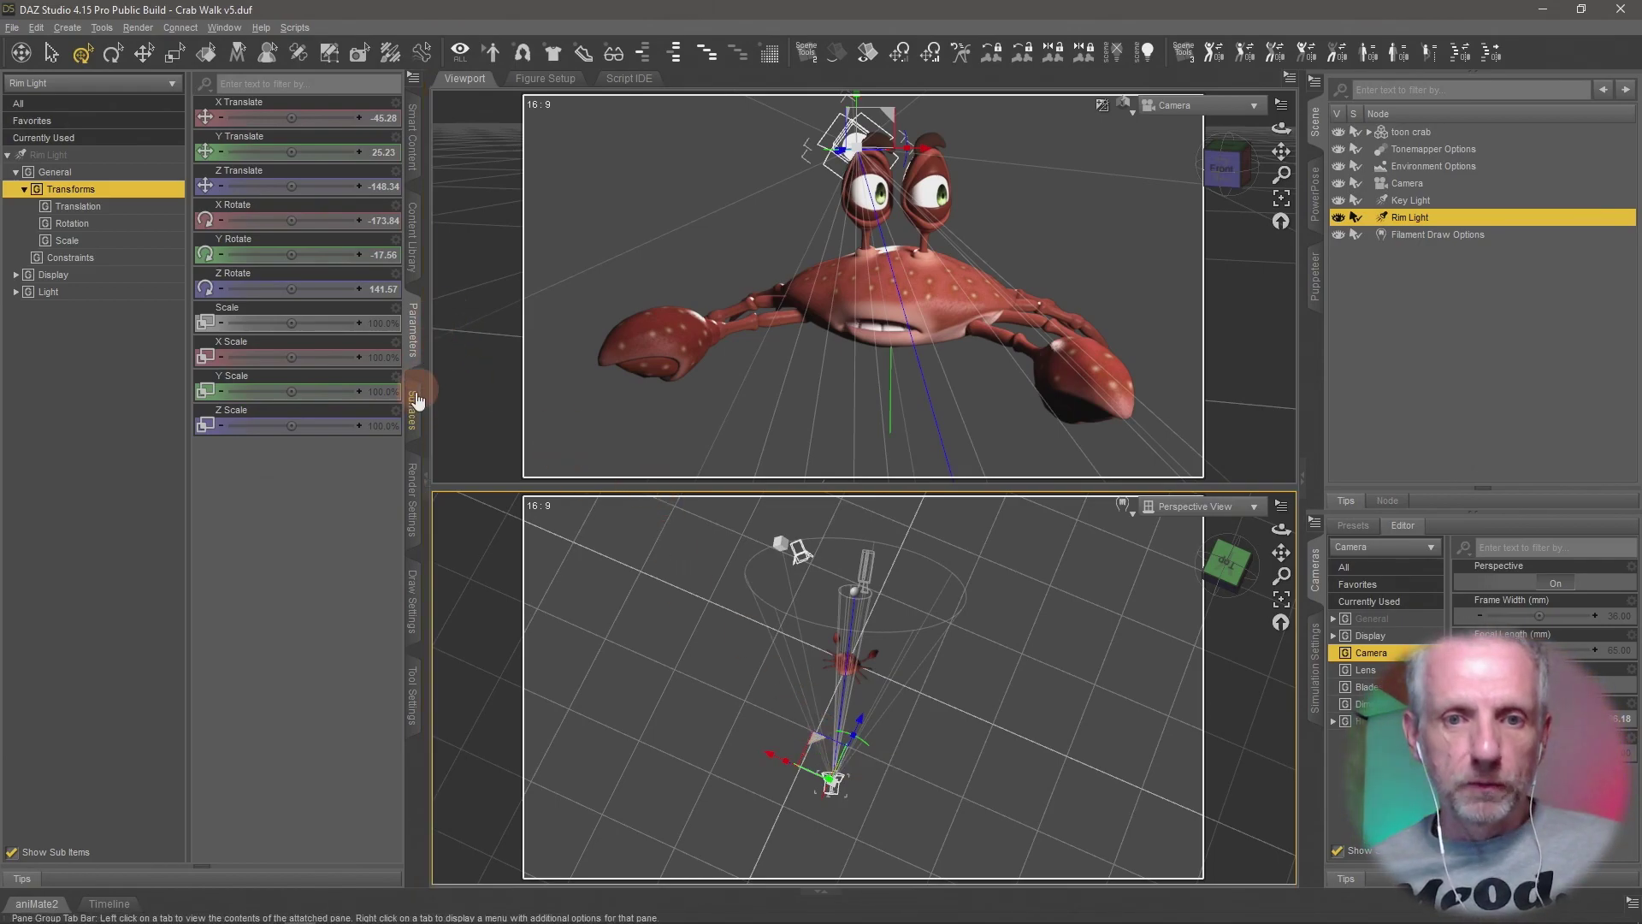
Set the Rim Light's Spread Angle to 100 in its light parameters.
left_click(103, 292)
left_click_drag(270, 255, 292, 255)
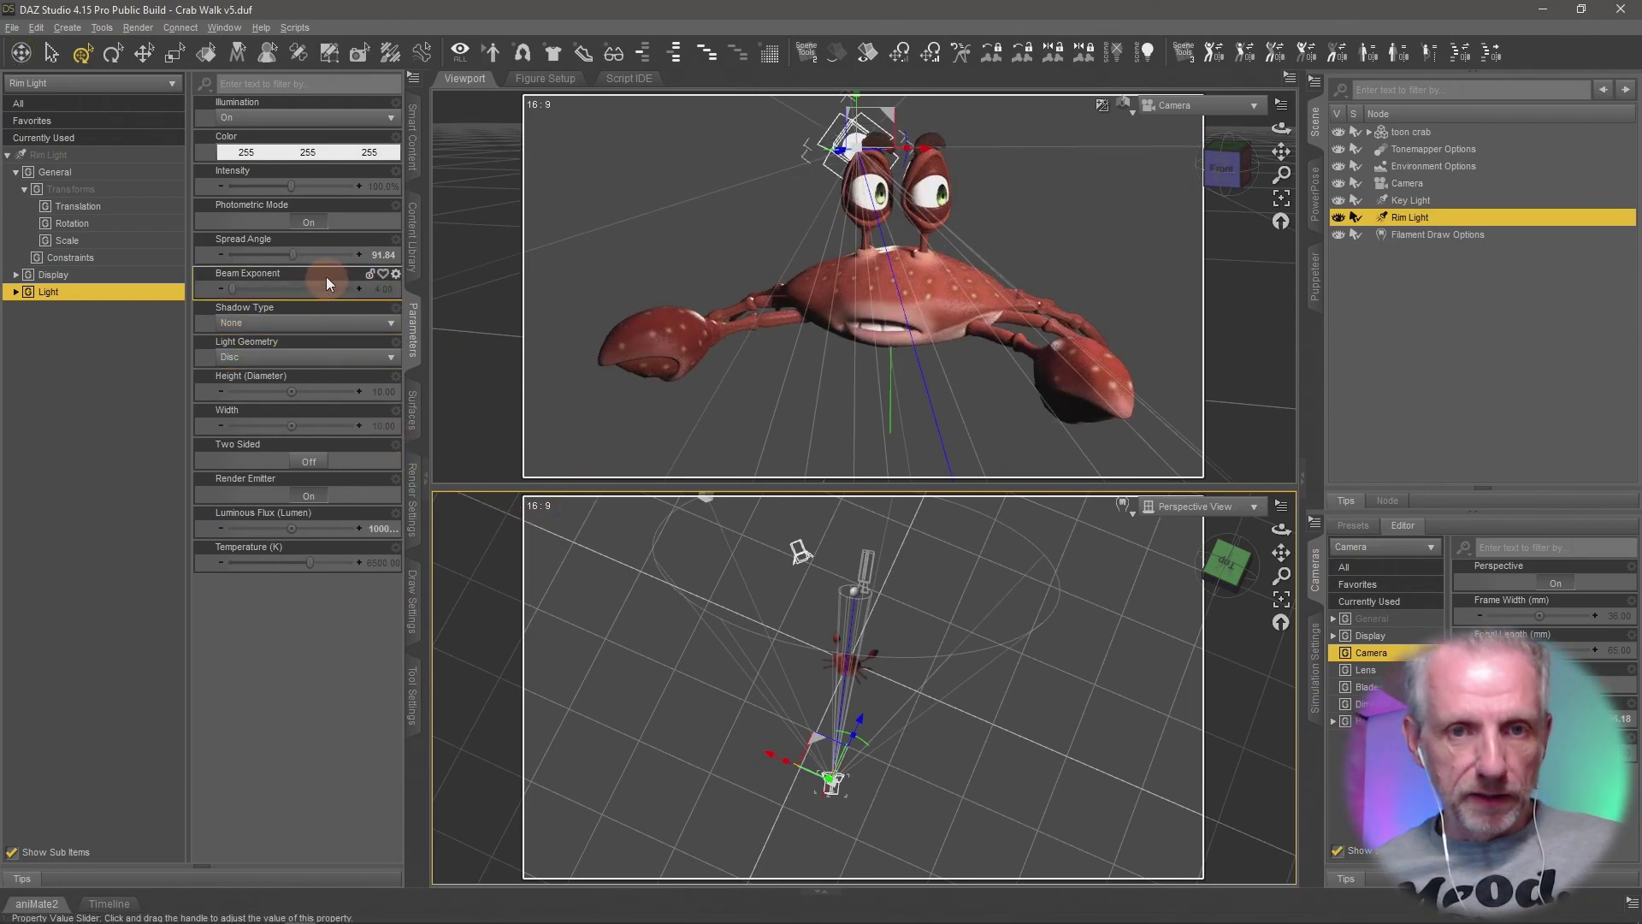
double_click(384, 255)
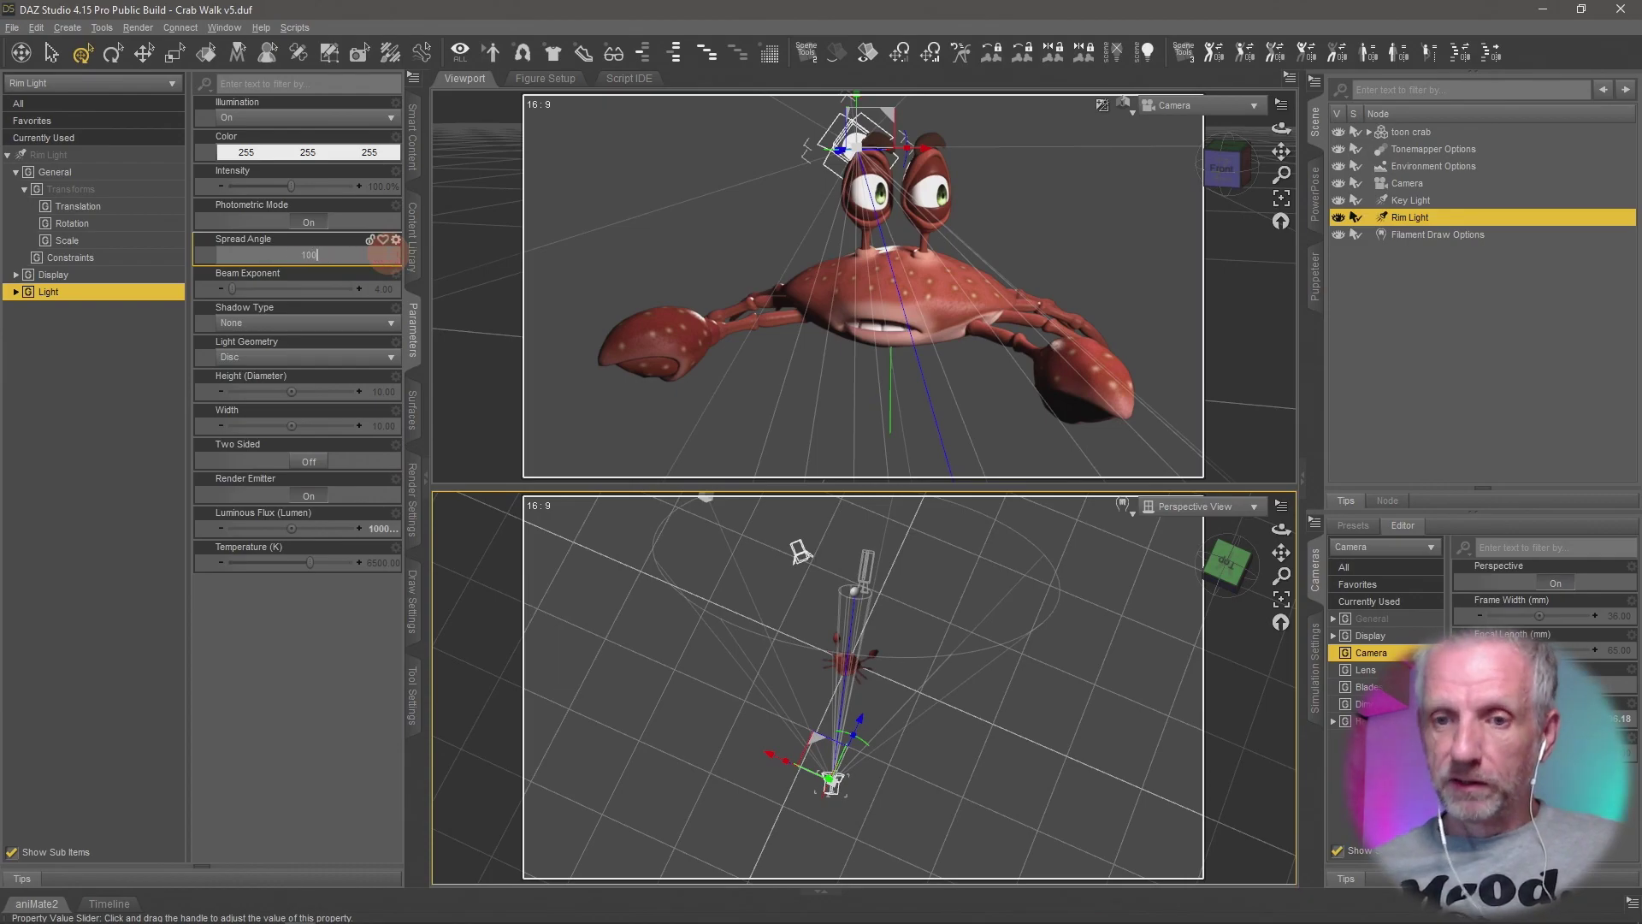
type("100")
key("Return")
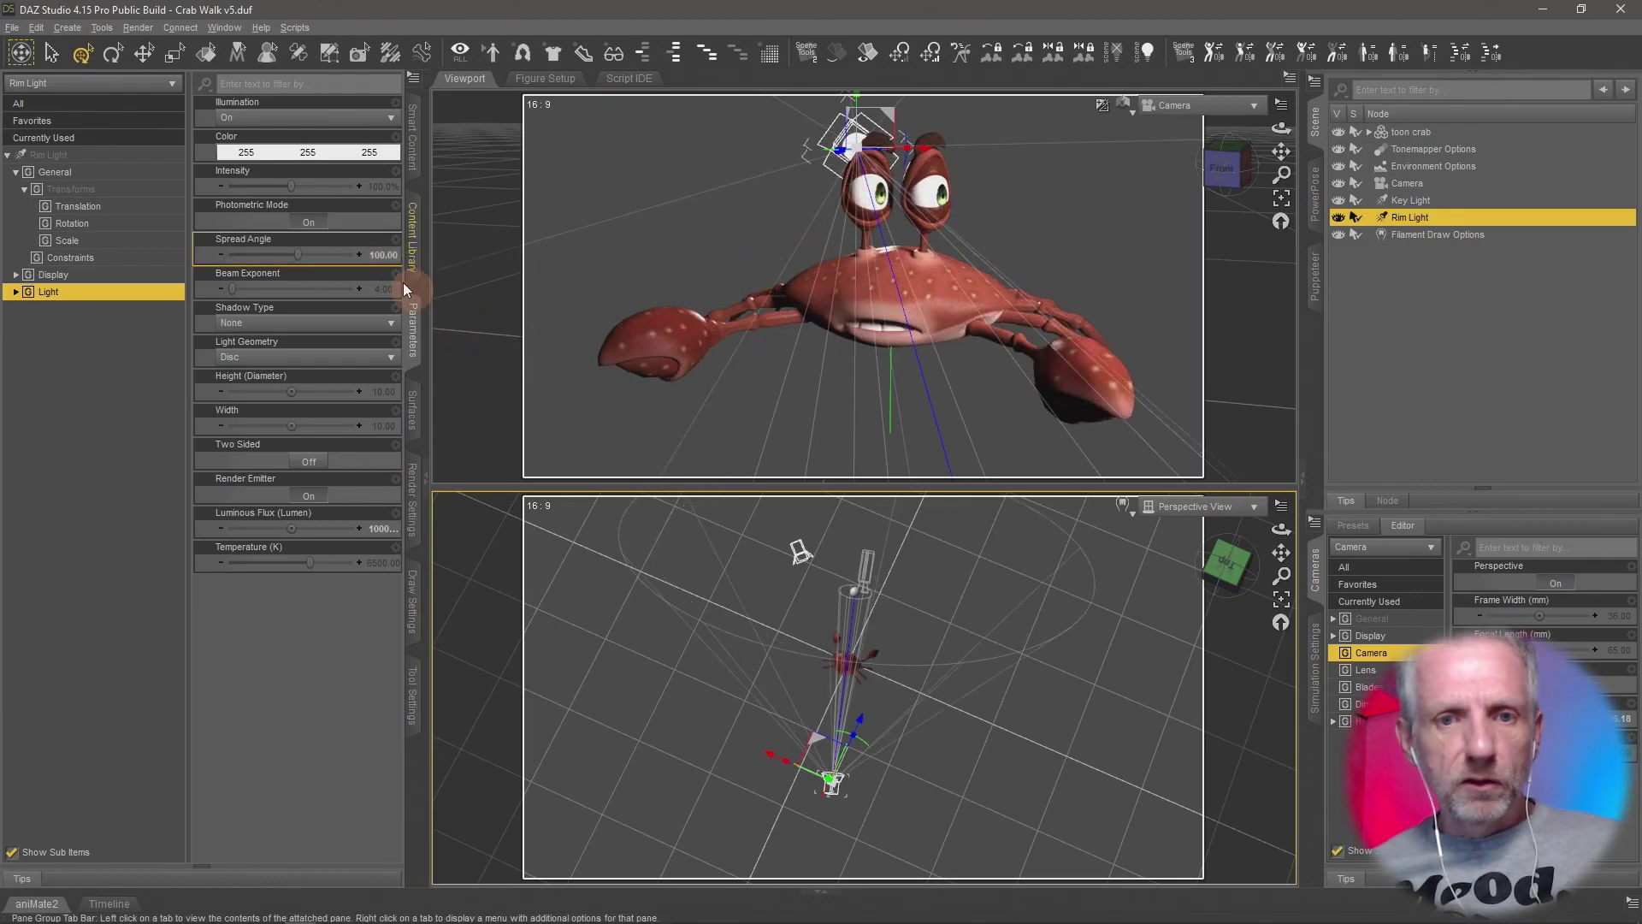
Increase the Rim Light's Luminous Flux and reset its Spread Angle to 60.
double_click(359, 527)
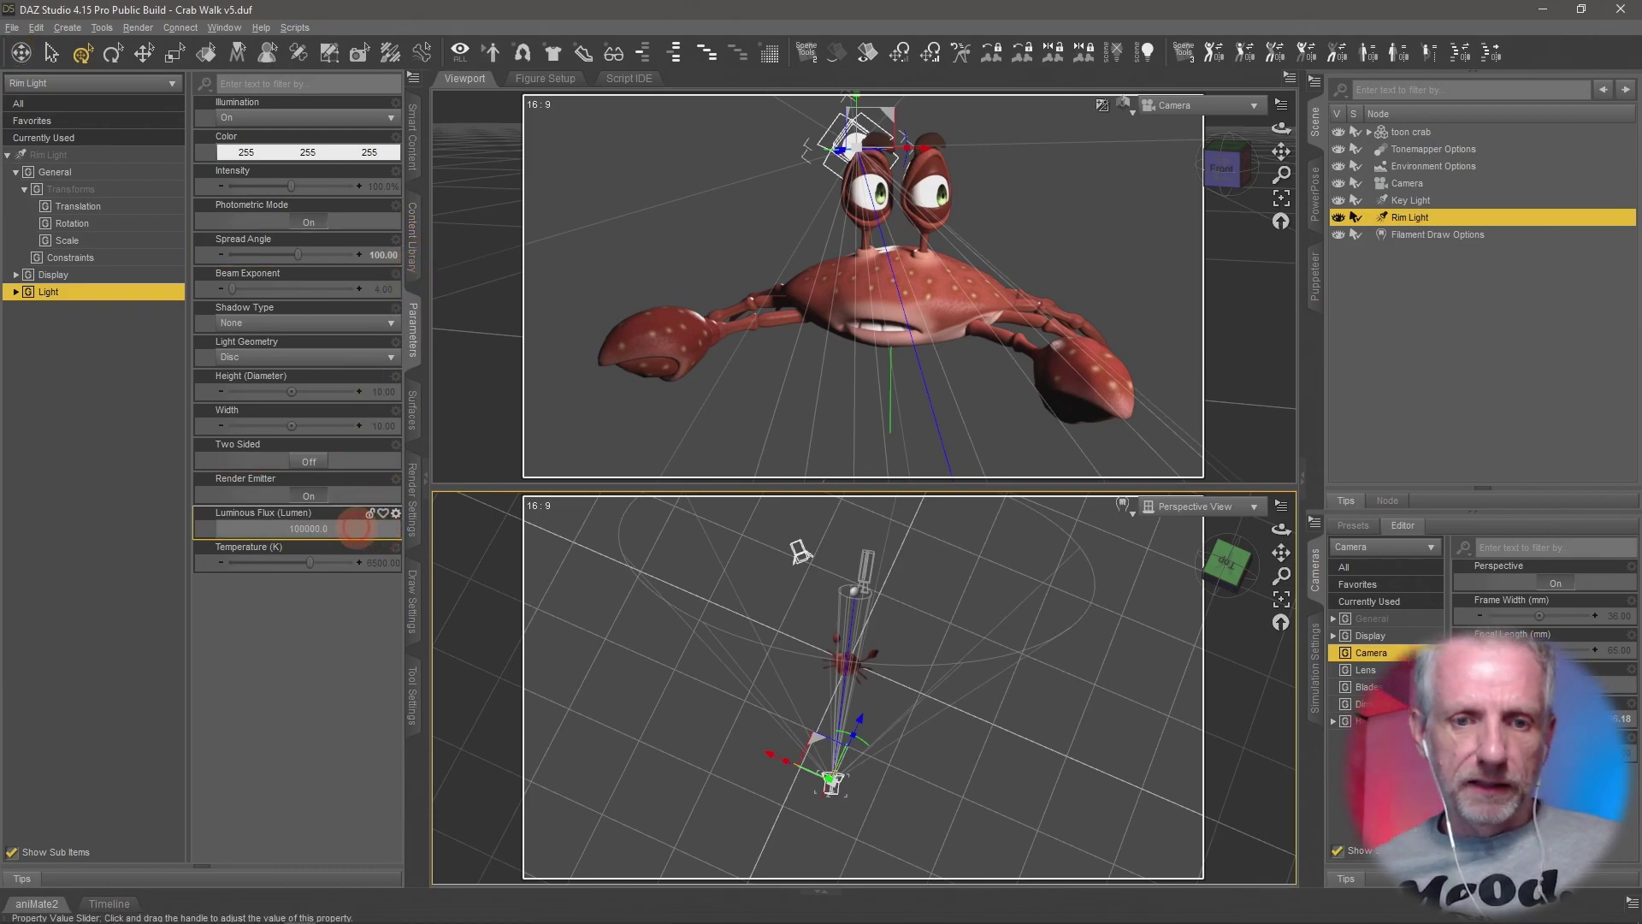
type("2000")
key("Return")
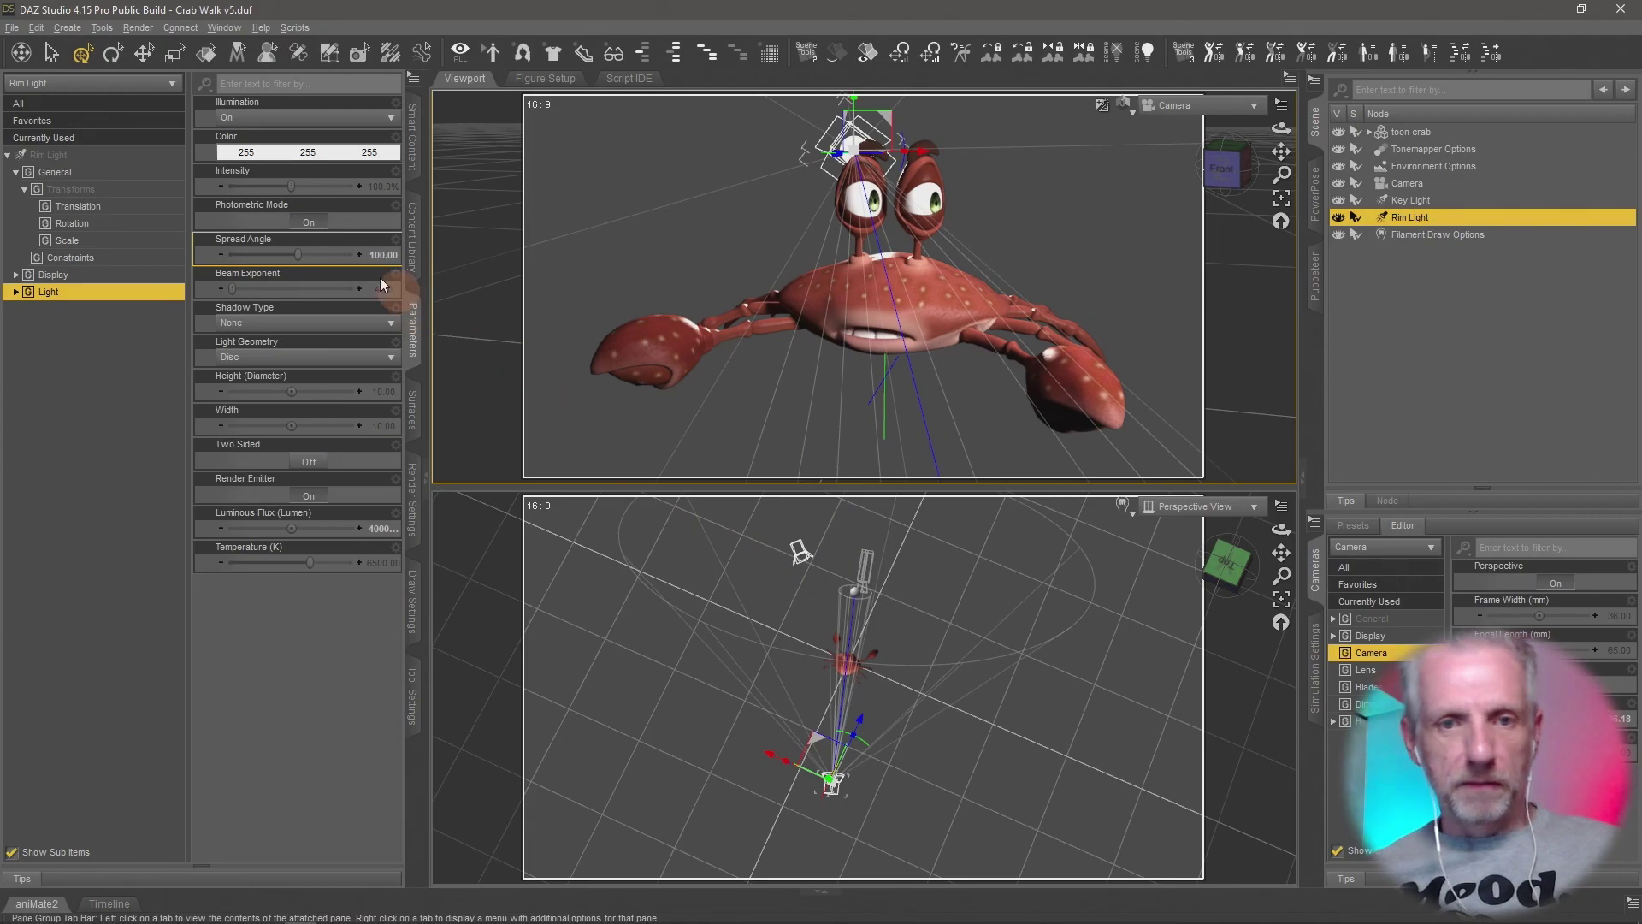
left_click(342, 256)
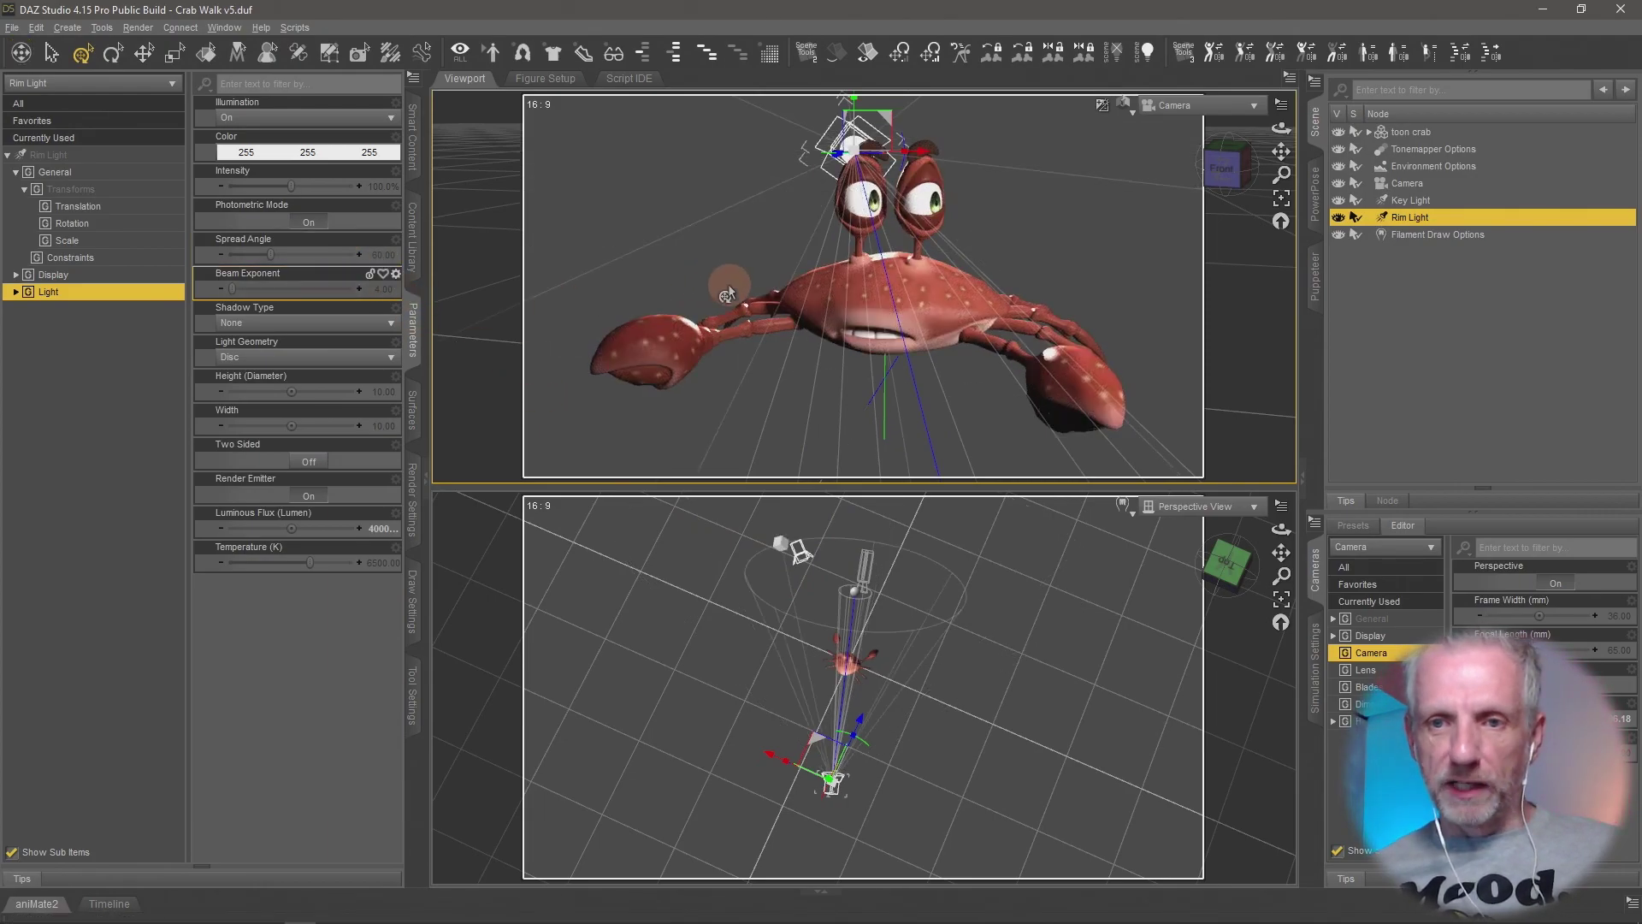
Raise the Rim Light slightly and shift it sideways behind the crab, keeping it aimed at the body.
left_click_drag(898, 710, 962, 672, "alt")
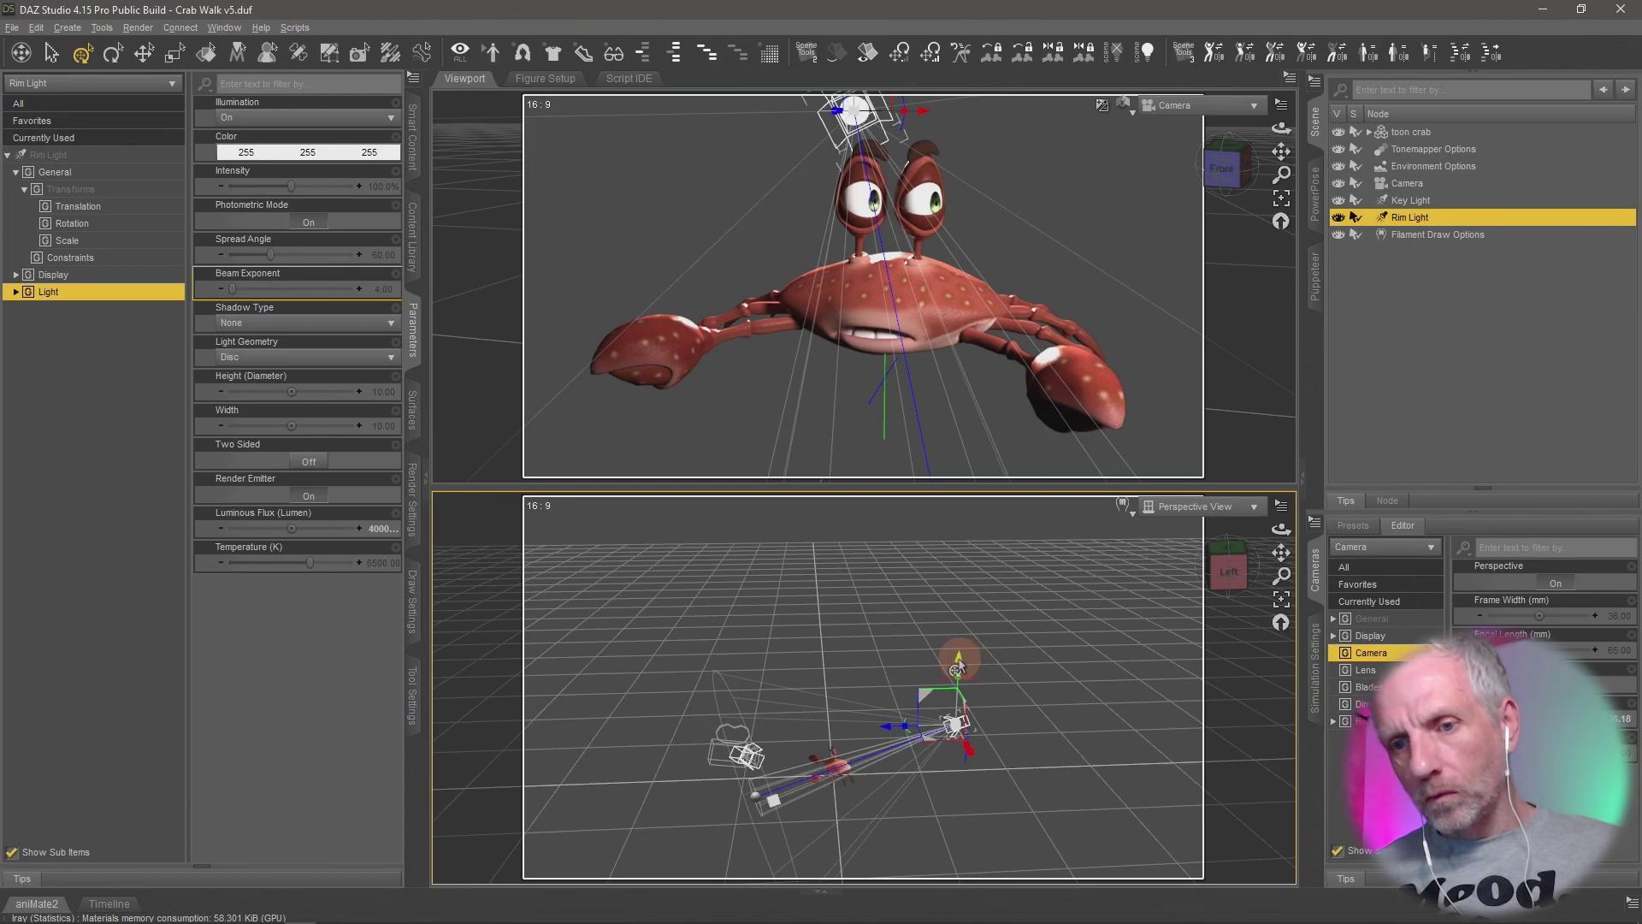
left_click(956, 669)
left_click(951, 731)
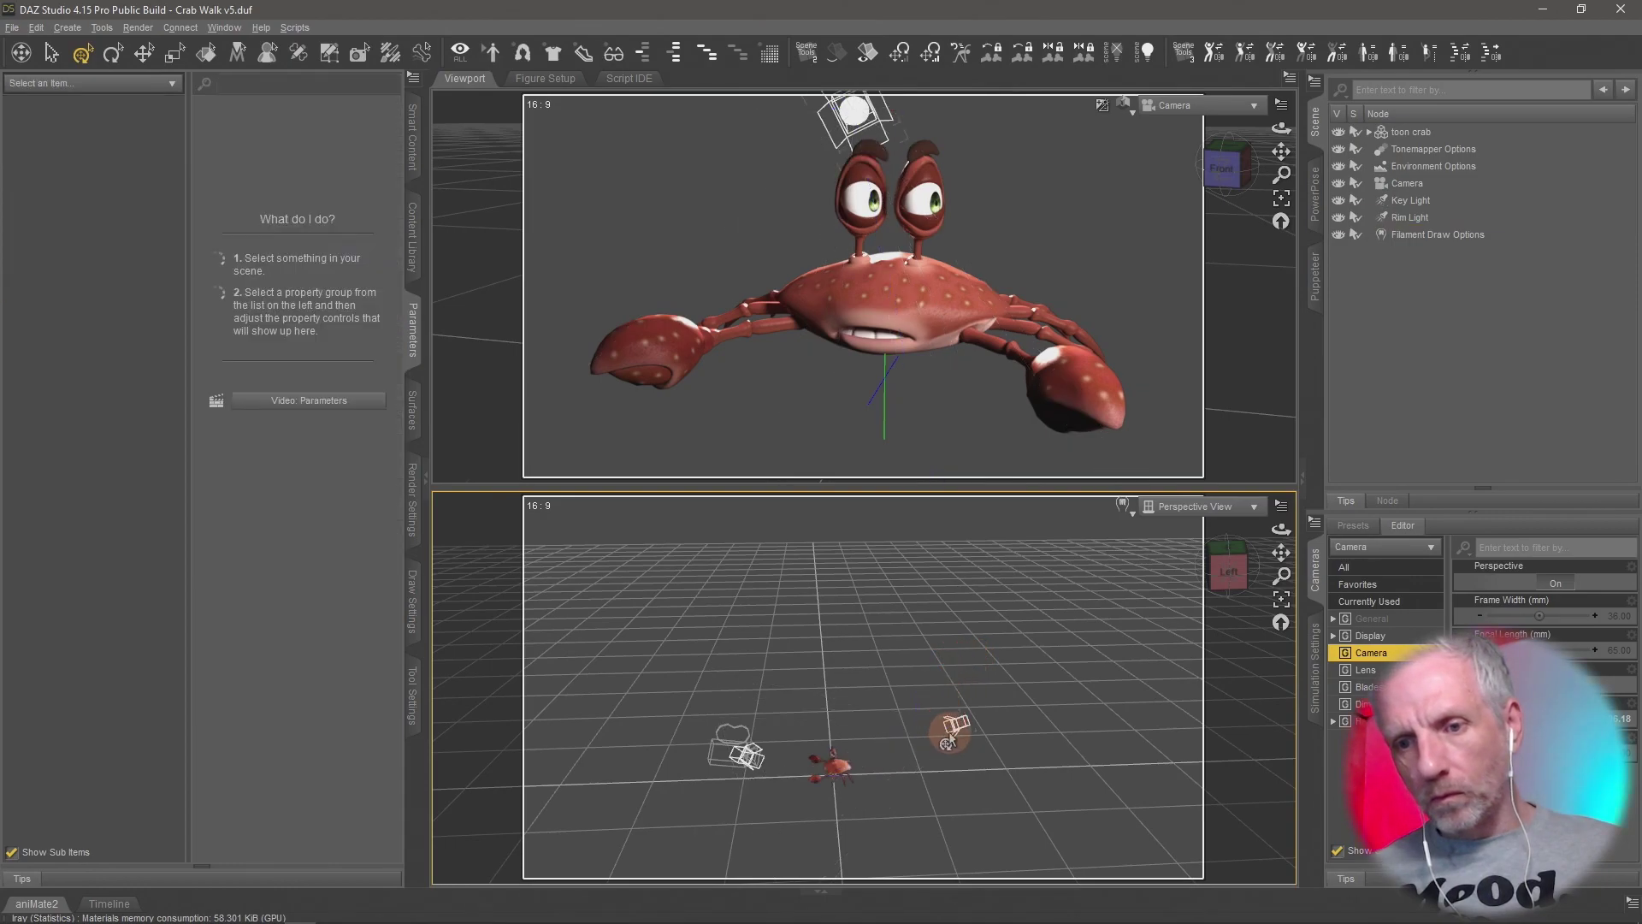
left_click_drag(951, 731, 884, 731, "alt")
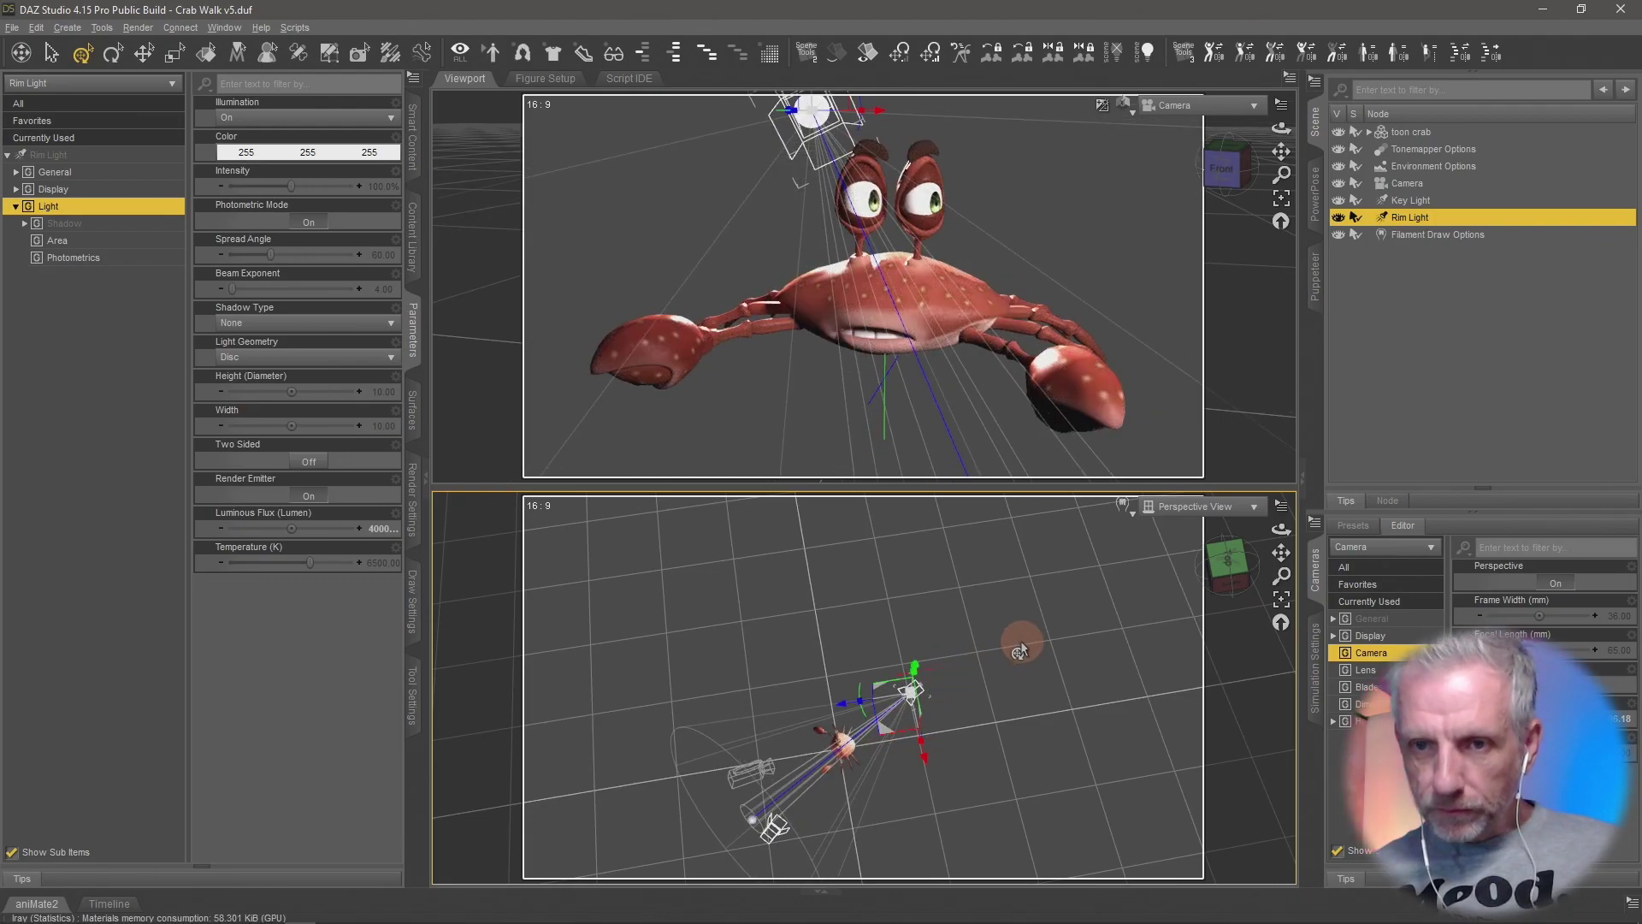
middle_click_drag(1022, 647, 1021, 648)
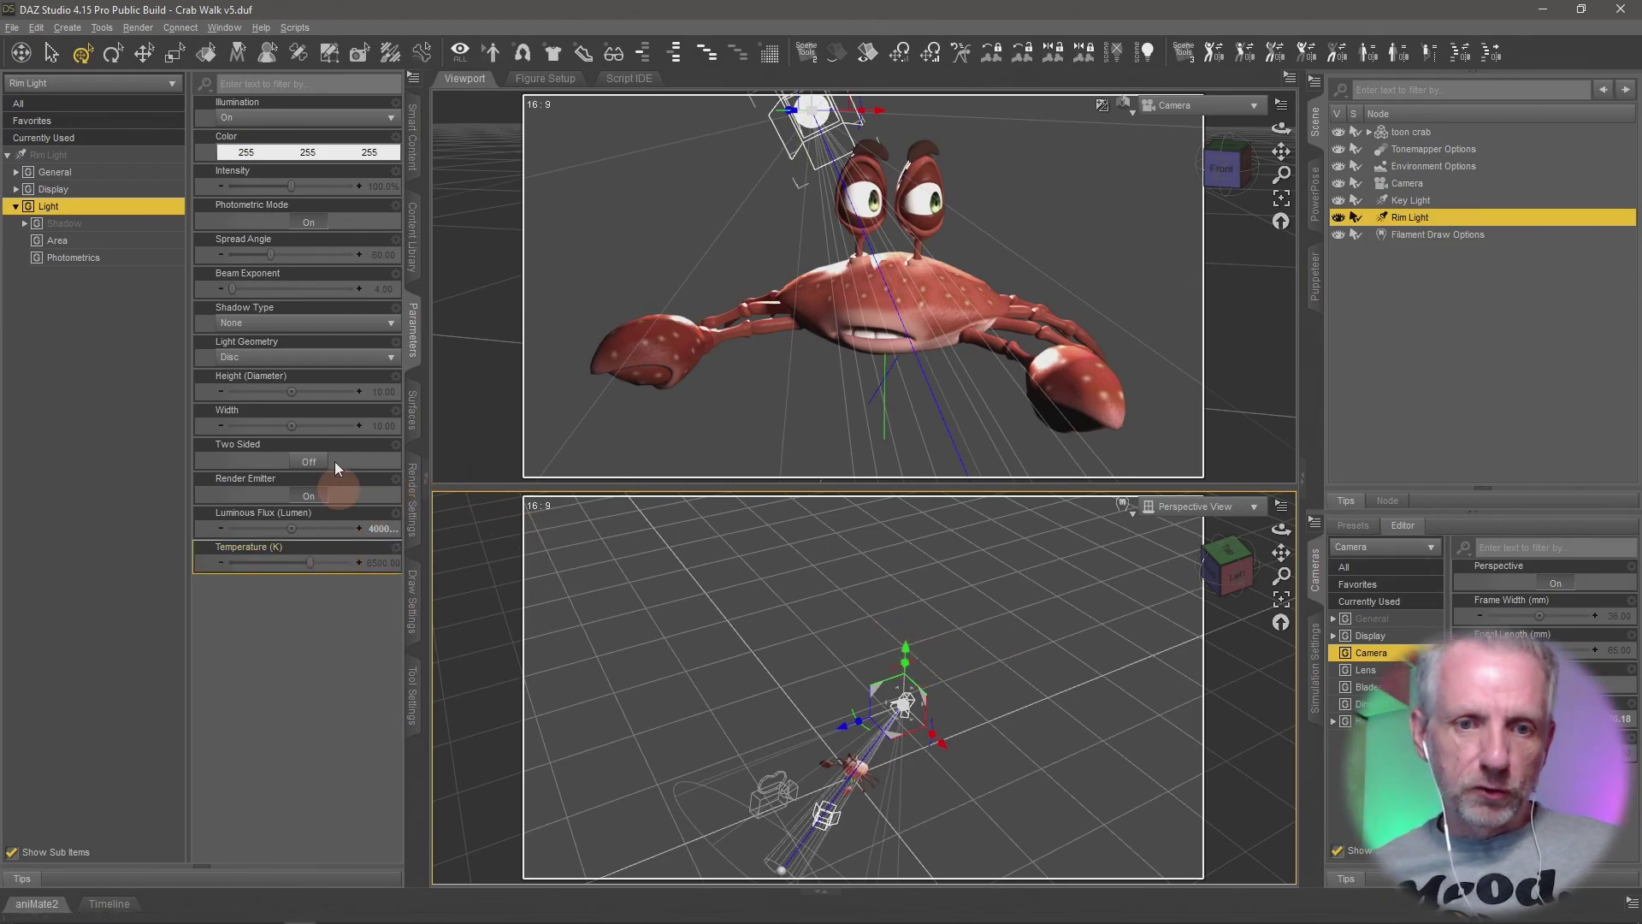
Set the Rim Light's Luminous Flux to 100000 lumen in its photometric settings.
left_click(120, 256)
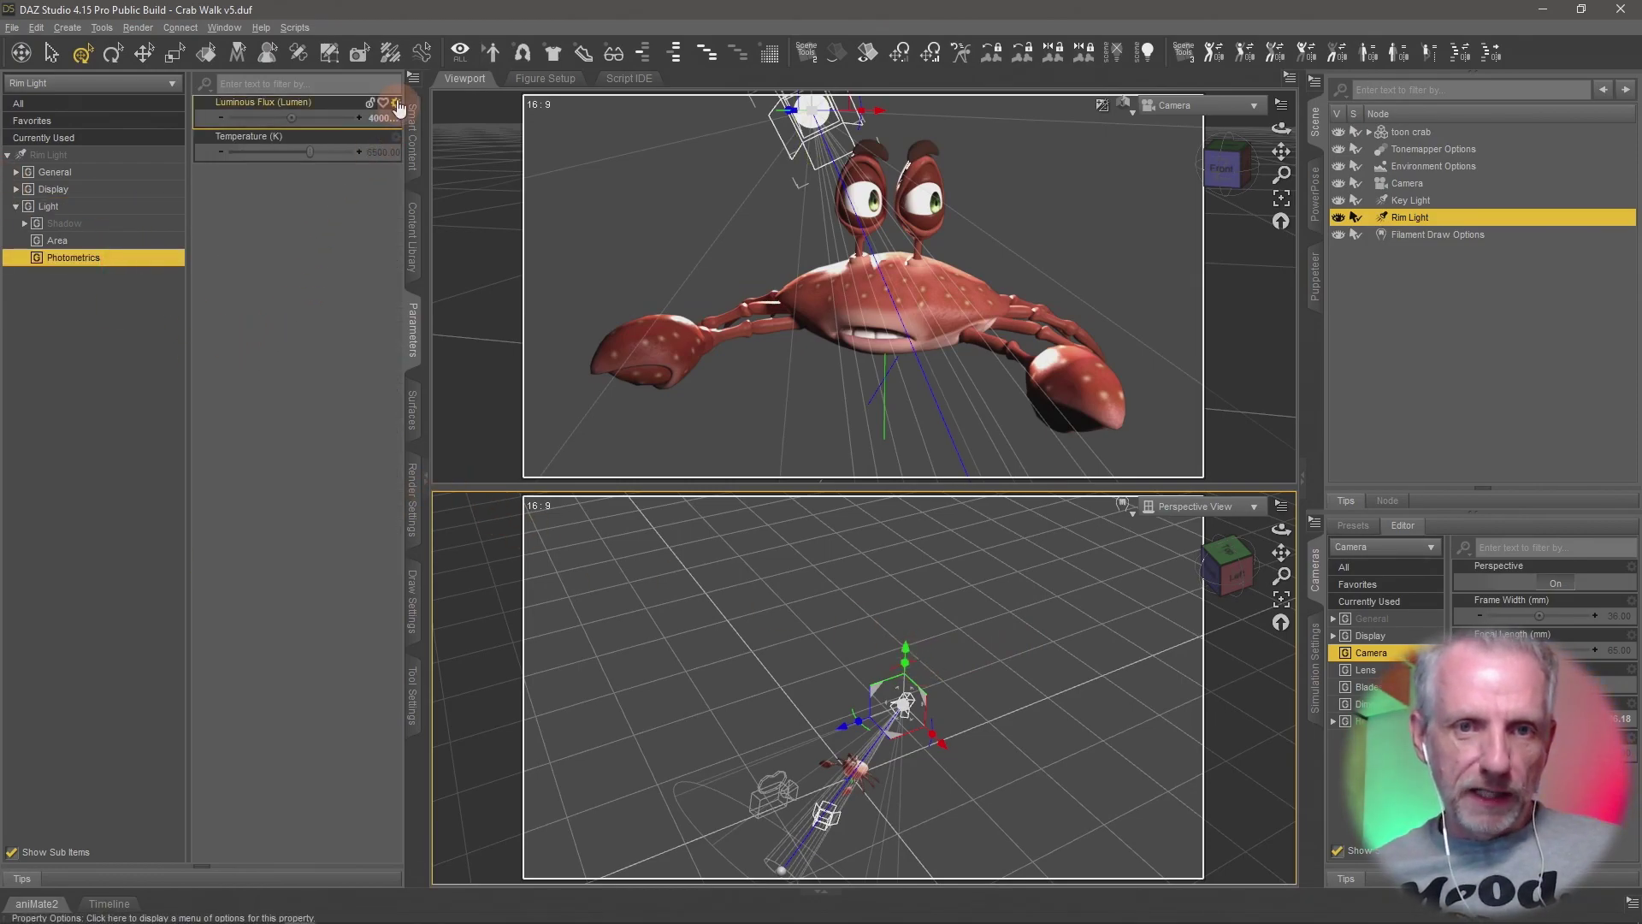
left_click(385, 119)
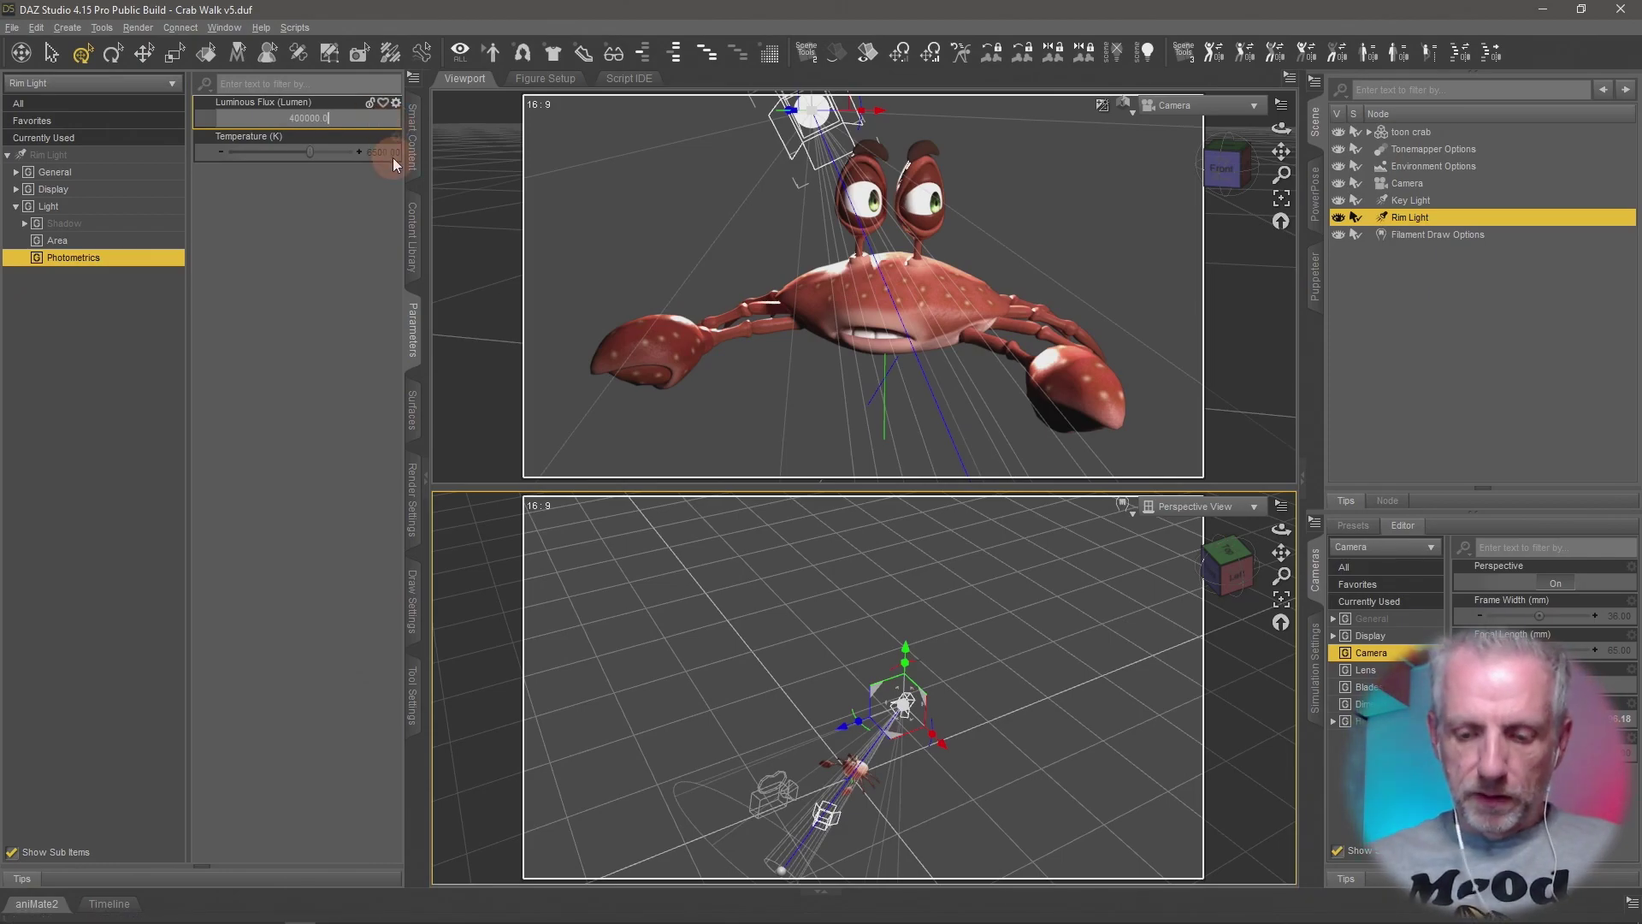
key("Return")
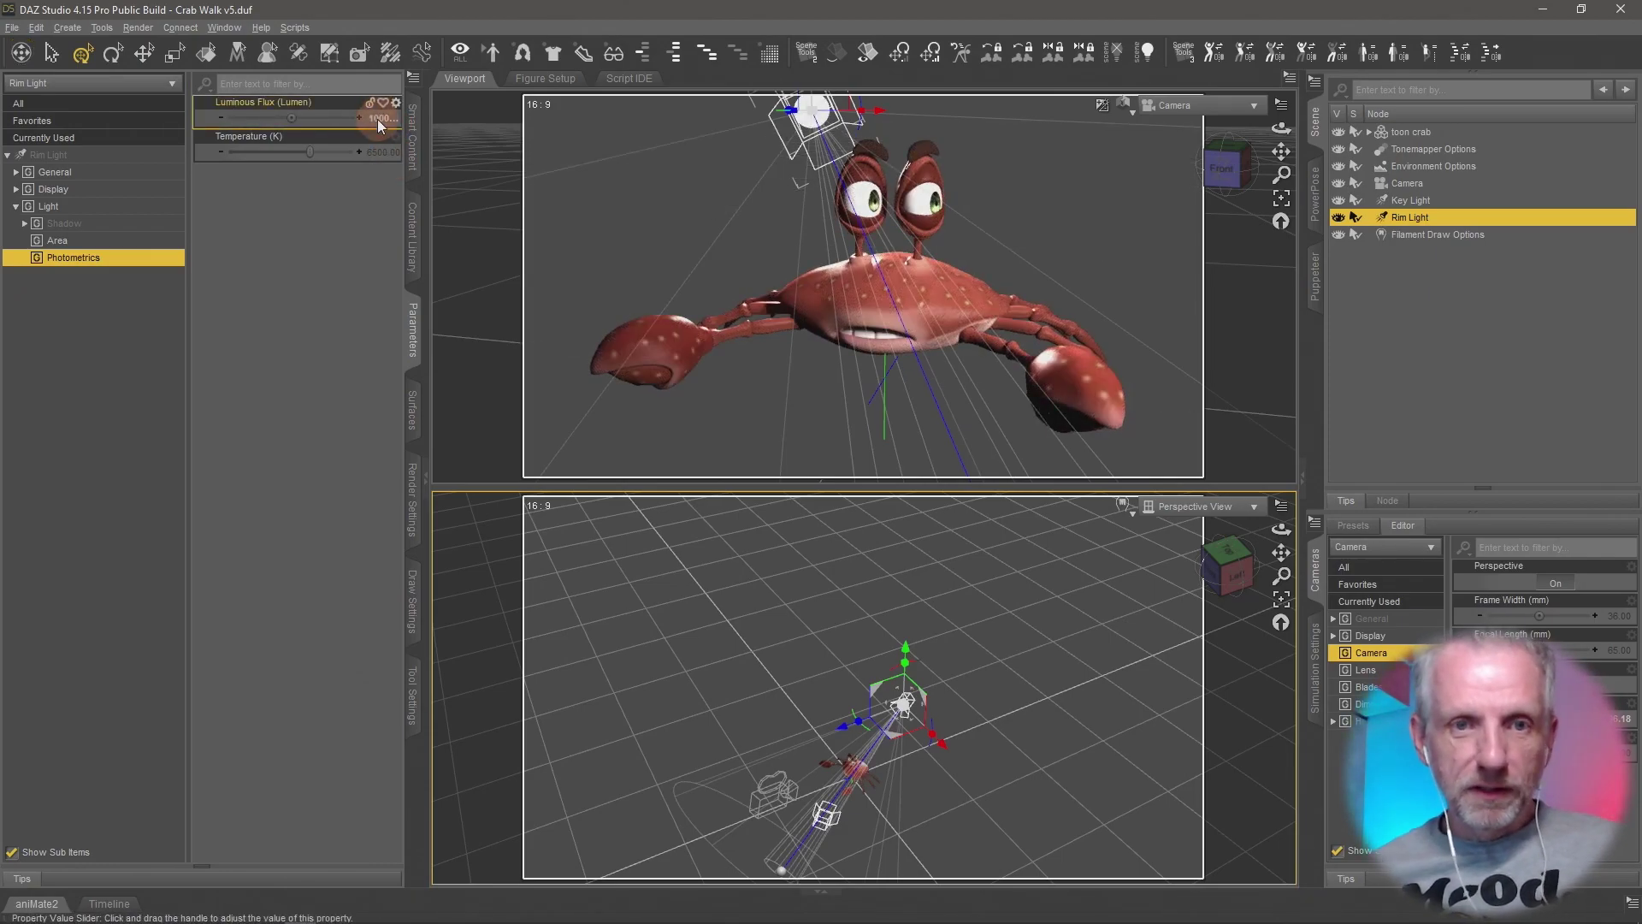
left_click(378, 121)
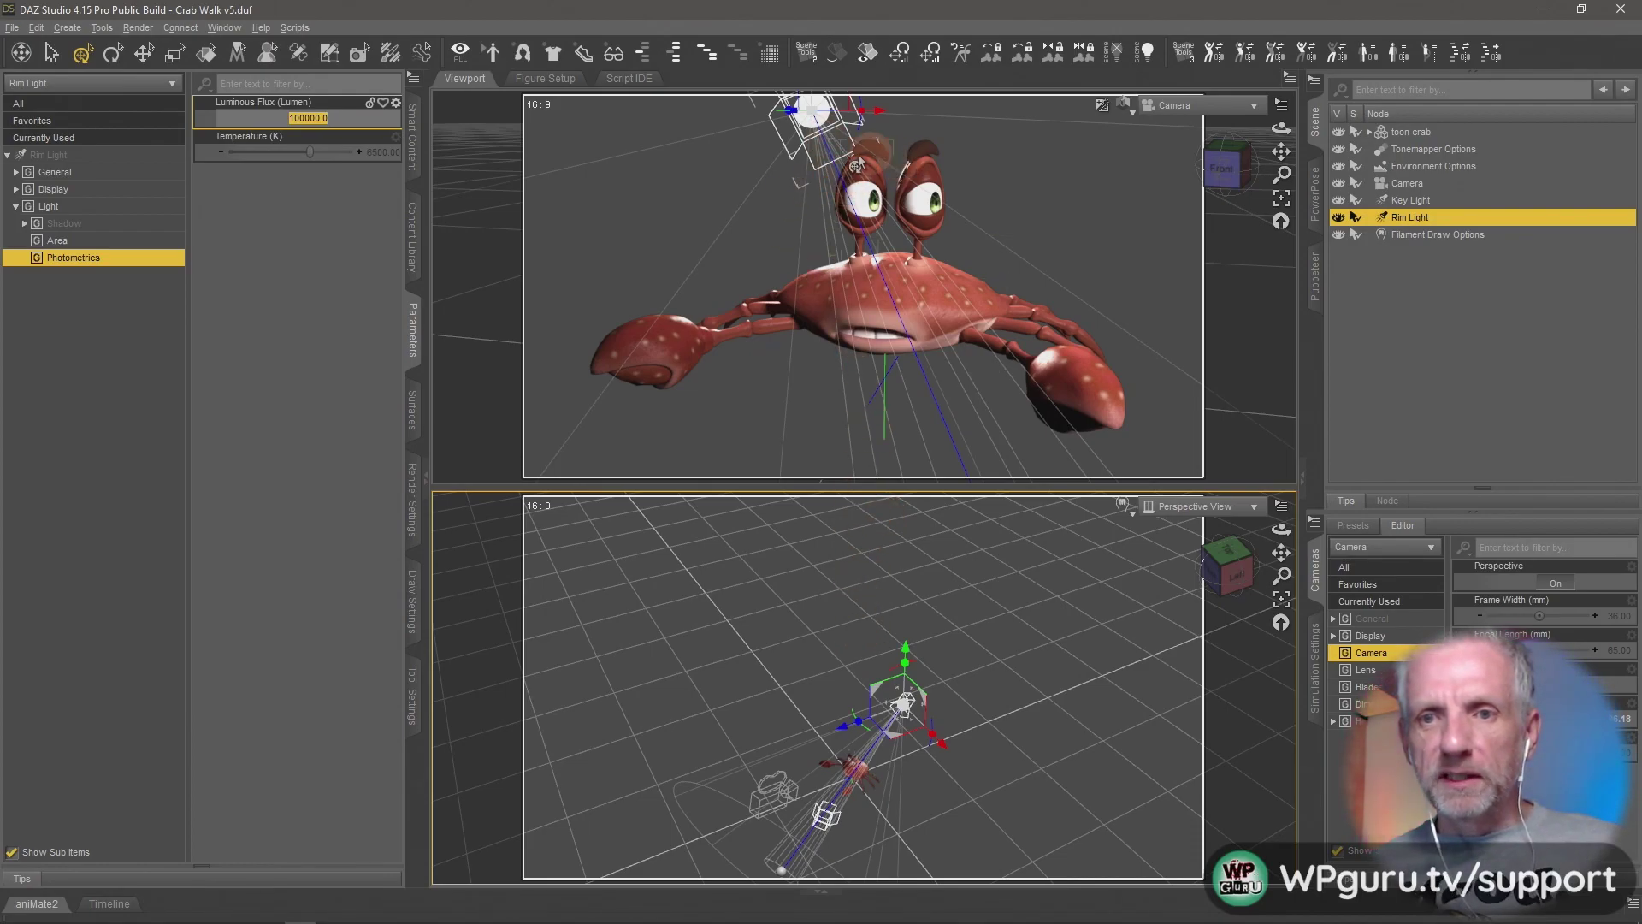
Raise the Rim Light and shift it farther sideways behind the crab, keeping it pointed at the body.
left_click_drag(834, 546, 825, 638)
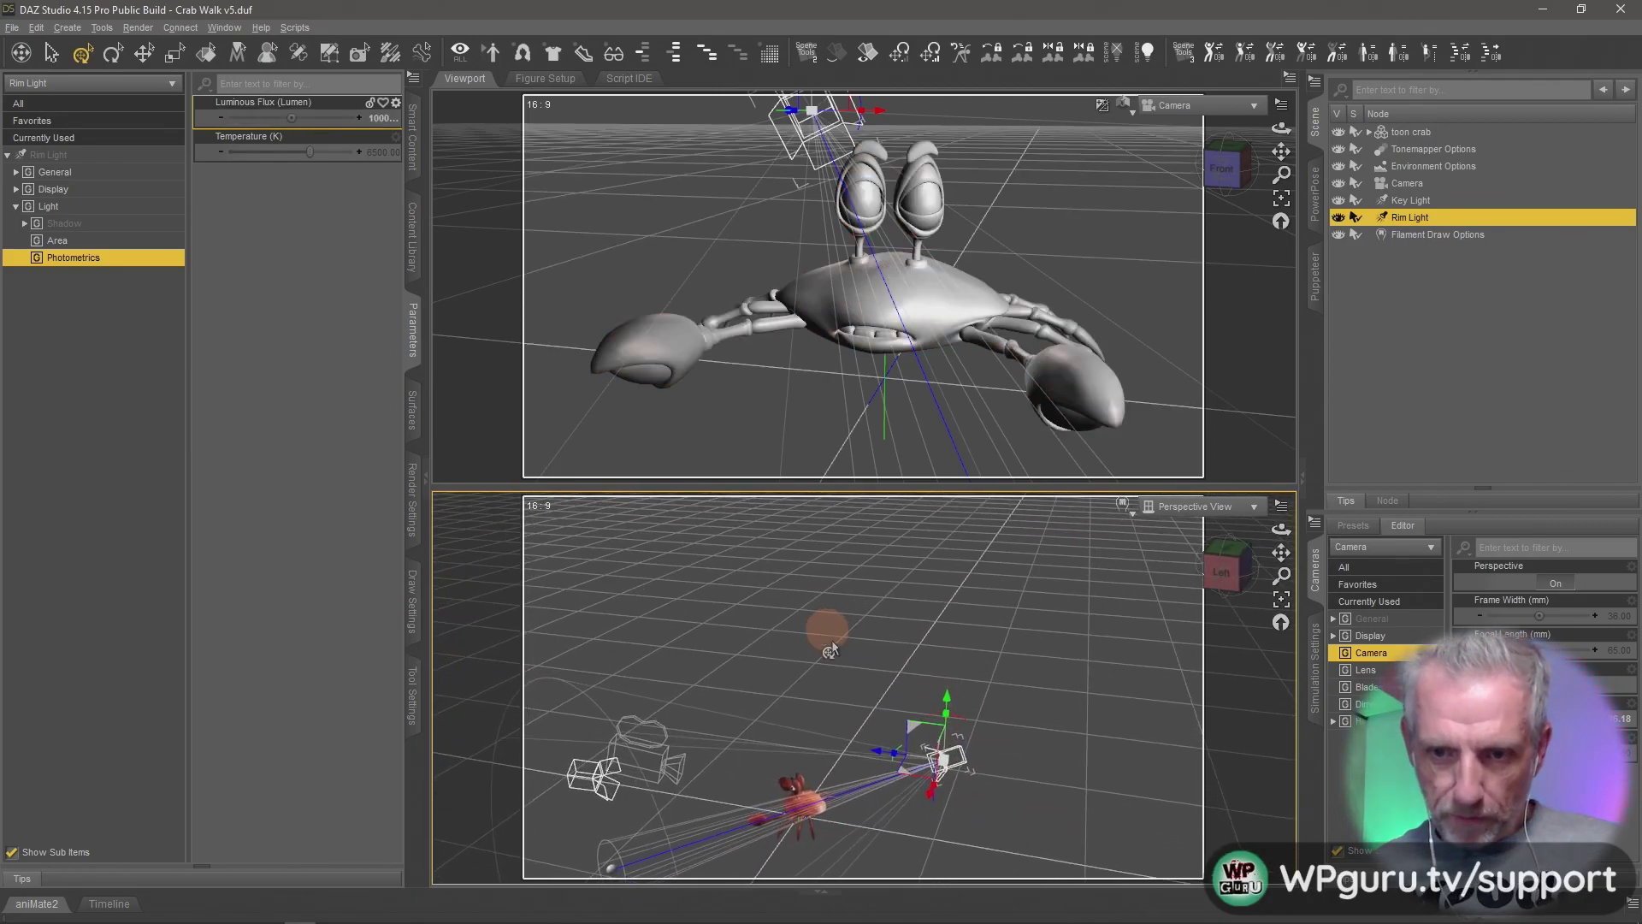
left_click_drag(901, 784, 889, 775)
left_click_drag(931, 706, 885, 744)
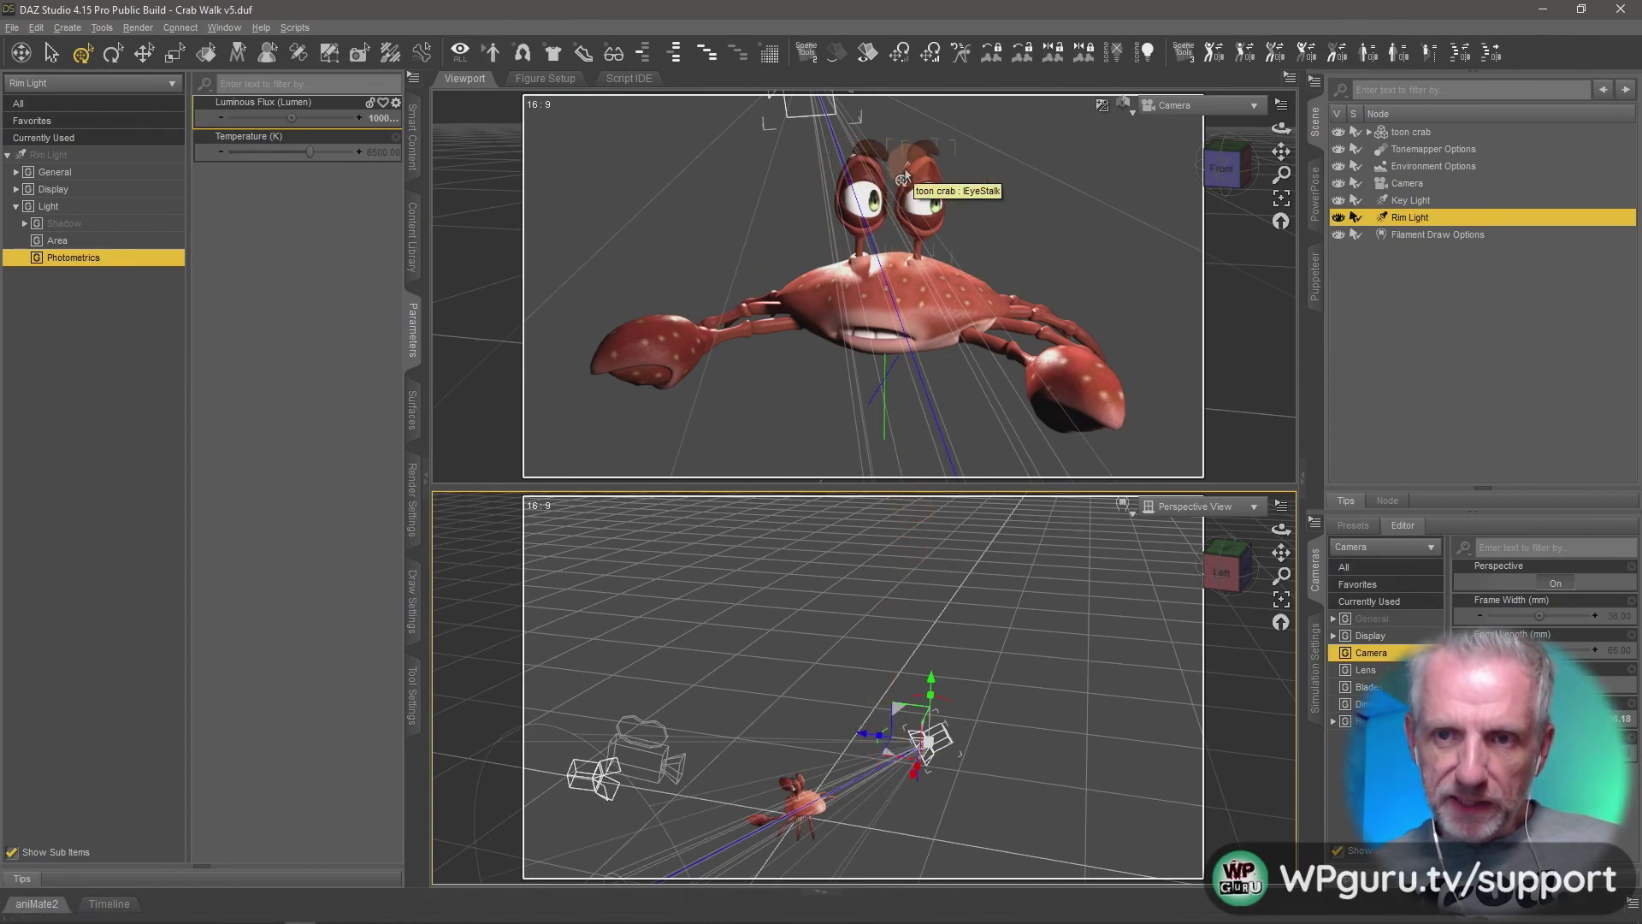
left_click_drag(923, 688, 866, 740, "alt")
right_click_drag(866, 740, 921, 681, "alt")
left_click_drag(920, 681, 1004, 655, "alt")
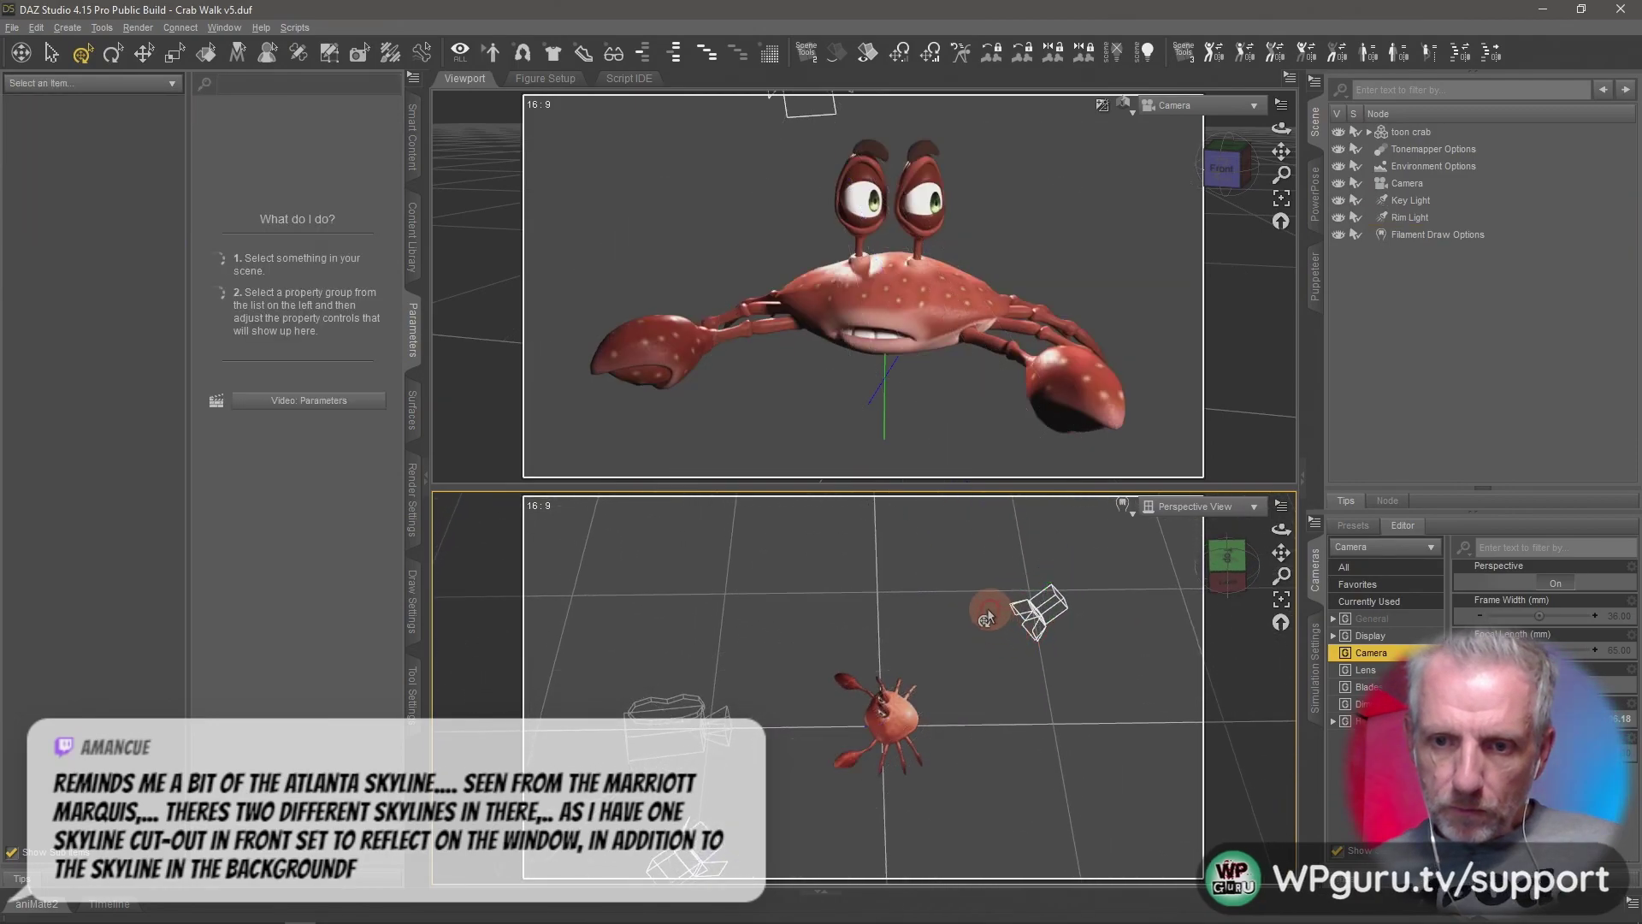
left_click_drag(1002, 652, 978, 620)
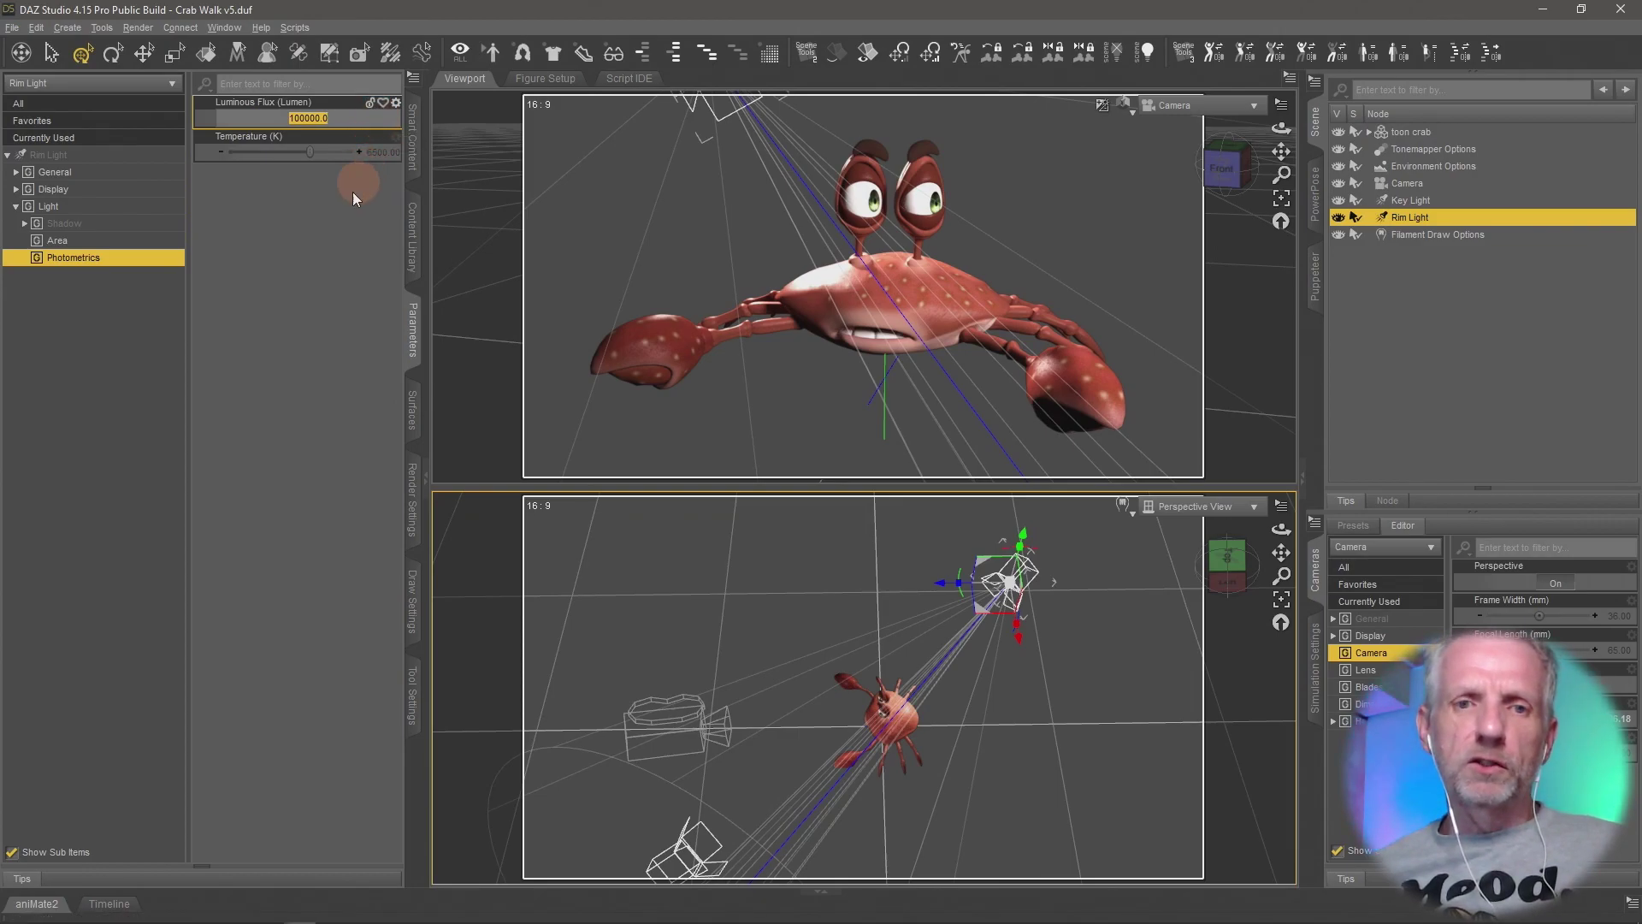
Set the Rim Light's area Height (Diameter) and Width both to 50.
key("Return")
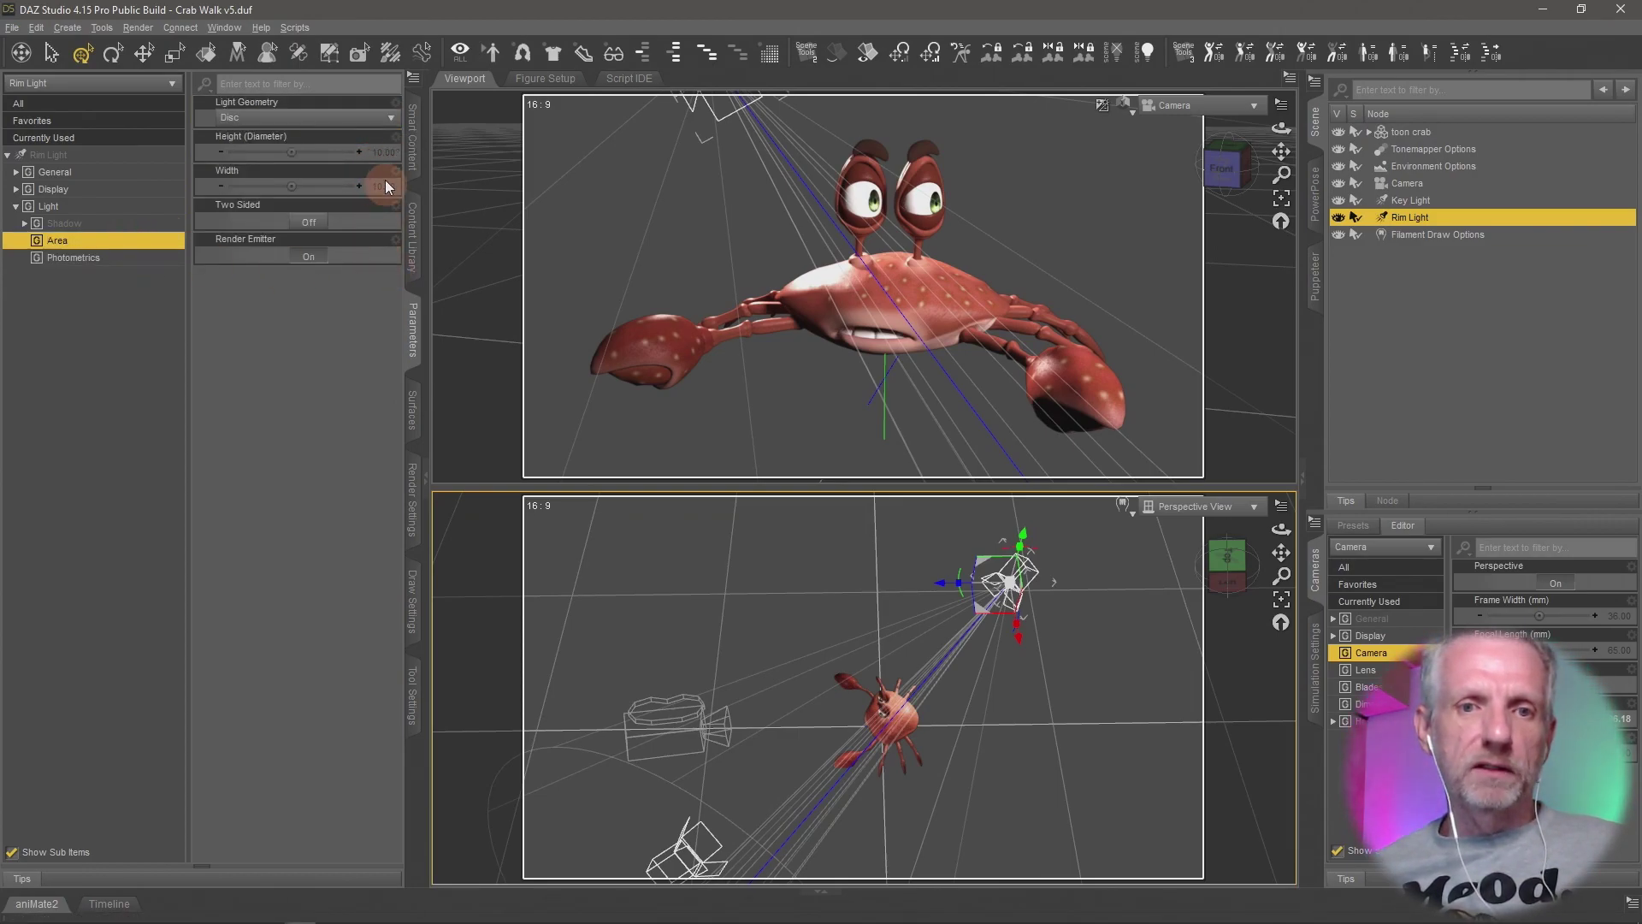
left_click(388, 152)
type("50")
key("Return")
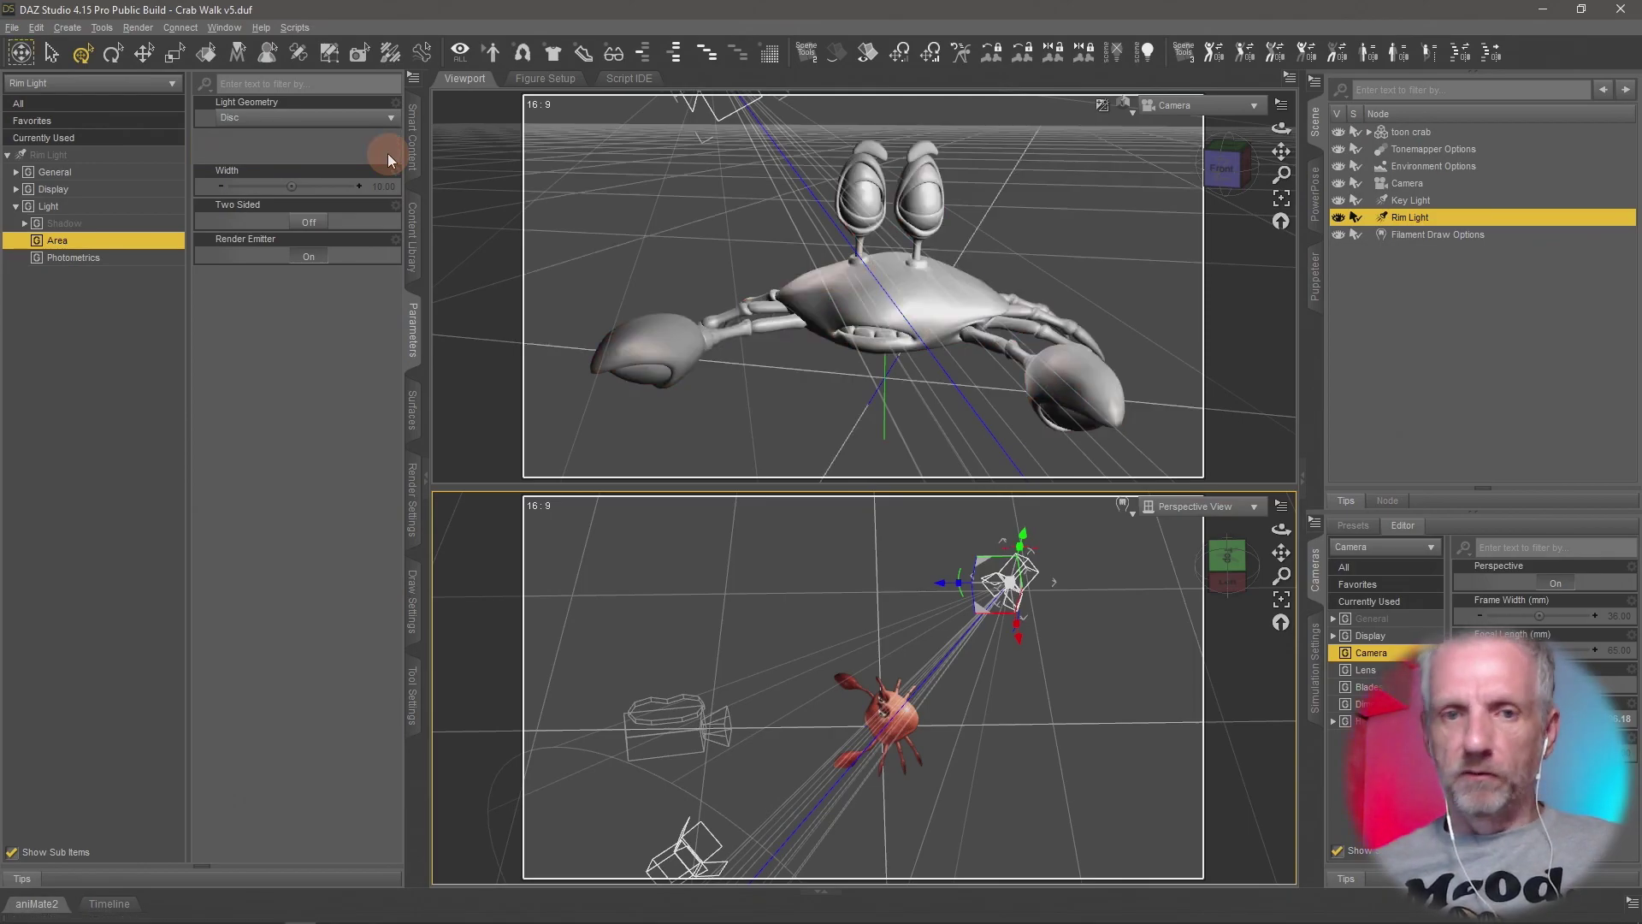
left_click(381, 185)
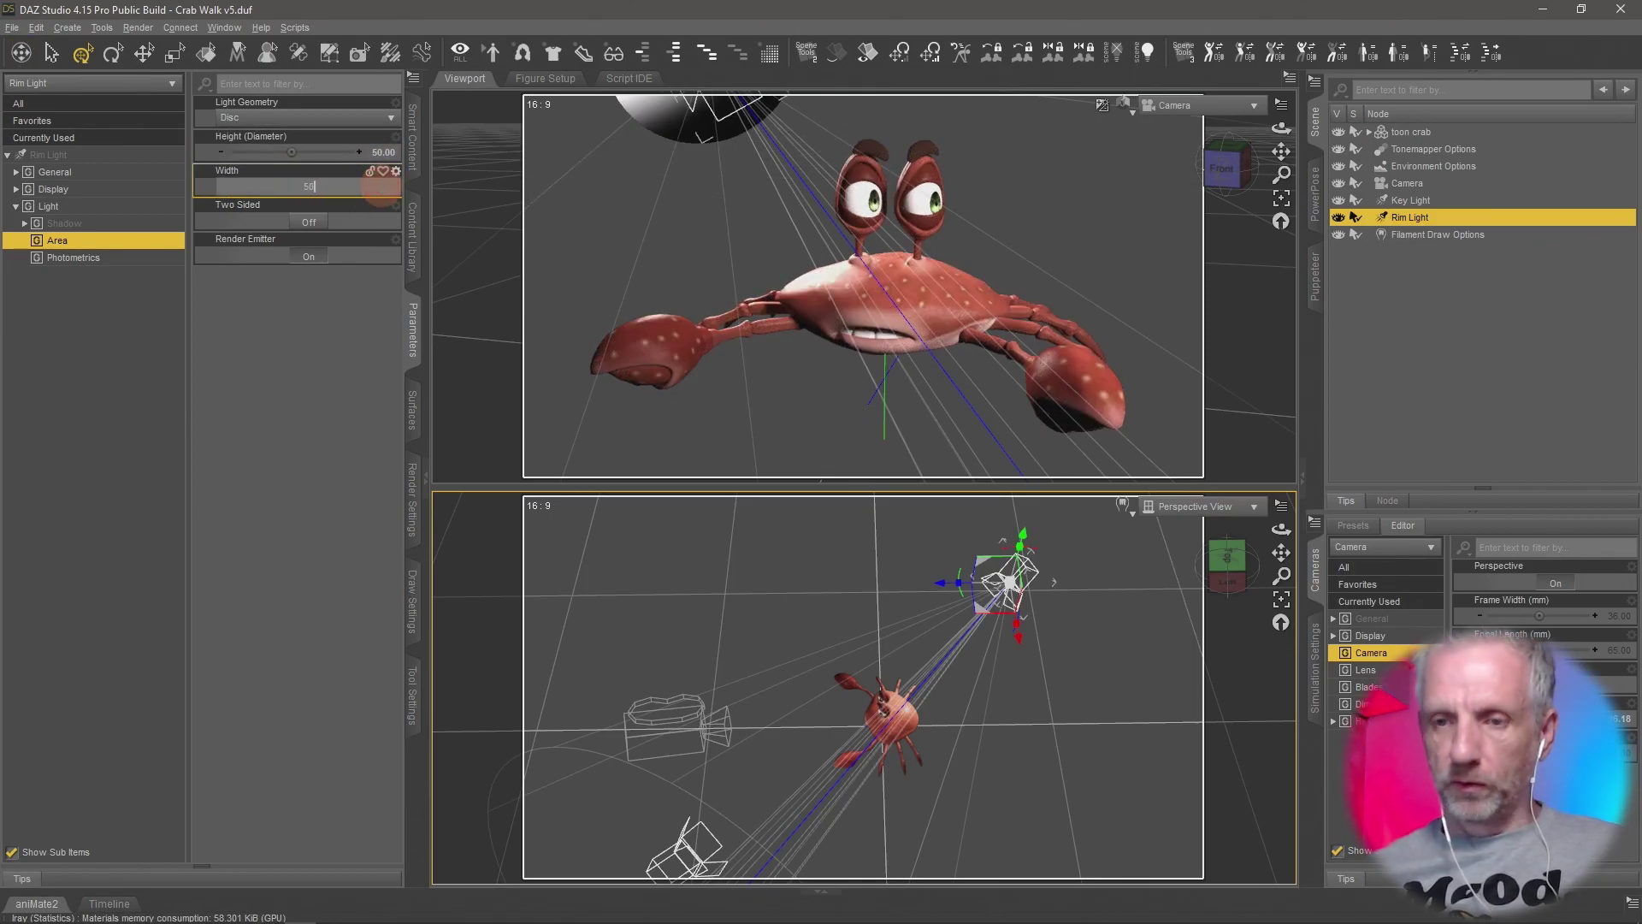
type("50")
key("Return")
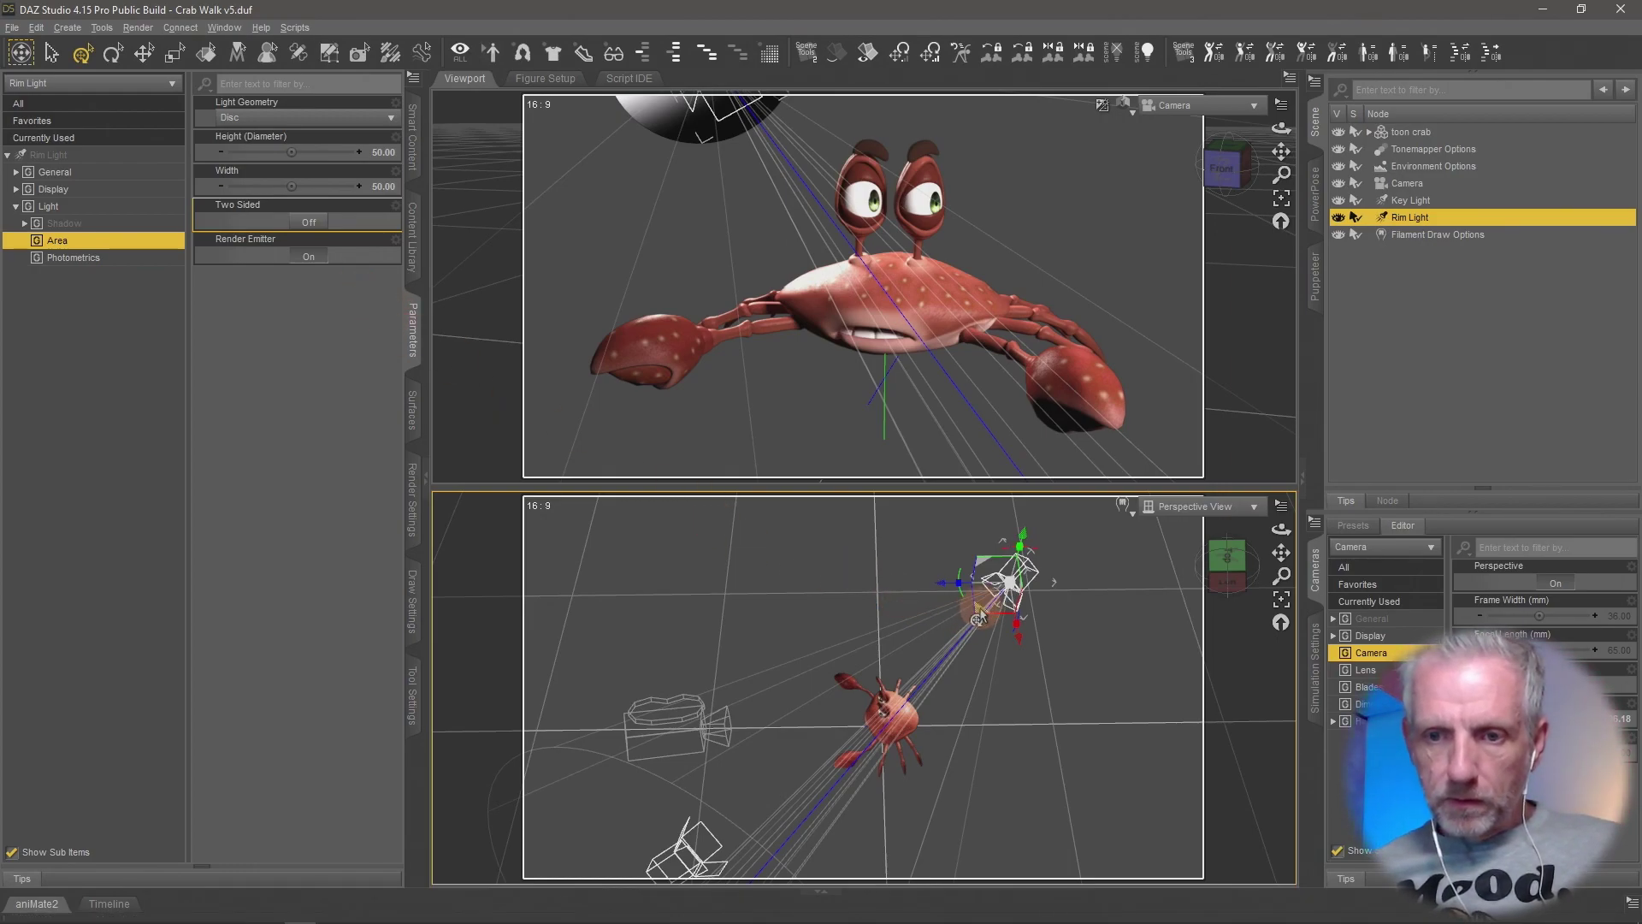
Try scaling the Rim Light's Luminous Flux by 0.75 and undo the change.
left_click_drag(977, 617, 906, 611)
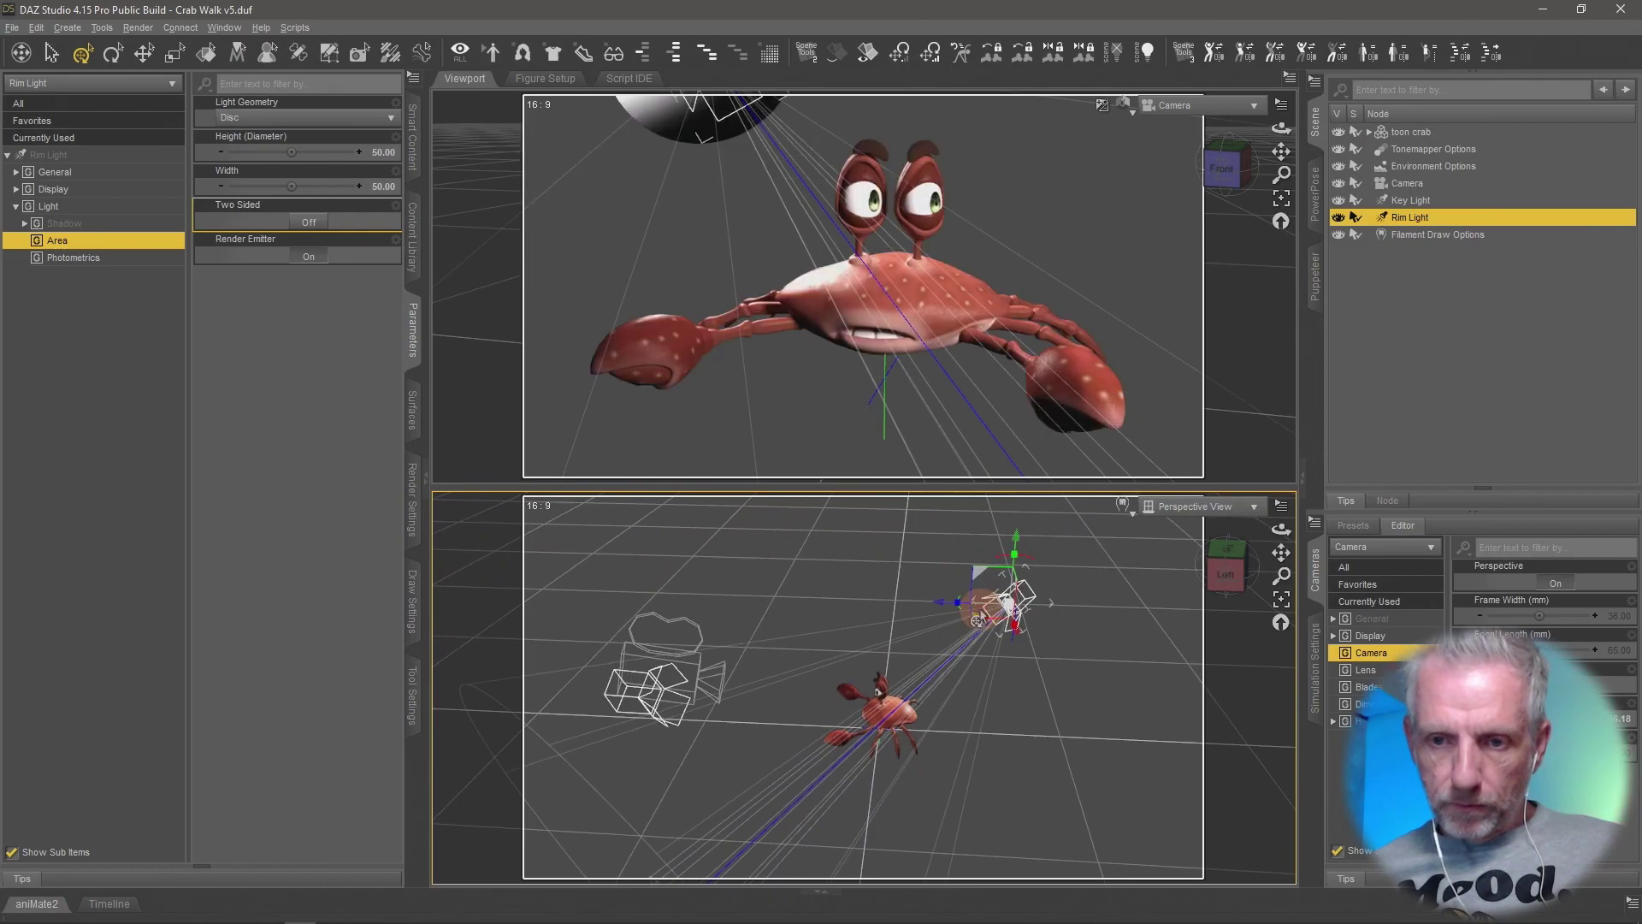
left_click(123, 267)
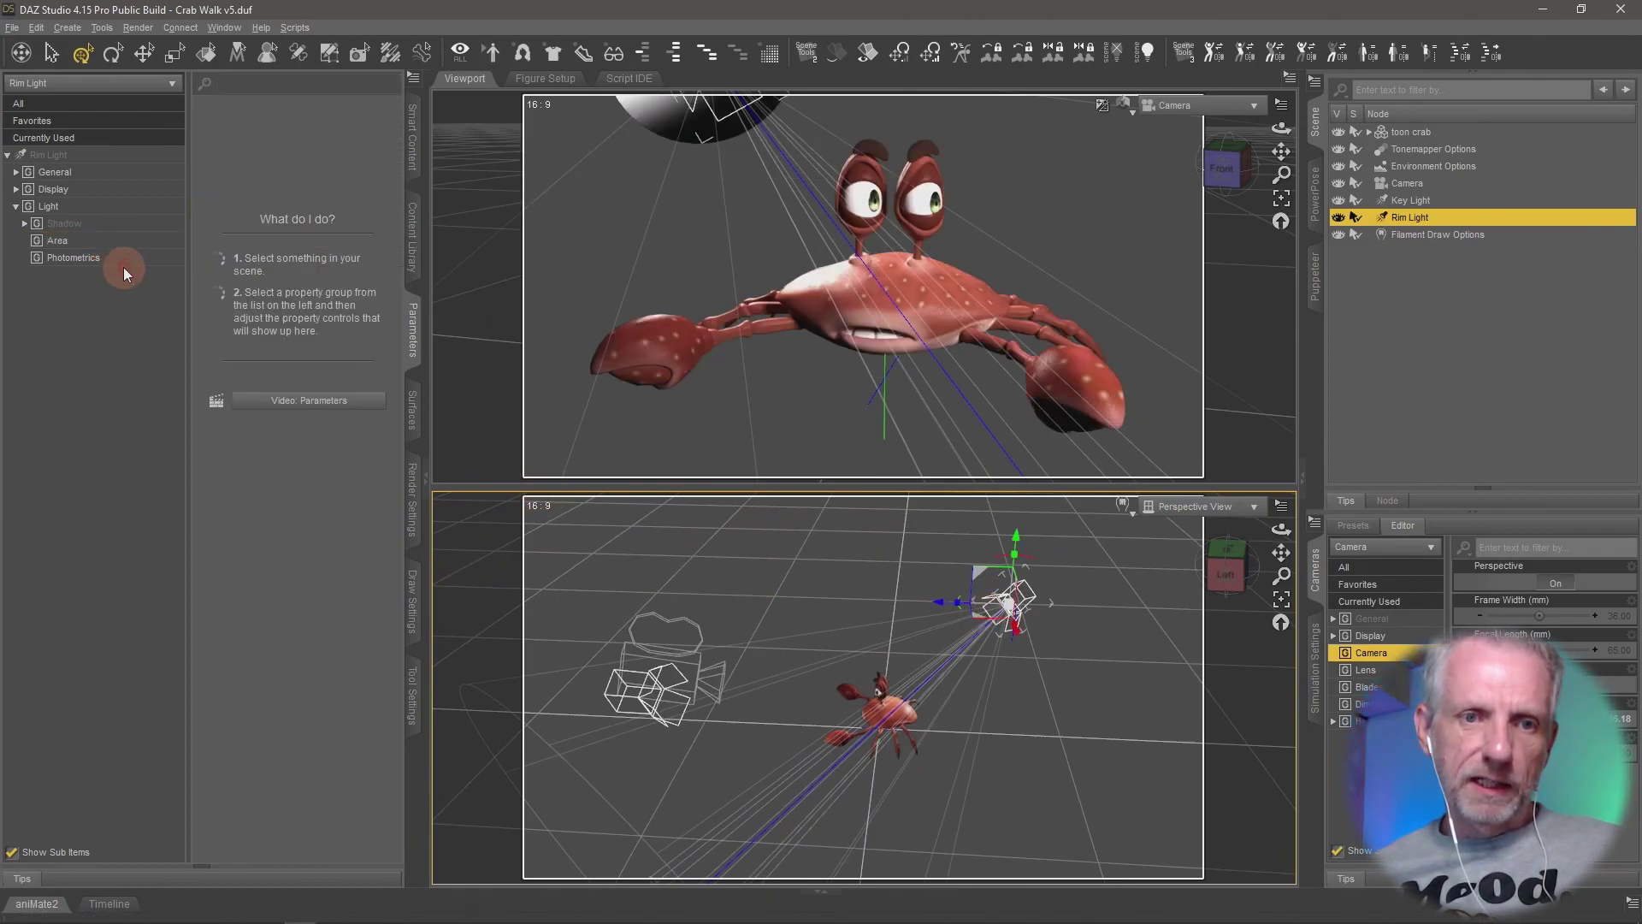
left_click(129, 261)
left_click(391, 118)
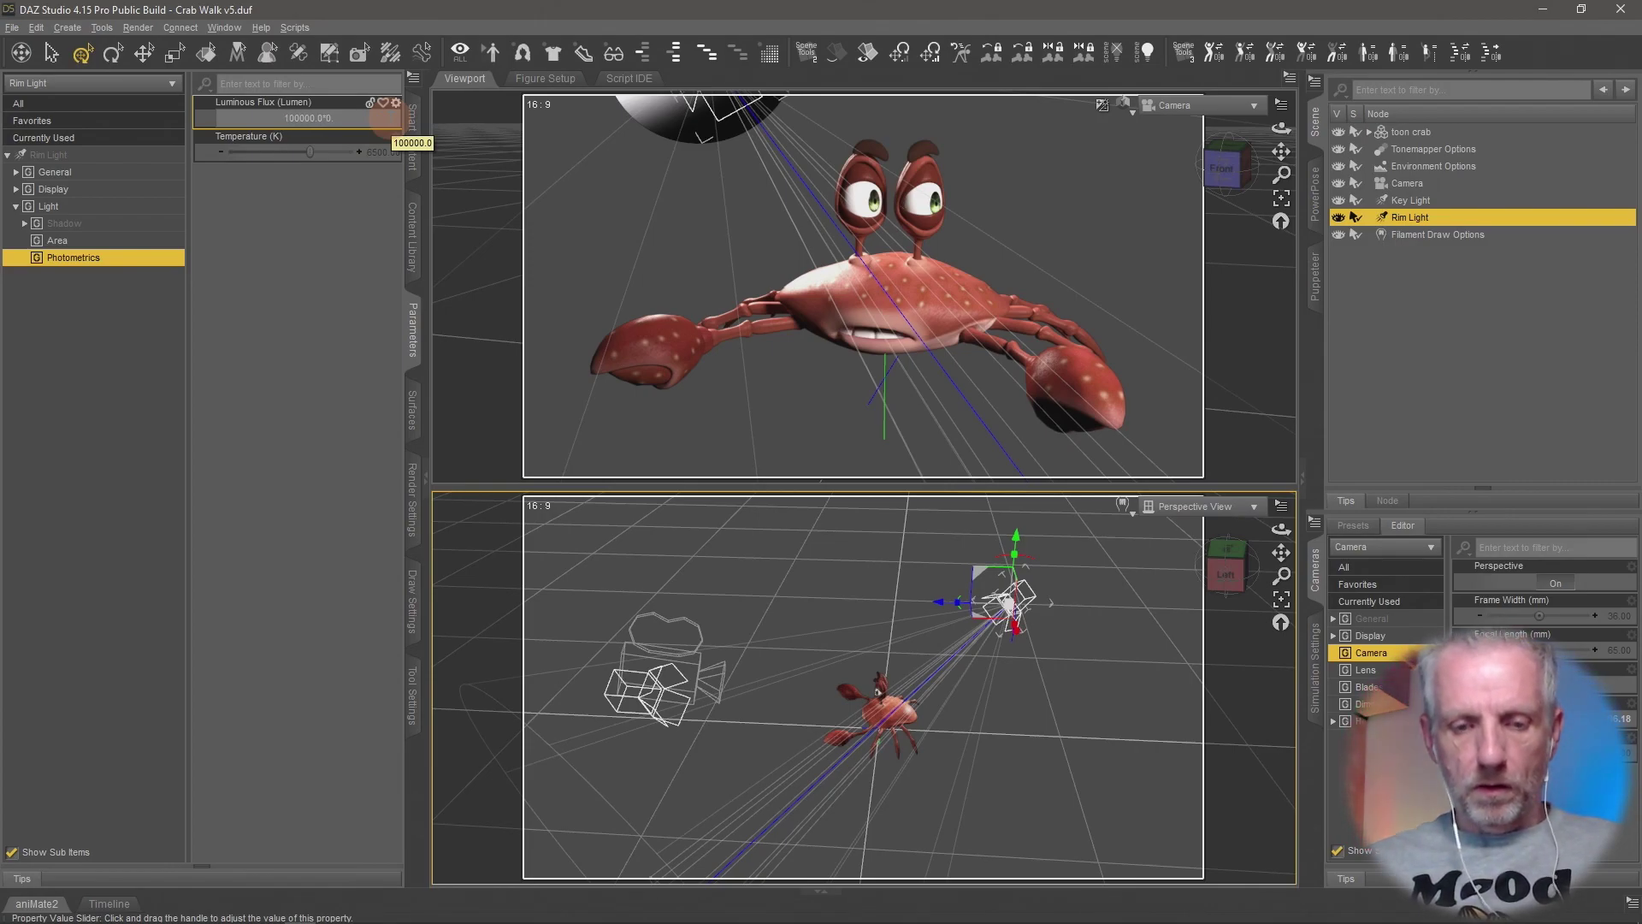
type("075")
key("Return")
left_click(642, 290)
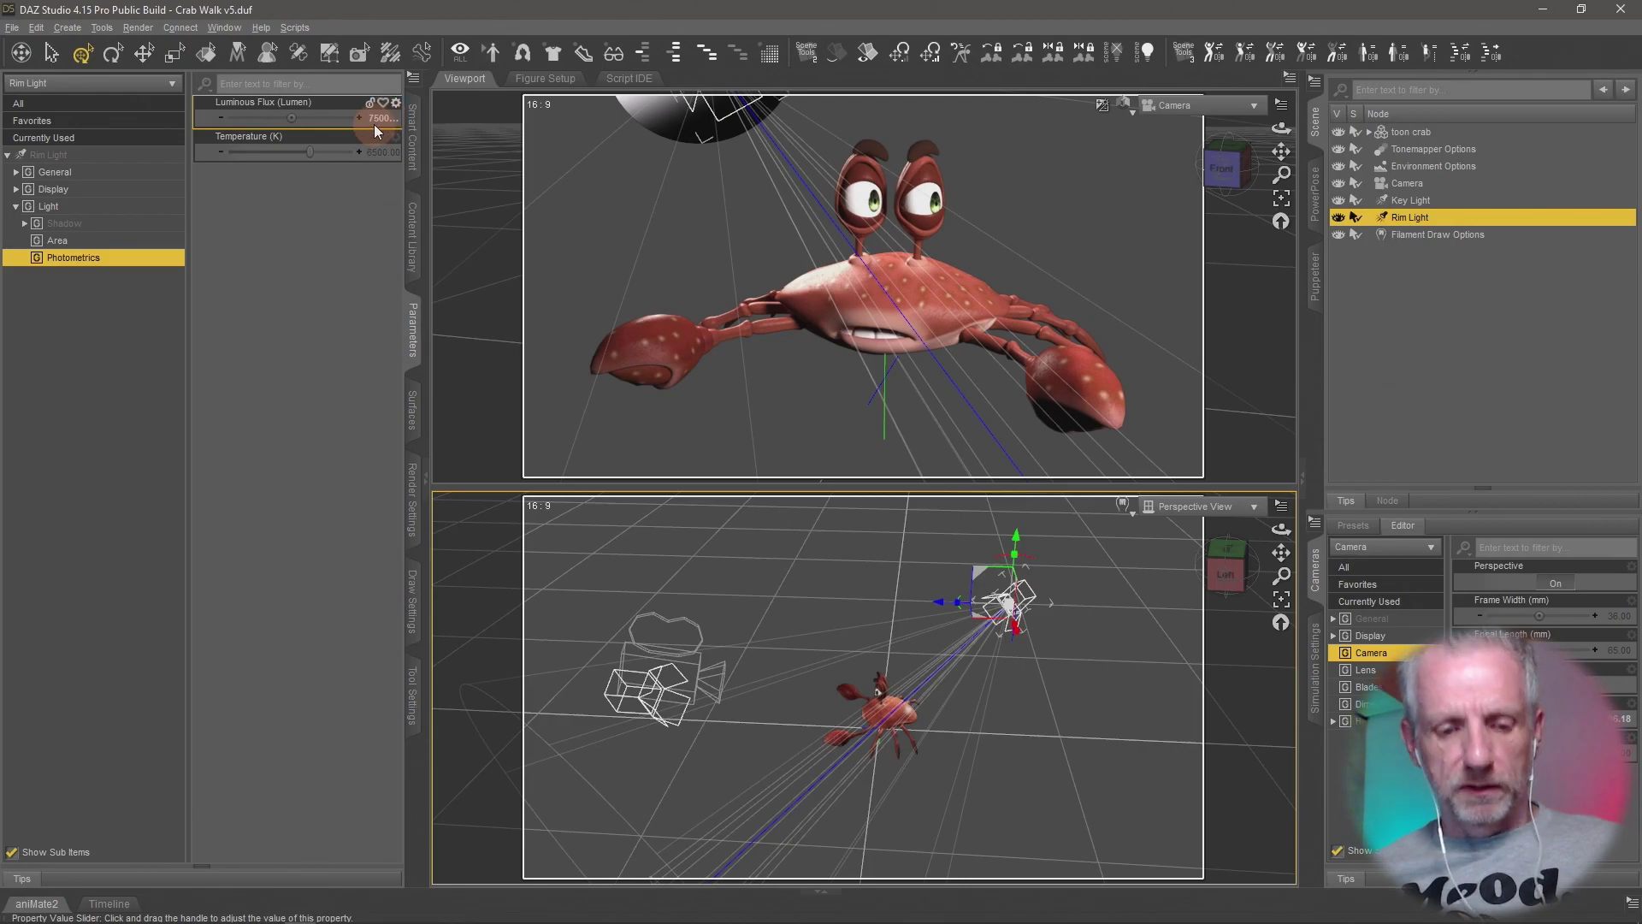
key("ctrl+z")
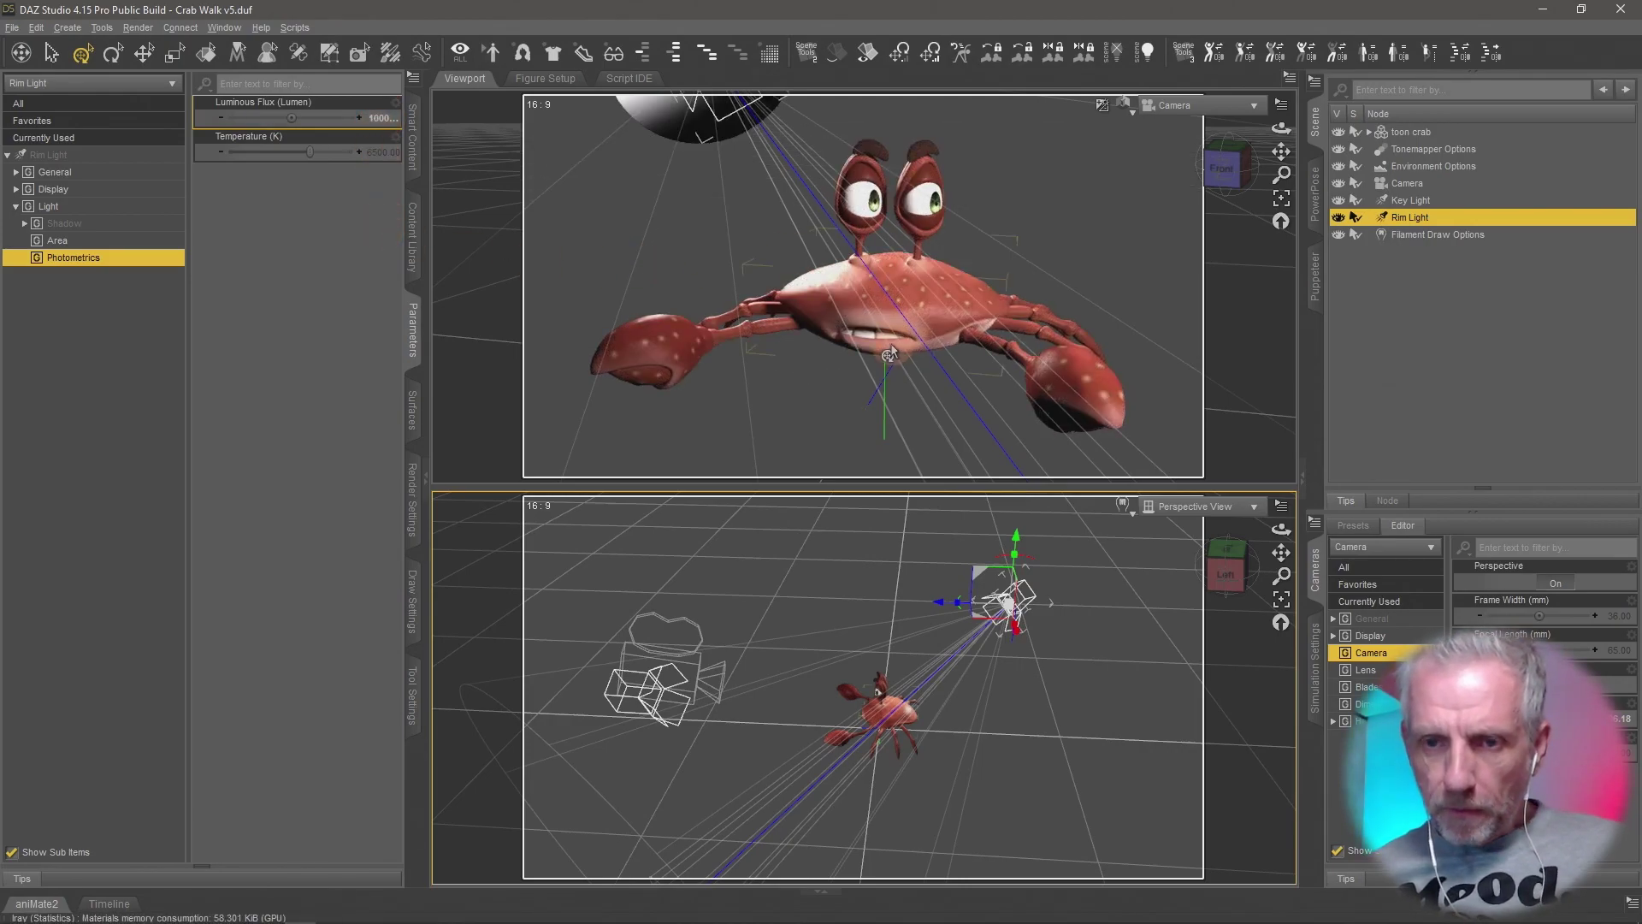
Set the Rim Light's area Height (Diameter) and Width both to 20.
left_click(128, 241)
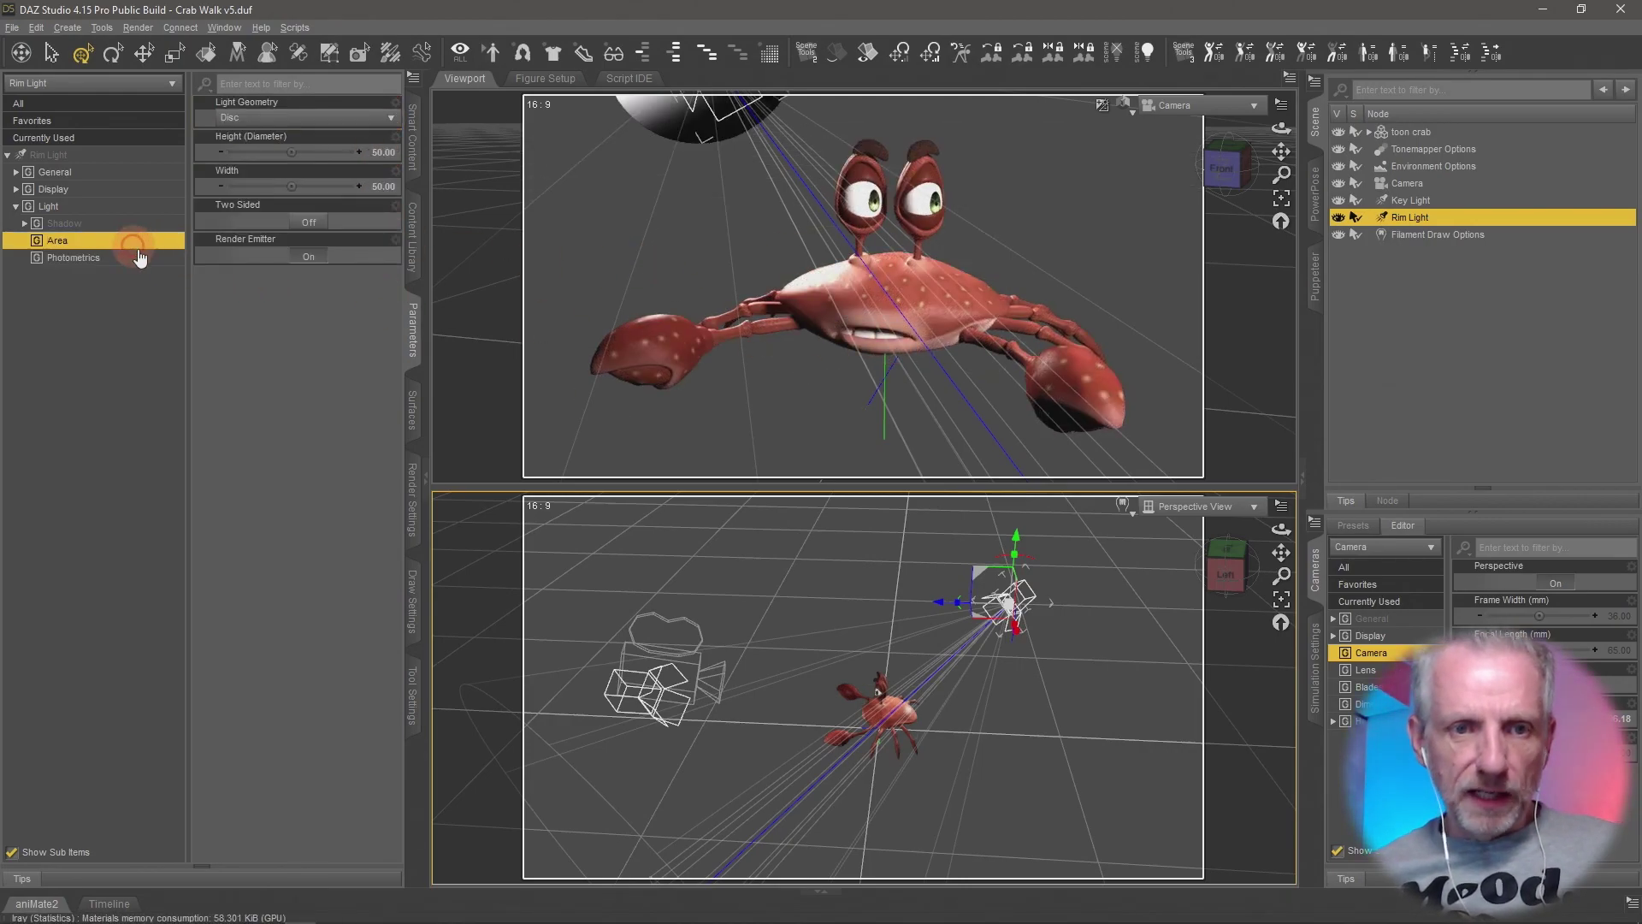
left_click(381, 156)
type("20")
key("Return")
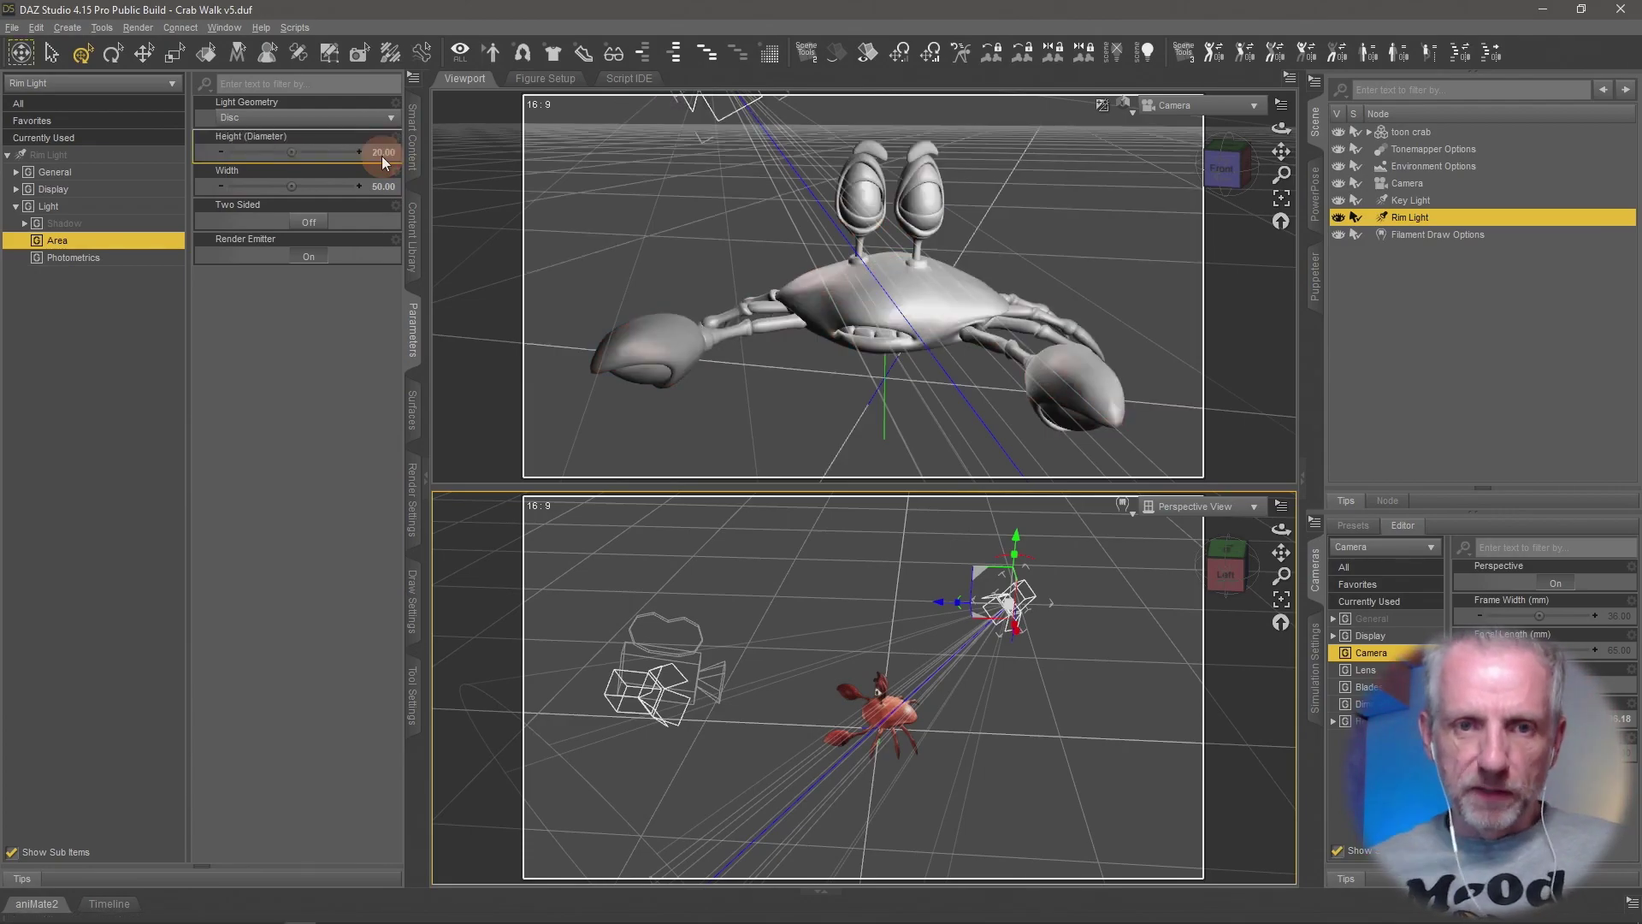
left_click(389, 187)
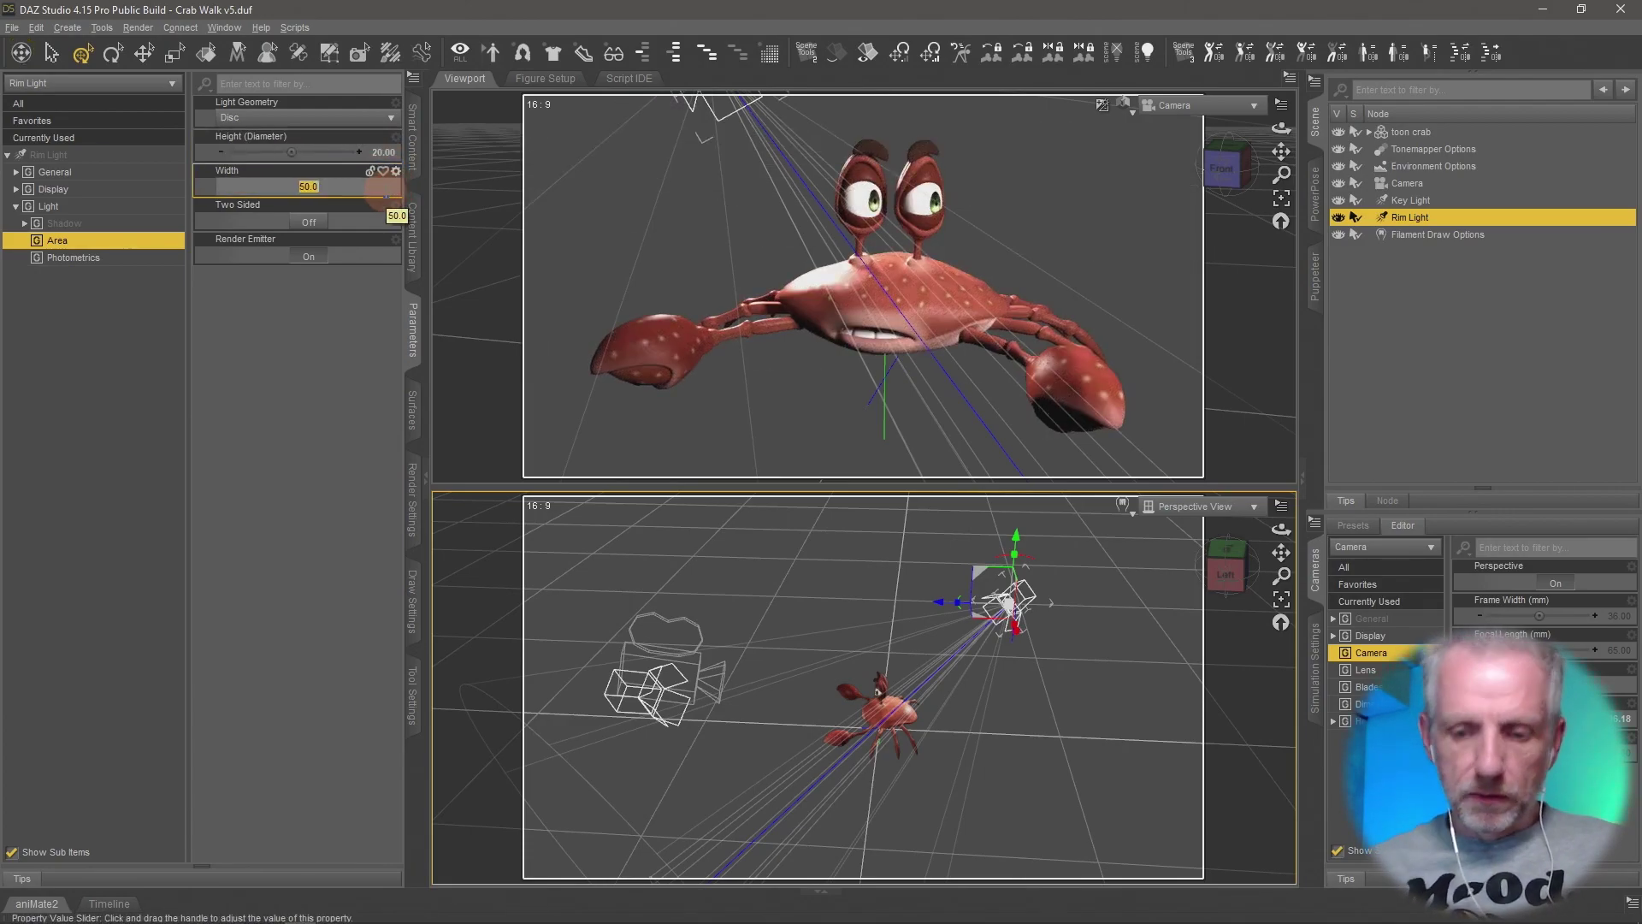
type("20")
key("Return")
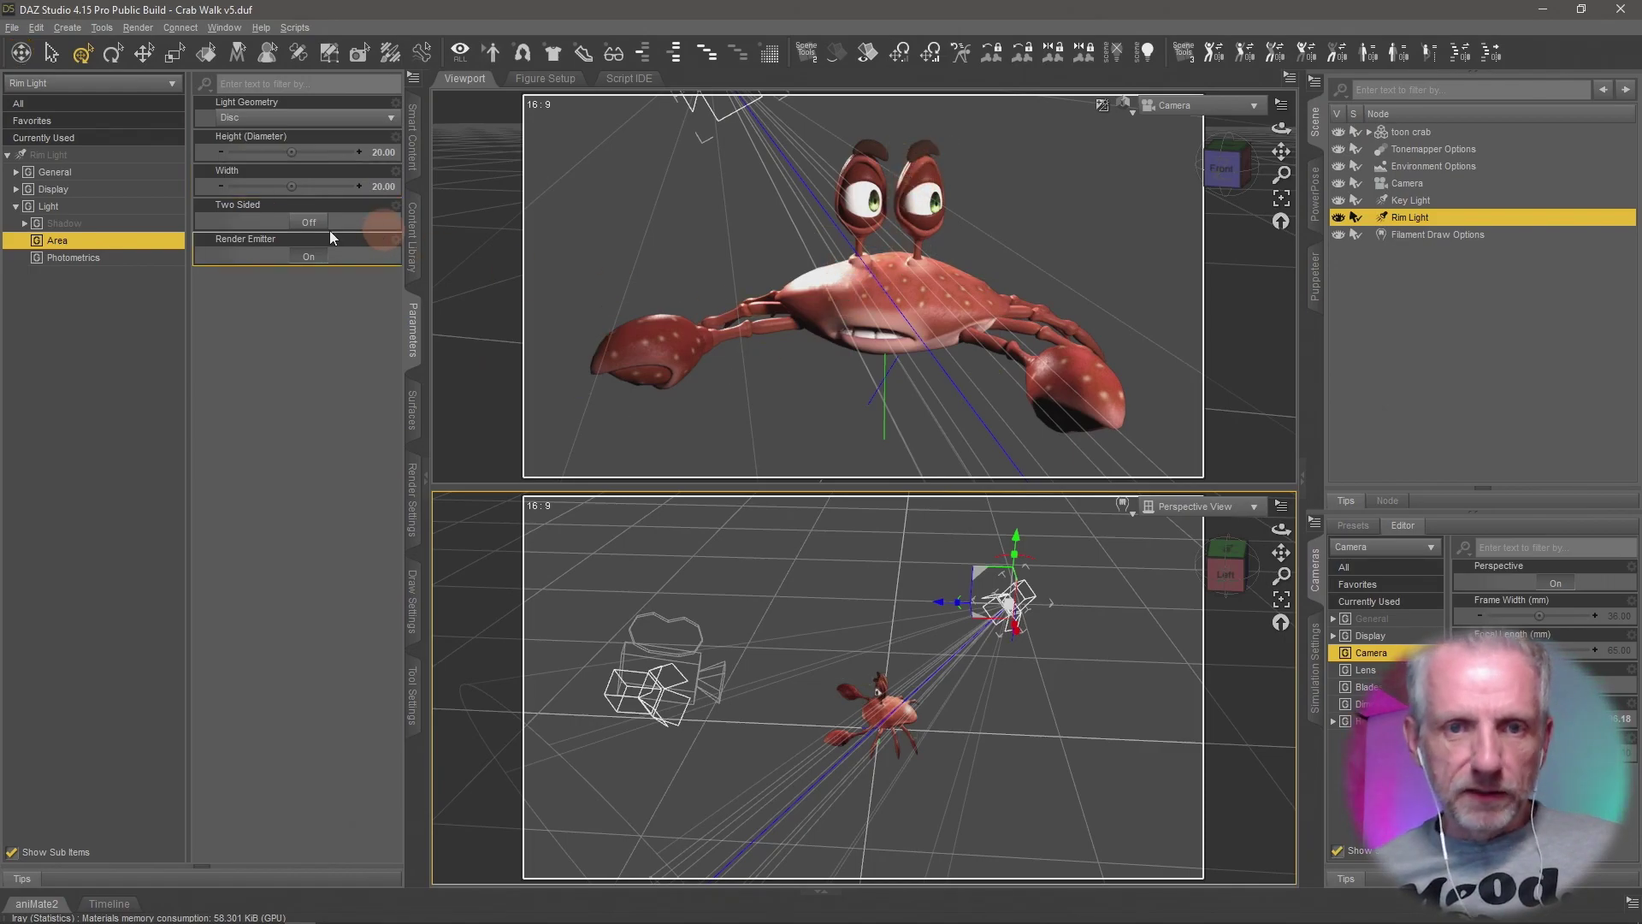
Halve the Rim Light's Luminous Flux and multiply the result by 1.5.
left_click(126, 263)
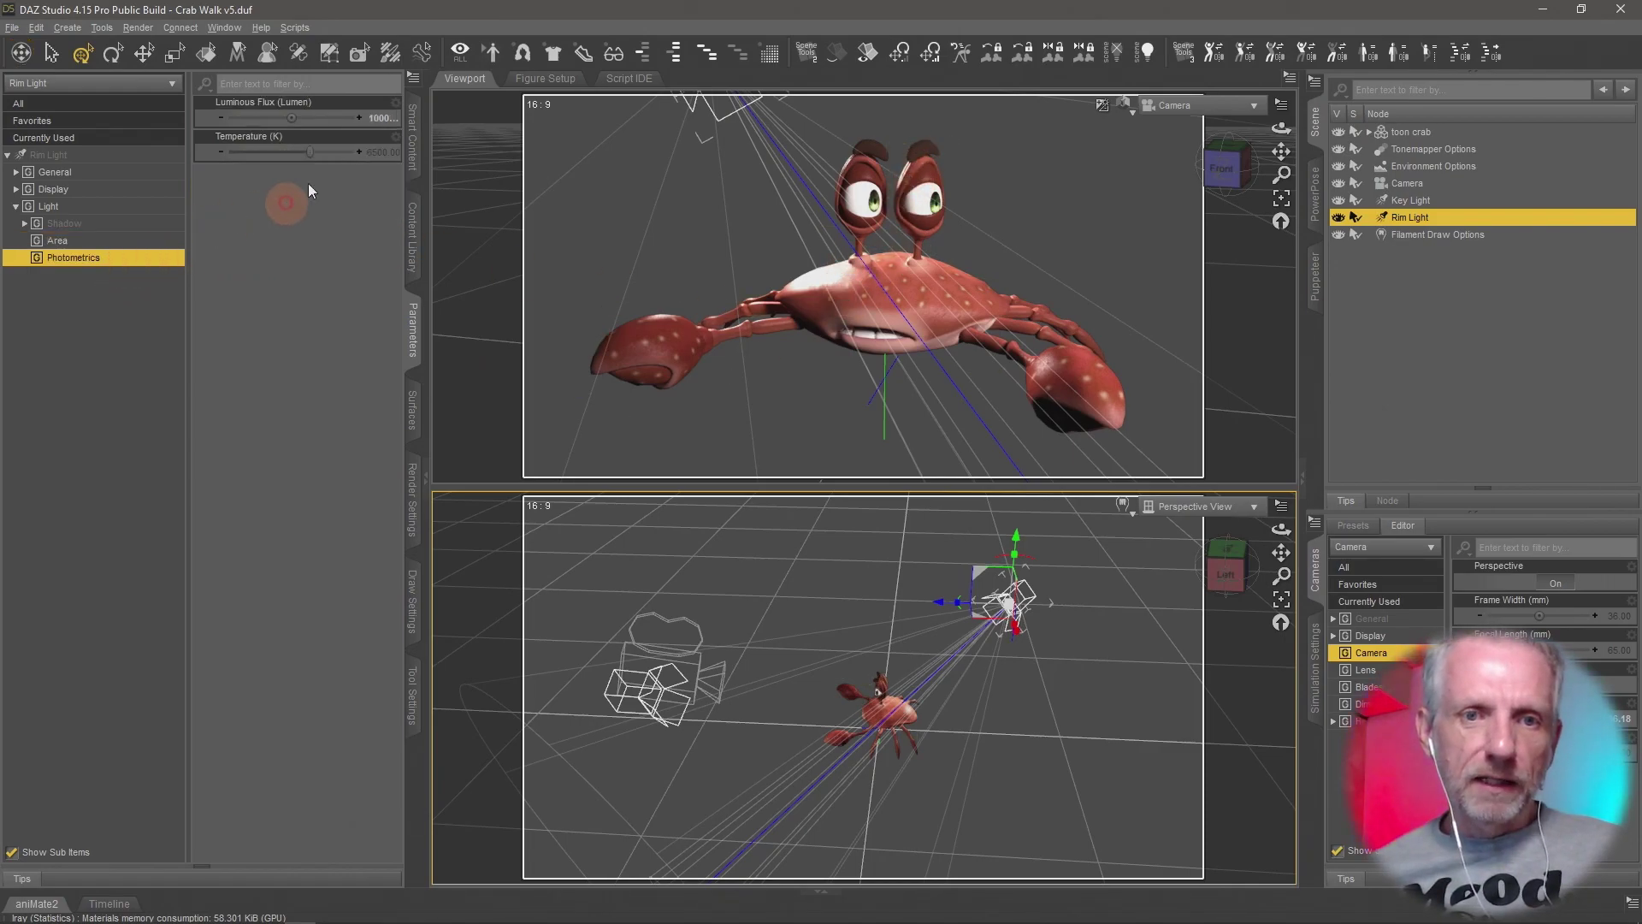
left_click(377, 118)
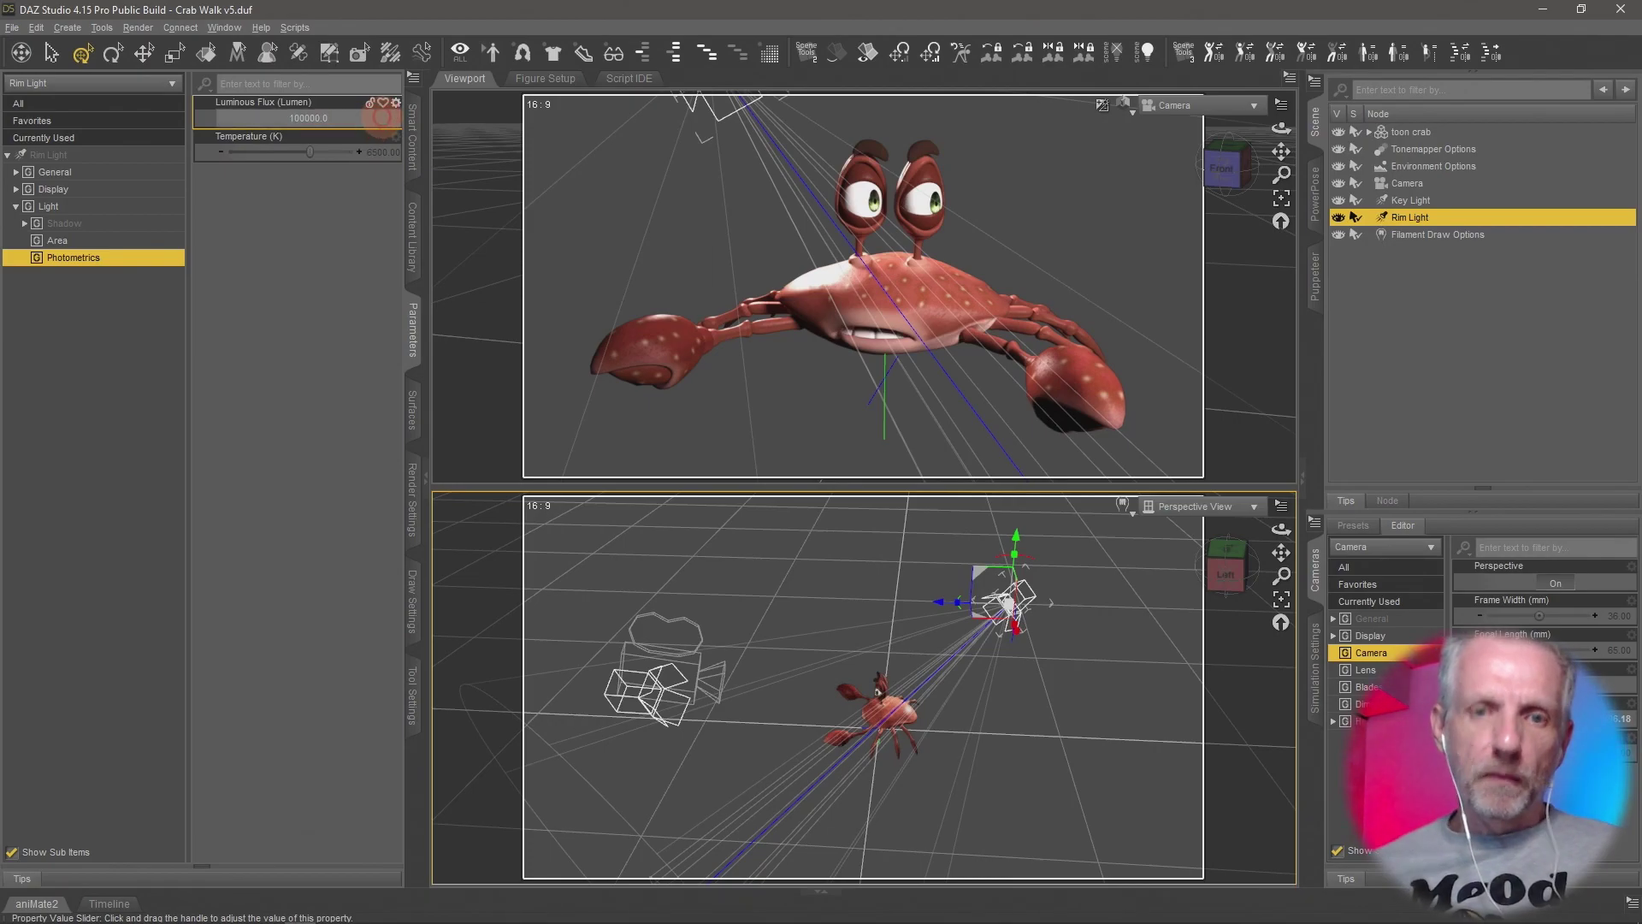
type("/2")
key("Return")
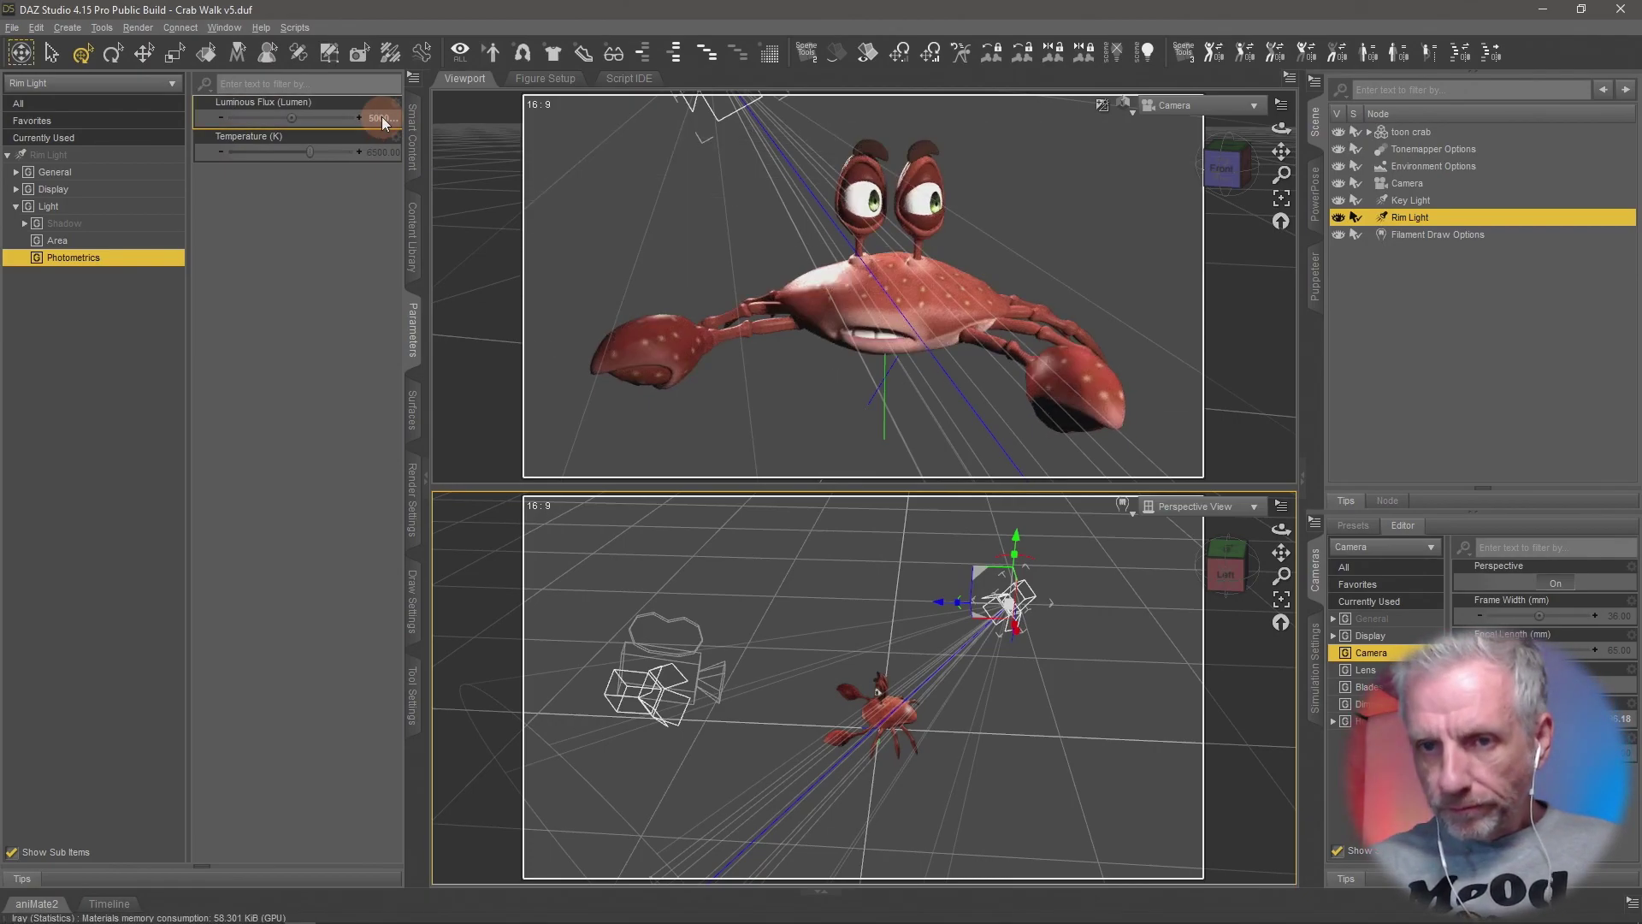
left_click(380, 119)
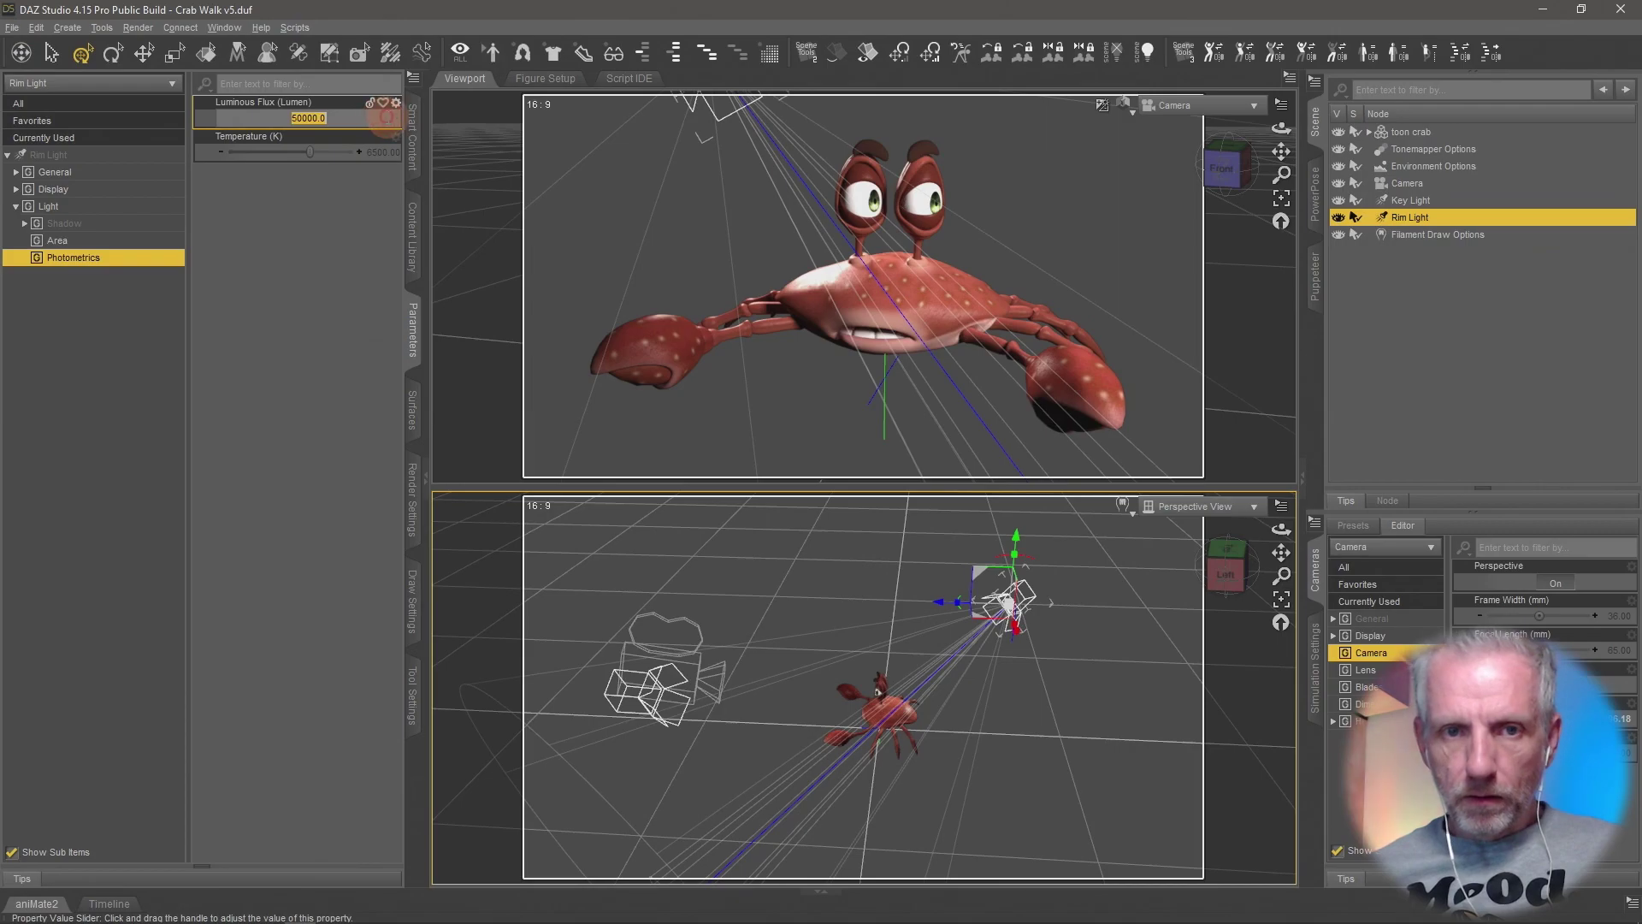
type("*1")
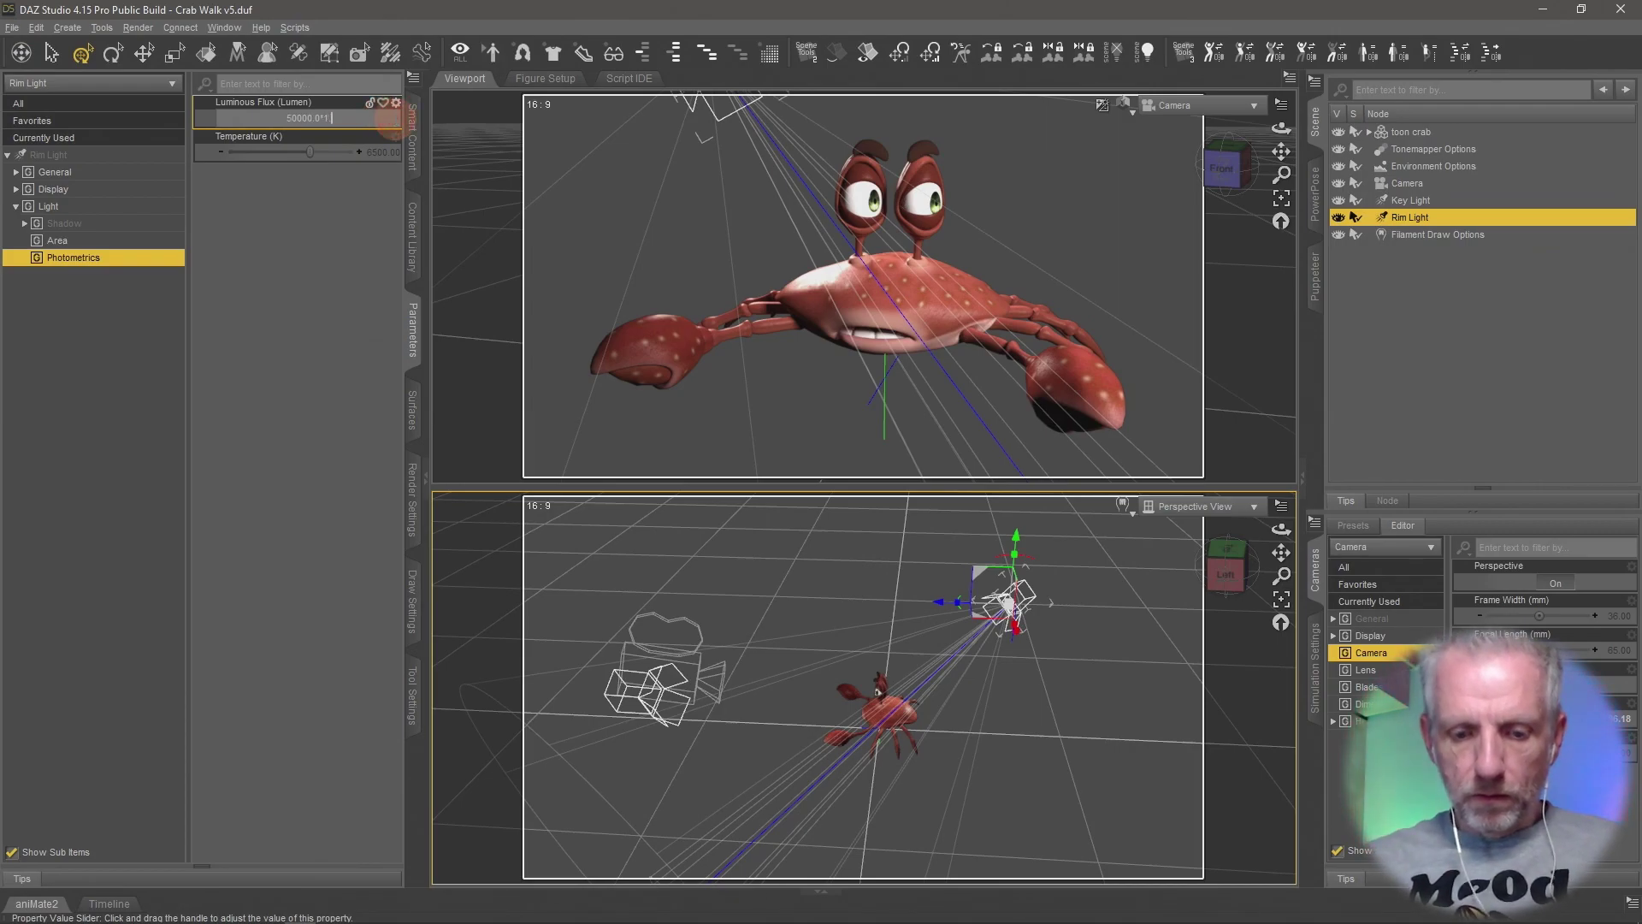
type(".5")
key("Return")
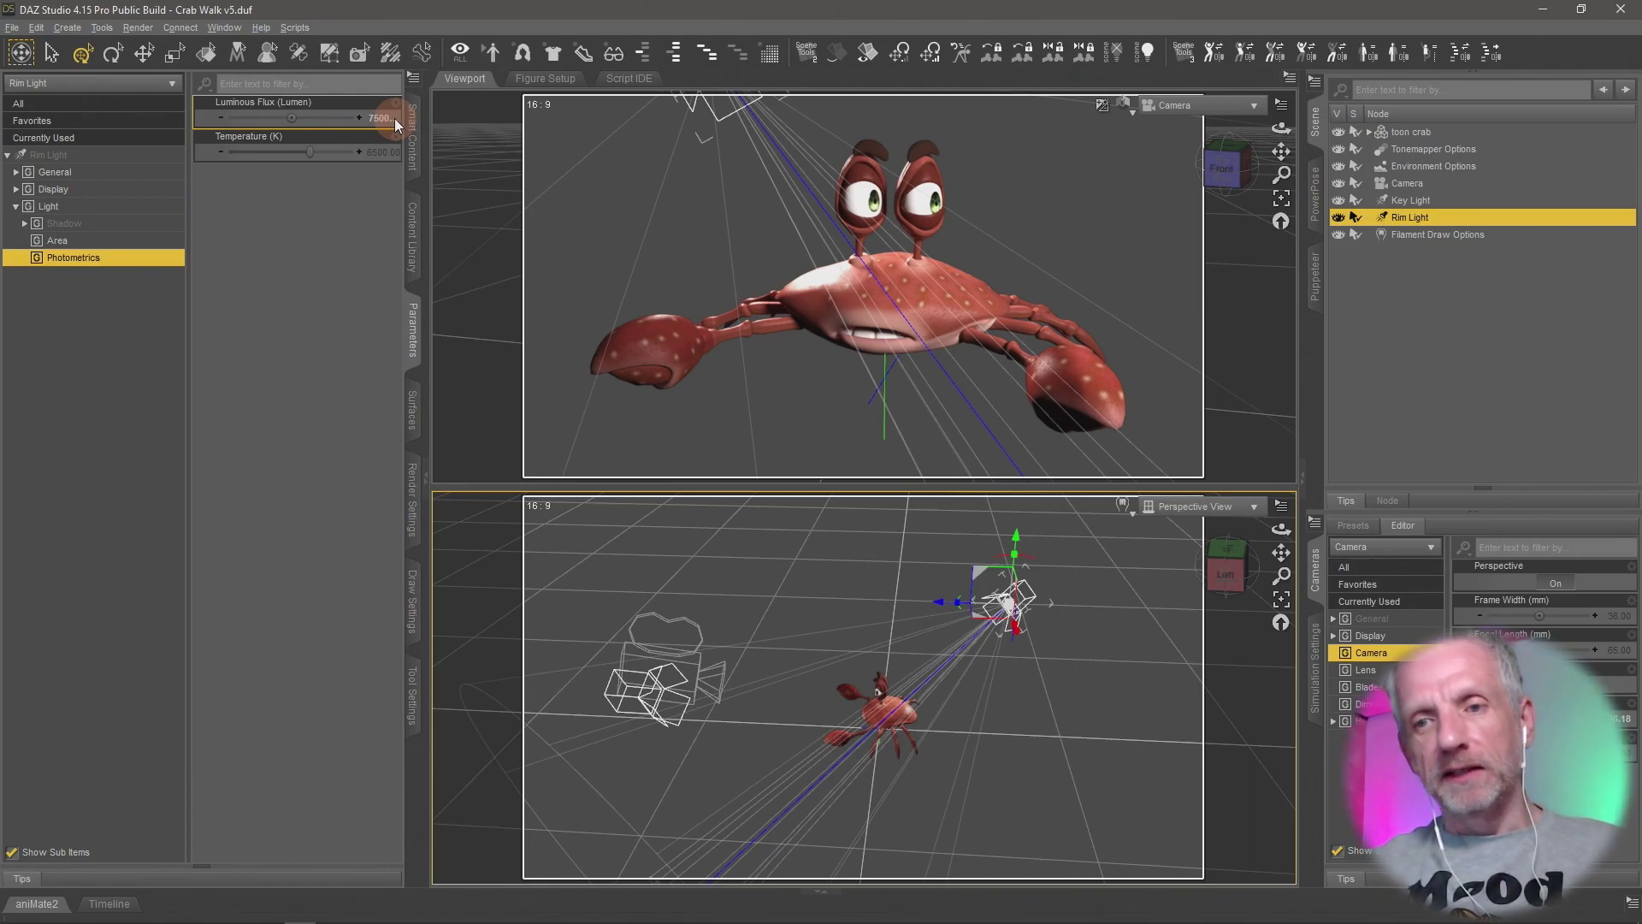
Enlarge the Perspective View and orbit it to show the crab and lights from above and behind.
mouse_move(886, 577)
left_mouse_down()
mouse_move(896, 611)
mouse_move(894, 590)
left_mouse_up()
left_click_drag(974, 483, 983, 366)
mouse_move(985, 505)
left_mouse_down()
mouse_move(993, 517)
mouse_move(993, 489)
mouse_move(995, 506)
left_mouse_up()
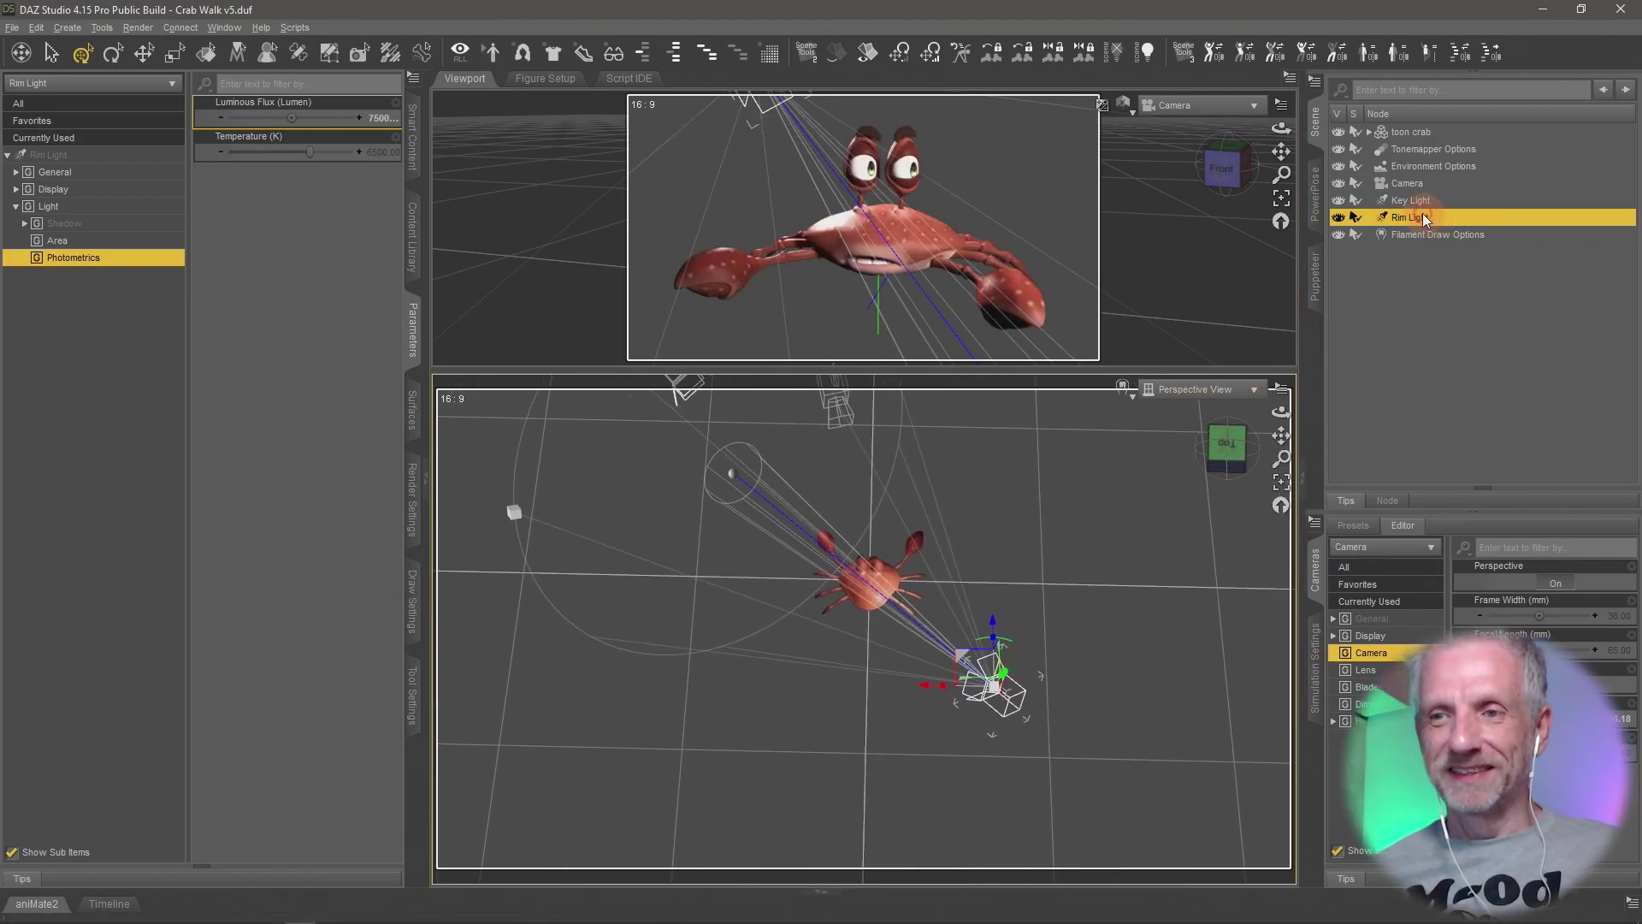
Rename the Rim Light to Rim Light Head and turn off its Render Emitter.
key("ctrl+a")
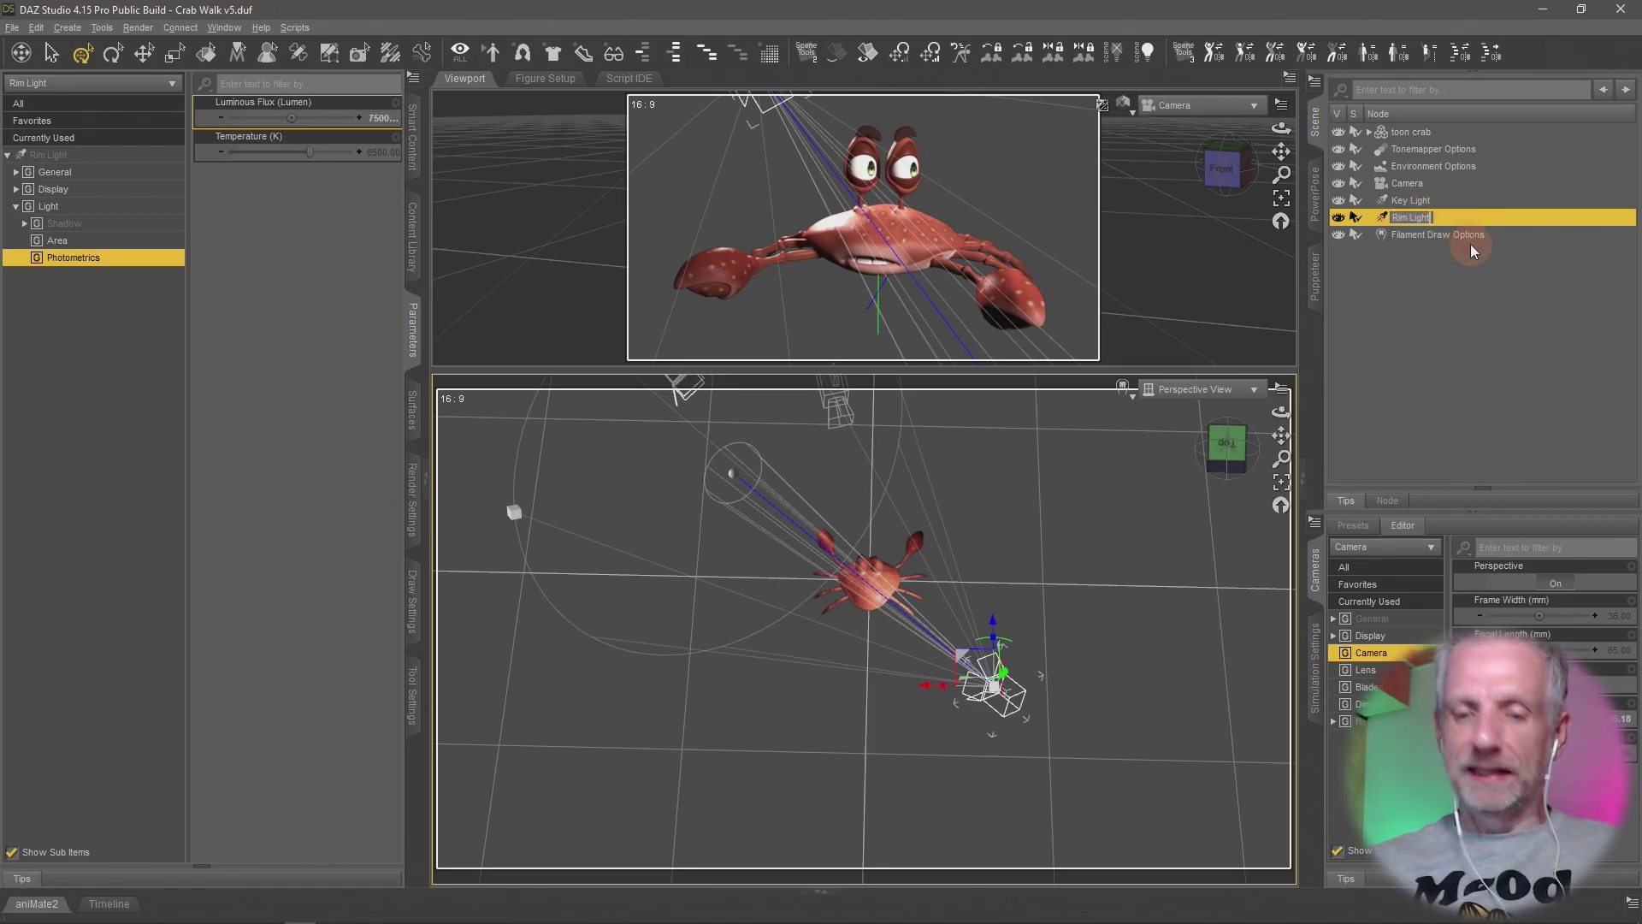
type("Head")
key("Return")
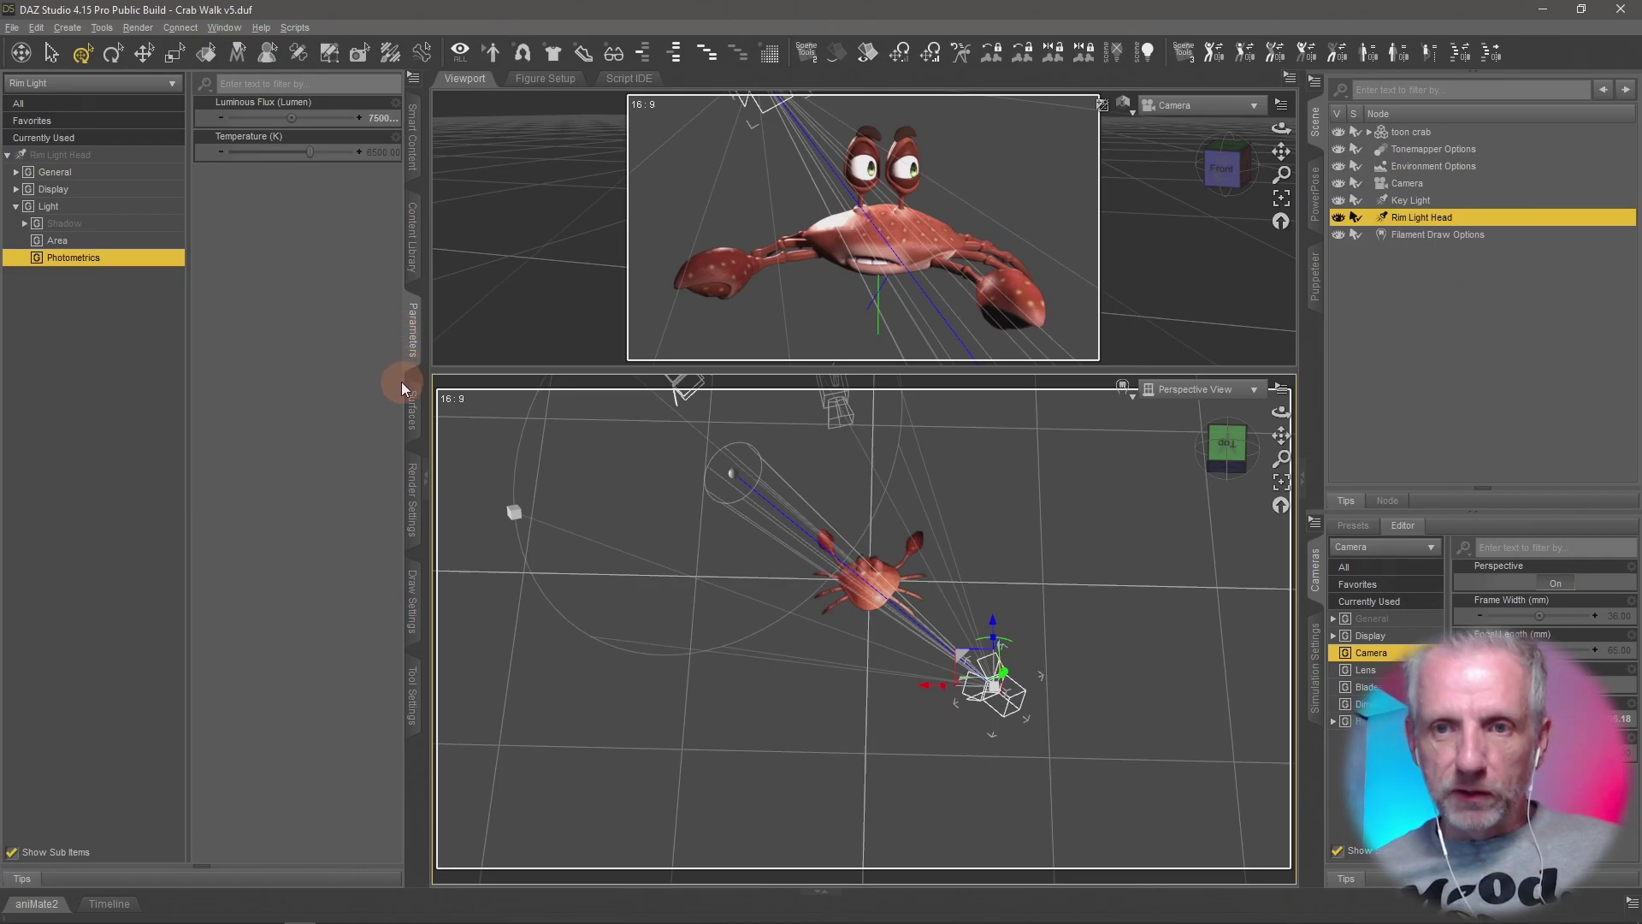
left_click(130, 208)
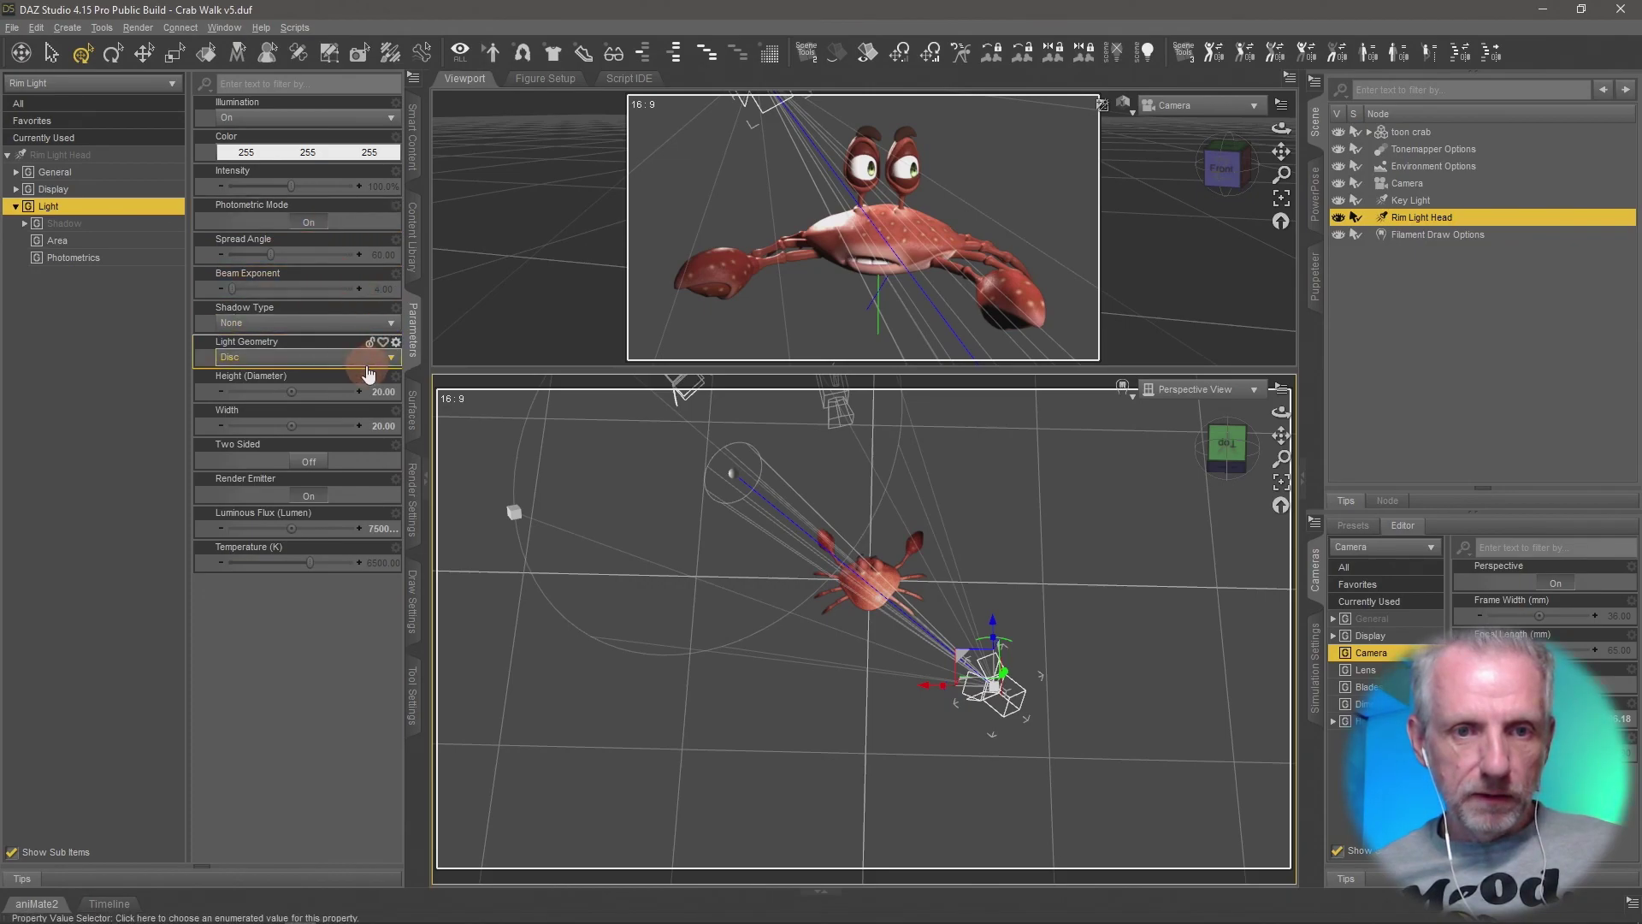
left_click(322, 505)
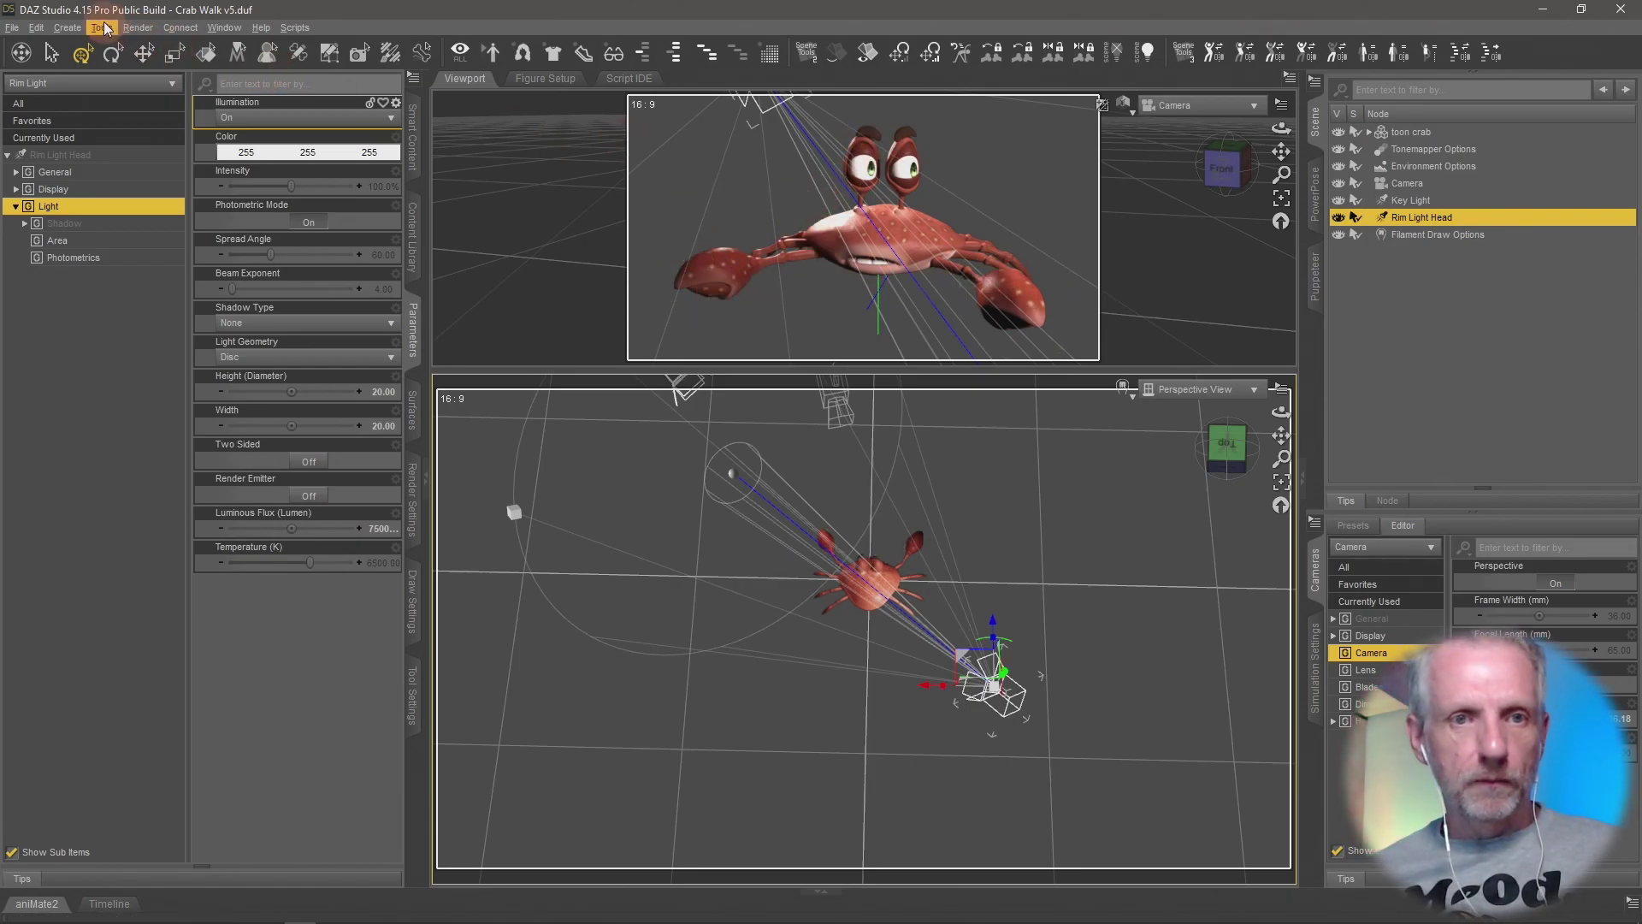
Duplicate the Rim Light Head node and select the copy in the scene.
left_click(67, 28)
left_click(36, 28)
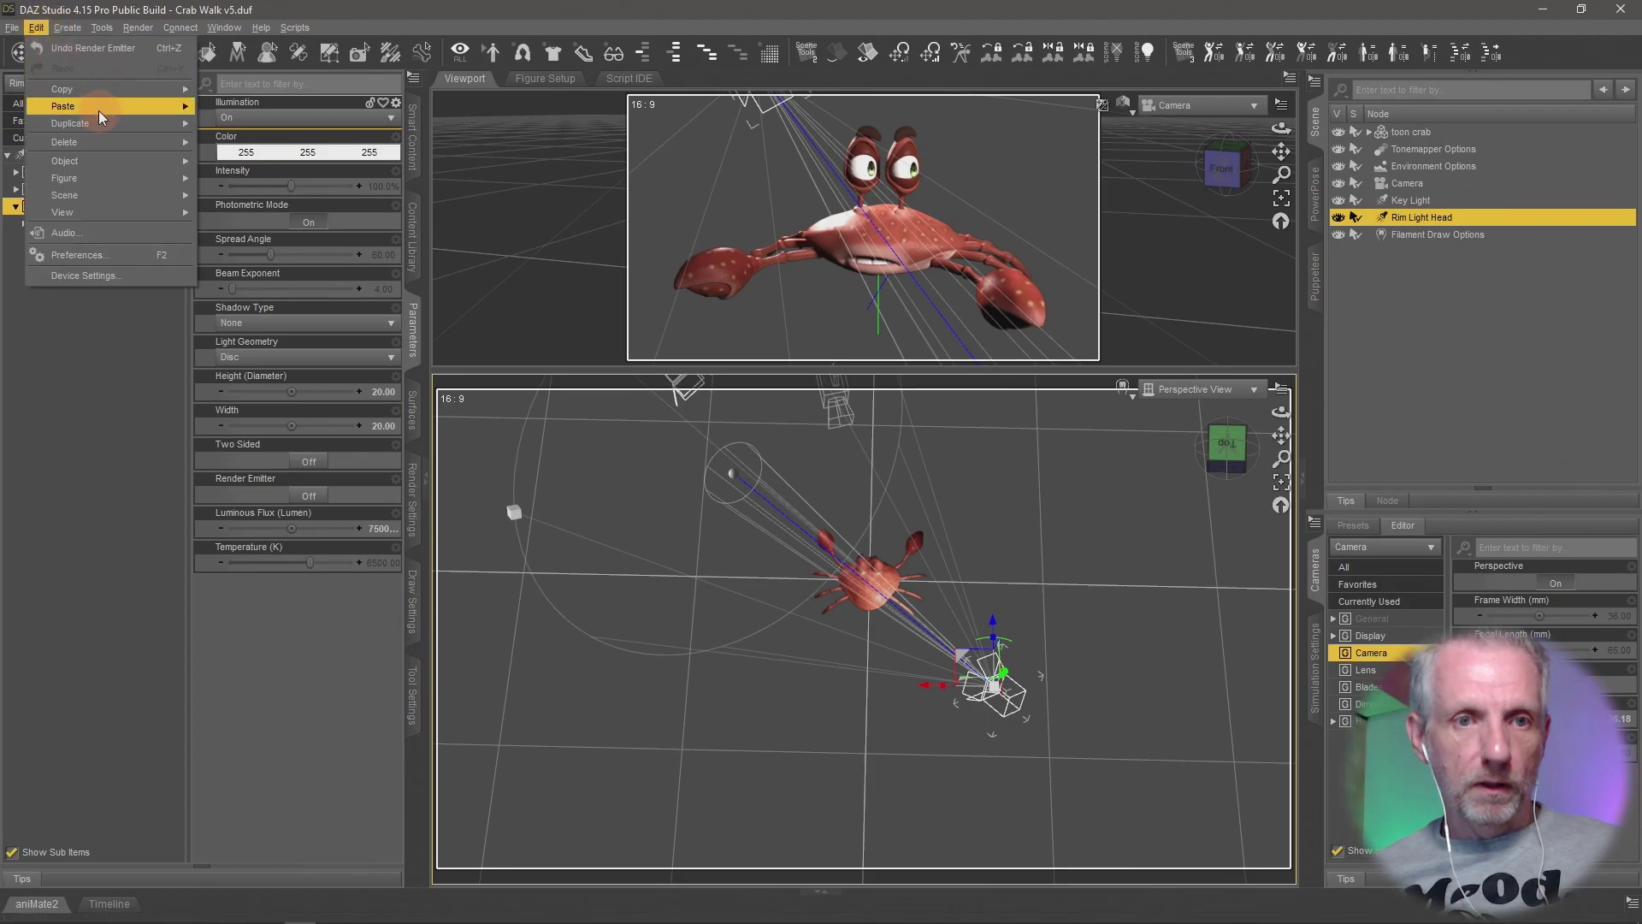
mouse_move(101, 126)
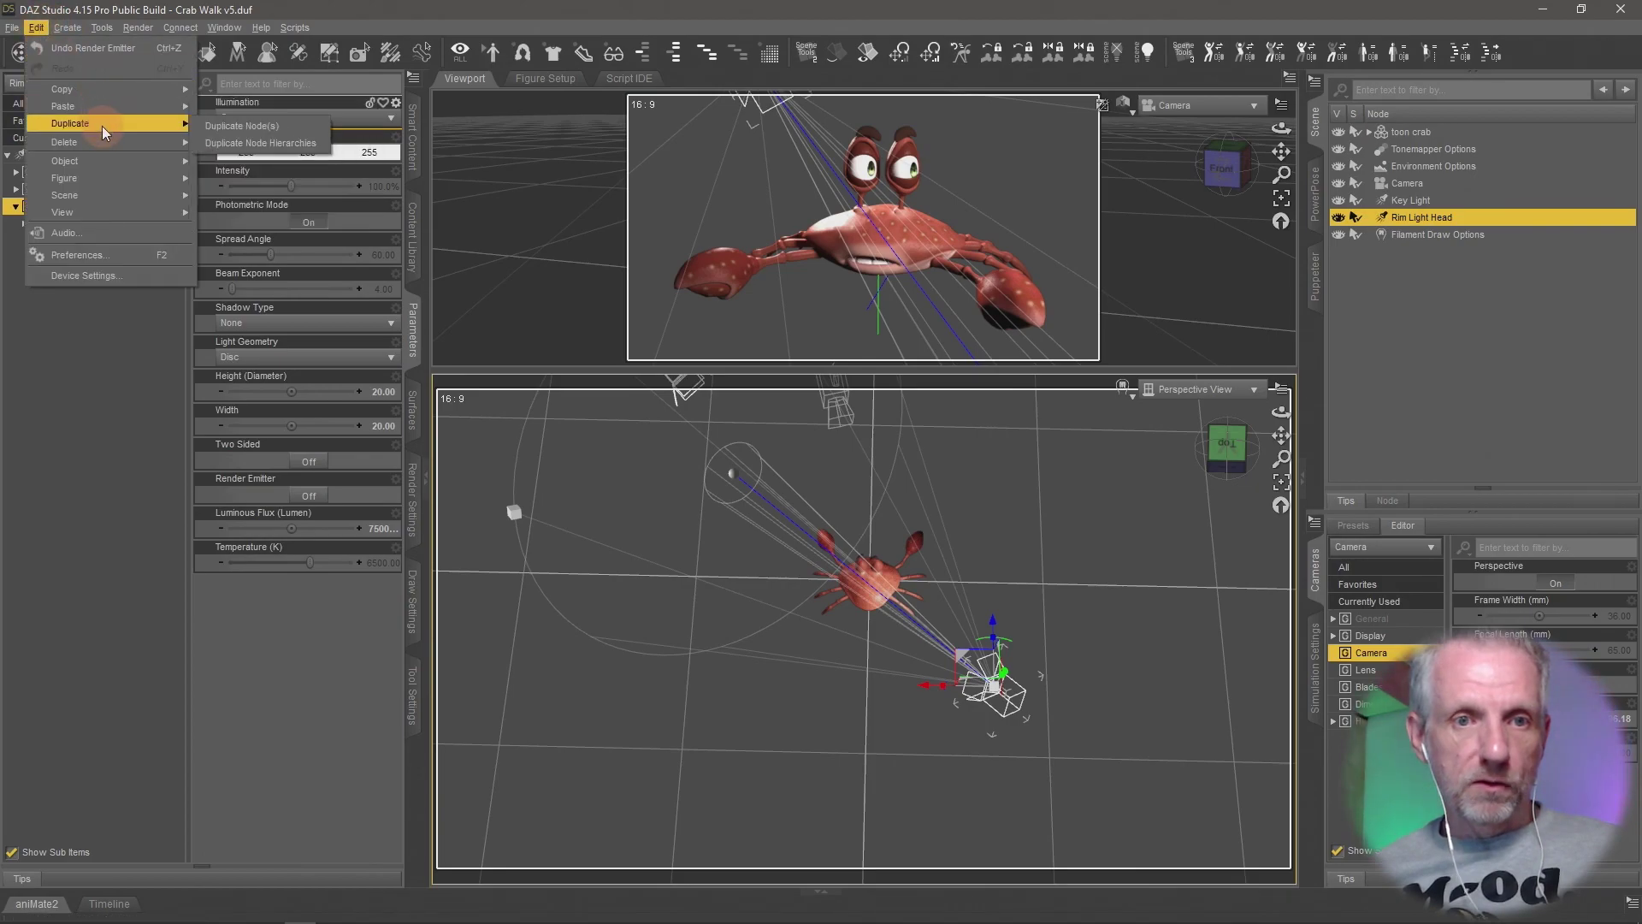
left_click(279, 125)
left_click(1426, 251)
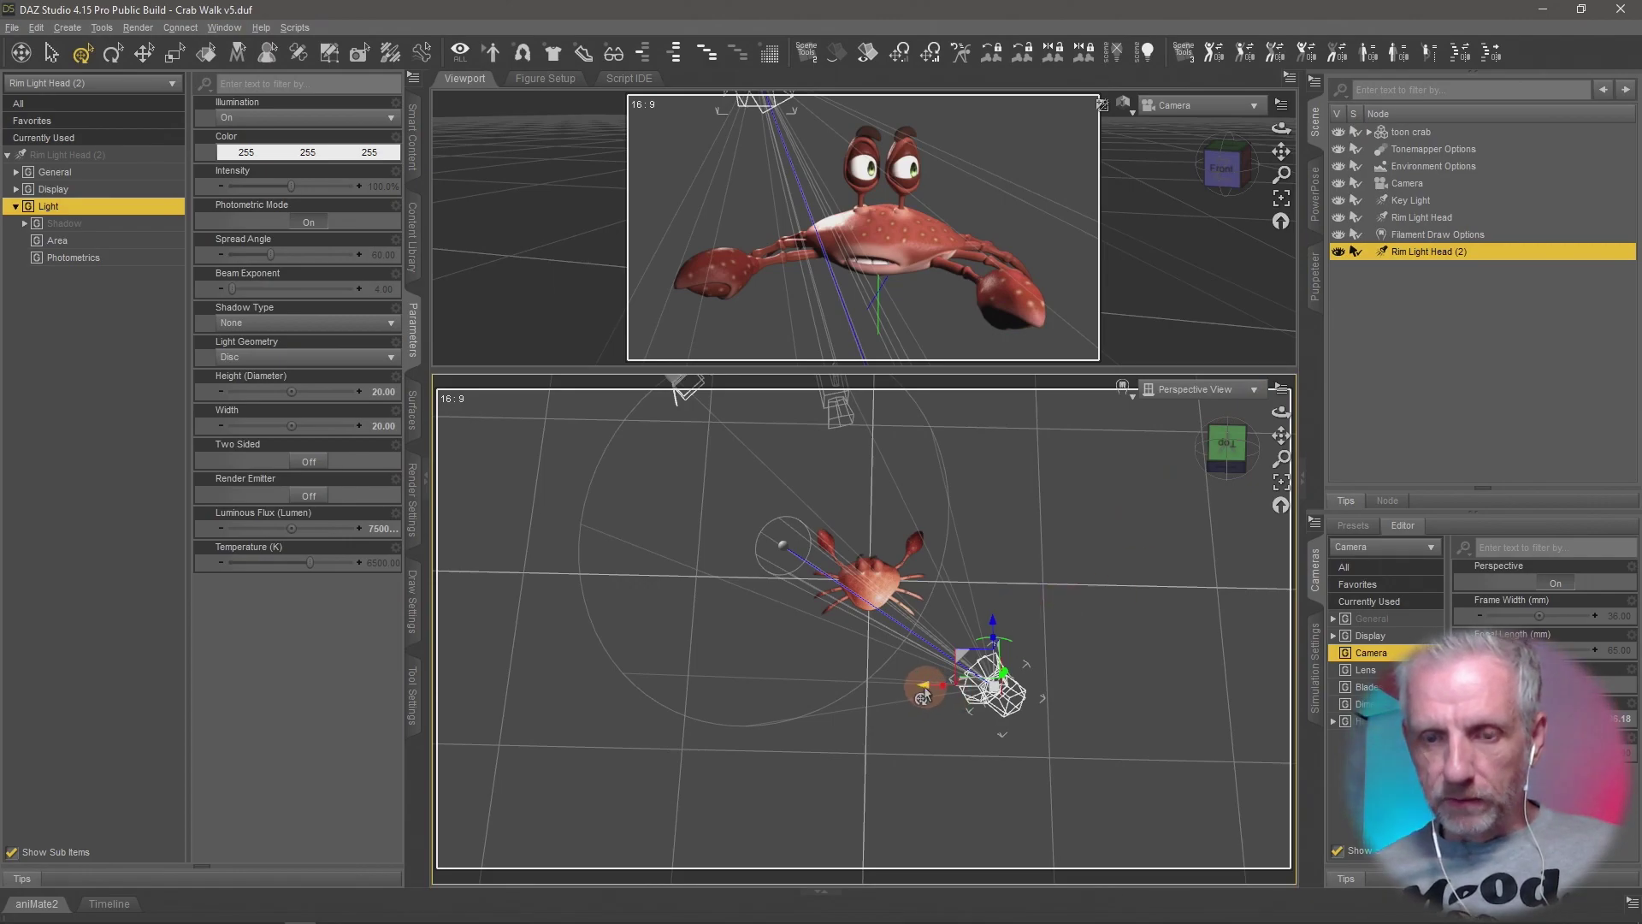
Move the Rim Light Head (2) copy along X to about 57.51, across to the other side behind the crab.
left_click_drag(924, 697, 691, 703)
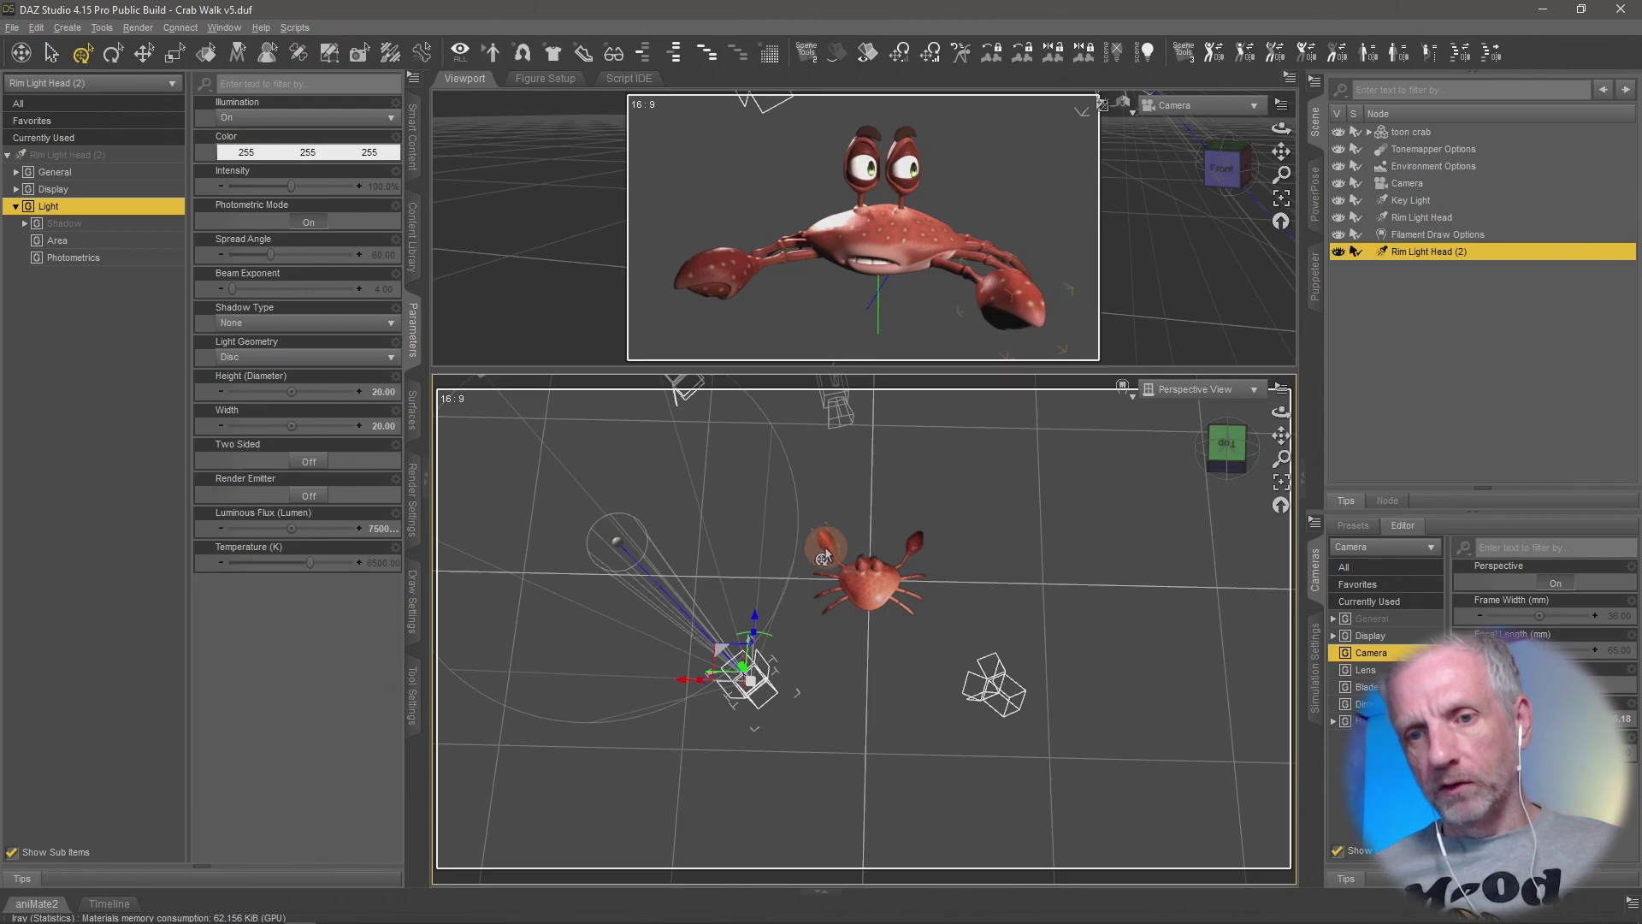
Point the Rim Light Head (2) at the toon crab's rHand bone under rShldr and rForeArm.
left_click(118, 172)
left_click(372, 494)
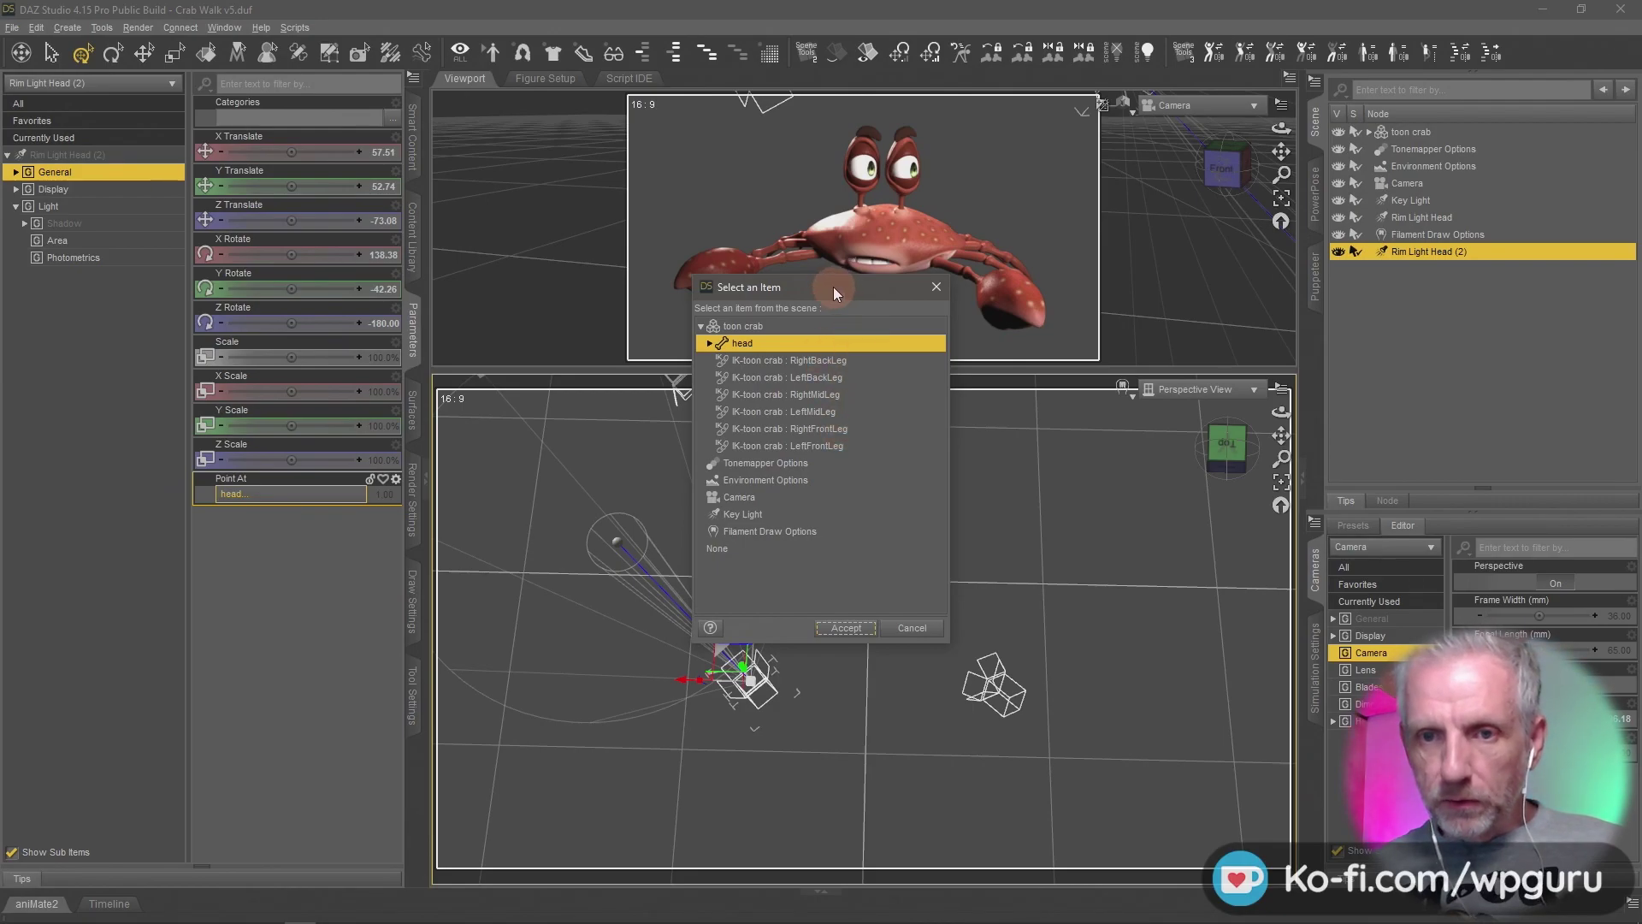
left_click(710, 344)
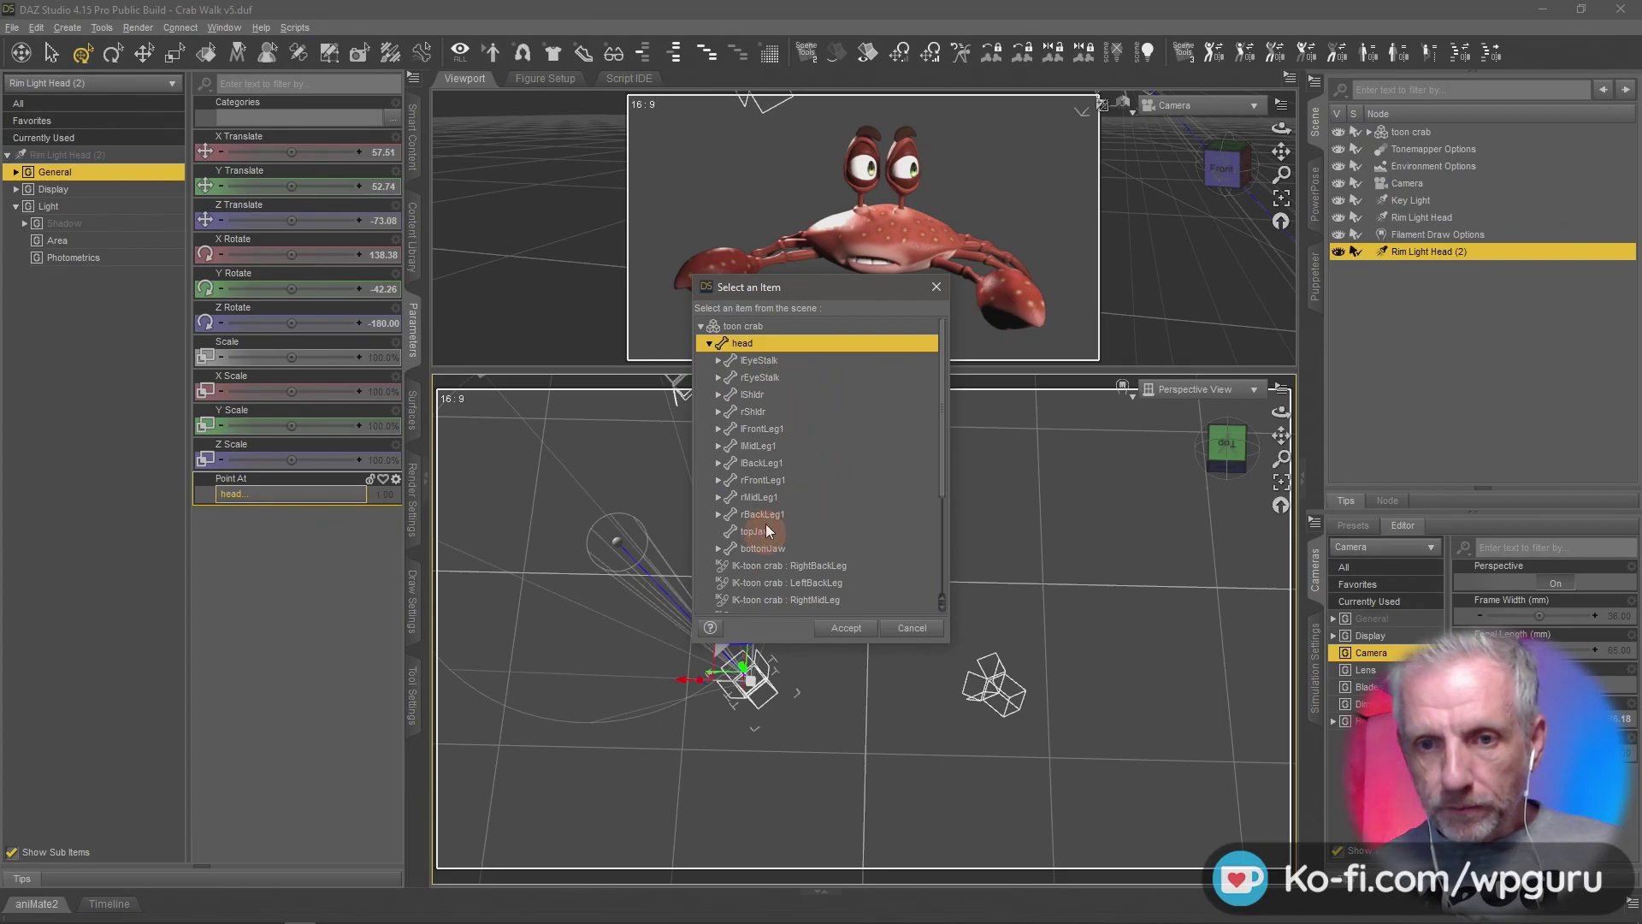
left_click(719, 412)
left_click(726, 429)
left_click(735, 446)
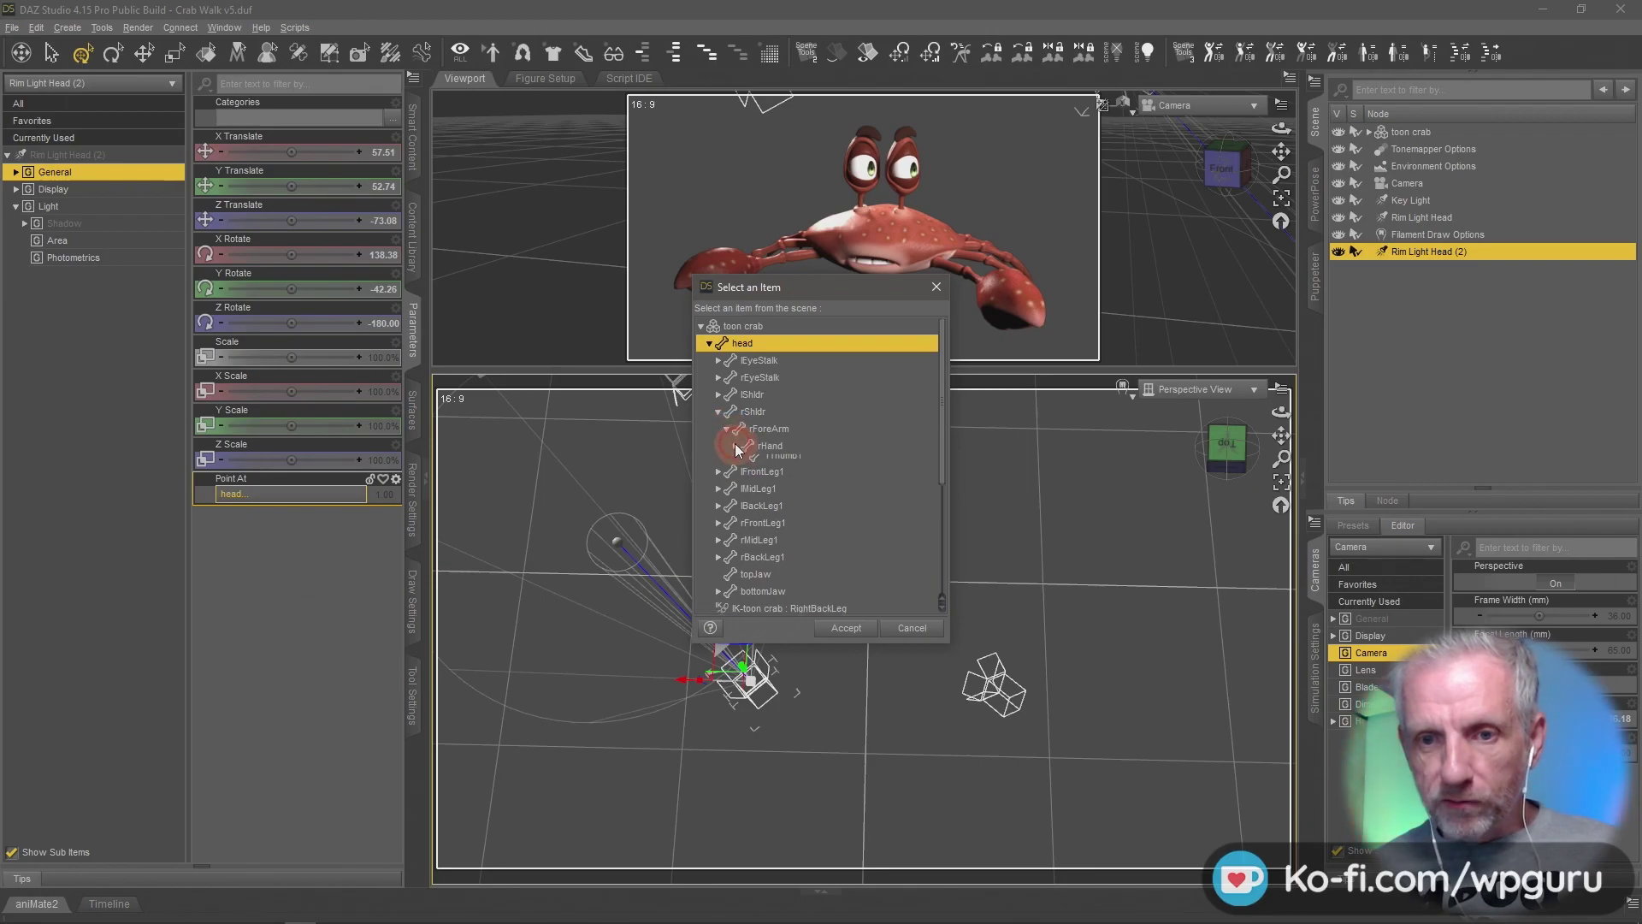
left_click(781, 445)
left_click(845, 628)
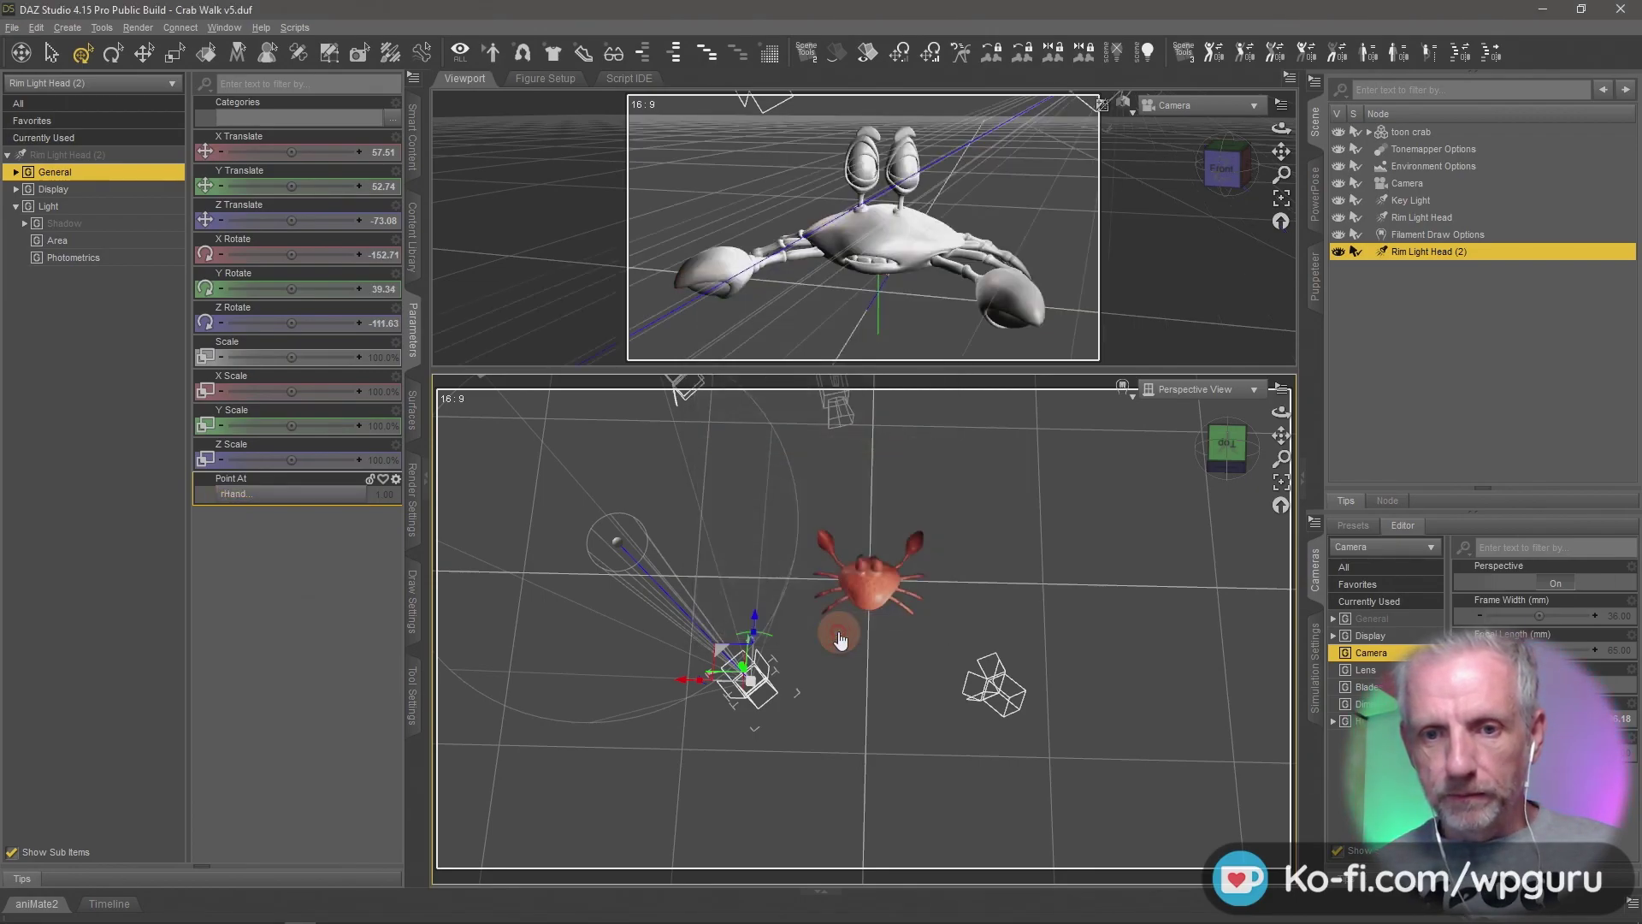
left_click_drag(890, 696, 894, 696, "alt")
Set the Rim Light Head (2) Point At target to the crab's lHand bone under lShldr and lForeArm.
left_click(293, 493)
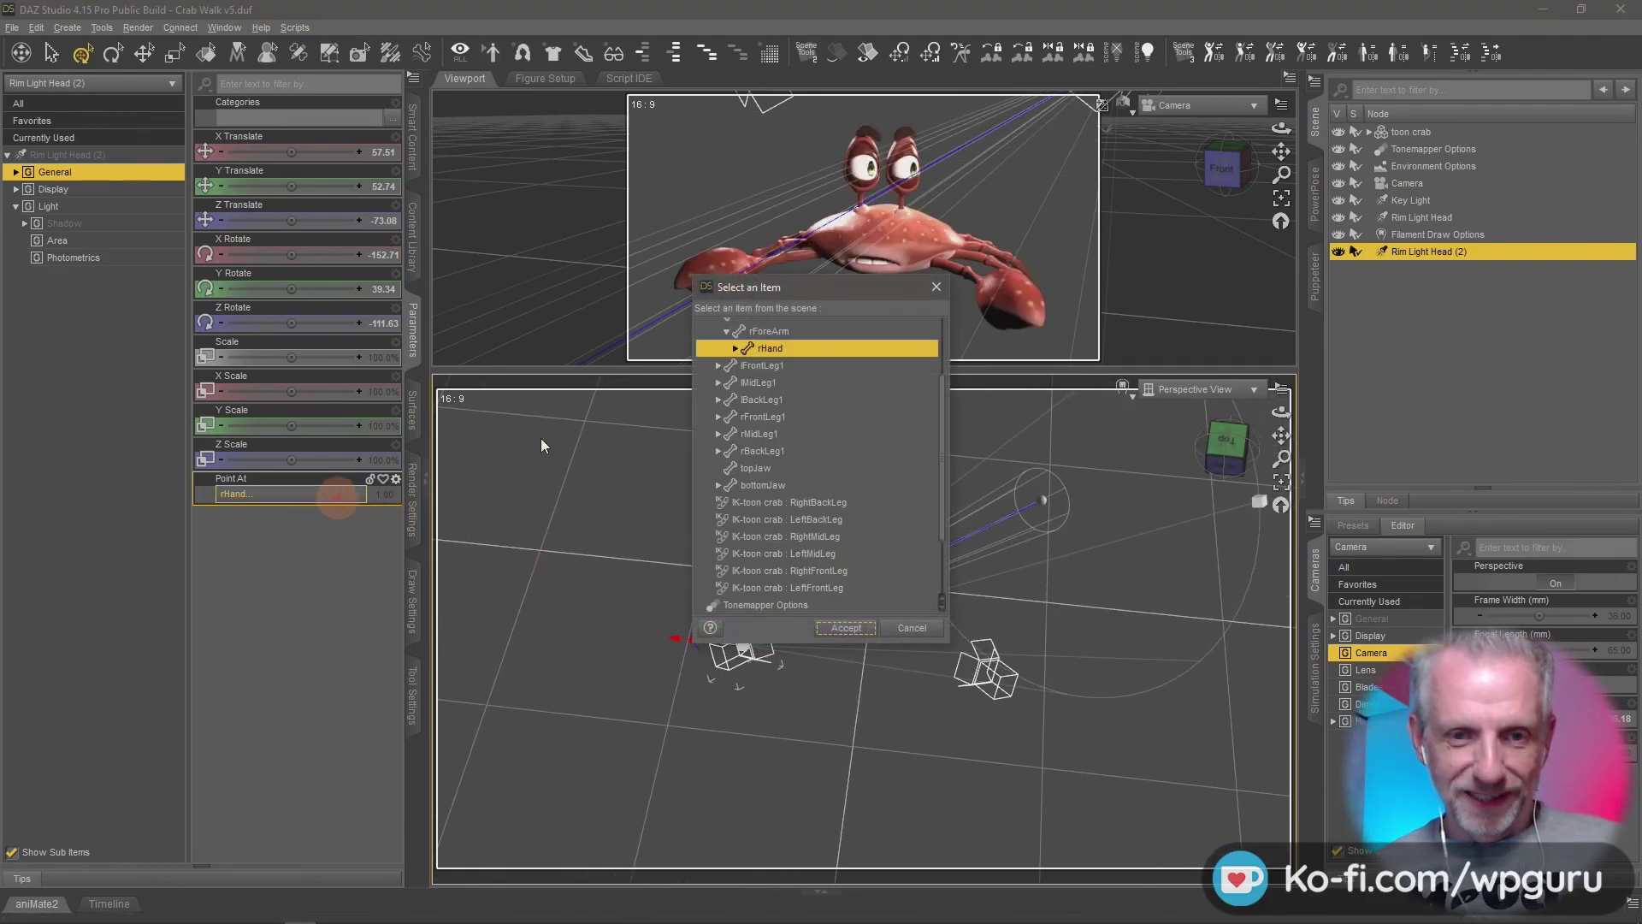
scroll(801, 347, "up", 2)
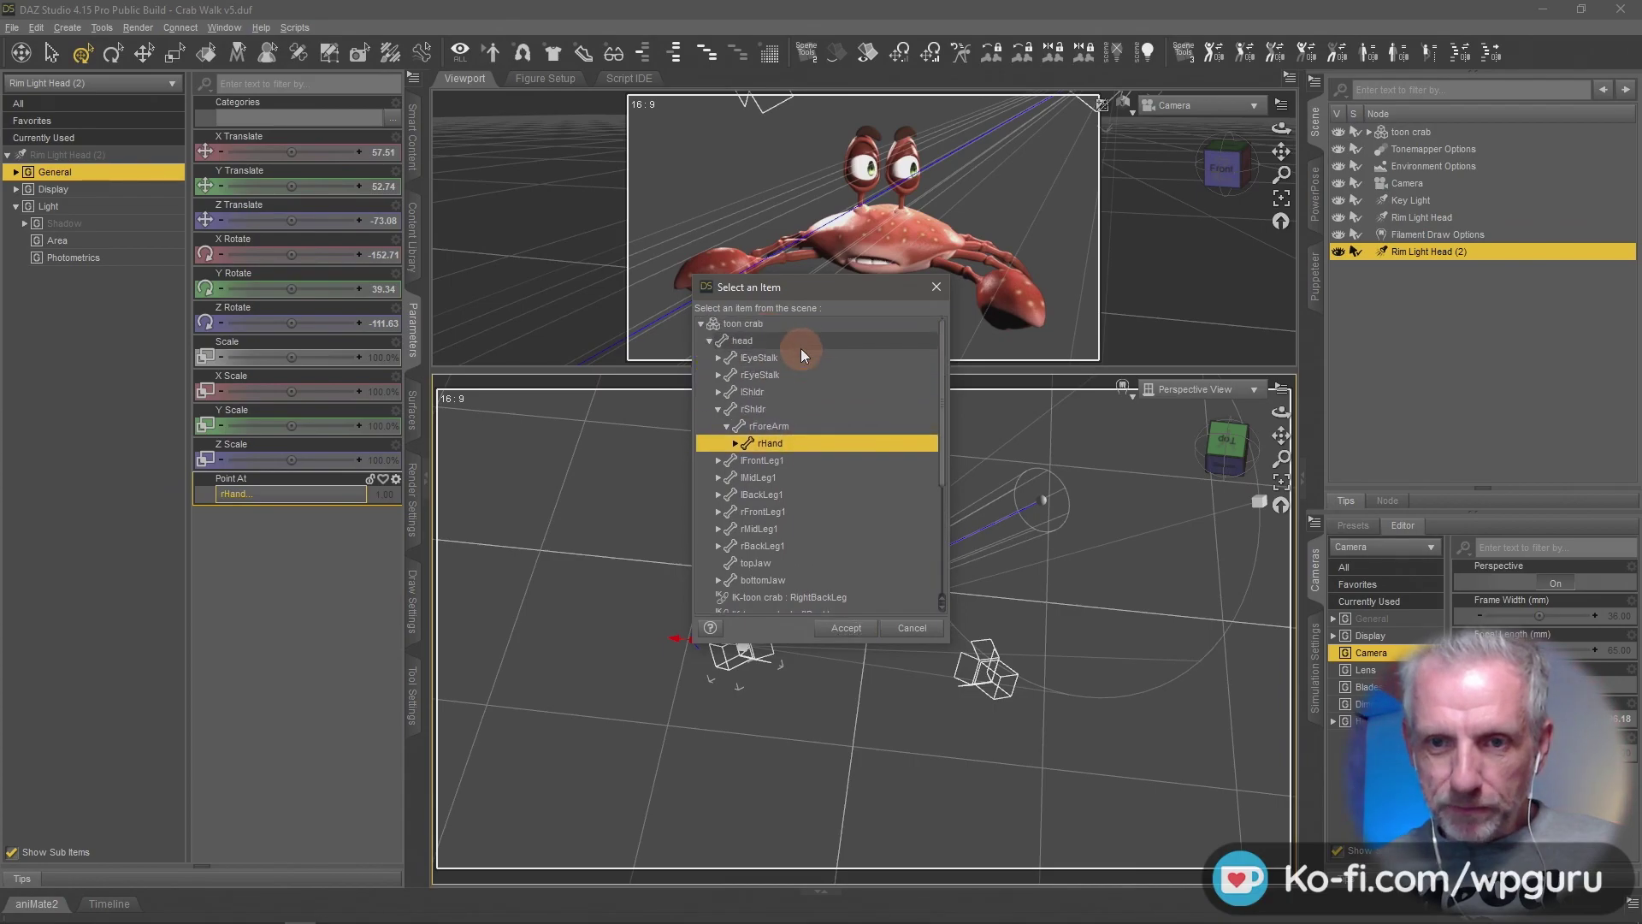
left_click(718, 394)
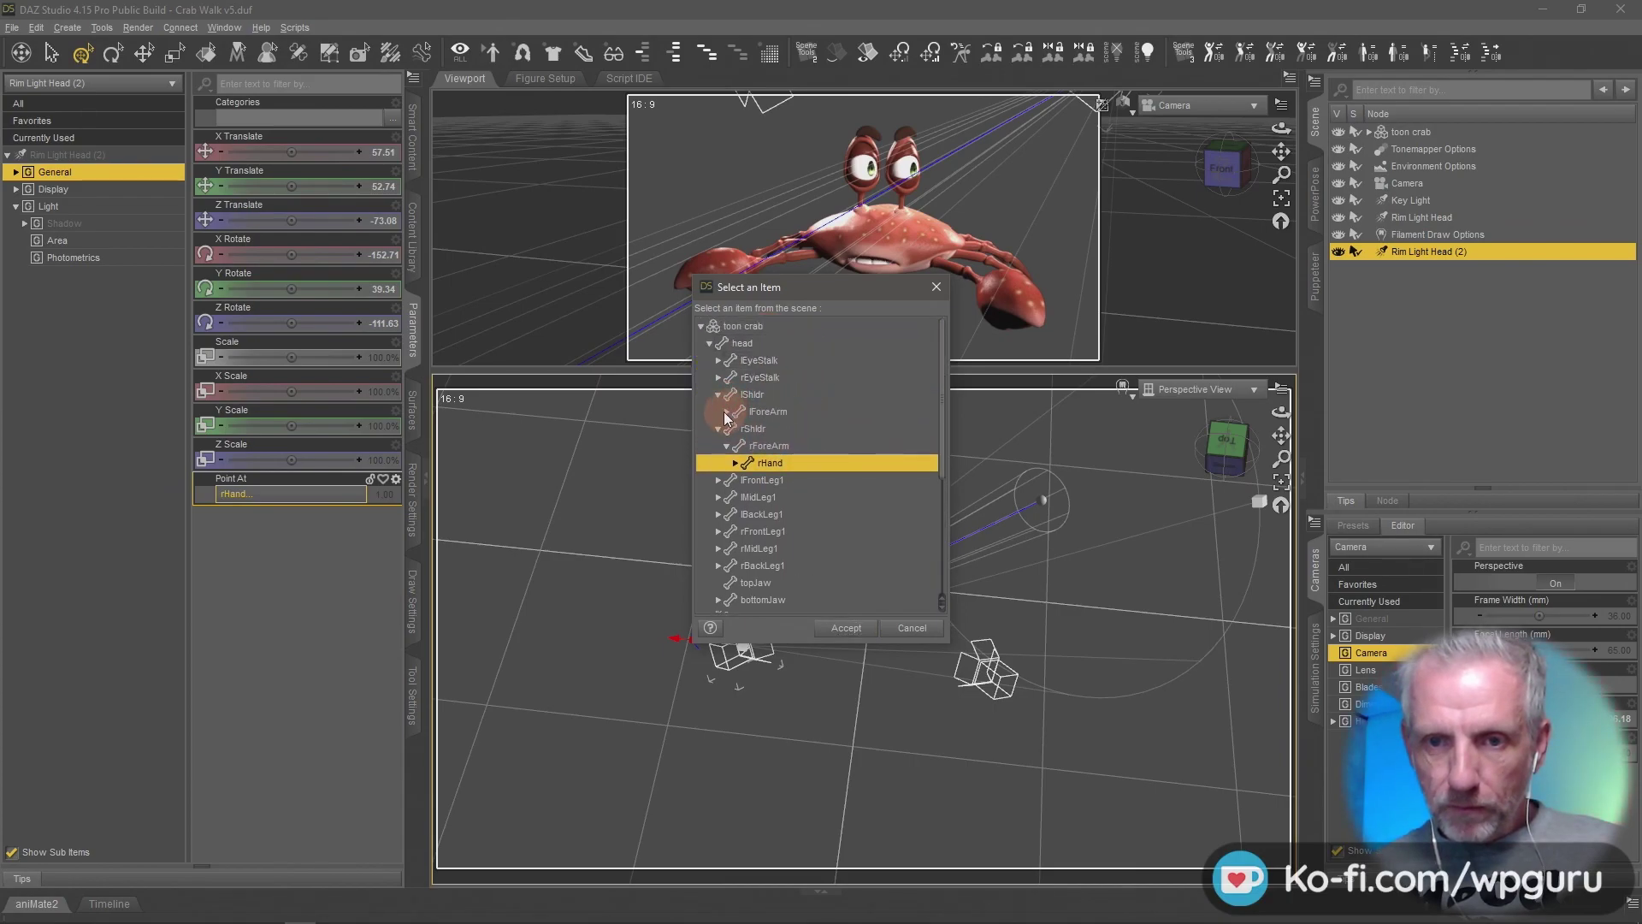
left_click(726, 413)
left_click(768, 428)
left_click(864, 630)
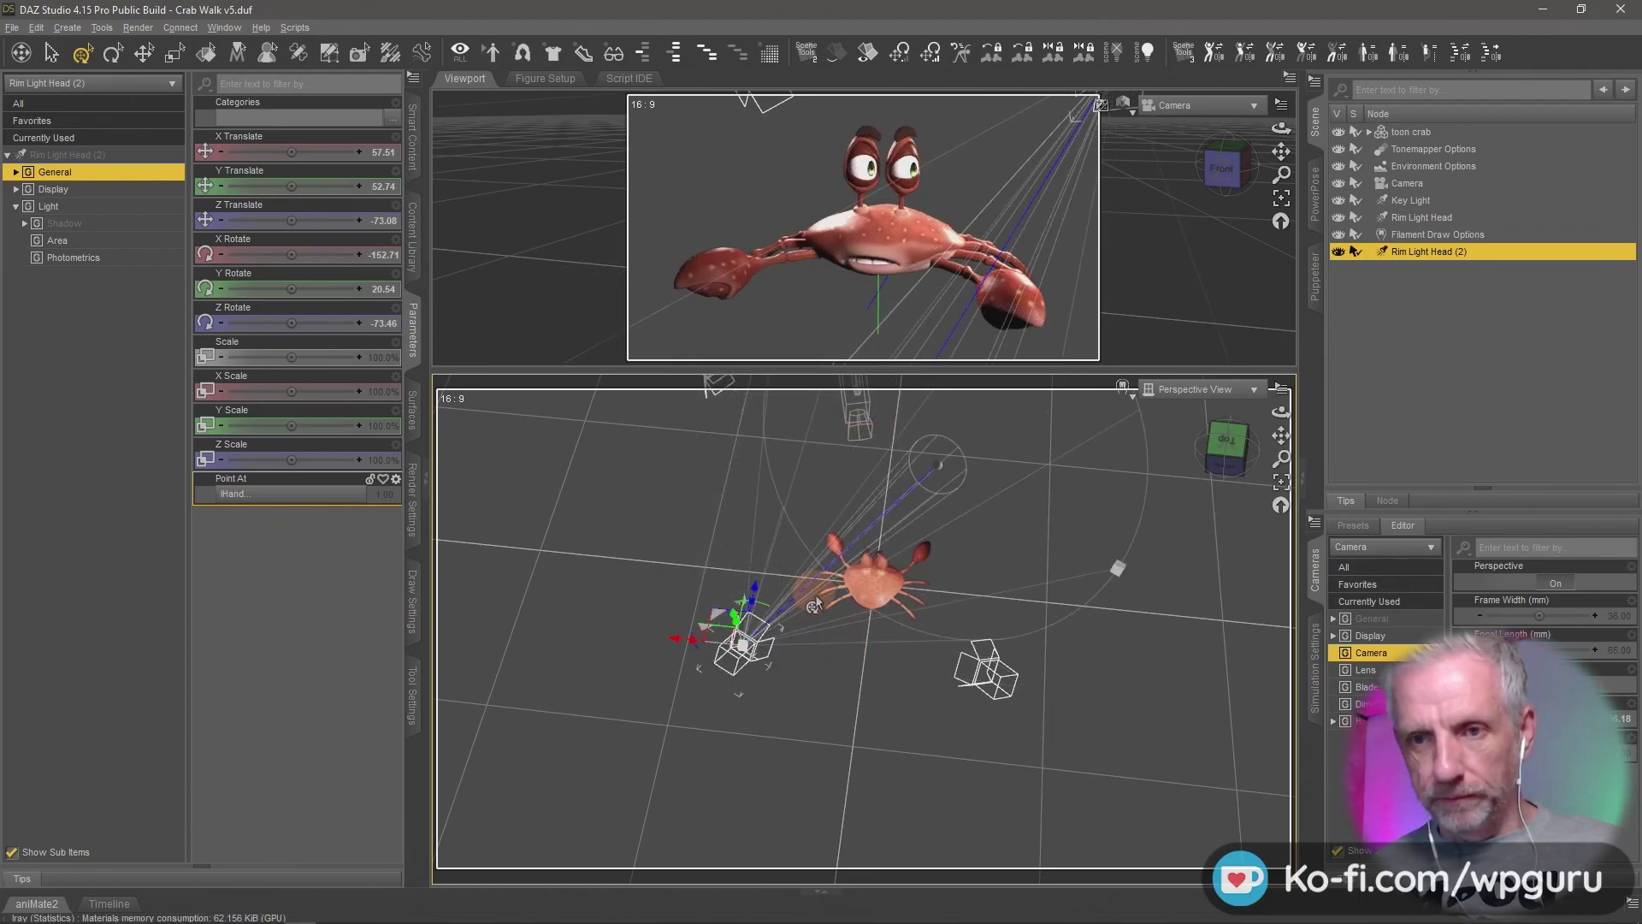
Reposition the Rim Light Head (2) behind the crab's left claw at about X 74.38, Y 70.98, Z -42.33.
middle_click_drag(770, 612, 770, 614)
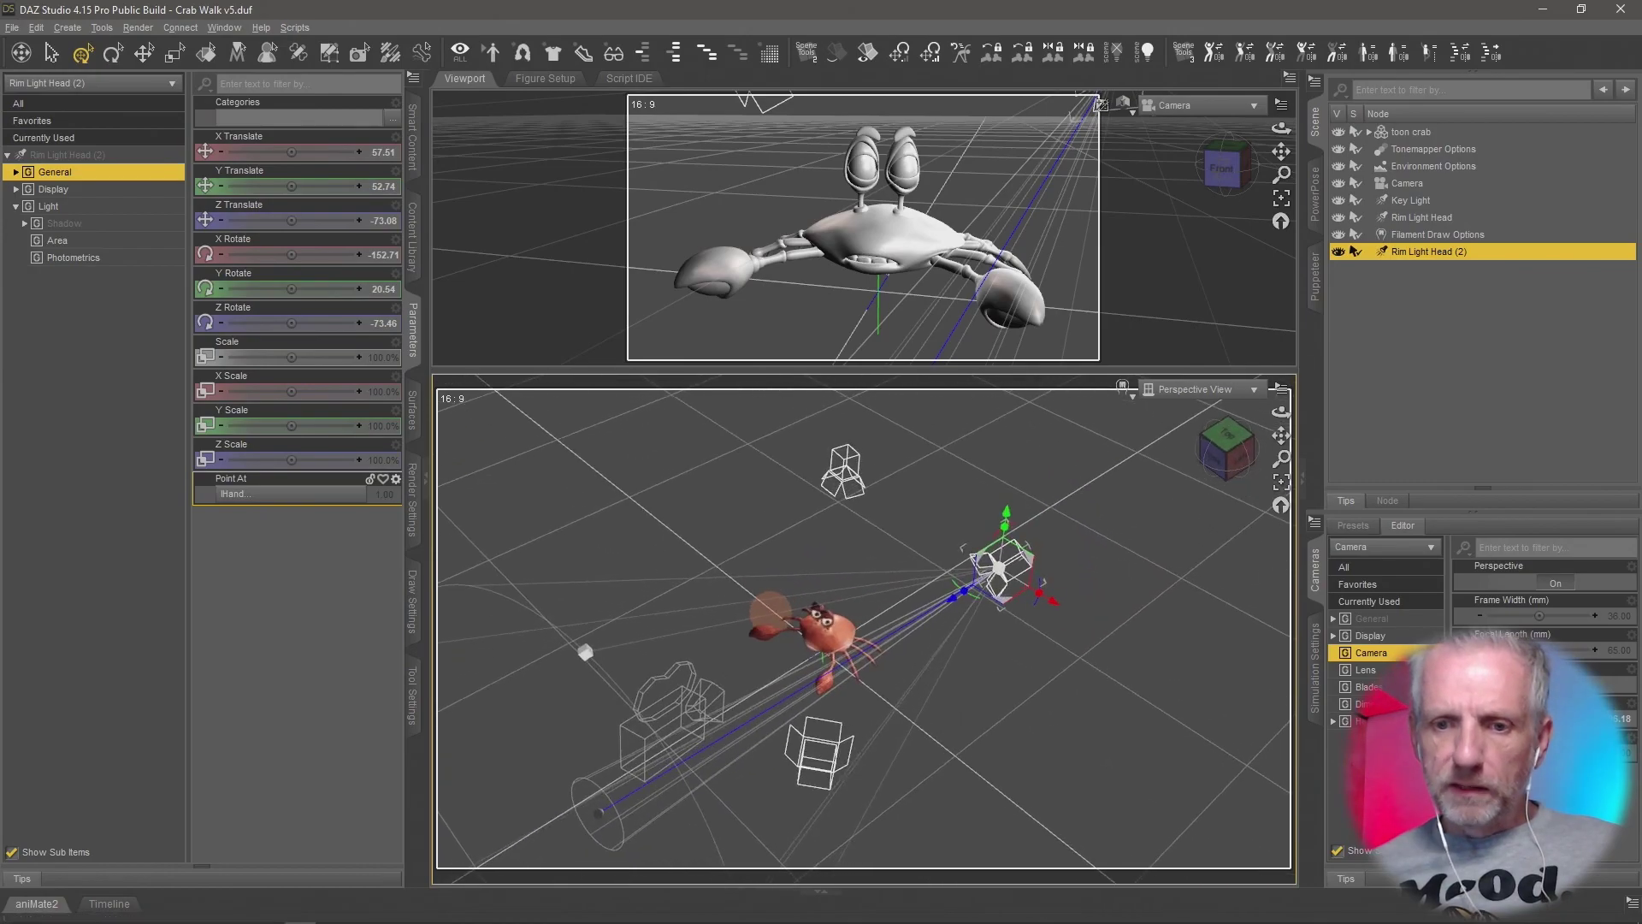
left_click_drag(1002, 609, 996, 628)
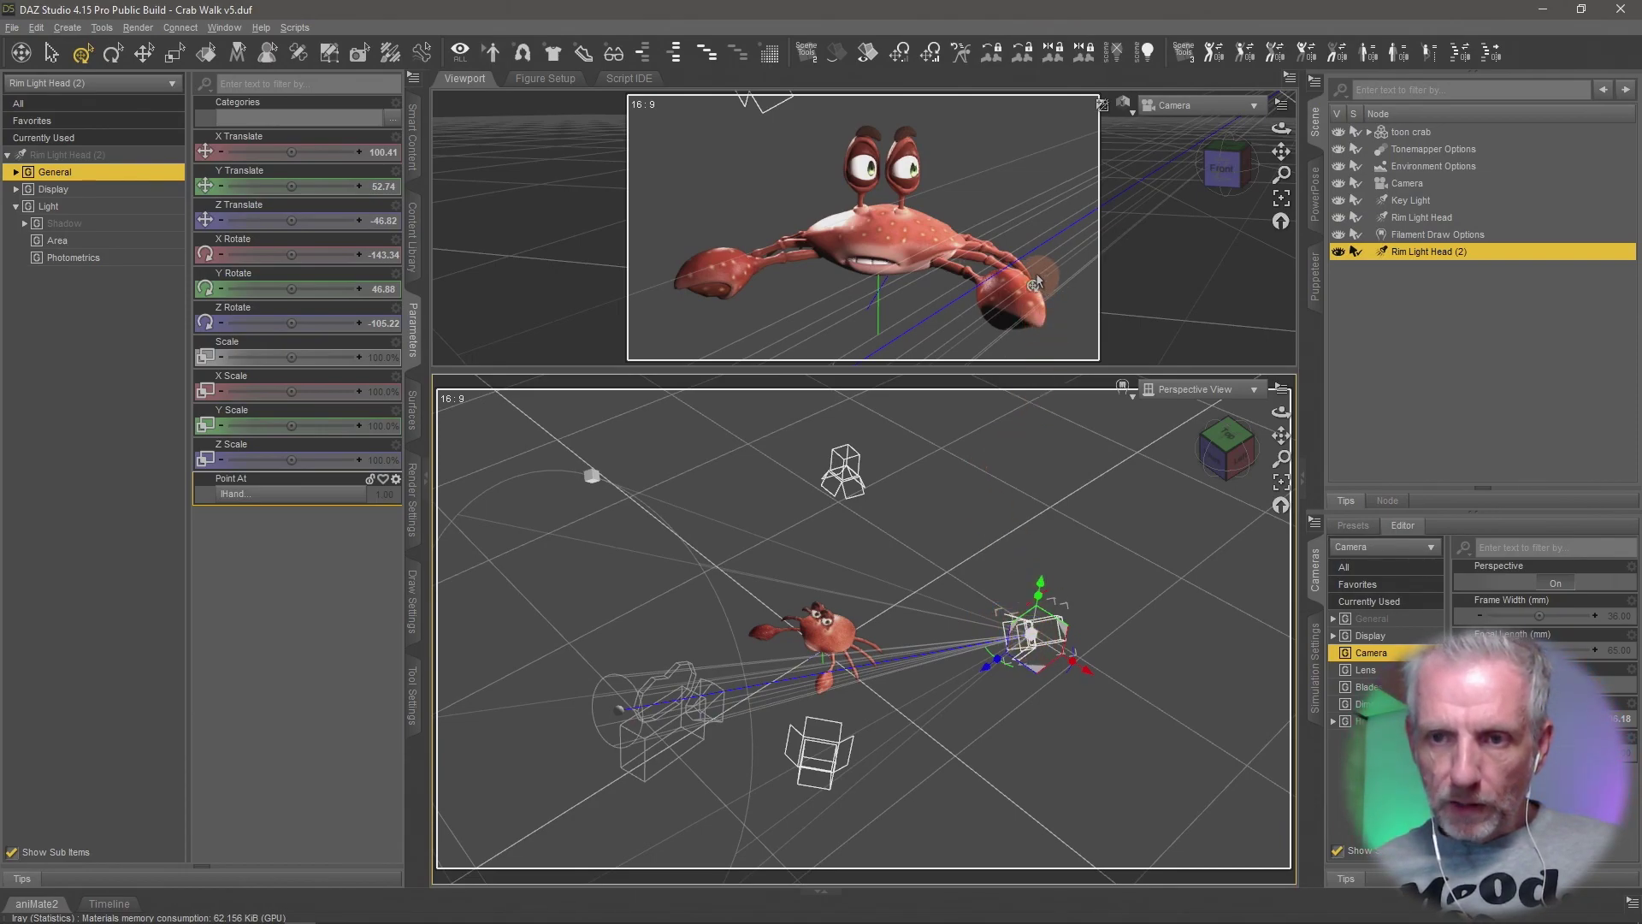
left_click_drag(1008, 524, 1058, 541, "alt")
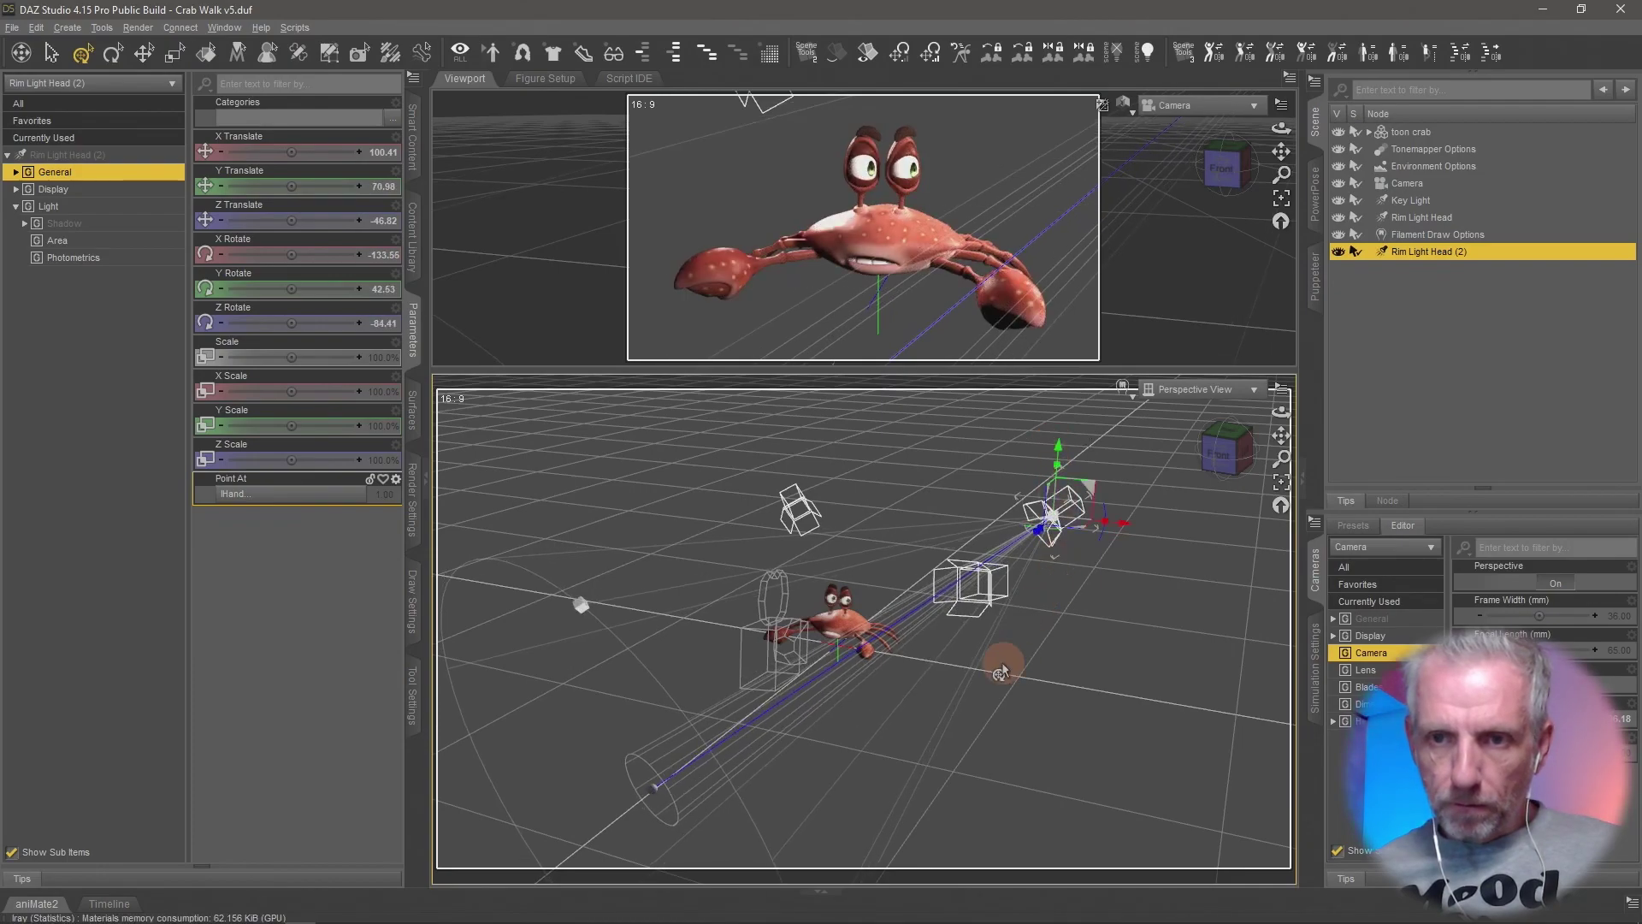
left_click_drag(1047, 590, 1213, 616, "alt")
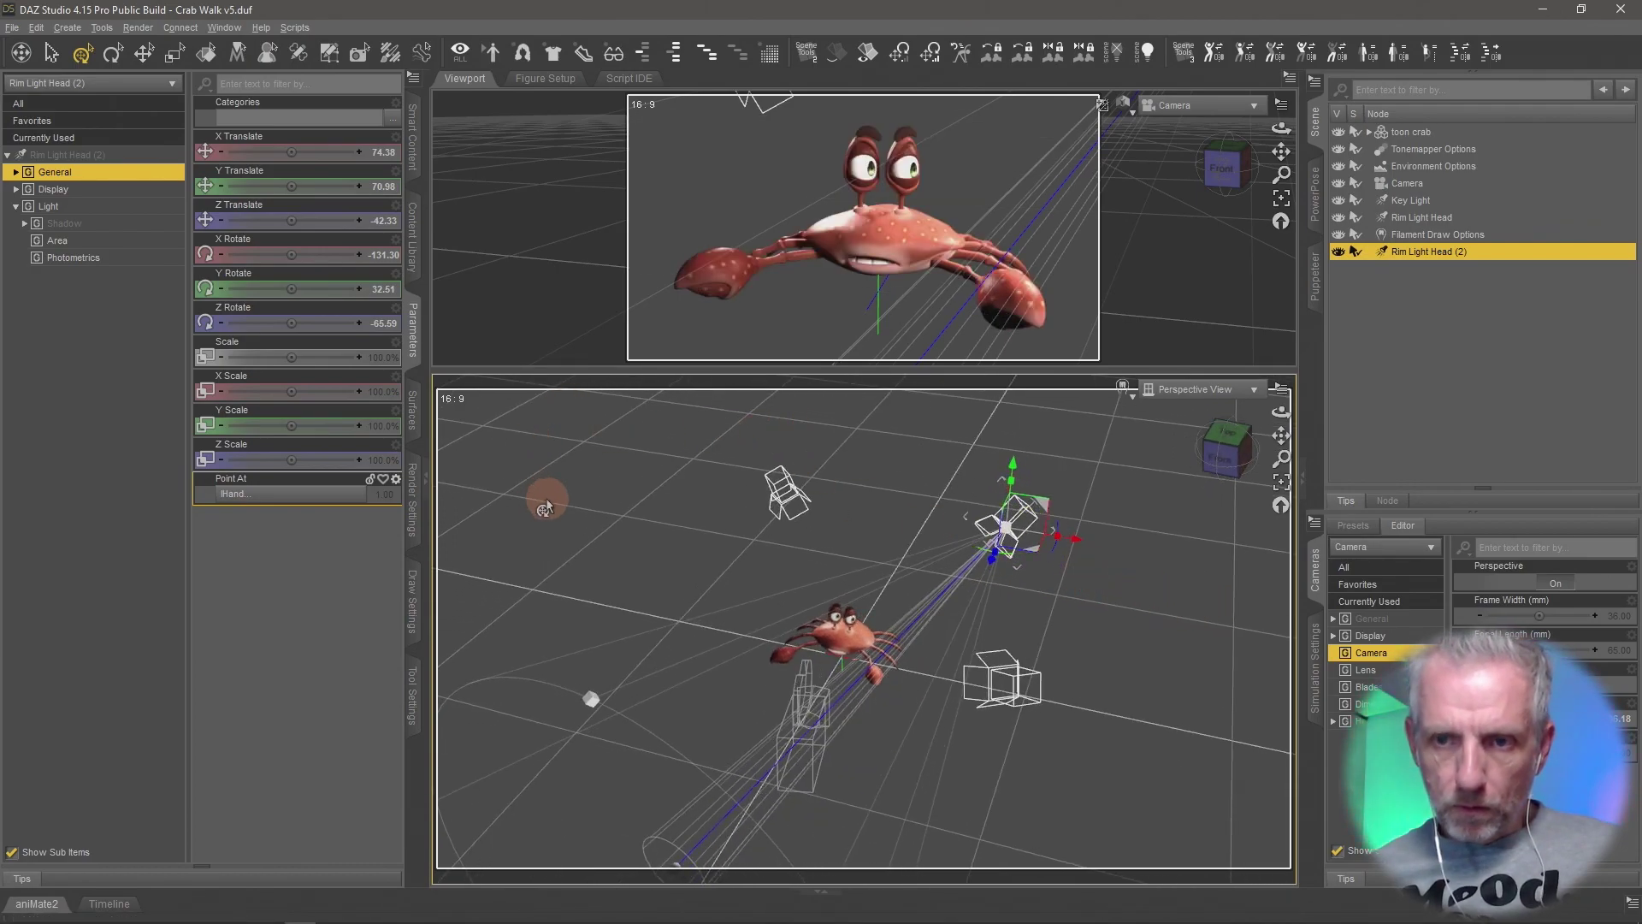
Set the Rim Light Head (2) Luminous Flux to 50000 lumen.
left_click(100, 266)
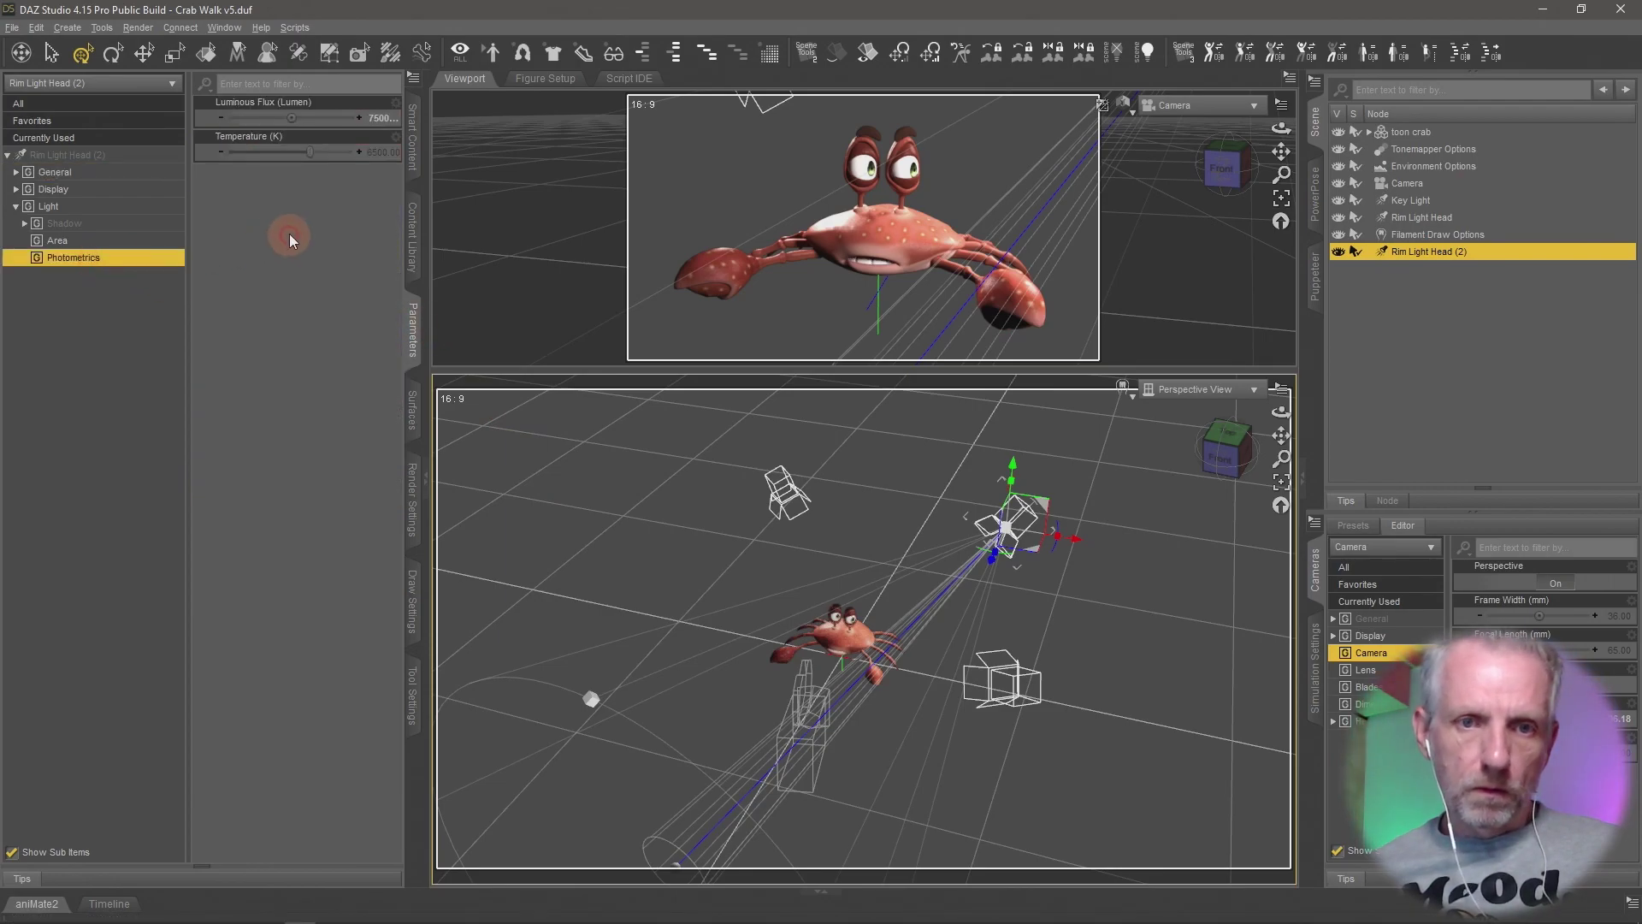
left_click(380, 116)
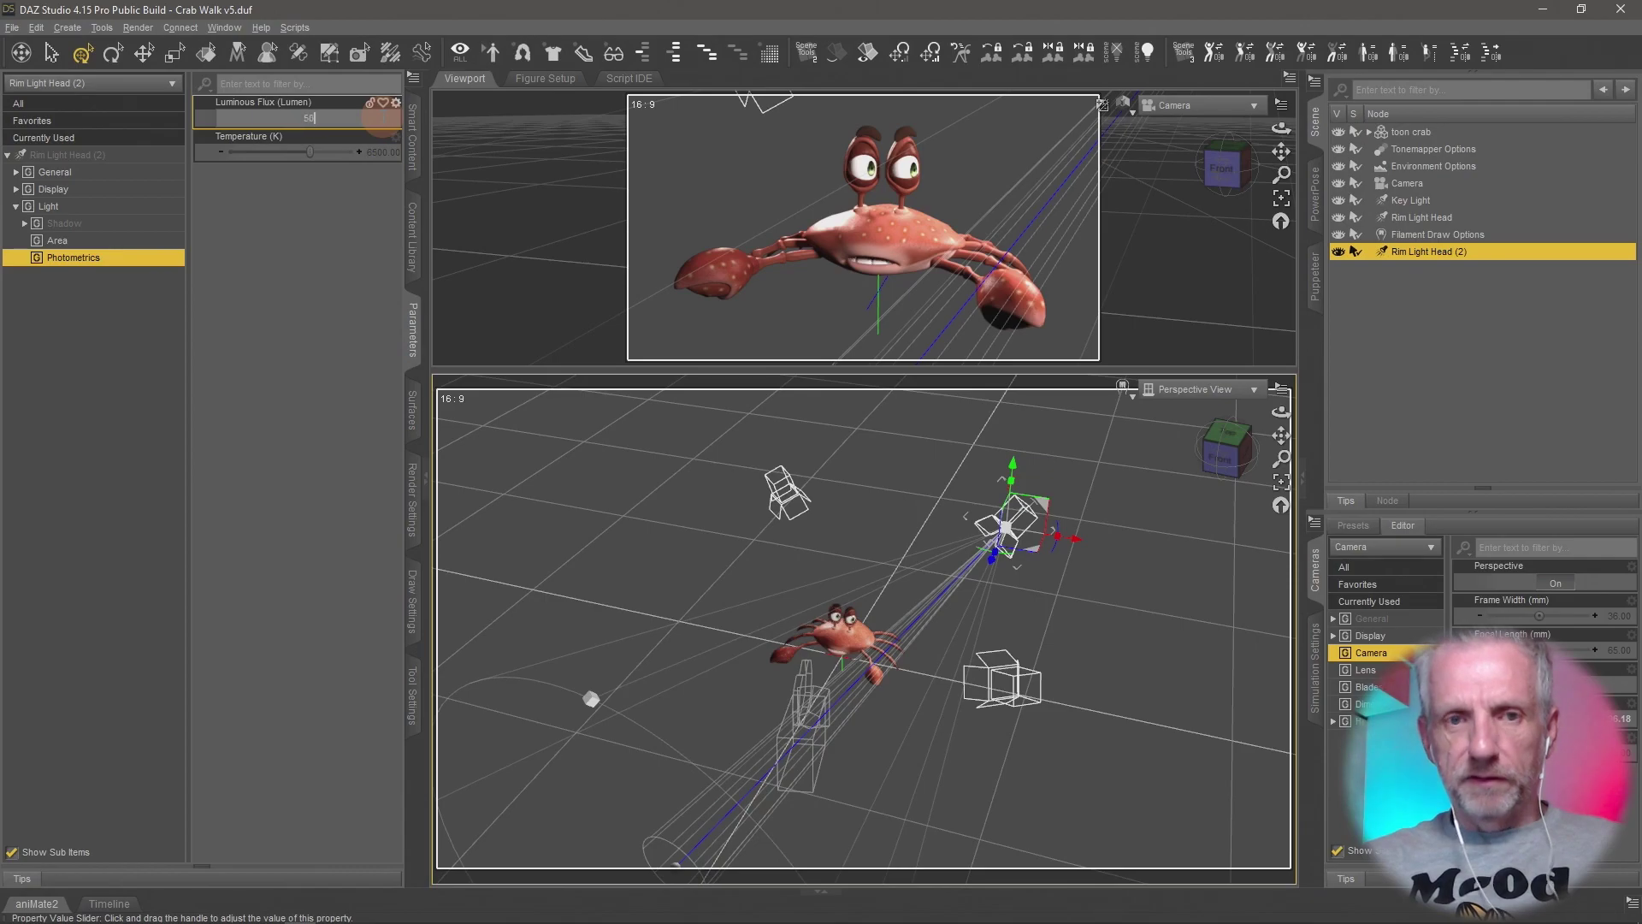
type("50000")
key("Return")
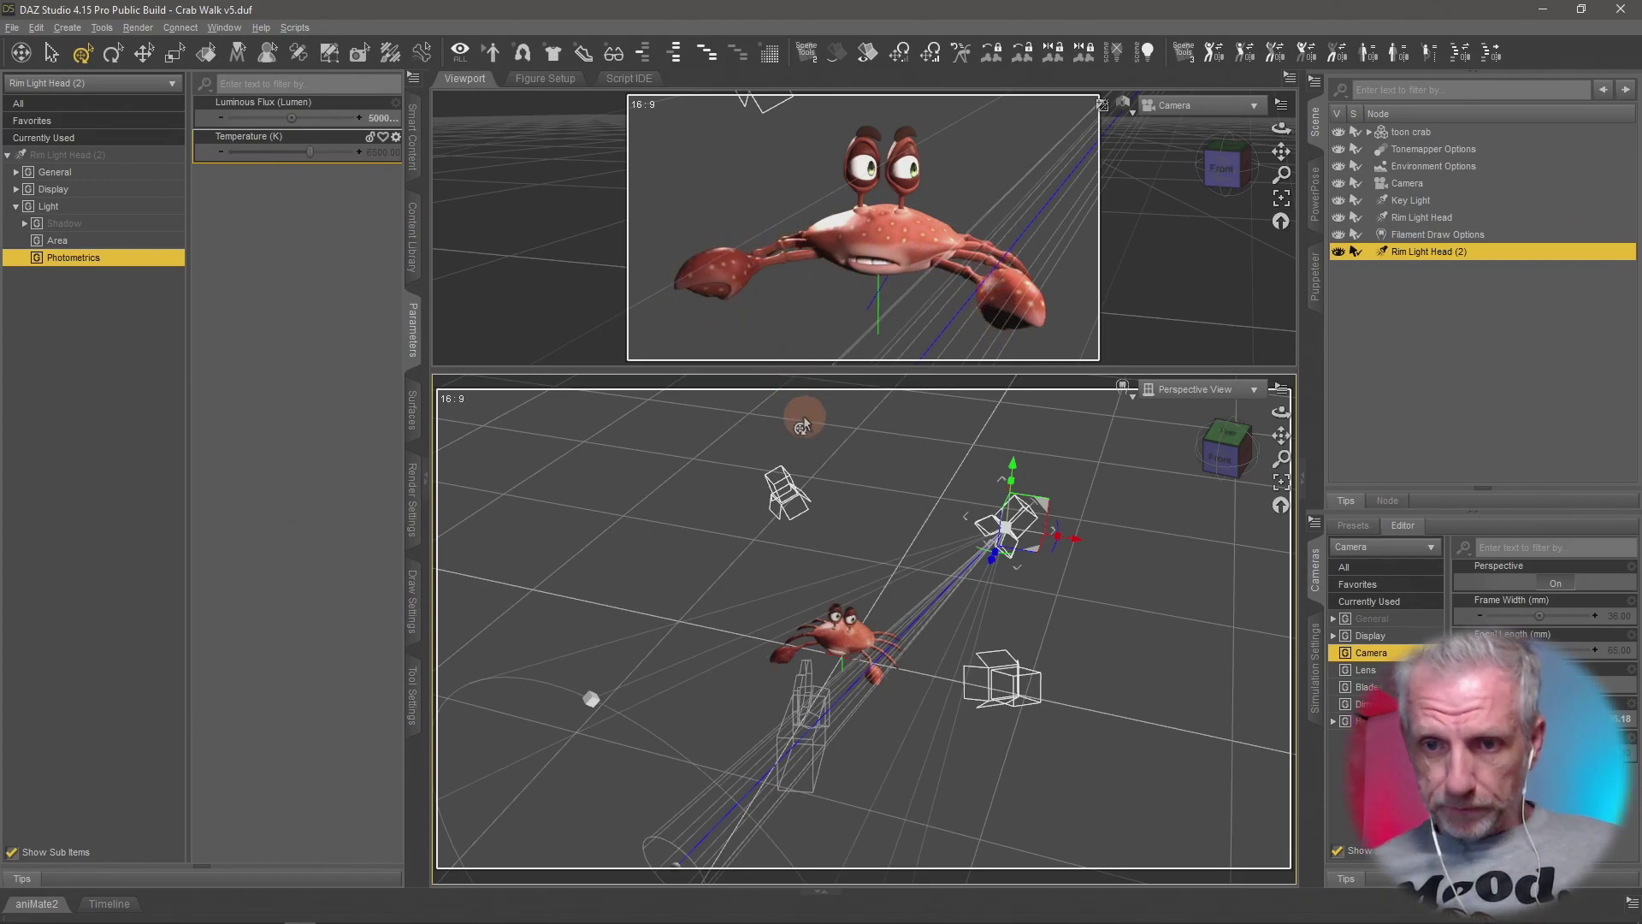
Rename the Rim Light Head (2) node to Rim Light Letf Claw.
mouse_move(806, 550)
left_mouse_down("alt")
mouse_move(829, 576)
mouse_move(813, 587)
mouse_move(824, 556)
left_mouse_up("alt")
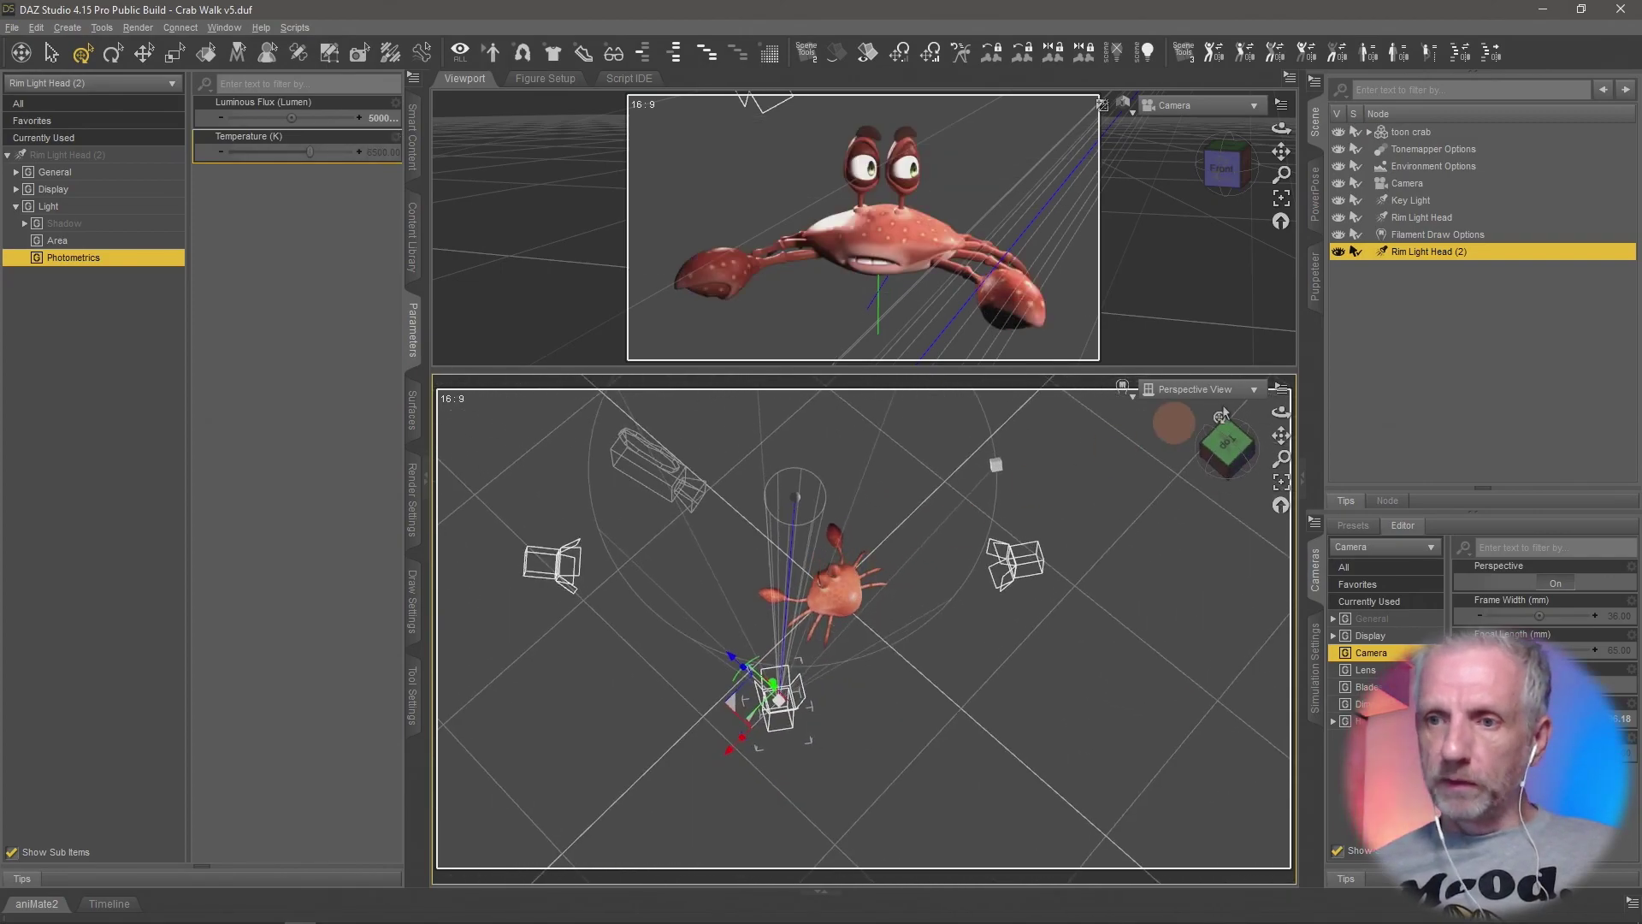
left_click(1493, 261)
type("Rim Light Letf Claw")
key("Return")
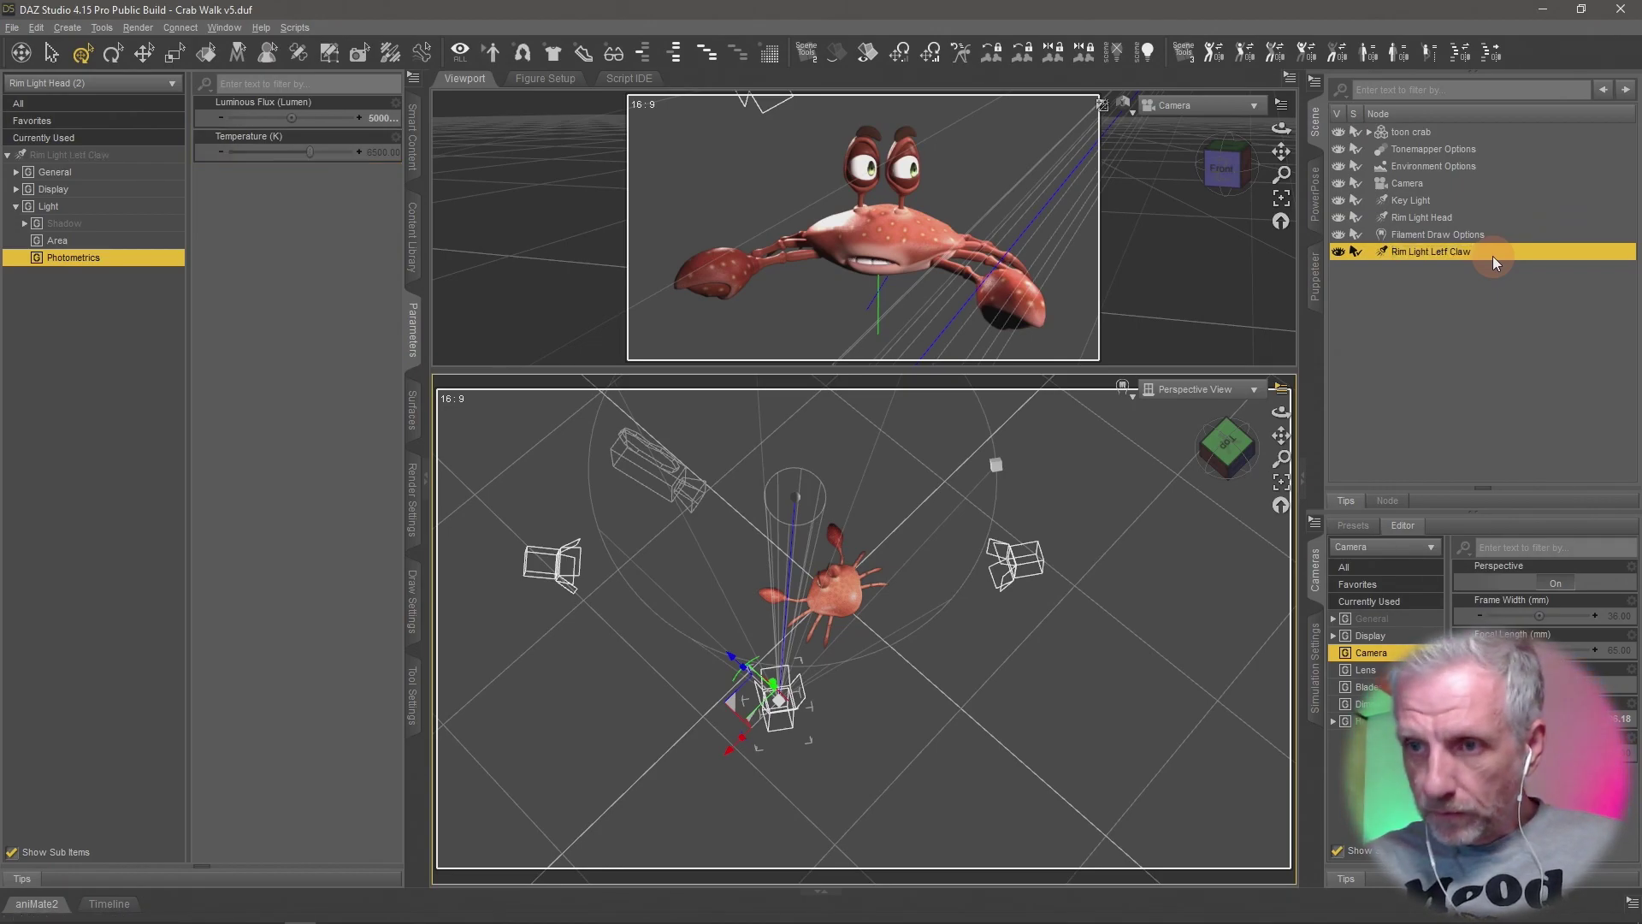
Duplicate the Rim Light Letf Claw node and select the copy in the scene.
left_click(36, 28)
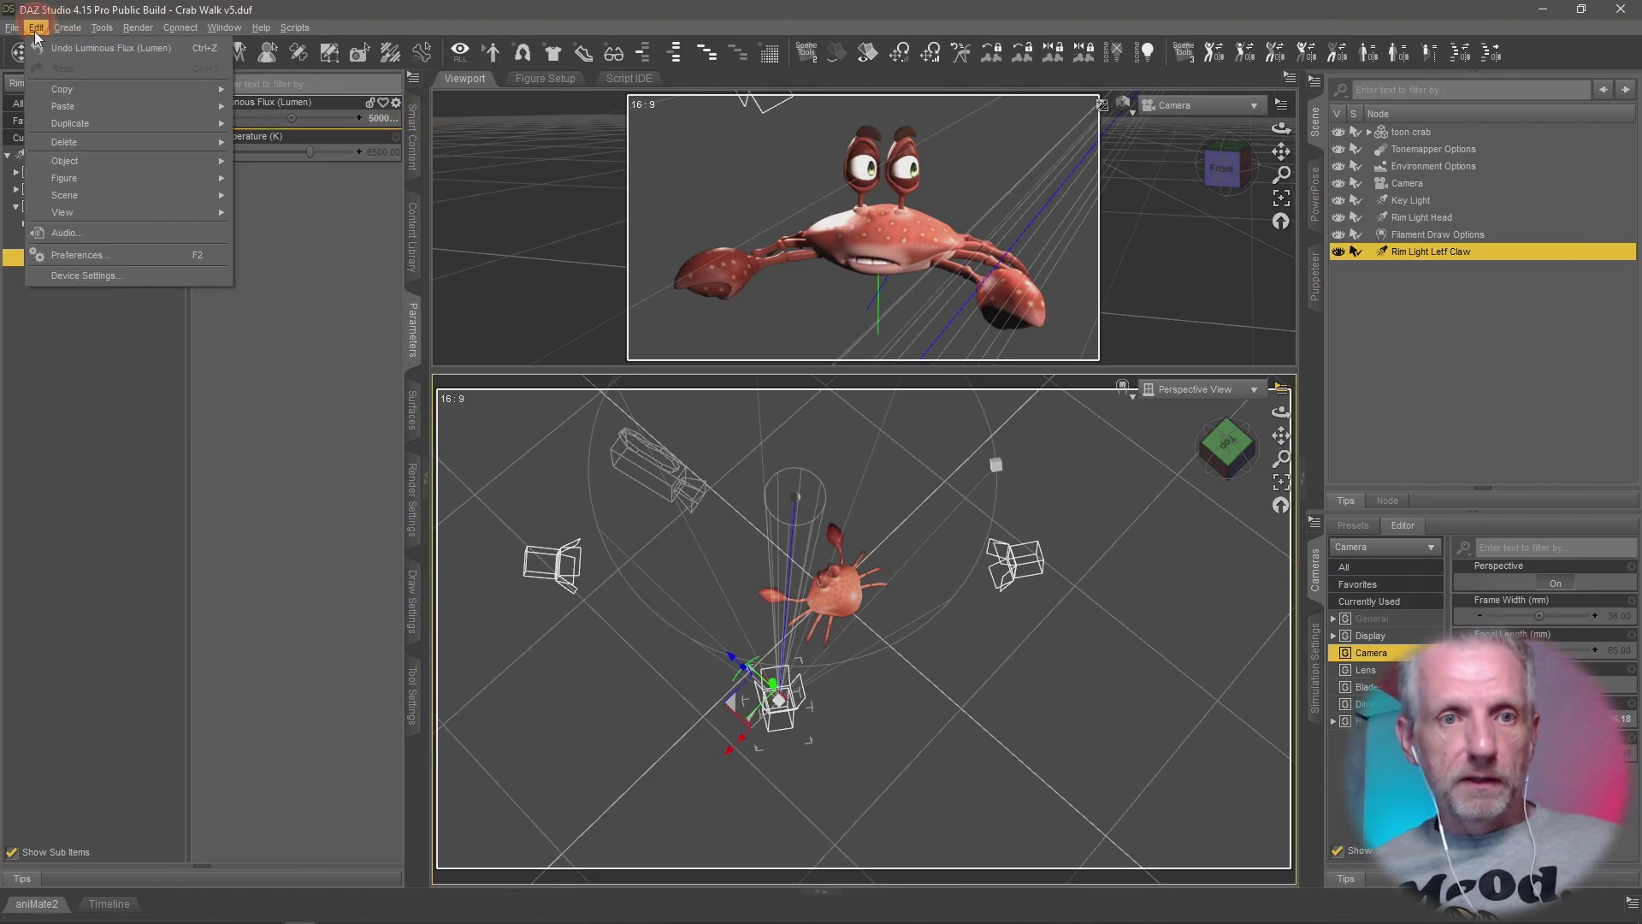
mouse_move(88, 127)
left_click(334, 129)
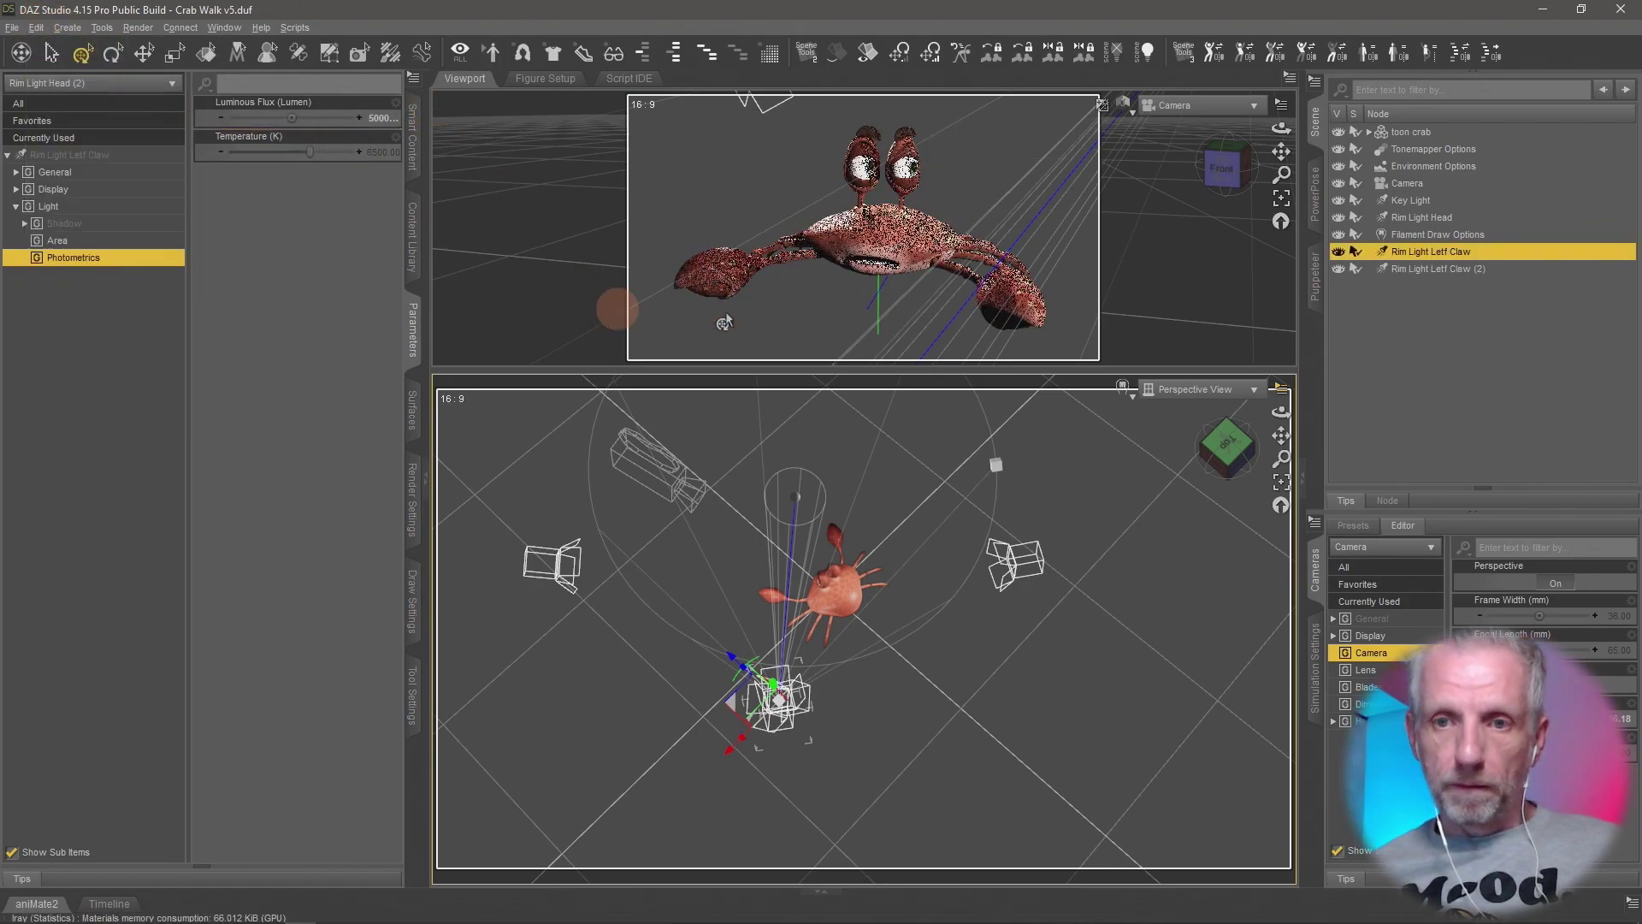
left_click(1454, 268)
Rename the duplicated claw light to Rim Light Right Claw.
left_click(1490, 267)
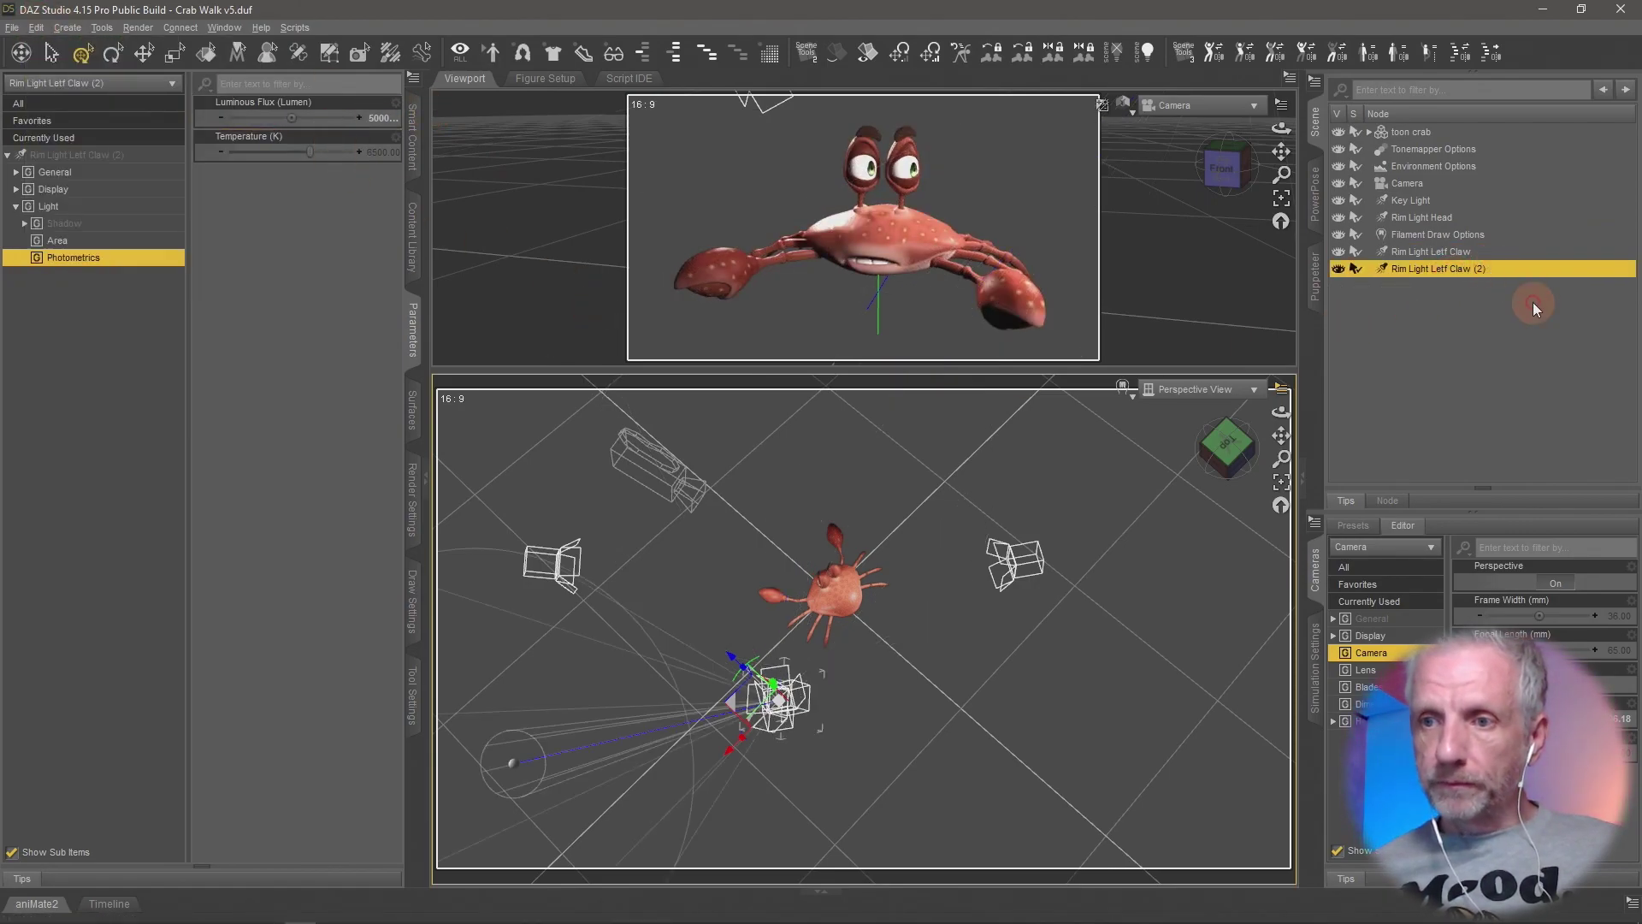
key("BackSpace")
key("BackSpace")
key("BackSpace")
key("BackSpace")
key("BackSpace")
key("BackSpace")
key("BackSpace")
key("BackSpace")
key("BackSpace")
key("BackSpace")
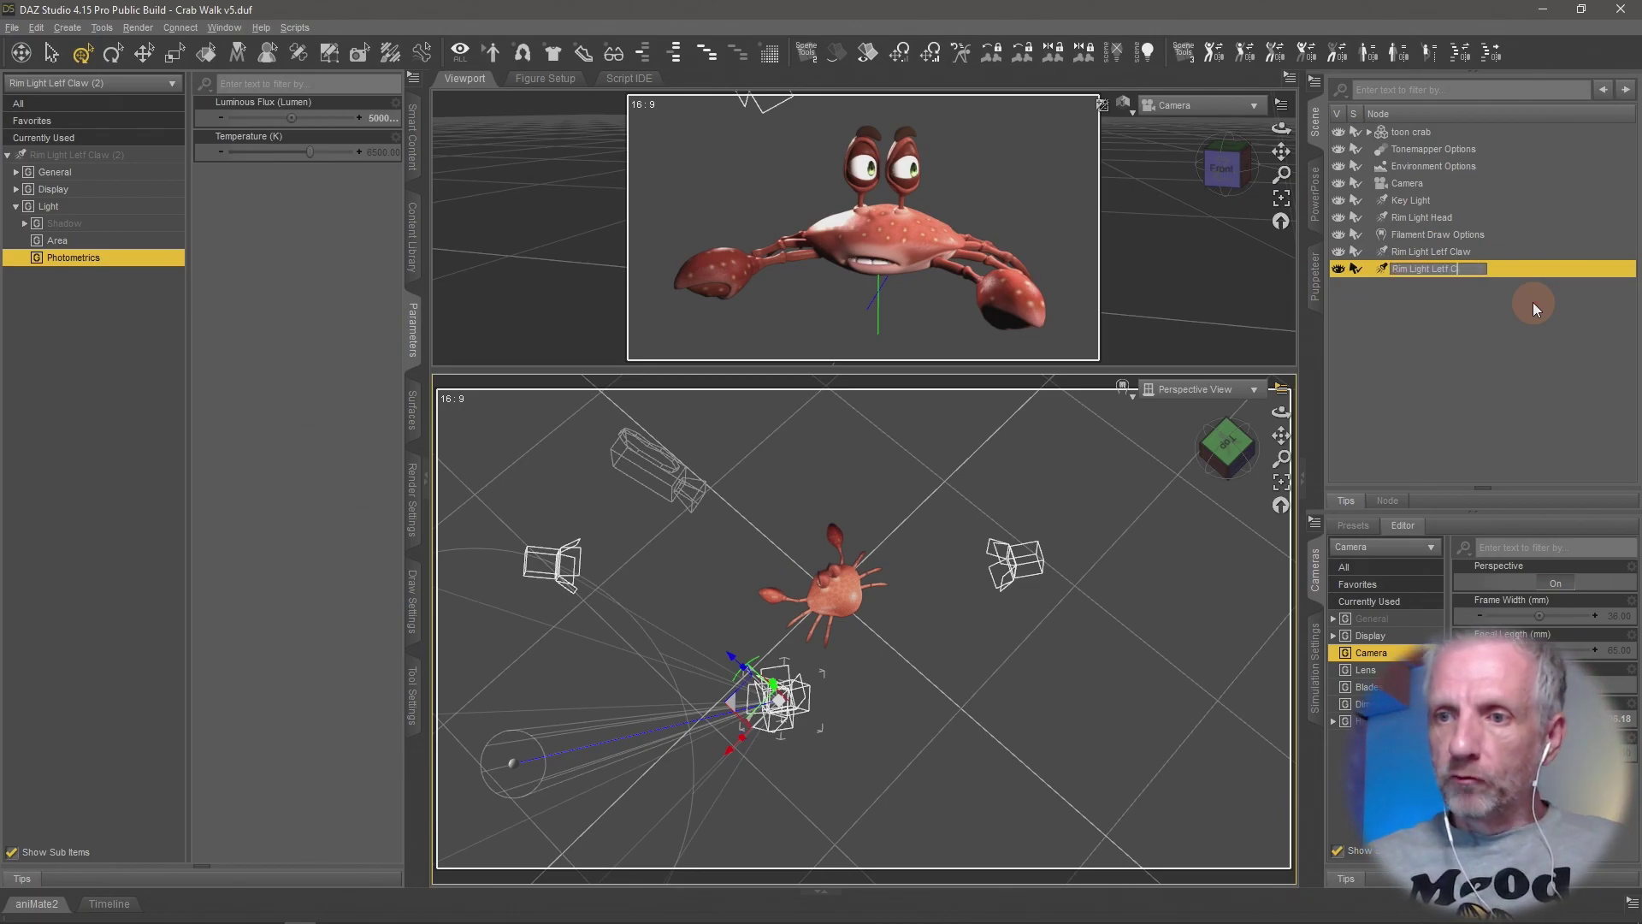
key("BackSpace")
key("BackSpace")
key("BackSpace")
type("Right Claw")
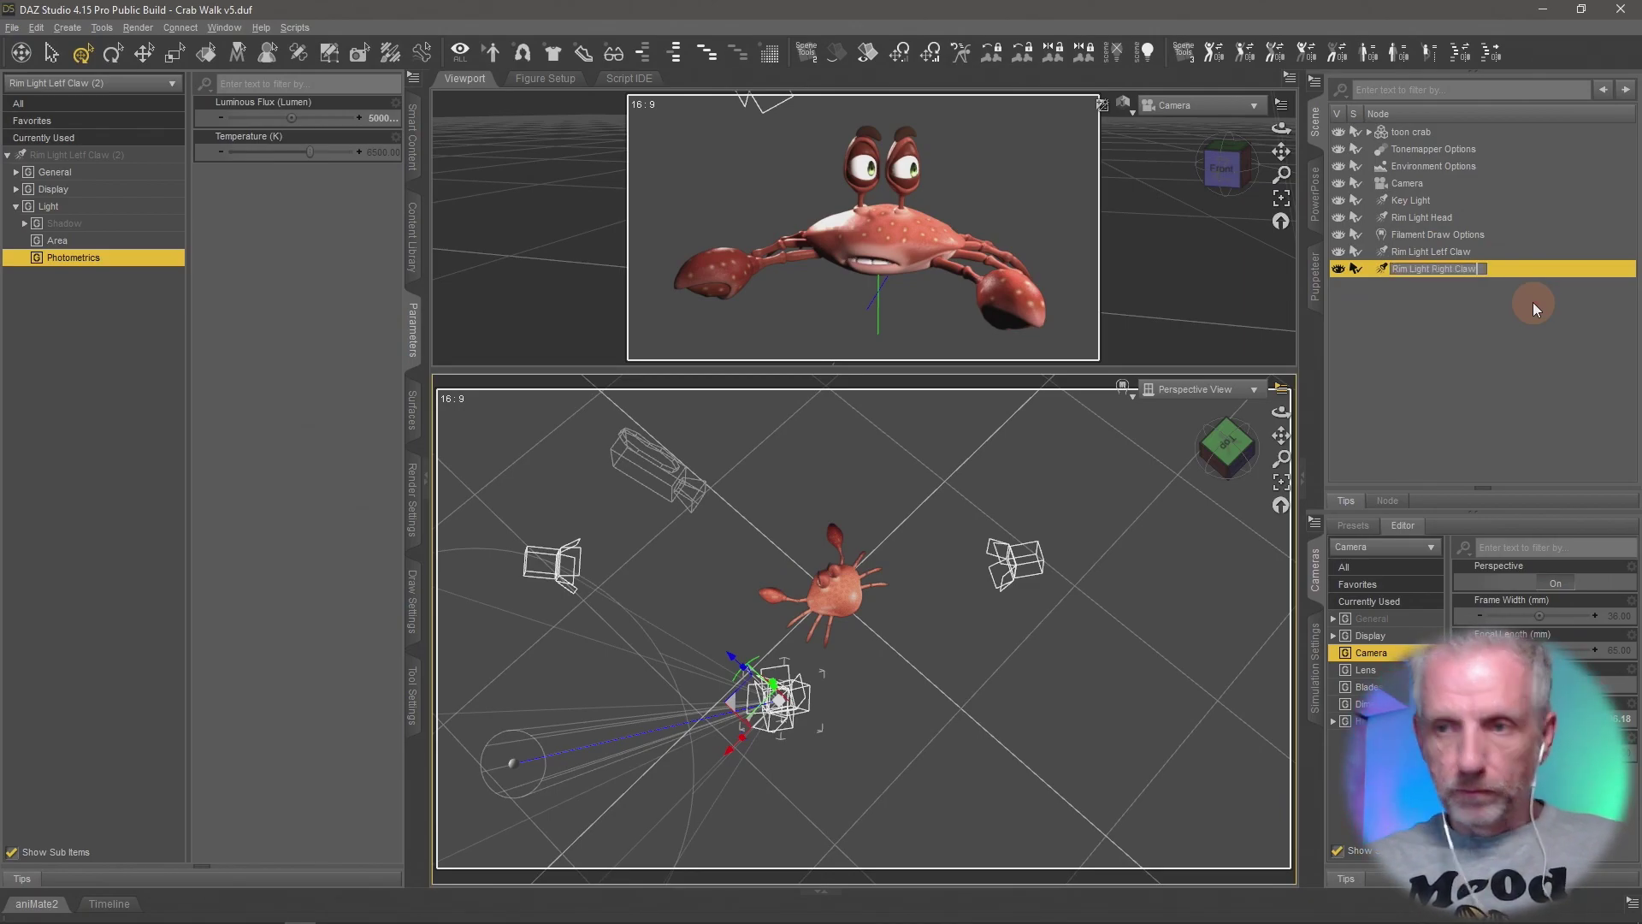
key("Return")
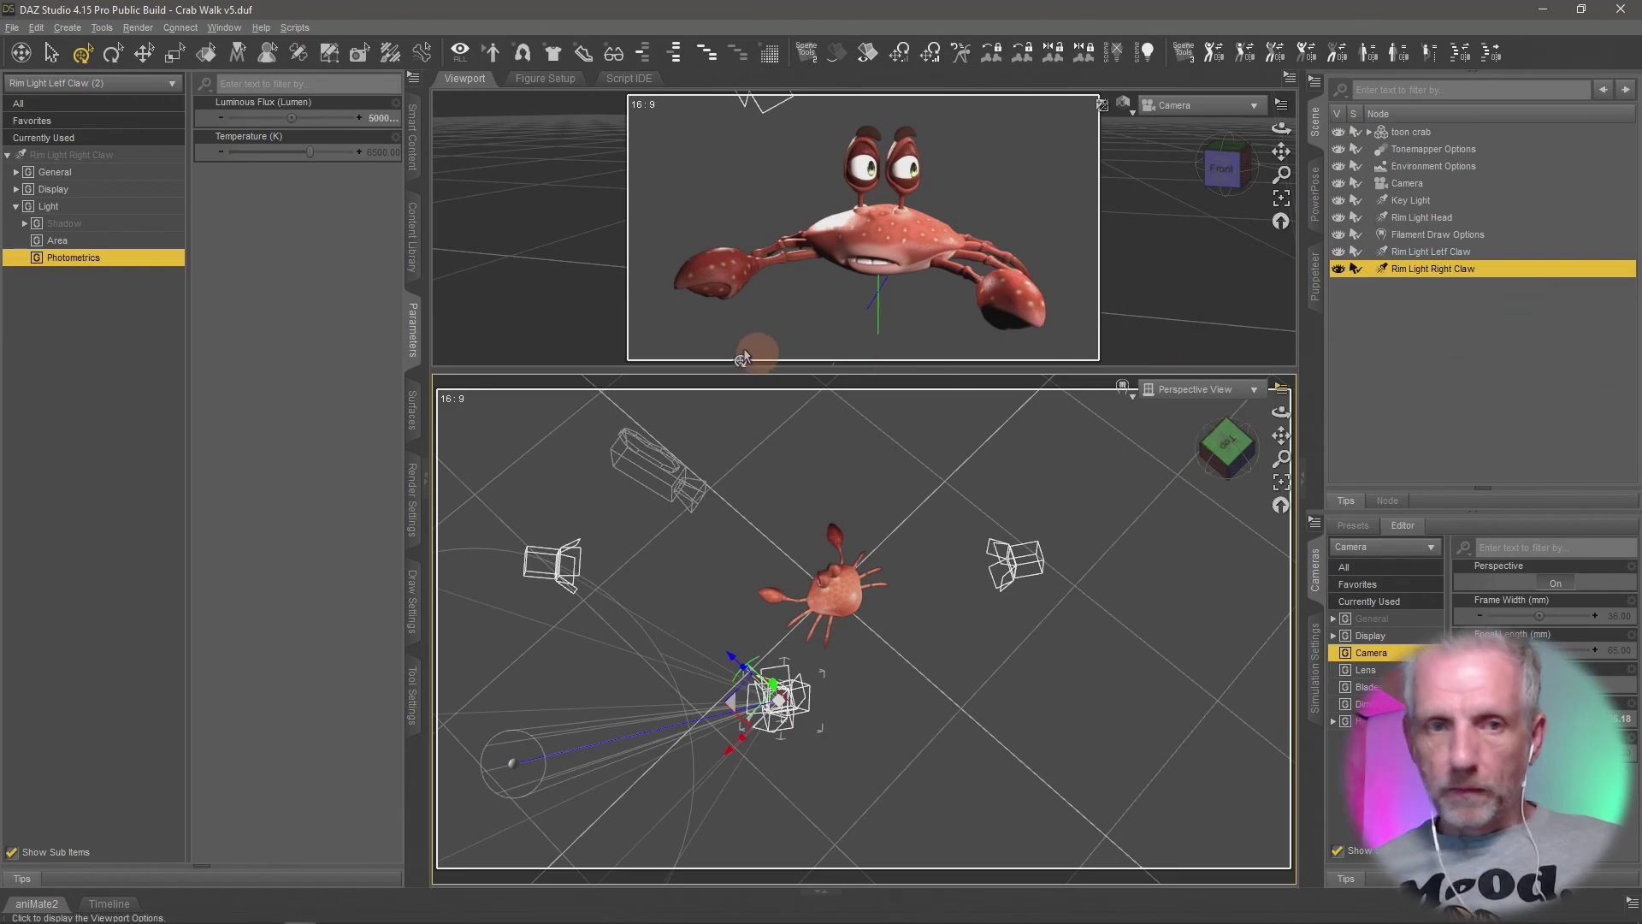
Move the Rim Light Right Claw along X to about -136.41, onto the crab's right side.
left_click_drag(708, 632, 701, 631, "alt")
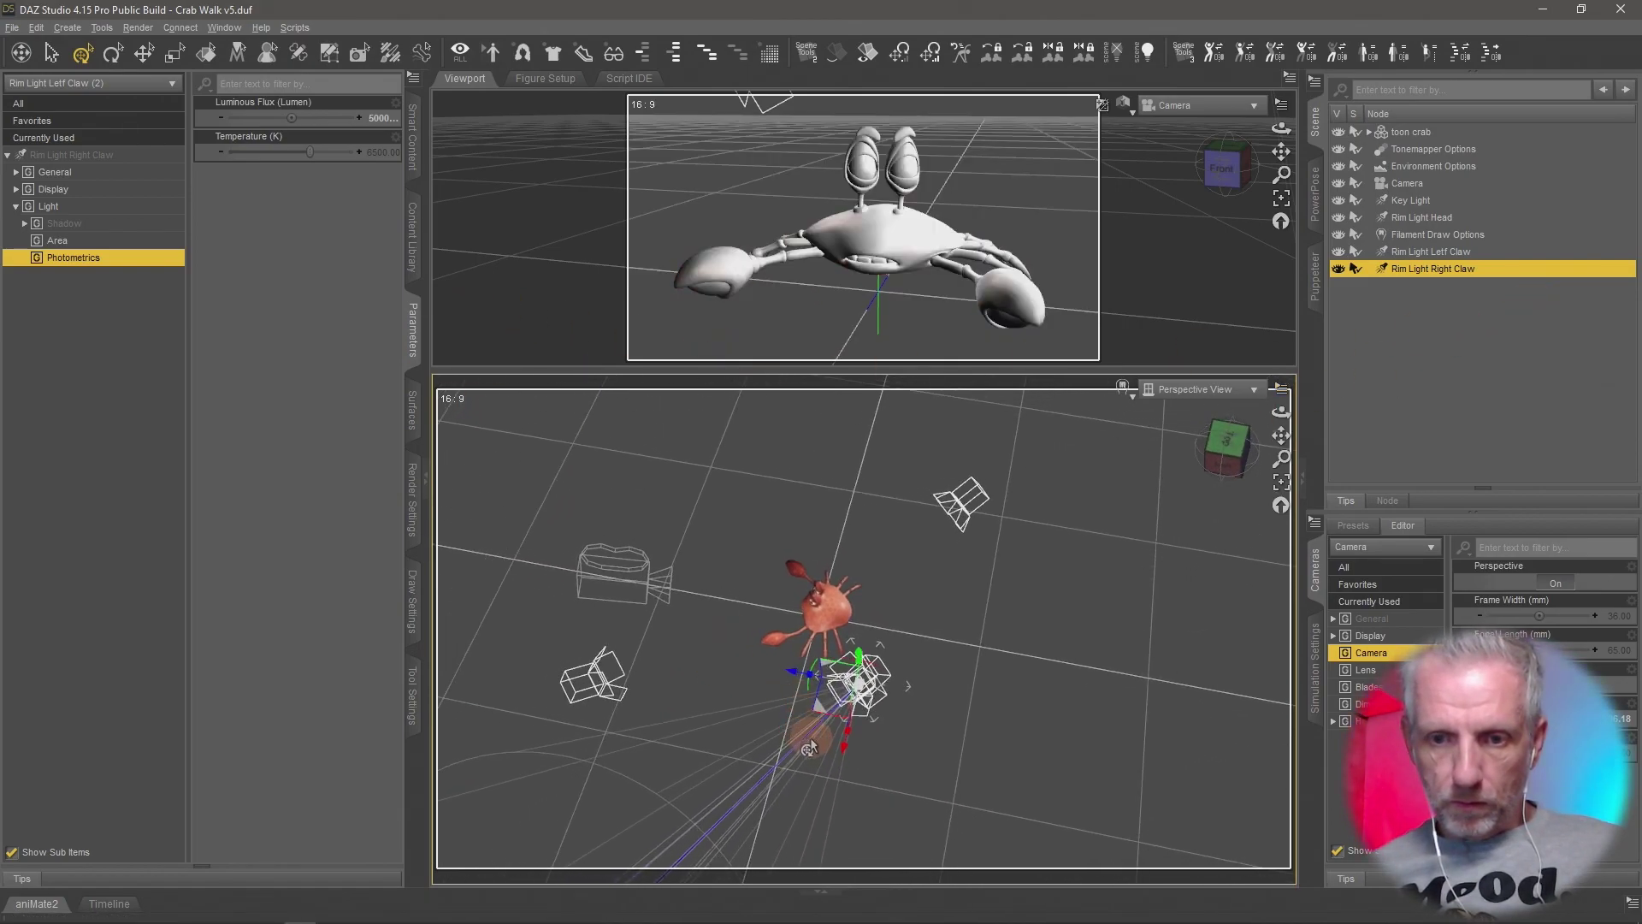
left_click_drag(842, 756, 427, 428)
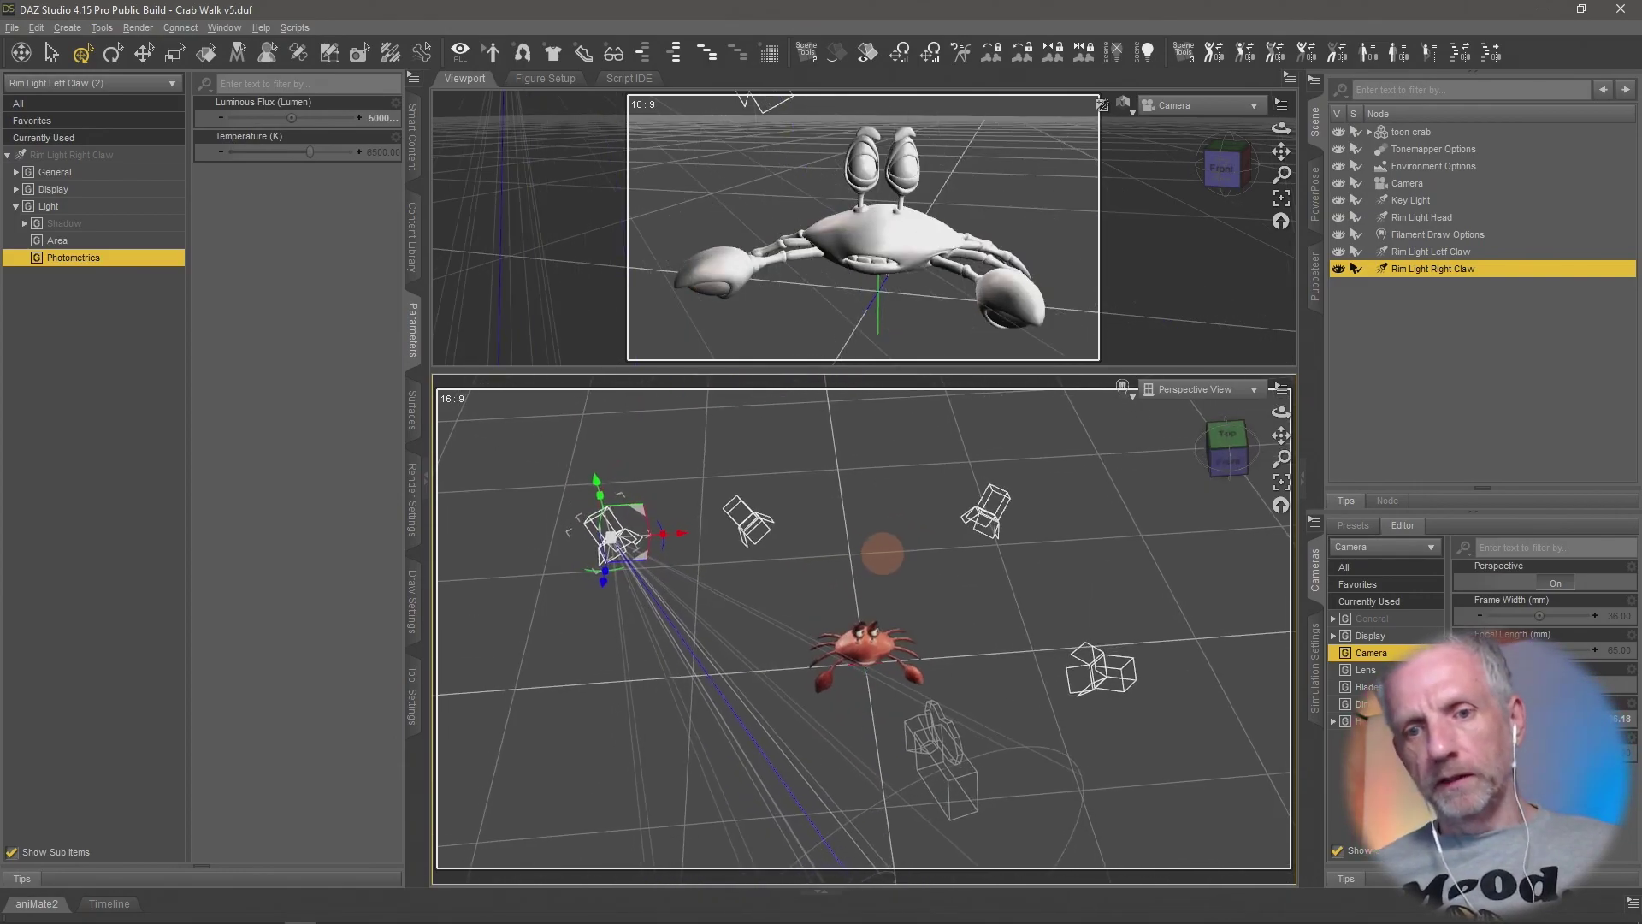
Set the Rim Light Right Claw's Point At target to the crab's rHand bone under rShldr and rForeArm.
left_click(125, 174)
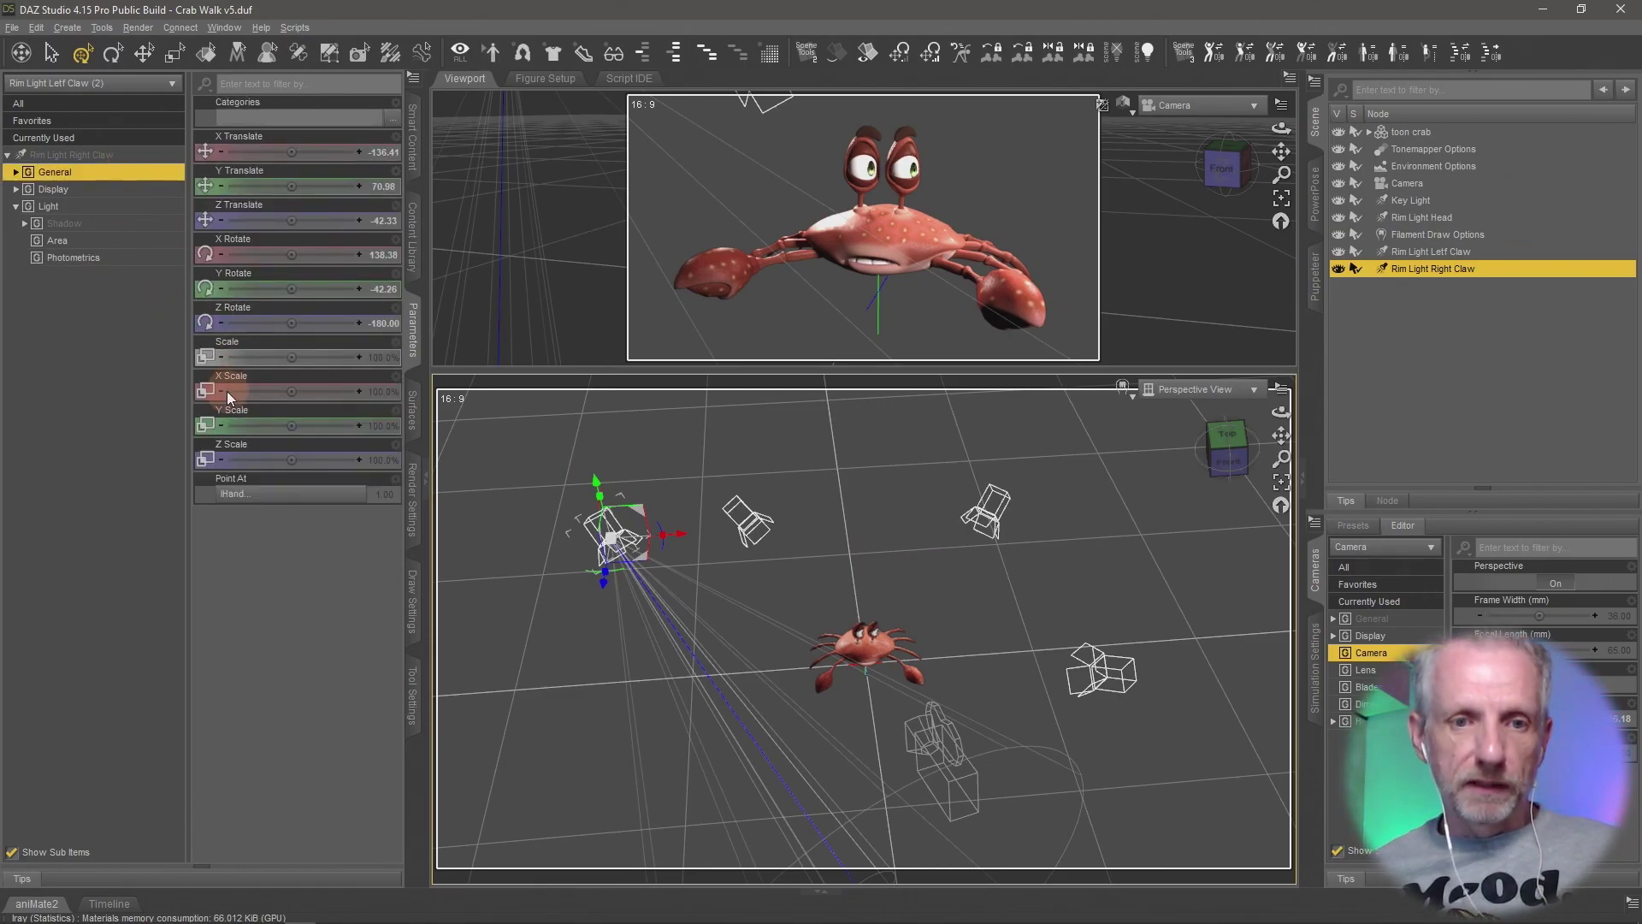
left_click(262, 494)
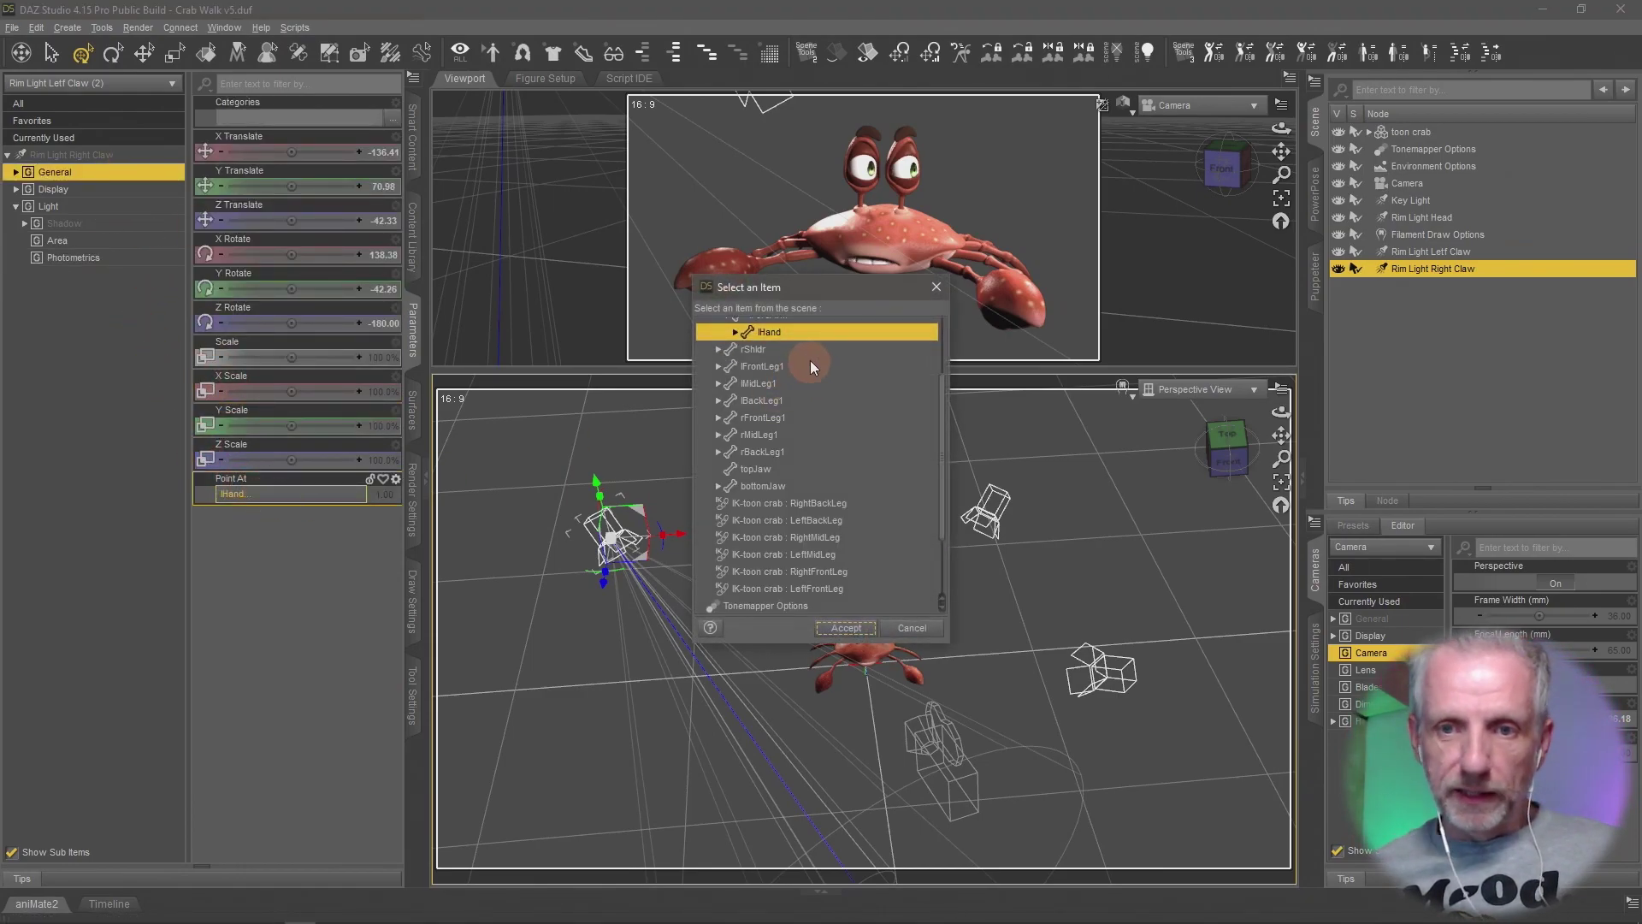
scroll(824, 356, "up", 1)
left_click(719, 398)
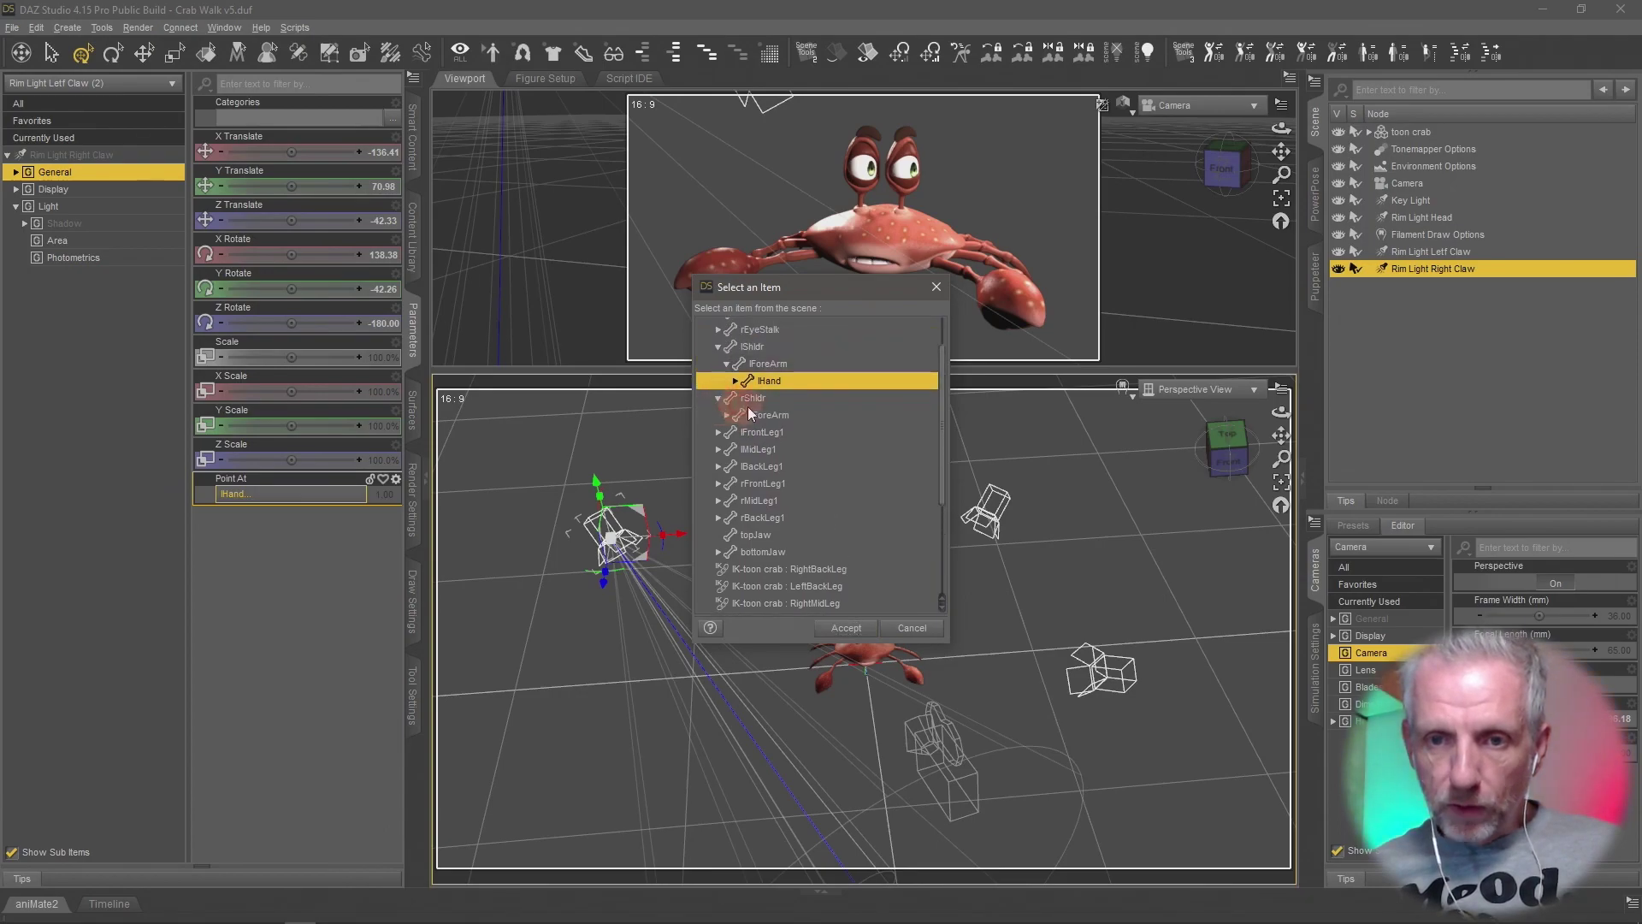
left_click(770, 415)
left_click(727, 417)
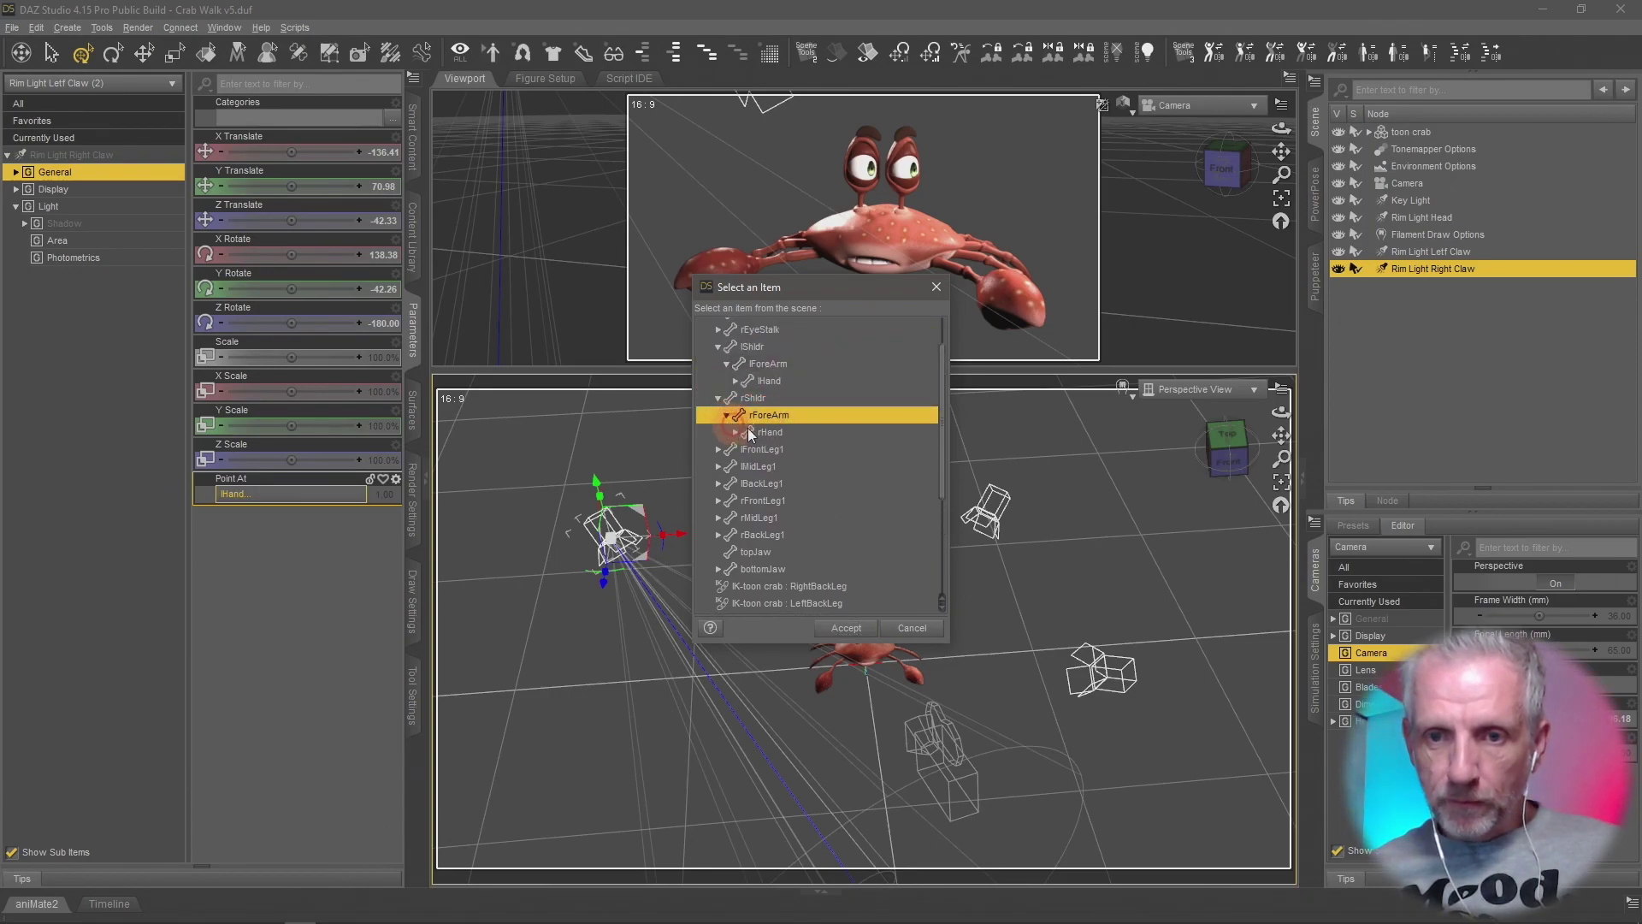
left_click(781, 433)
left_click(856, 628)
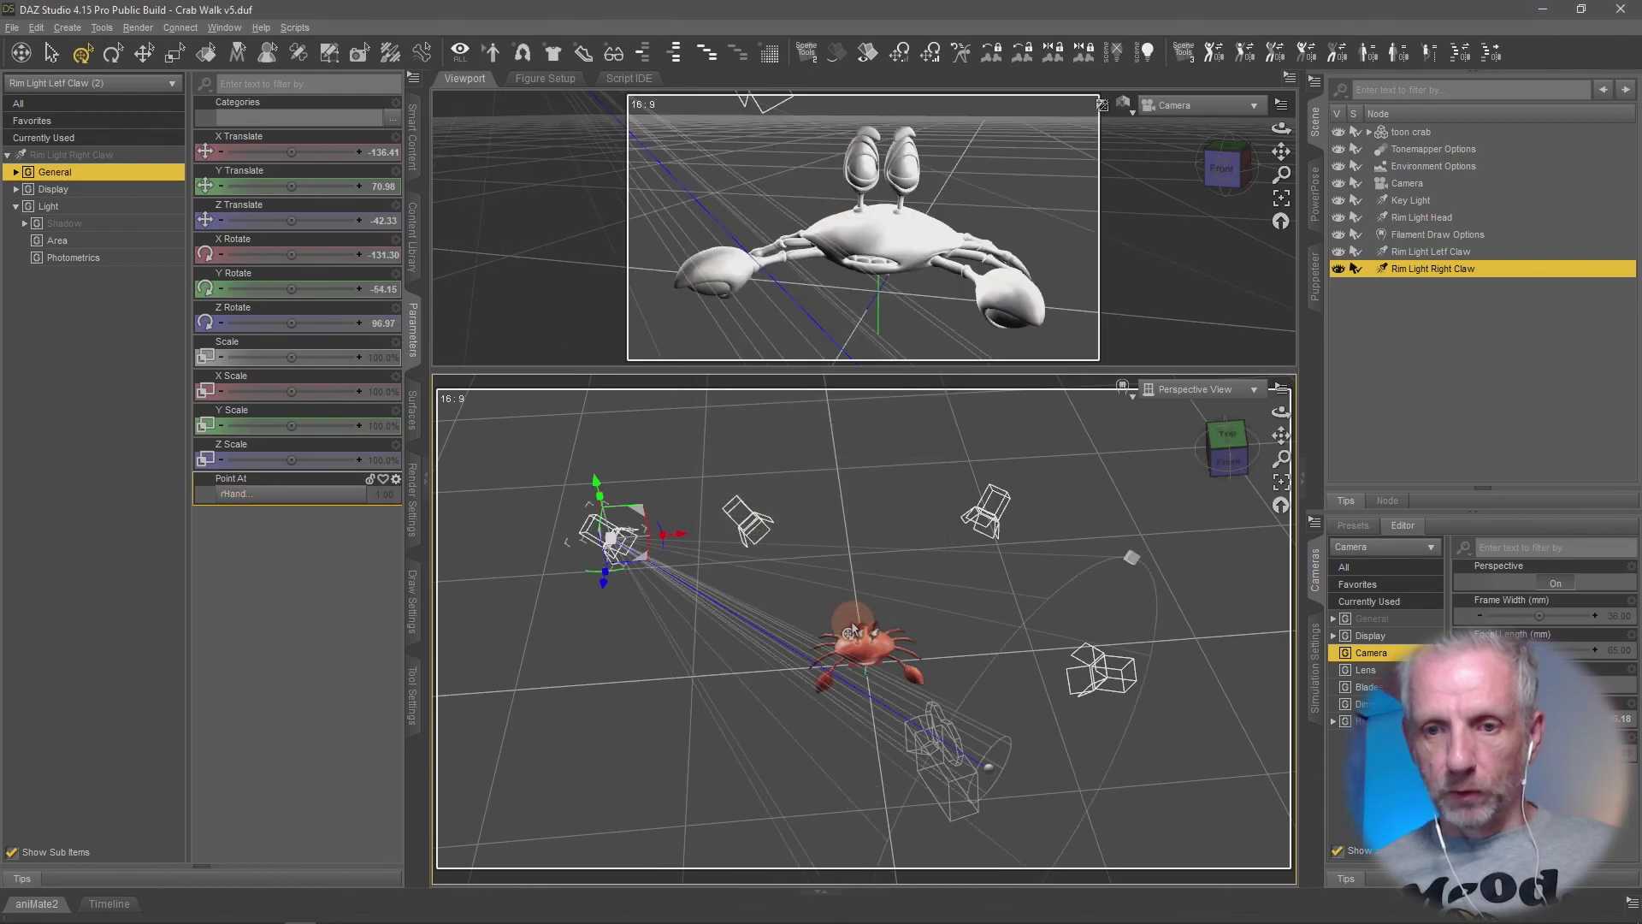
Bring the Rim Light Right Claw nearer to the right claw, at about X -98.45 and Z 6.49.
left_click_drag(752, 678, 772, 723)
left_click_drag(1022, 759, 1045, 650)
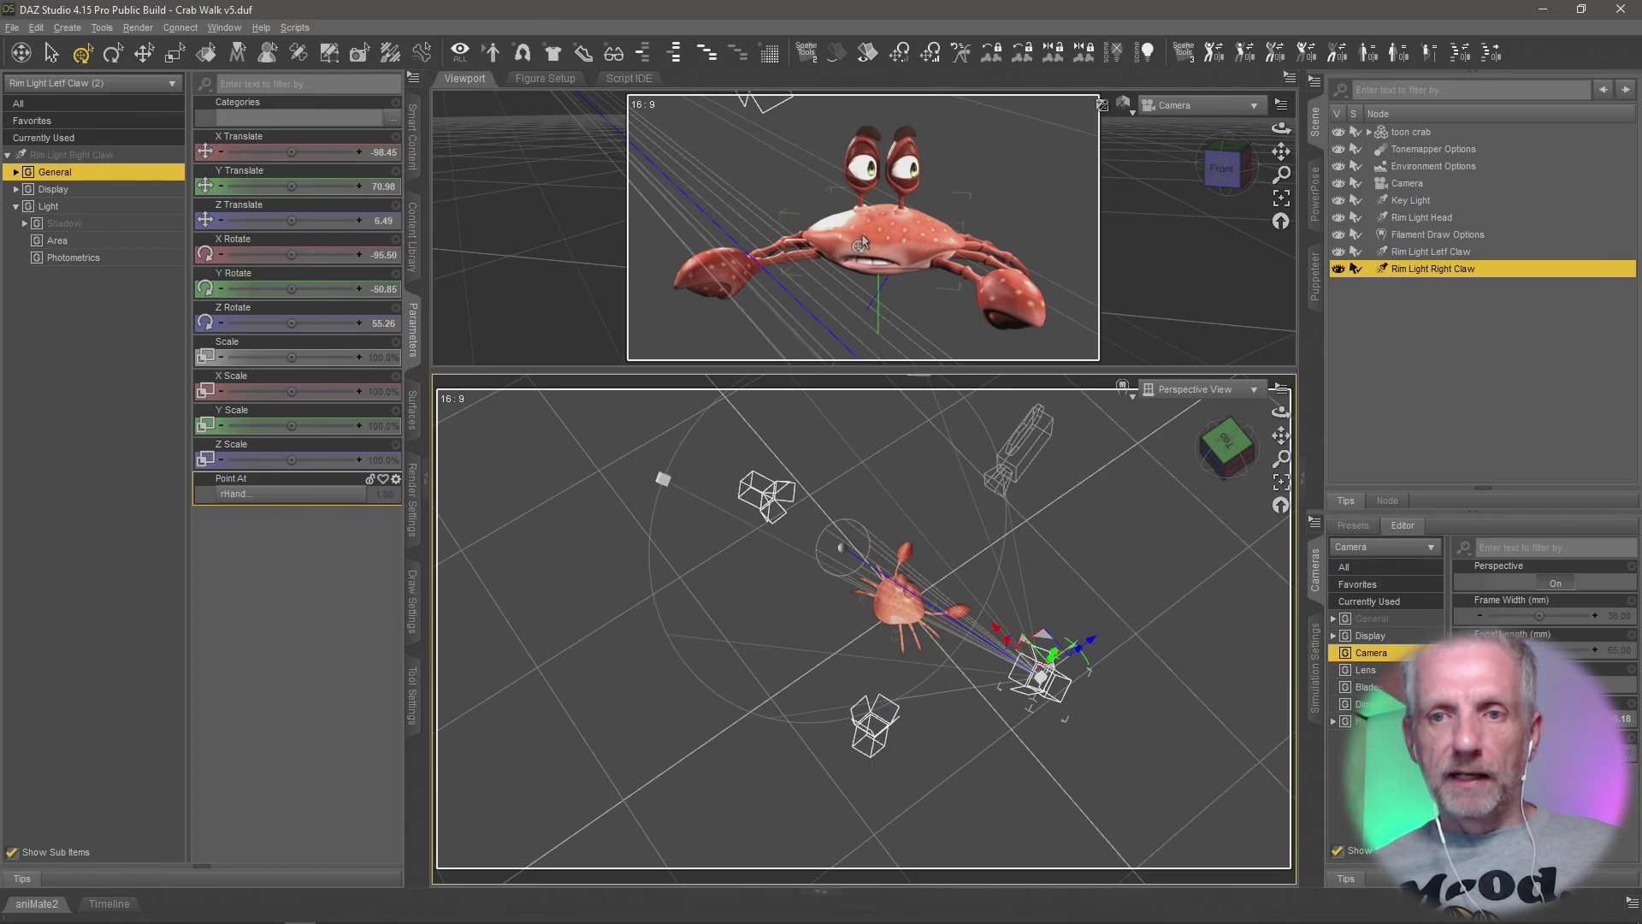
Enlarge the Camera viewport and hide the Rim Light Head node to judge the claw lights' effect.
left_click(836, 369)
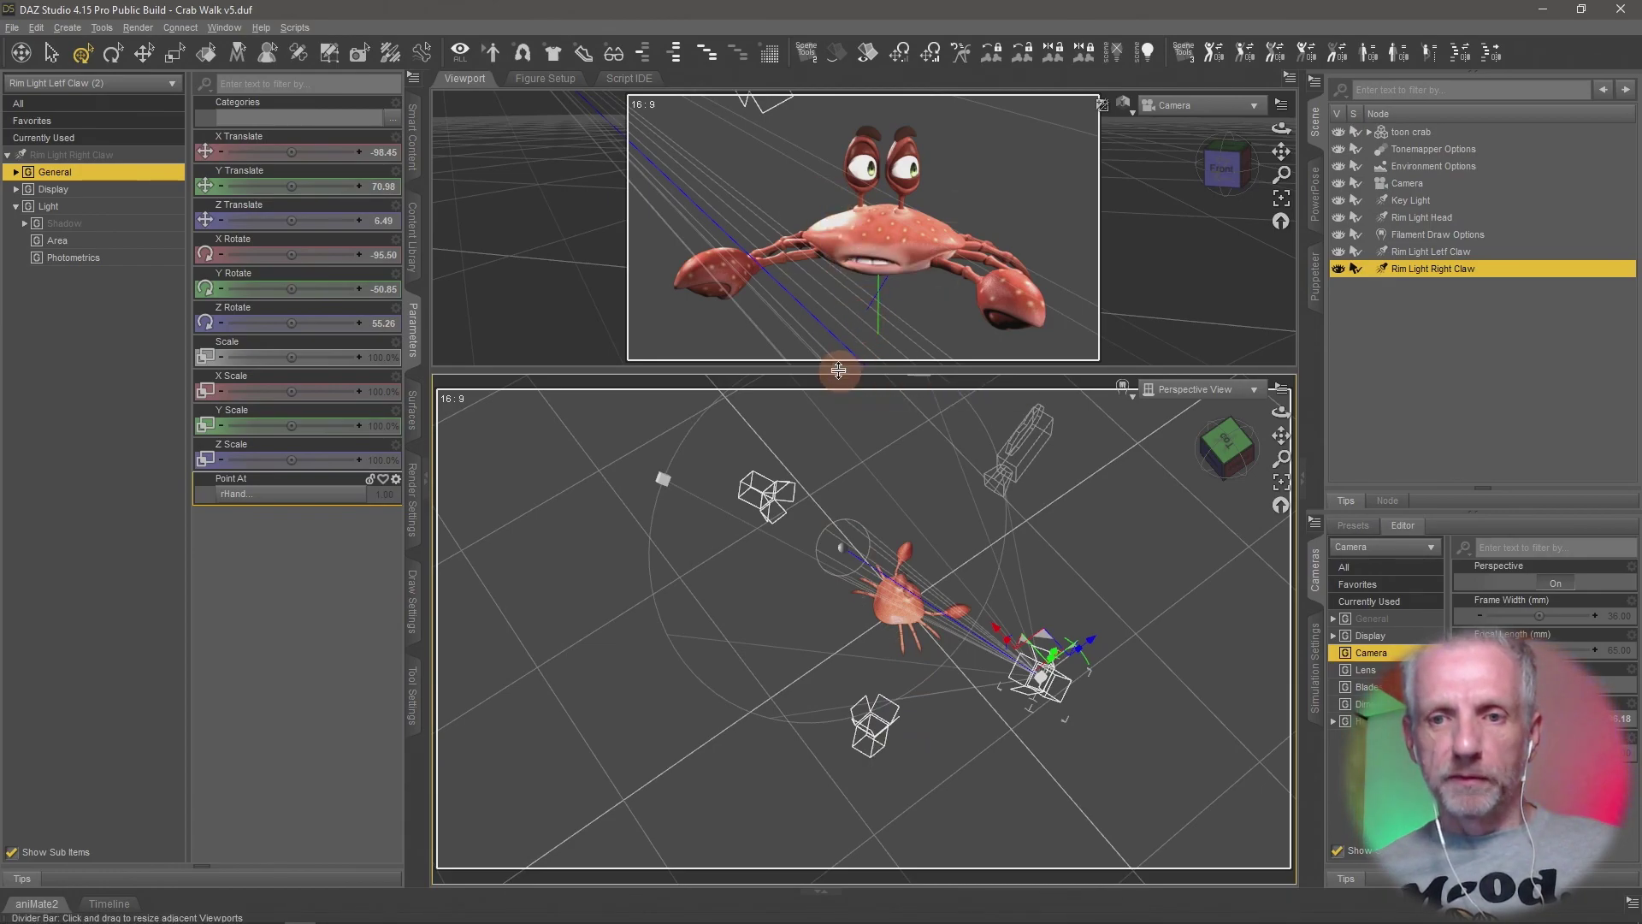
left_click_drag(835, 369, 836, 569)
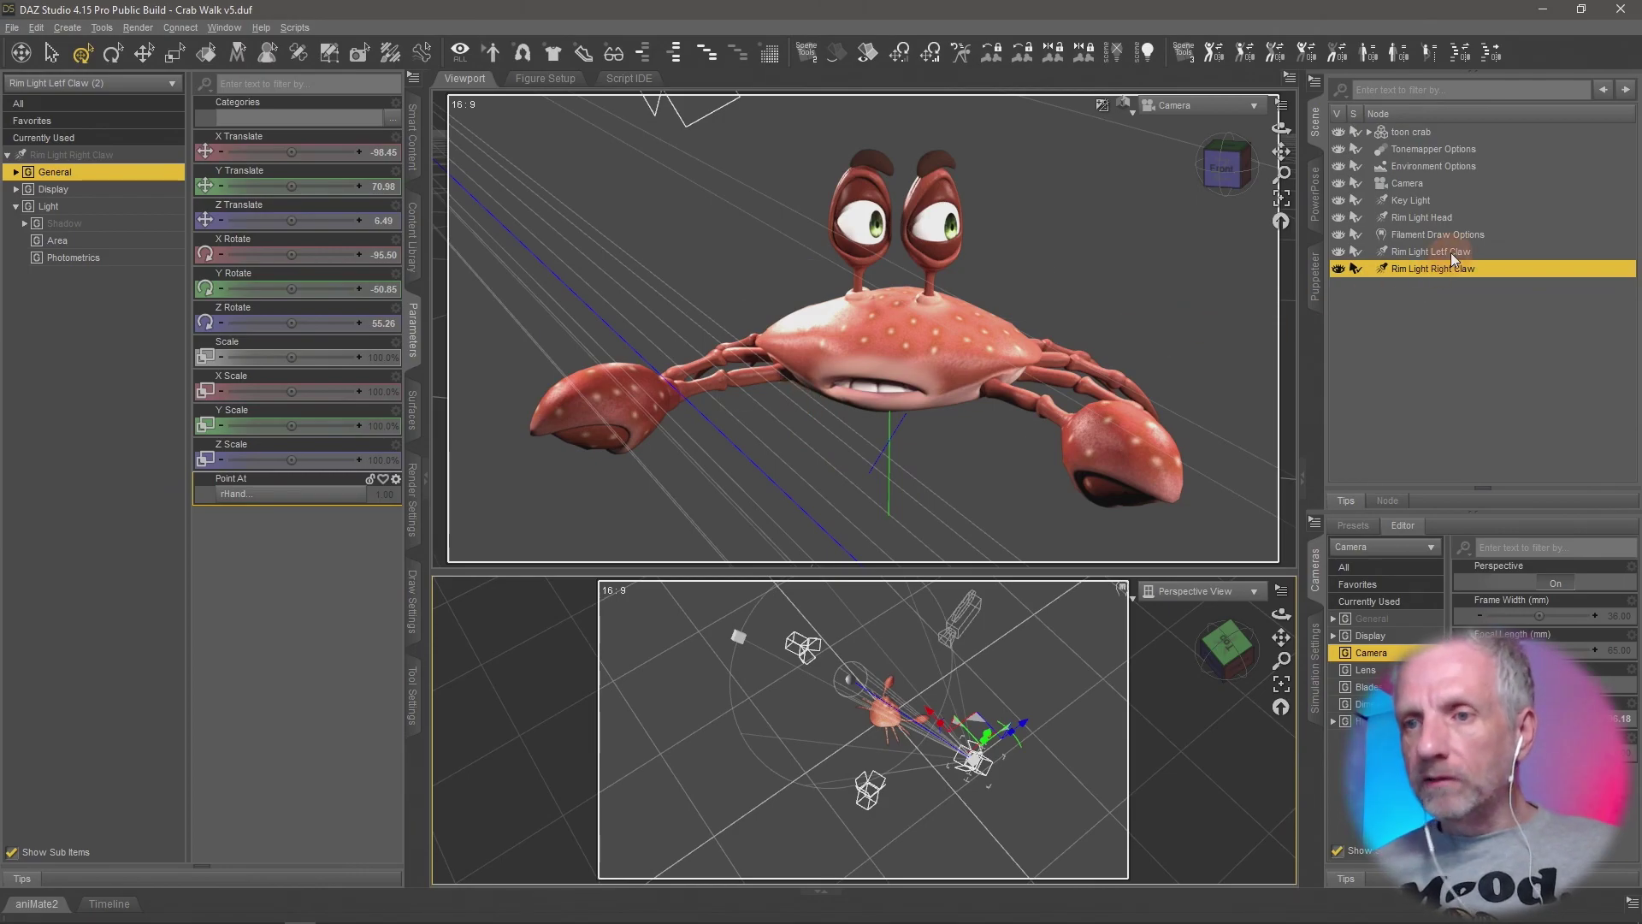
left_click(1339, 218)
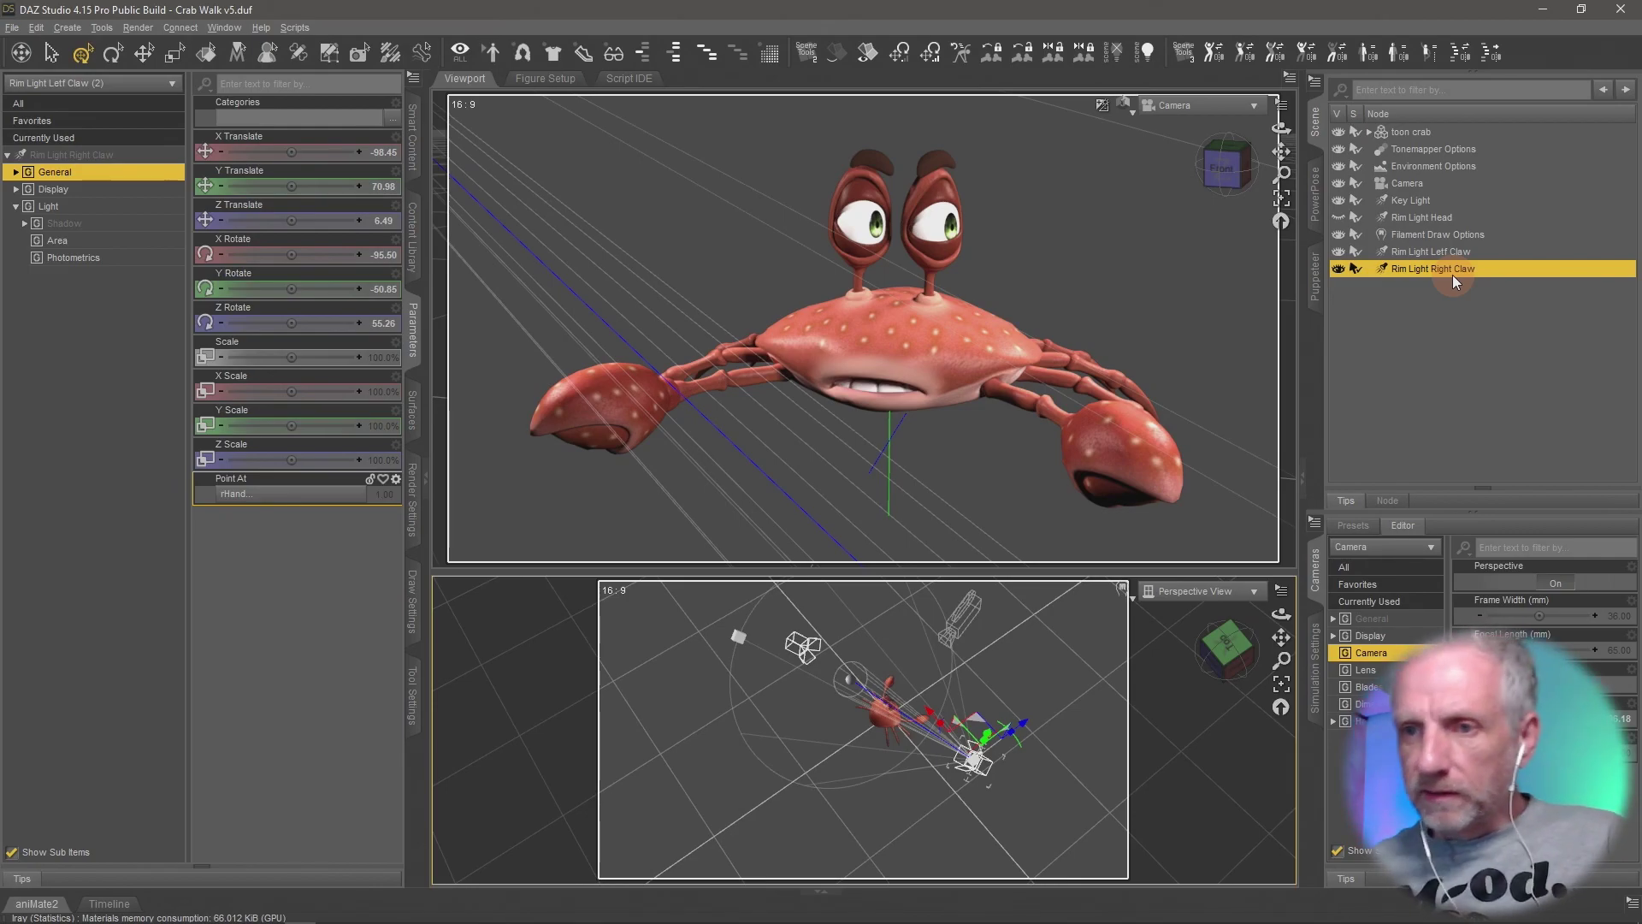
Make the Rim Light Head visible again and set its luminous flux to 500000 lumens.
left_click(1339, 220)
left_click(1440, 218)
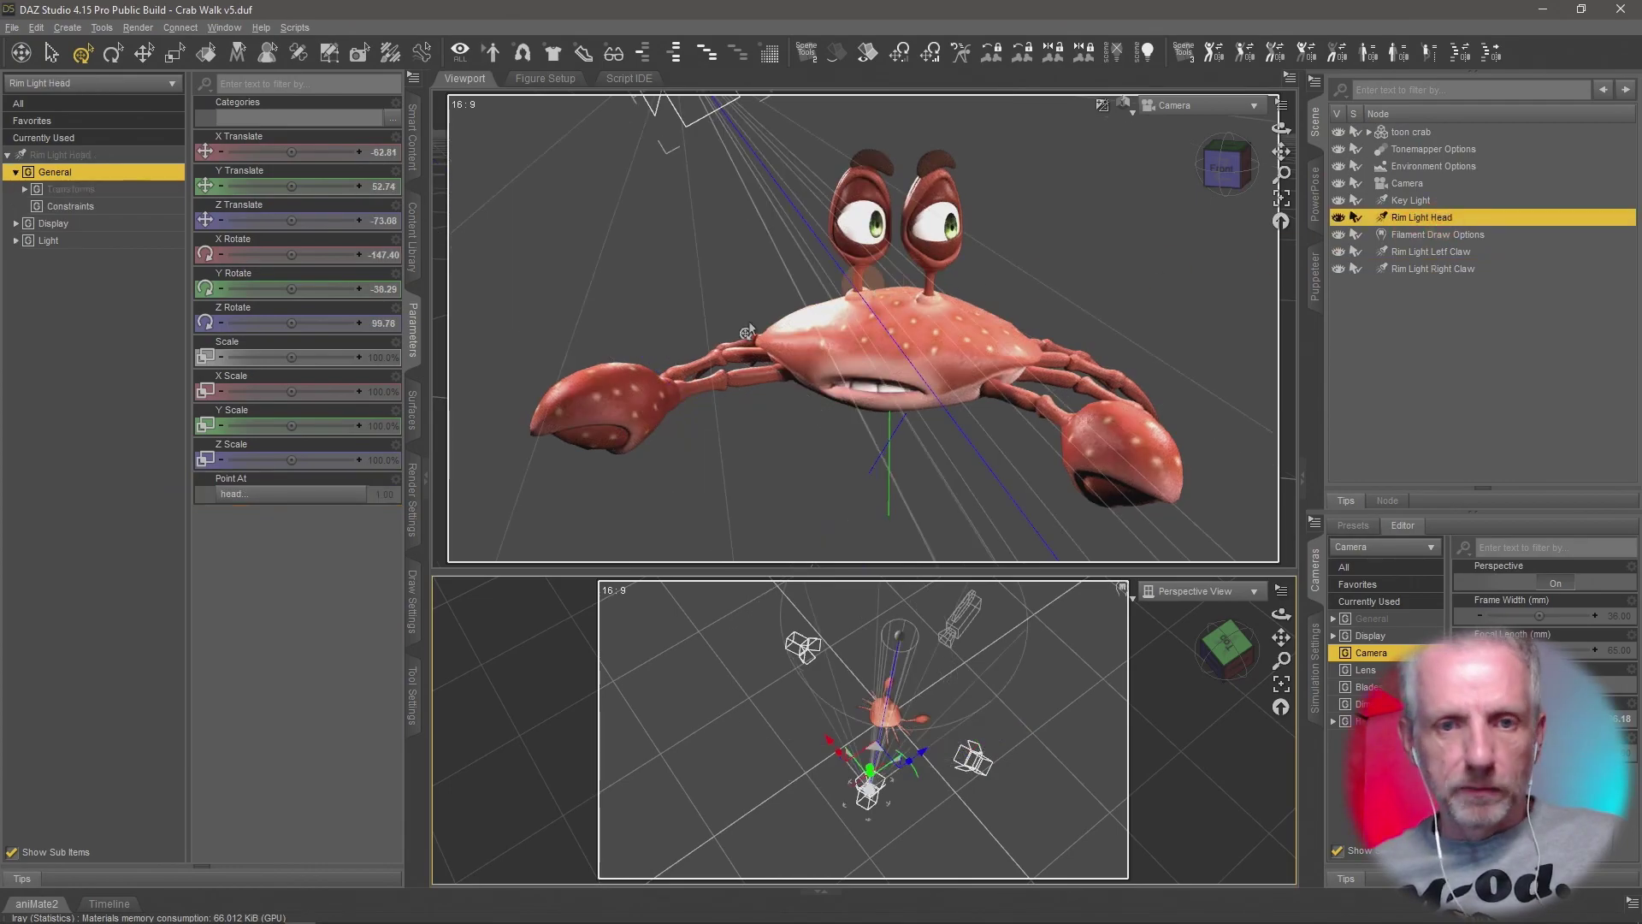
left_click(127, 249)
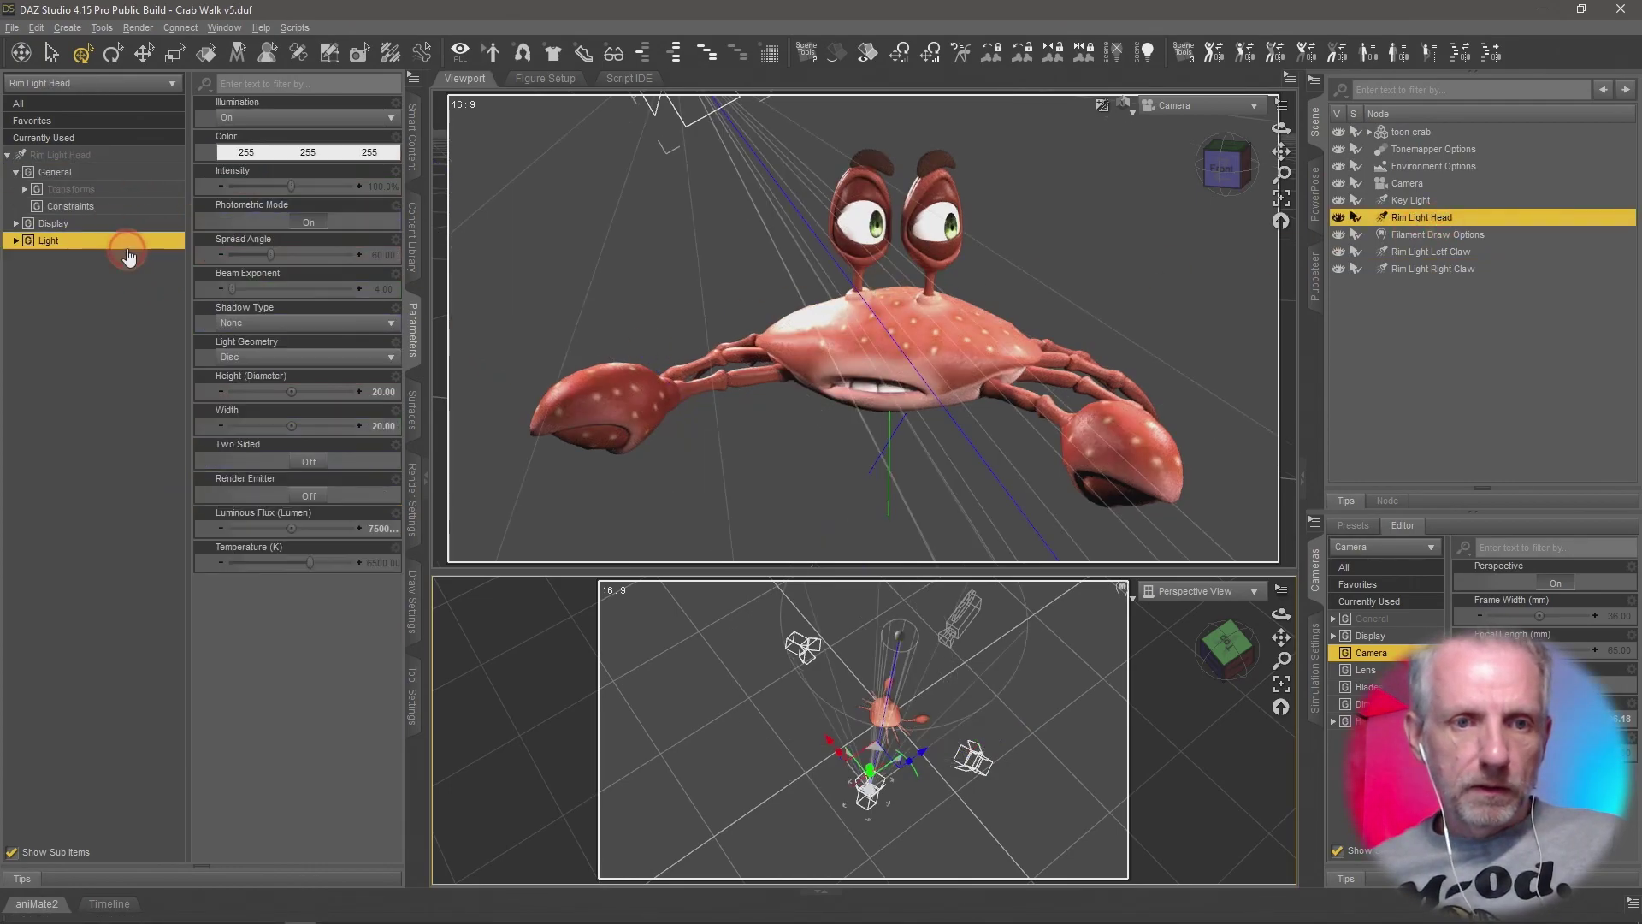
left_click(383, 528)
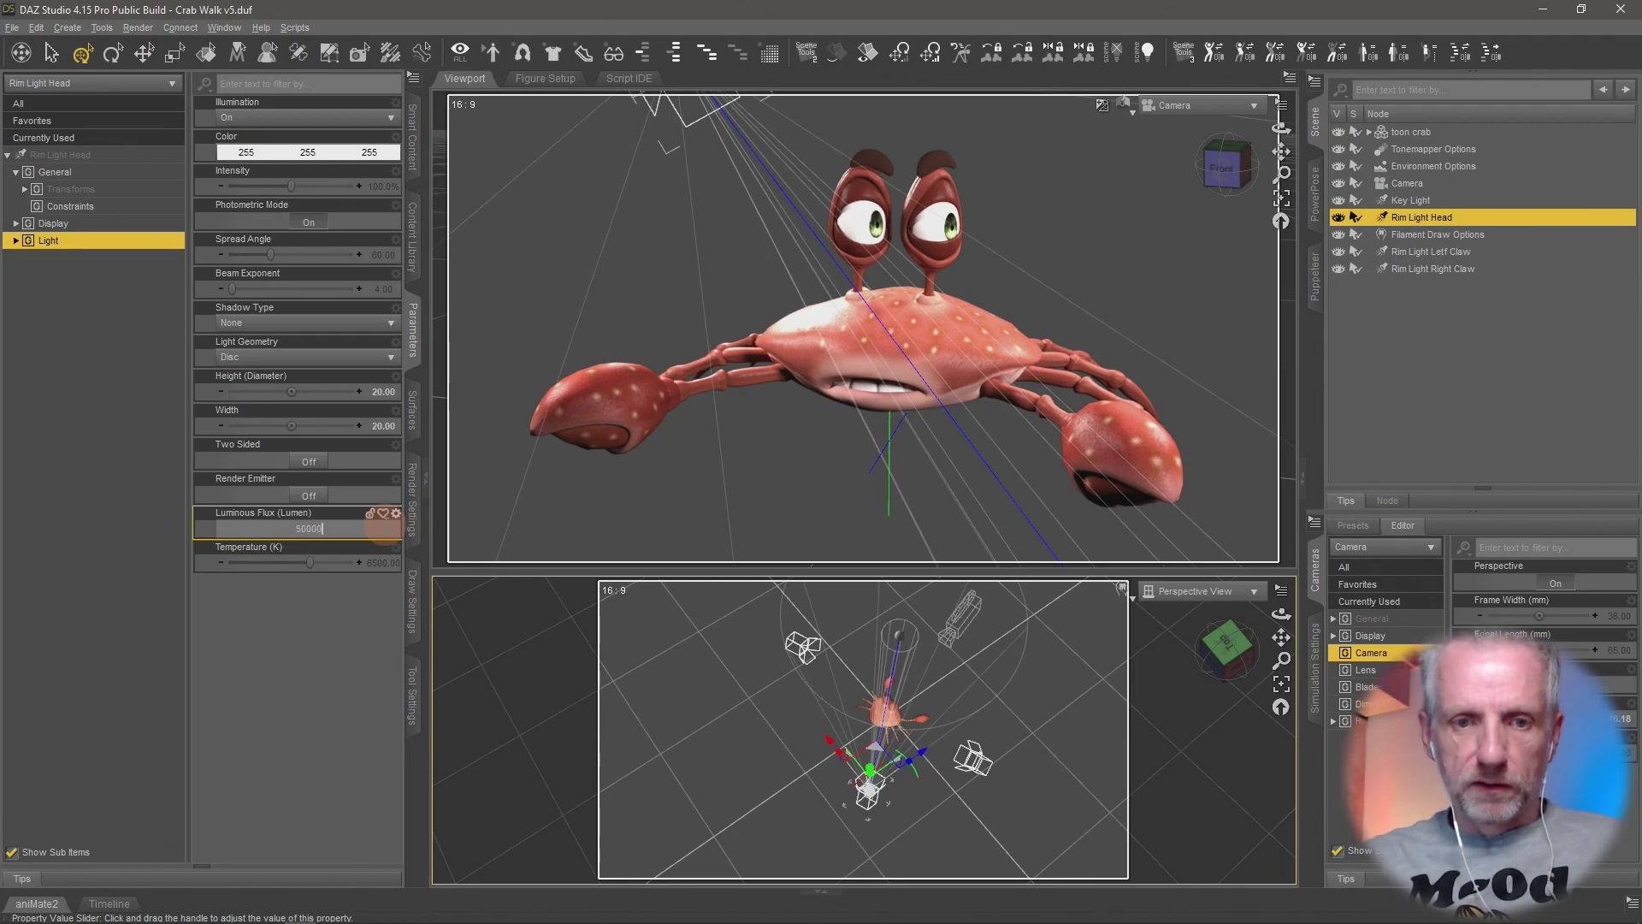
key("Return")
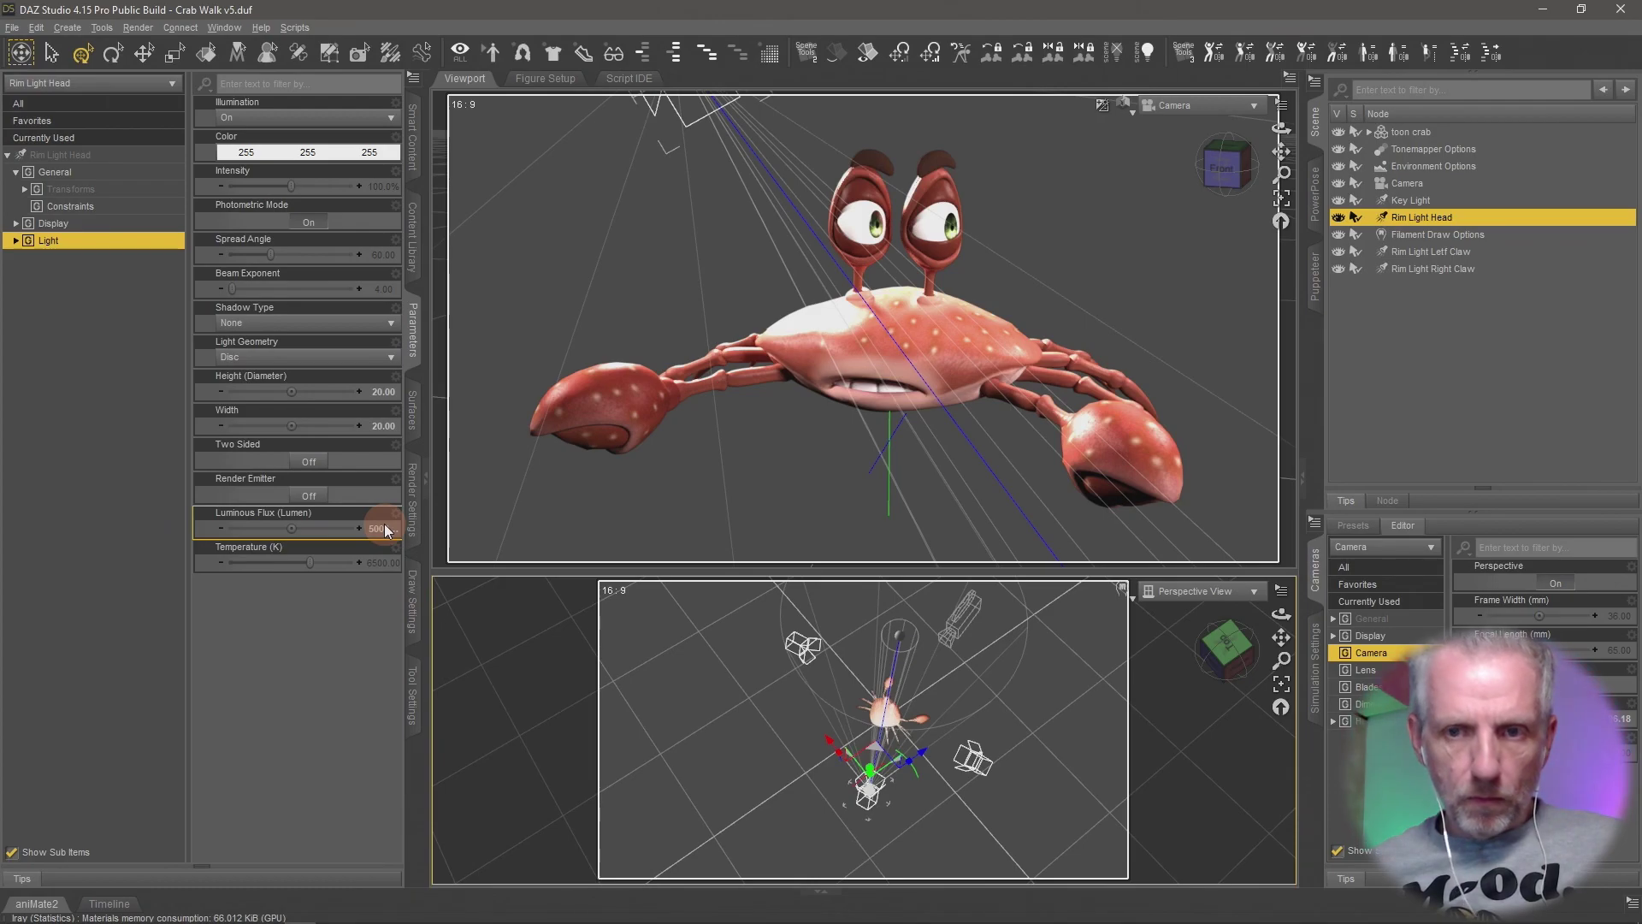
Lower the Rim Light Head's luminous flux to 250000 lumens, and further to 125000.
left_click(385, 528)
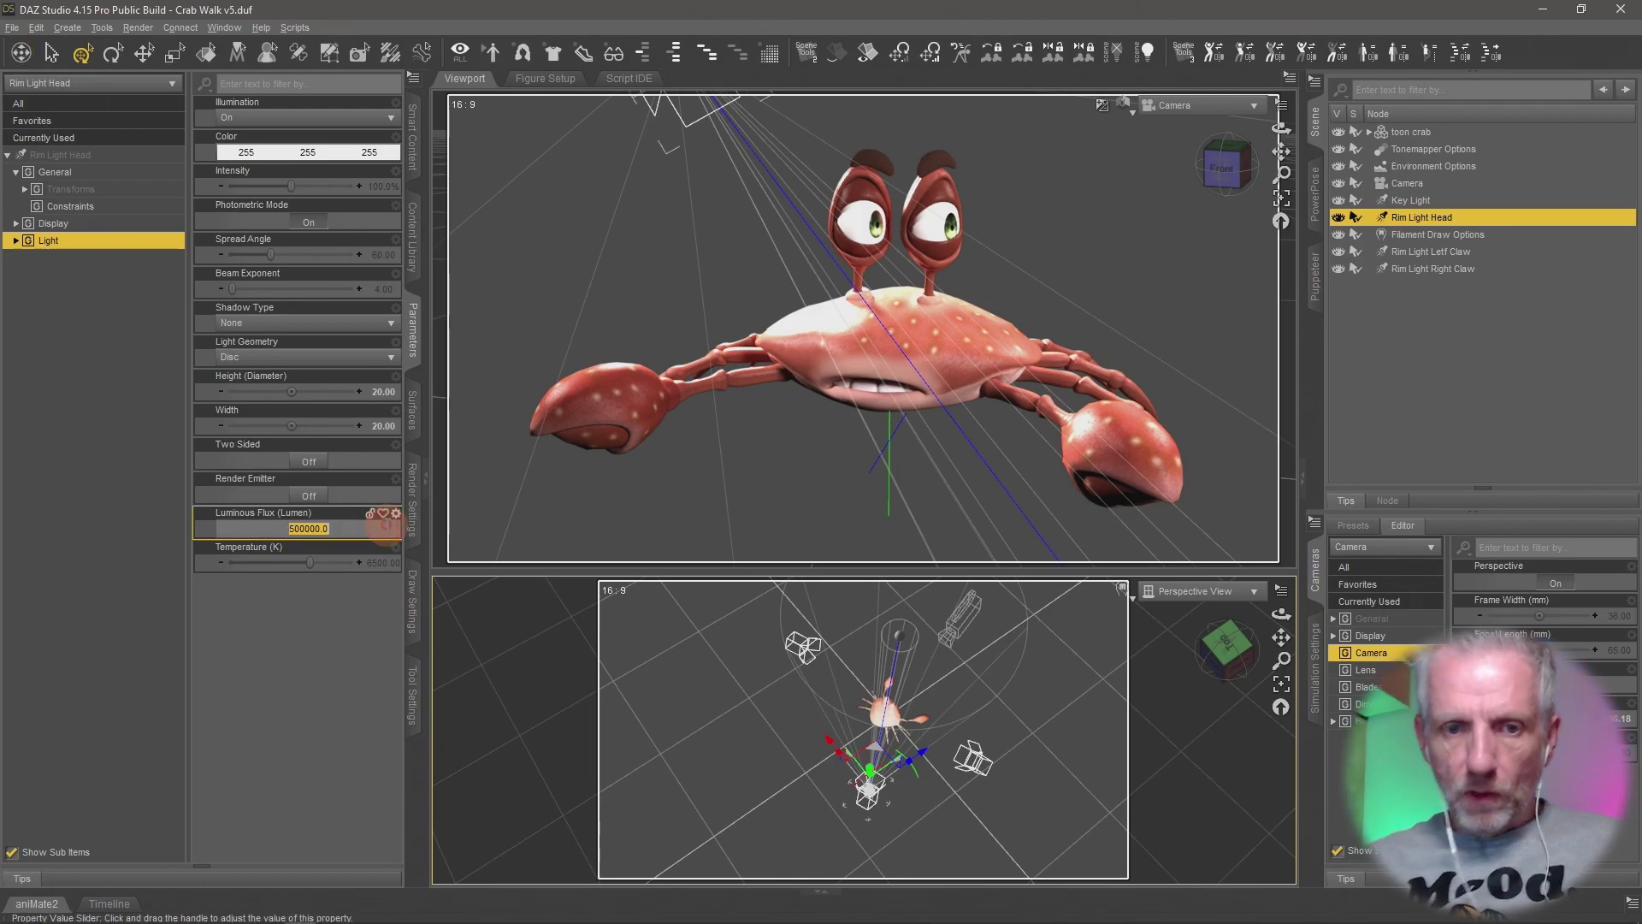
type("250000")
key("Return")
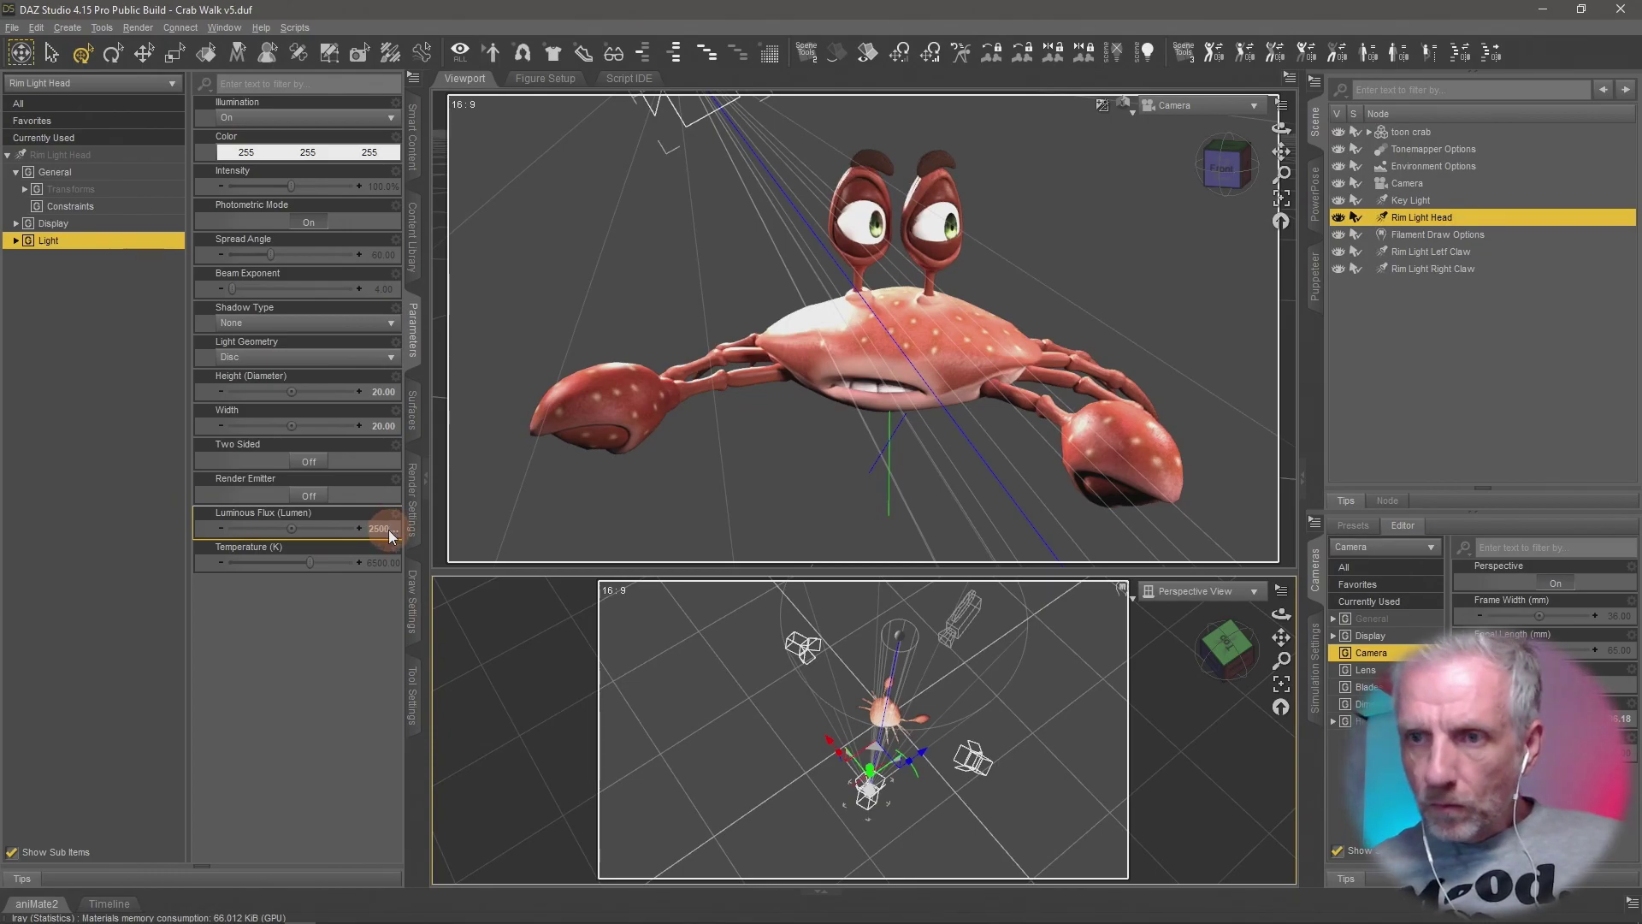
left_click(380, 529)
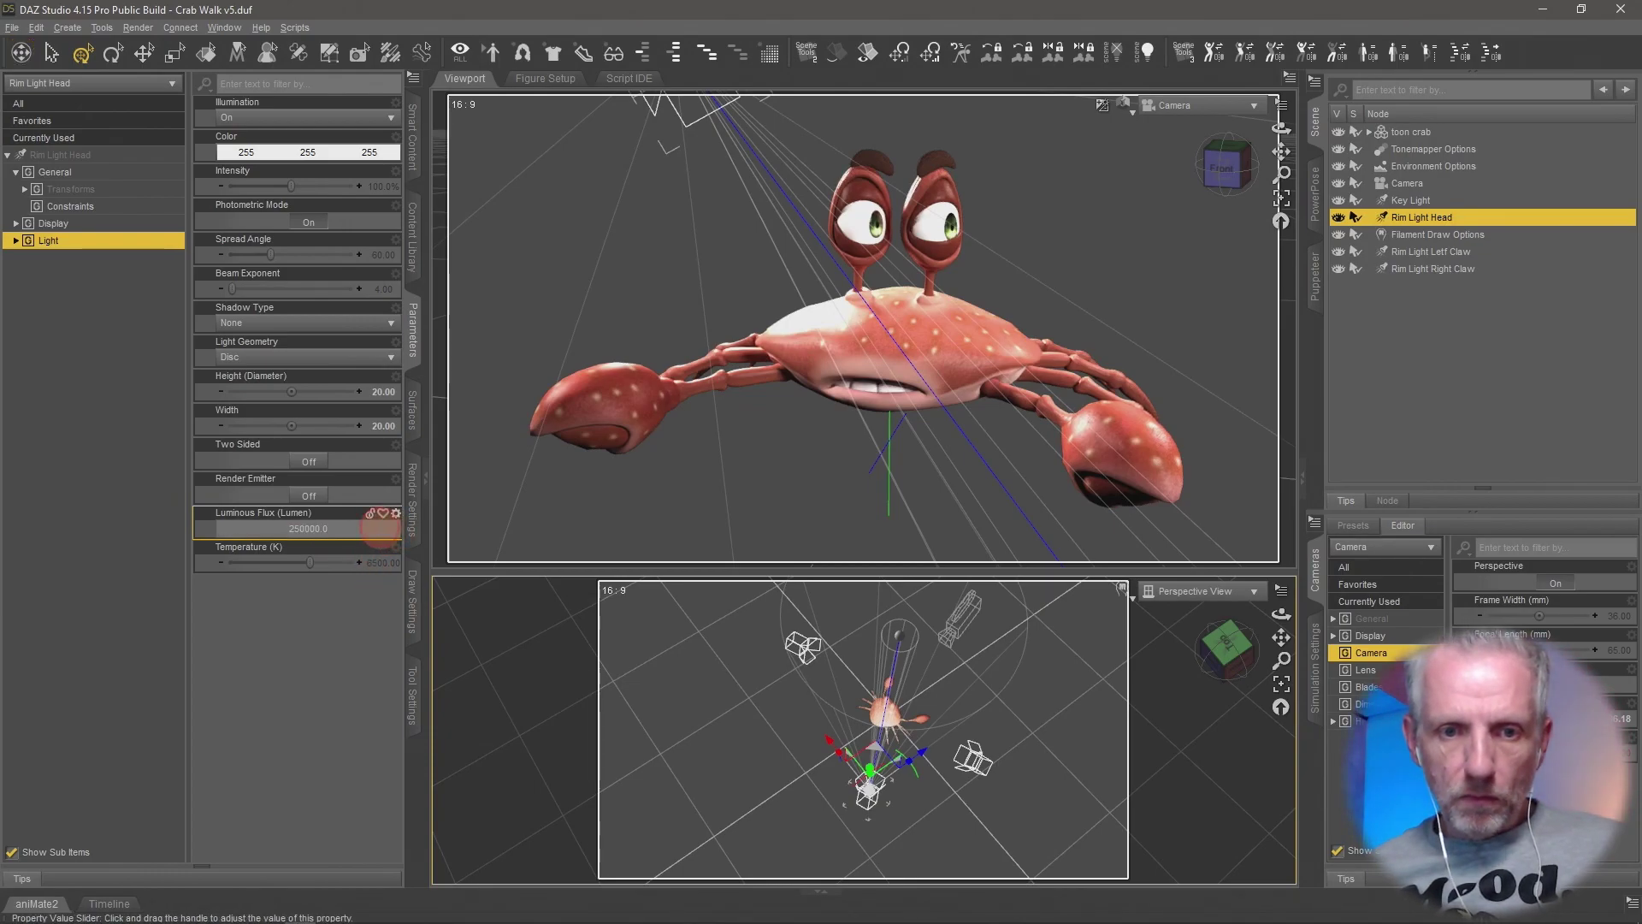
type("125000")
key("Return")
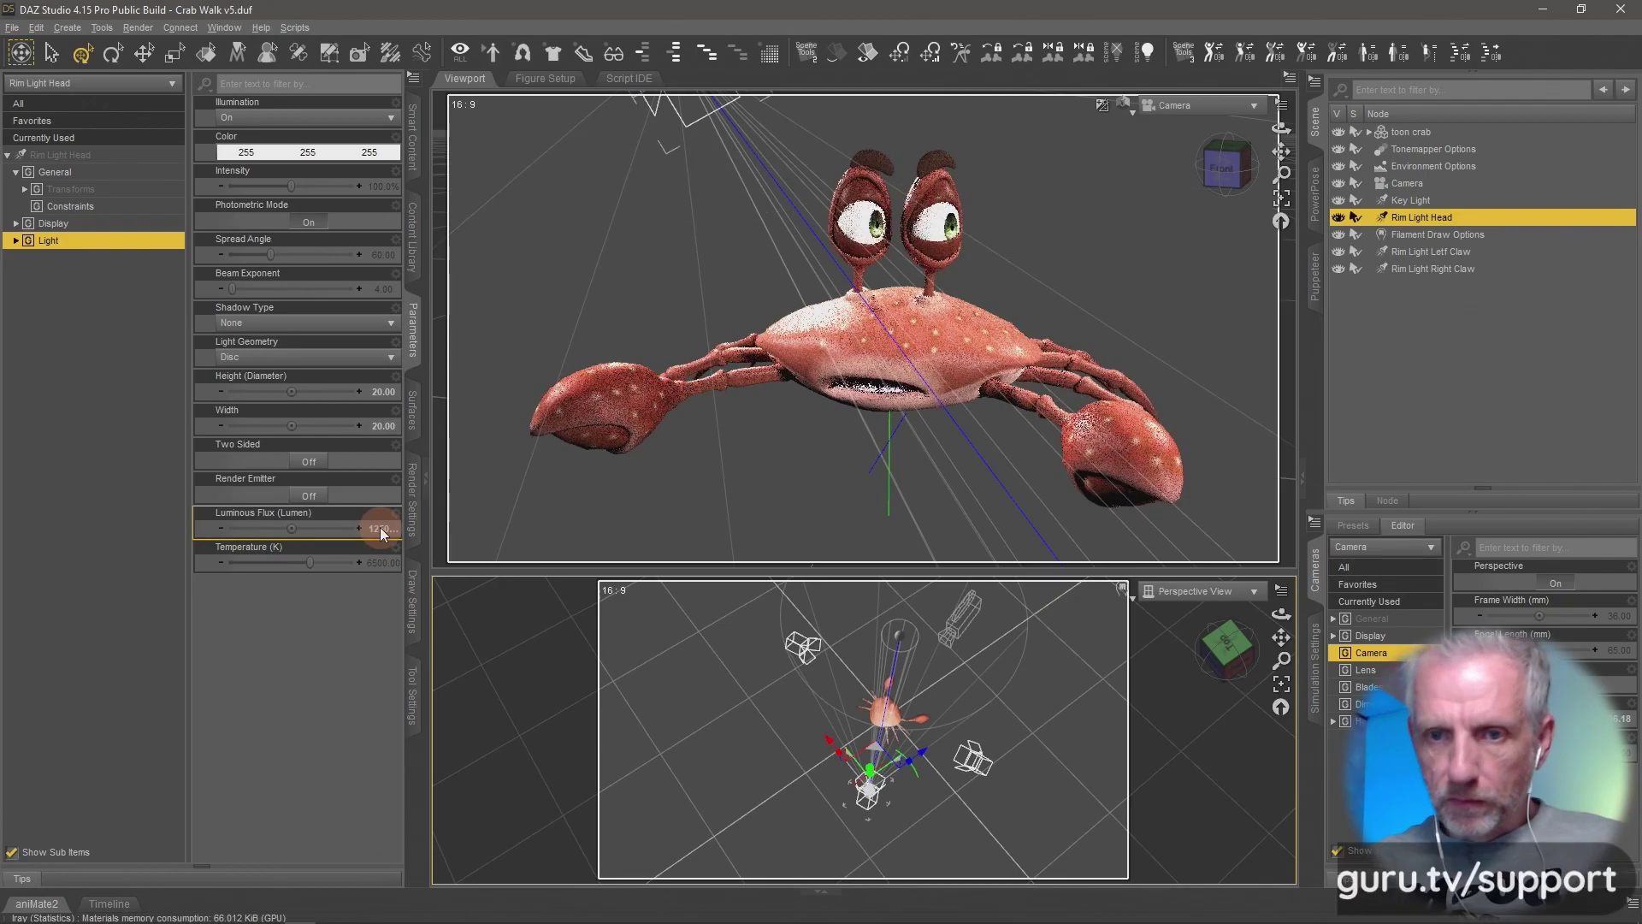
Toggle the Rim Light Head off and on to compare its effect, and reduce its luminous flux to 50000 lumens.
left_click(1339, 218)
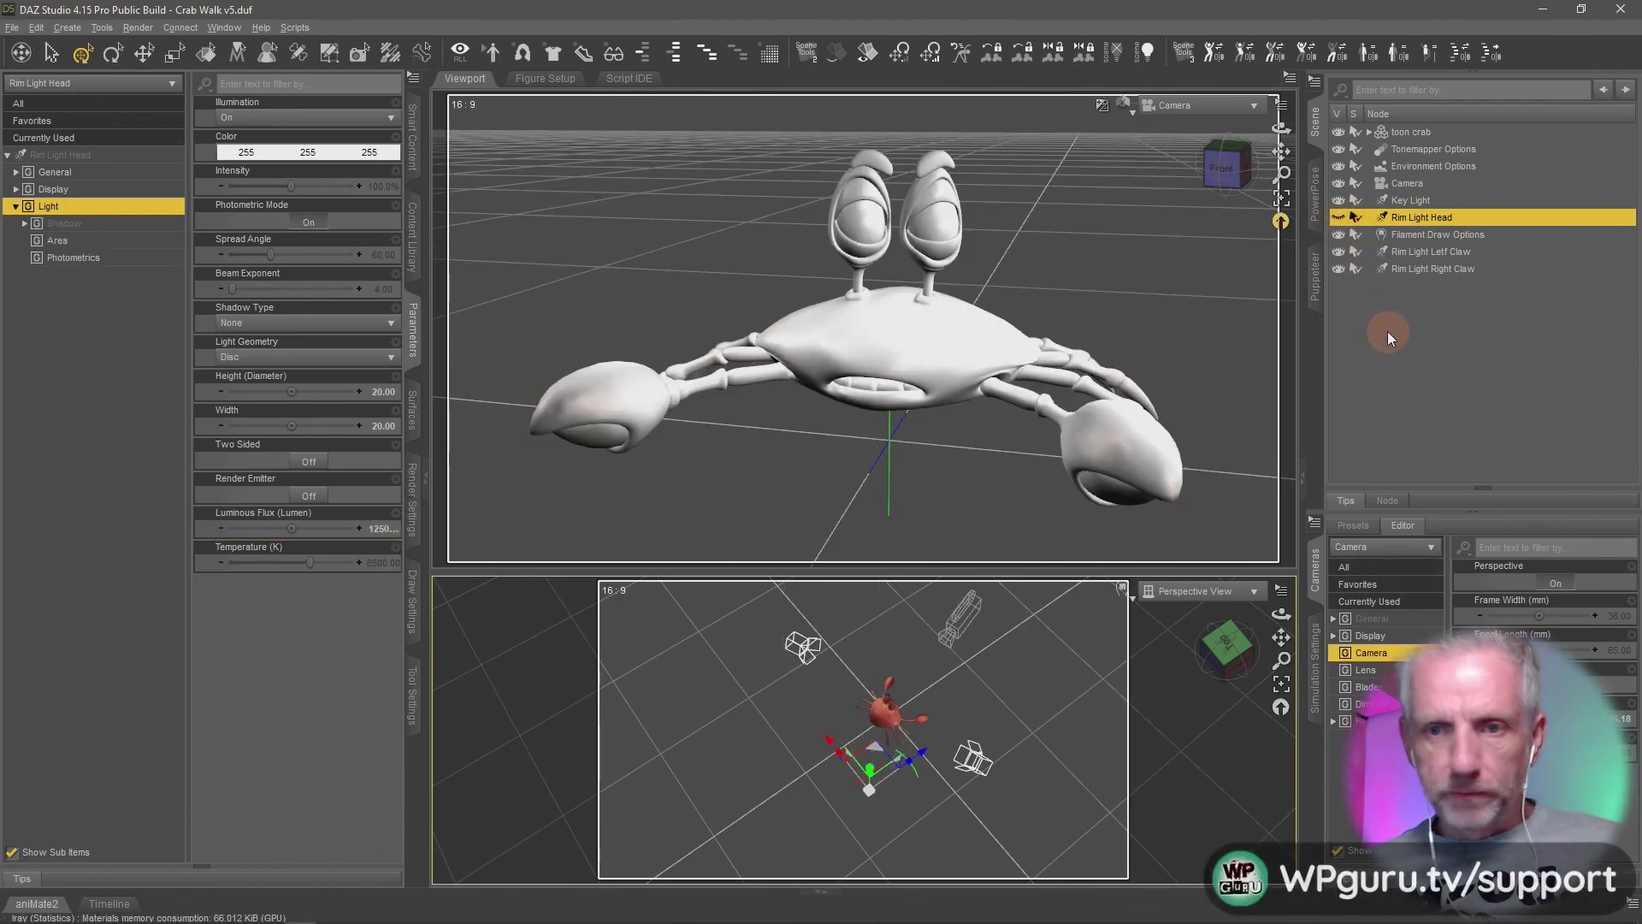
left_click(1339, 217)
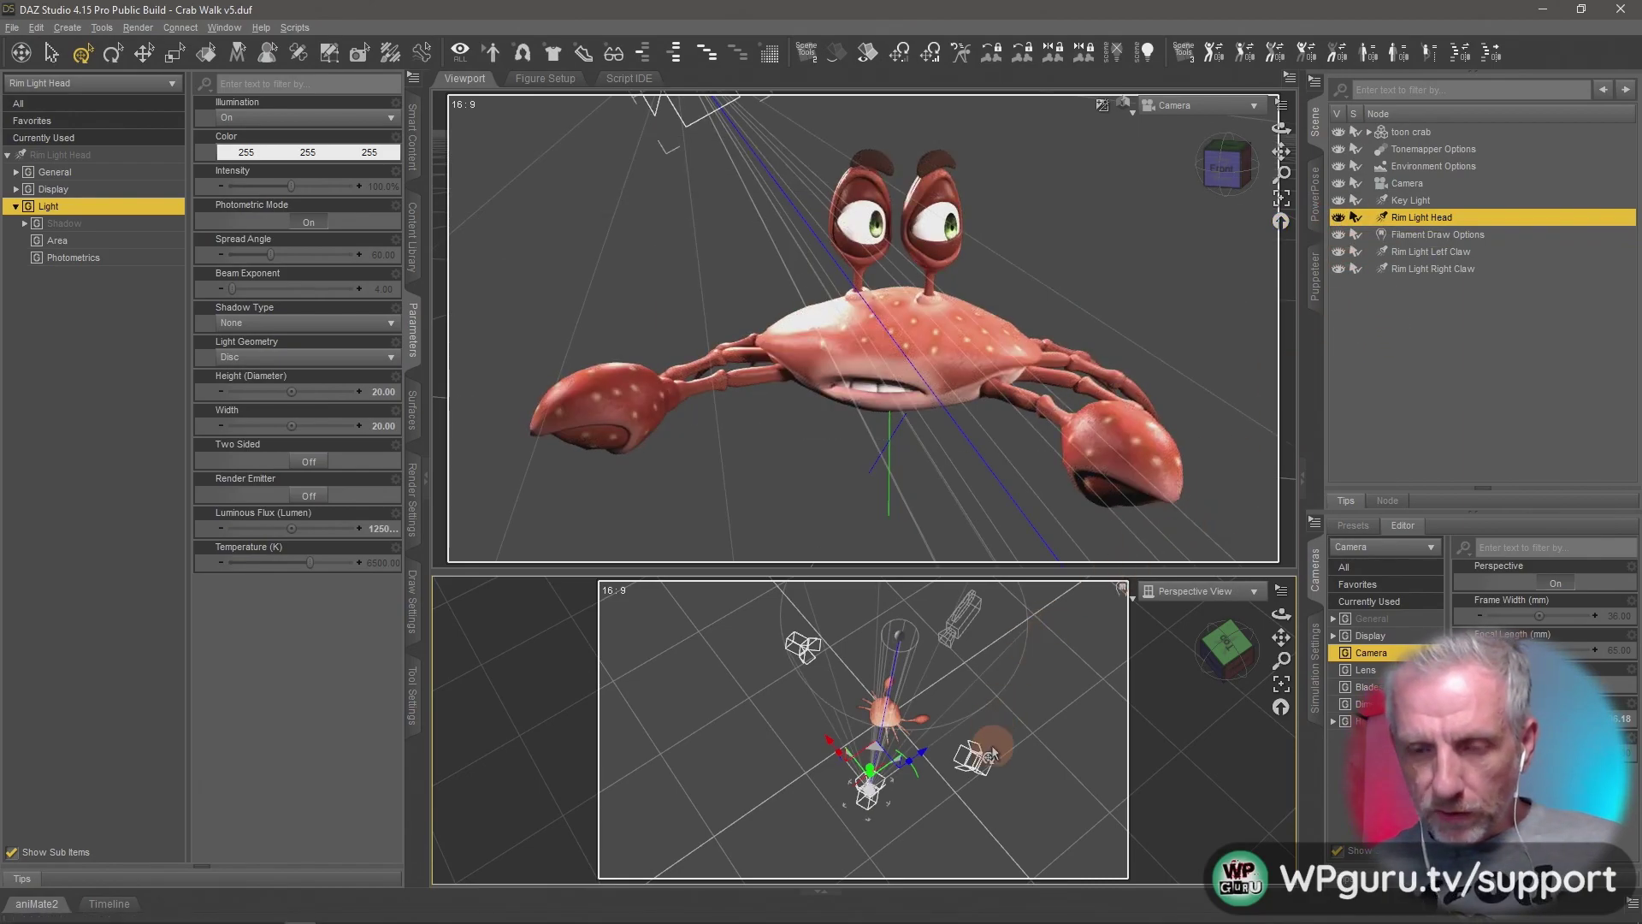
left_click(385, 529)
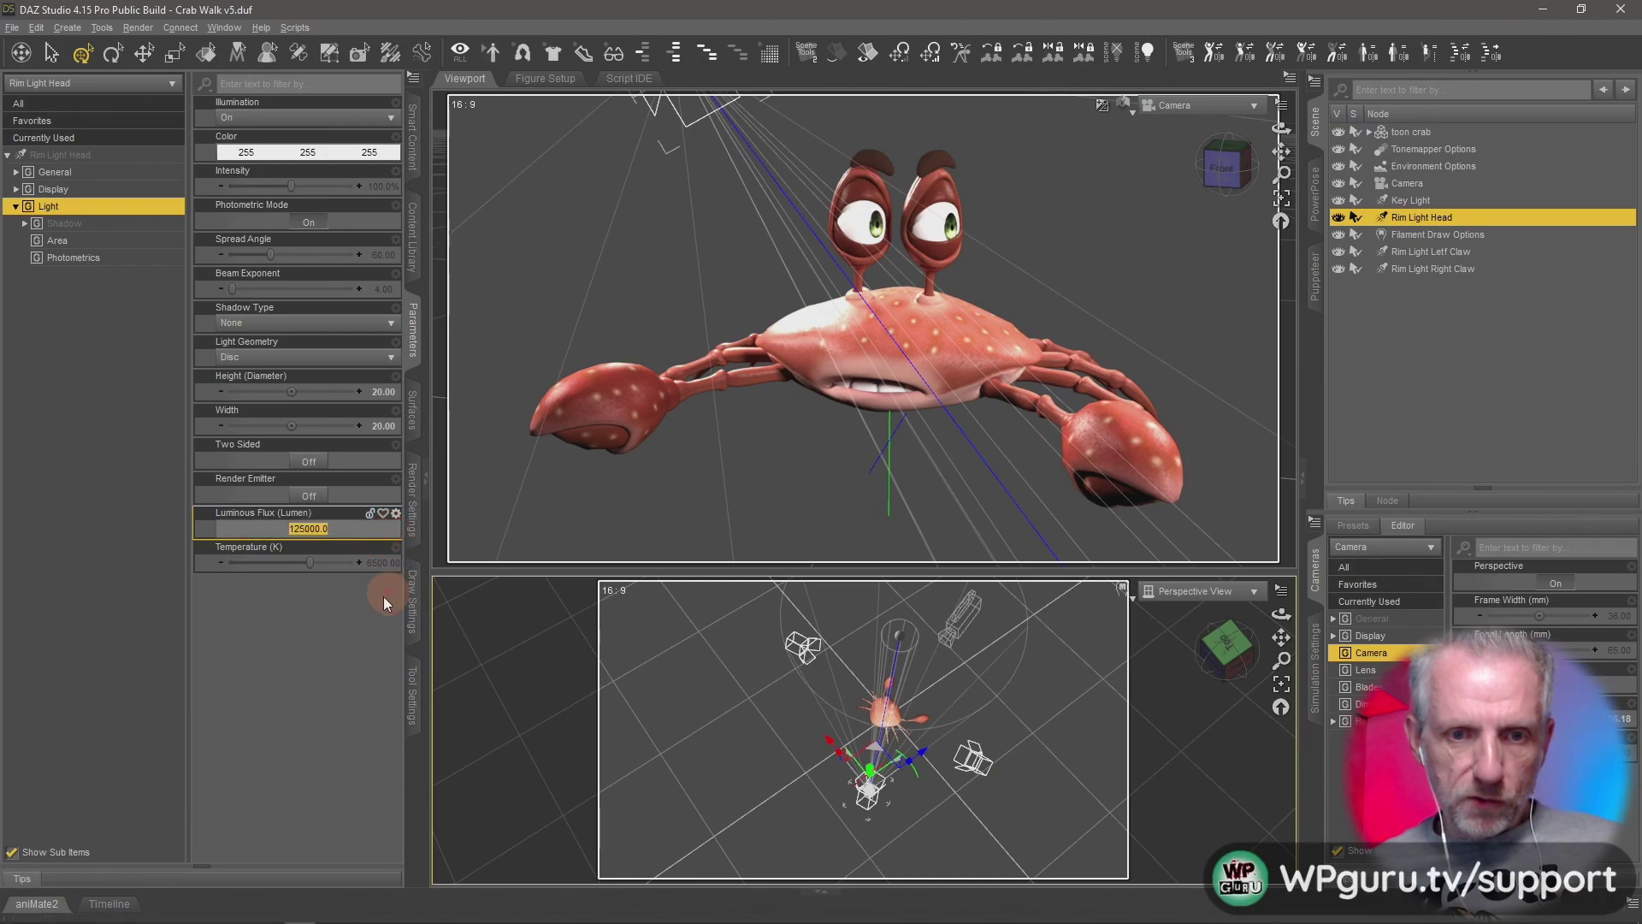
key("Left")
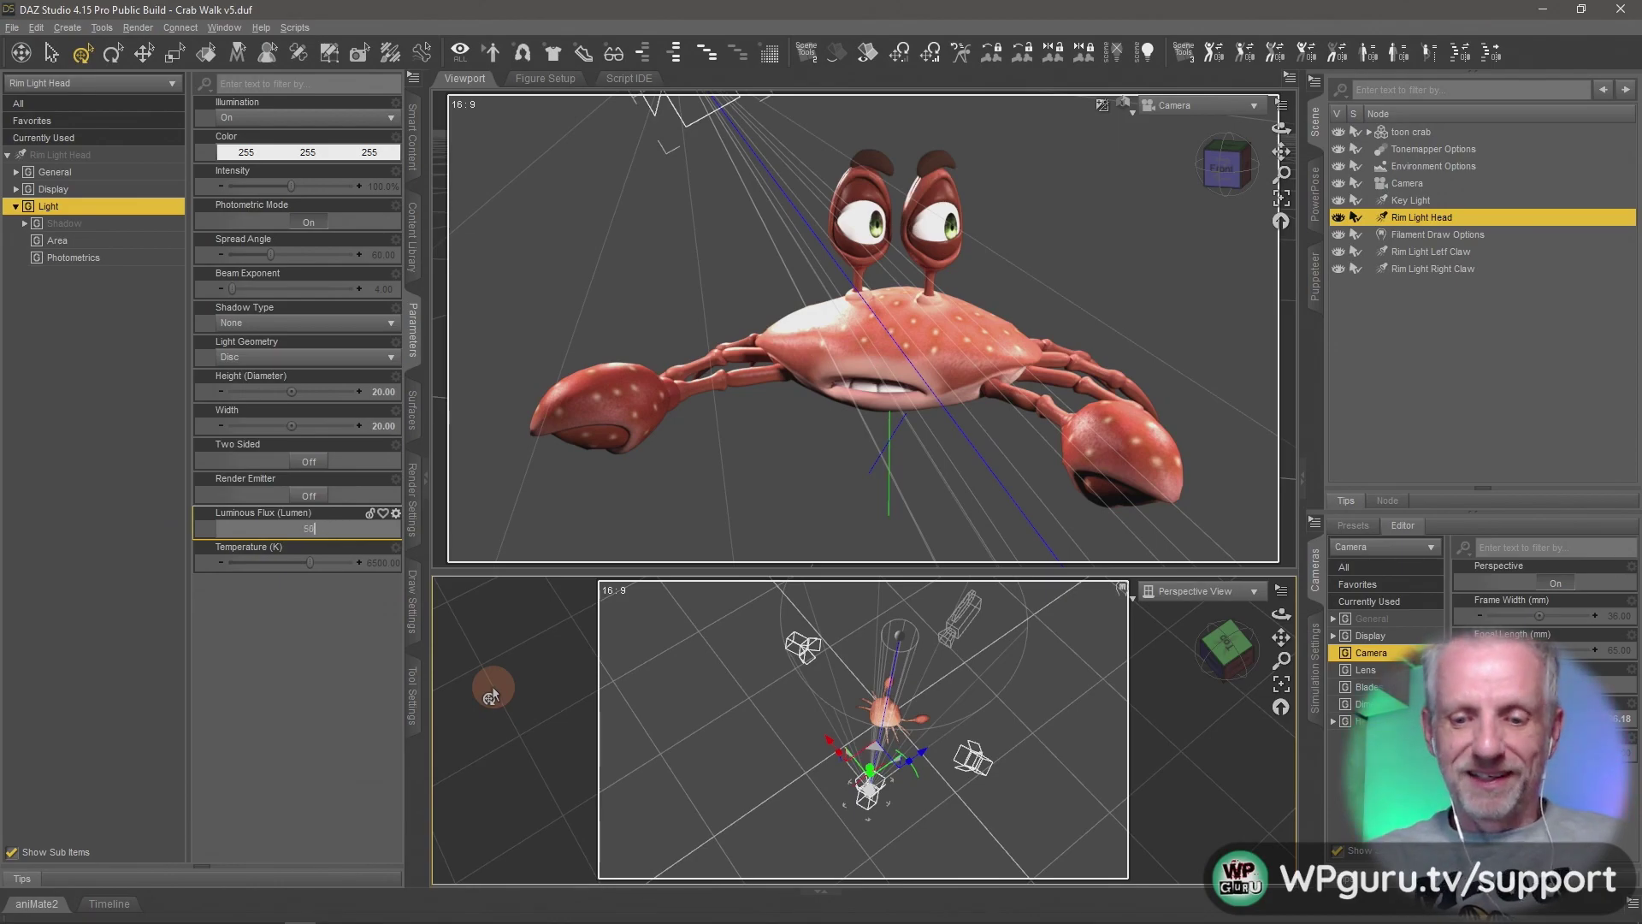
key("Return")
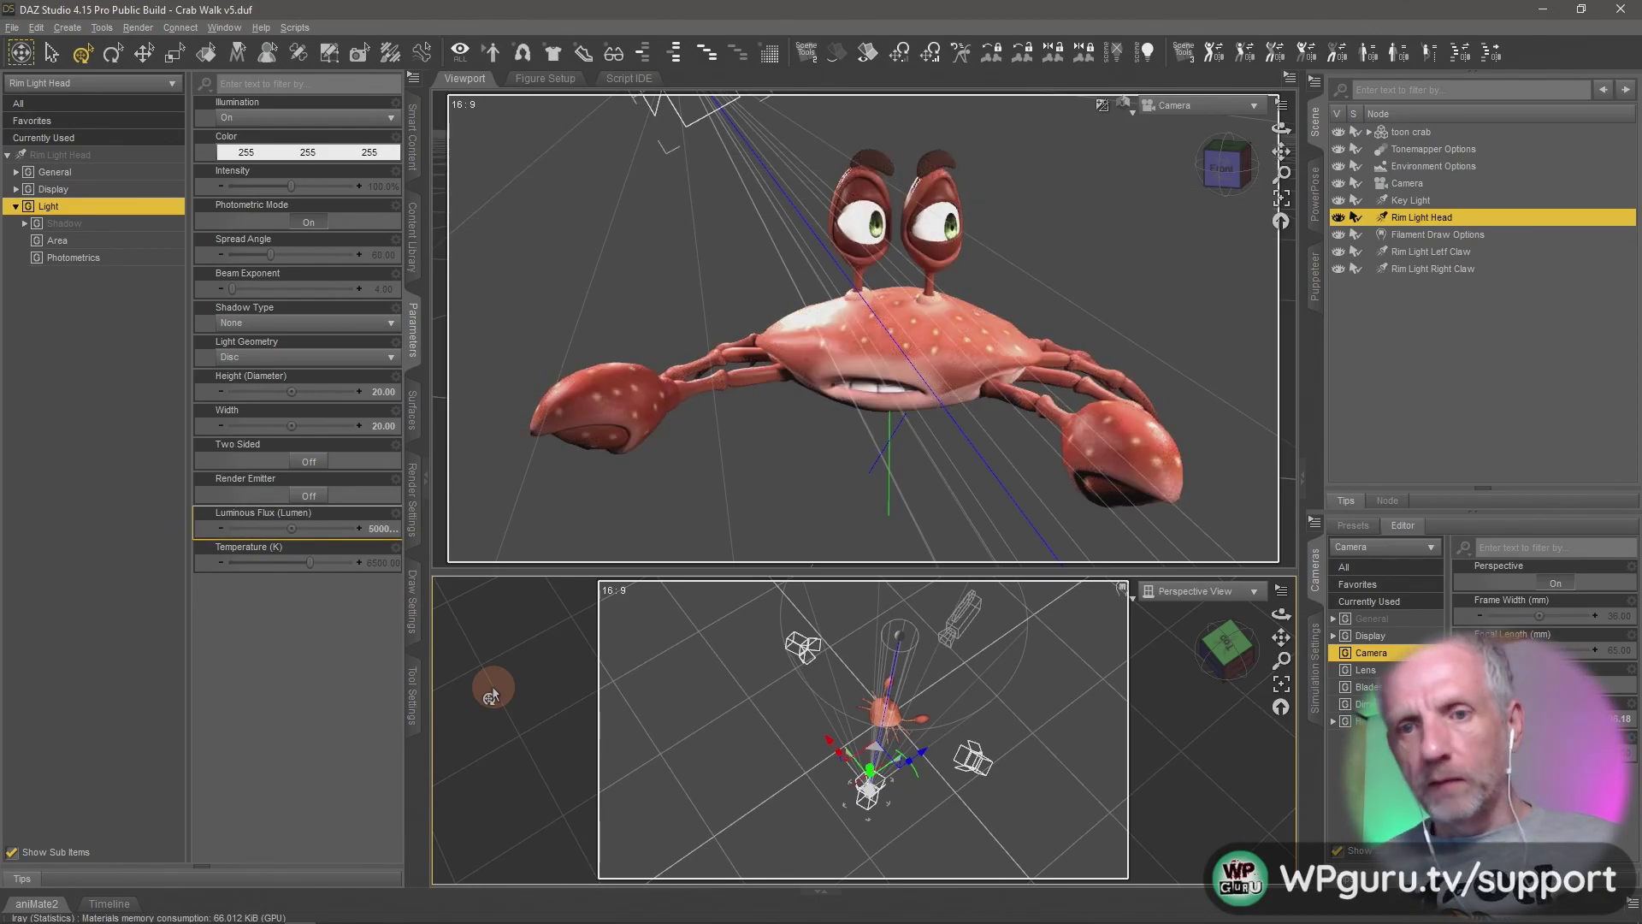
Halve the Rim Light Head's luminous flux to 25000 lumens, and fine-tune it down to 20000.
left_click(384, 527)
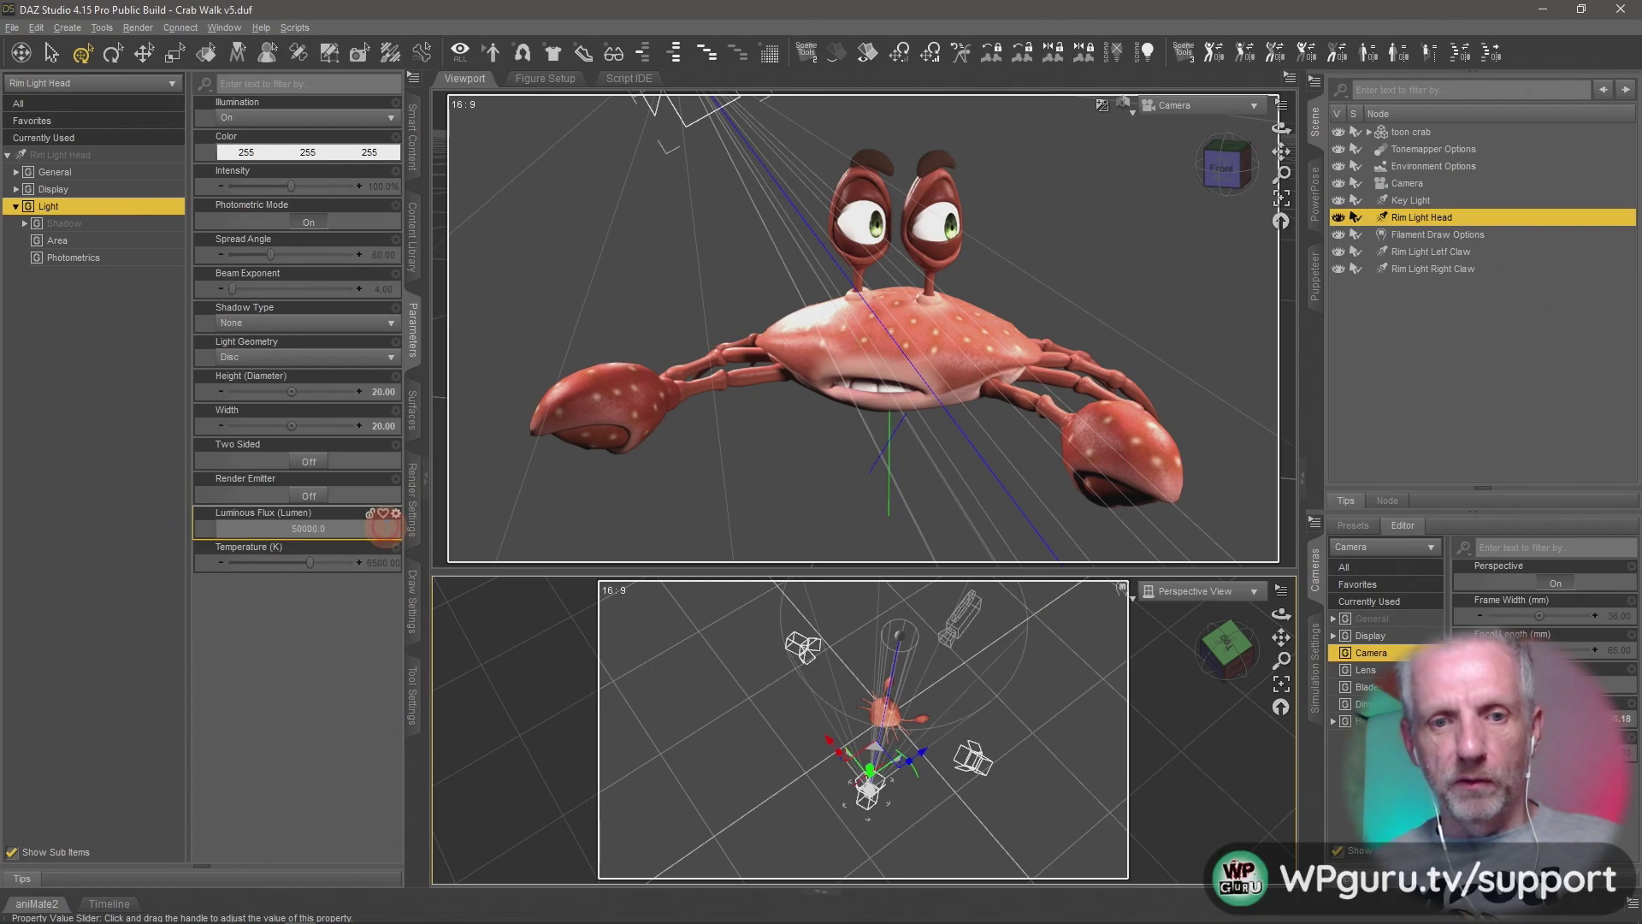
type("/2")
key("Return")
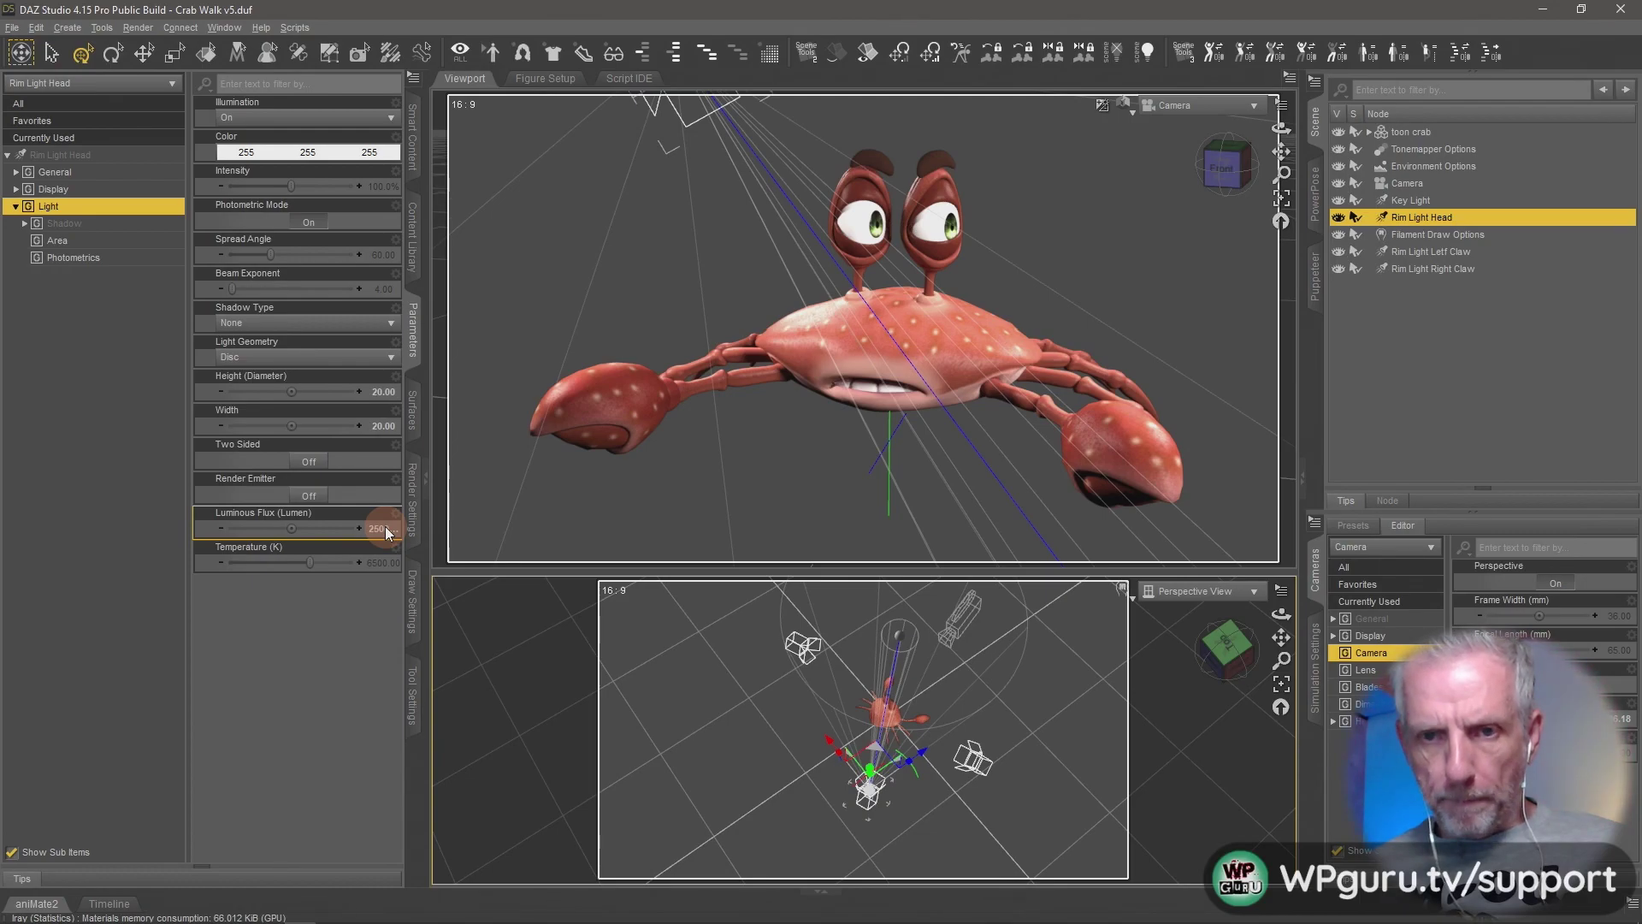
middle_click_drag(760, 695, 759, 703)
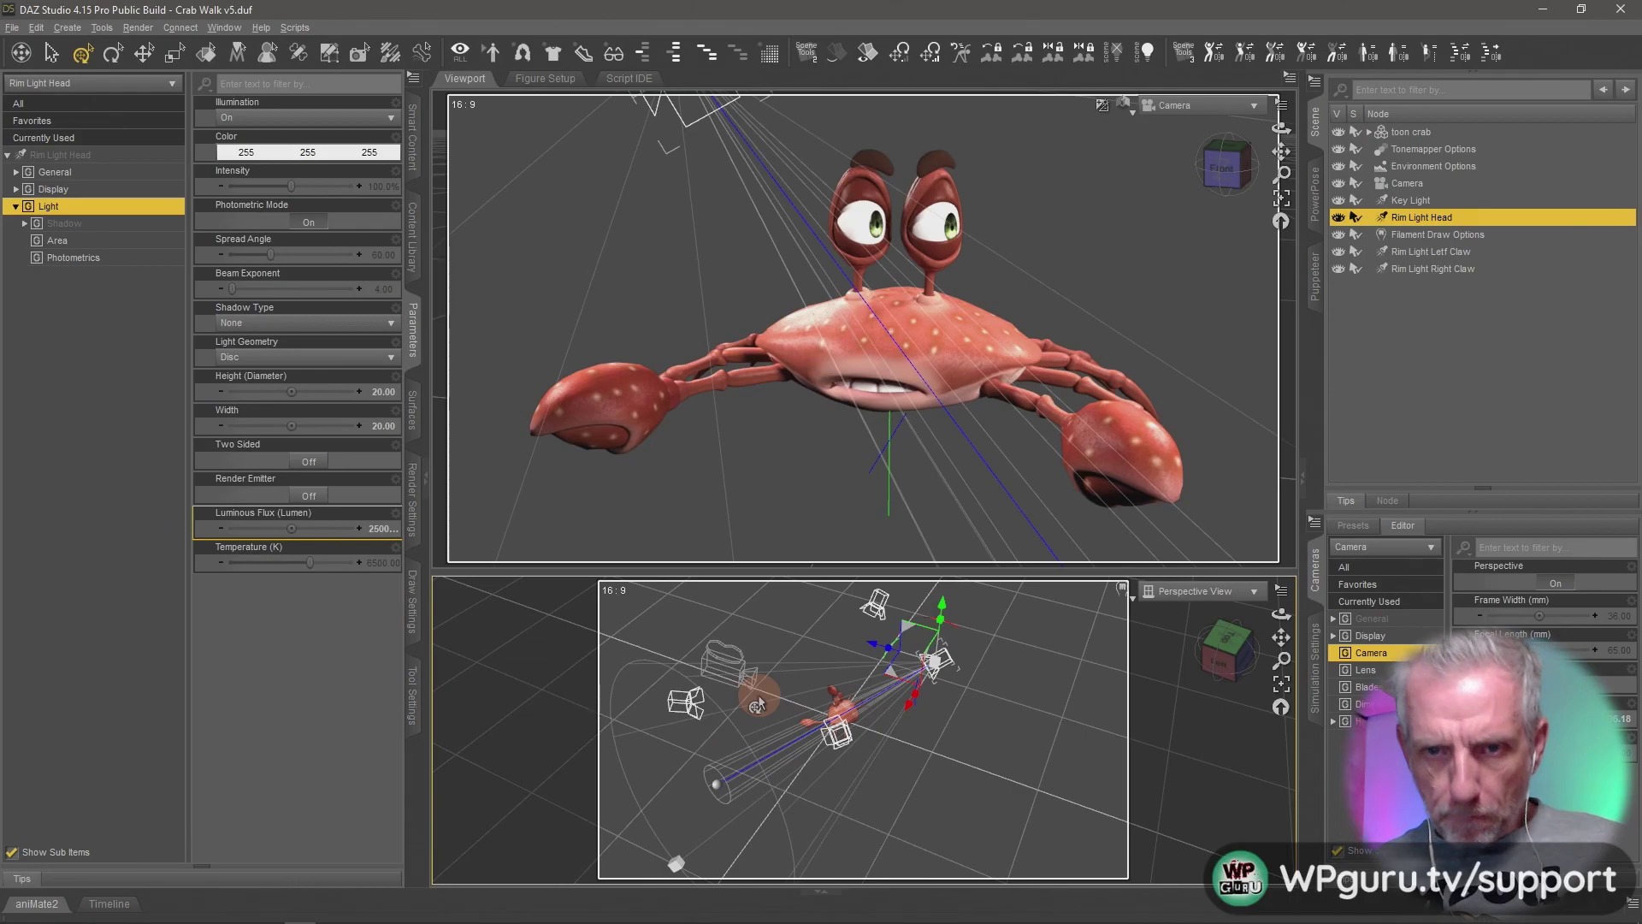
left_click(384, 528)
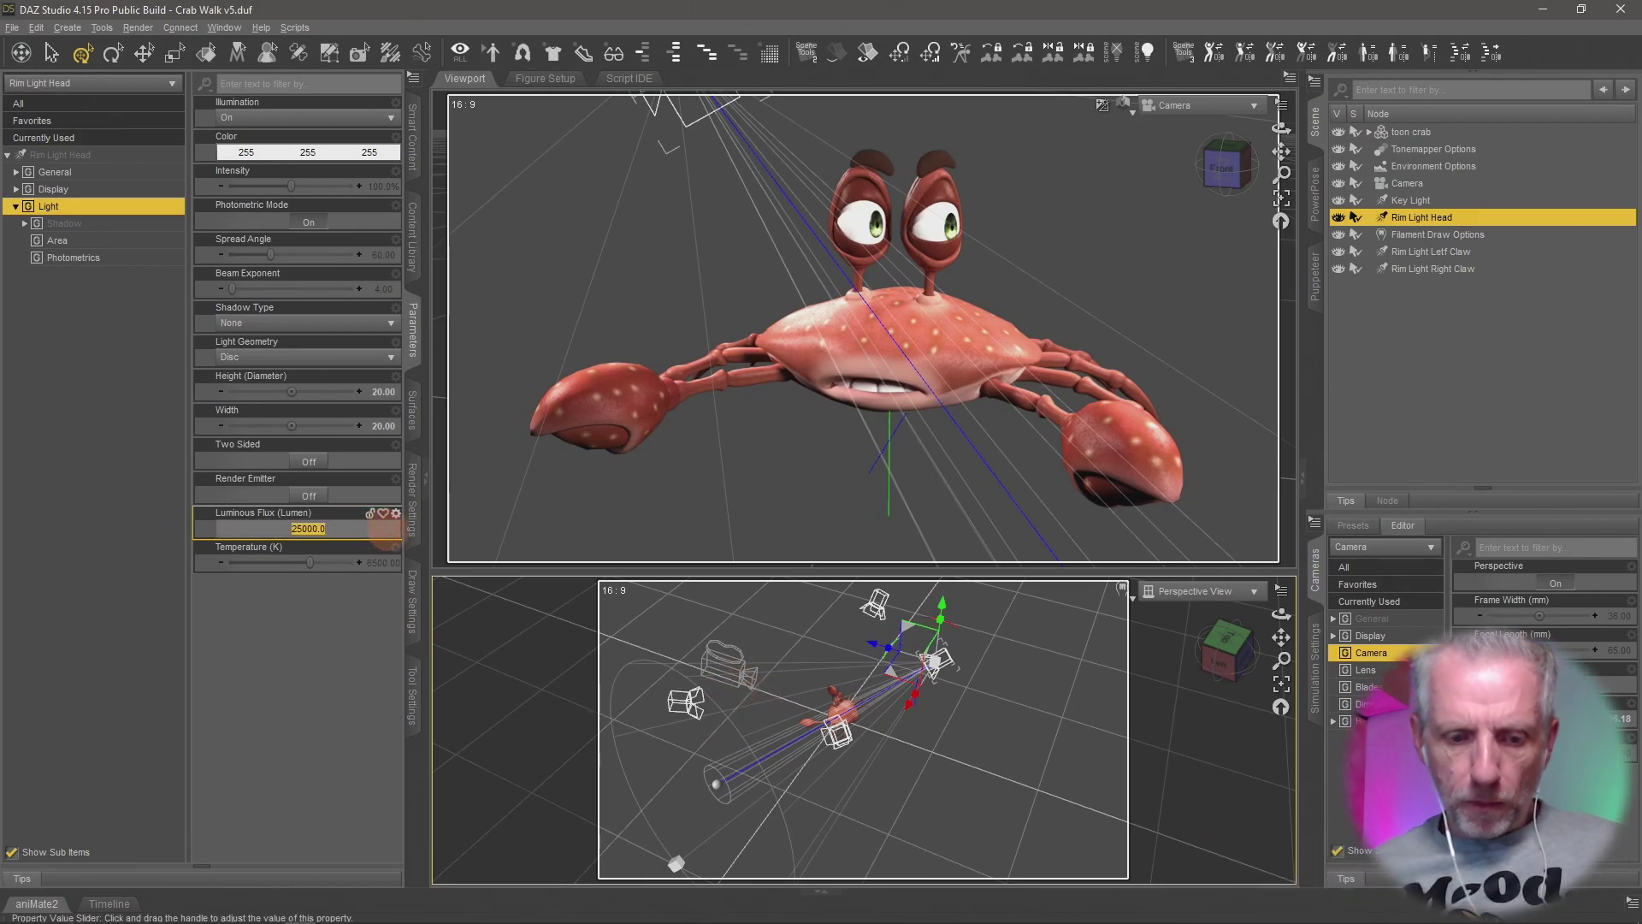
type("20000")
key("Return")
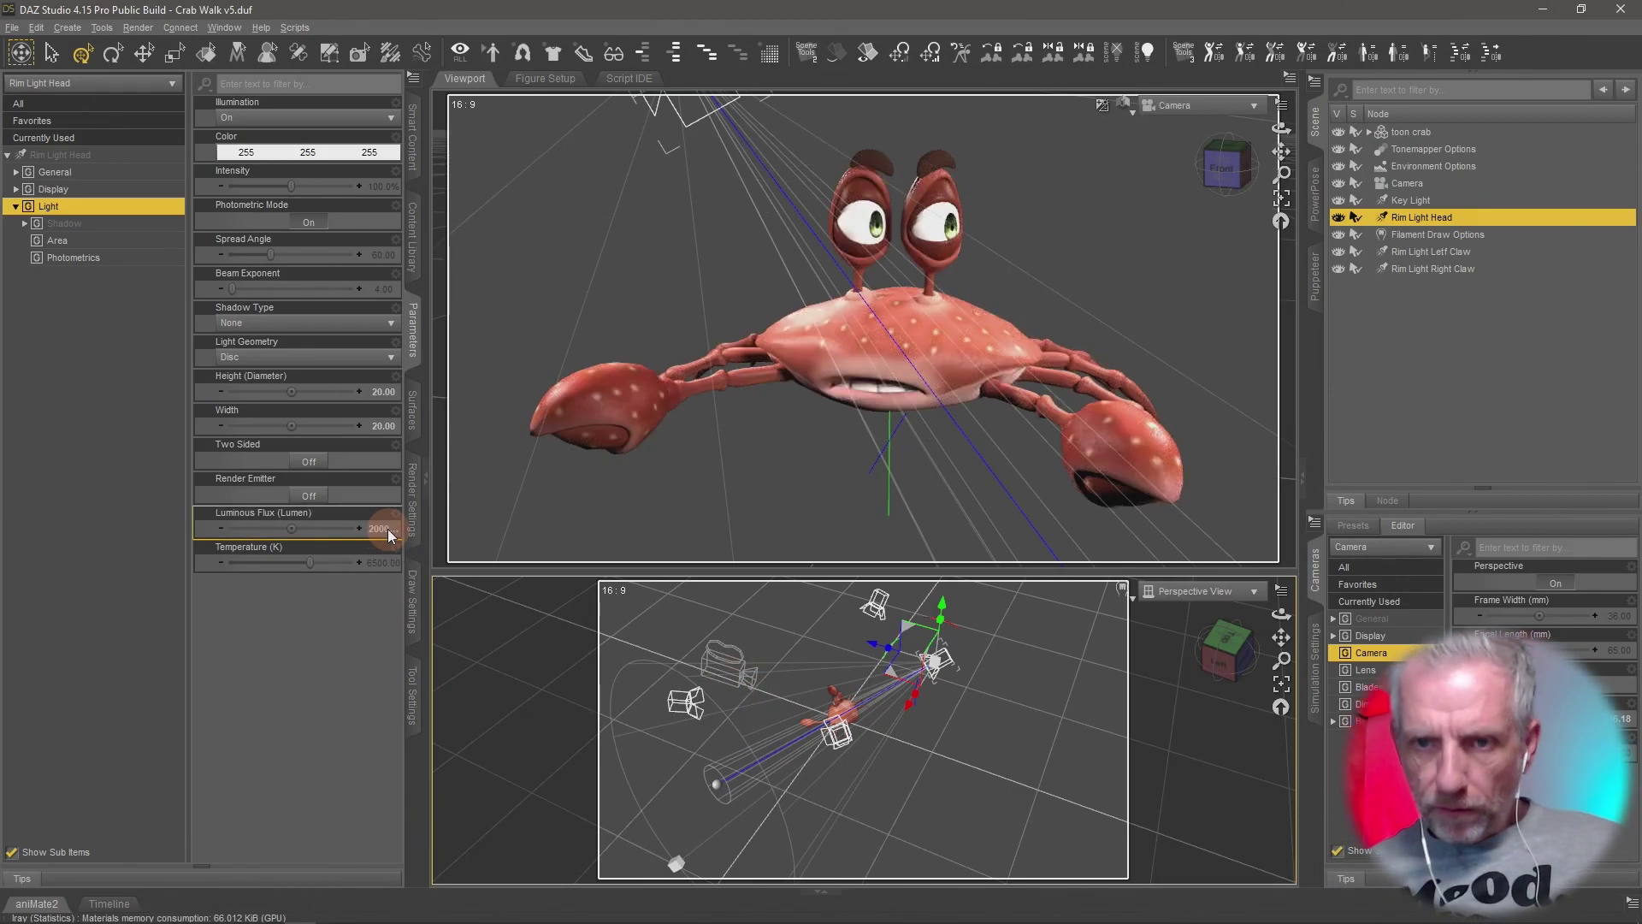
Set the Rim Light Head's Point At target to the crab's lEye bone under head and lEyeStalk.
middle_click_drag(894, 730, 905, 739)
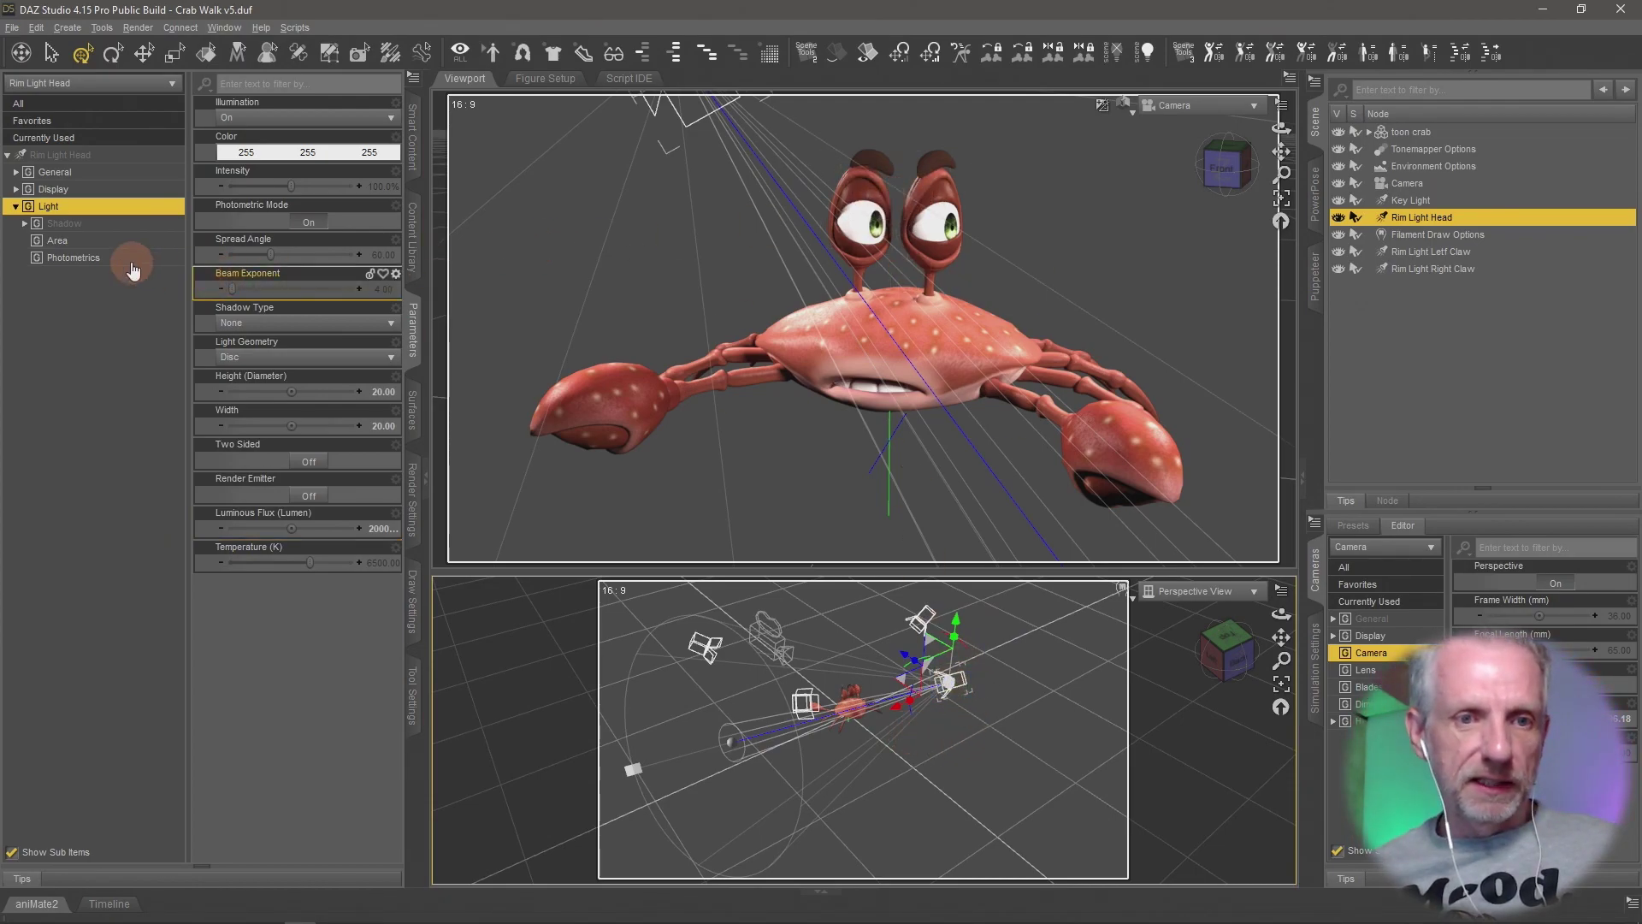
left_click(111, 190)
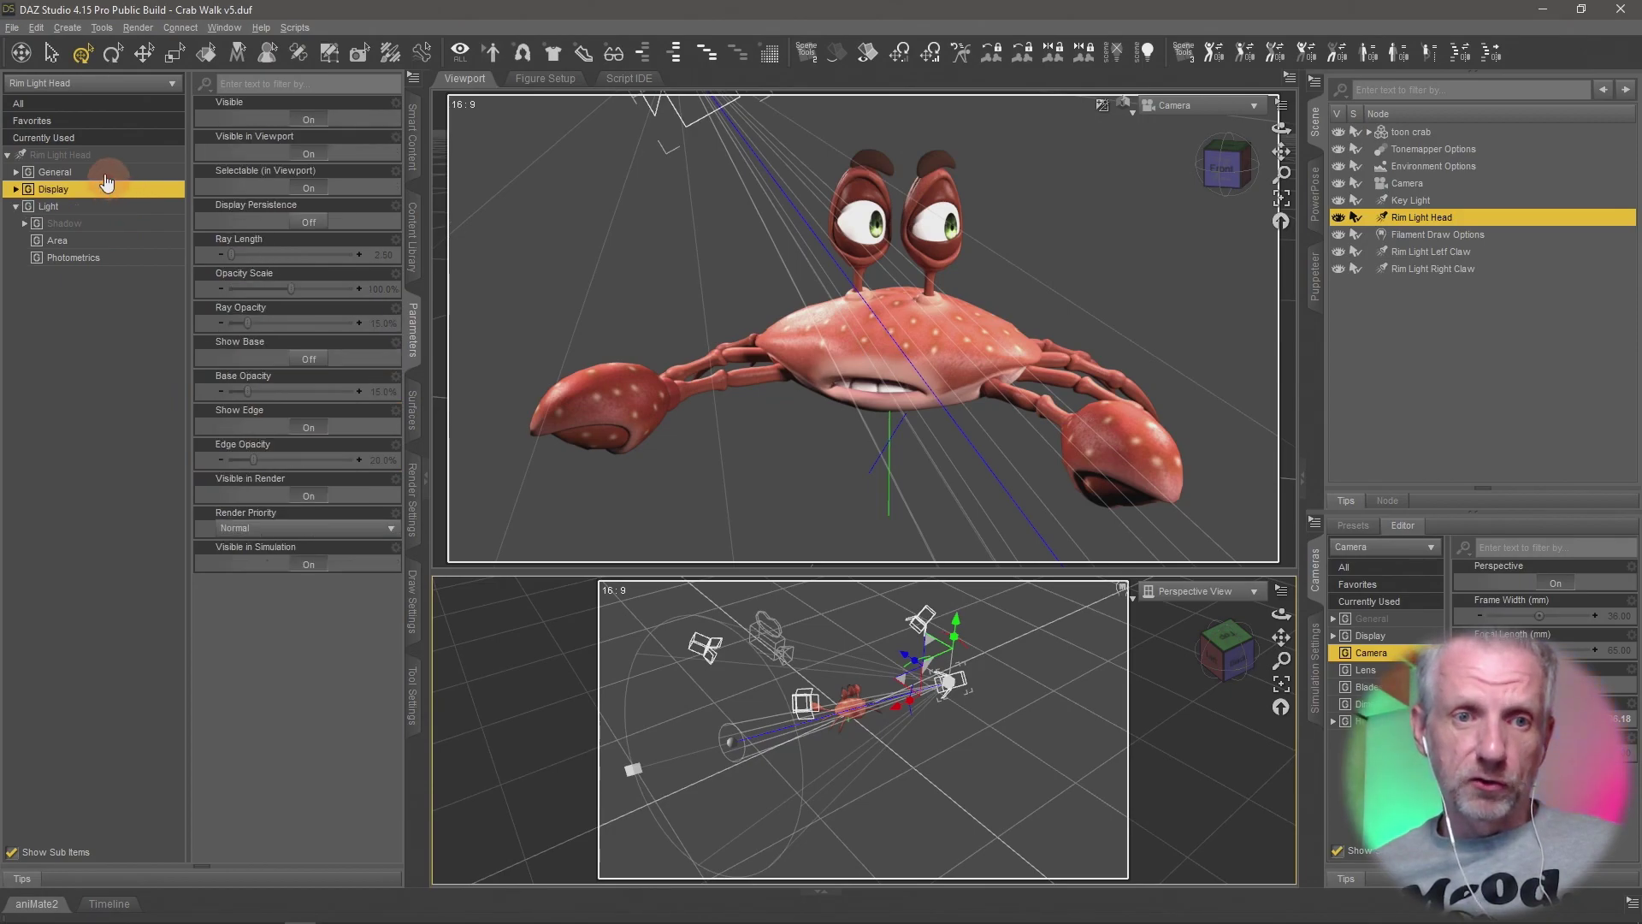
left_click(96, 172)
left_click(293, 493)
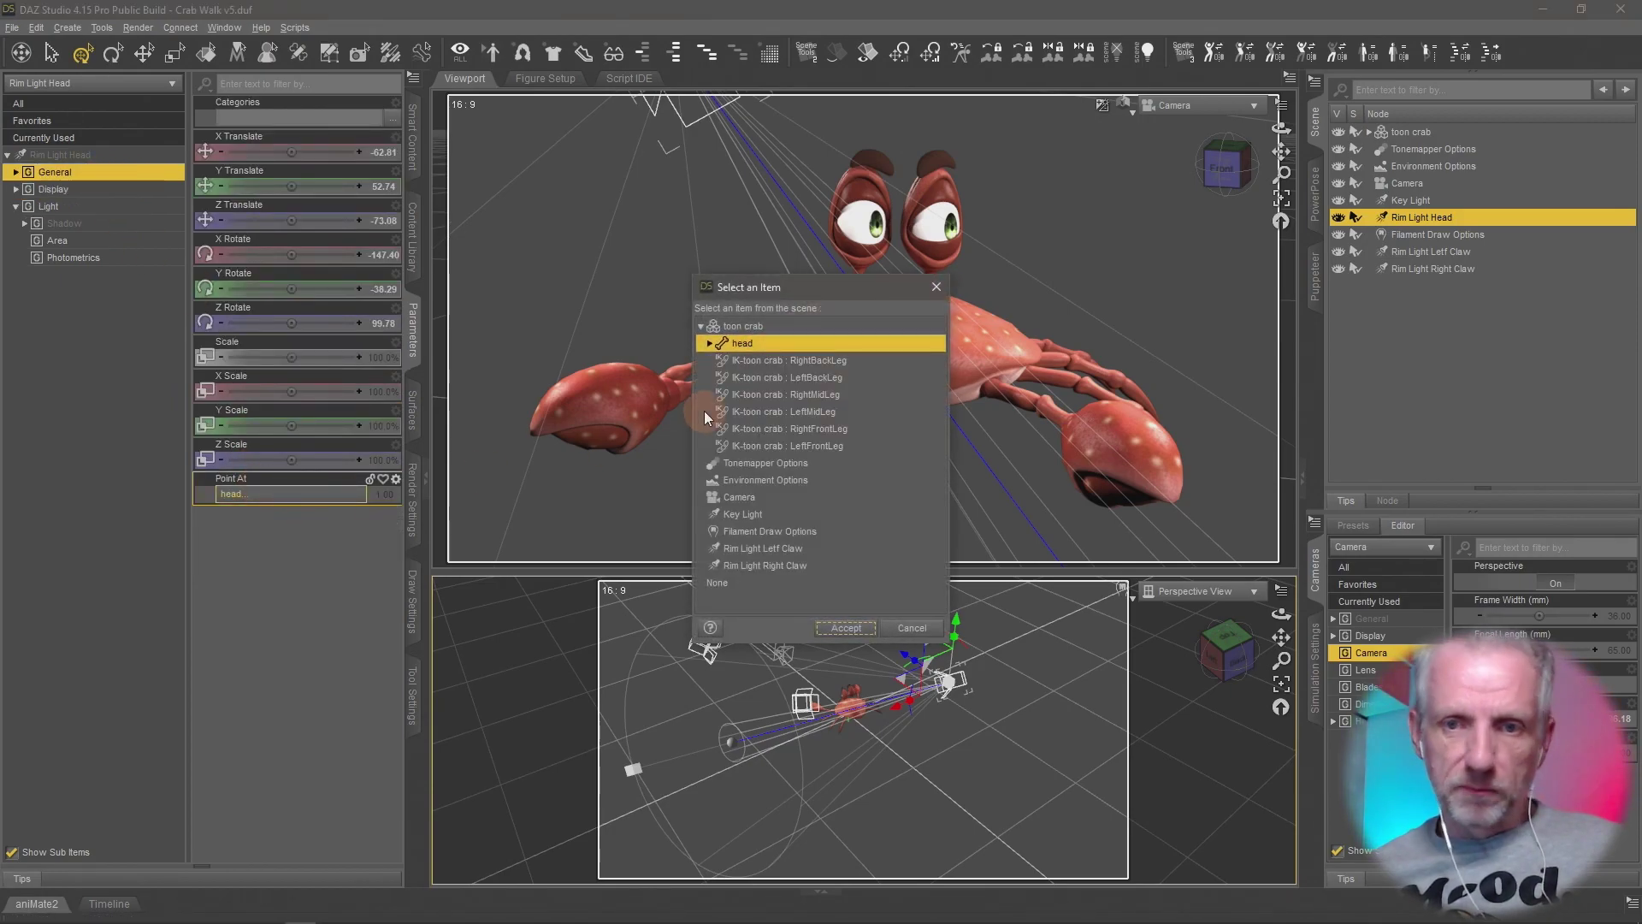
double_click(776, 344)
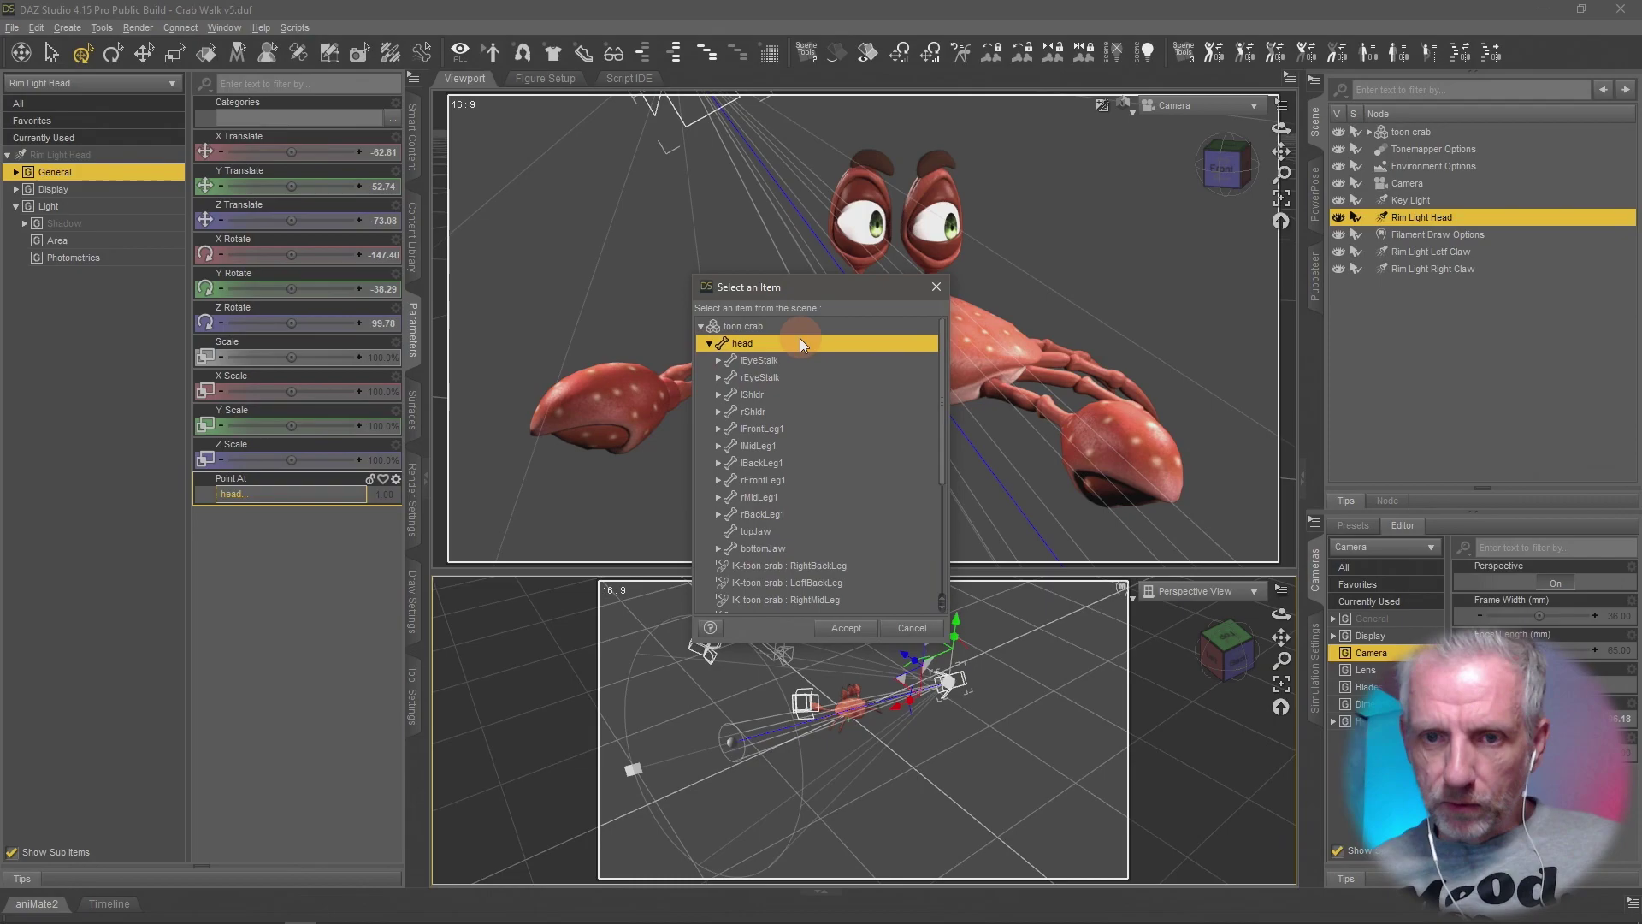
left_click_drag(813, 290, 524, 221)
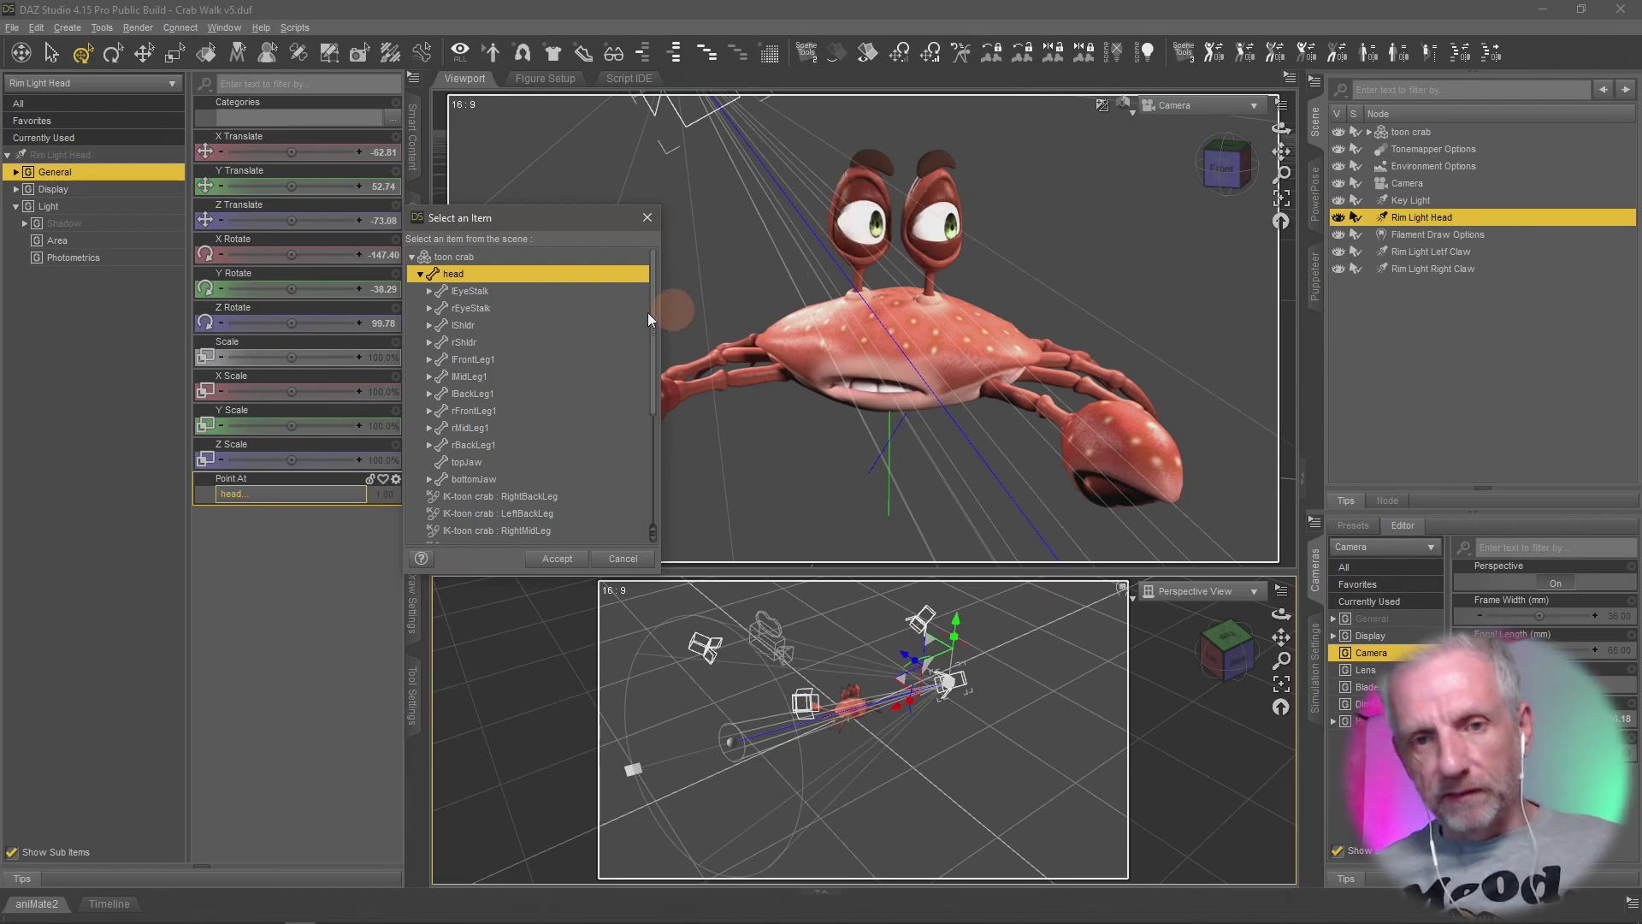
left_click(476, 292)
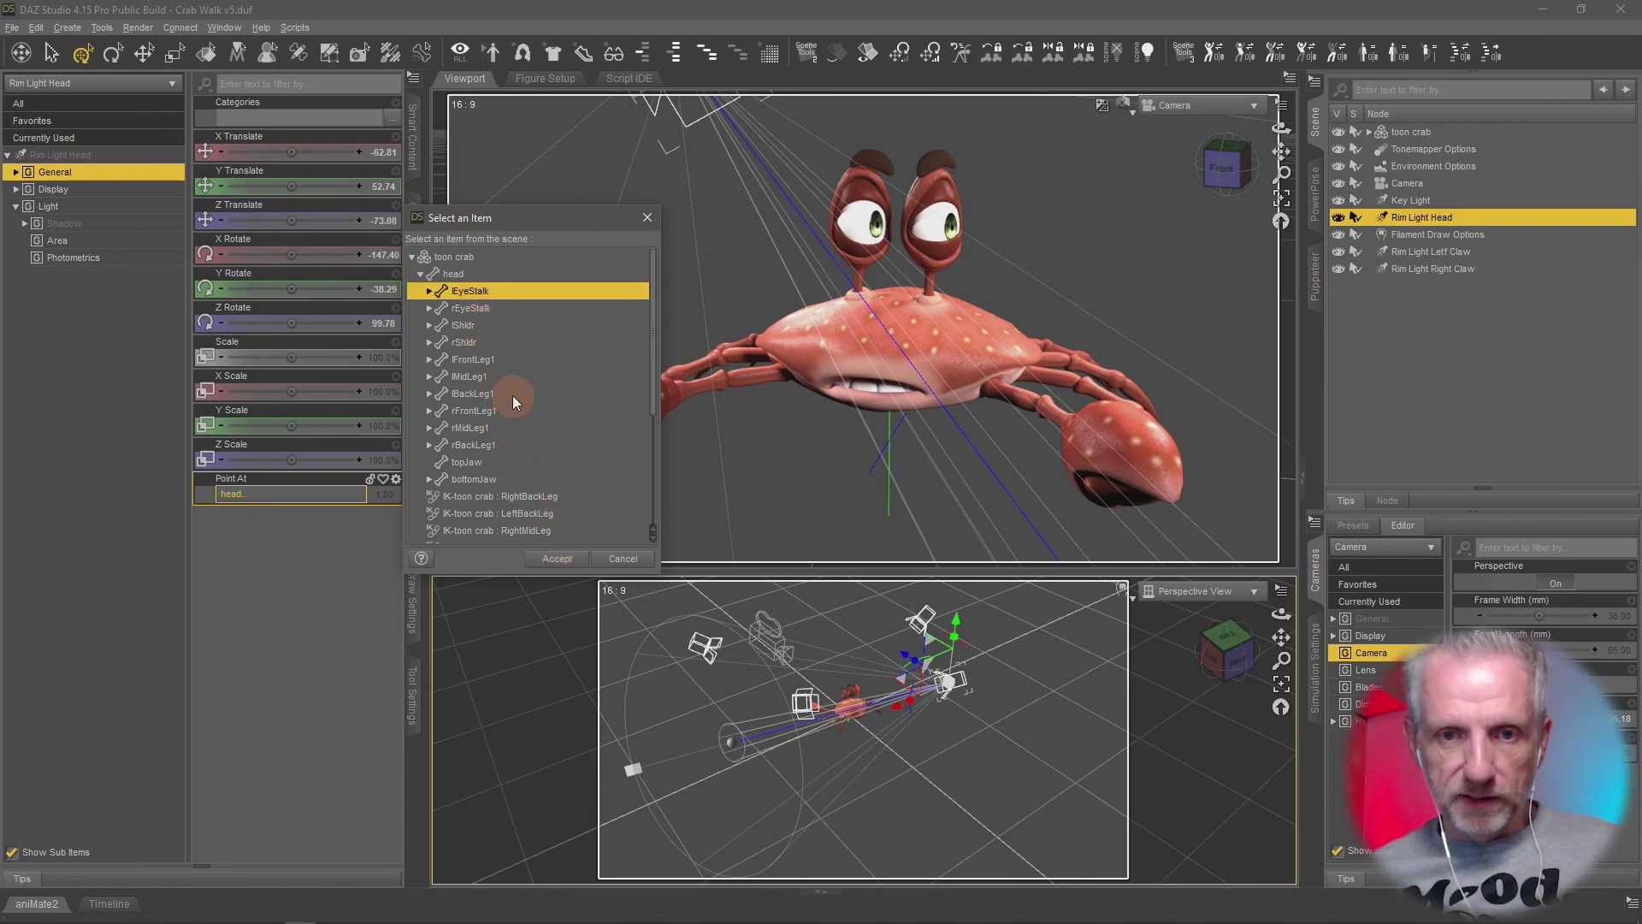
left_click(429, 291)
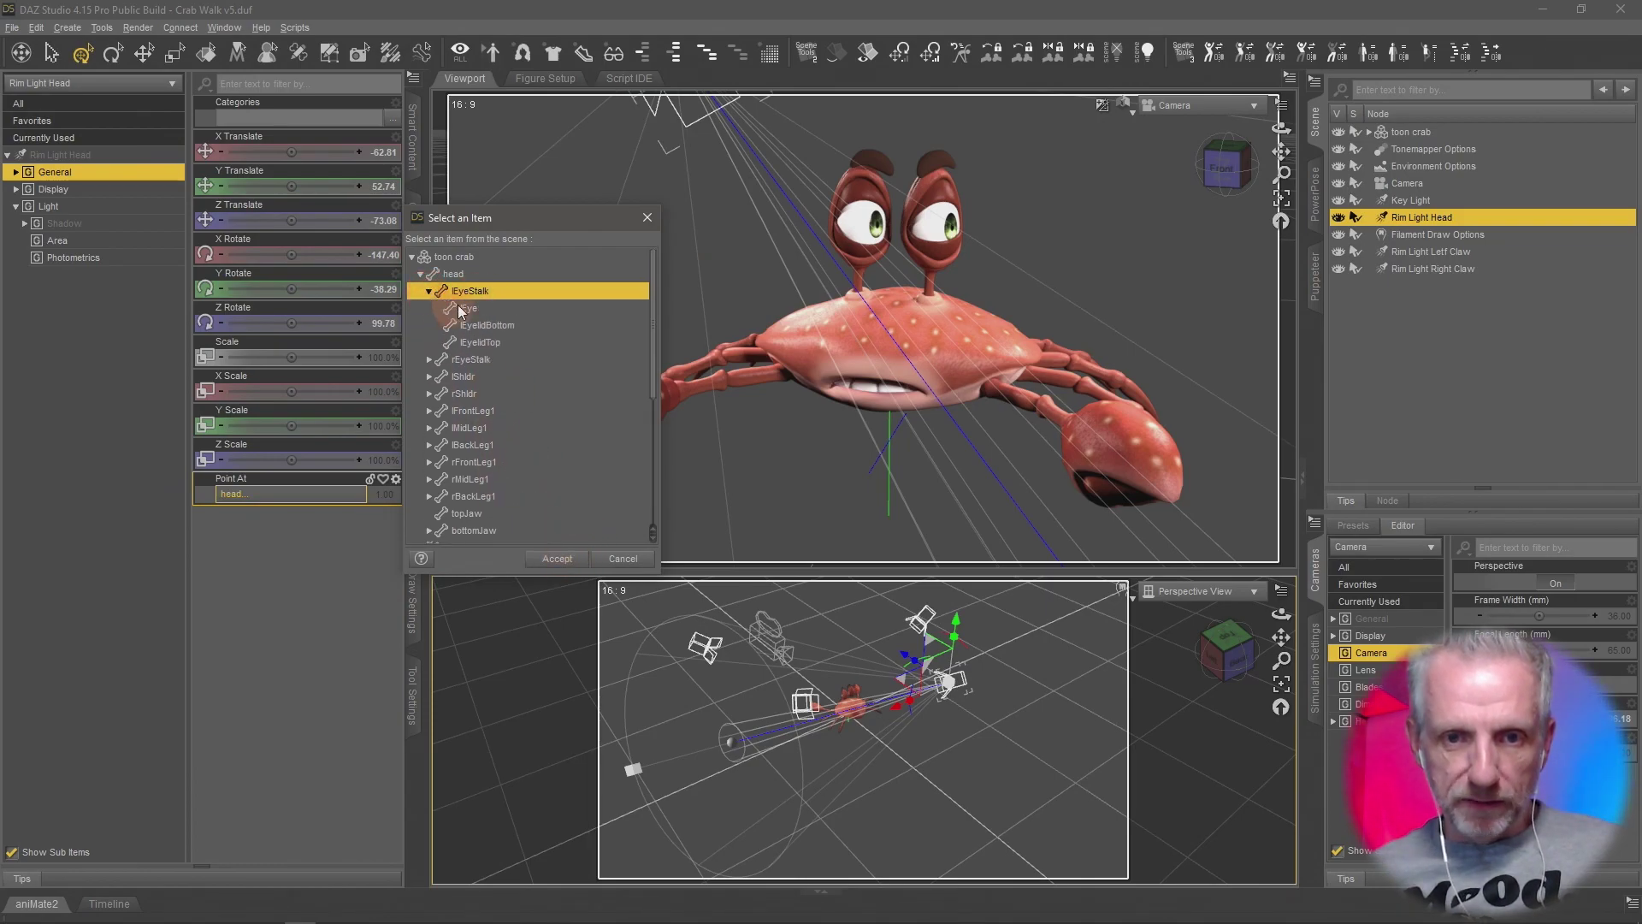
left_click(462, 309)
left_click(556, 560)
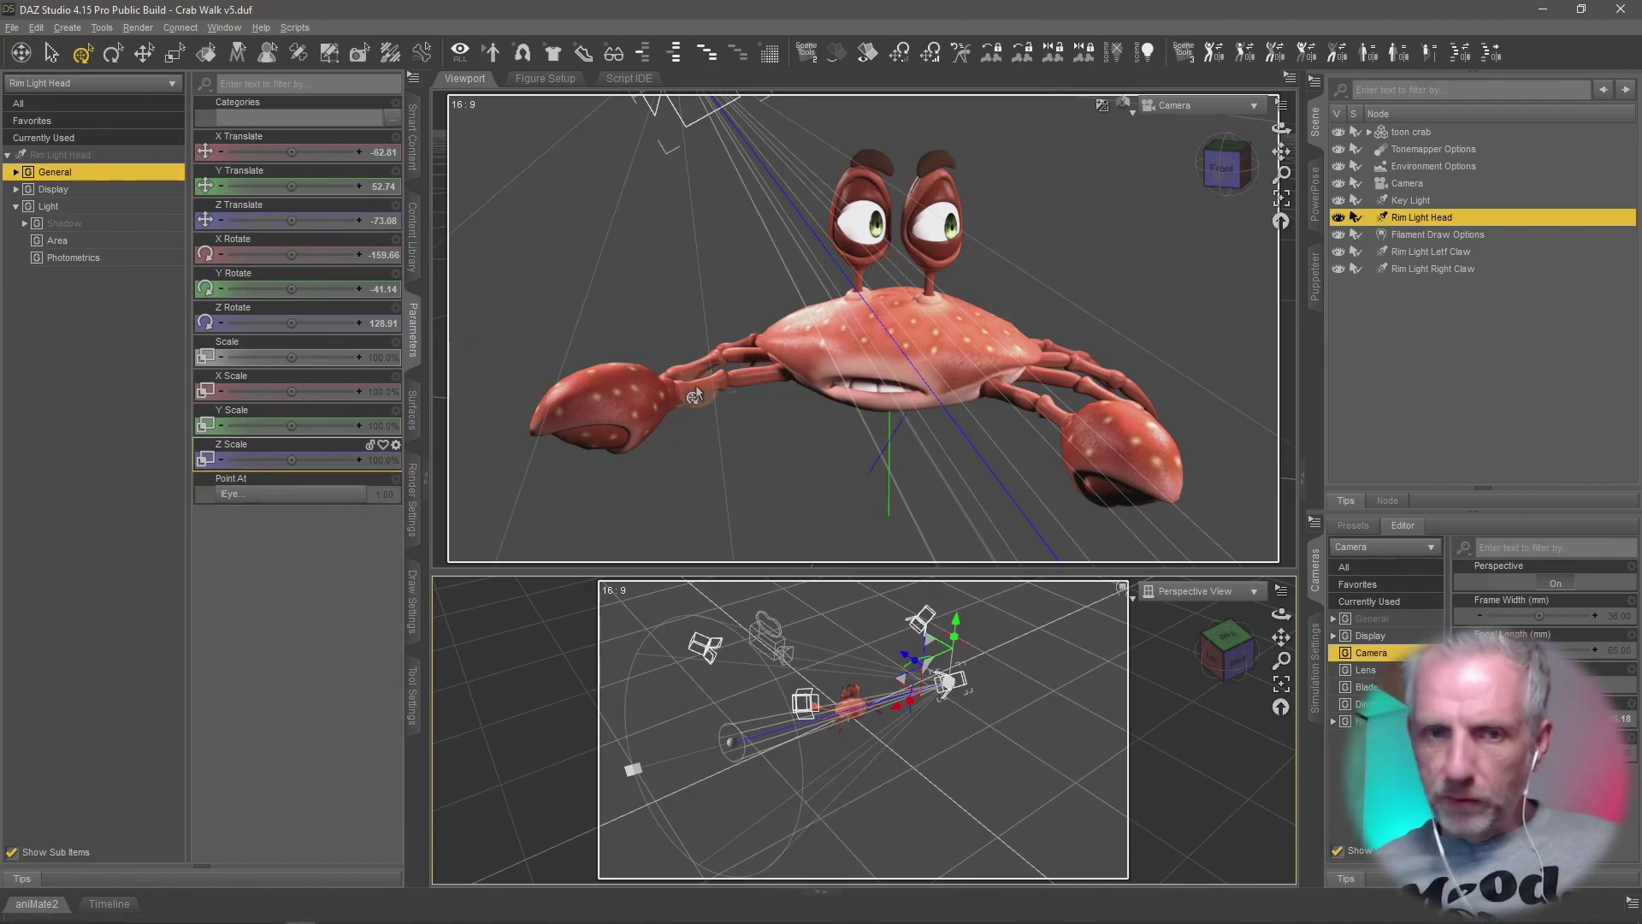
Try the Rim Light Head's luminous flux at 1.5 times its value, 30000 lumens, and divide it by 1.5 back to 20000.
left_click(103, 242)
left_click(107, 257)
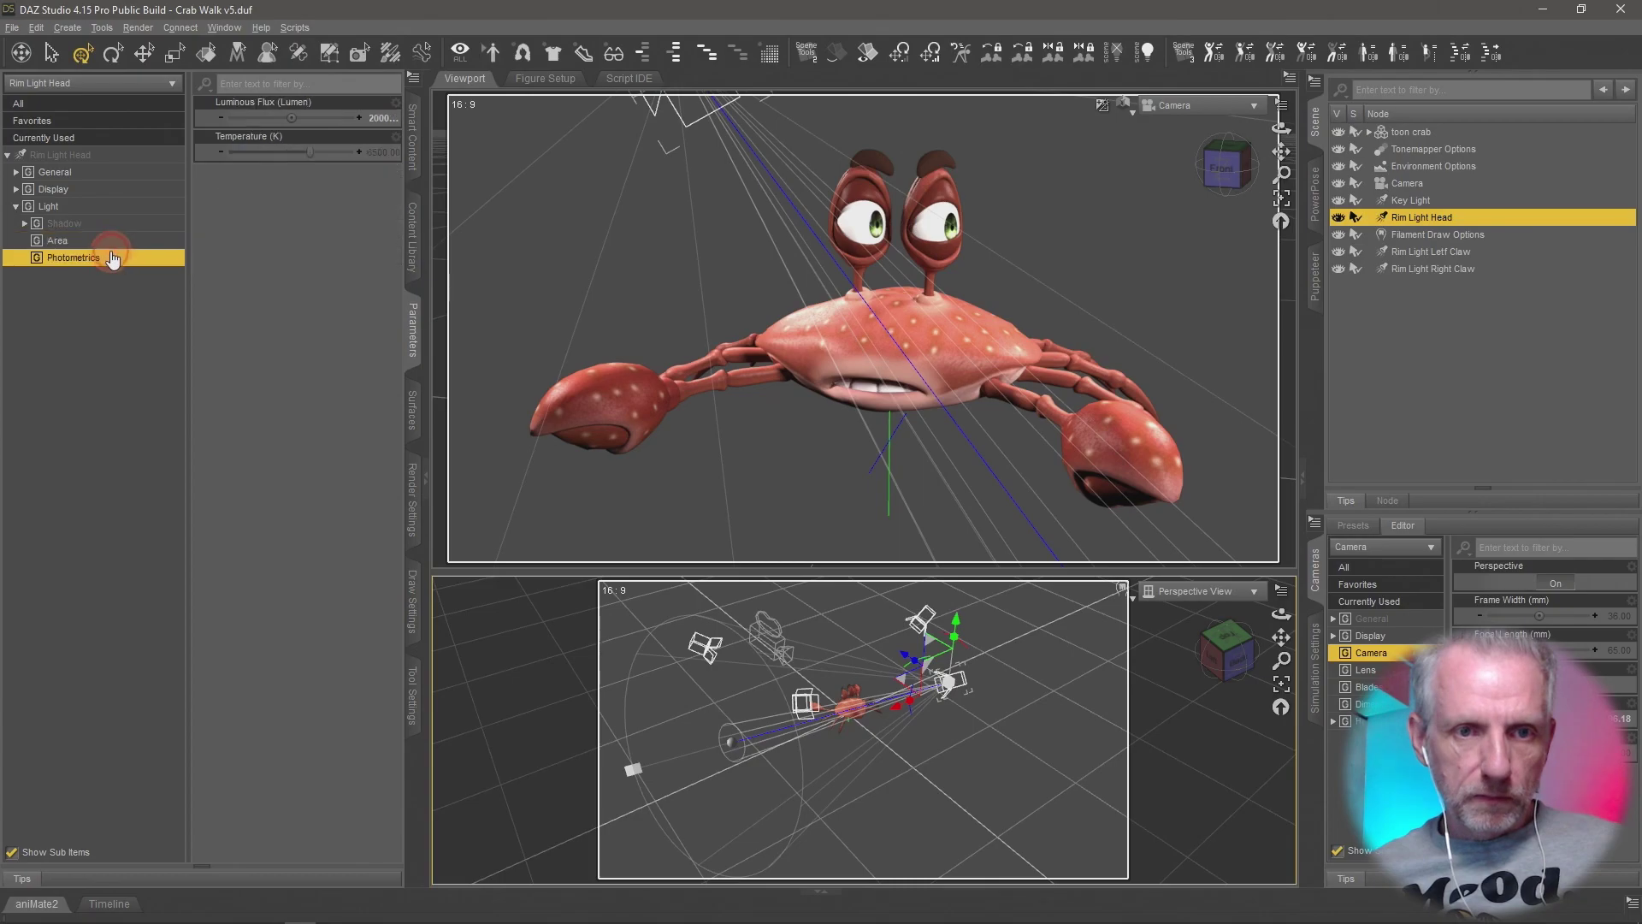
left_click(379, 119)
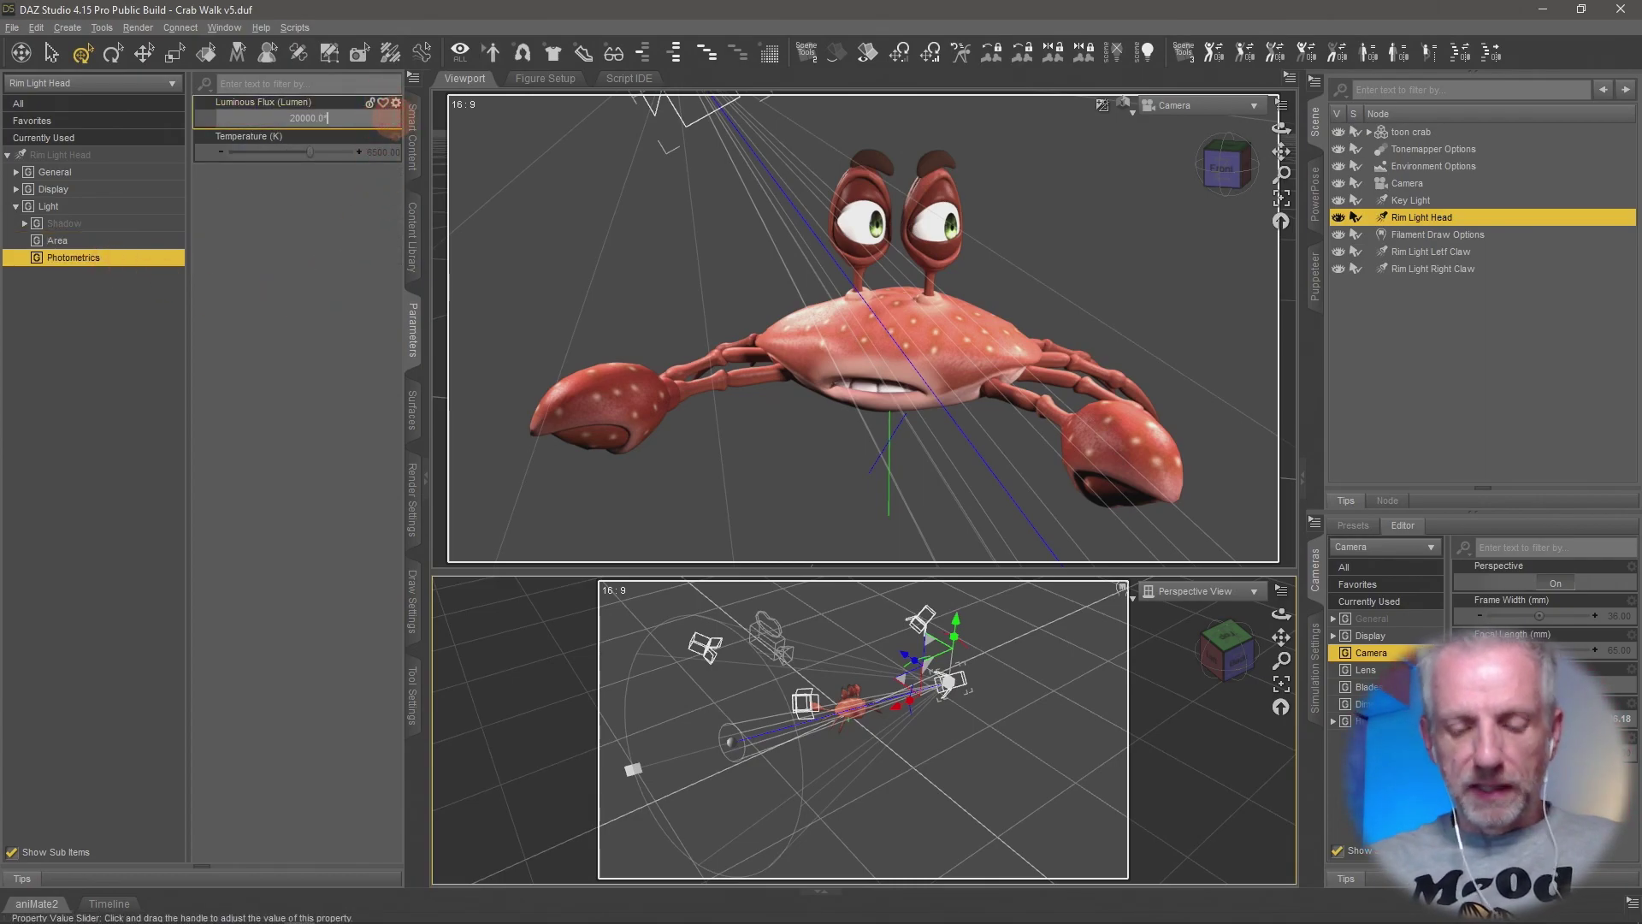
type("*1.5")
key("Return")
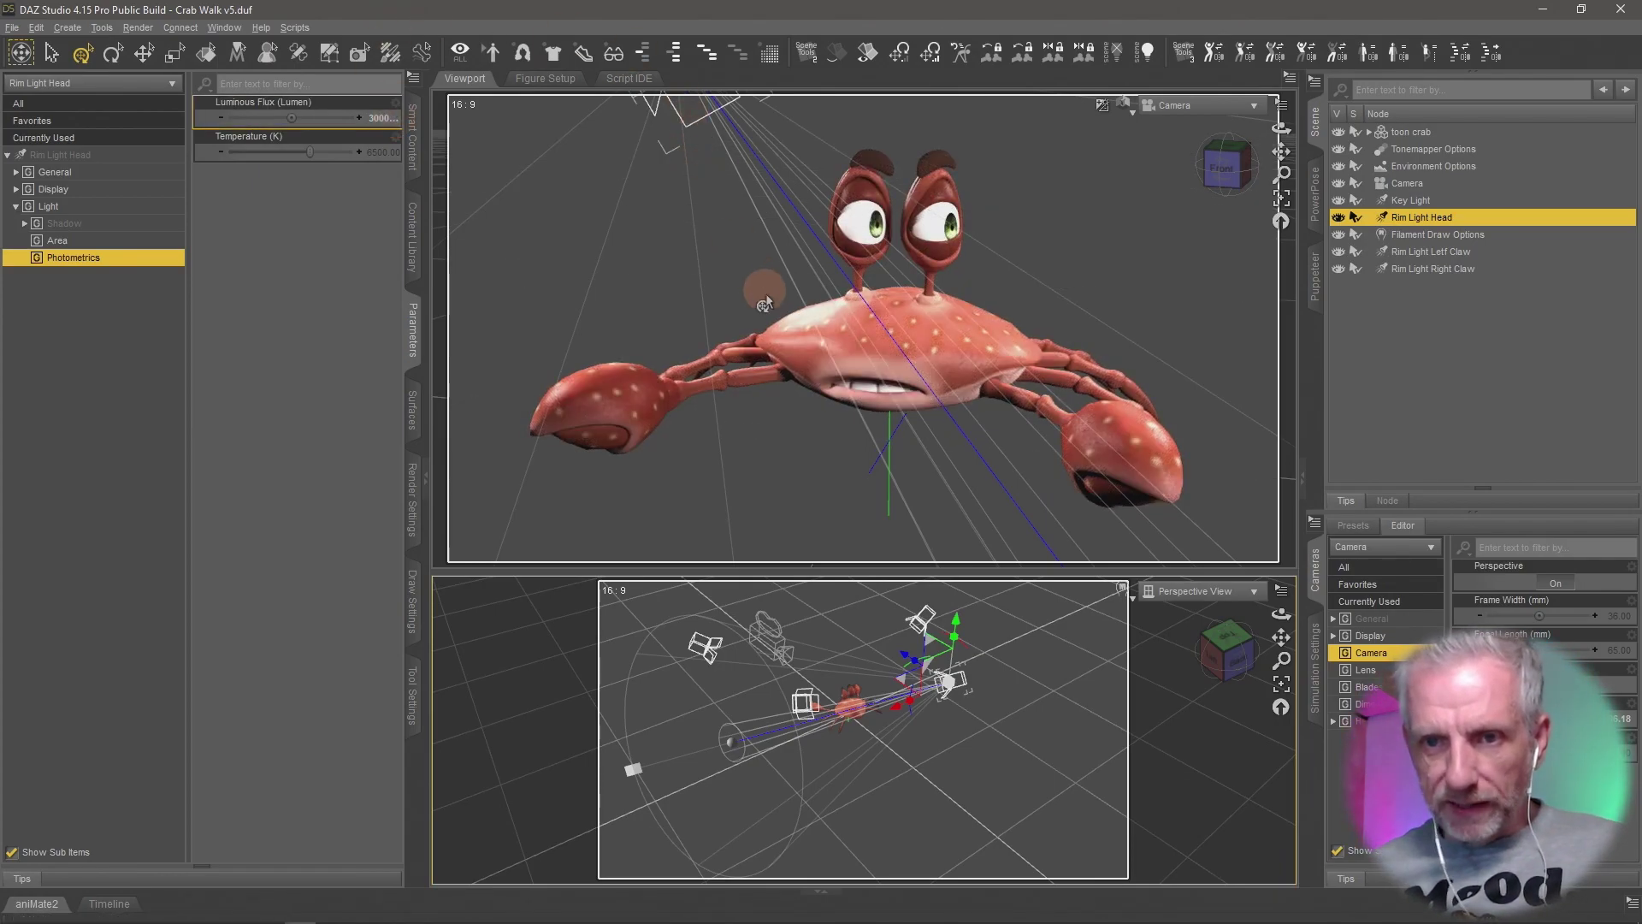
left_click(379, 118)
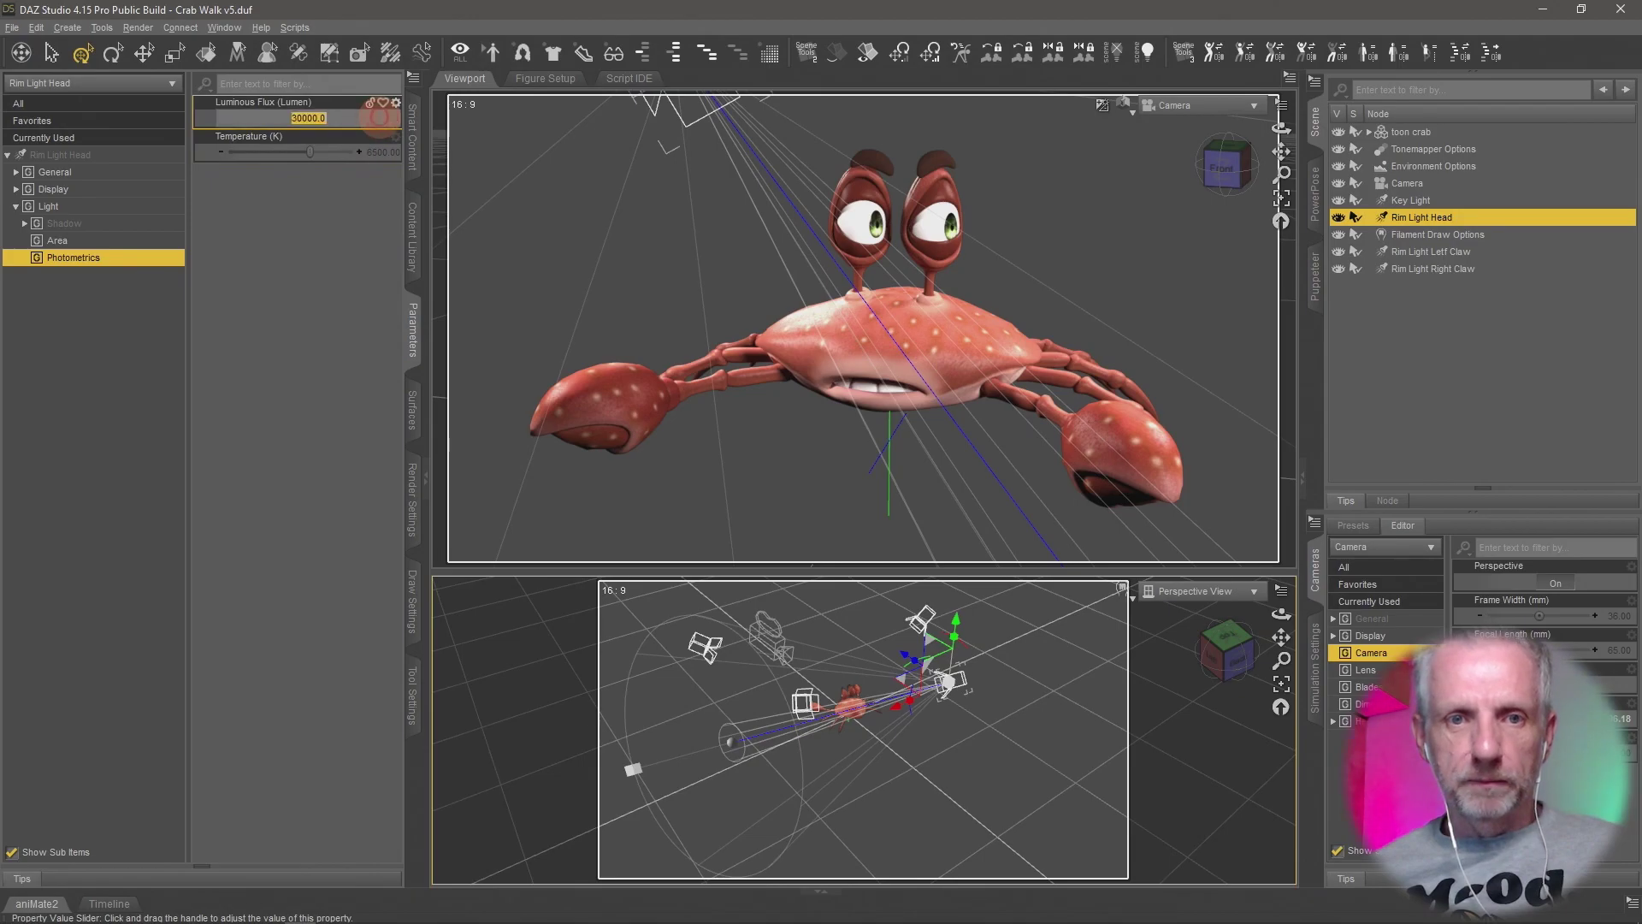
type("/1.5")
key("Return")
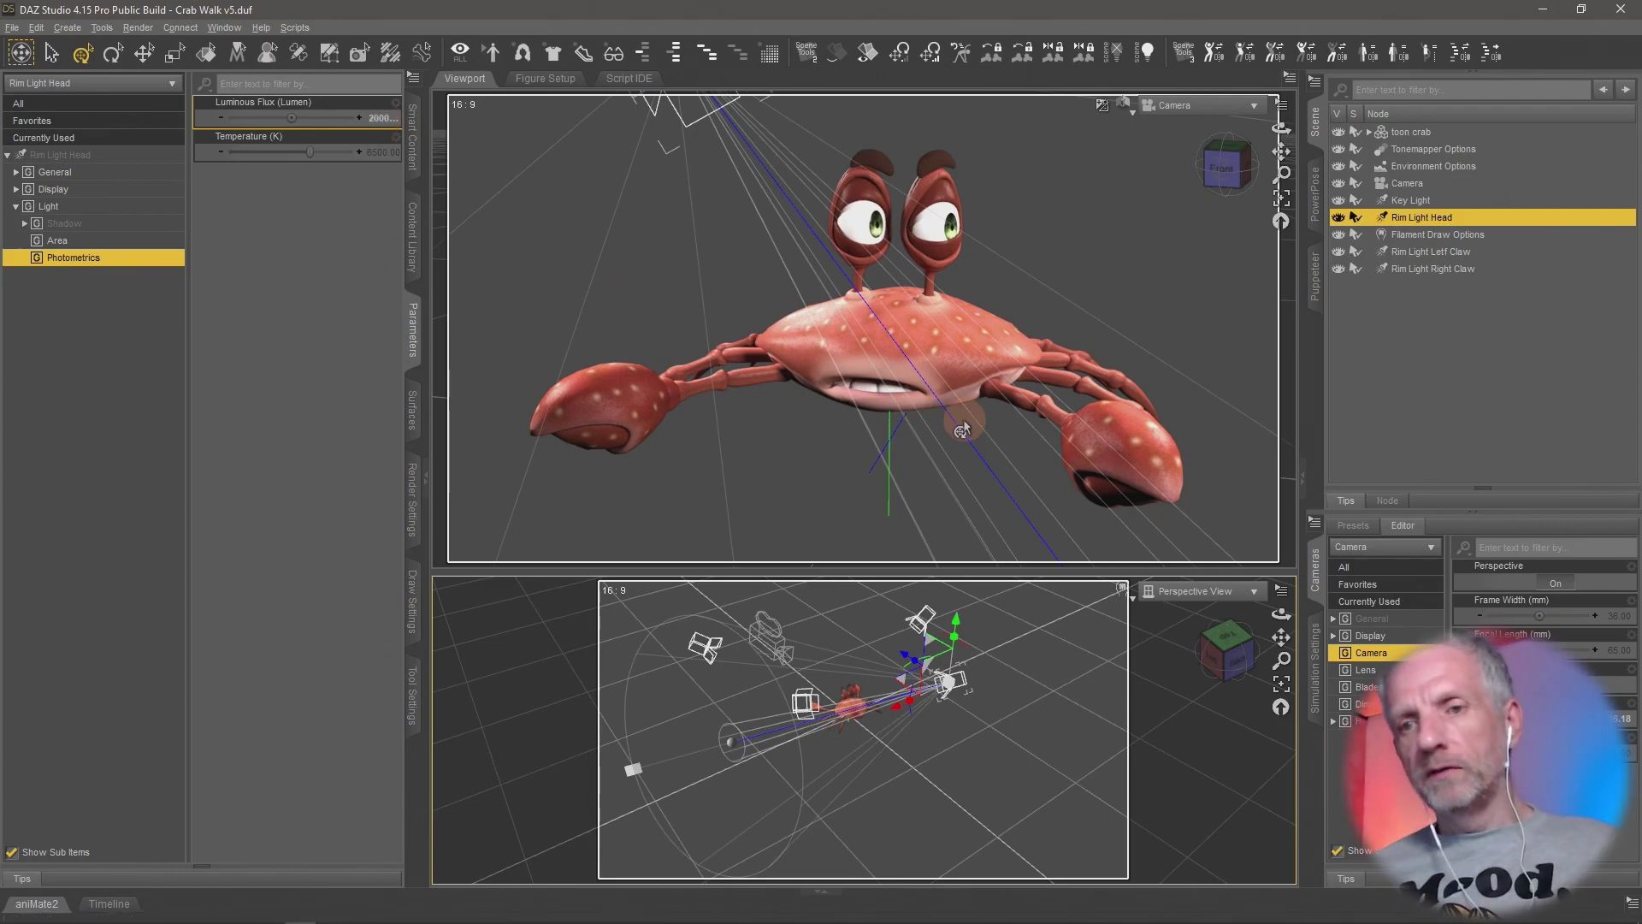
Try an Environment Intensity of 0.3 in the Iray render settings to add some ambient light.
left_click(411, 505)
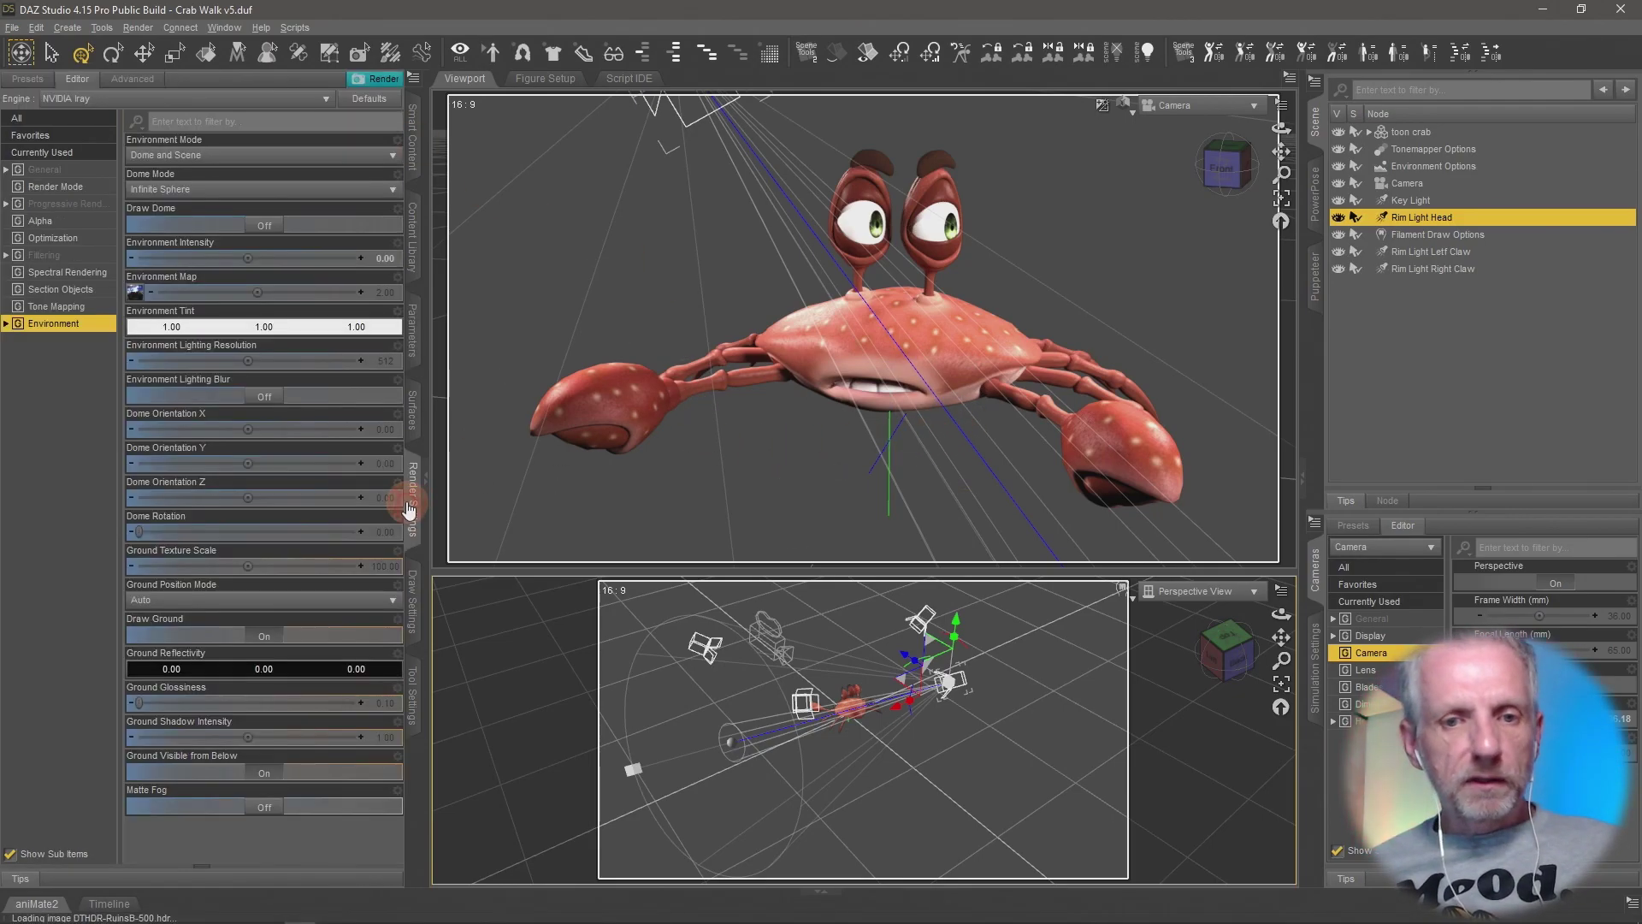
left_click(387, 259)
type("0.3")
key("Return")
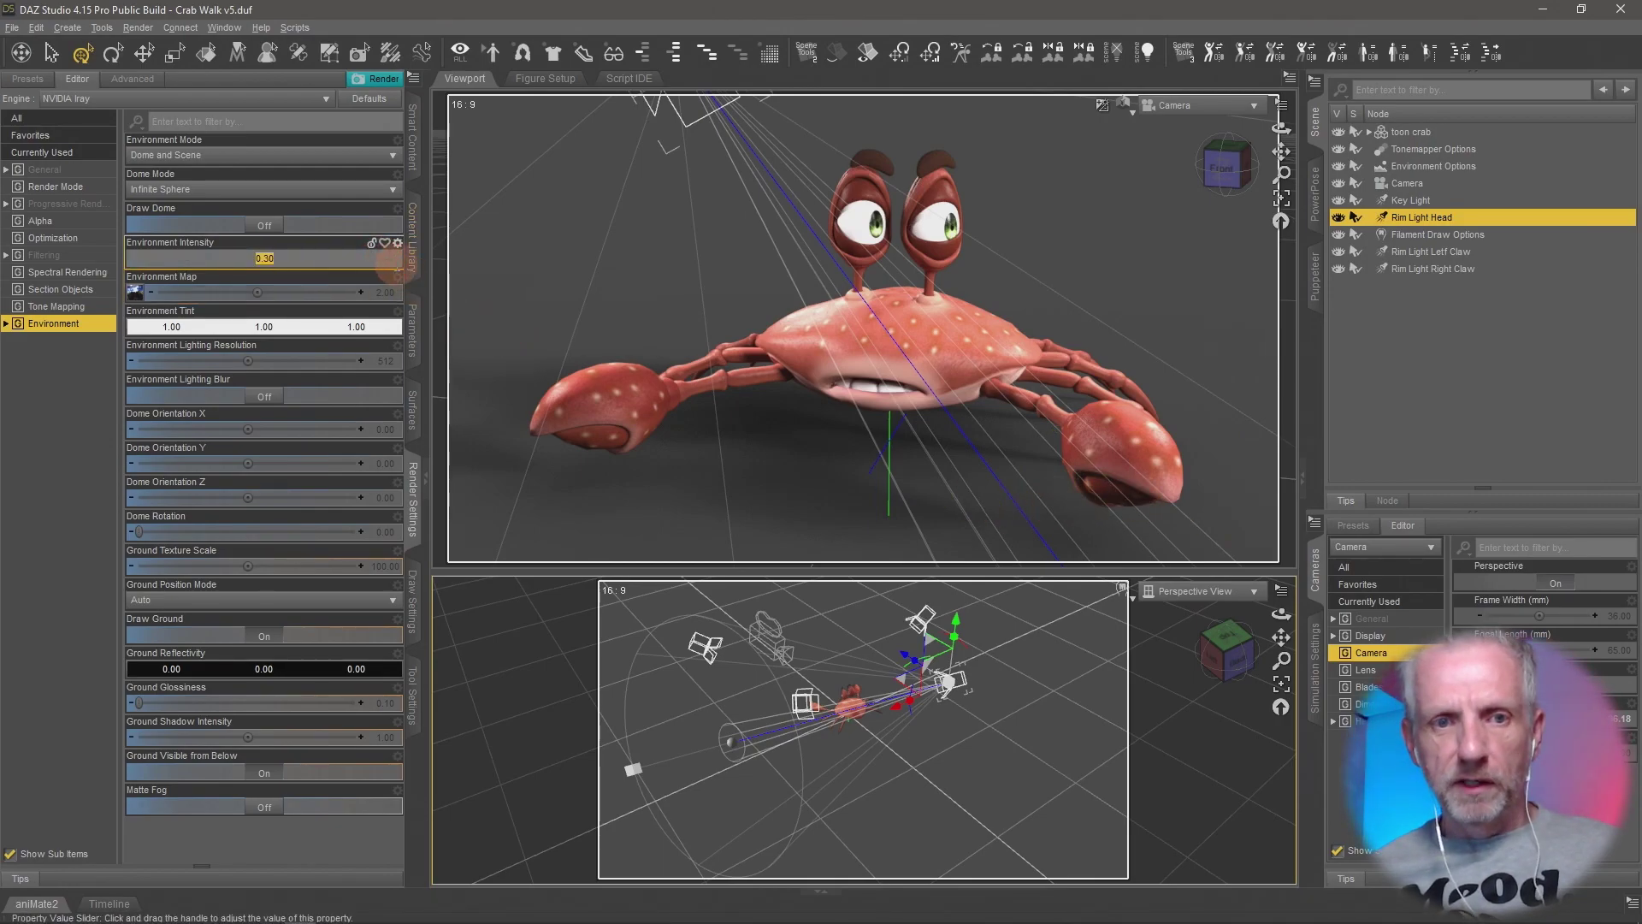
Try the default Environment Intensity of 1, and set it back to 0.
left_click(395, 270)
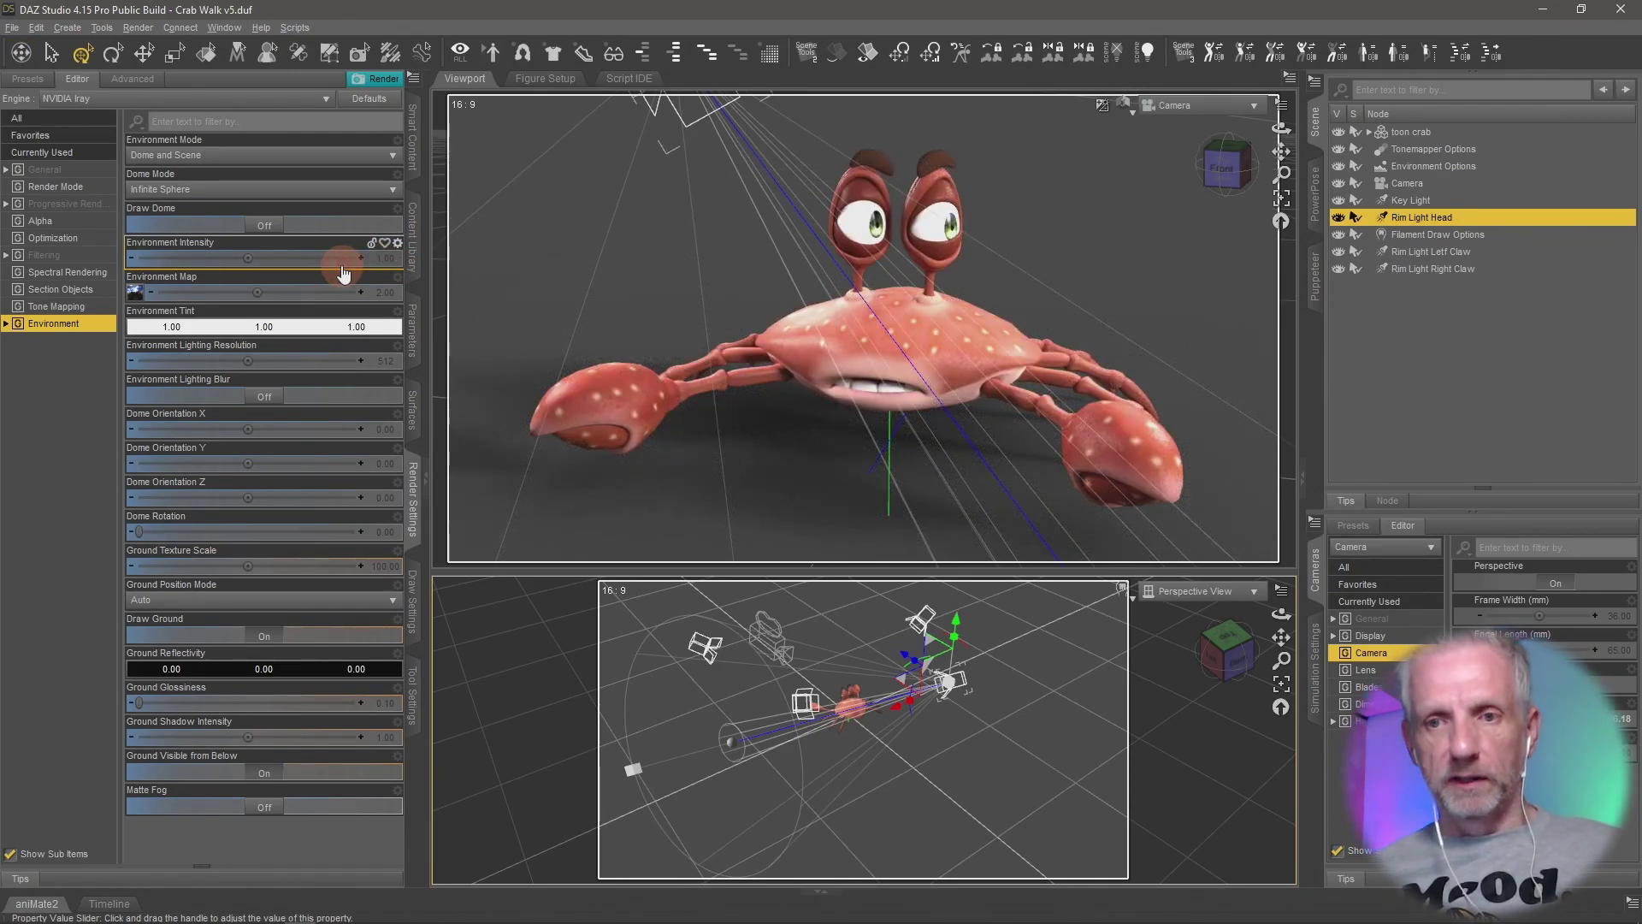
left_click(384, 259)
type("0")
key("Return")
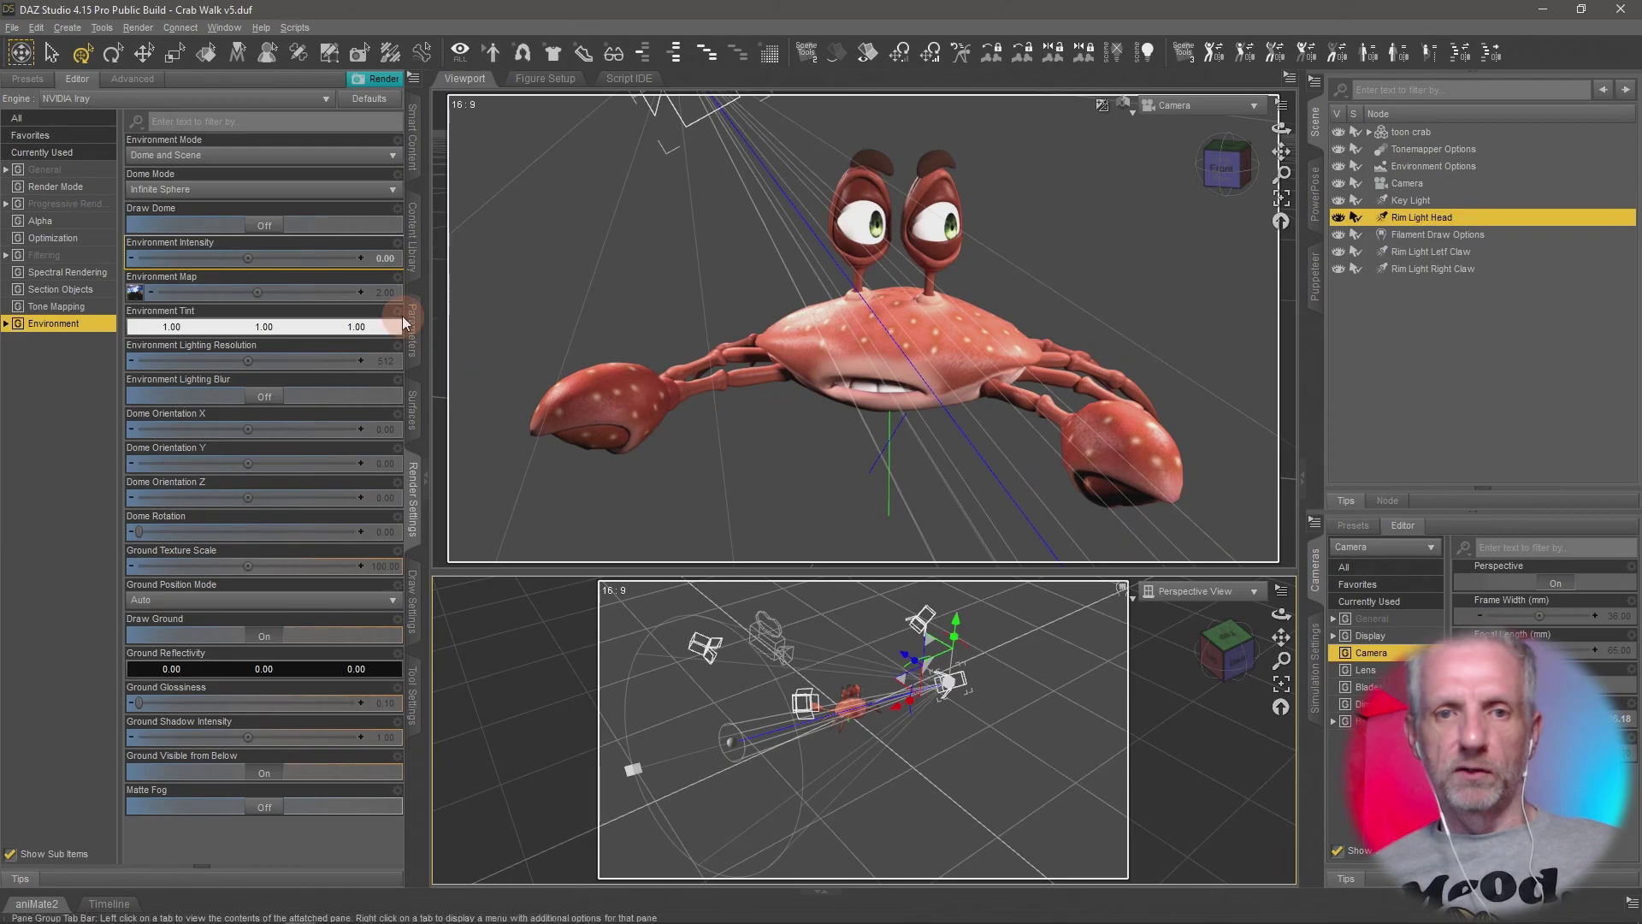
Set the Environment Intensity to 0.2 in the Iray render settings and check the crab's ambient light from slightly different camera angles.
left_click(386, 258)
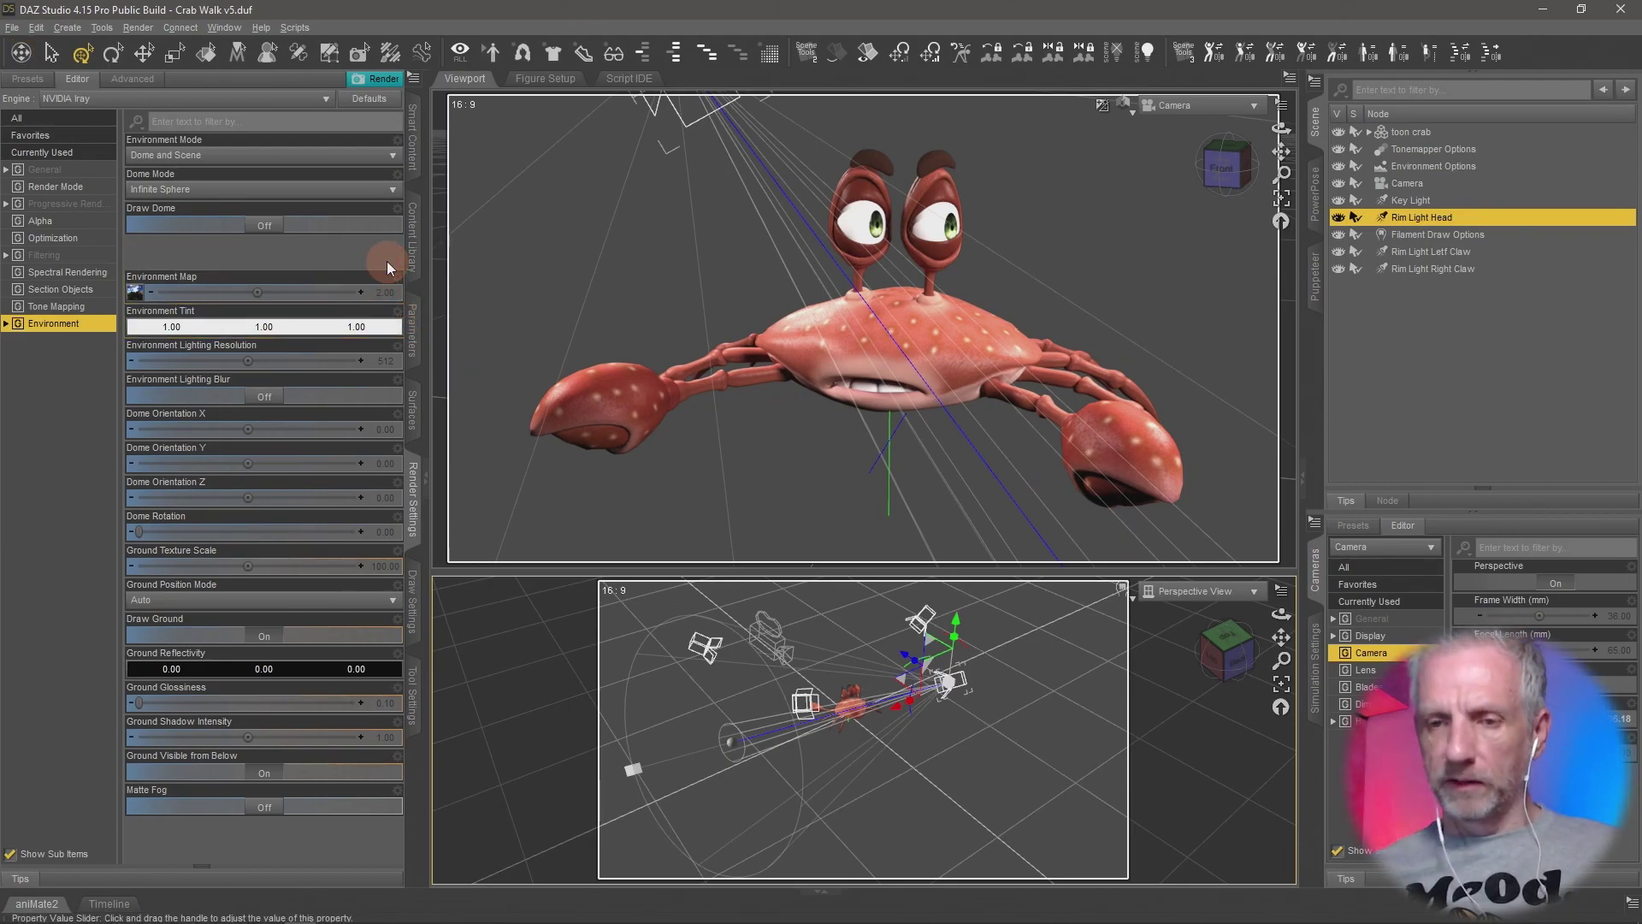
type(".2")
key("Return")
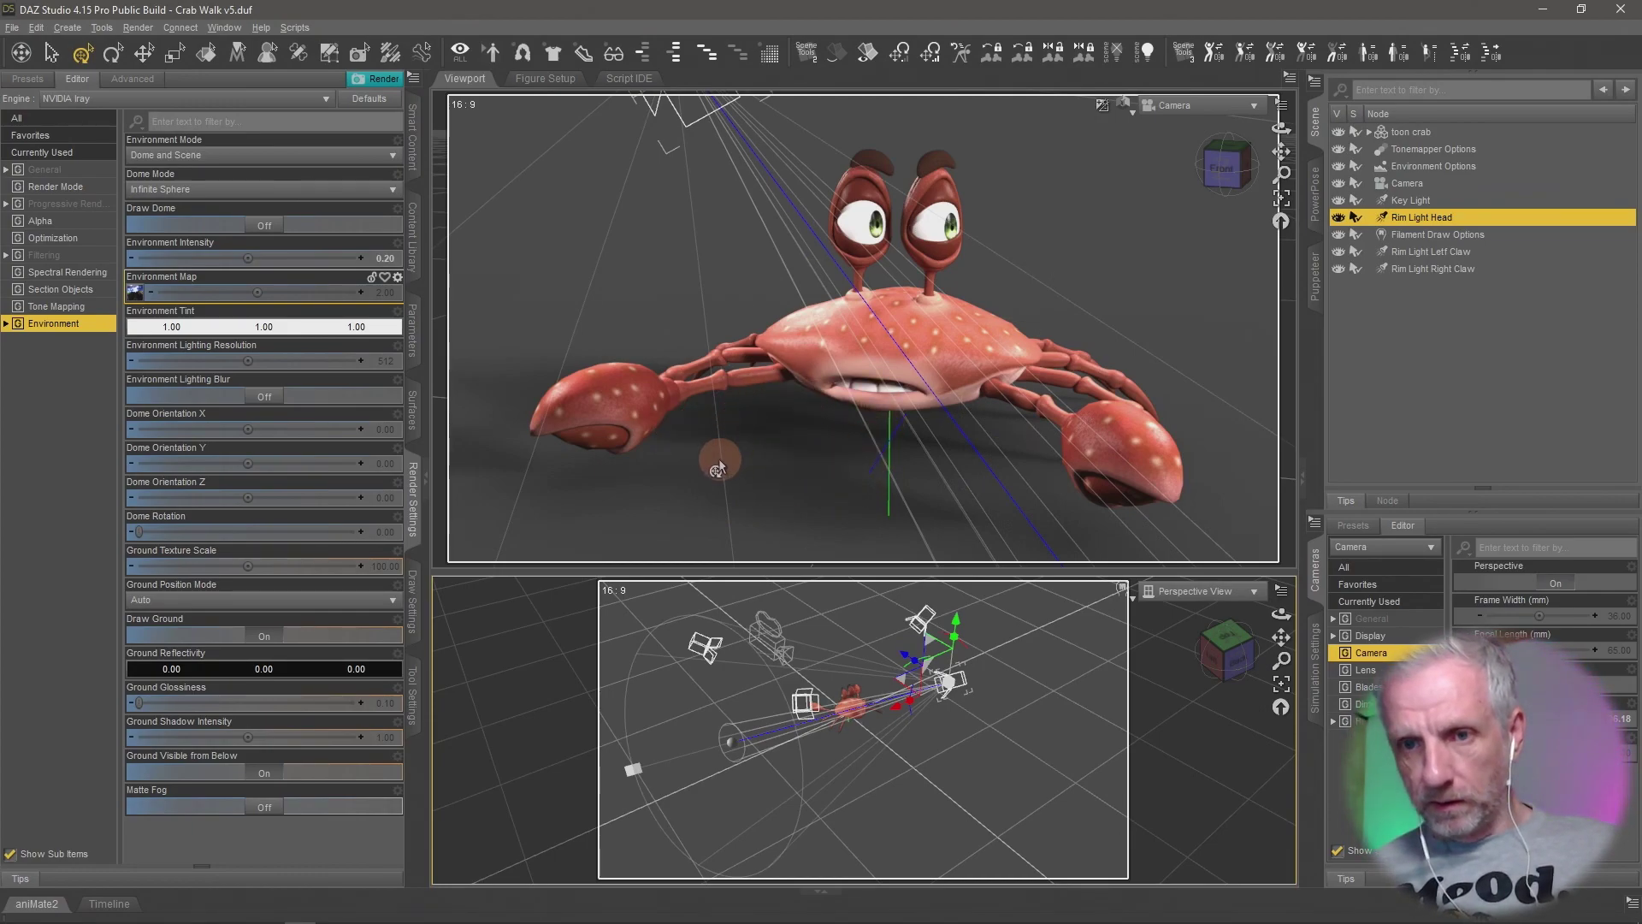
scroll(720, 467, "down", 2)
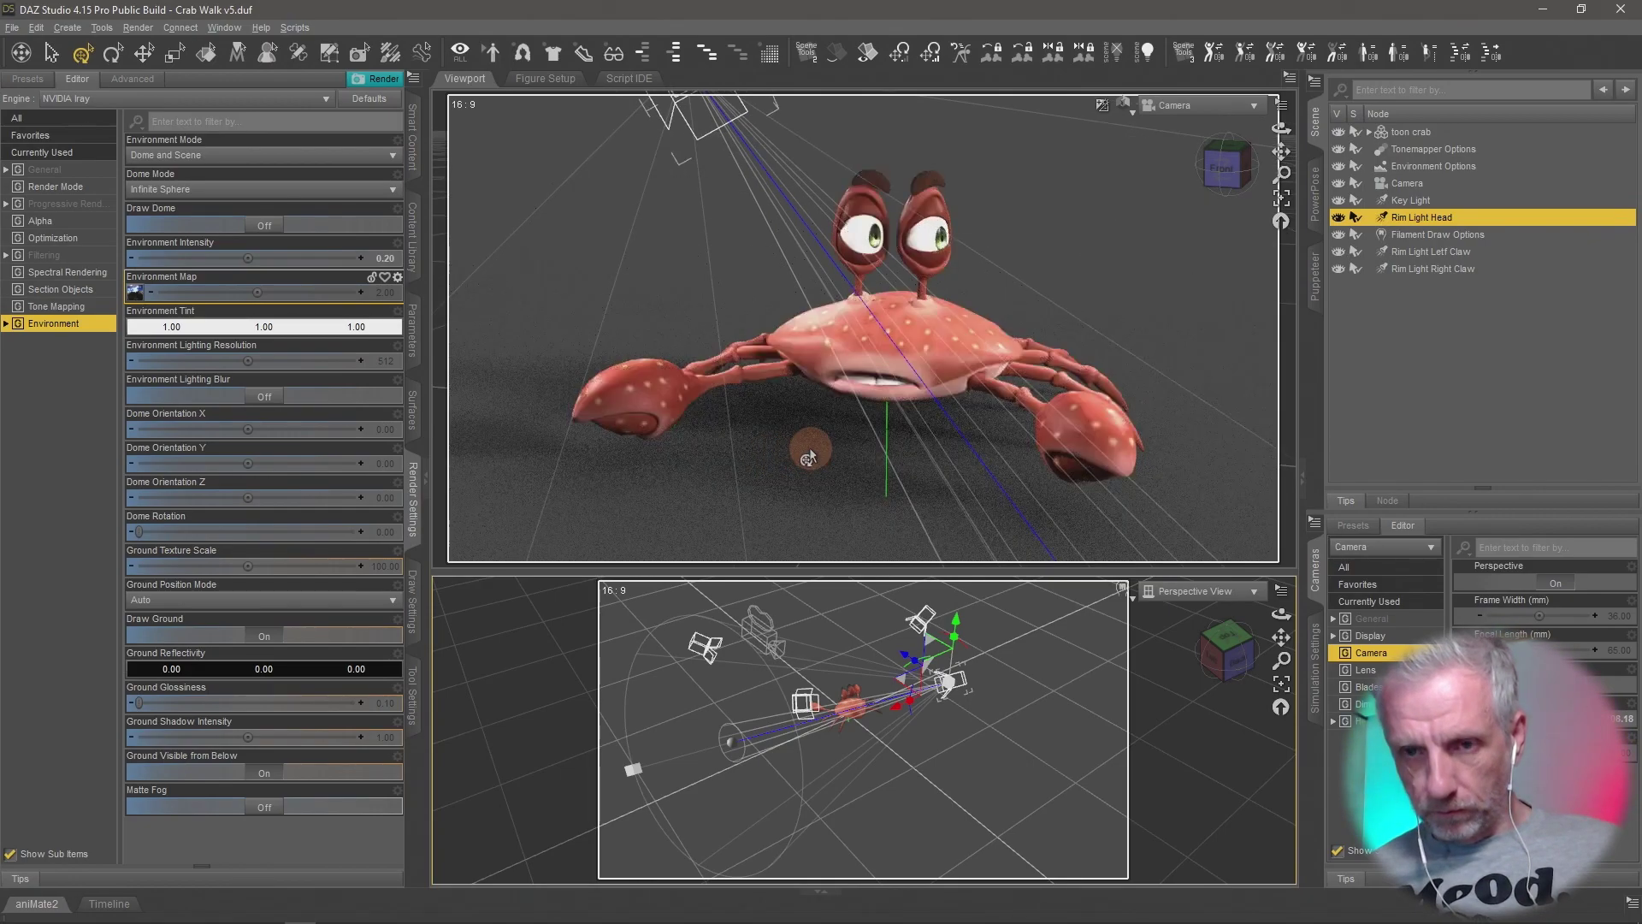
mouse_move(808, 458)
left_mouse_down()
mouse_move(781, 450)
mouse_move(804, 443)
left_mouse_up()
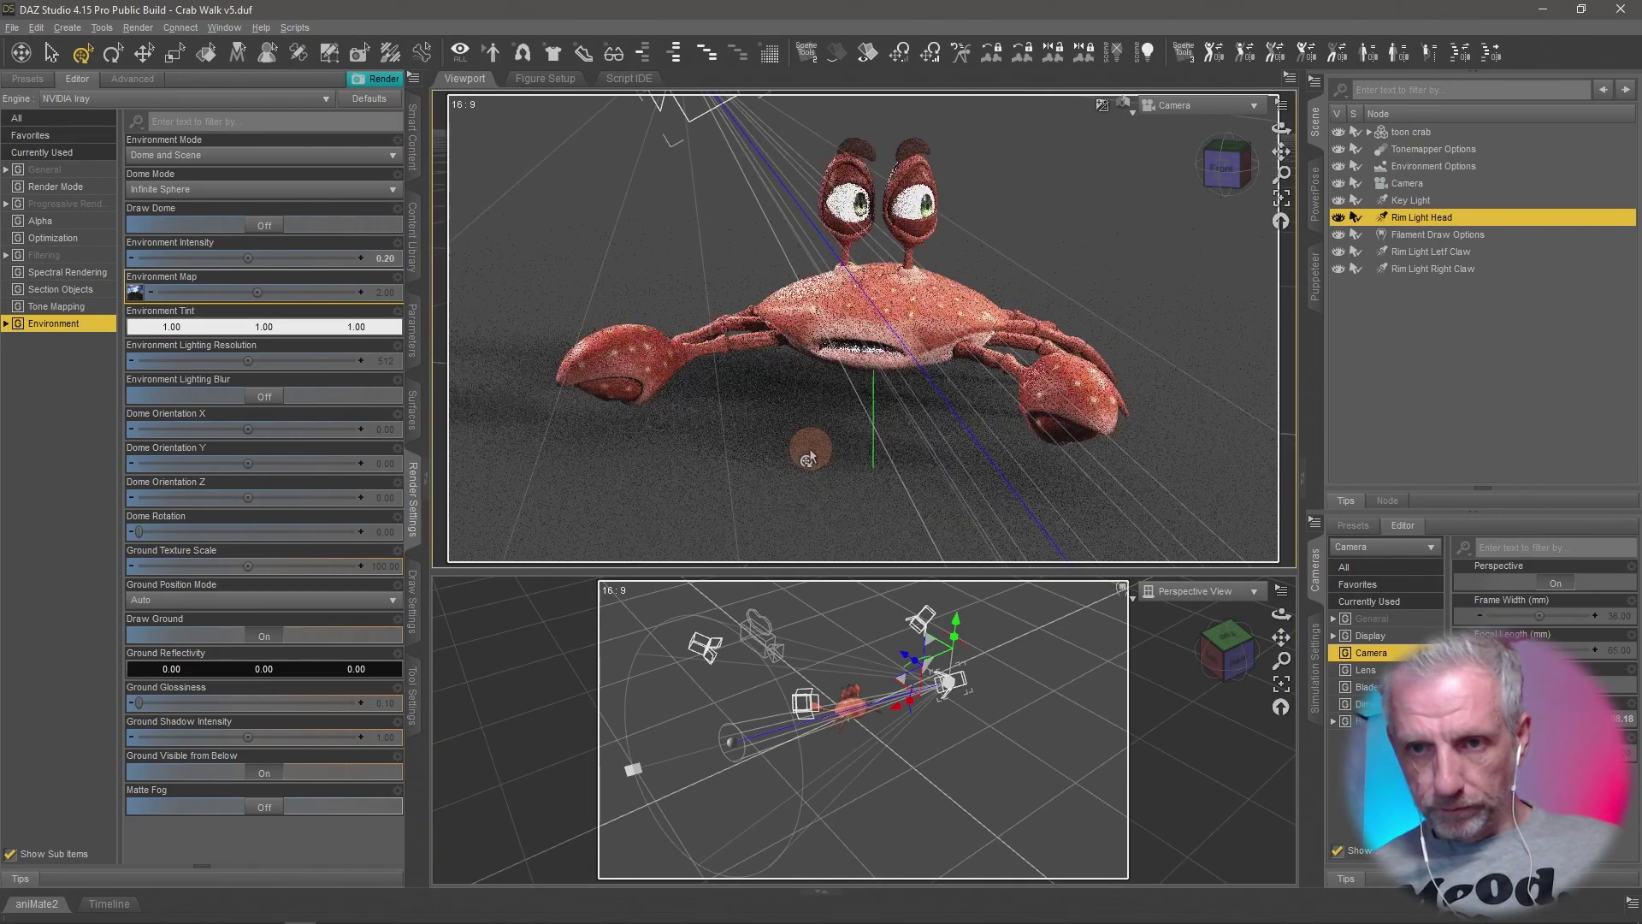
scroll(810, 449, "up", 2)
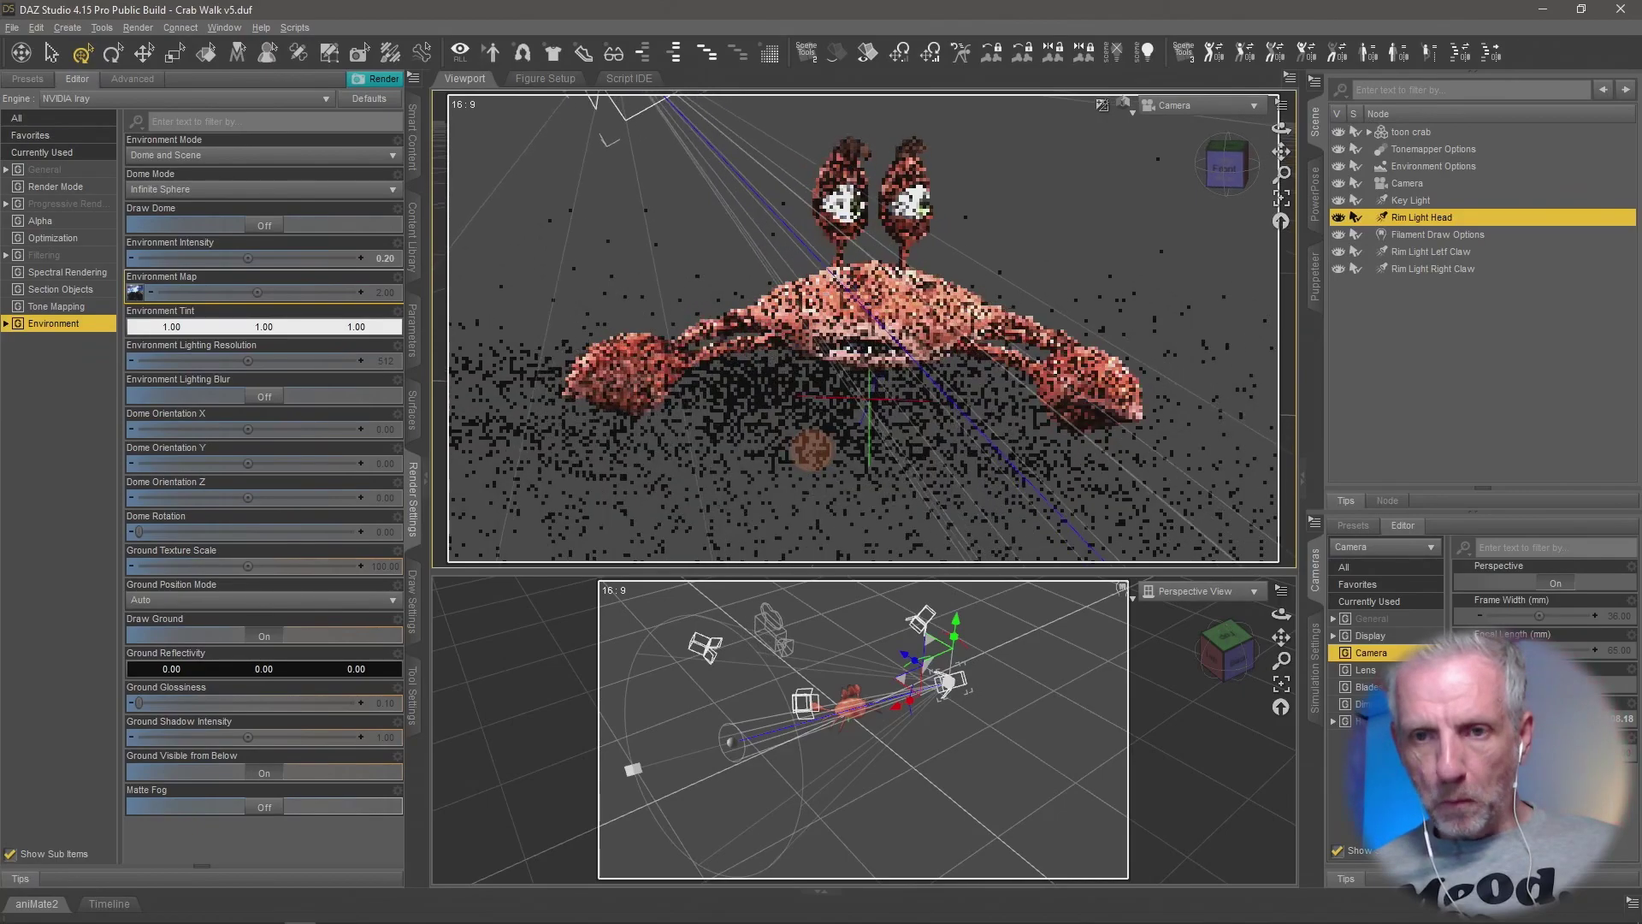
left_click_drag(811, 449, 809, 466)
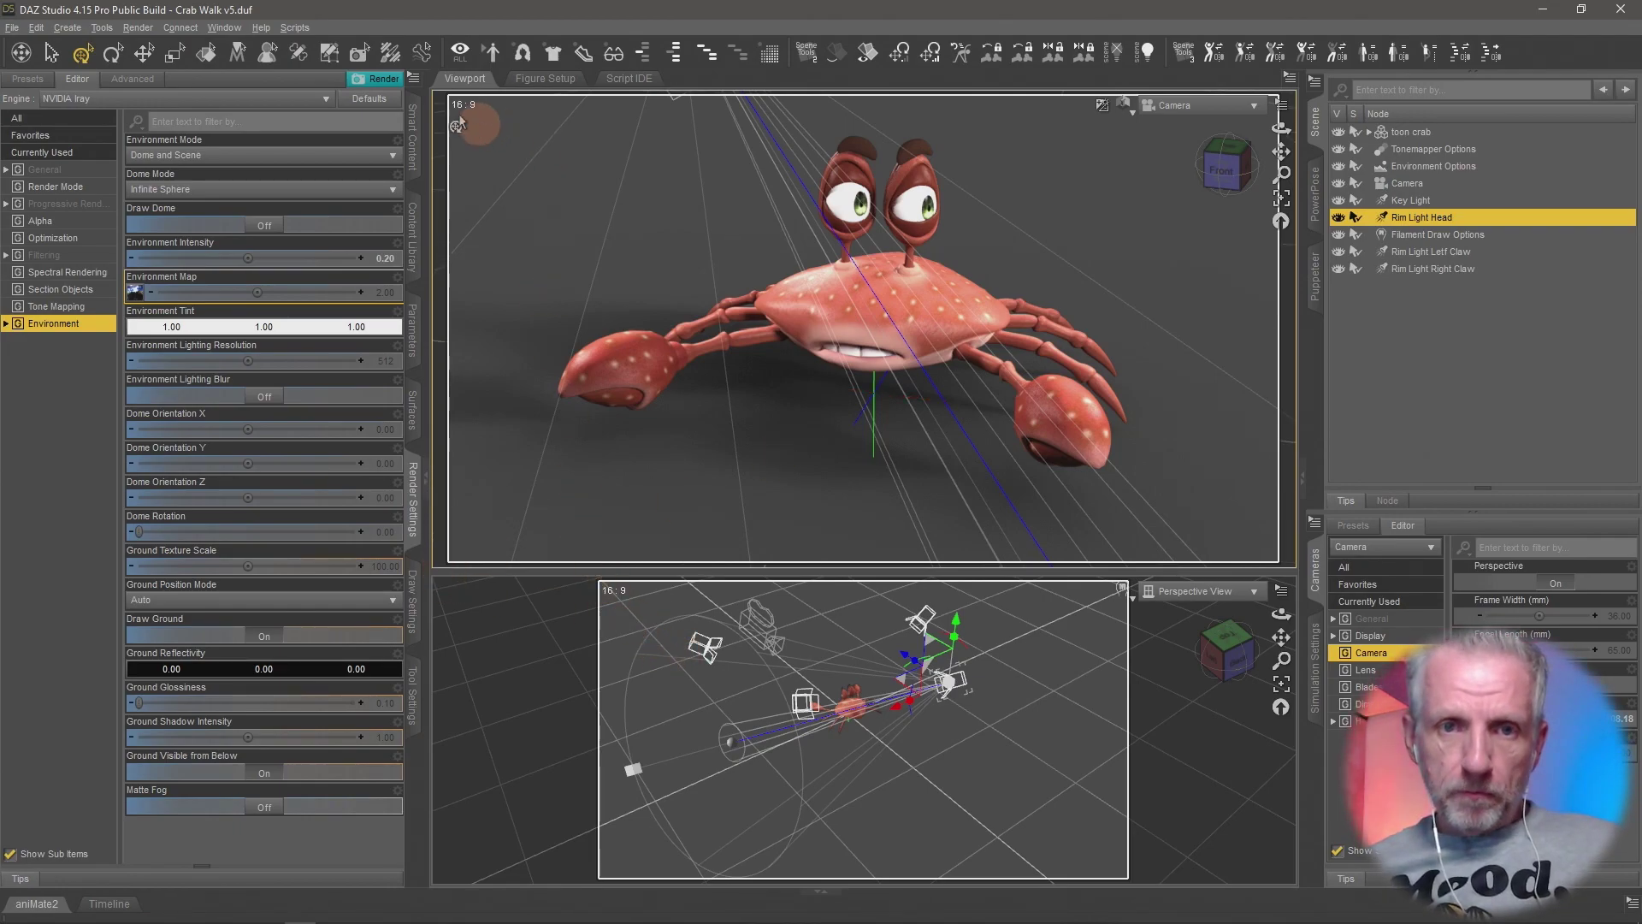
Render a test image of the crab through the scene camera and close the finished render.
left_click(225, 27)
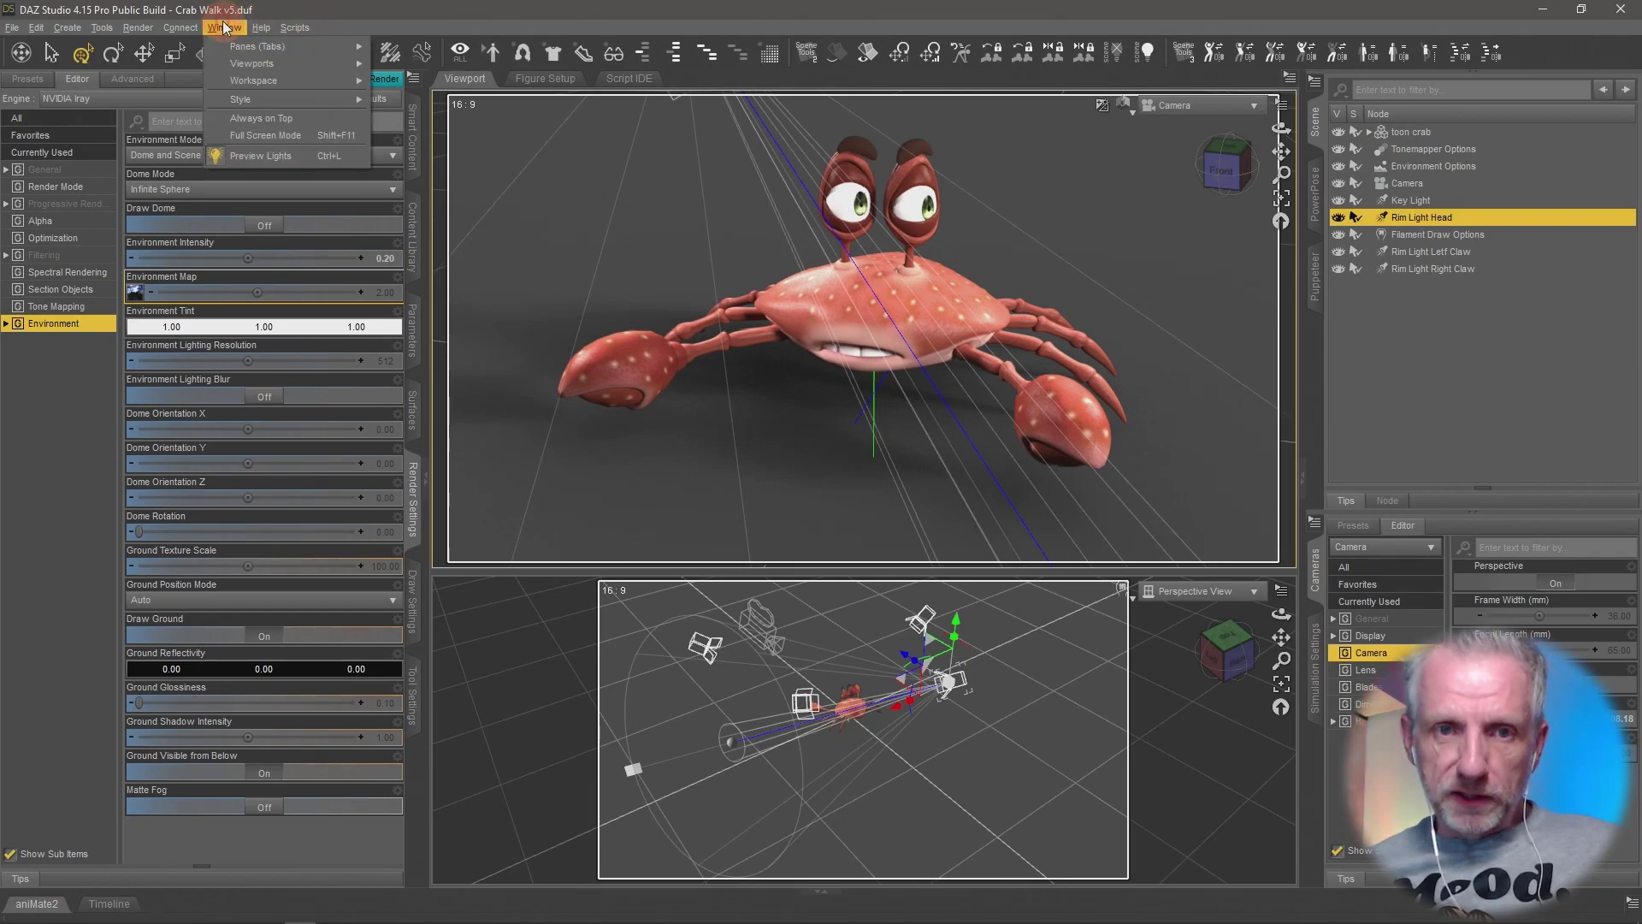
left_click(386, 8)
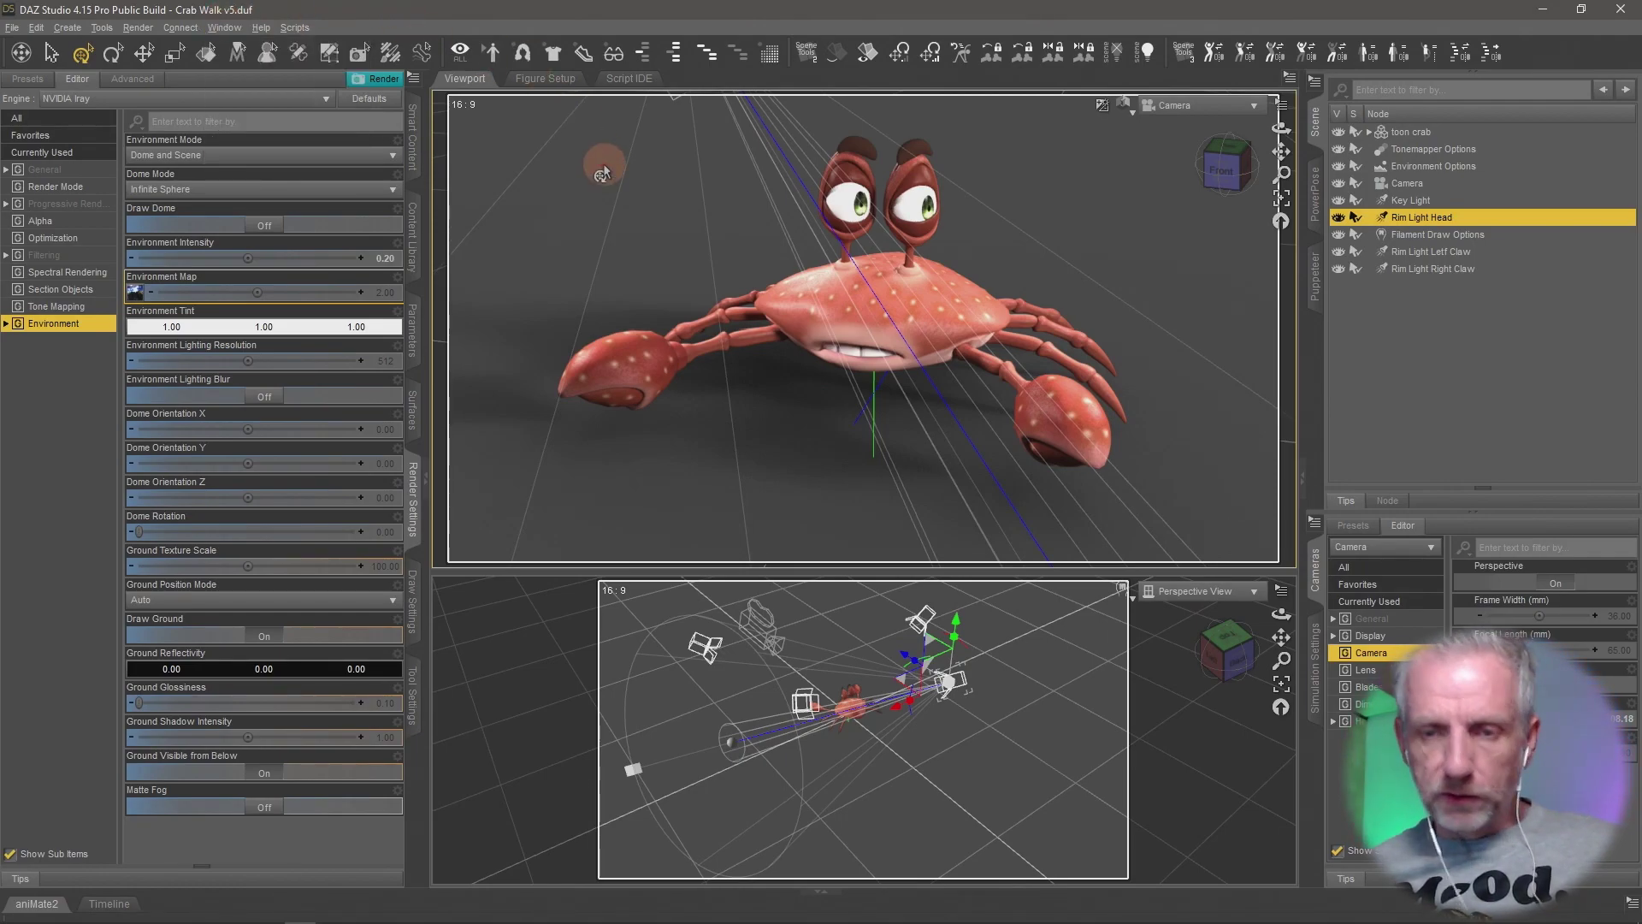
key("ctrl+r")
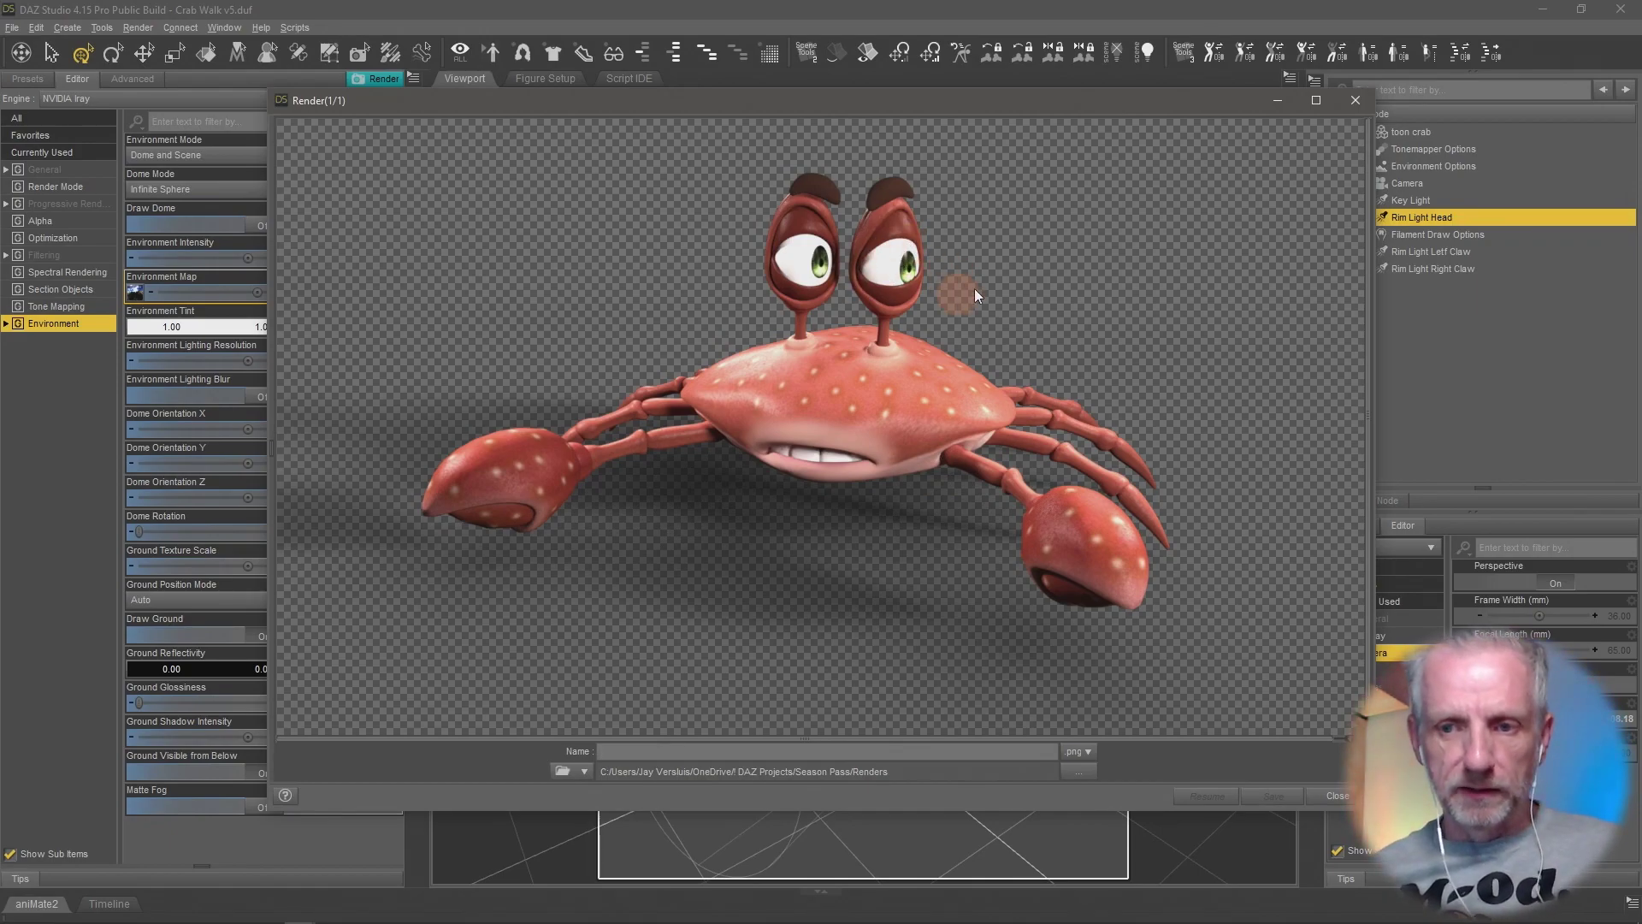
left_click(1357, 100)
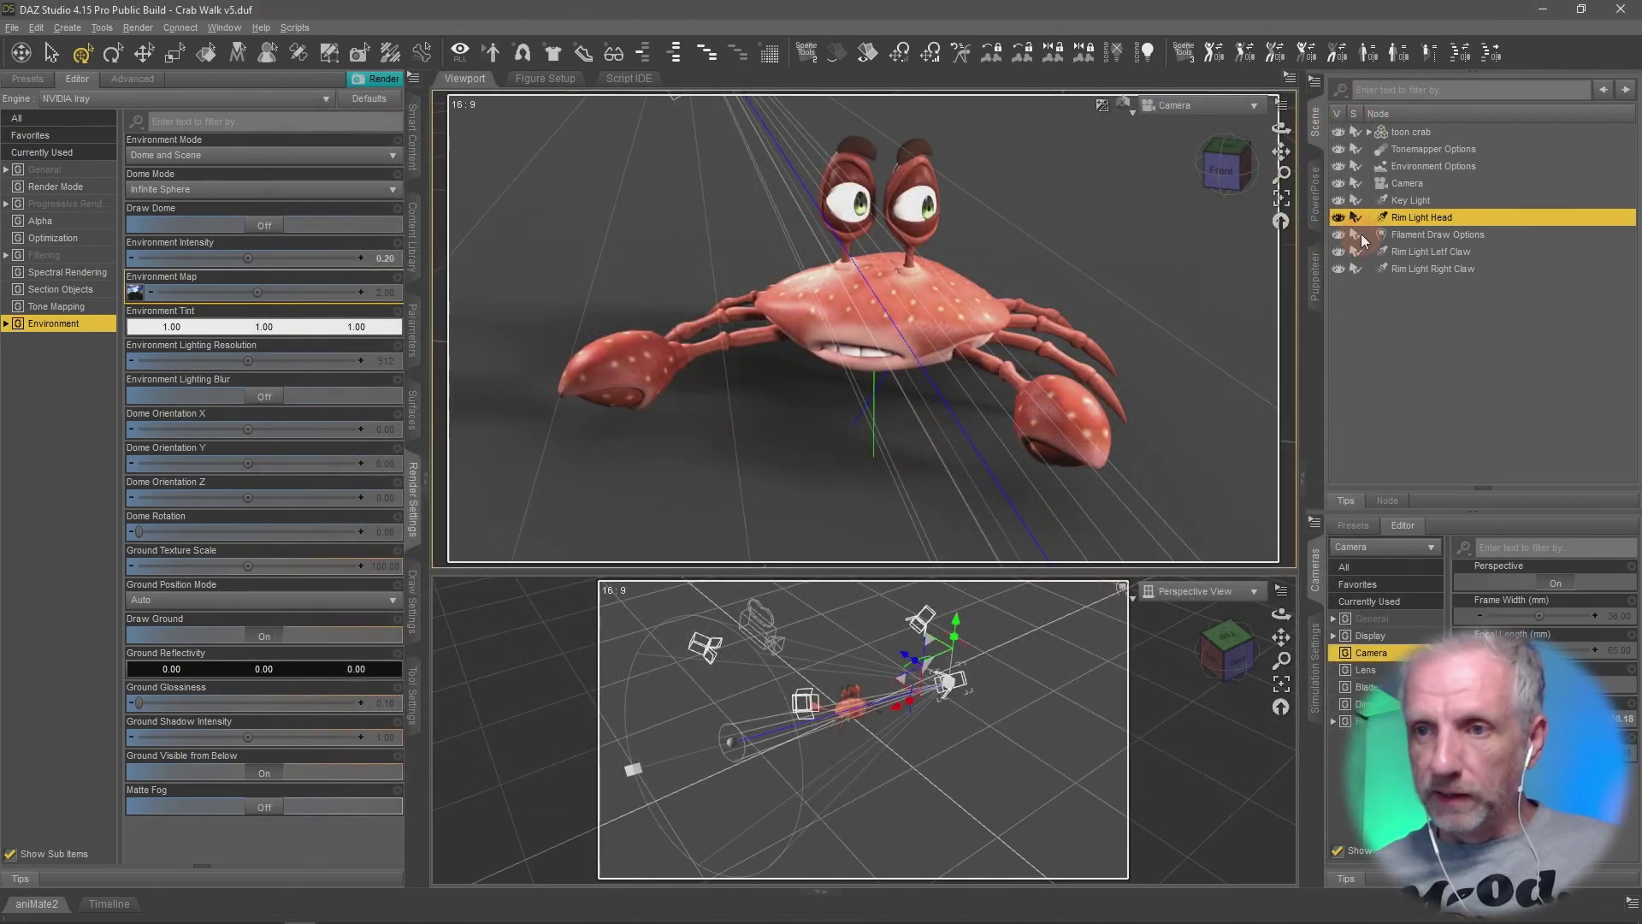
Try a luminous flux of 25000 lumens on the Key Light.
left_click(1421, 201)
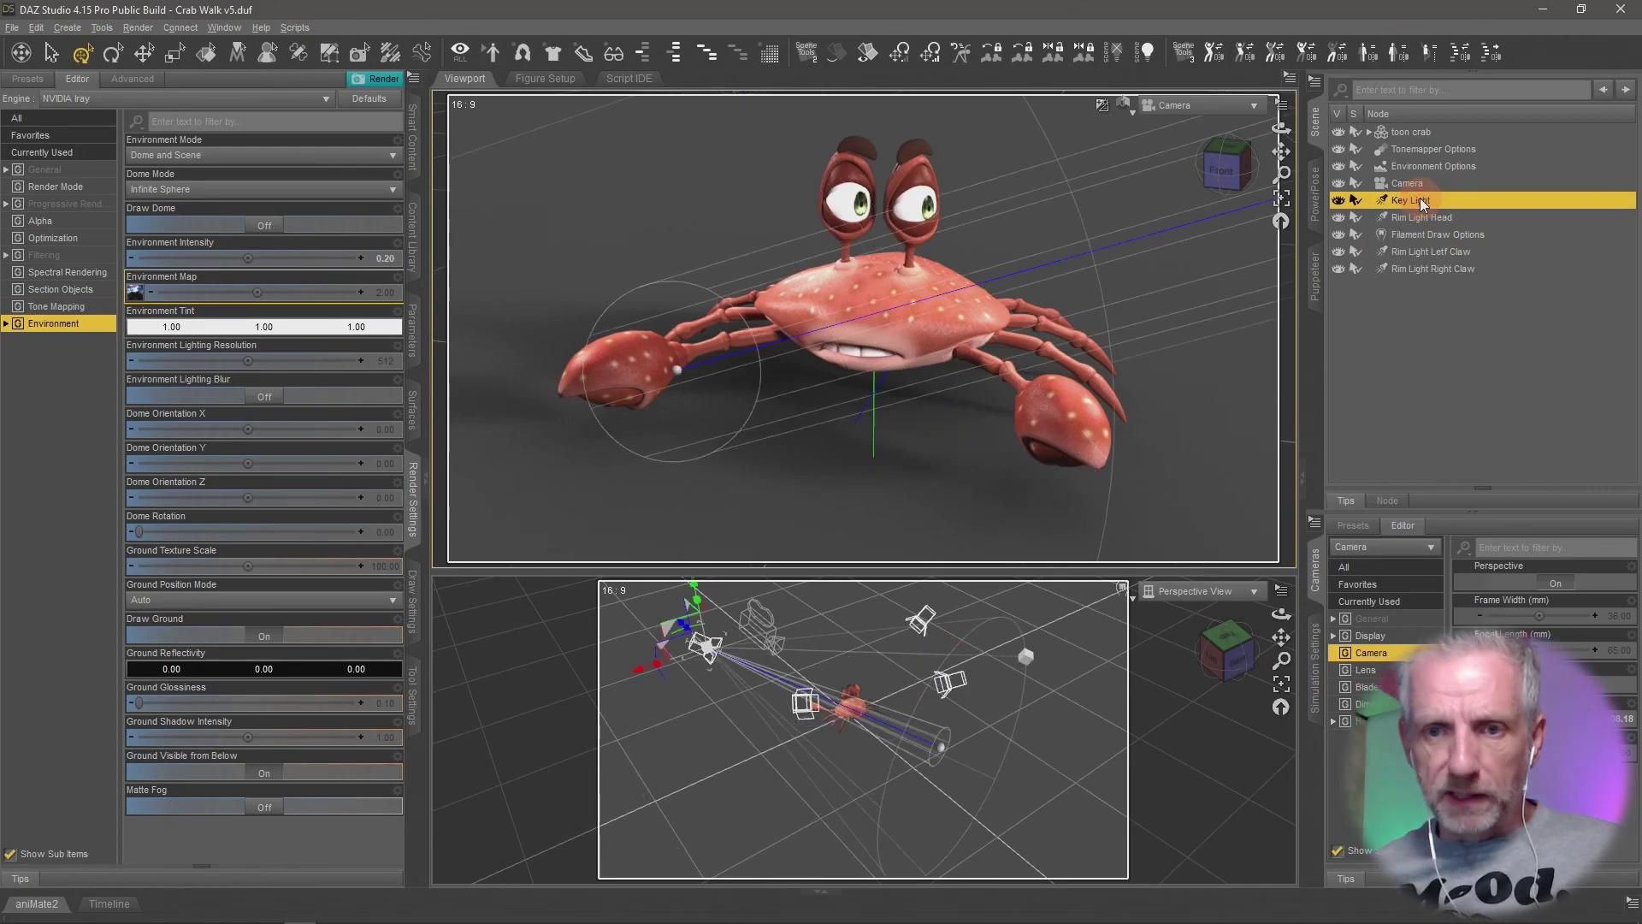
mouse_move(825, 742)
left_mouse_down()
mouse_move(898, 761)
mouse_move(825, 751)
left_mouse_up()
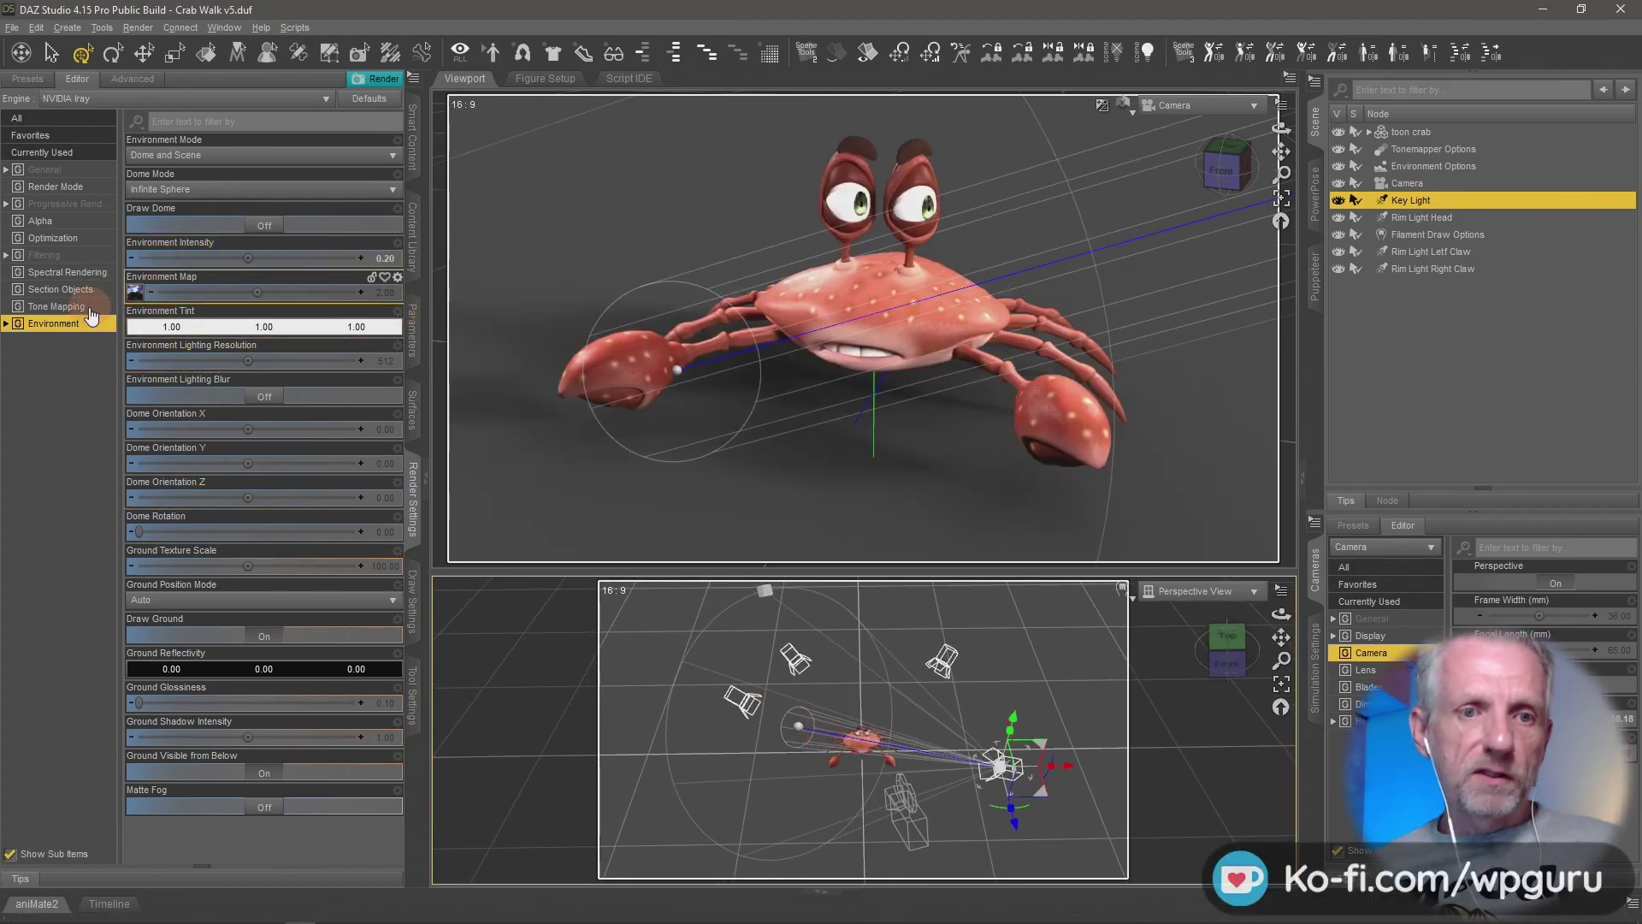
left_click(412, 329)
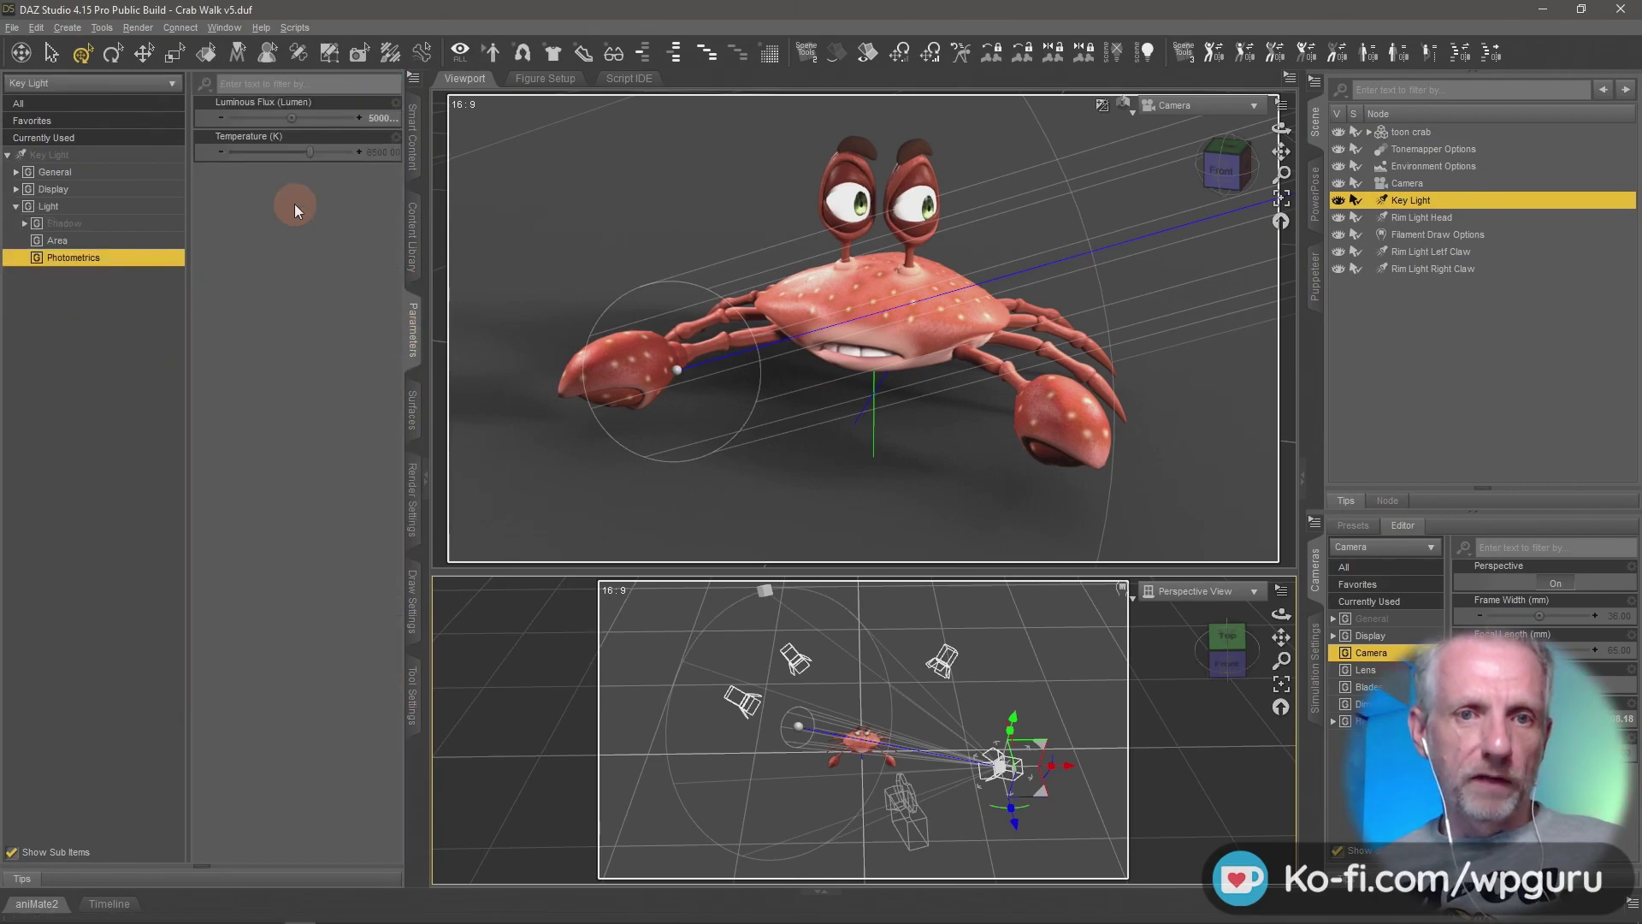
left_click(379, 120)
type("25000")
key("Return")
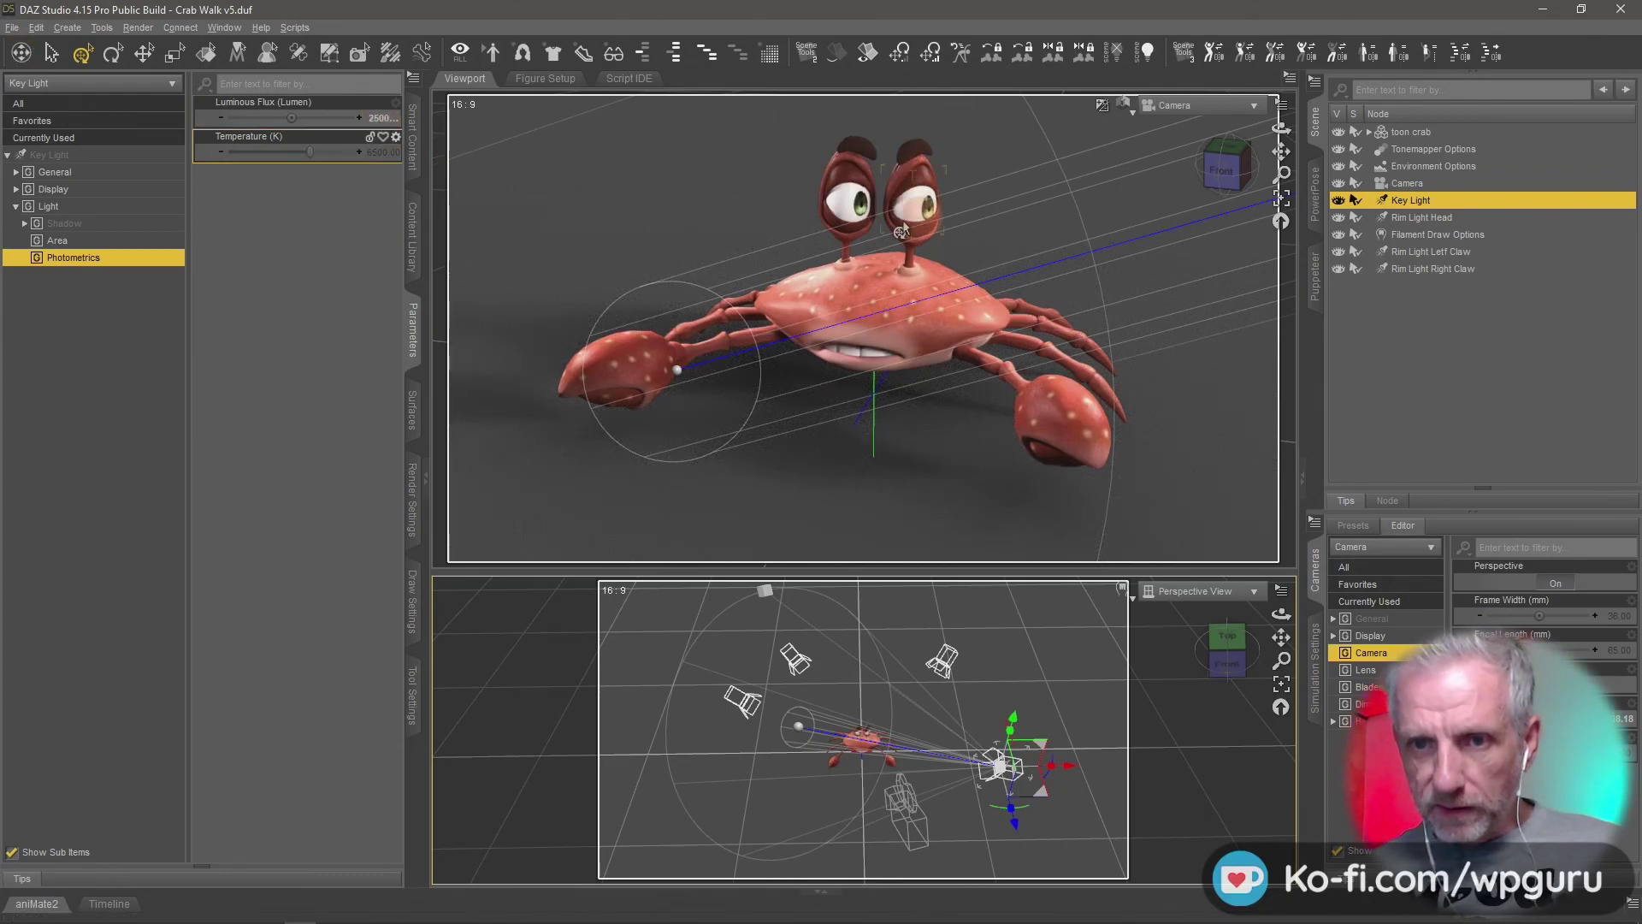
Make a test render of the crab with the Key Light at 25000 lumens, restarting it from the camera viewport.
key("ctrl+r")
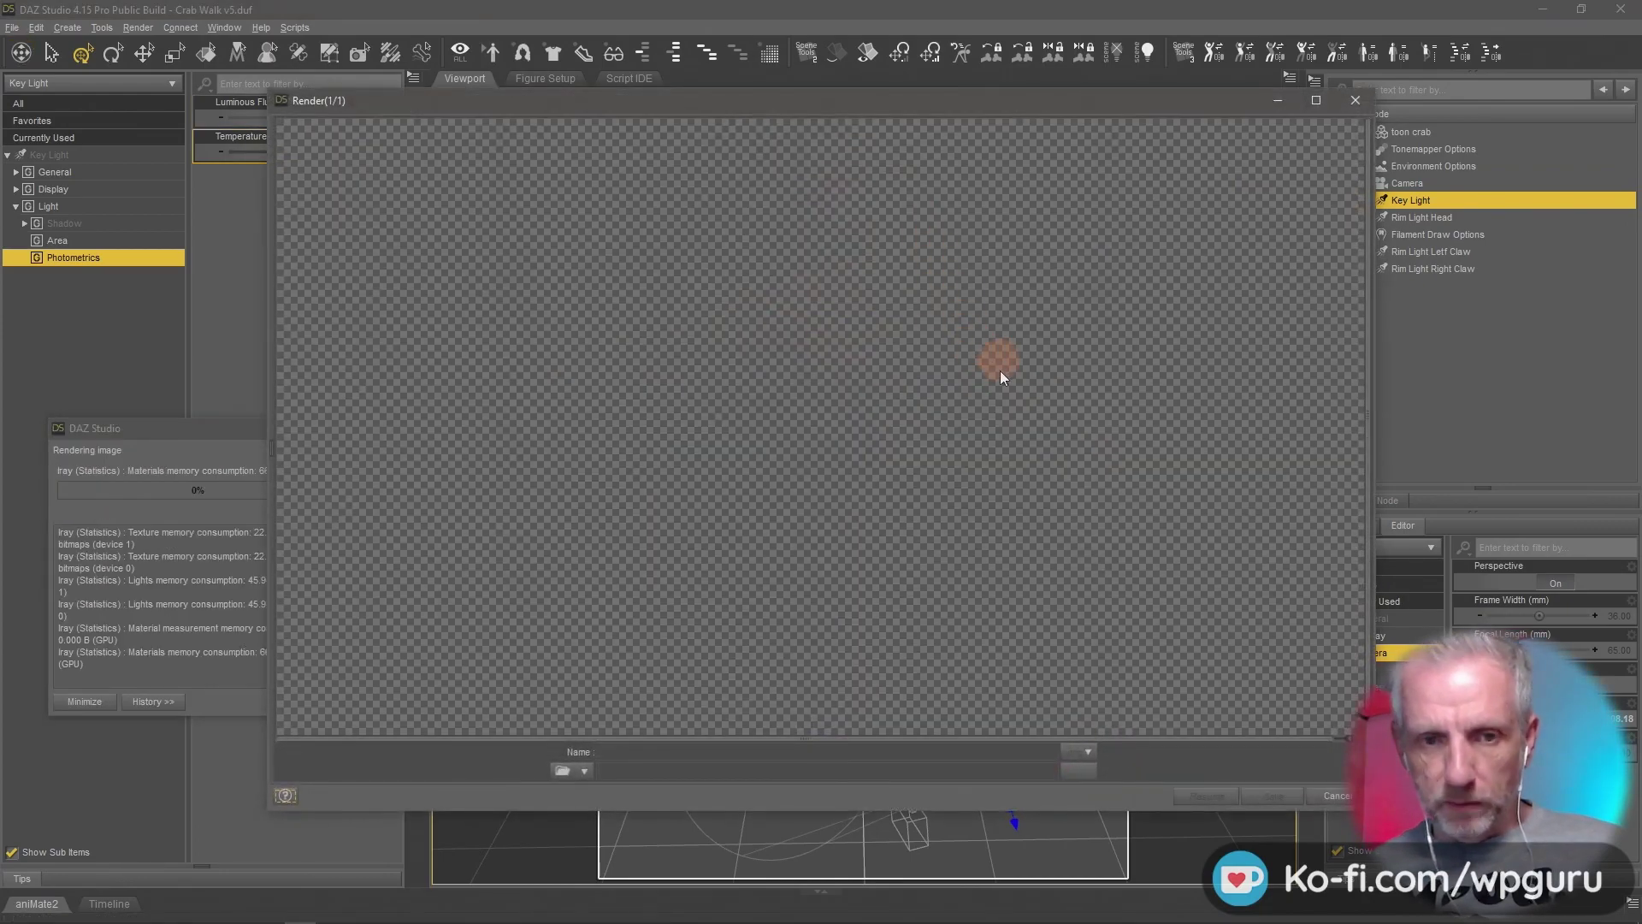
left_click(1317, 804)
left_click(1043, 196)
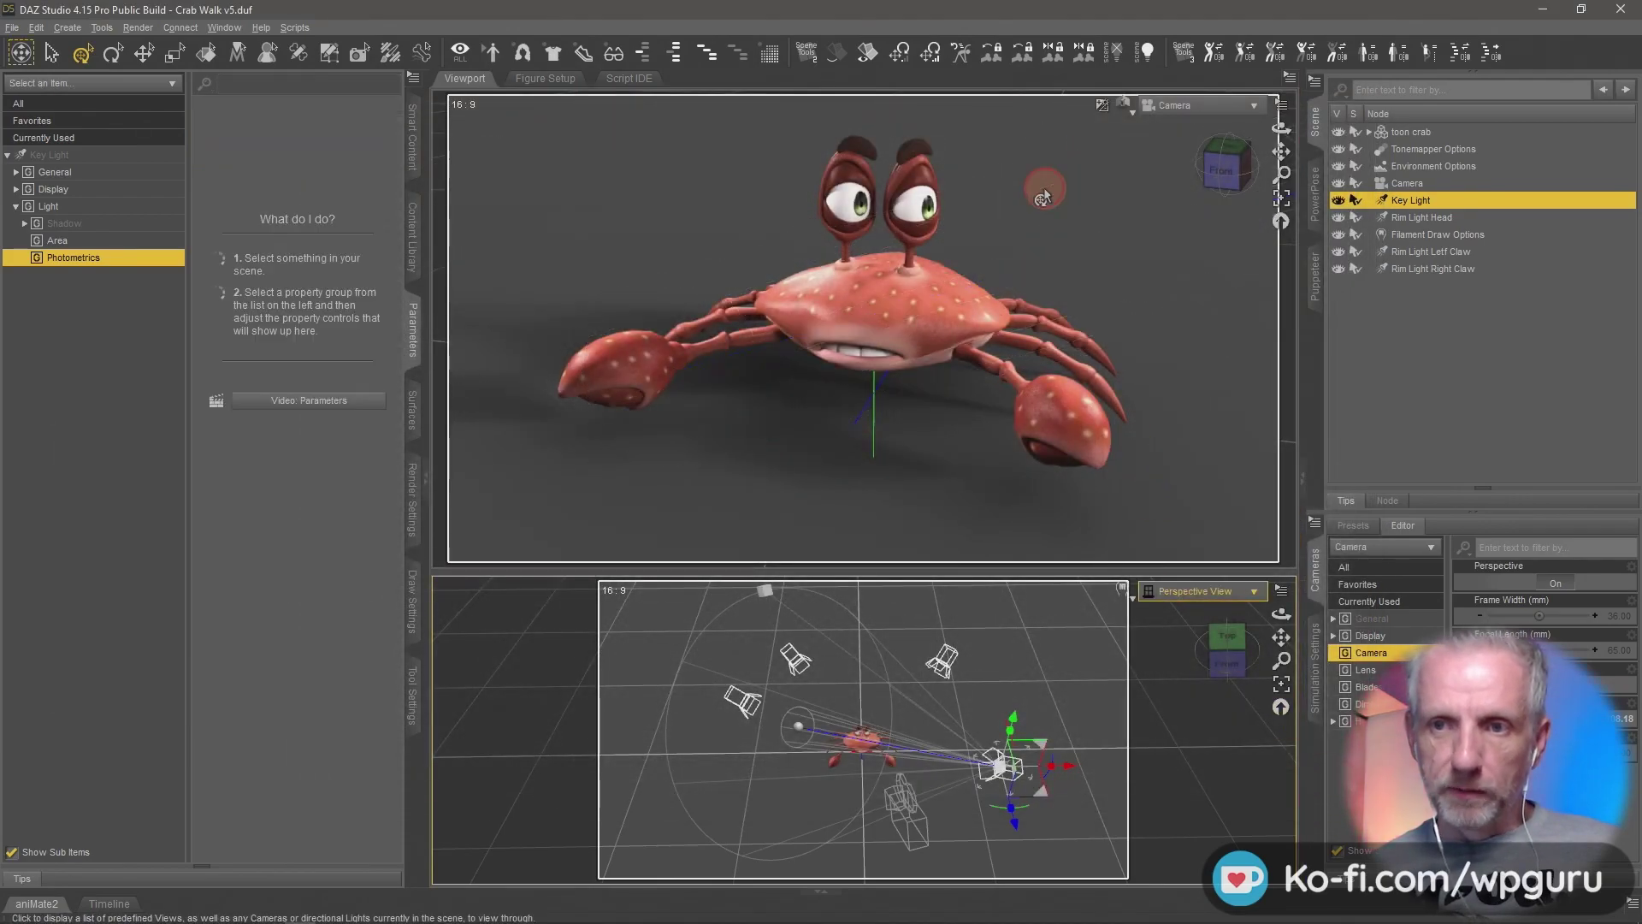
key("ctrl+r")
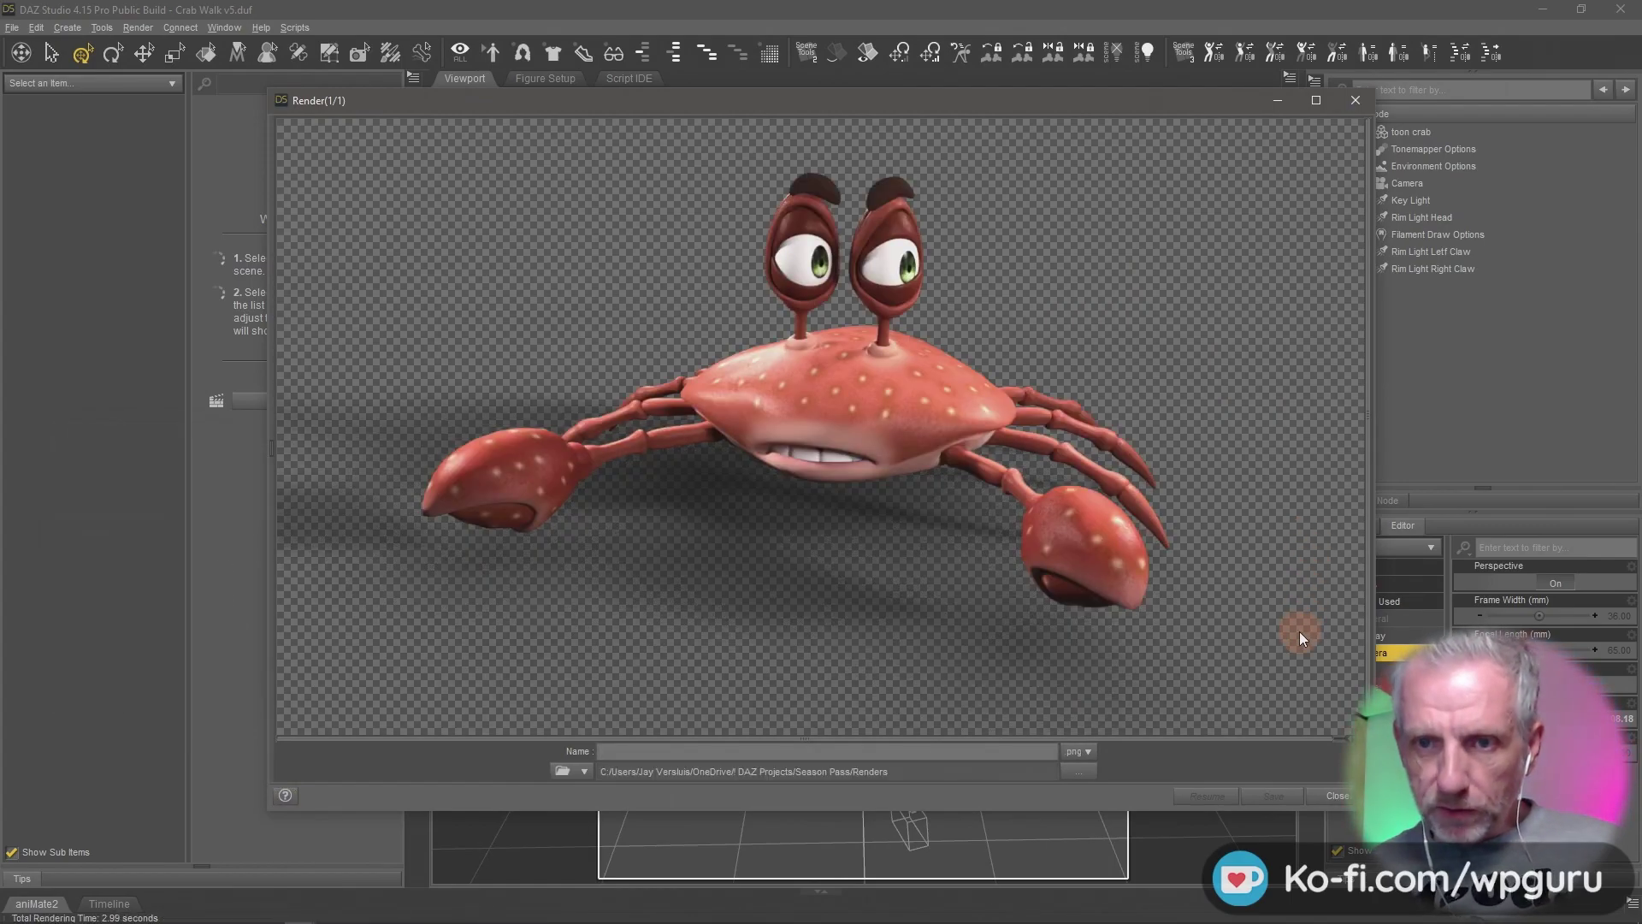
left_click(1337, 796)
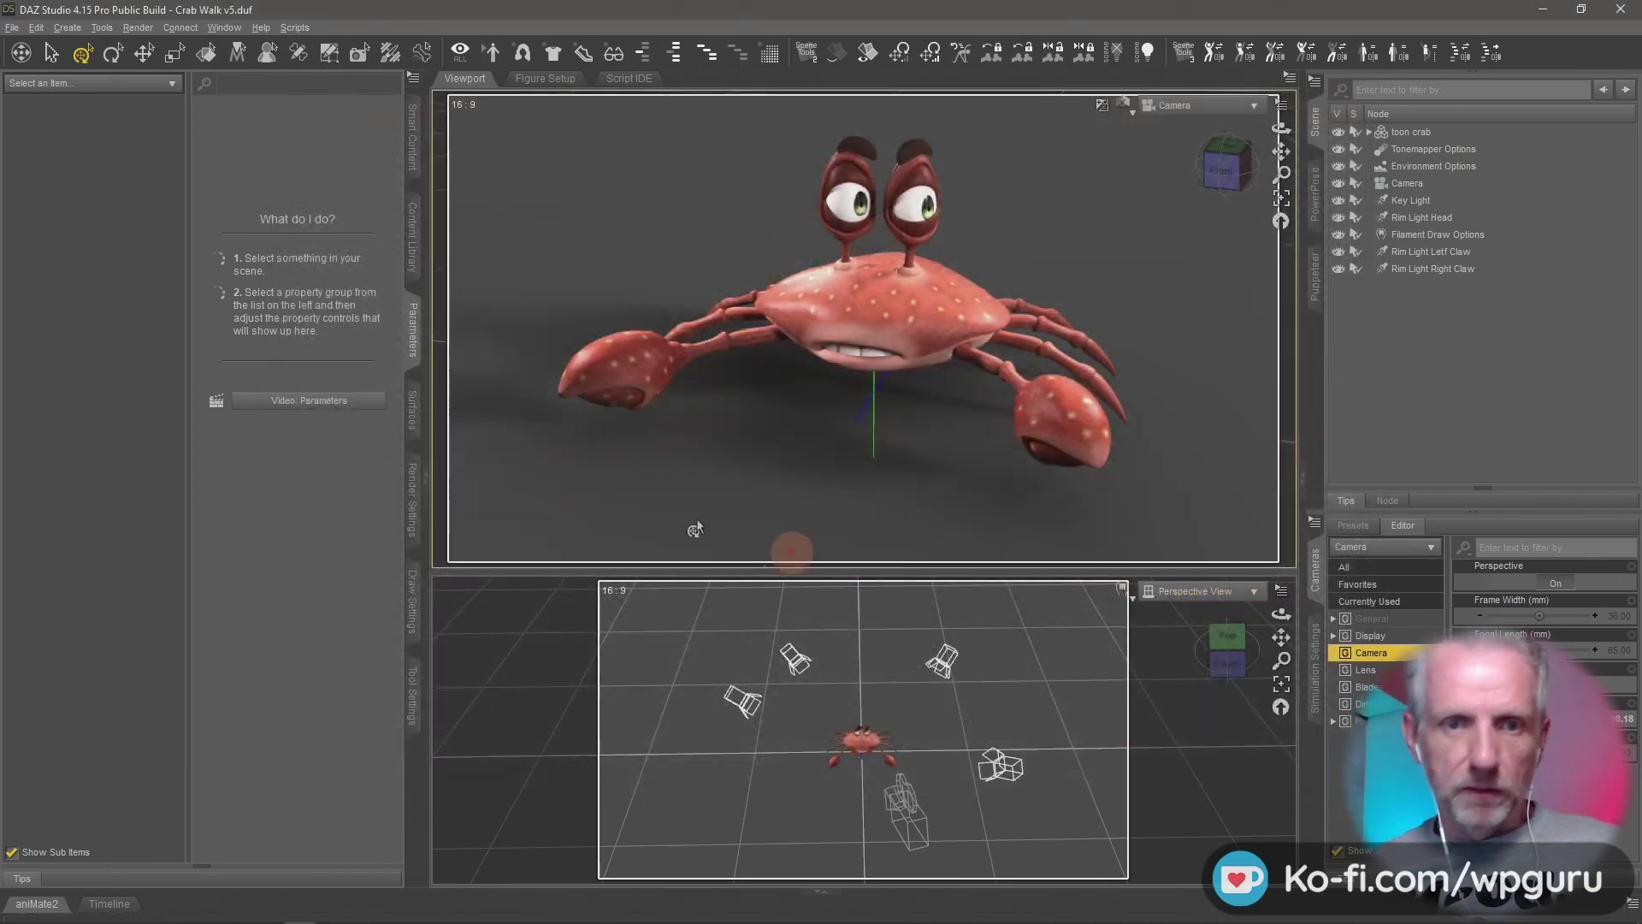
Try the Key Light's luminous flux at 35000 lumens and check it in a test render.
left_click(1410, 199)
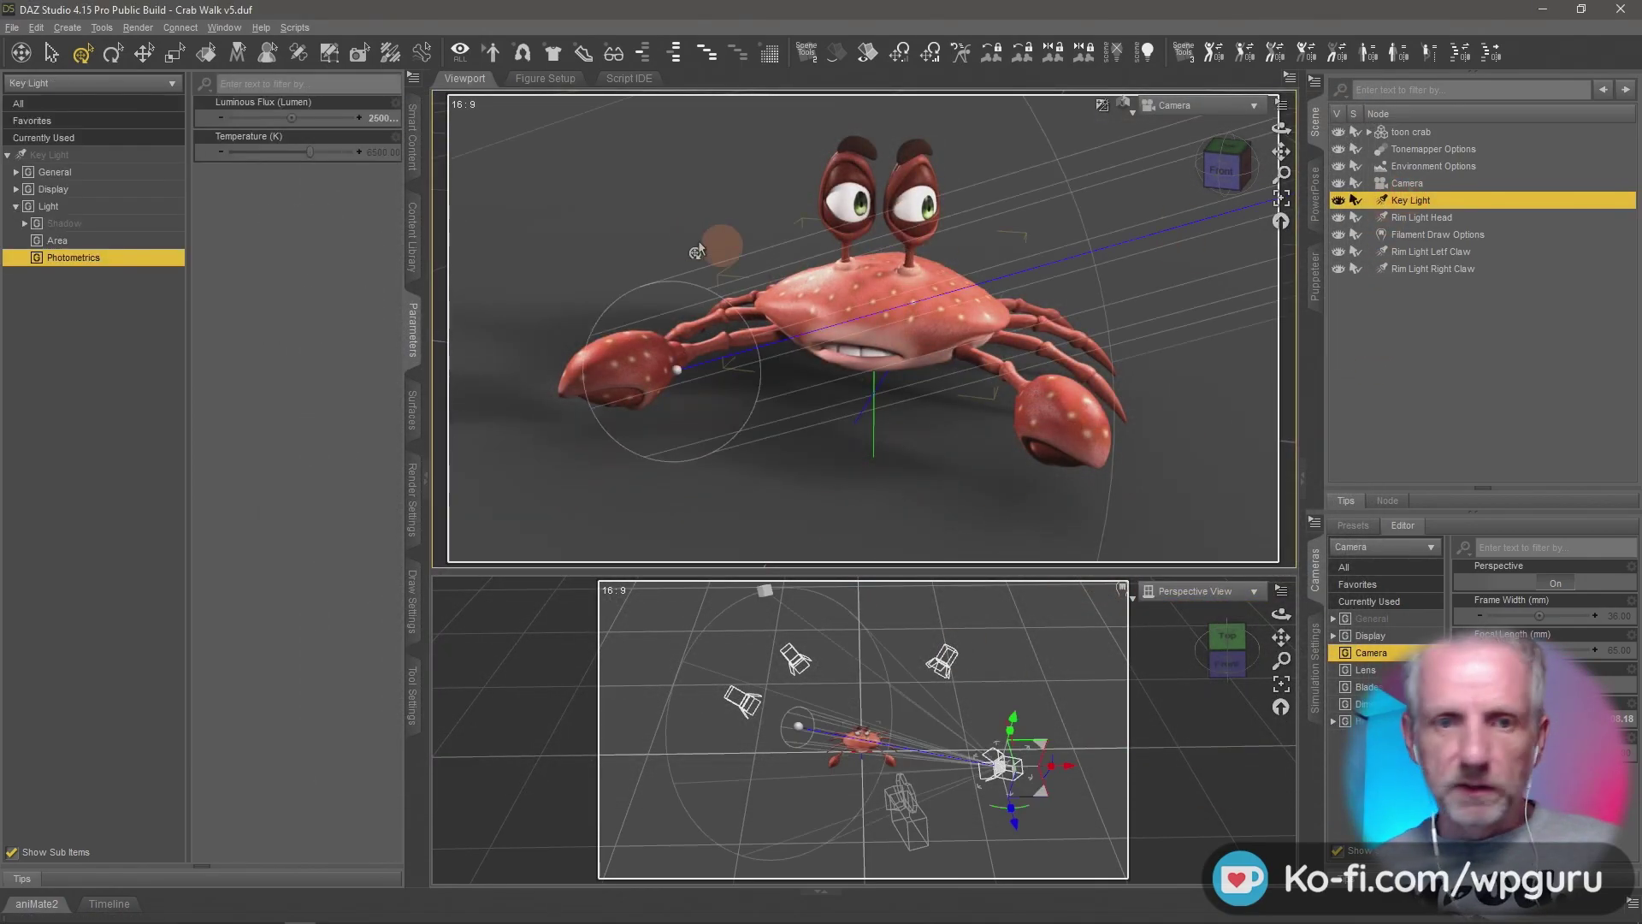
left_click(380, 117)
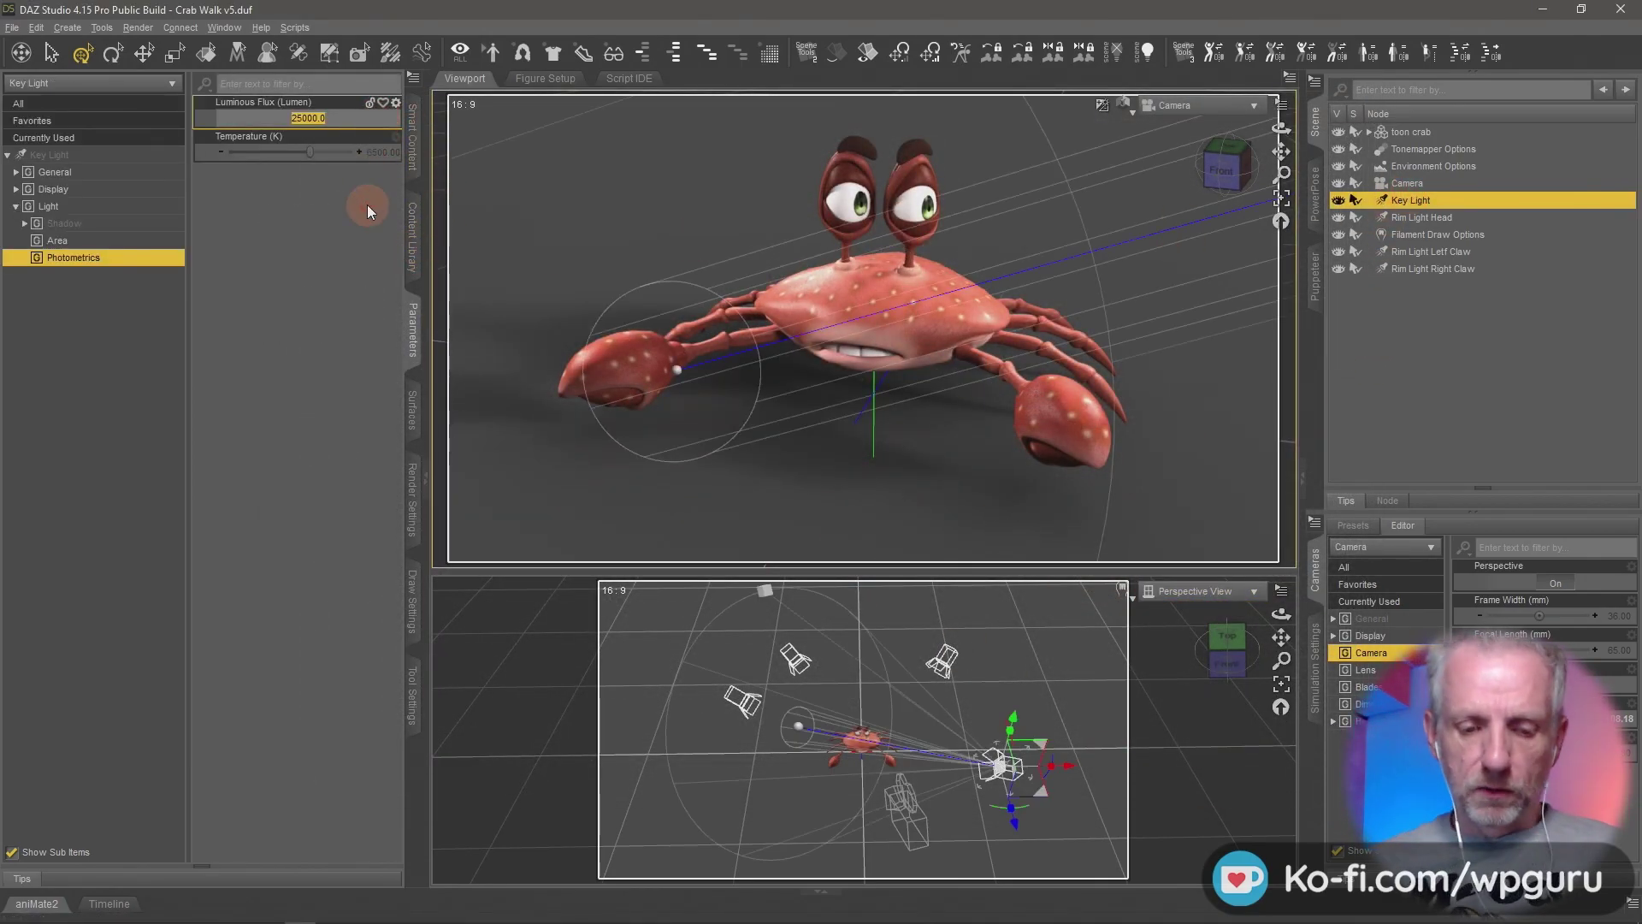
type("3500")
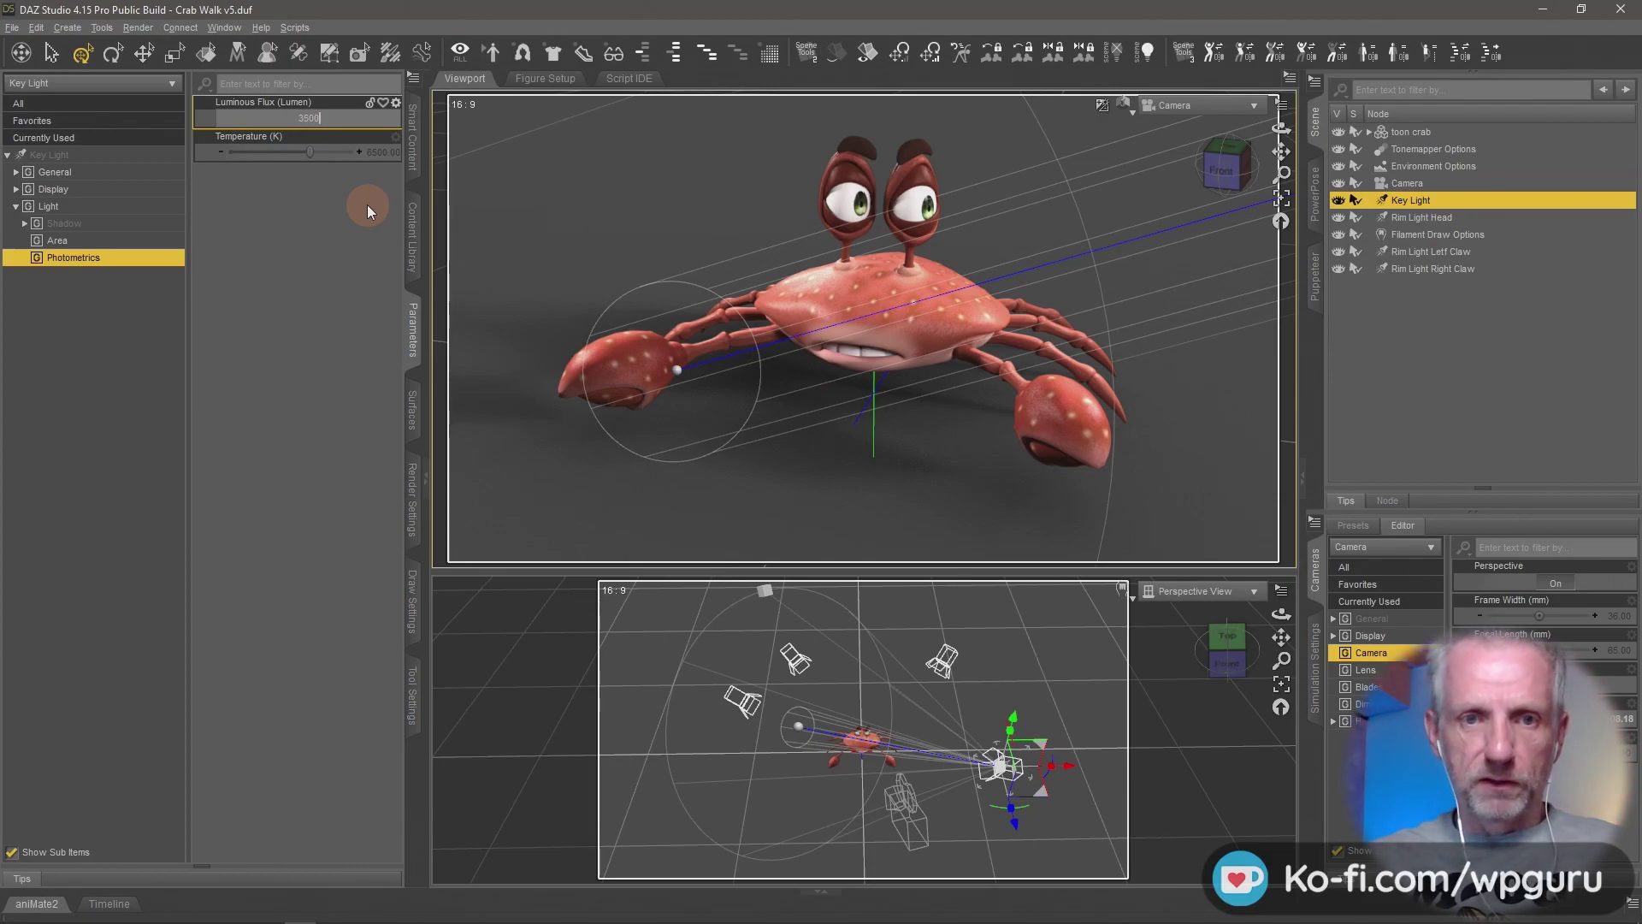
key("Return")
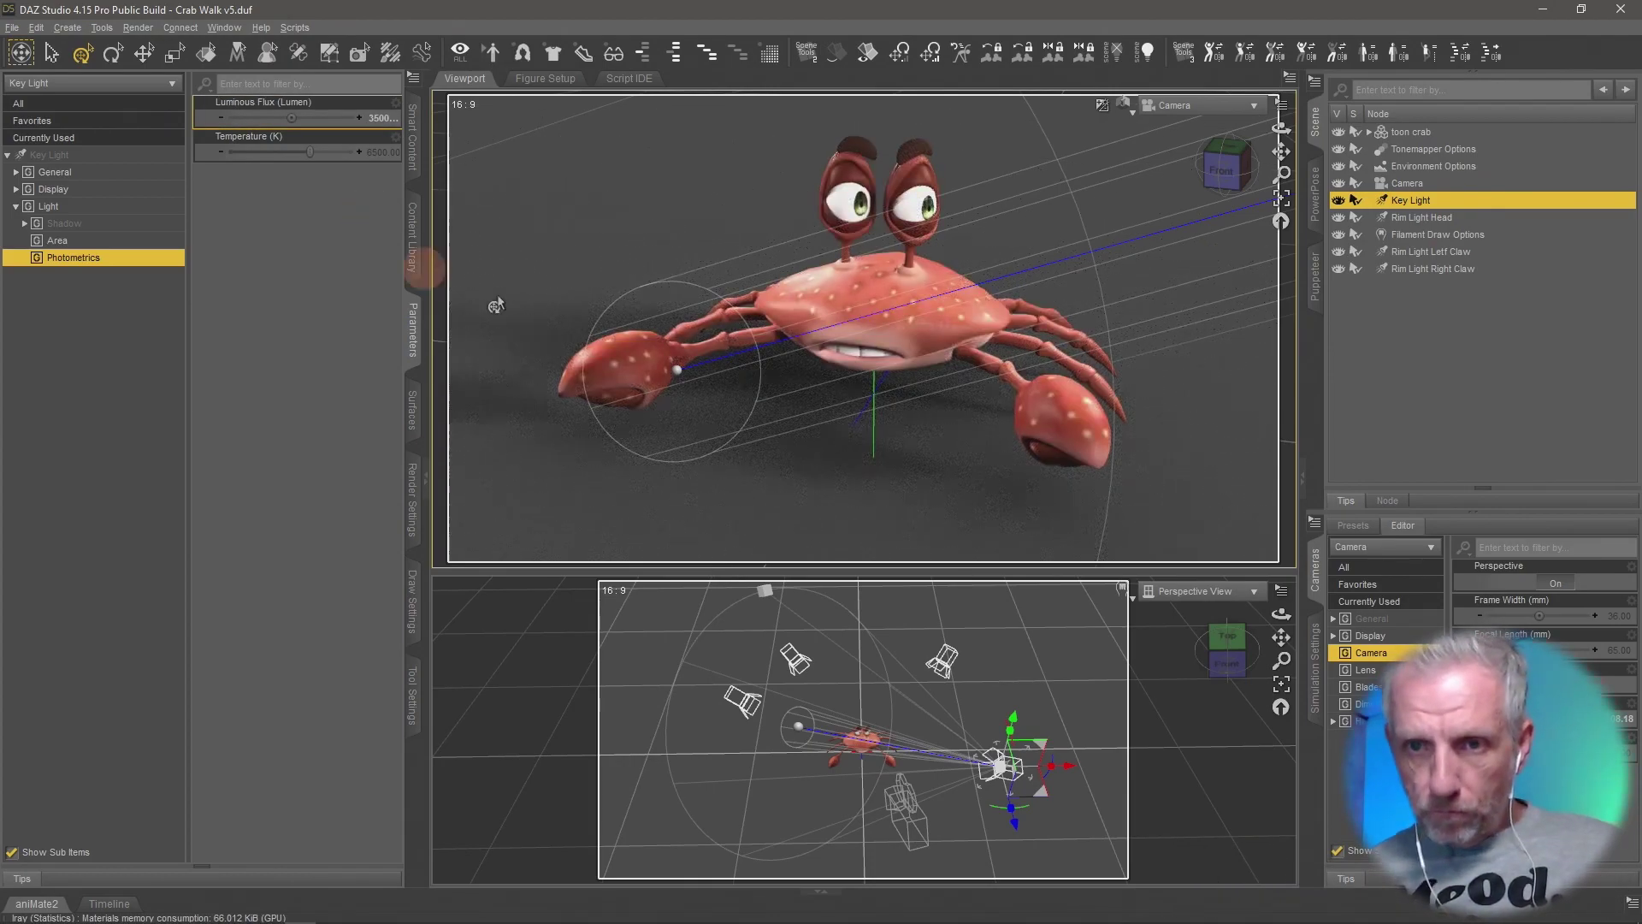
key("ctrl+r")
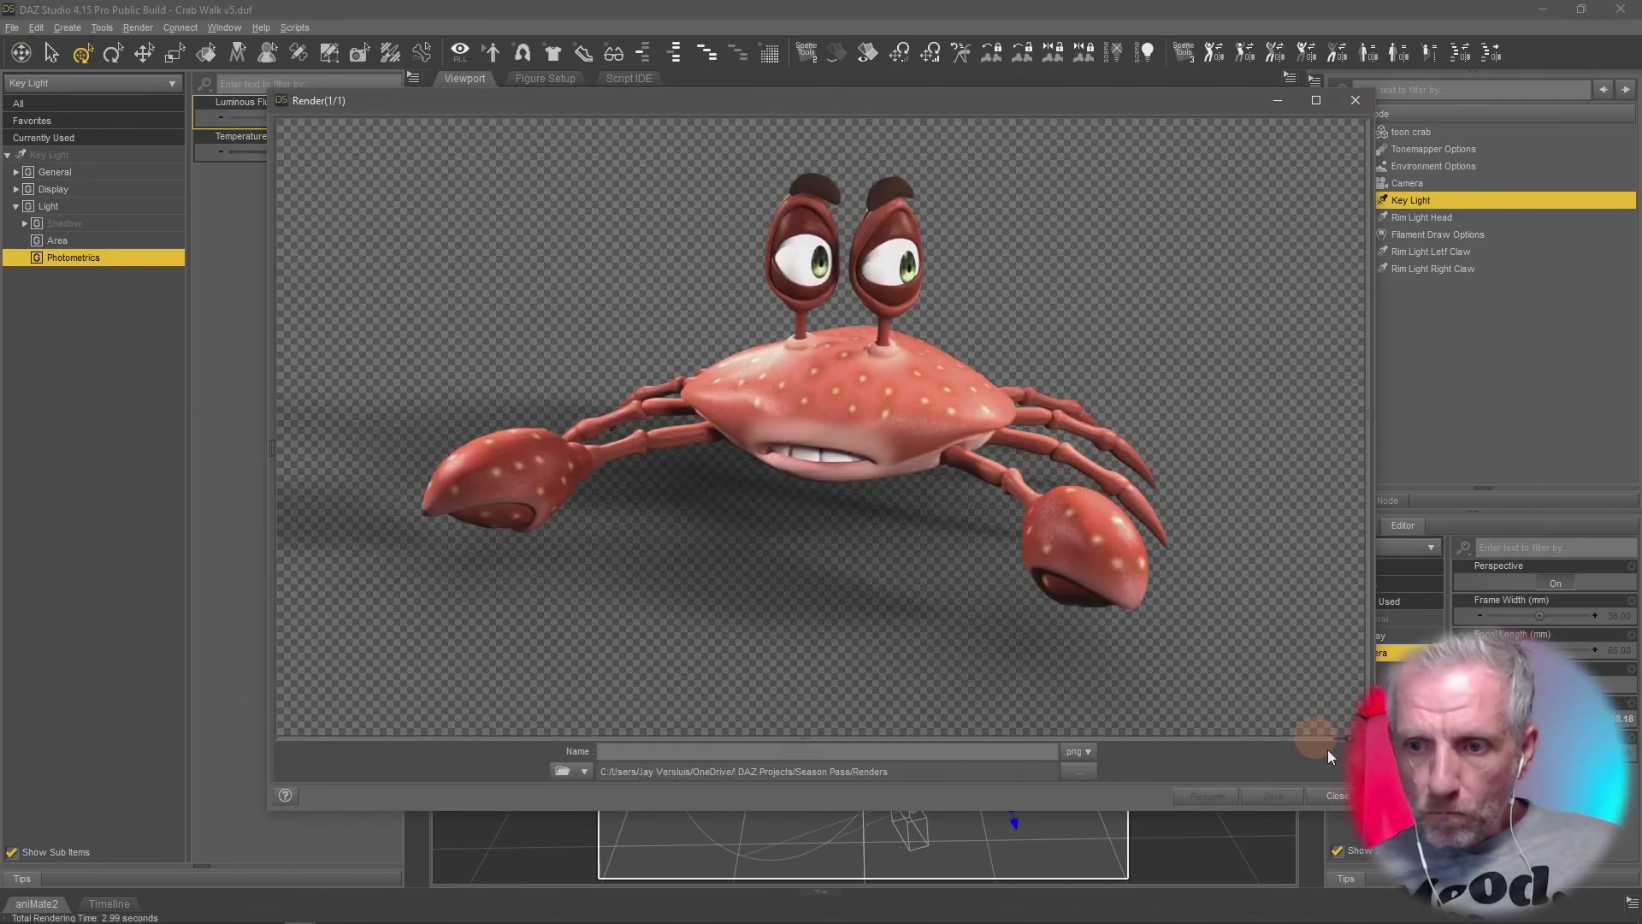
left_click(1337, 795)
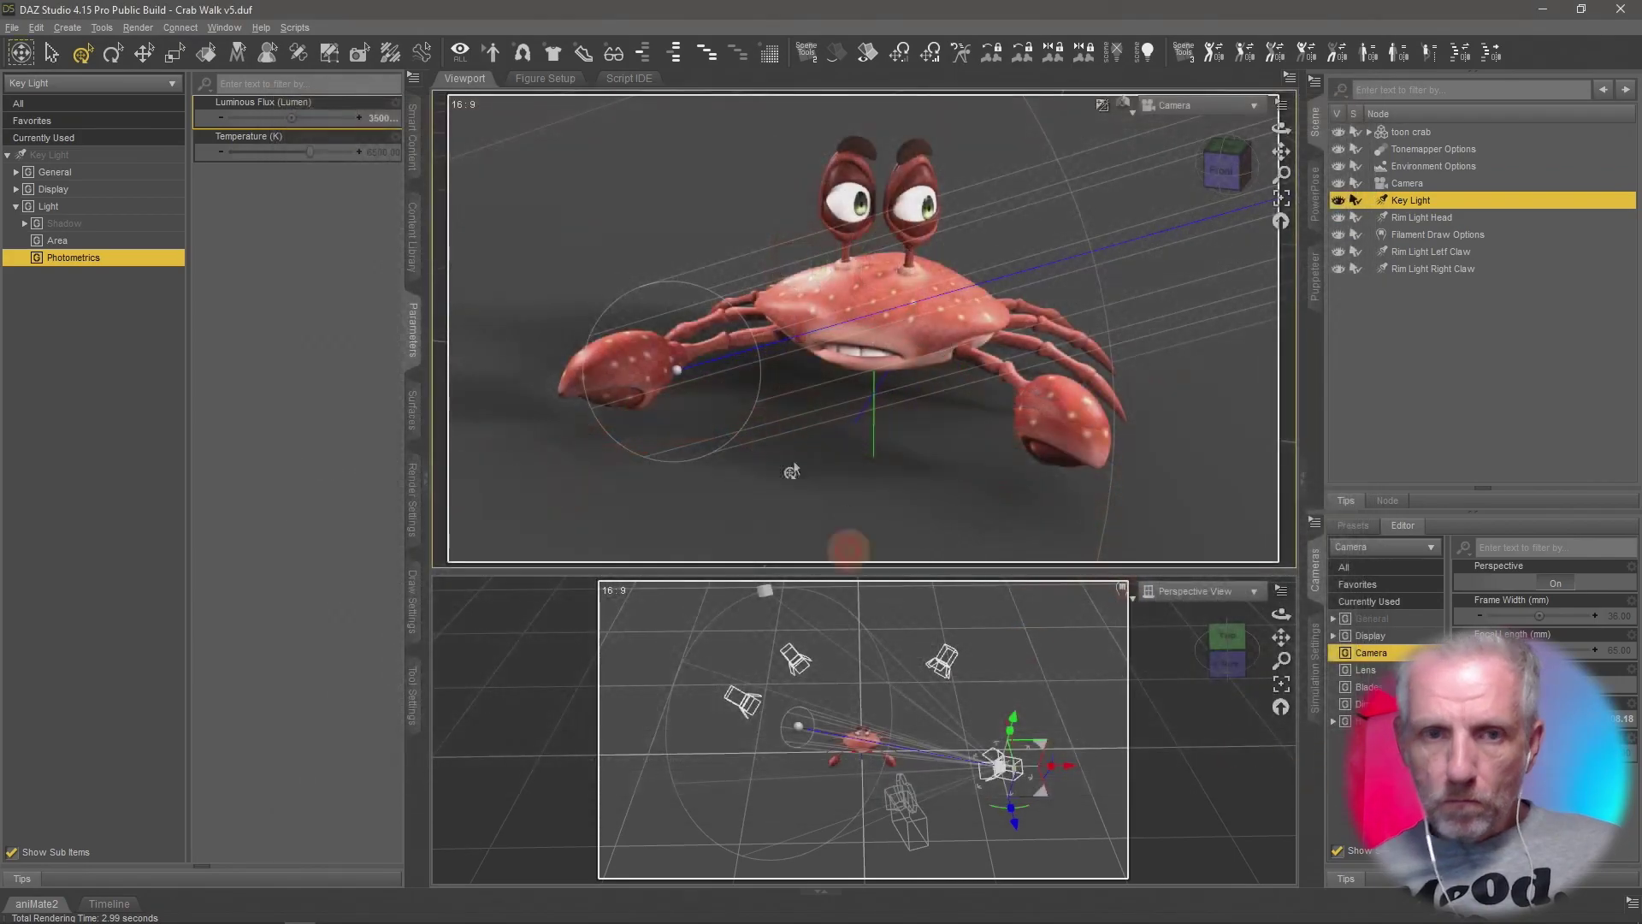
Set the Key Light's luminous flux to 40000 lumens.
left_click(382, 120)
type("40000")
key("Return")
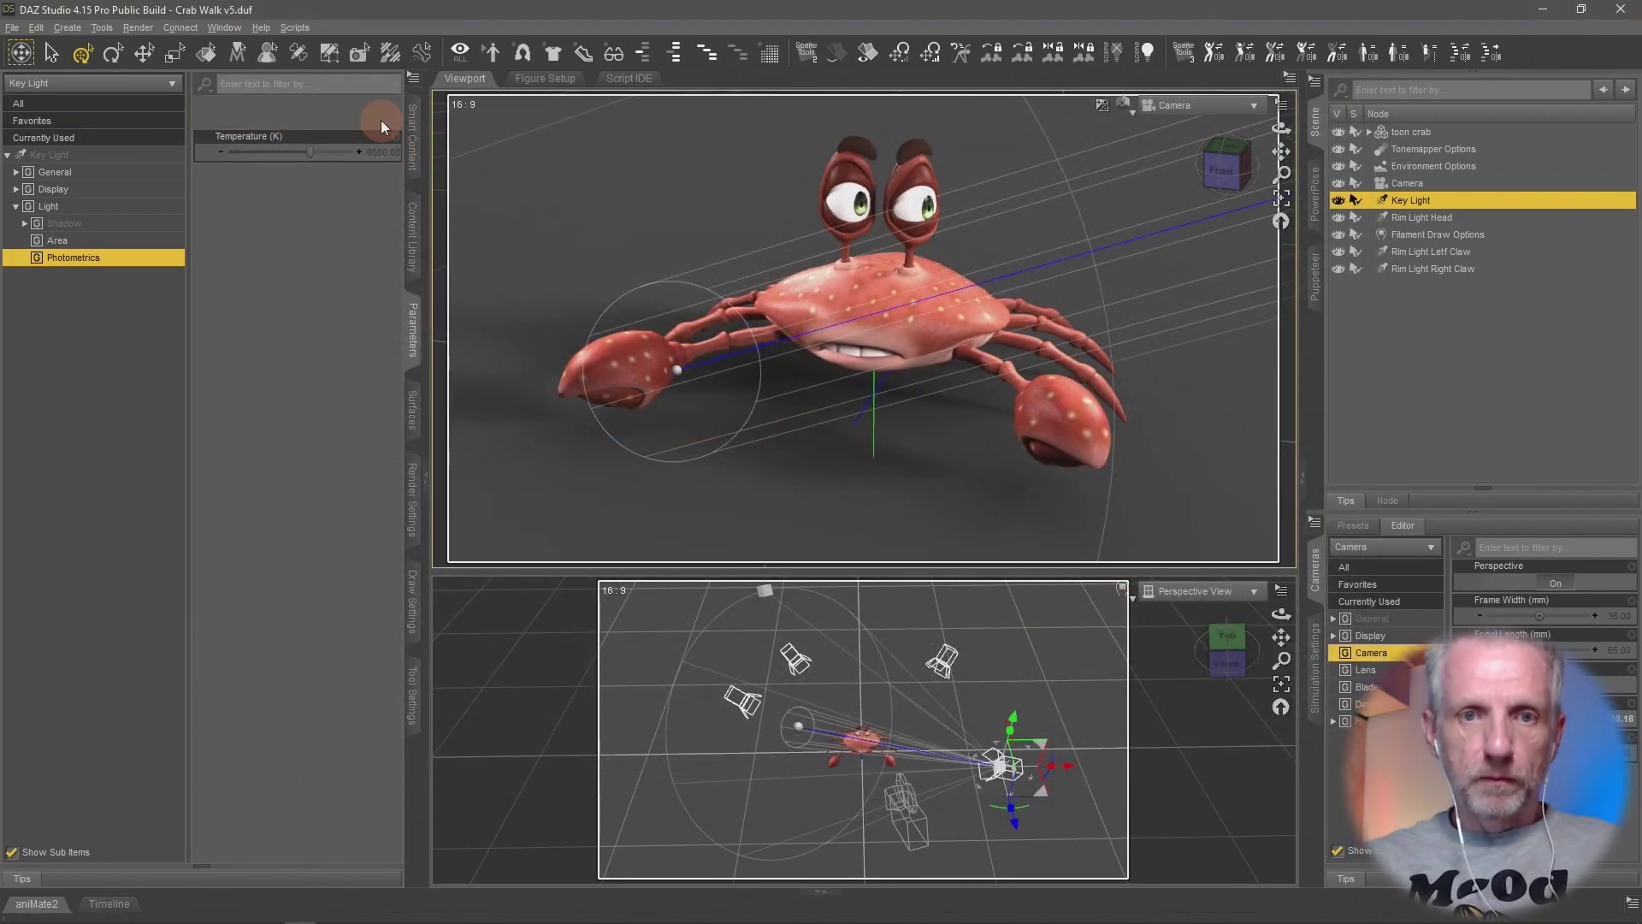